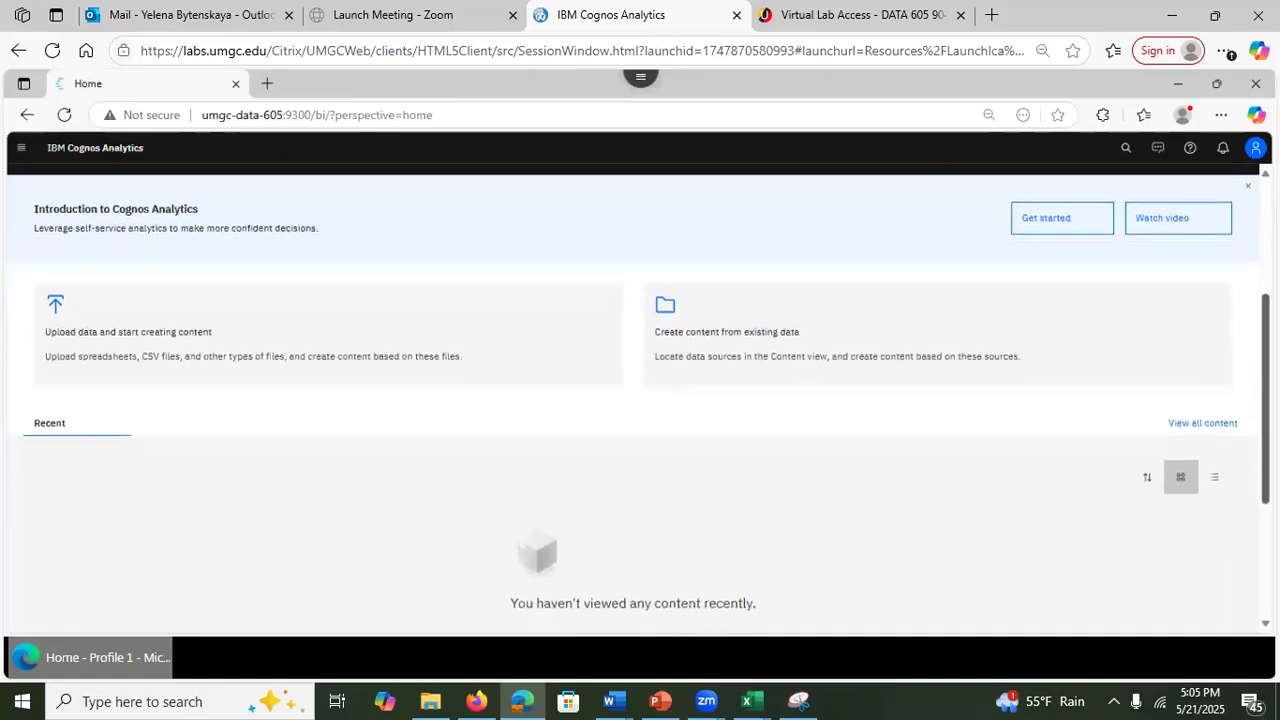
Step: Look over the Cognos Analytics home page and check the list of recent content
scroll(640, 400, "up", 2)
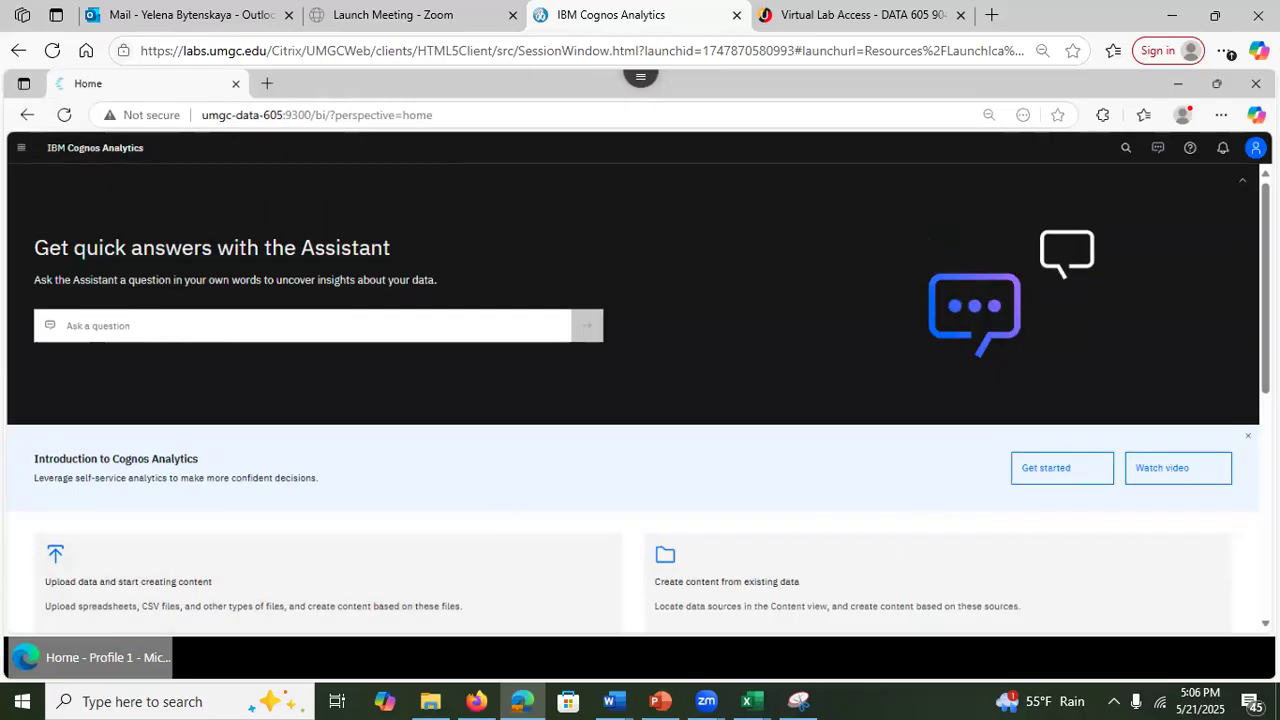
scroll(633, 400, "down", 3)
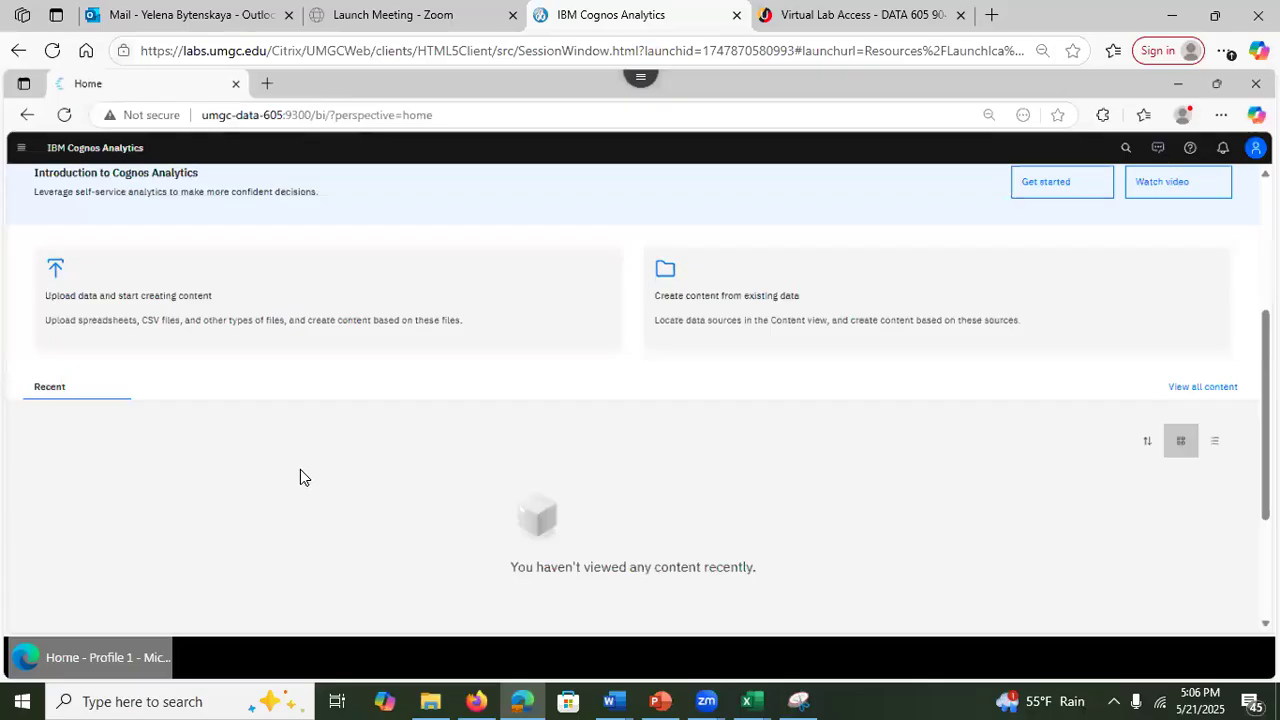
scroll(640, 400, "up", 3)
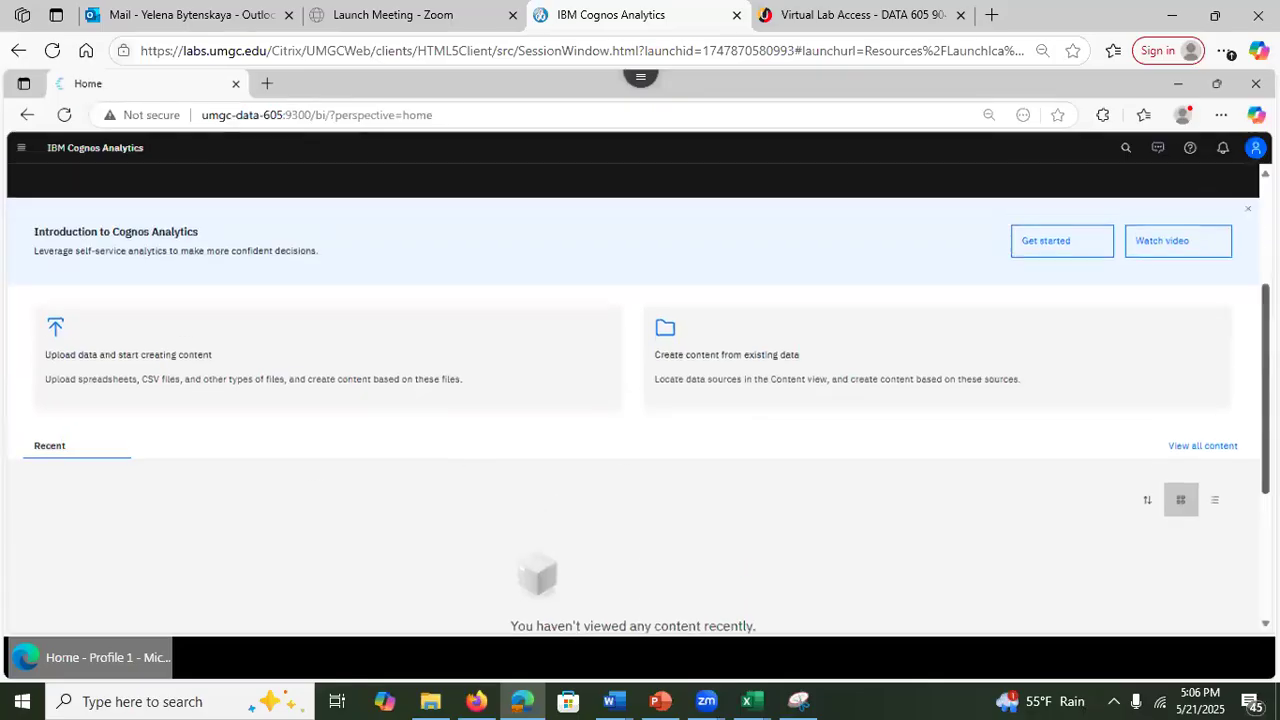
left_click(21, 149)
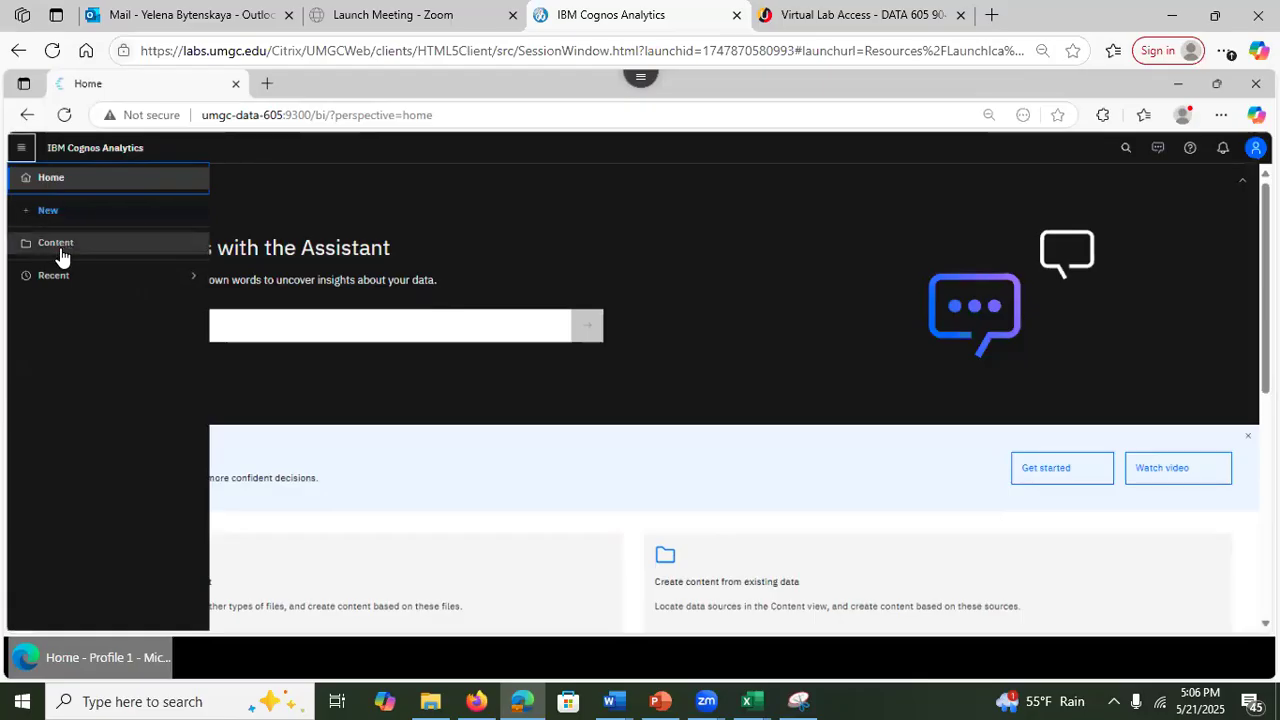
left_click(200, 277)
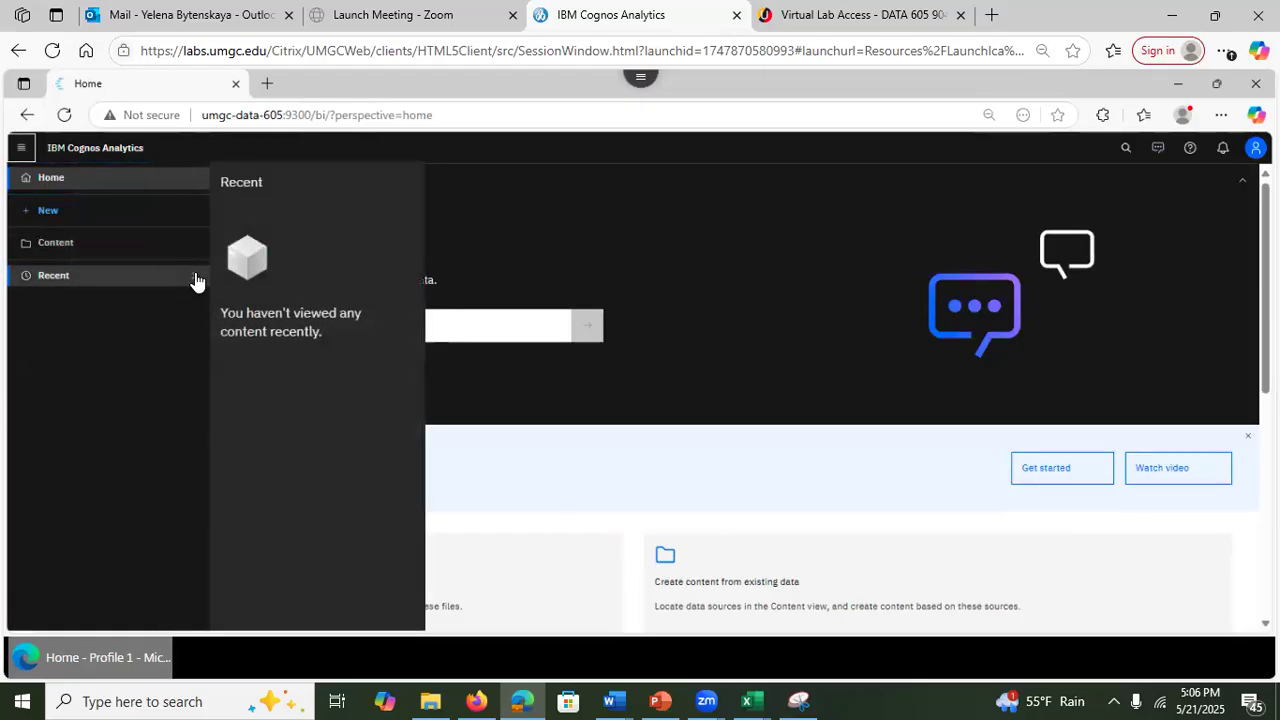
left_click(88, 328)
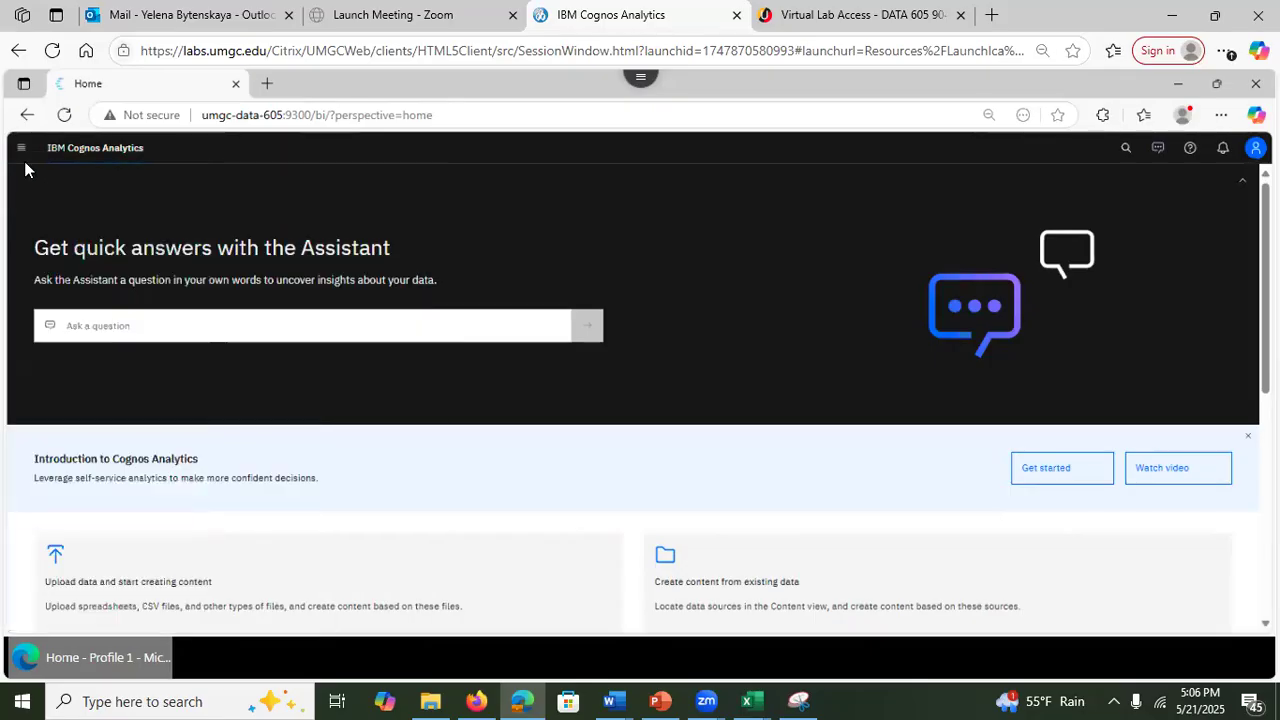
Step: Open the Unit 2 Quiz and Assignment folder inside Data for DATA 605 Assignments in the team content
left_click(21, 155)
left_click(66, 245)
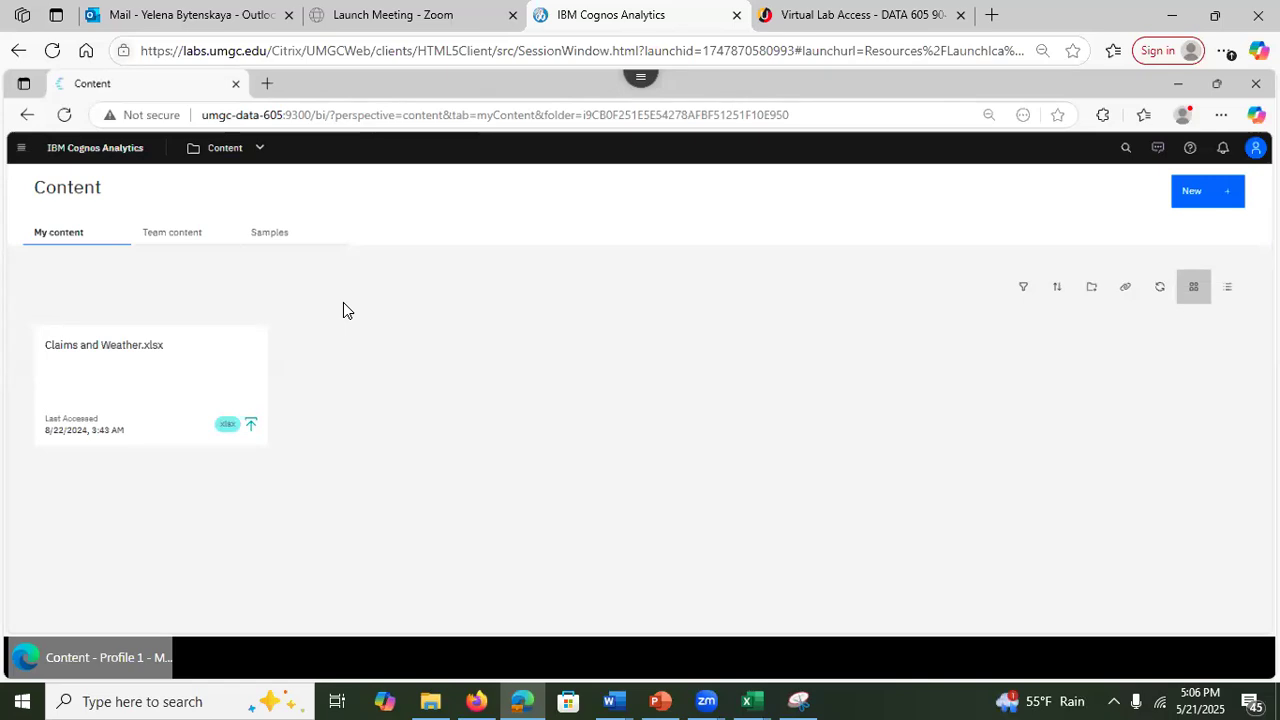
left_click(170, 236)
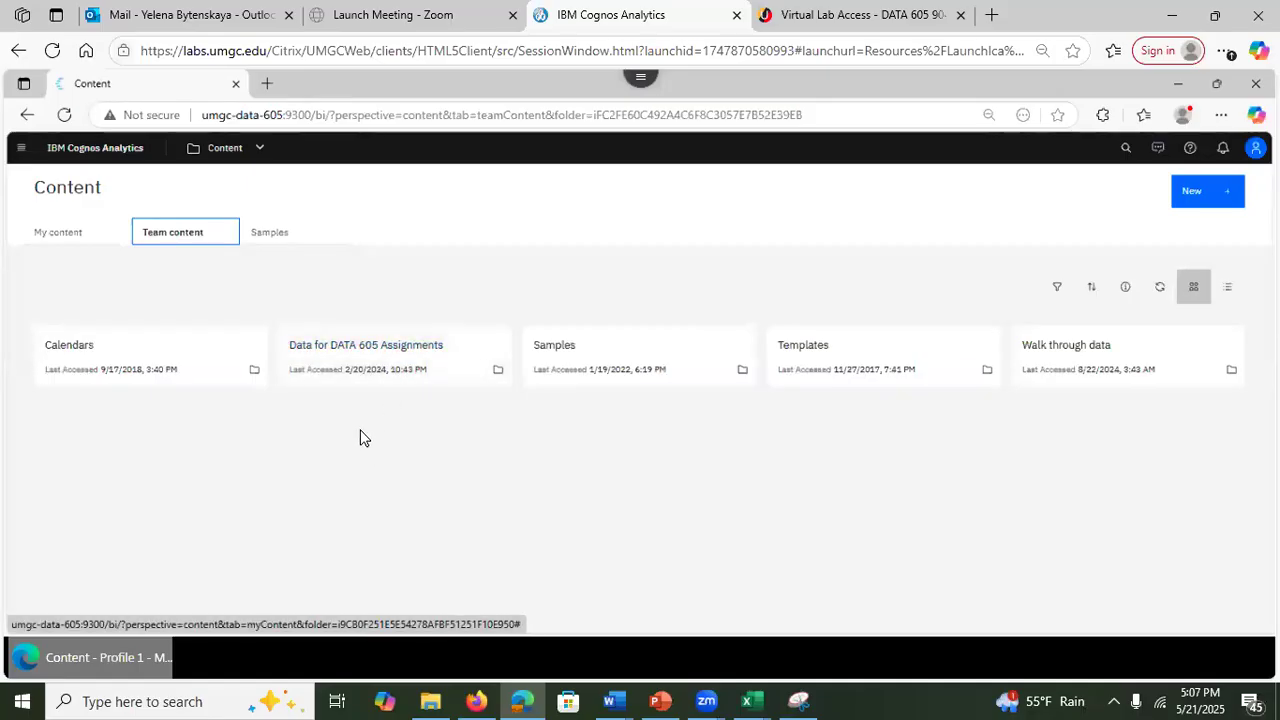
left_click(364, 360)
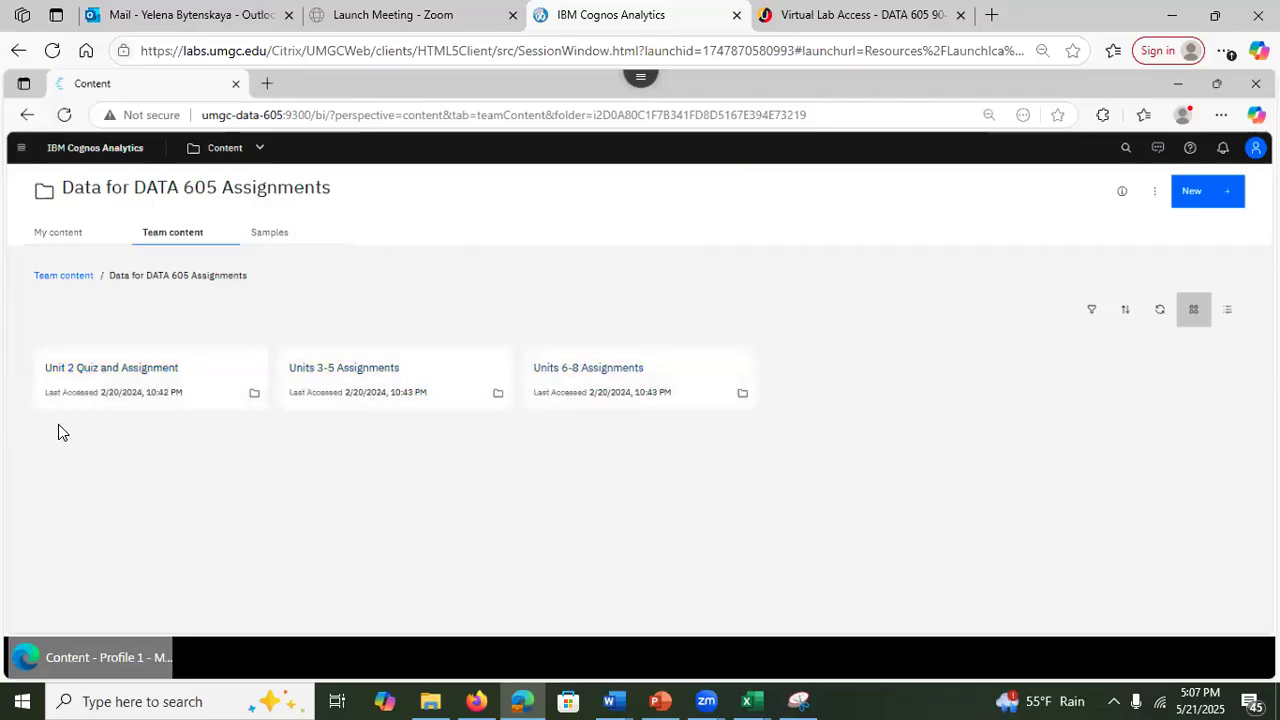
left_click(92, 375)
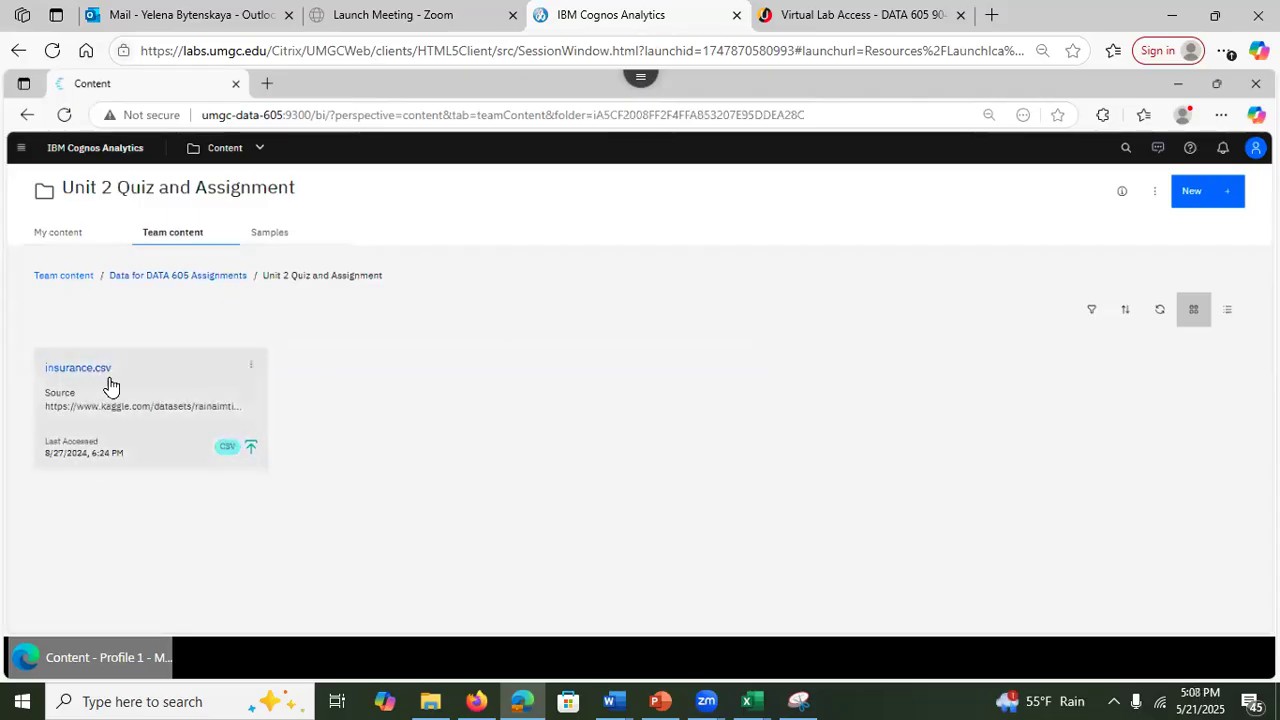
Step: Copy insurance.csv from the Unit 2 Quiz and Assignment folder to My content
left_click(249, 369)
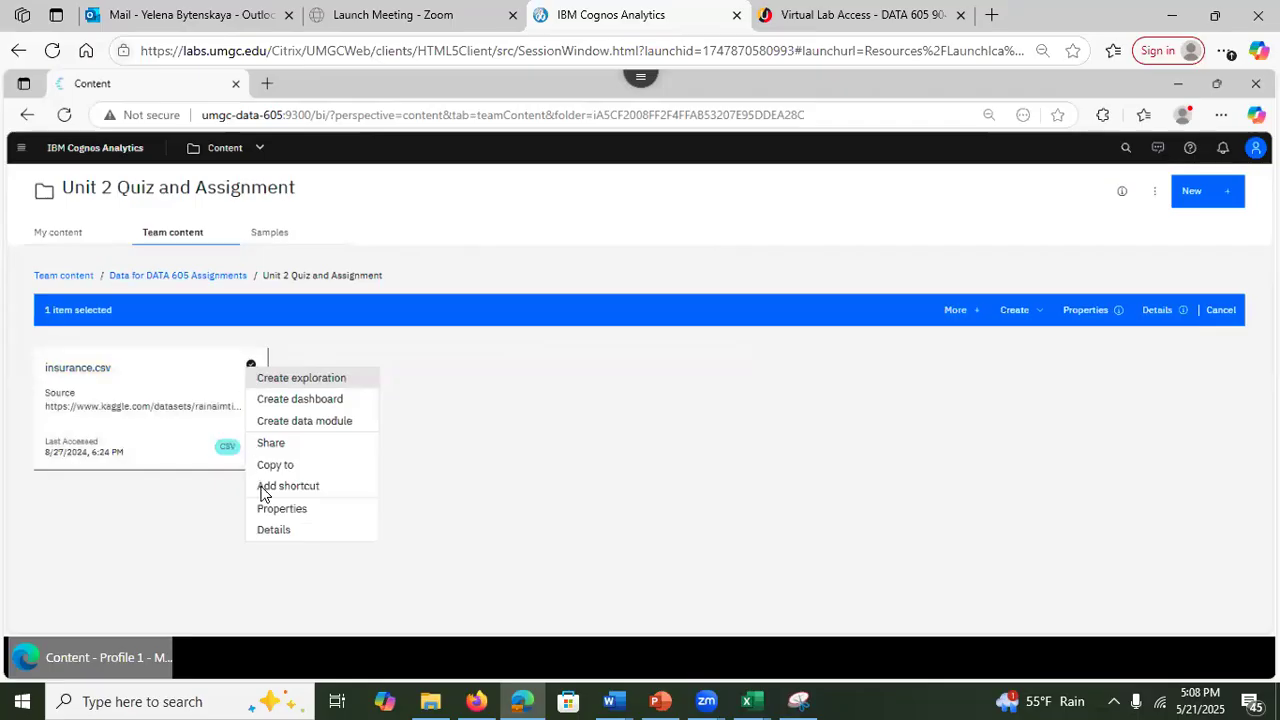
left_click(279, 468)
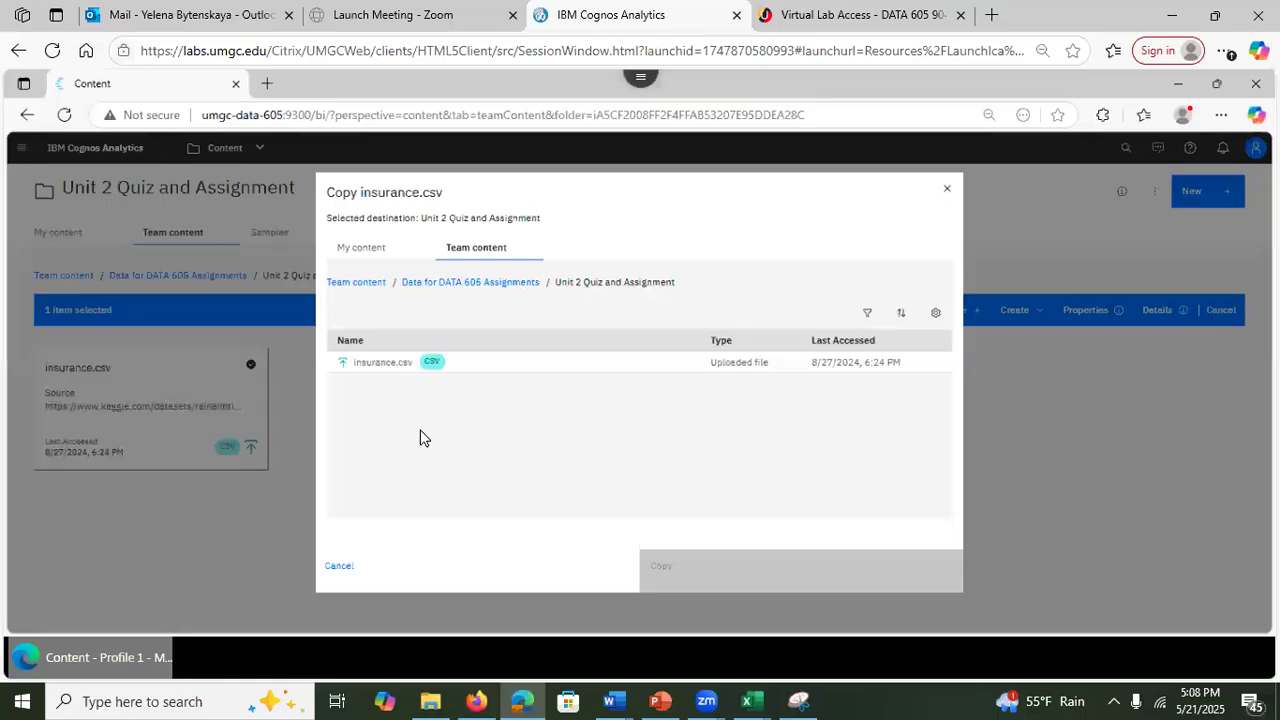
left_click(351, 258)
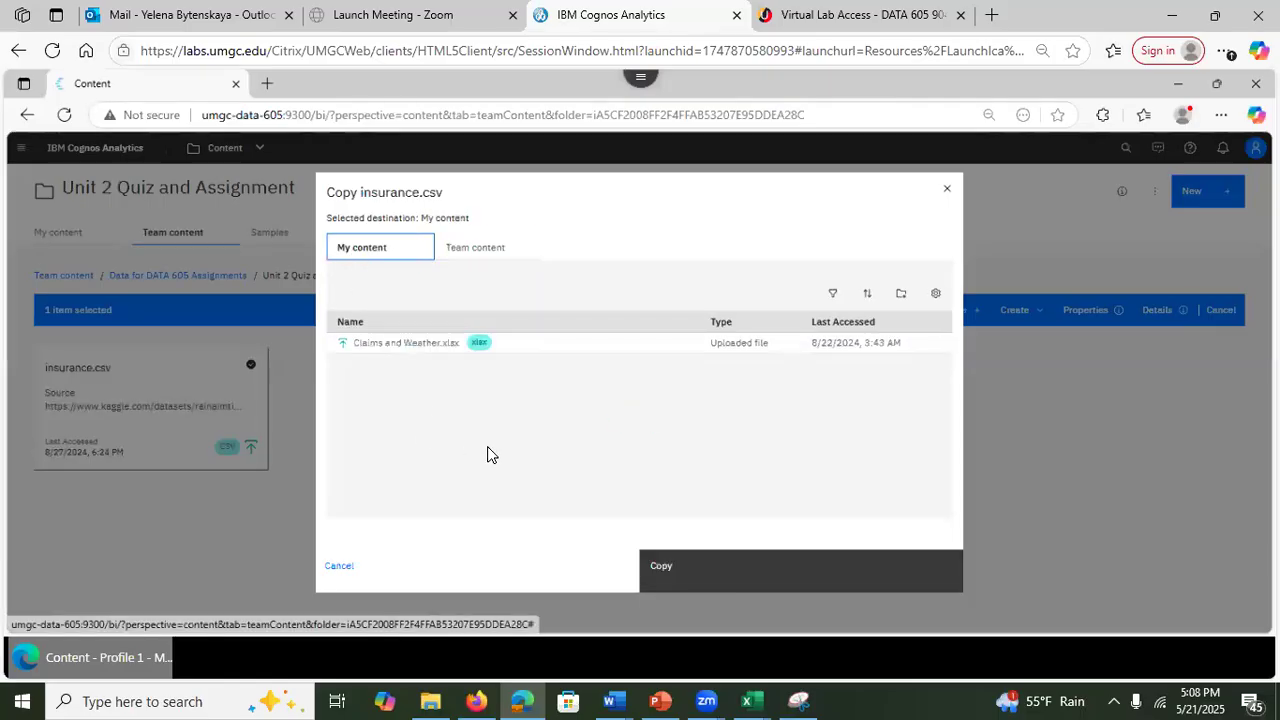
left_click(703, 568)
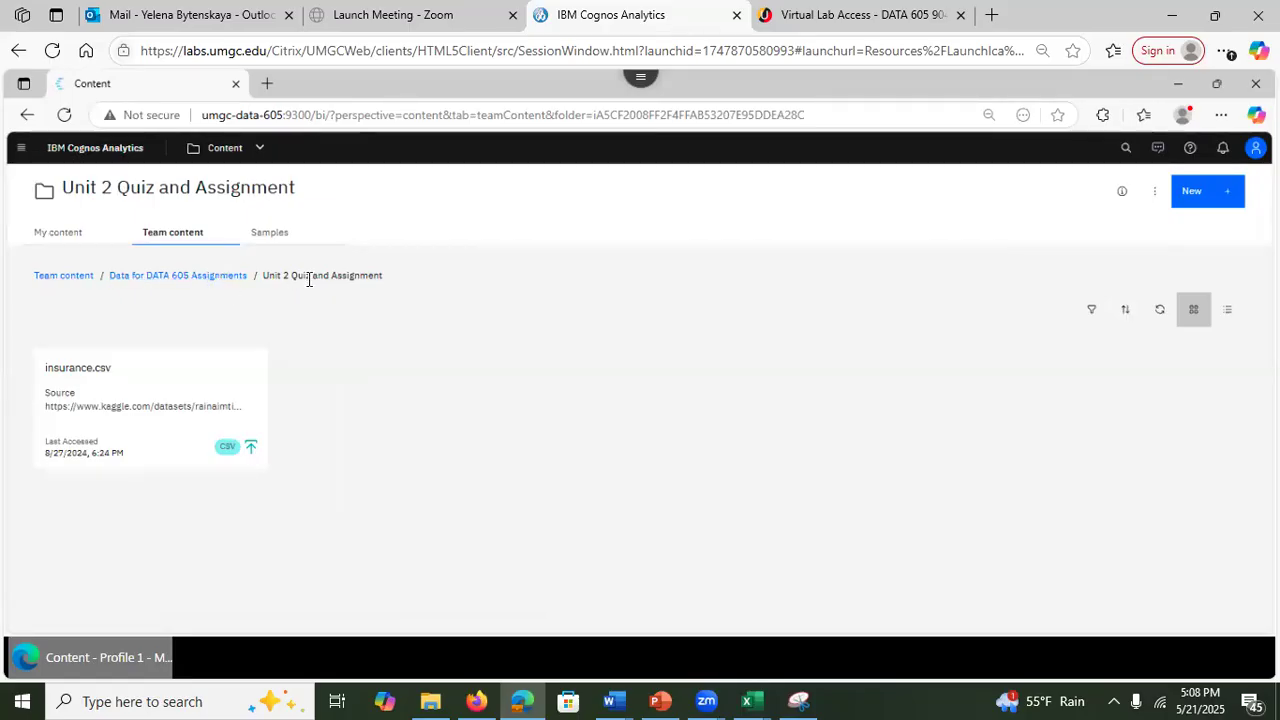
Step: Open the team content's Walk through data folder and view the actions available for Claims and Weather.xlsx
triple_click(188, 279)
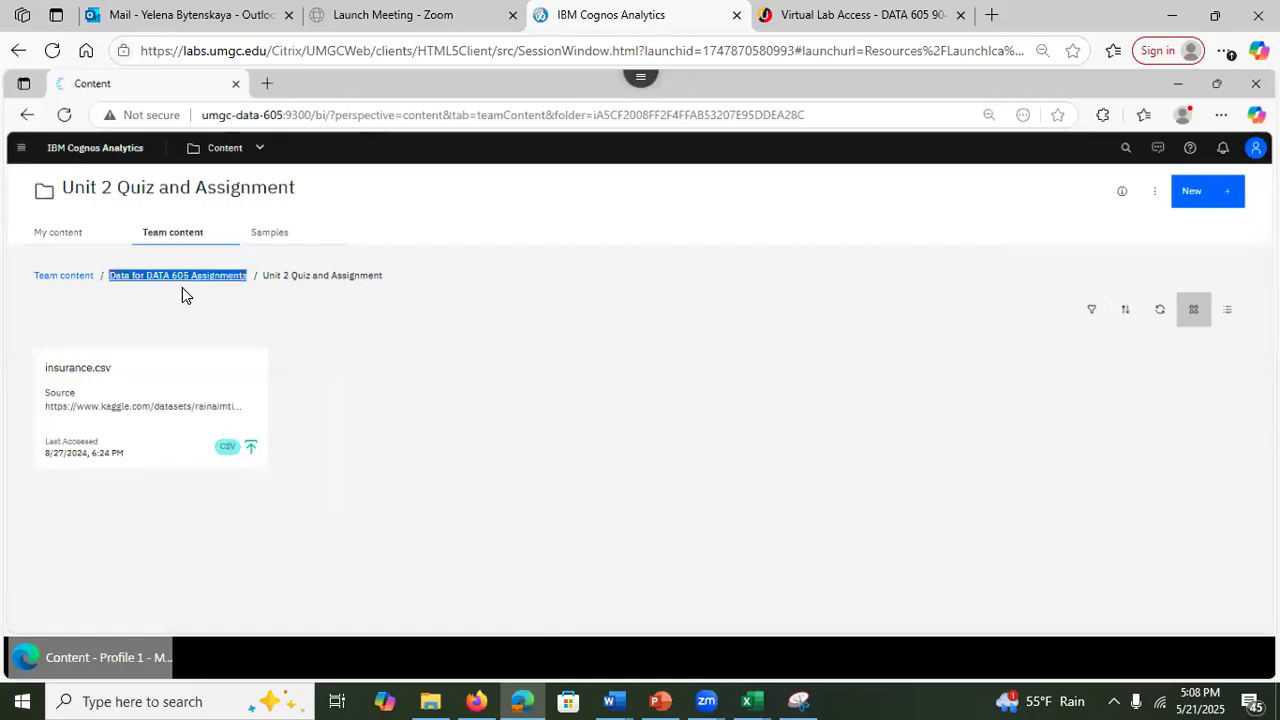
left_click(60, 276)
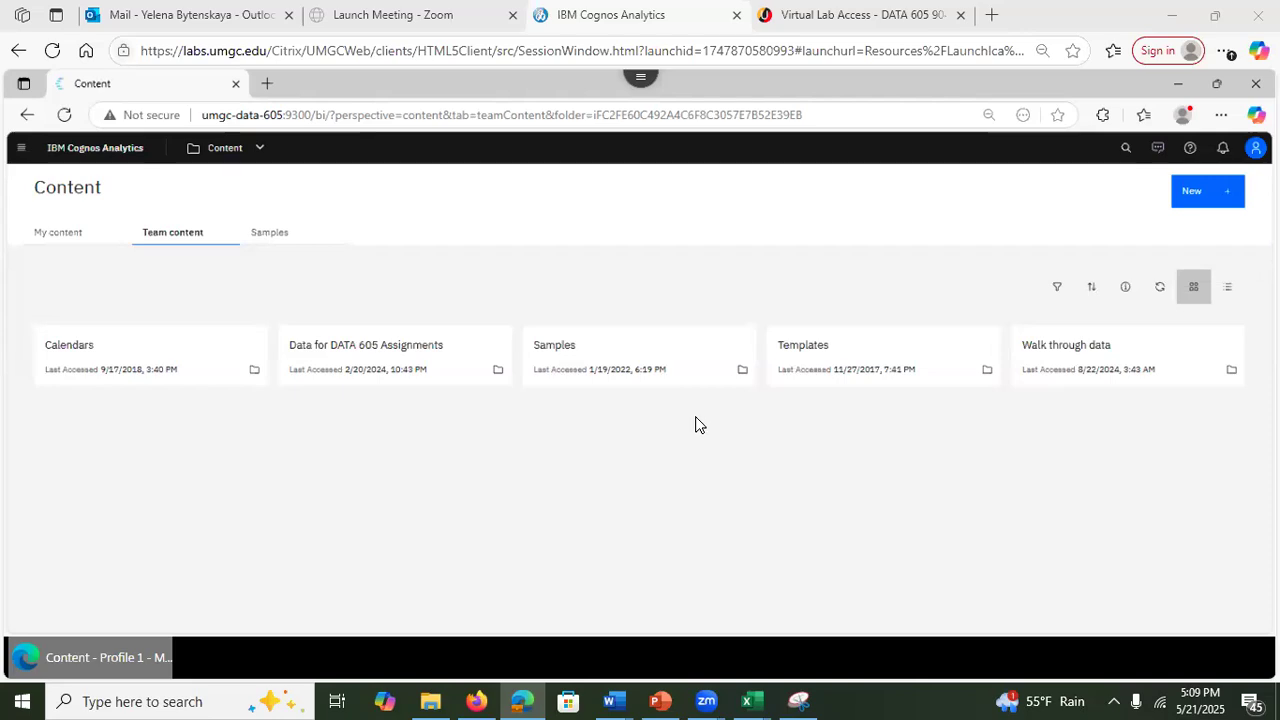
left_click(1014, 370)
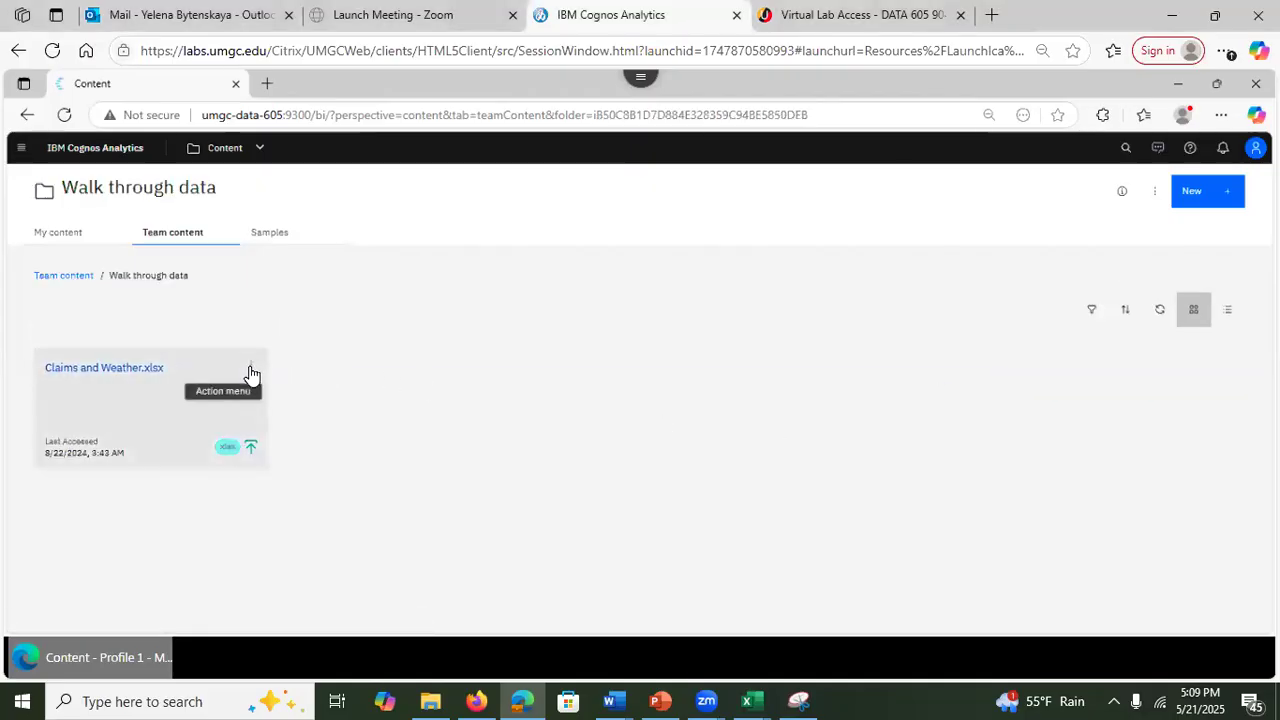
left_click(251, 369)
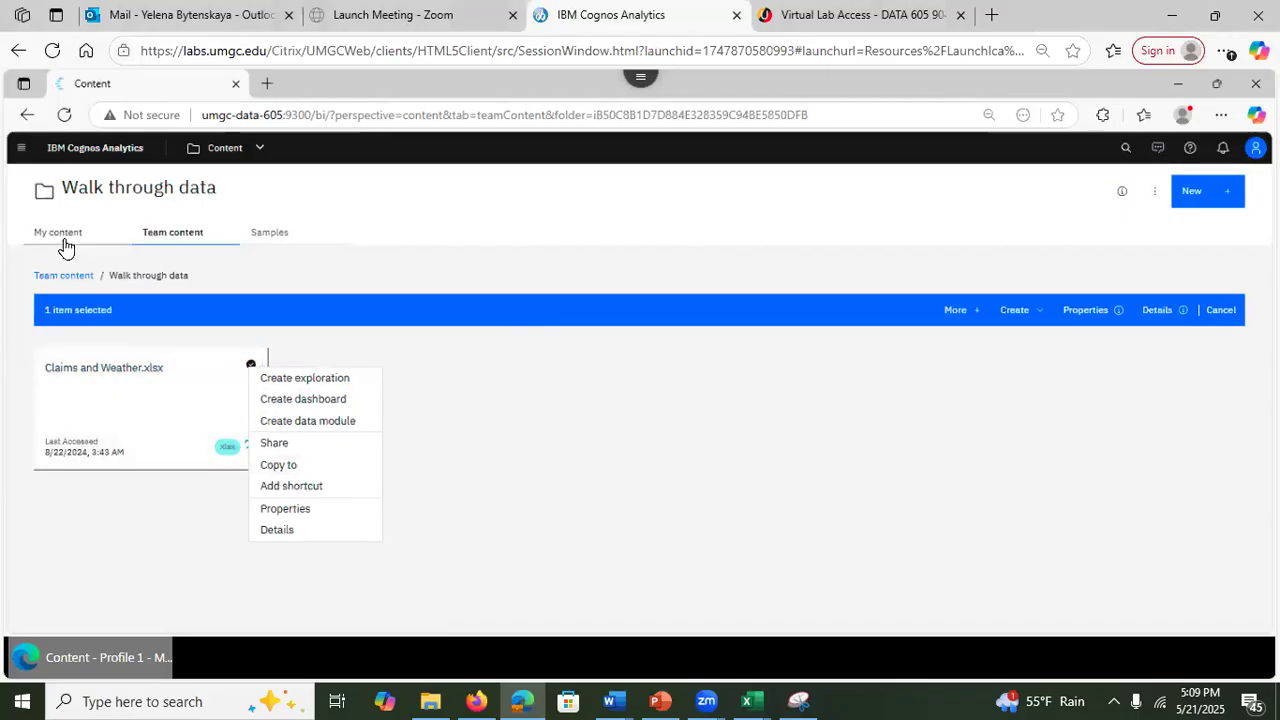
left_click(480, 404)
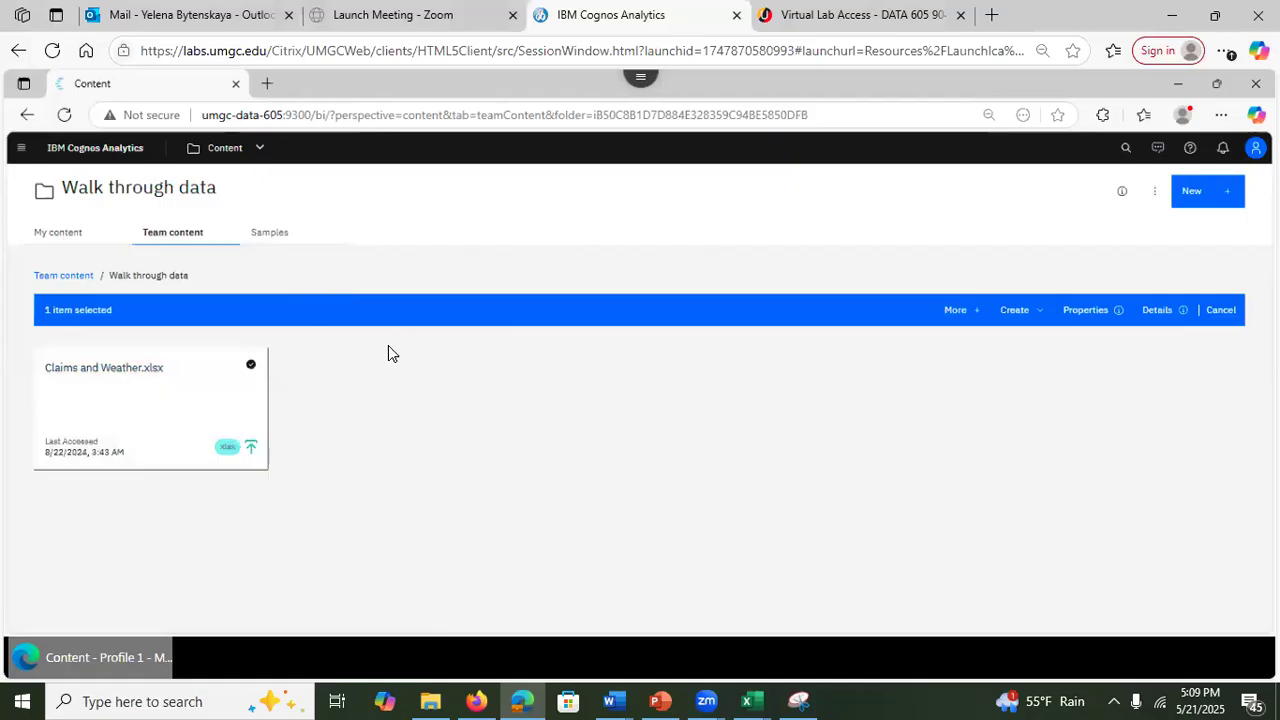
Step: Go to My content and view the actions available for the copied insurance.csv
left_click(58, 233)
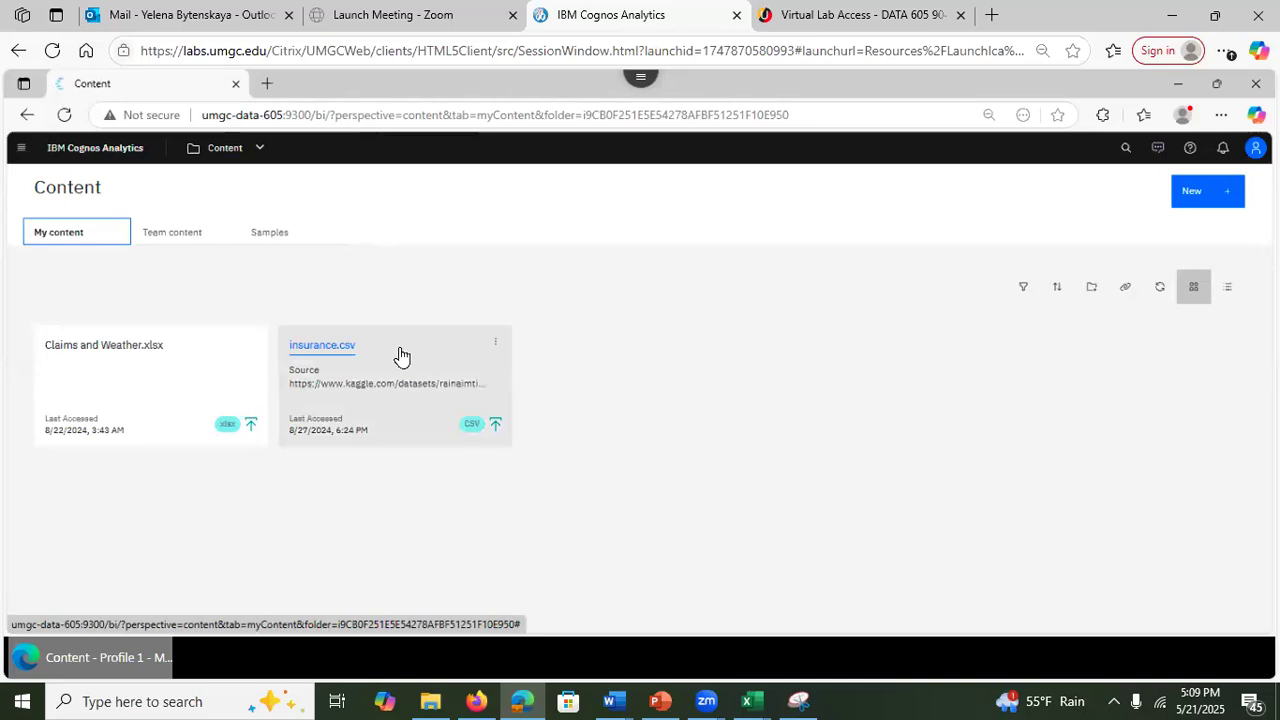
left_click(493, 347)
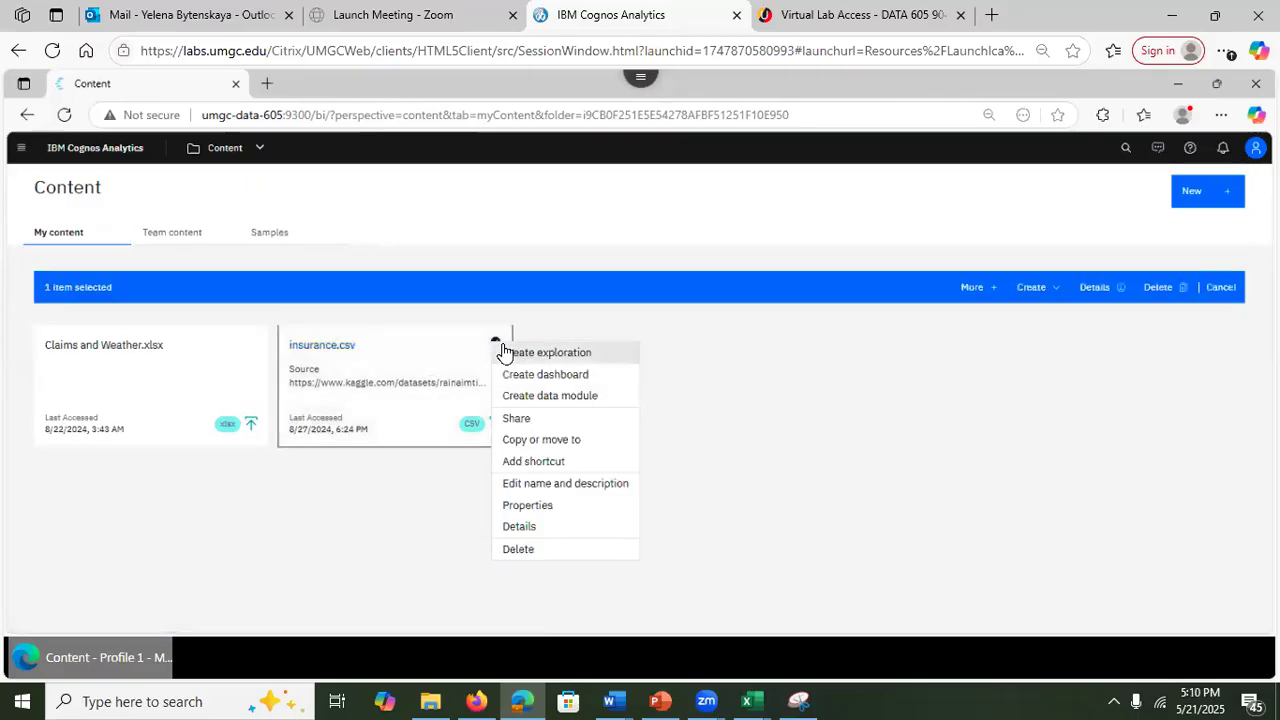
left_click(887, 434)
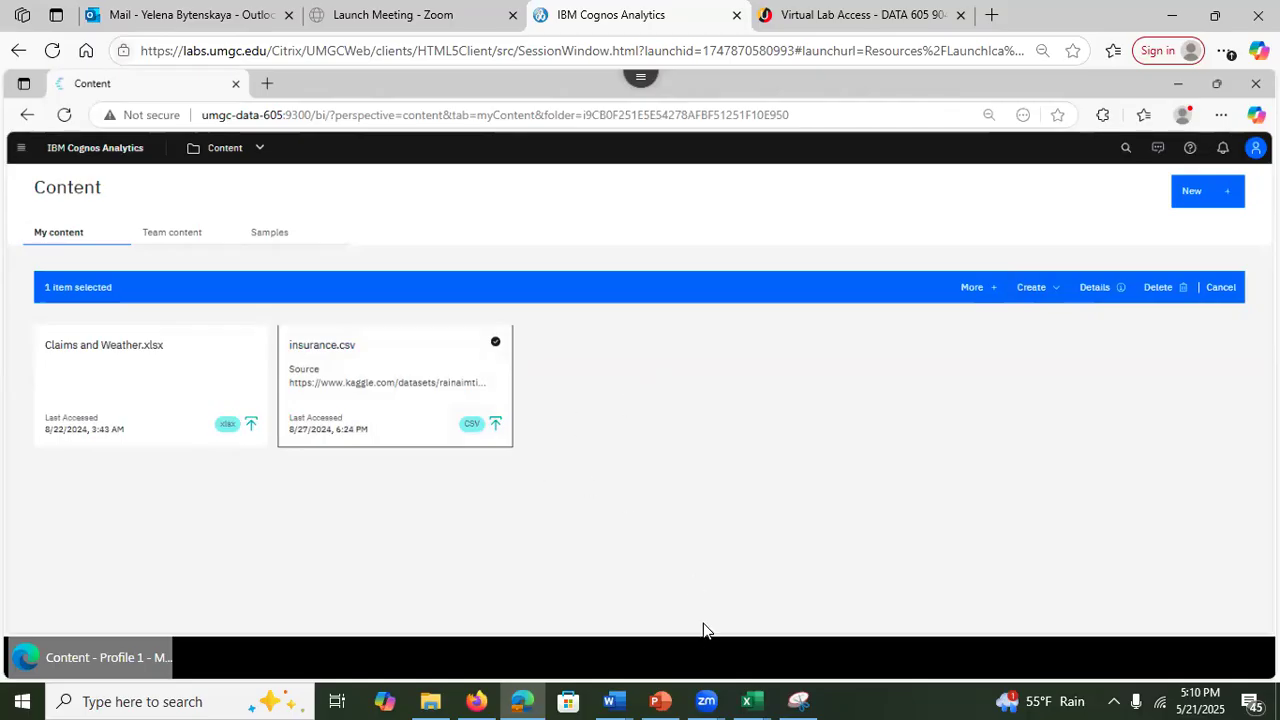
Step: Switch to the PowerPoint presentation and view slides 8 and 9 on the Open Menu and Content areas
left_click(659, 701)
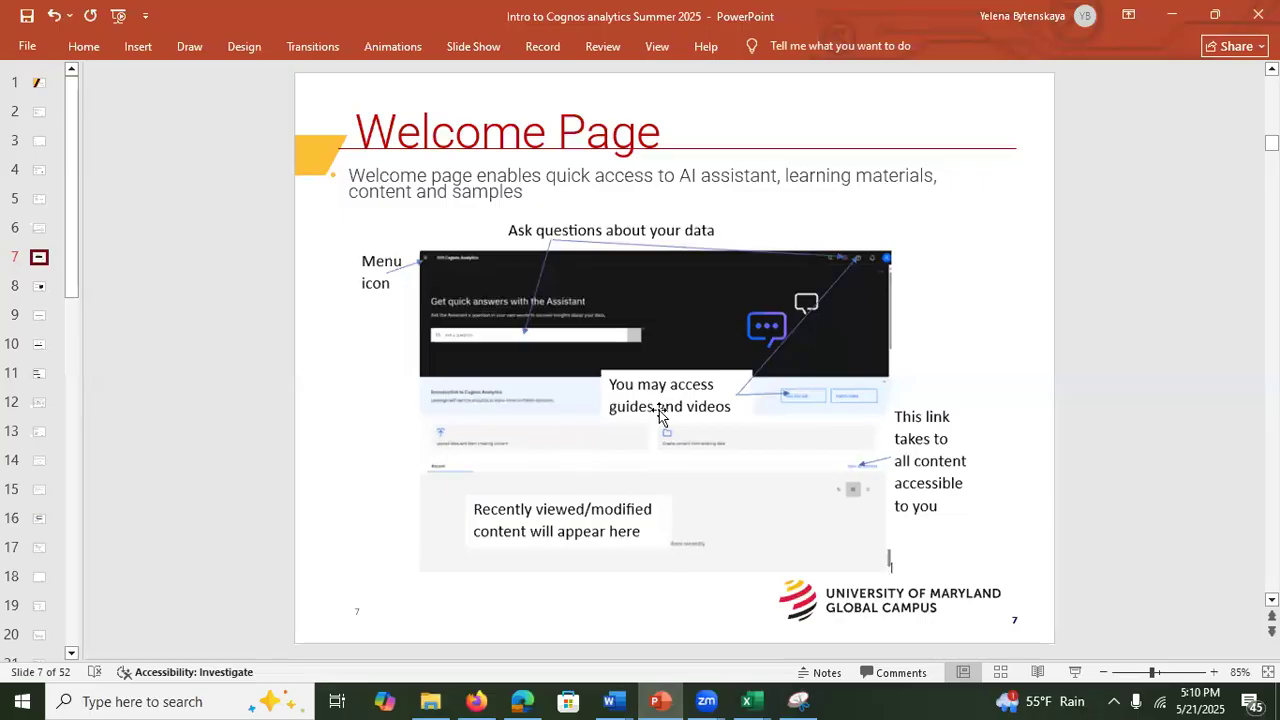
left_click(38, 286)
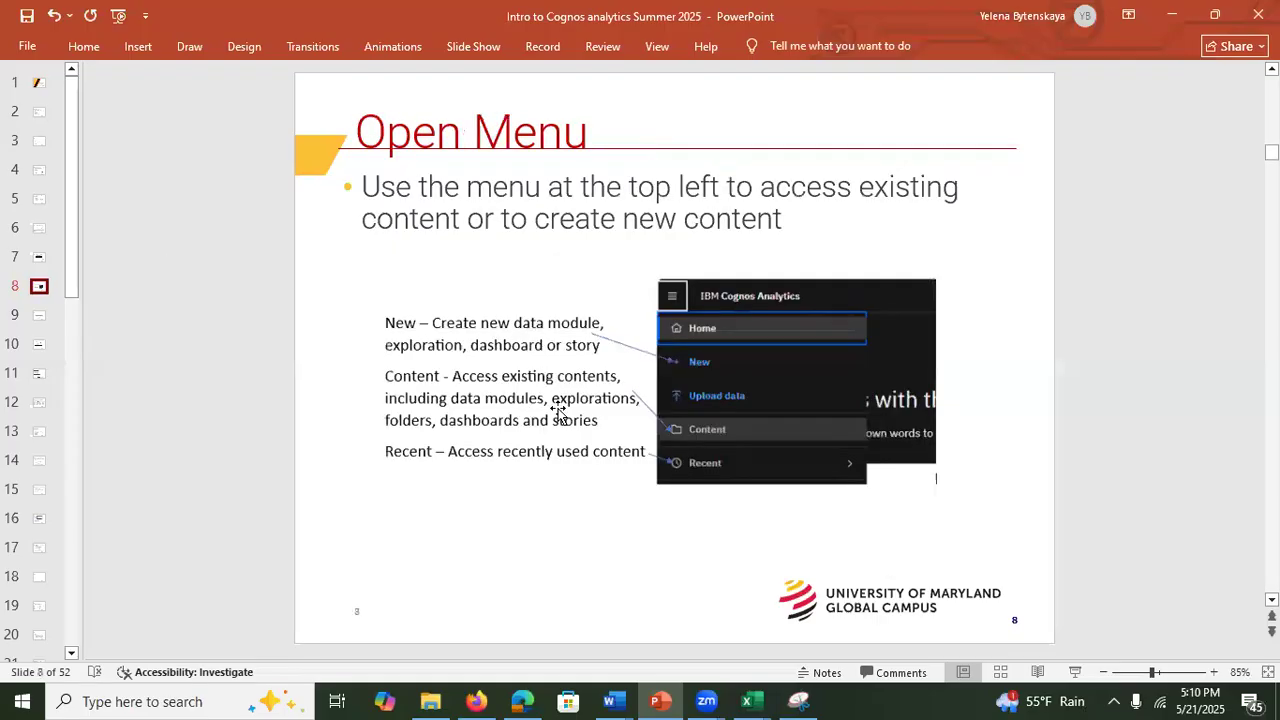
left_click(38, 316)
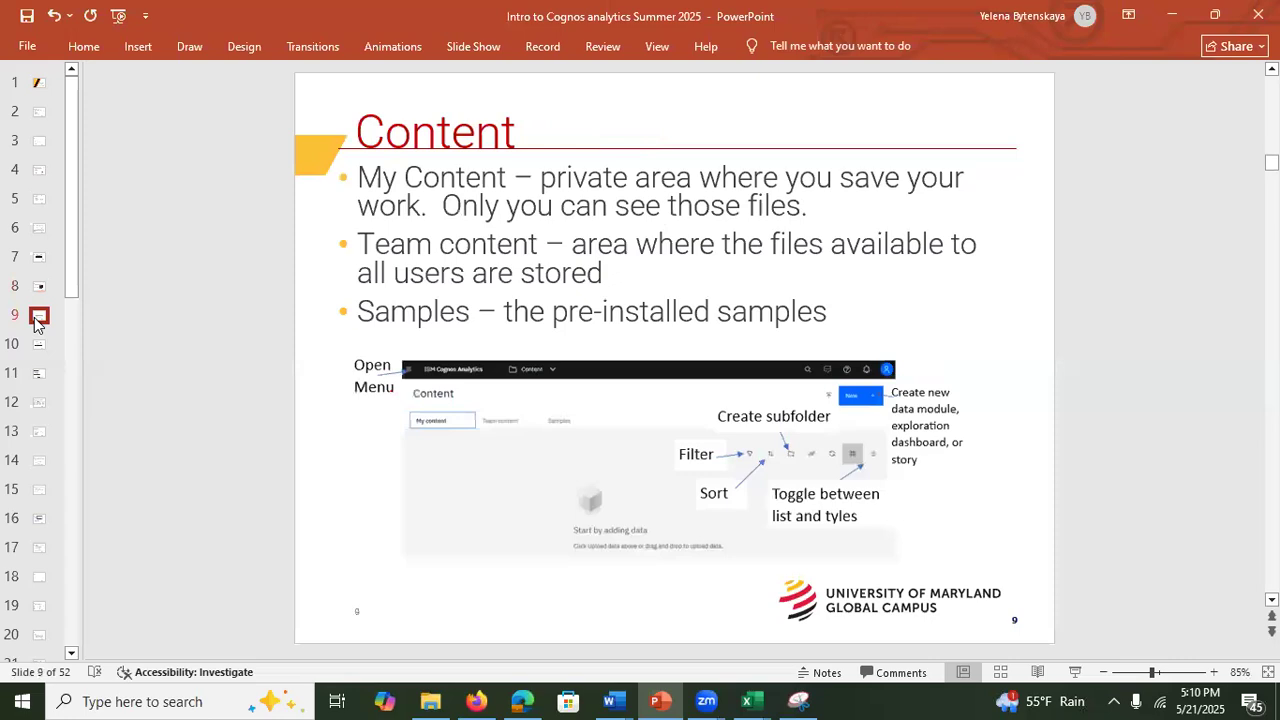
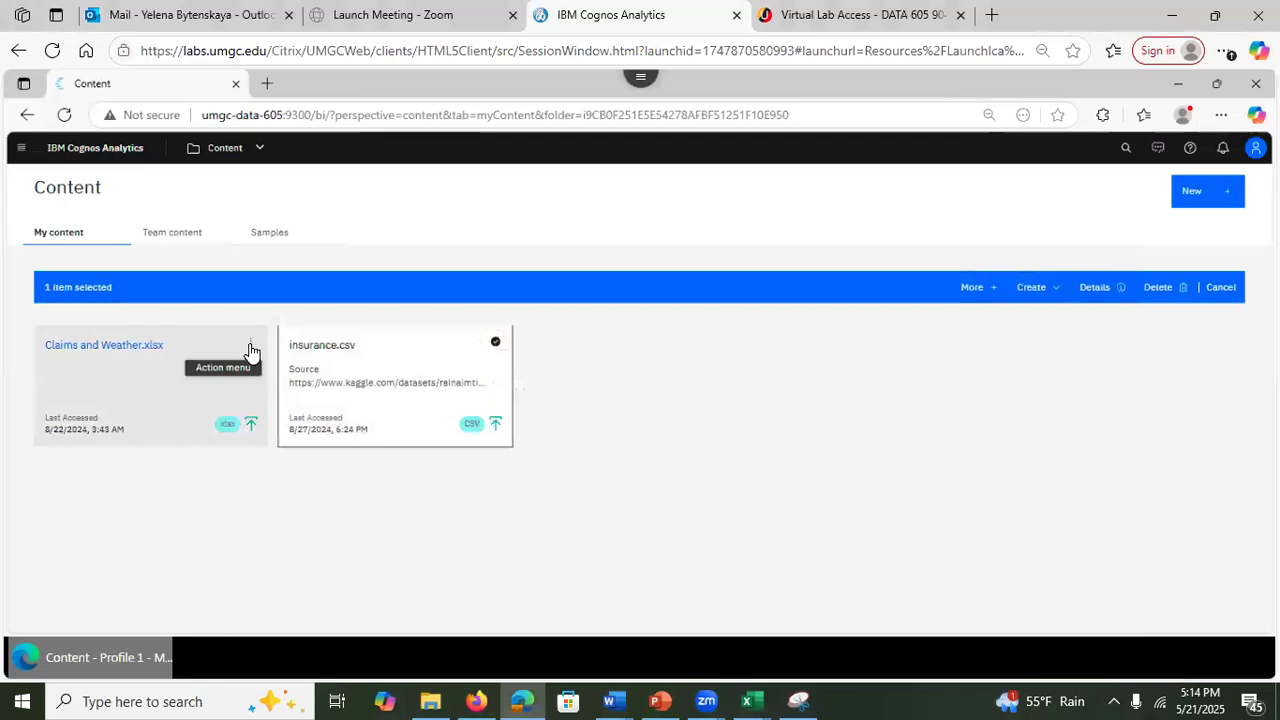
Step: Create a data module from Claims and Weather.xlsx in My content and preview its table in the grid
left_click(250, 349)
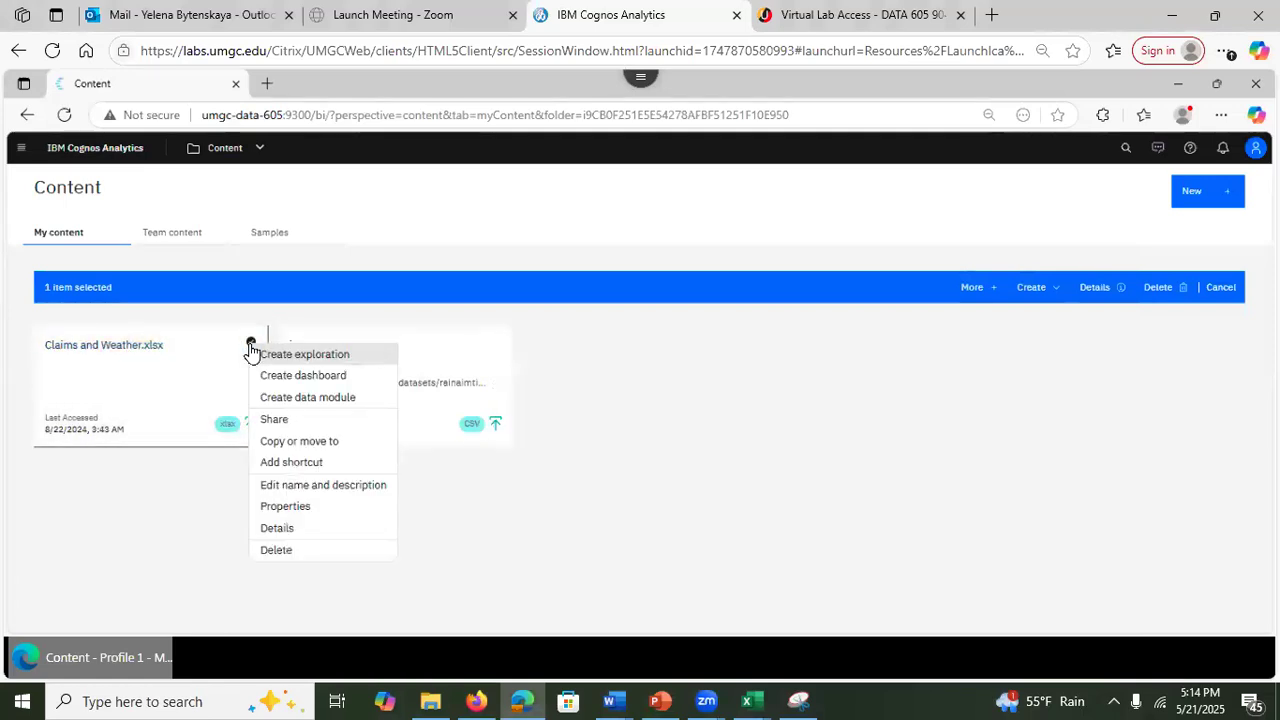
left_click(305, 398)
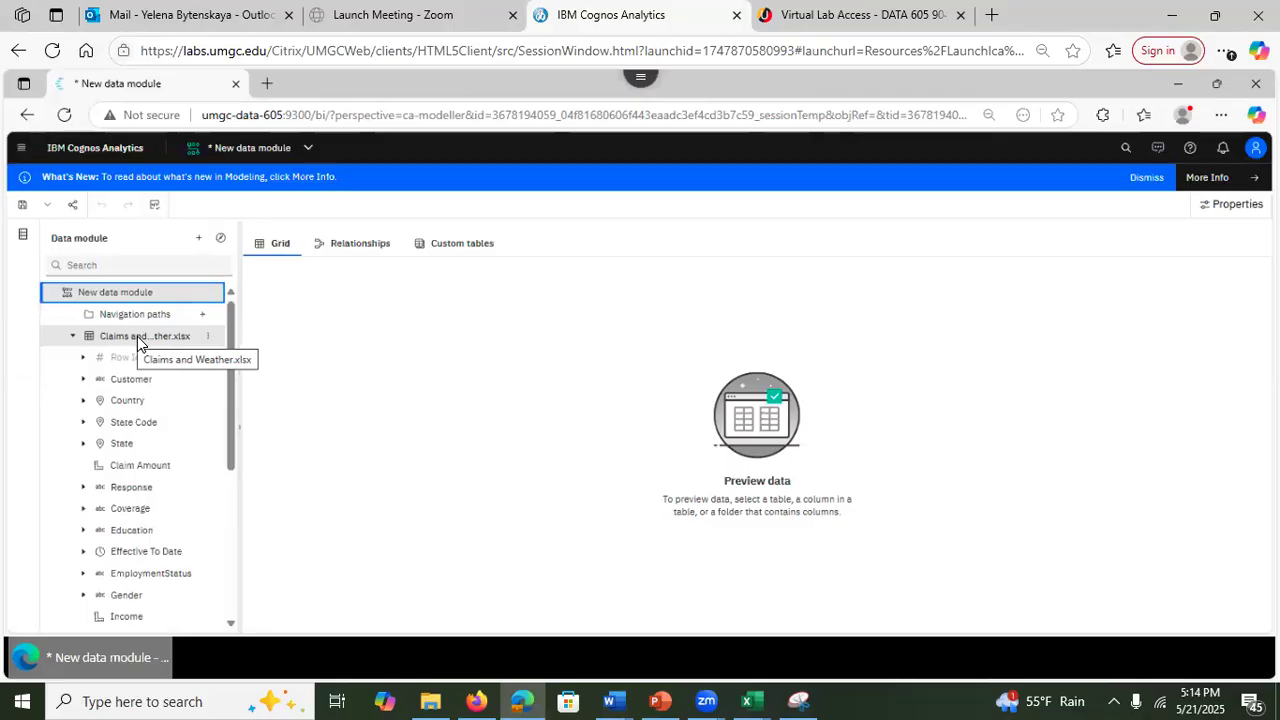
left_click_drag(235, 388, 232, 305)
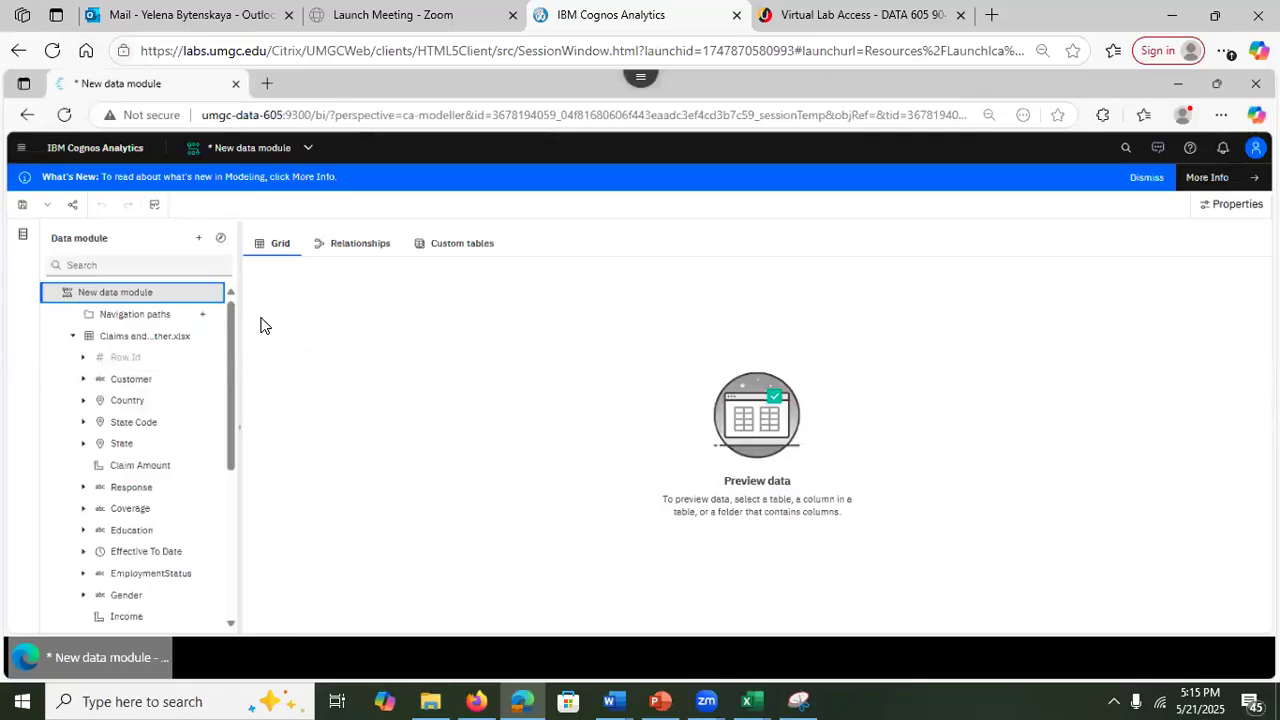
left_click(152, 336)
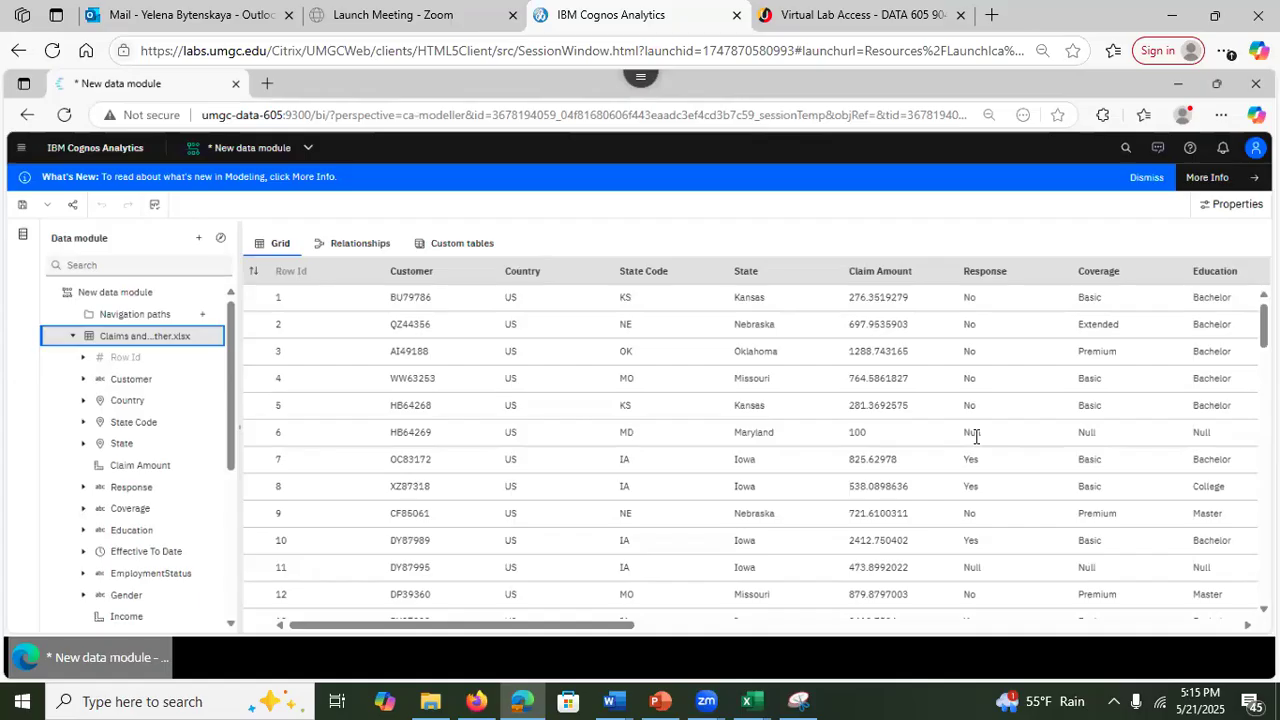
Step: Turn off Hide from users in the properties of the Row Id column
left_click(122, 358)
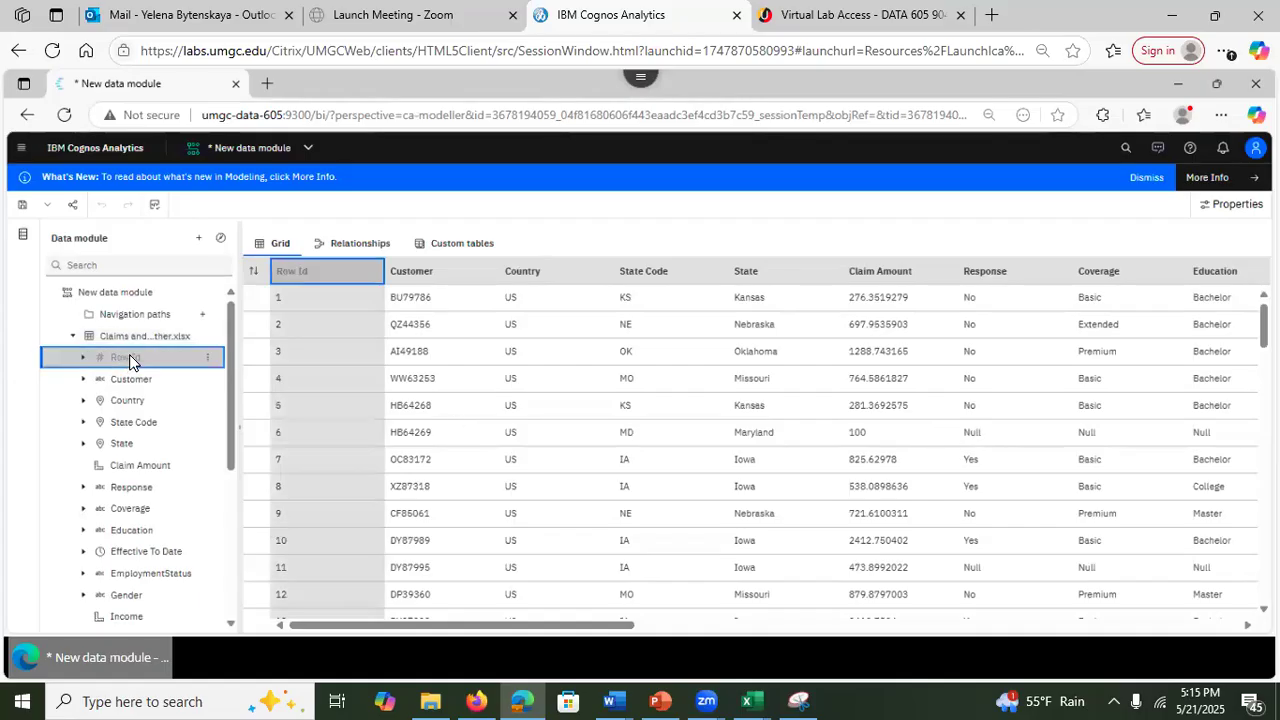
right_click(220, 369)
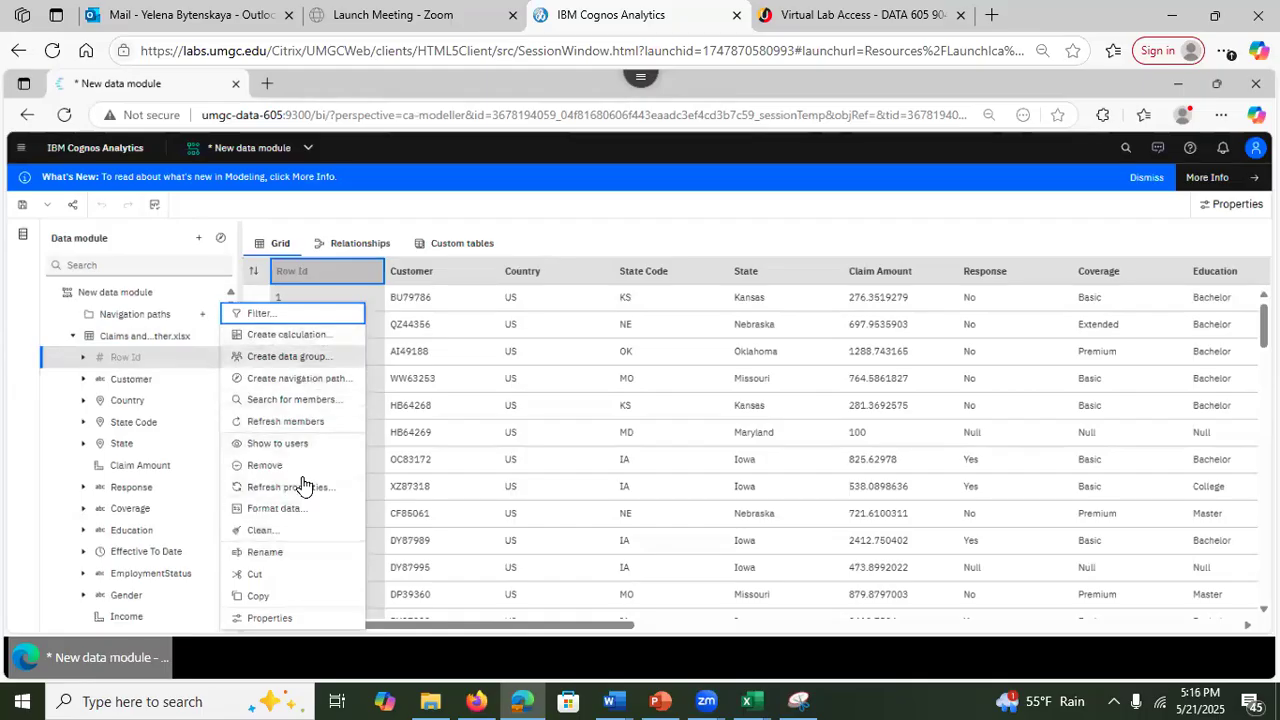
left_click(268, 618)
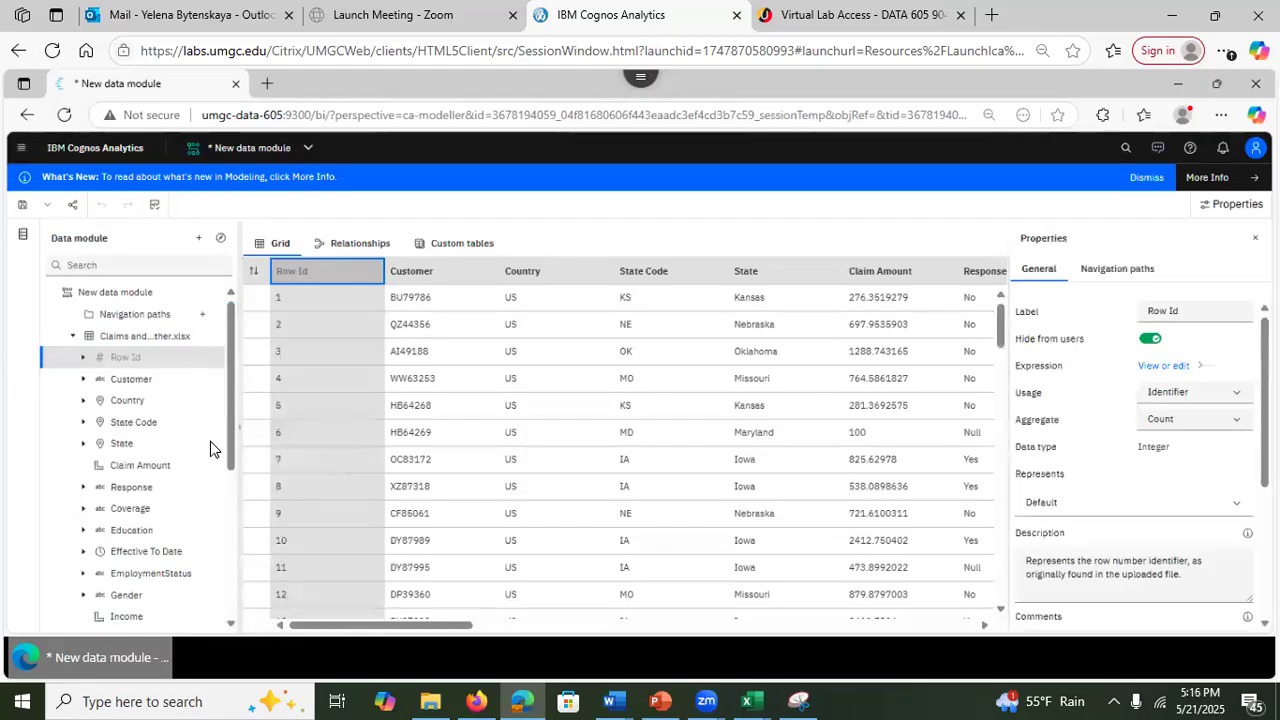
left_click(207, 362)
left_click(253, 617)
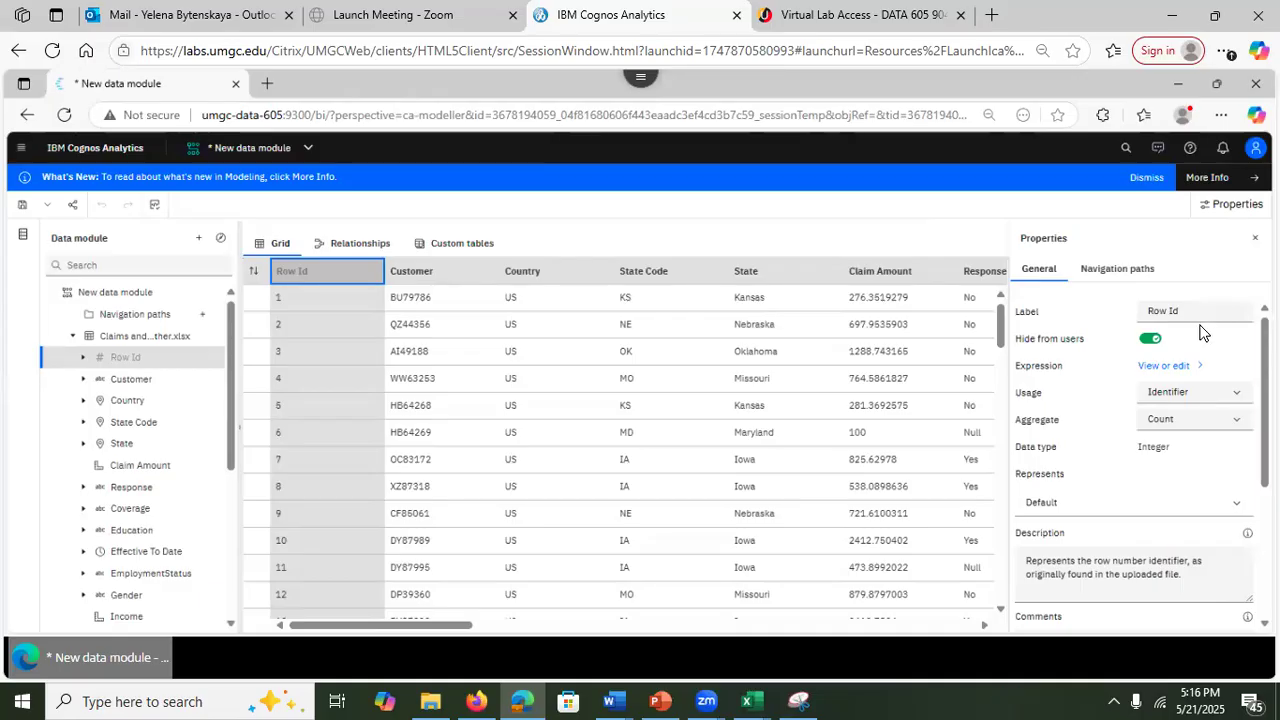
left_click(1149, 340)
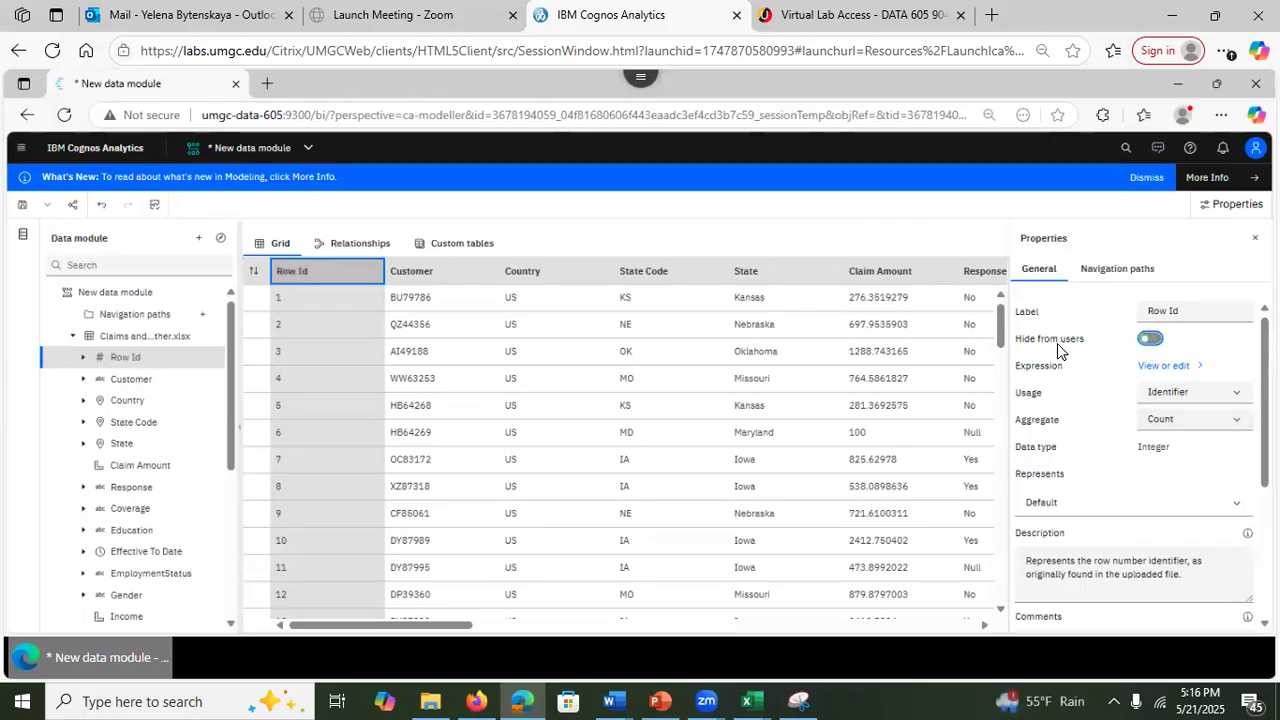
Step: Turn Hide from users back on in the properties of the Row Id column
left_click(1147, 340)
left_click(1149, 340)
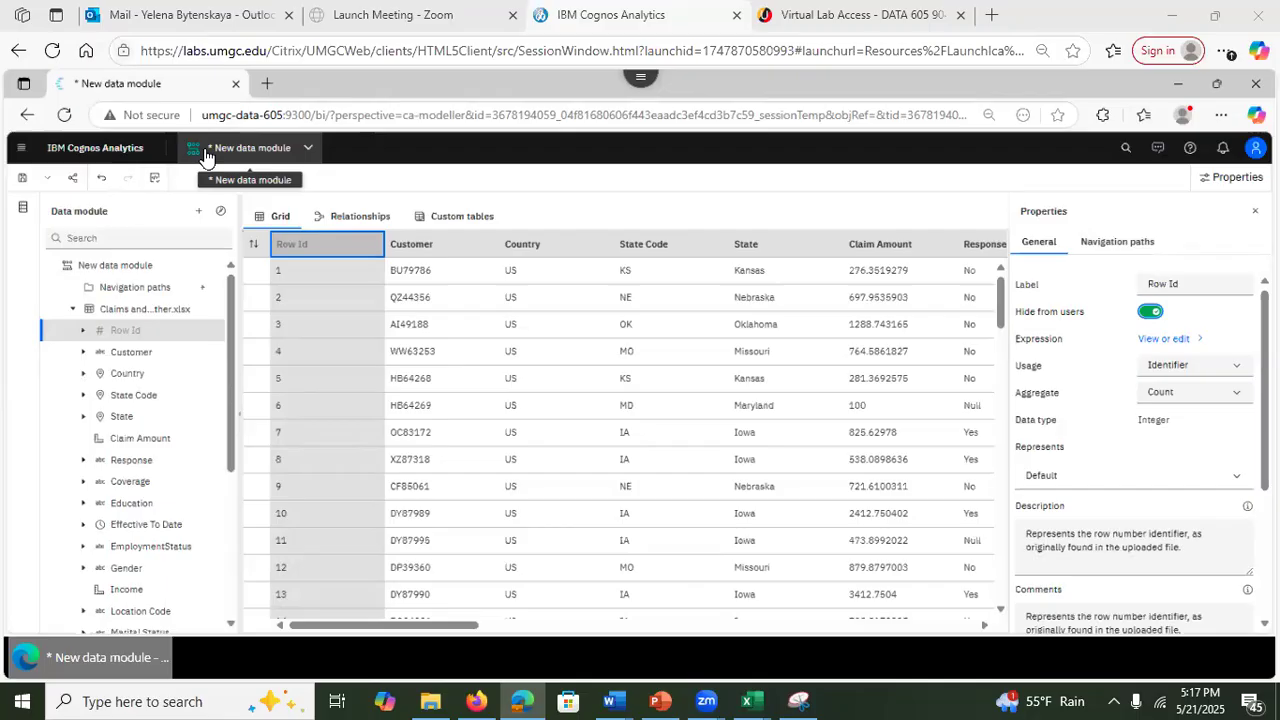
Step: Save the new data module to My content under the name Claims and weather data module
left_click(288, 150)
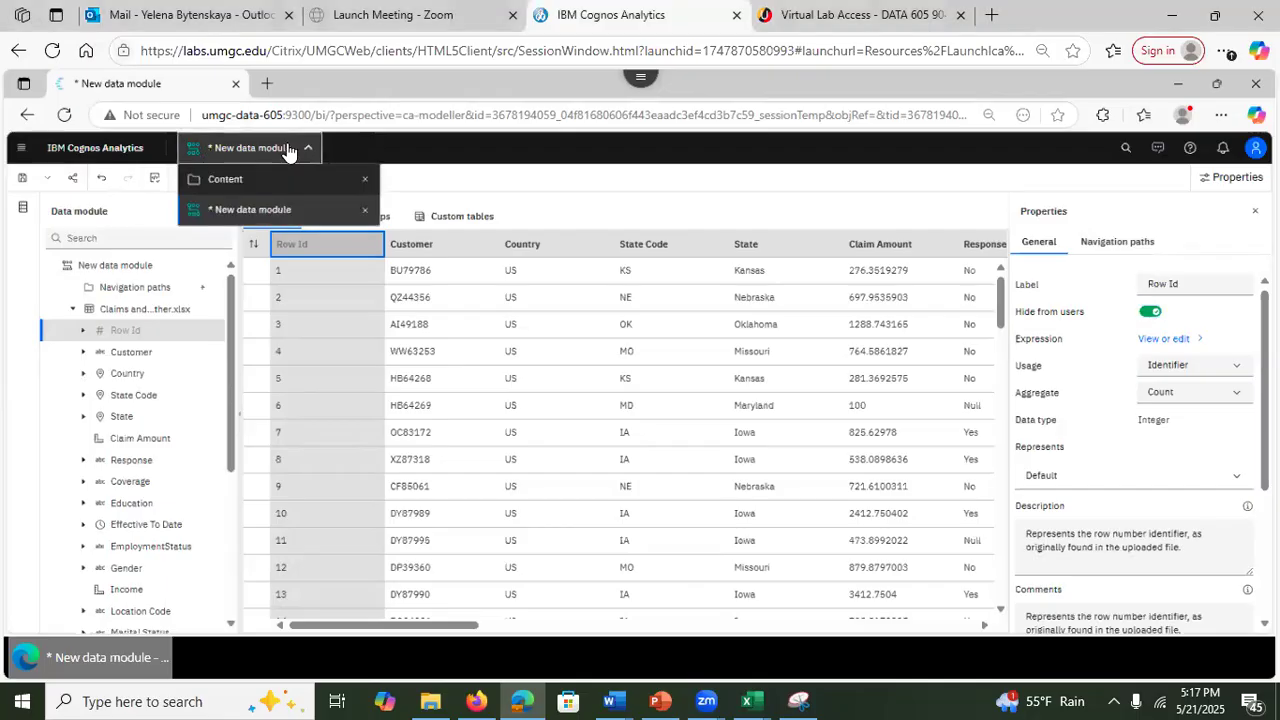
left_click(120, 198)
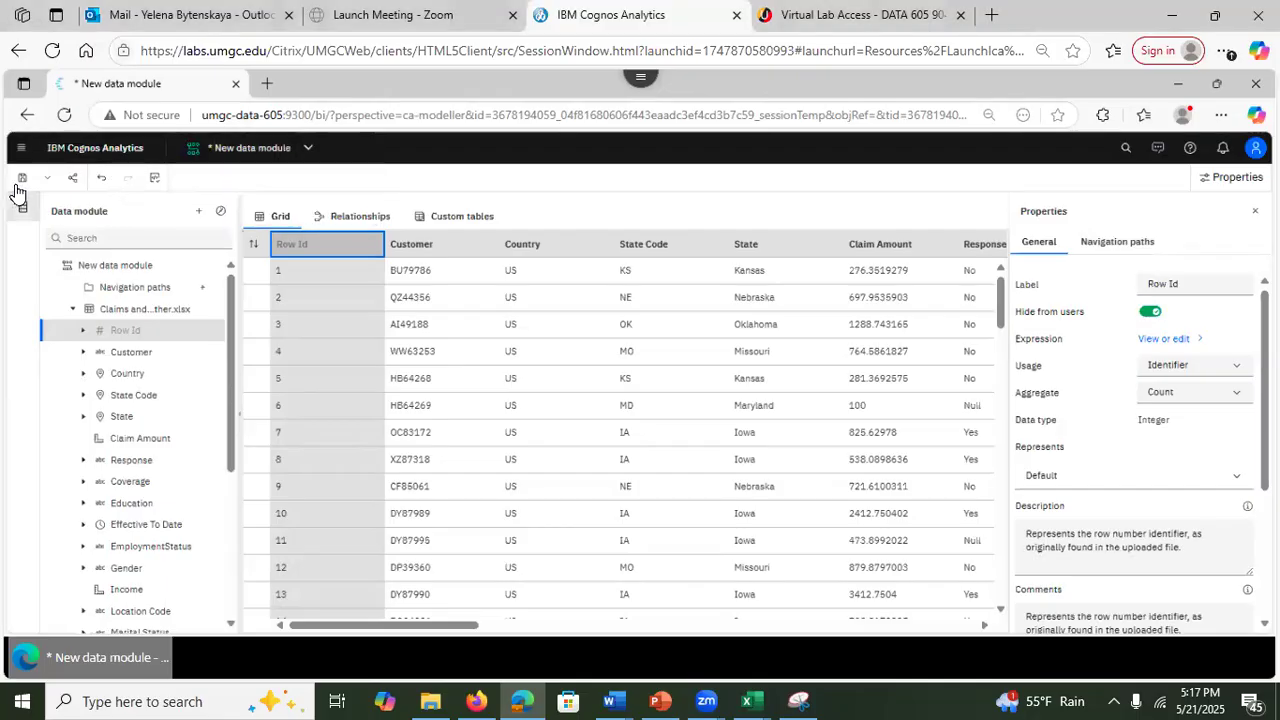
left_click(20, 184)
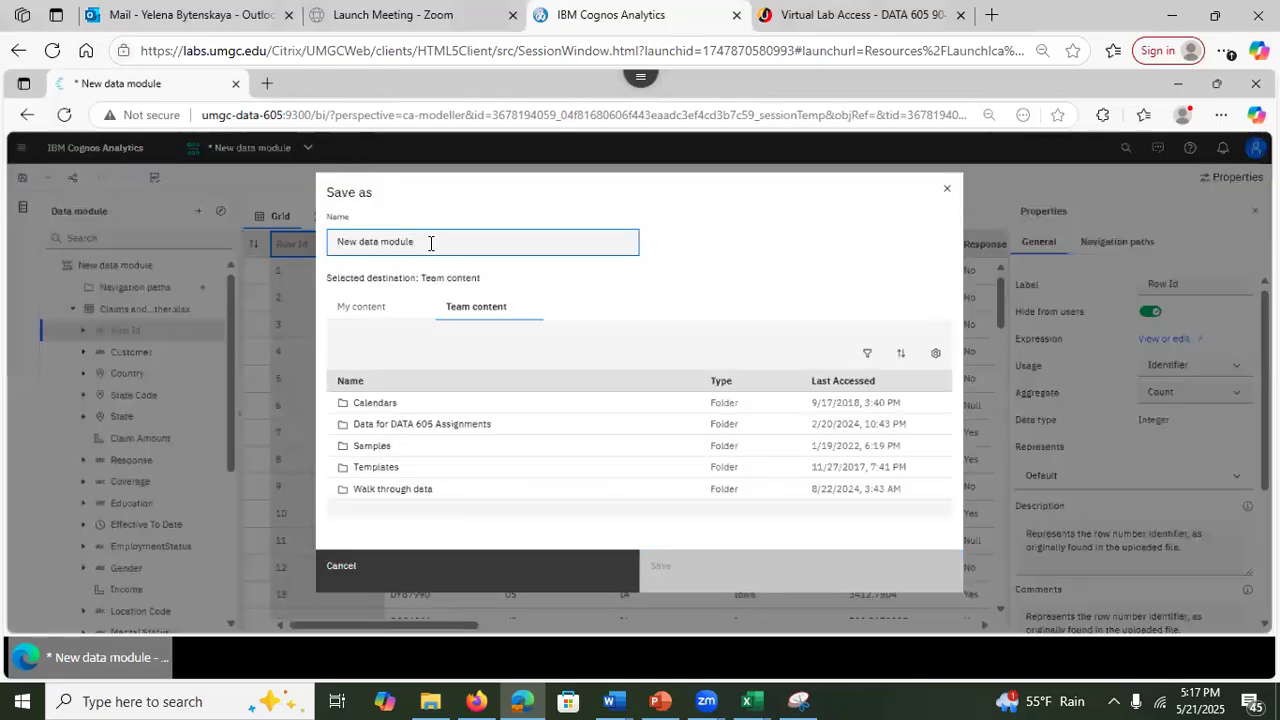
left_click_drag(430, 243, 262, 240)
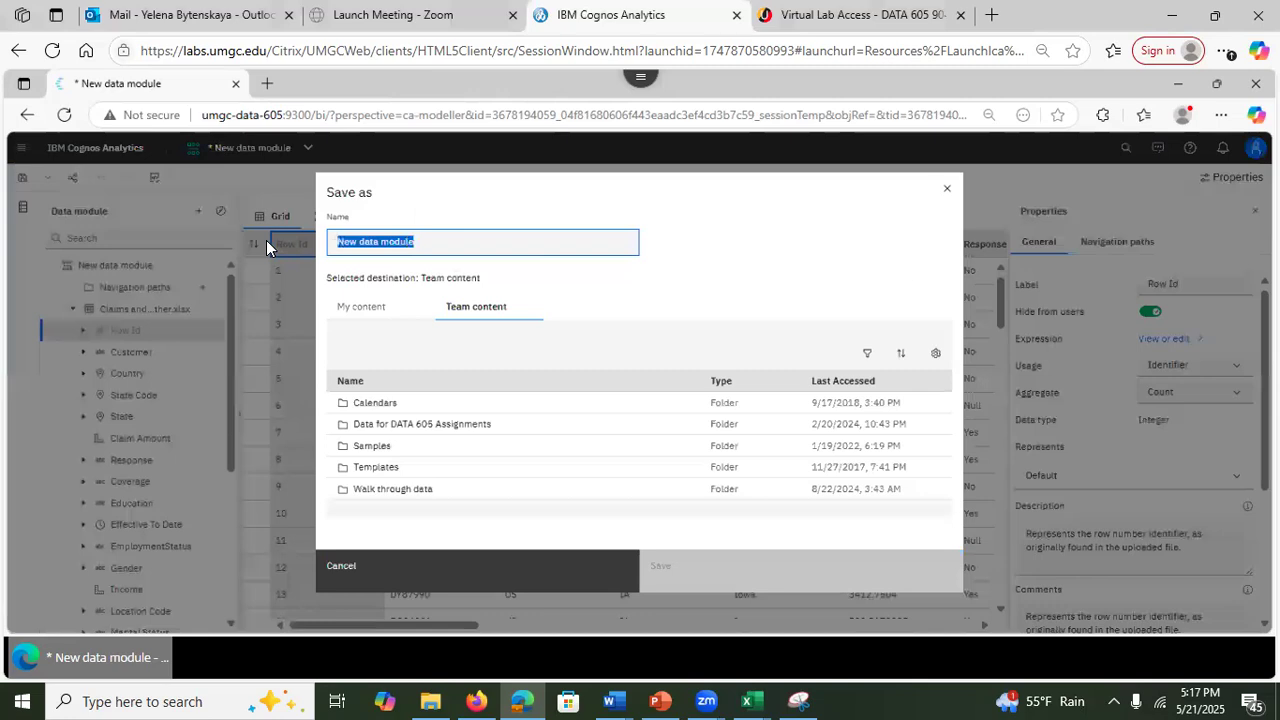
type("Claims and weather")
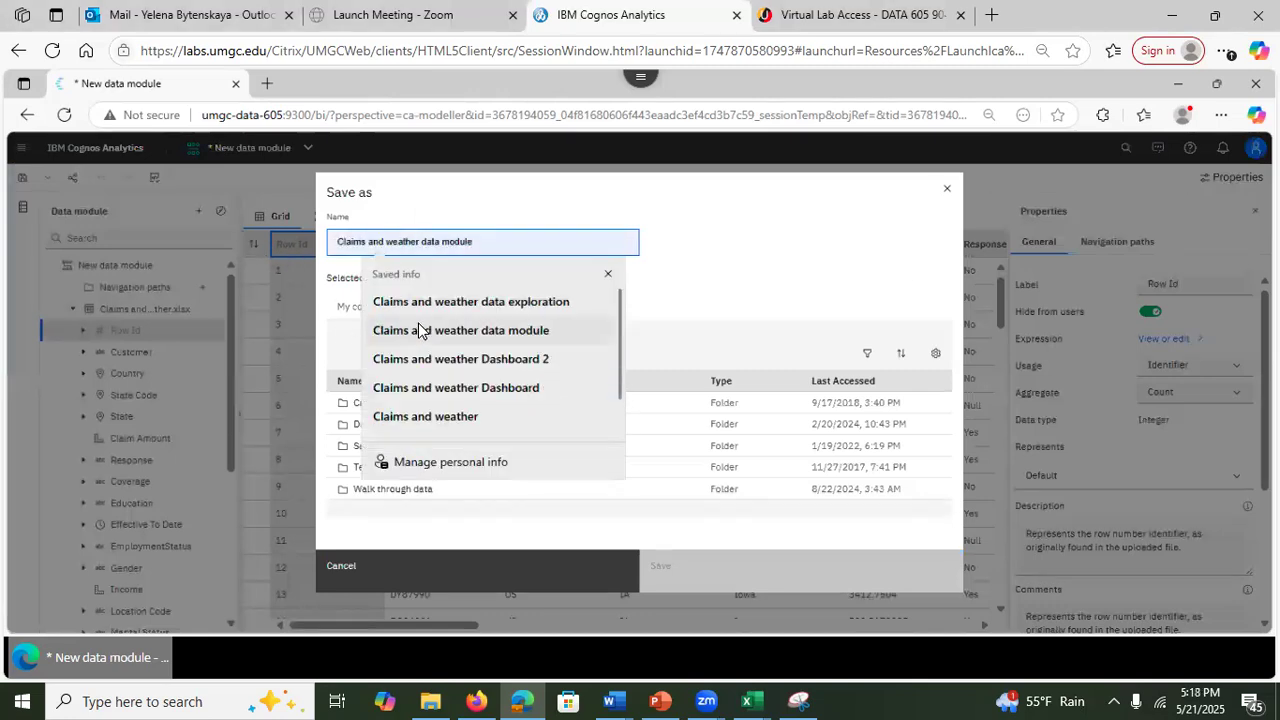
left_click(420, 330)
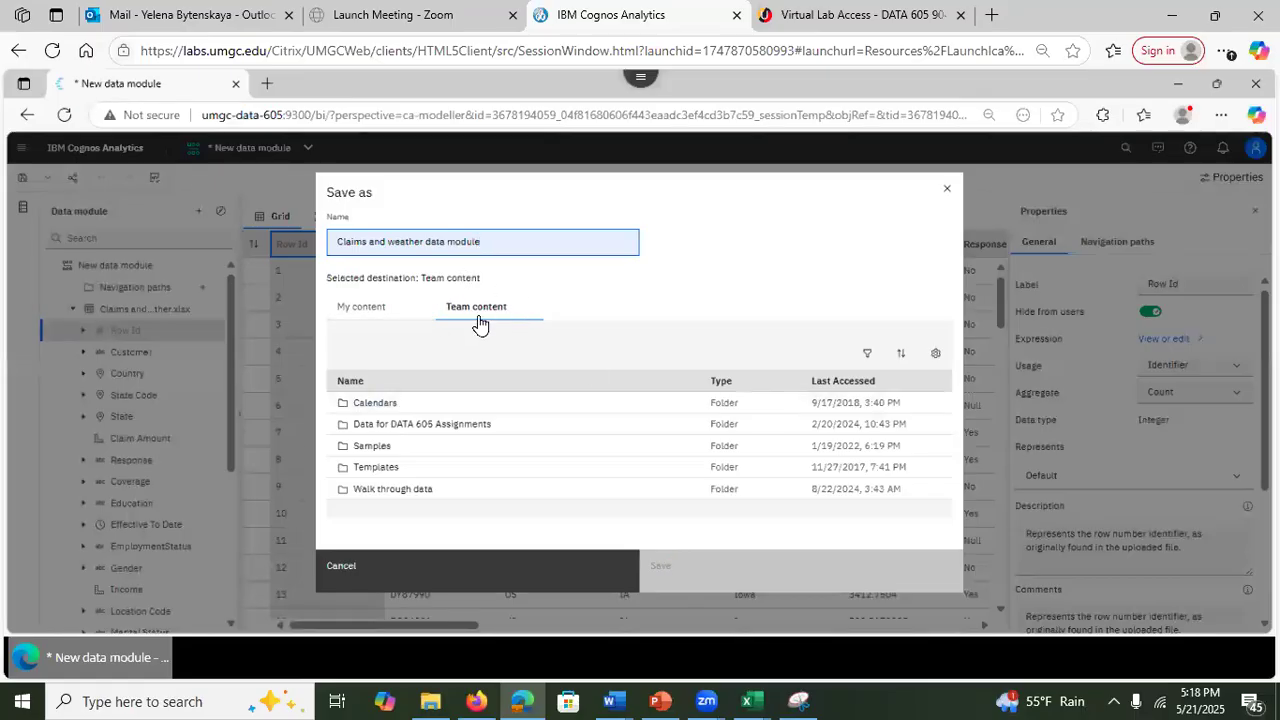
left_click(361, 312)
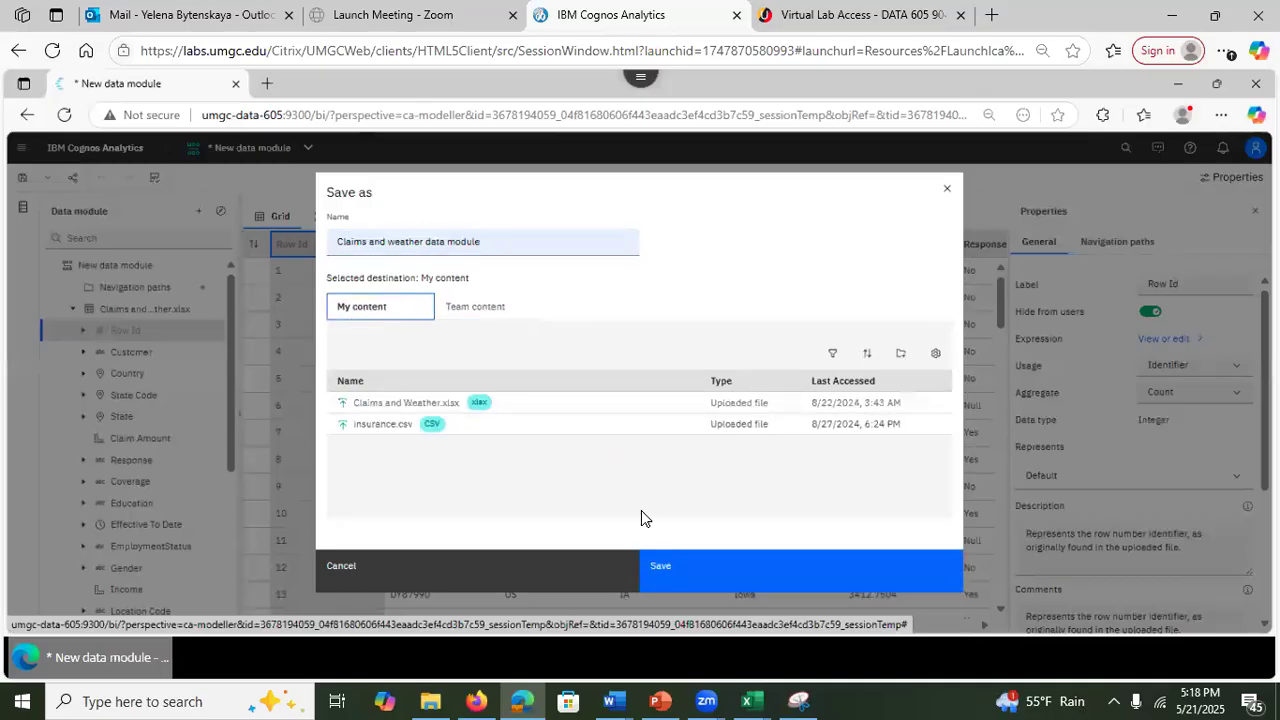
left_click(725, 578)
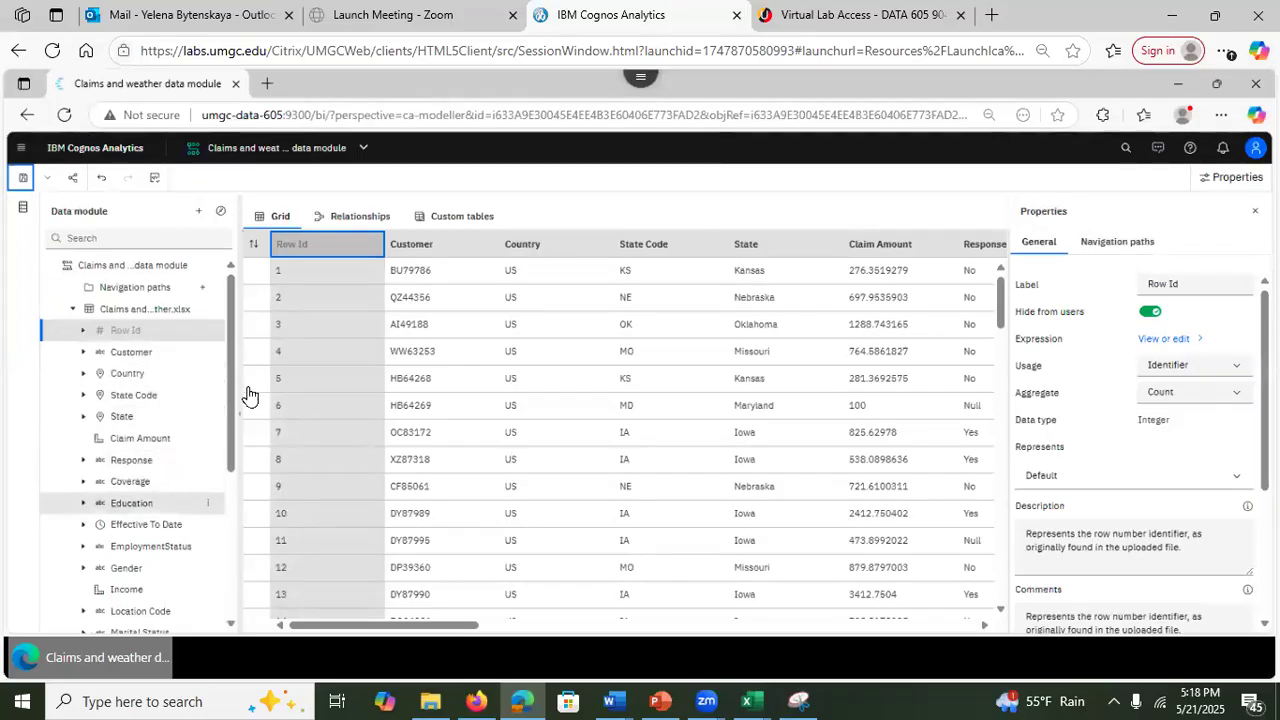
Step: Open the properties of the Total Claim Amount column and view its expression in the calculation editor without changing it
left_click_drag(225, 437, 237, 585)
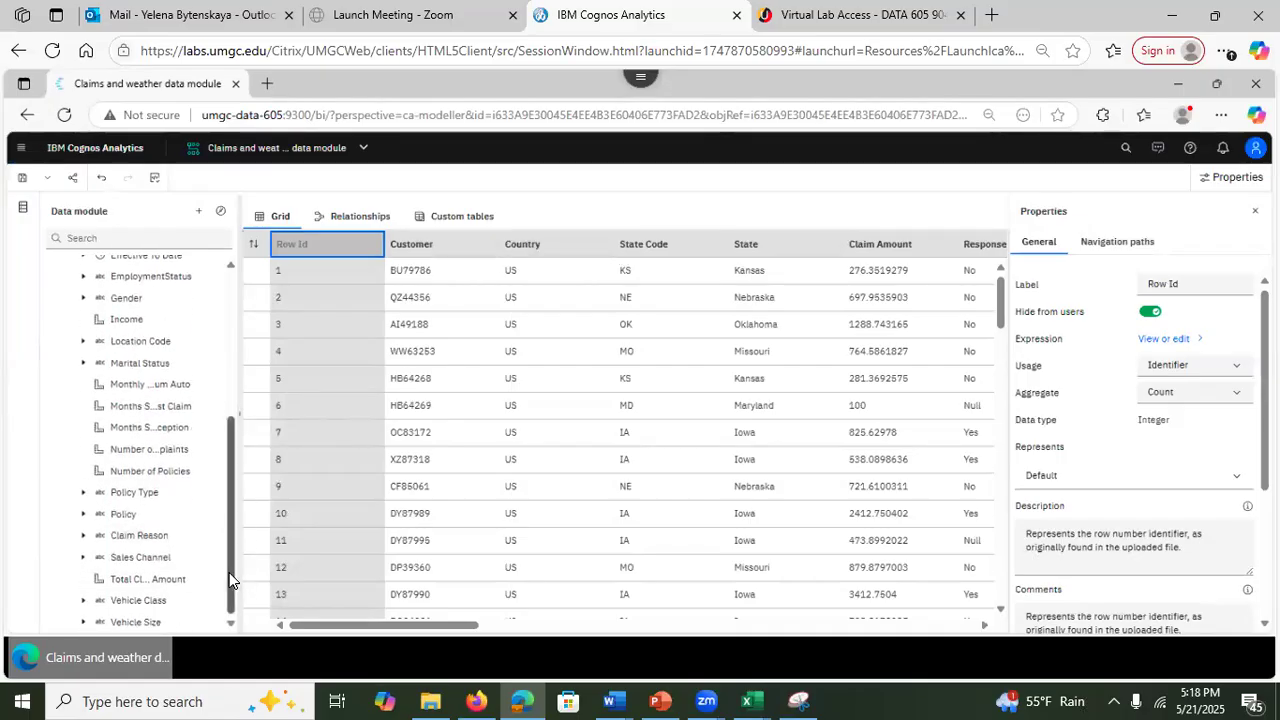
mouse_move(229, 589)
left_mouse_down()
mouse_move(225, 525)
mouse_move(230, 604)
left_mouse_up()
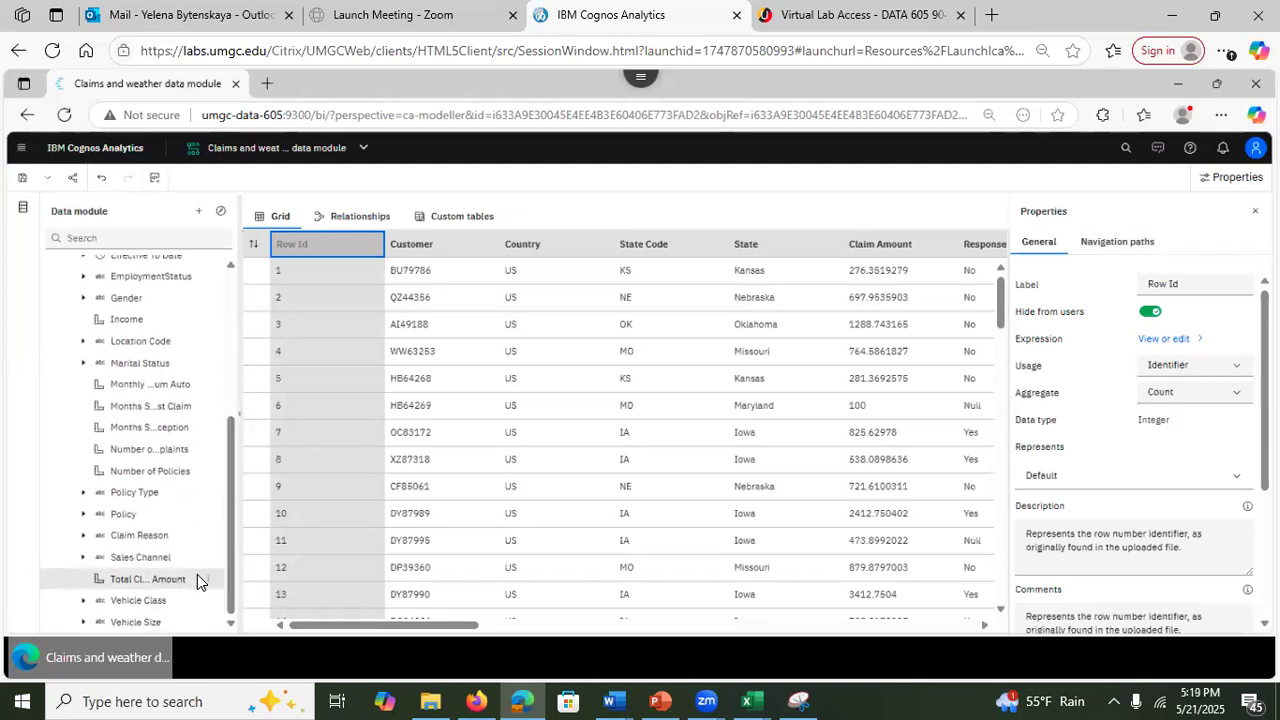
right_click(207, 583)
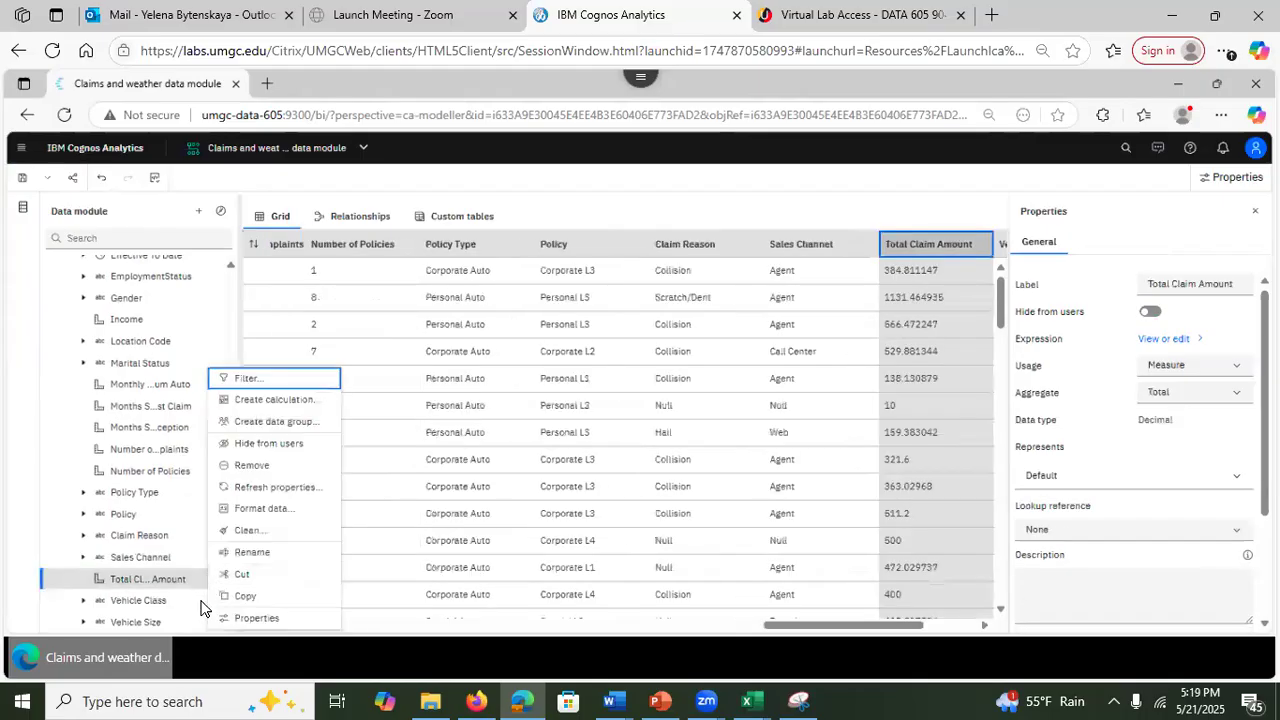
left_click(251, 620)
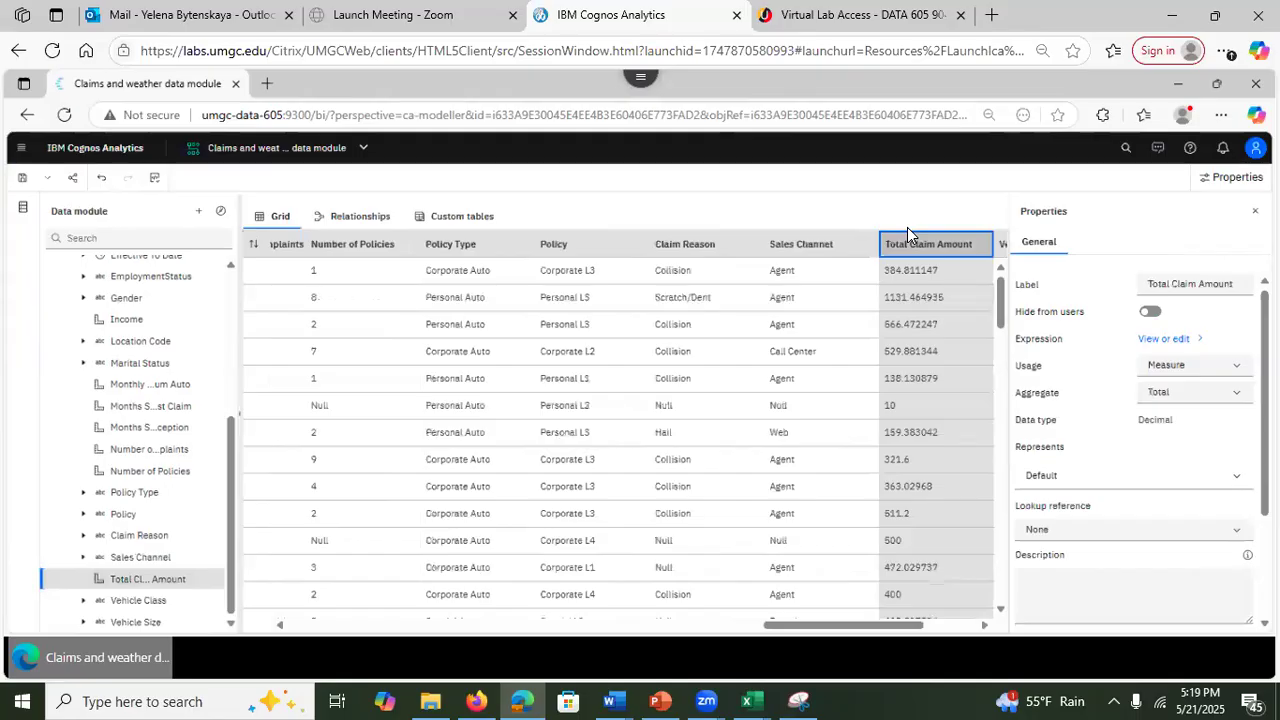
left_click(1238, 283)
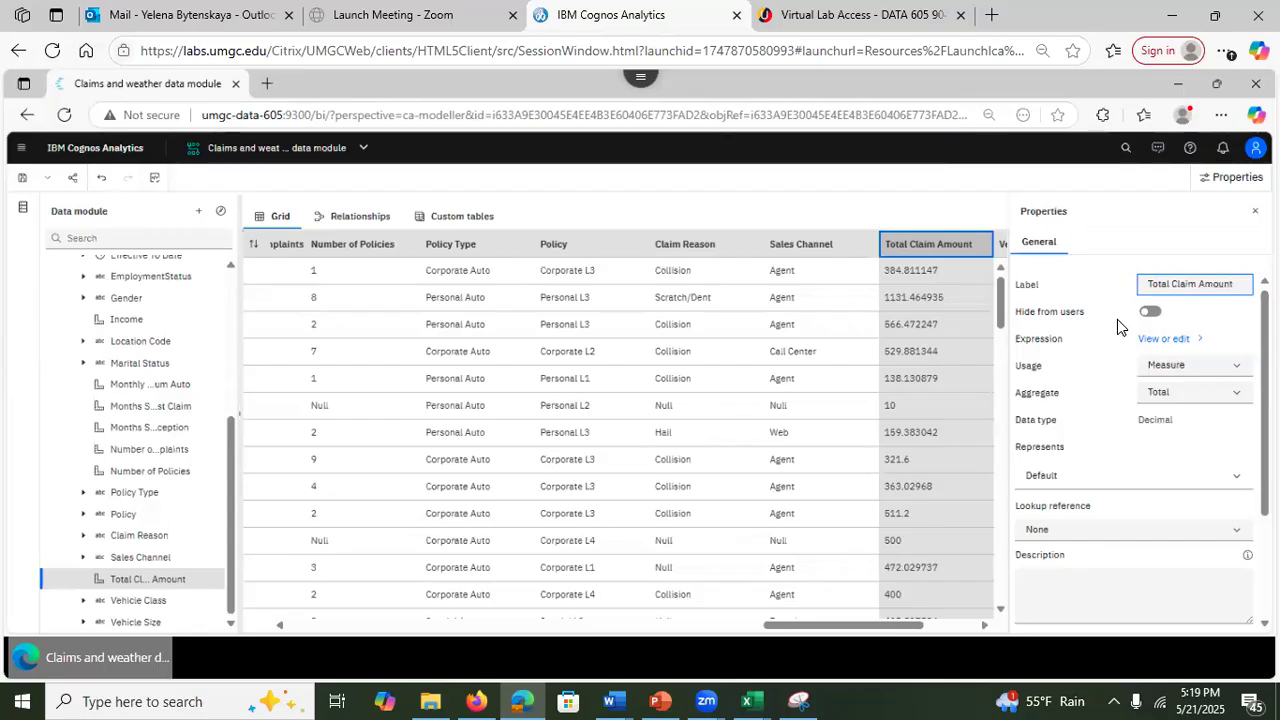
left_click(1165, 339)
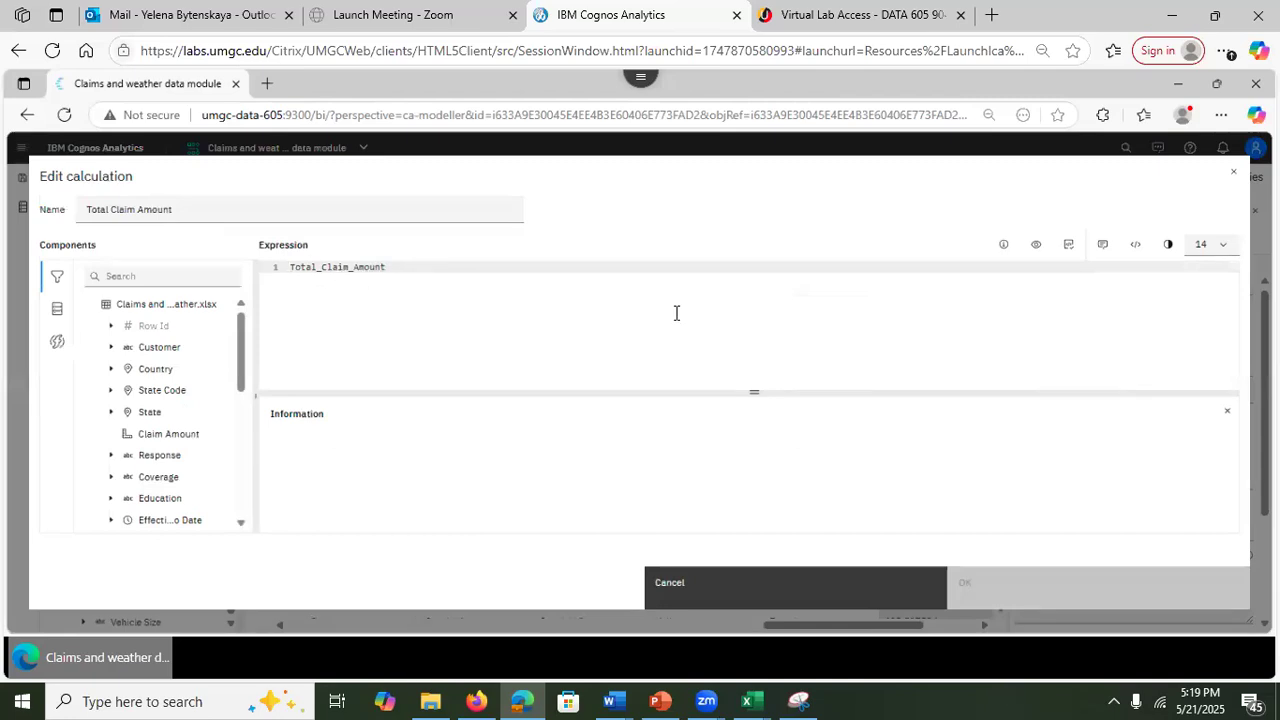
left_click(1233, 172)
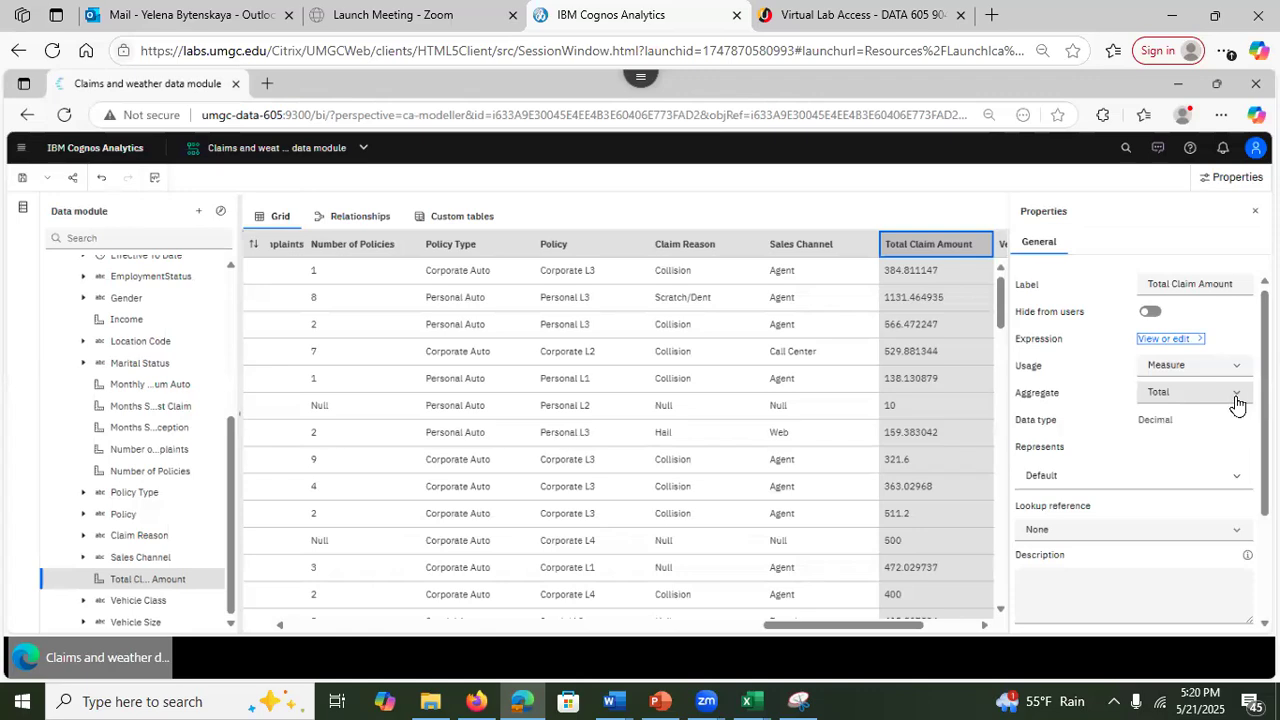
Step: Set the Total Claim Amount column's aggregate to Average and review its remaining properties, including the advanced ones
left_click(1237, 395)
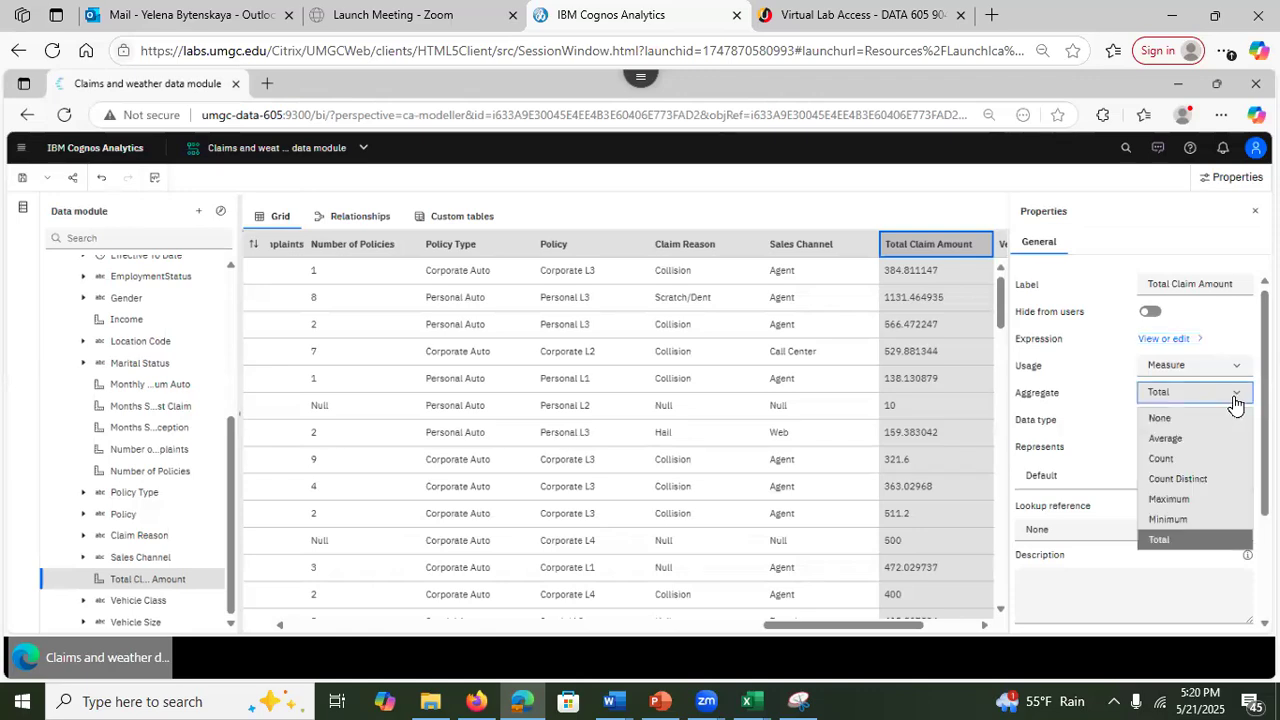
left_click(1201, 440)
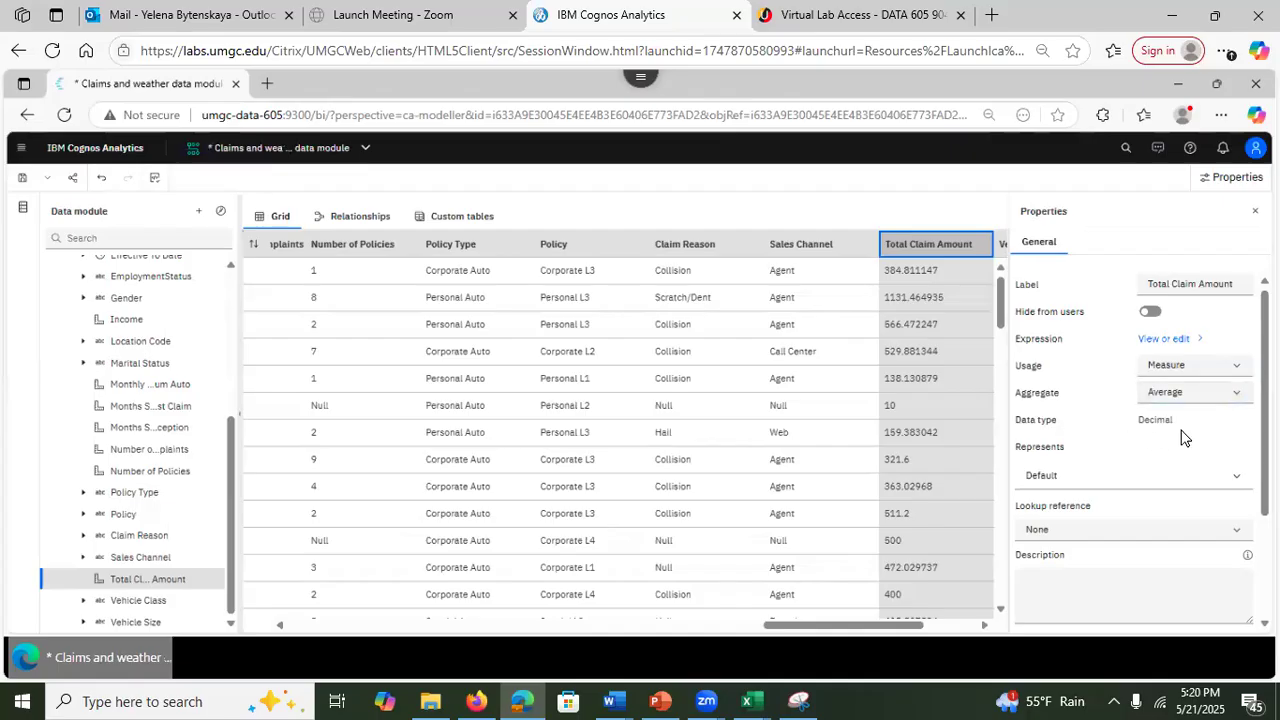
scroll(1135, 450, "down", 2)
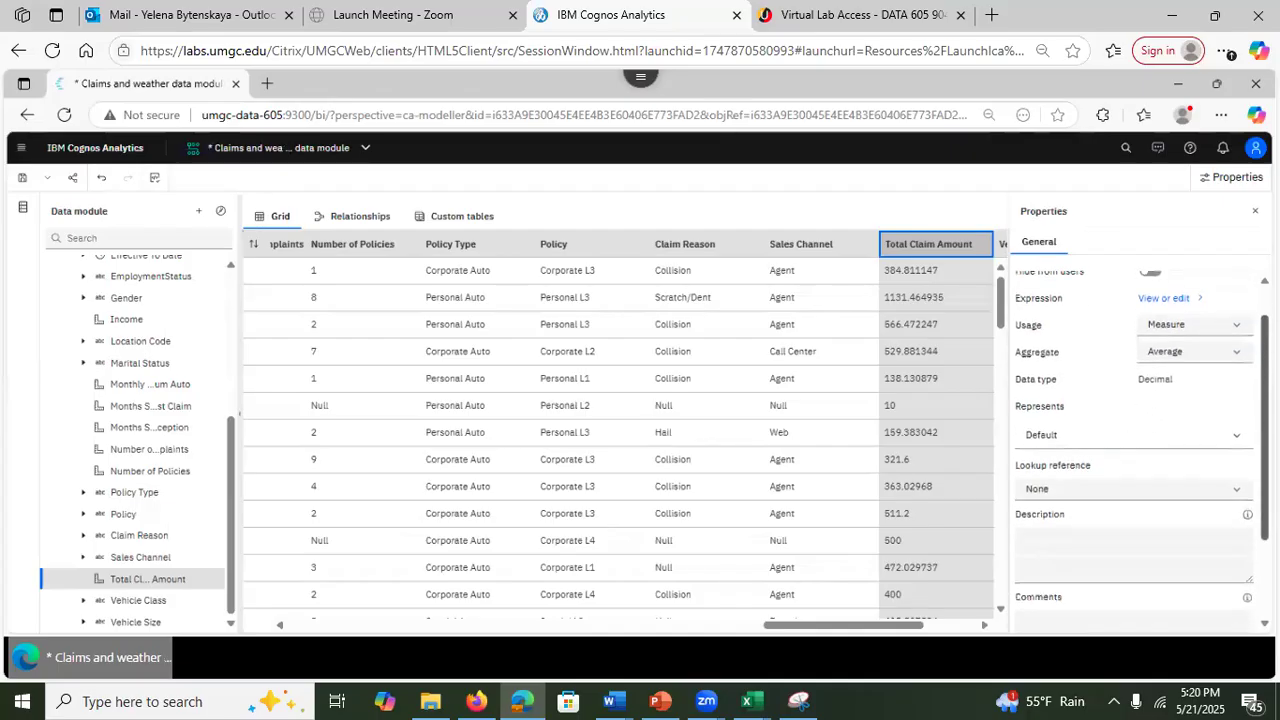
scroll(1117, 420, "down", 1)
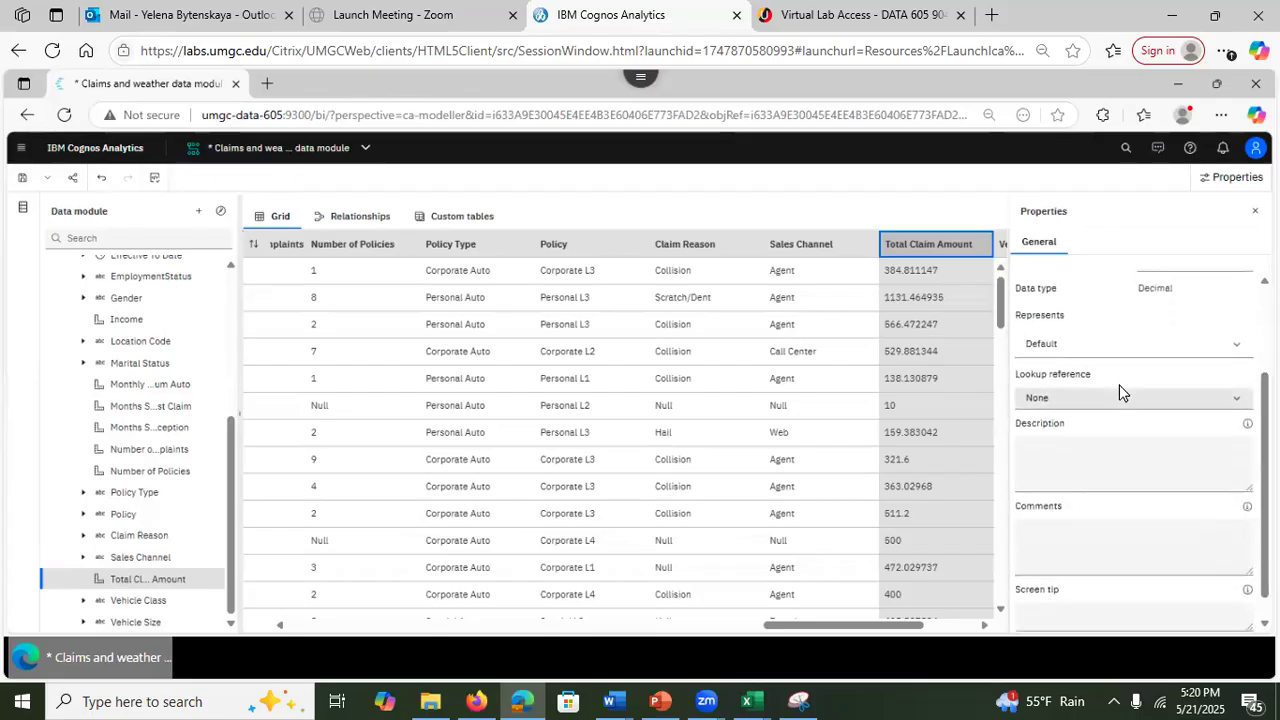
scroll(1079, 470, "down", 1)
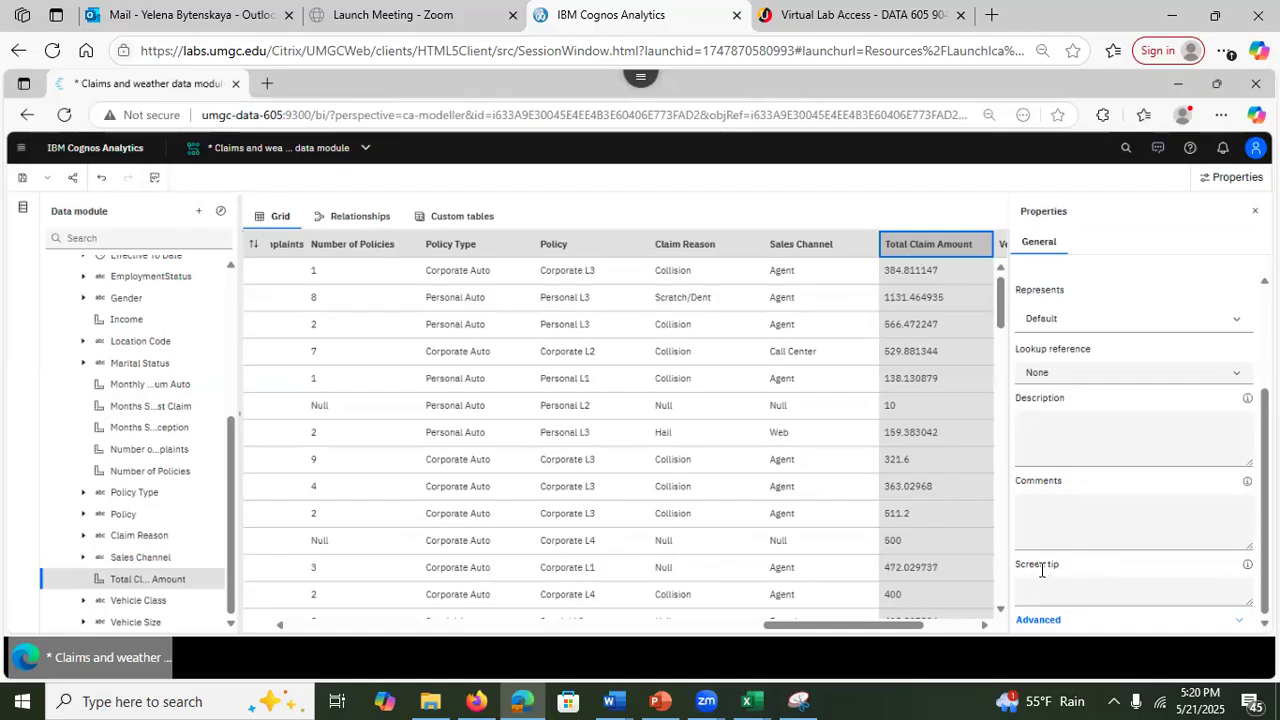
left_click(1044, 619)
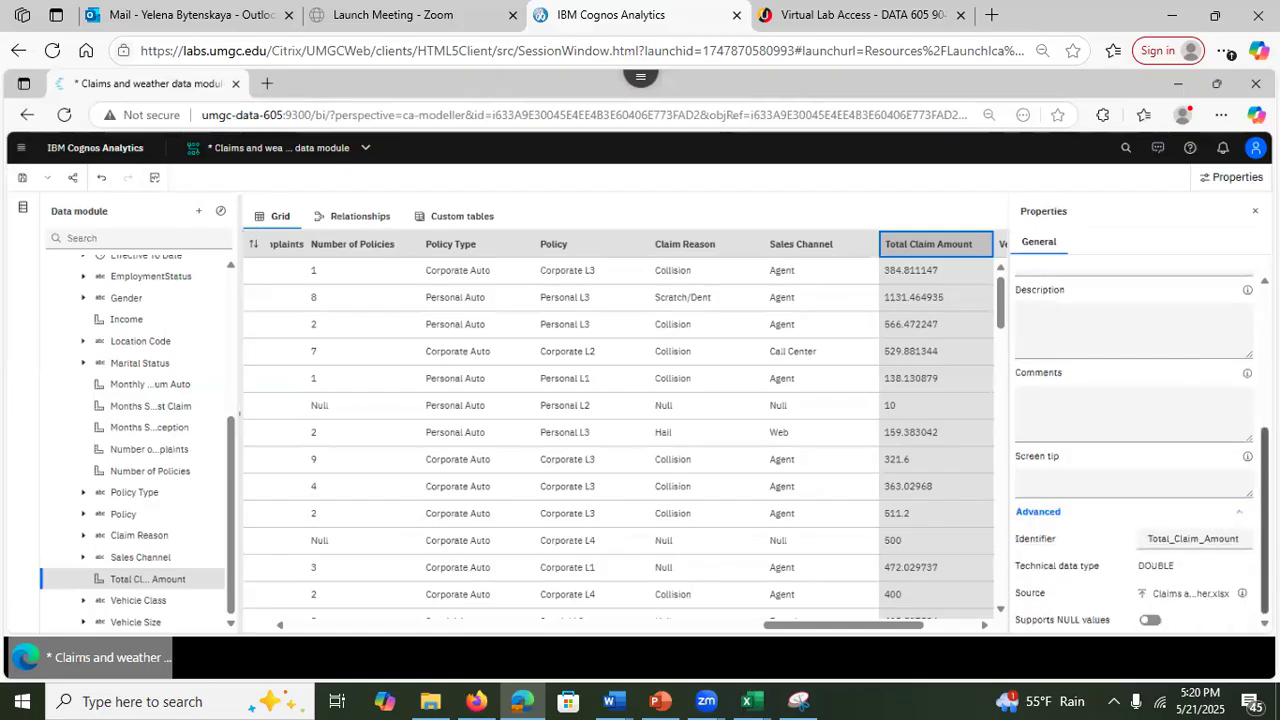
scroll(1200, 440, "up", 5)
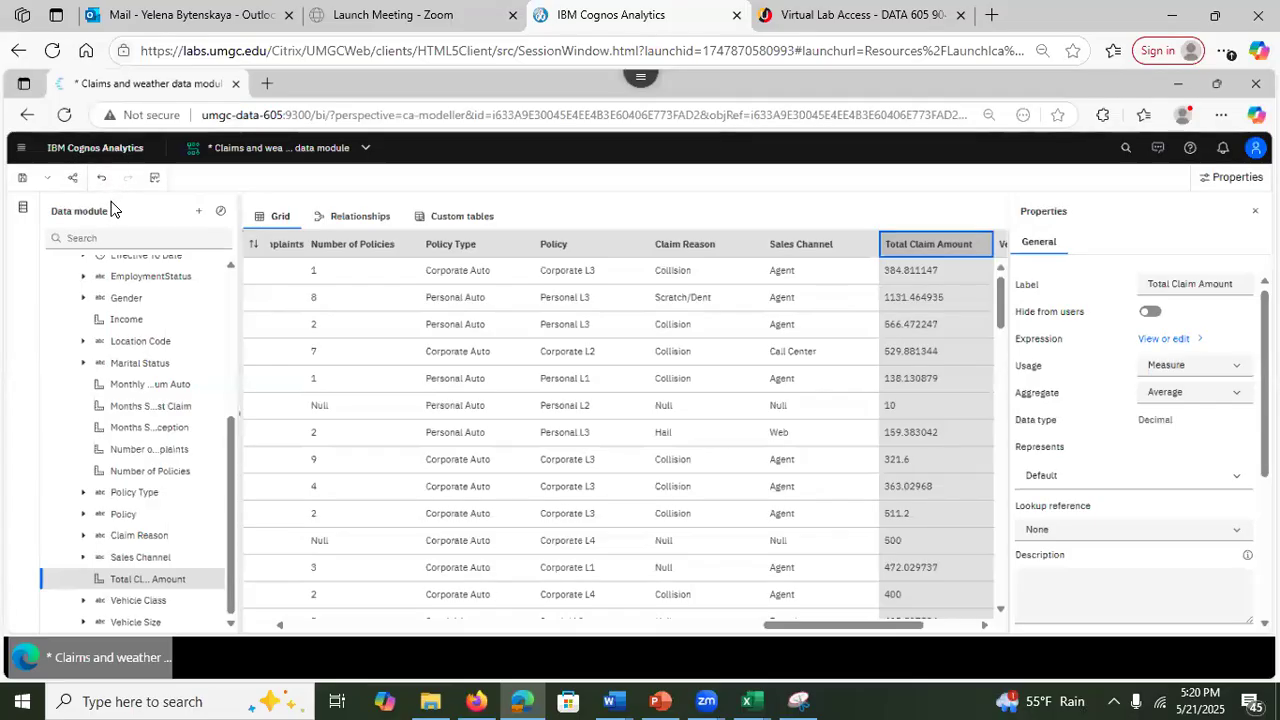
Step: Save the changes to the Claims and weather data module and close the column properties
left_click(22, 177)
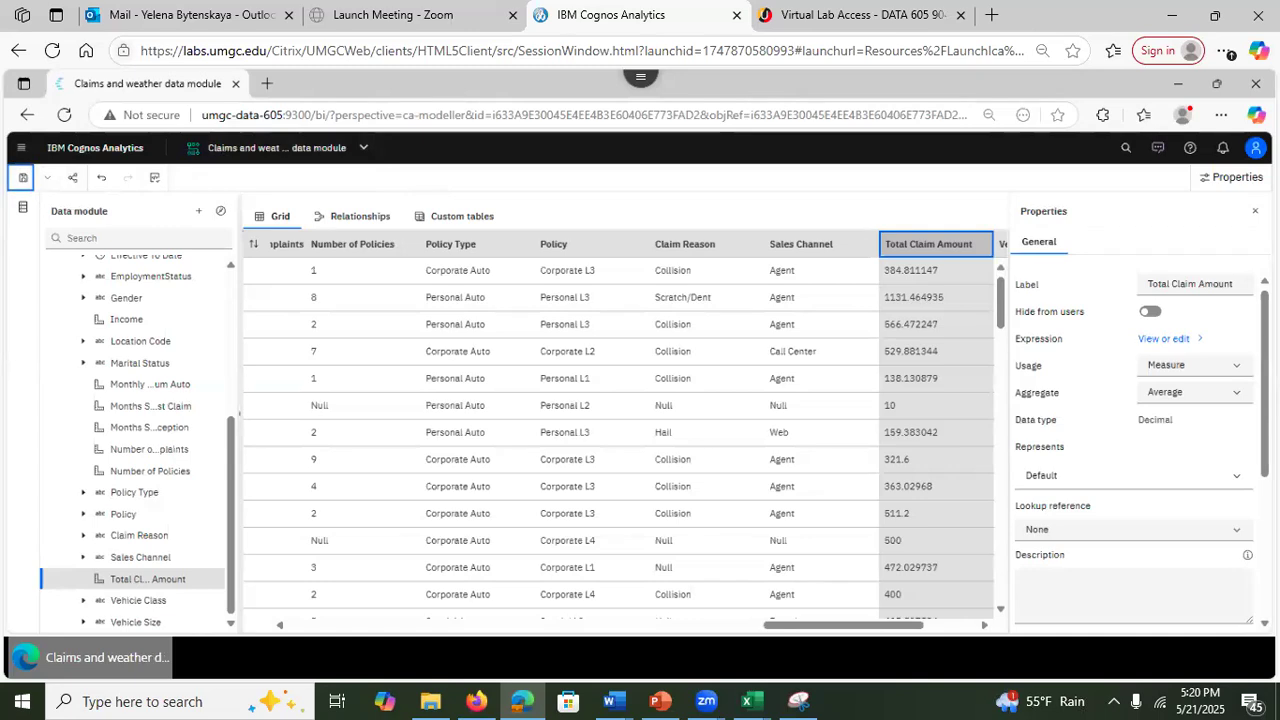
left_click(1255, 211)
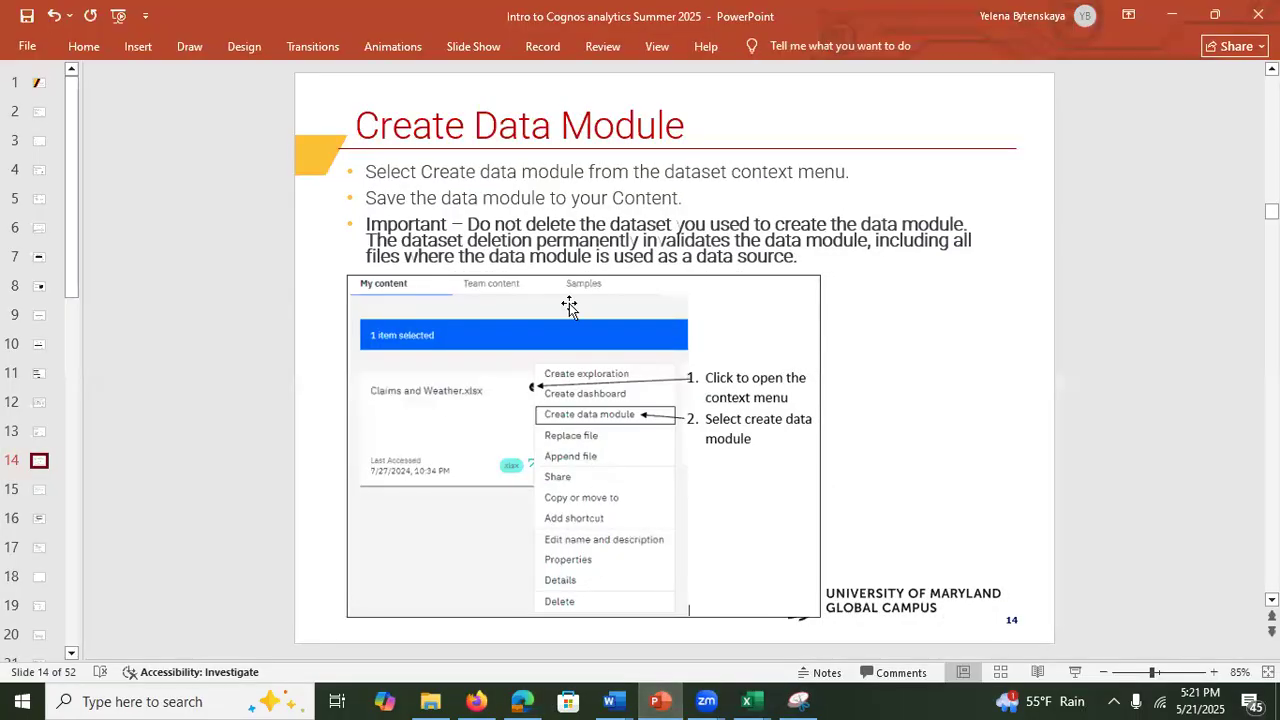
Step: Switch to the PowerPoint presentation and view slides 14 to 18 on creating and saving data modules, column properties and data preparation
key("ctrl+z")
key("ctrl+z")
key("ctrl+z")
key("ctrl+z")
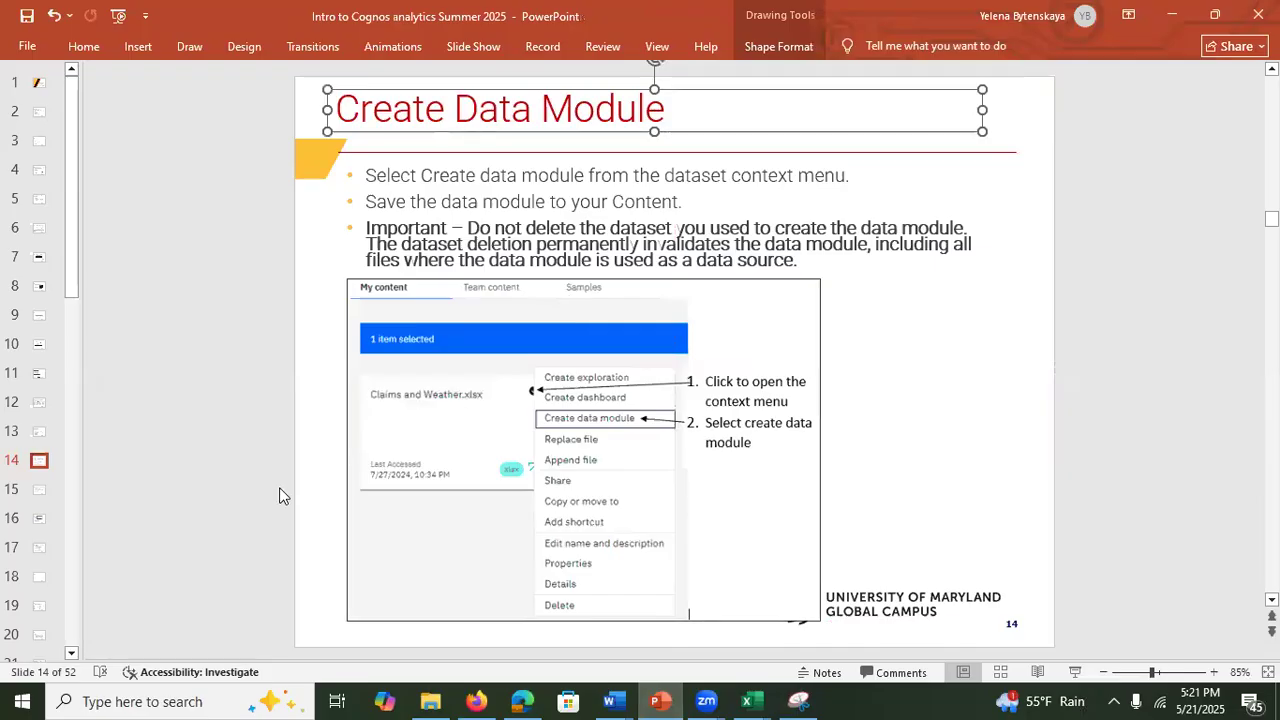
left_click(40, 490)
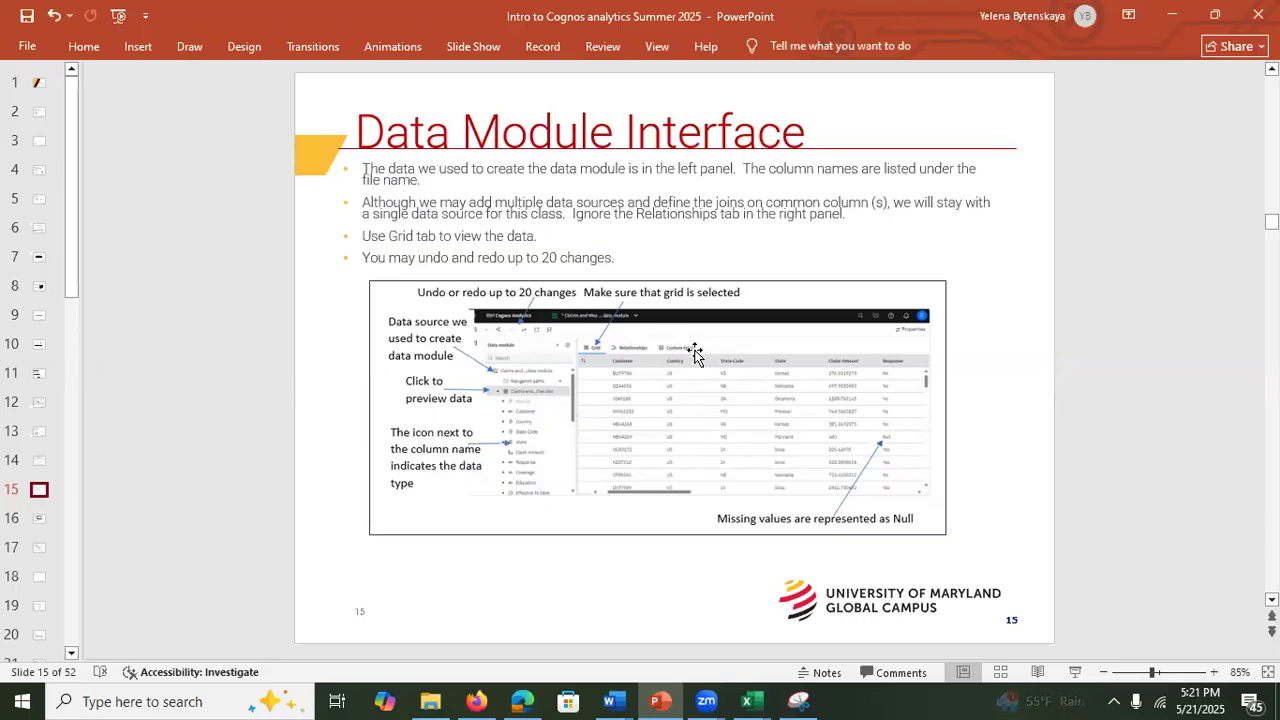
left_click(40, 520)
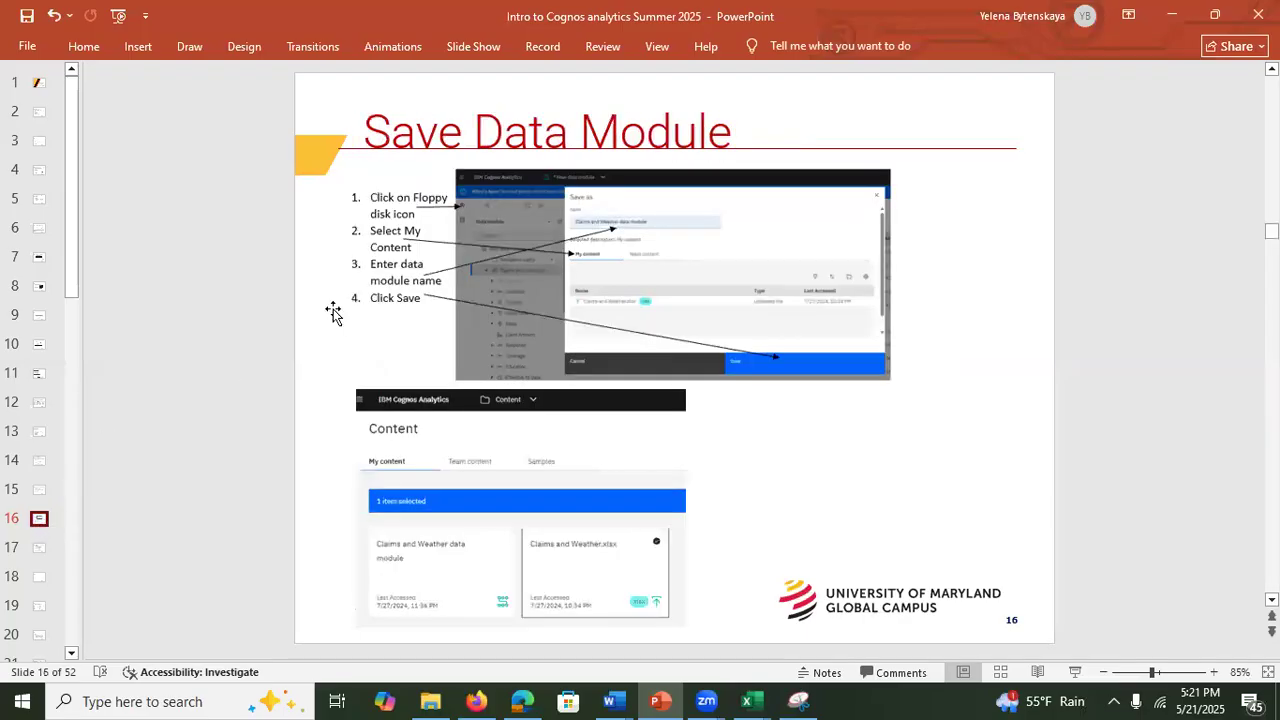
left_click(34, 551)
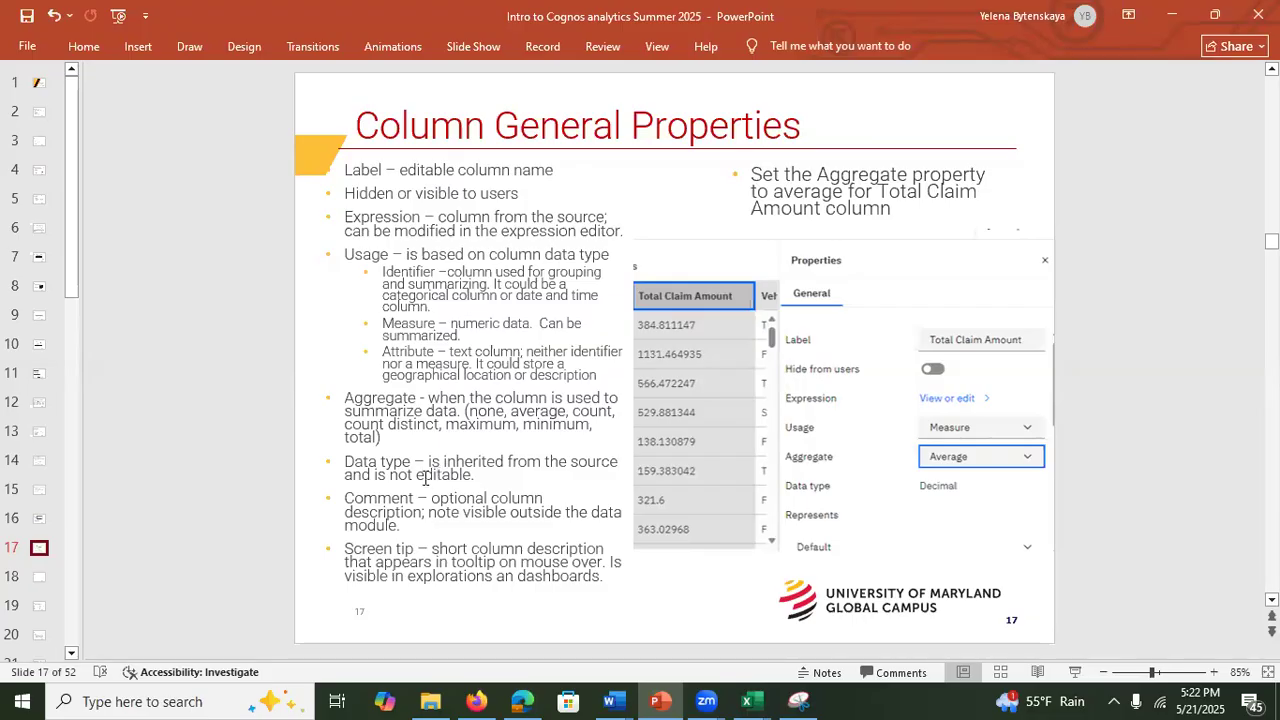
left_click(37, 578)
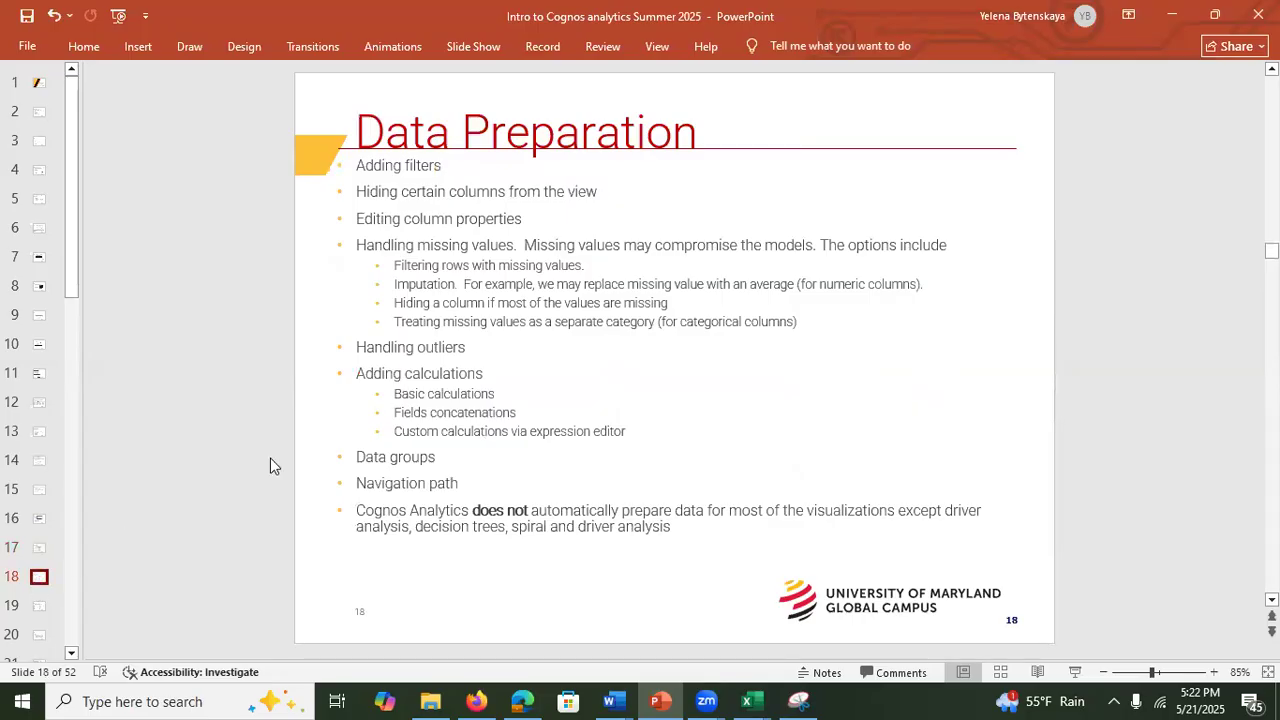
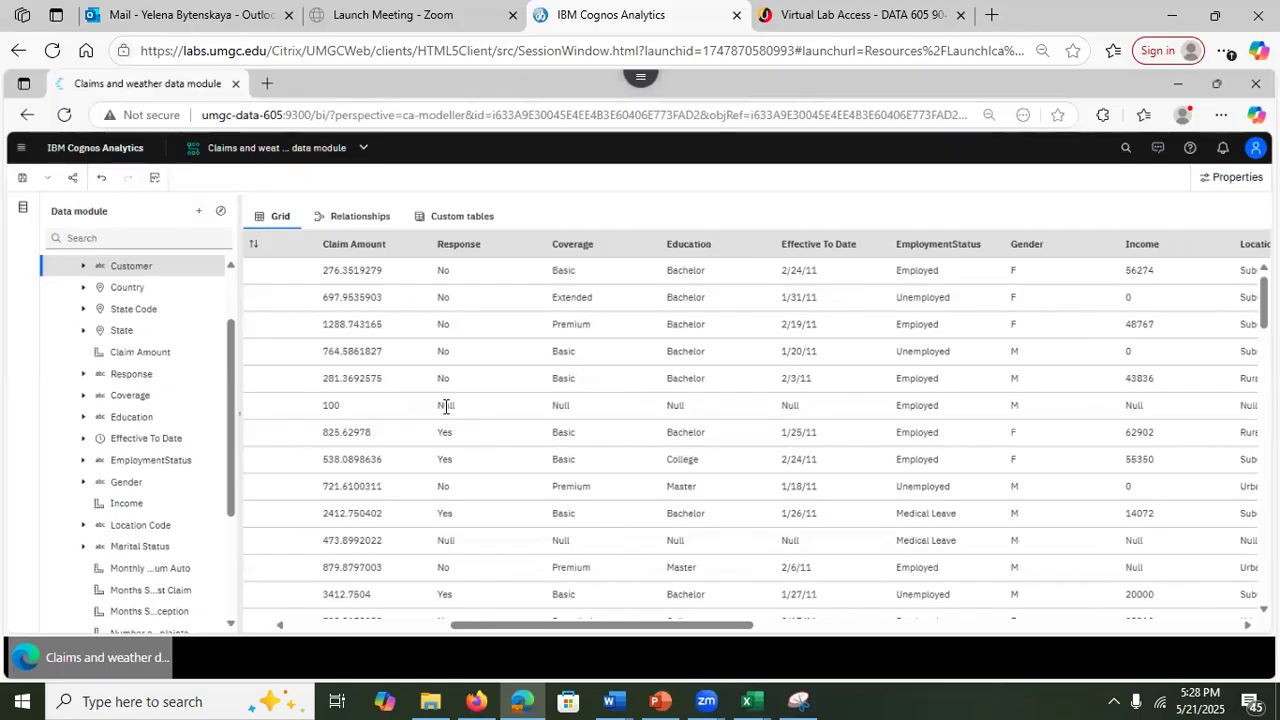
Step: Switch back to Cognos Analytics and look through the Claims and weather data module's columns in the grid and the column list
left_click_drag(476, 625, 242, 606)
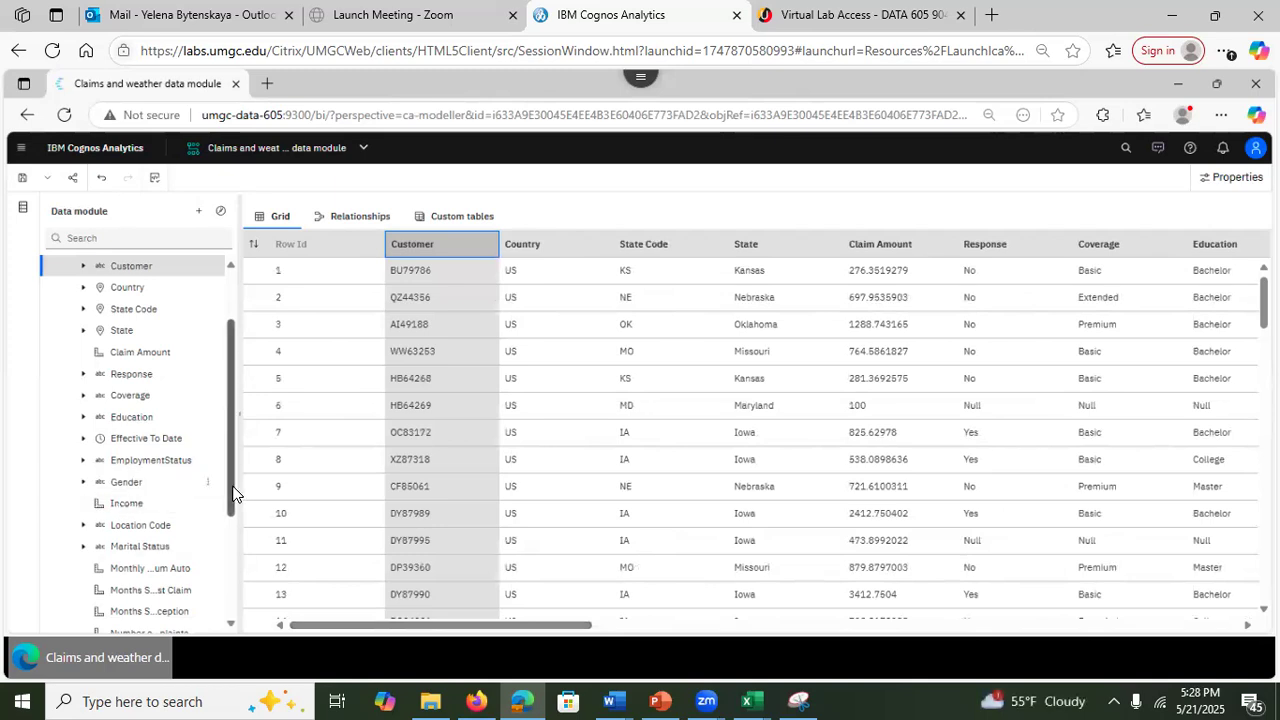
scroll(218, 527, "down", 4)
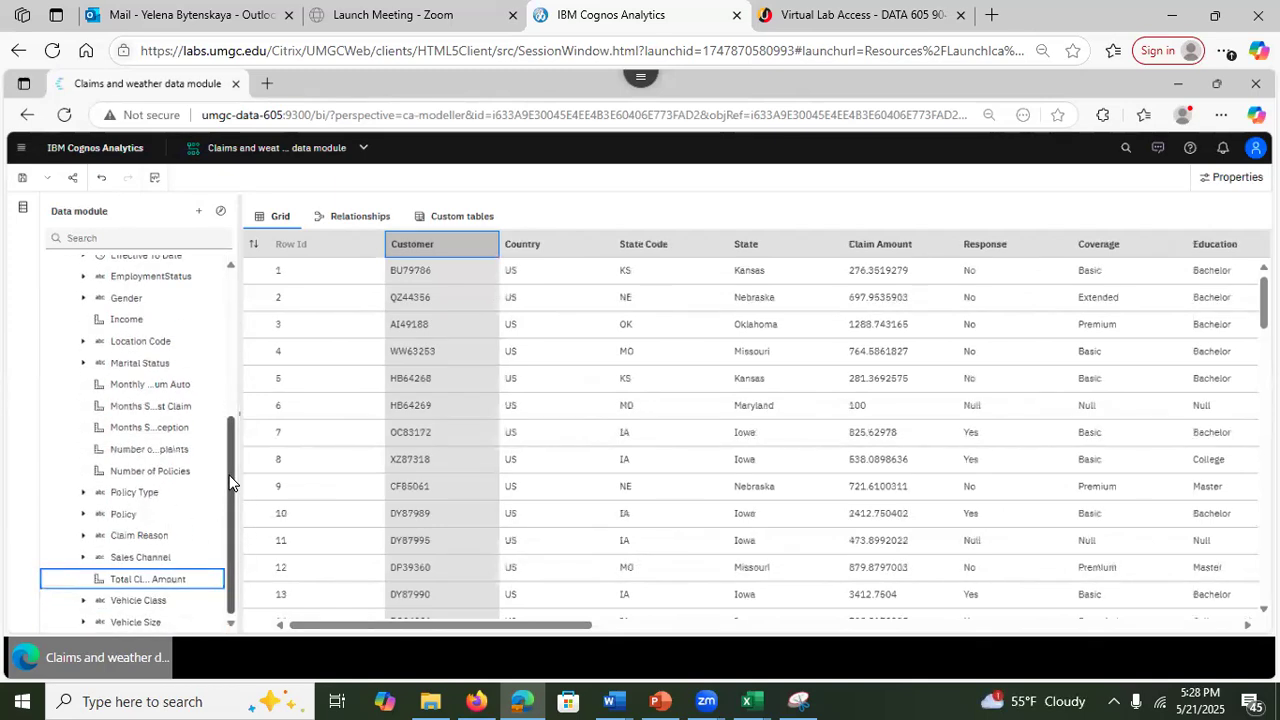
scroll(227, 471, "up", 1)
scroll(229, 478, "down", 1)
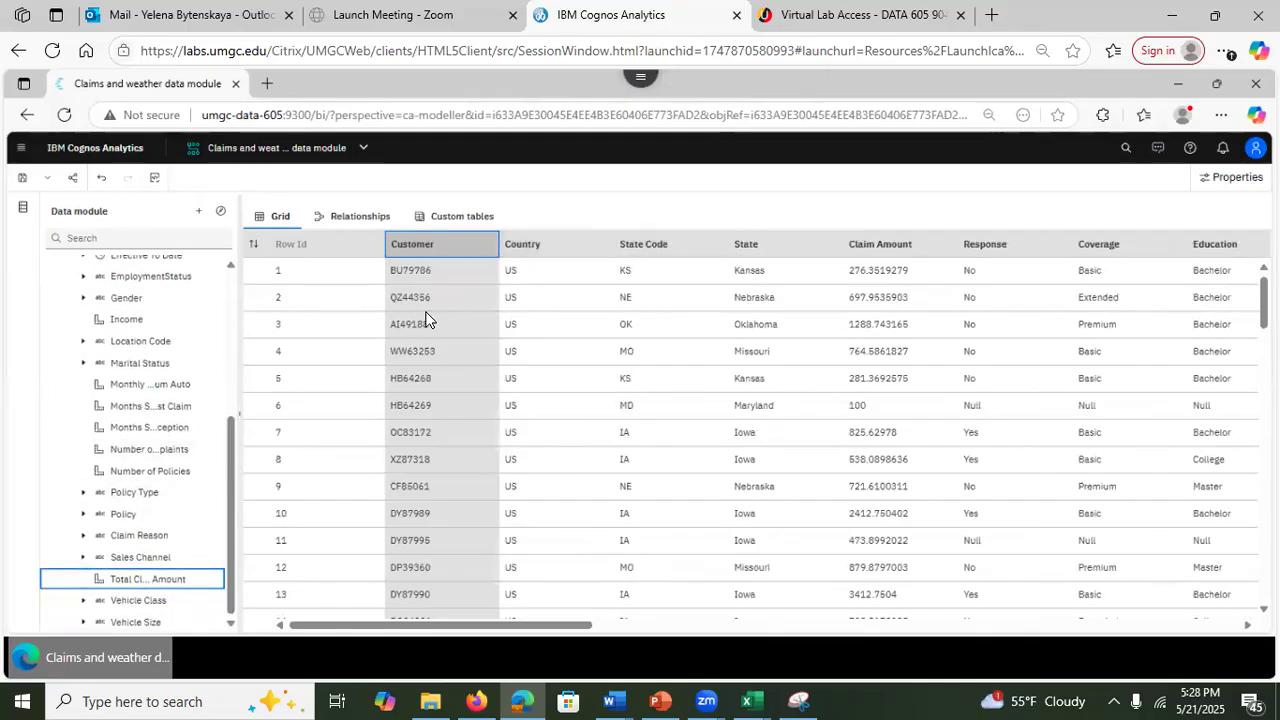
left_click_drag(227, 488, 217, 314)
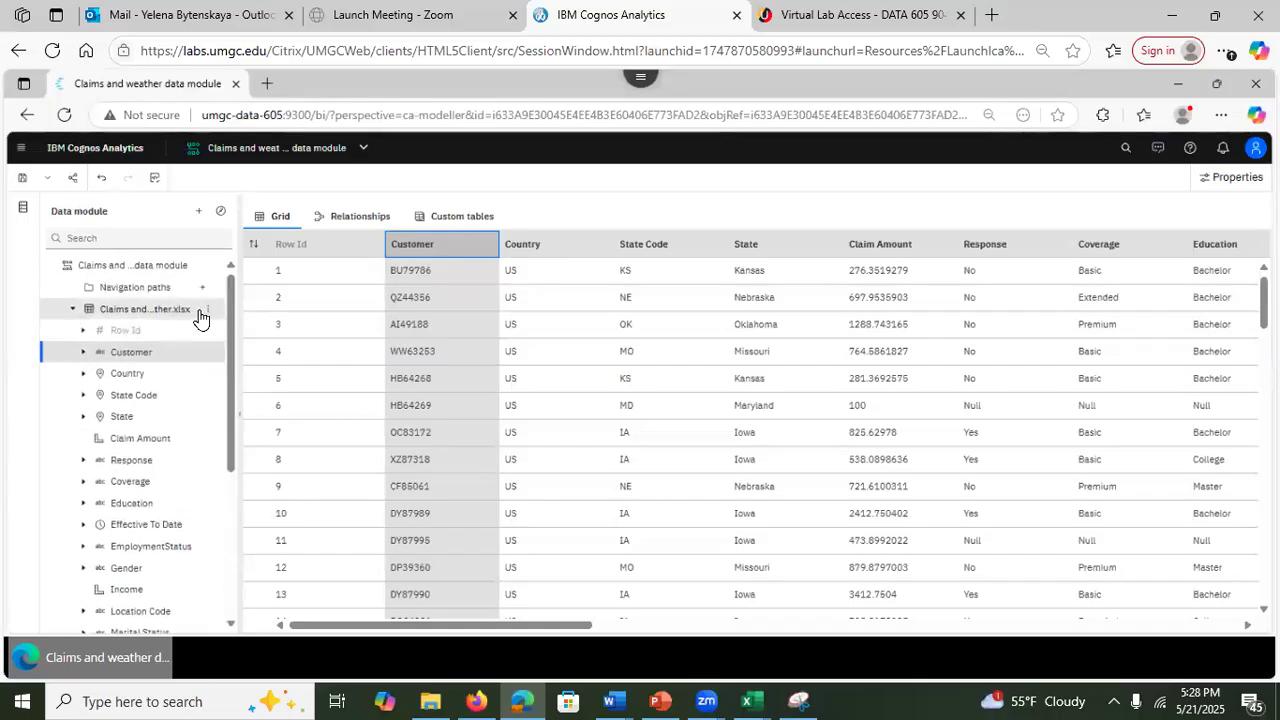
Step: Start a new filter via the expression editor from the filter properties of the Claims and Weather.xlsx table
left_click(210, 312)
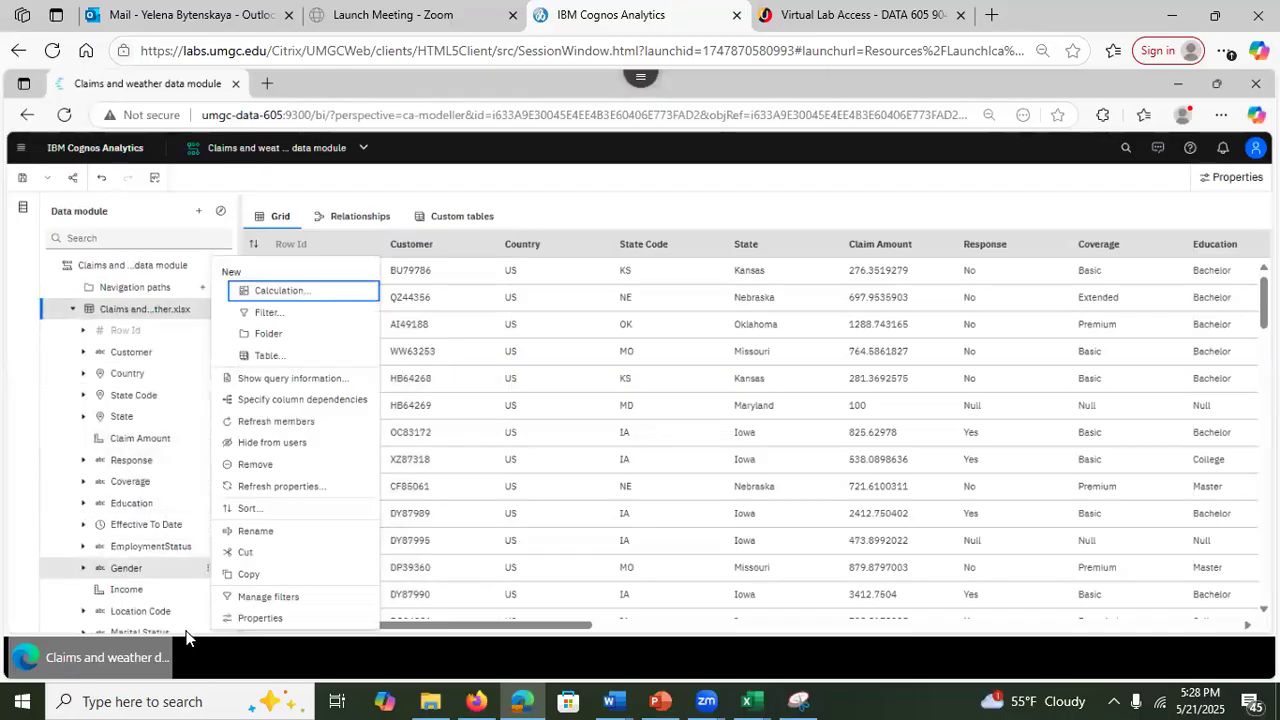
left_click(236, 620)
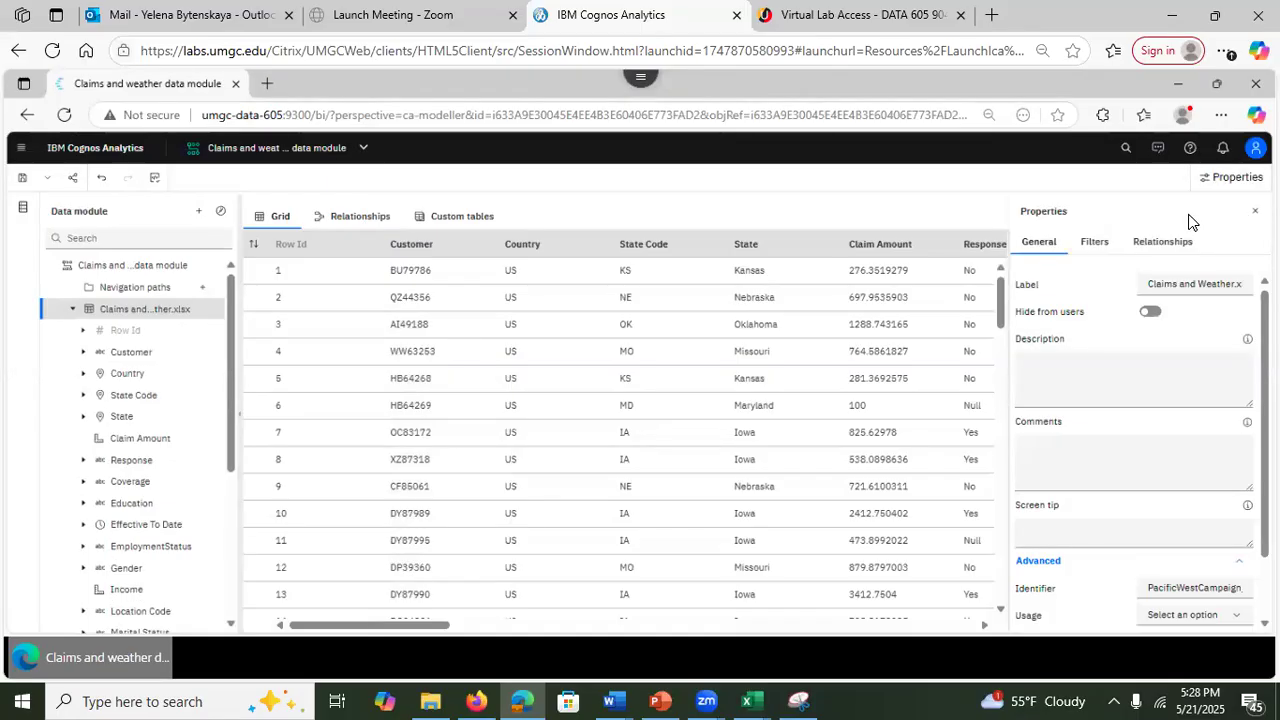
left_click(1094, 242)
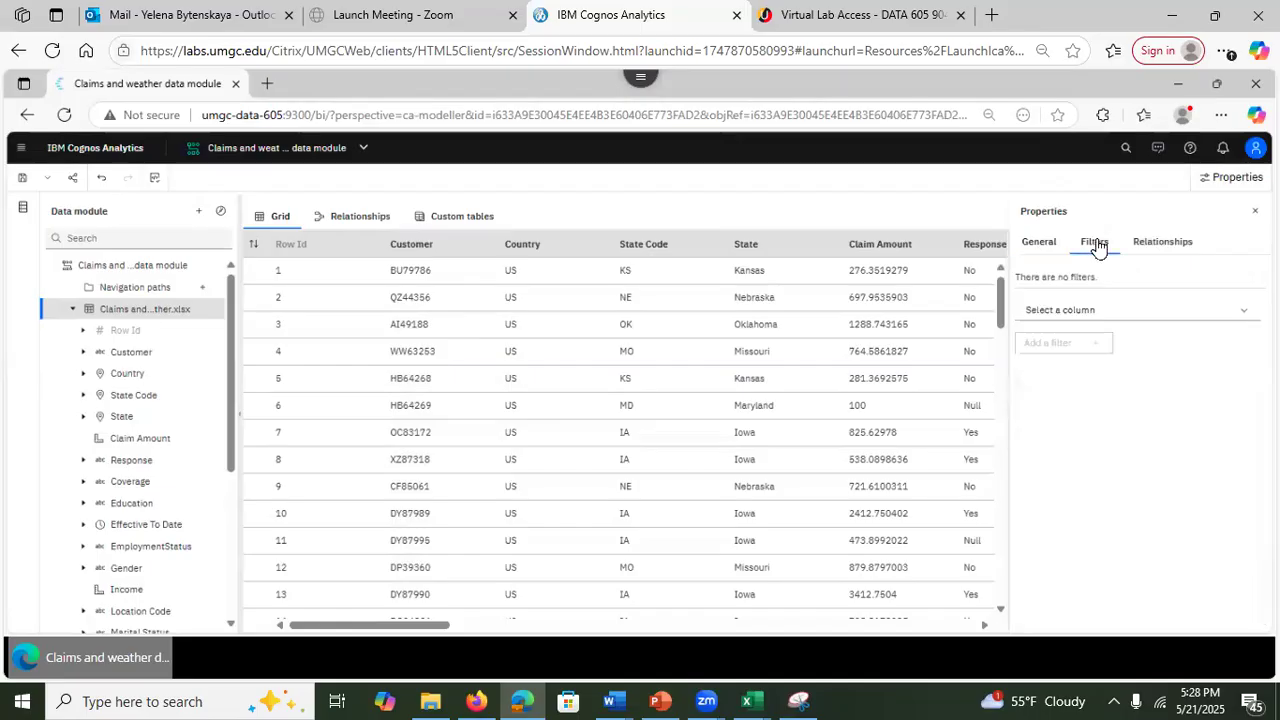
left_click(1069, 312)
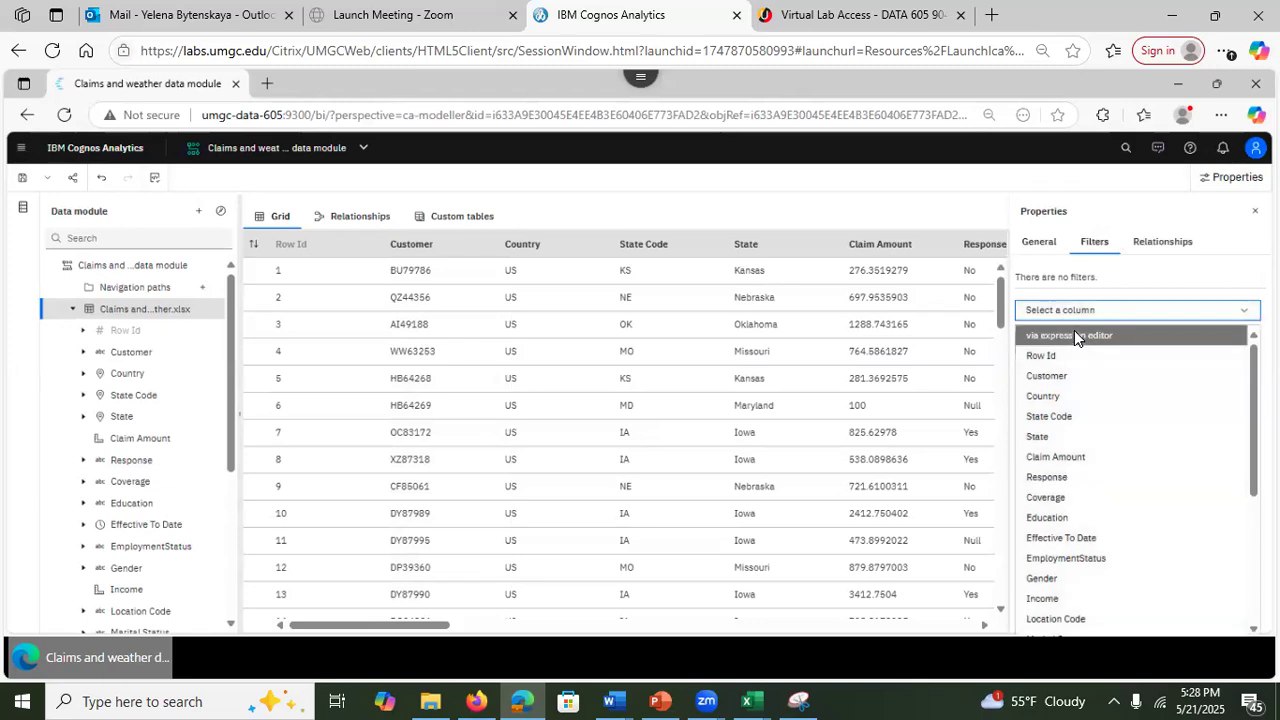
left_click(1074, 336)
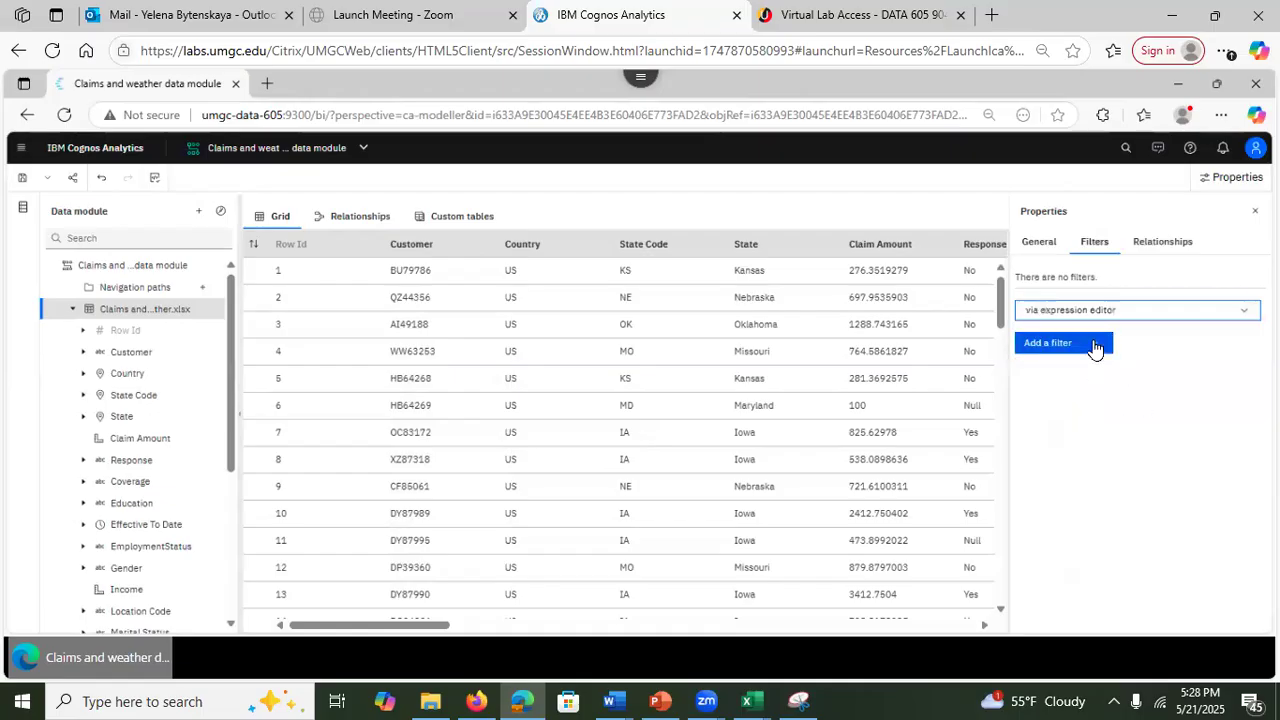
left_click(1064, 345)
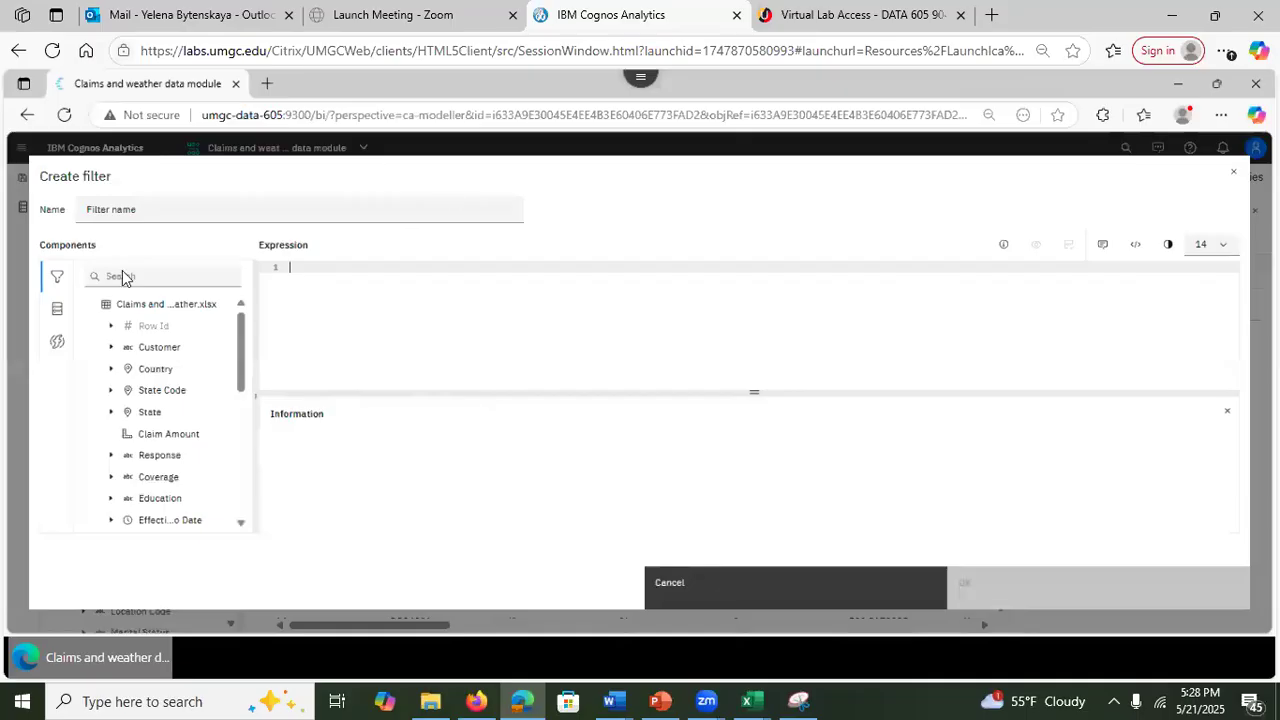
Step: Build the filter expression "Effective_To_Date is not missing" from the Effective To Date column and the is not missing operator, and validate it
left_click(148, 411)
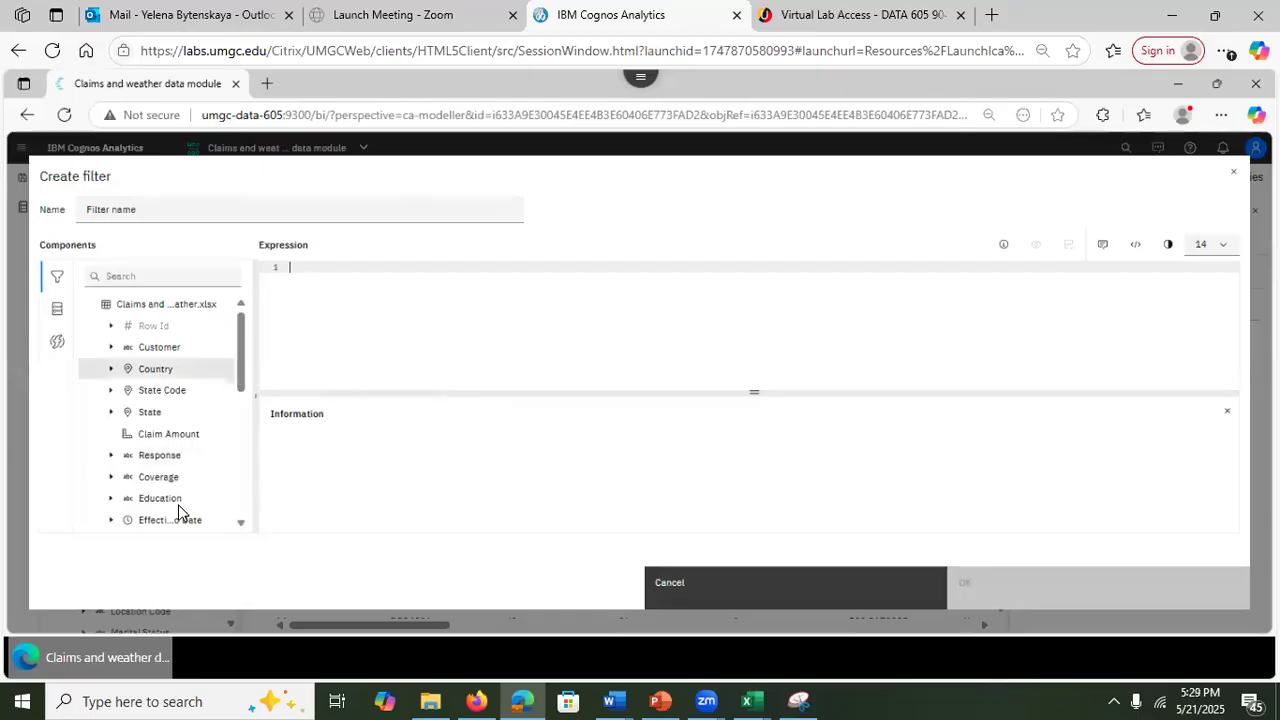
left_click_drag(165, 521, 294, 272)
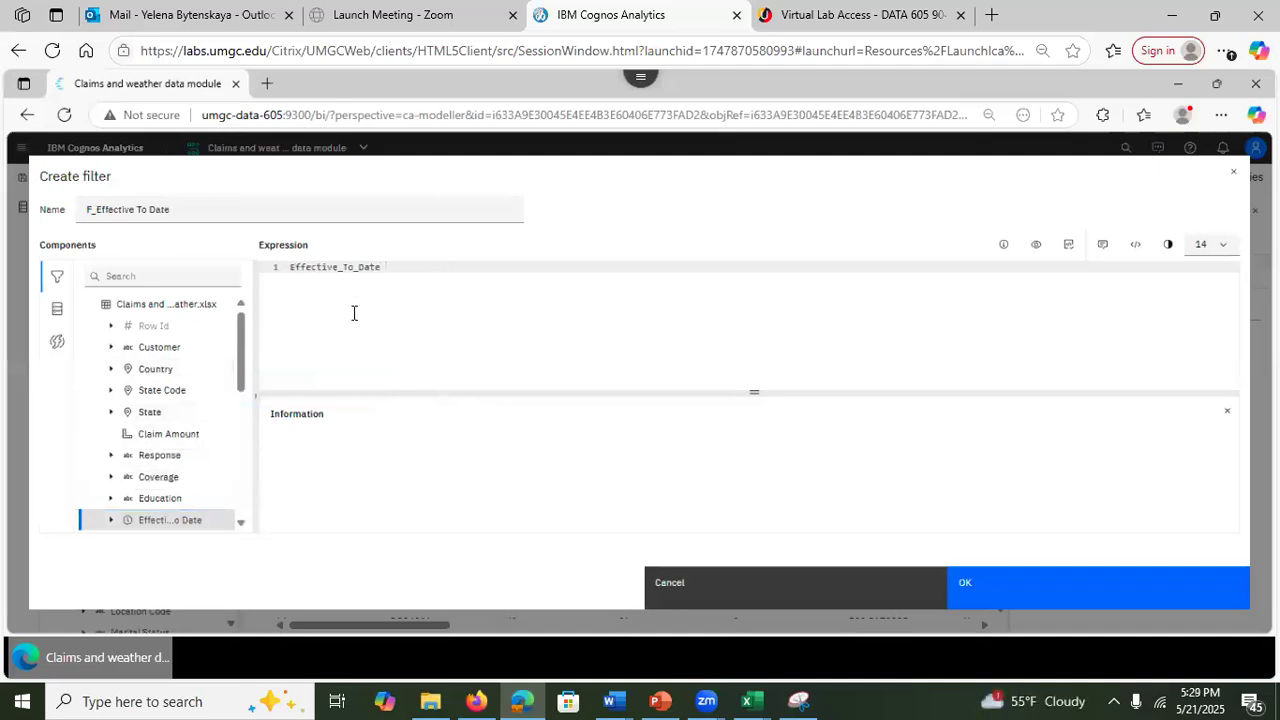
left_click(55, 345)
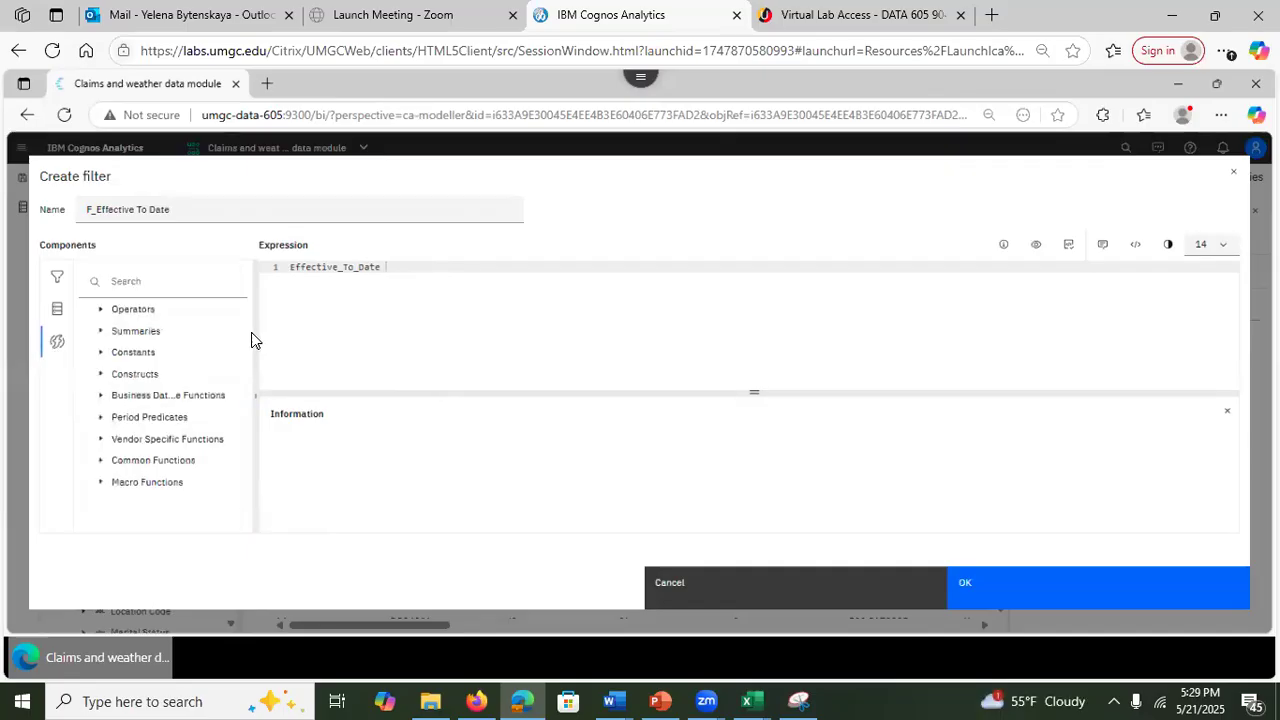
left_click(100, 316)
left_click_drag(240, 337, 423, 265)
left_click_drag(166, 449, 398, 265)
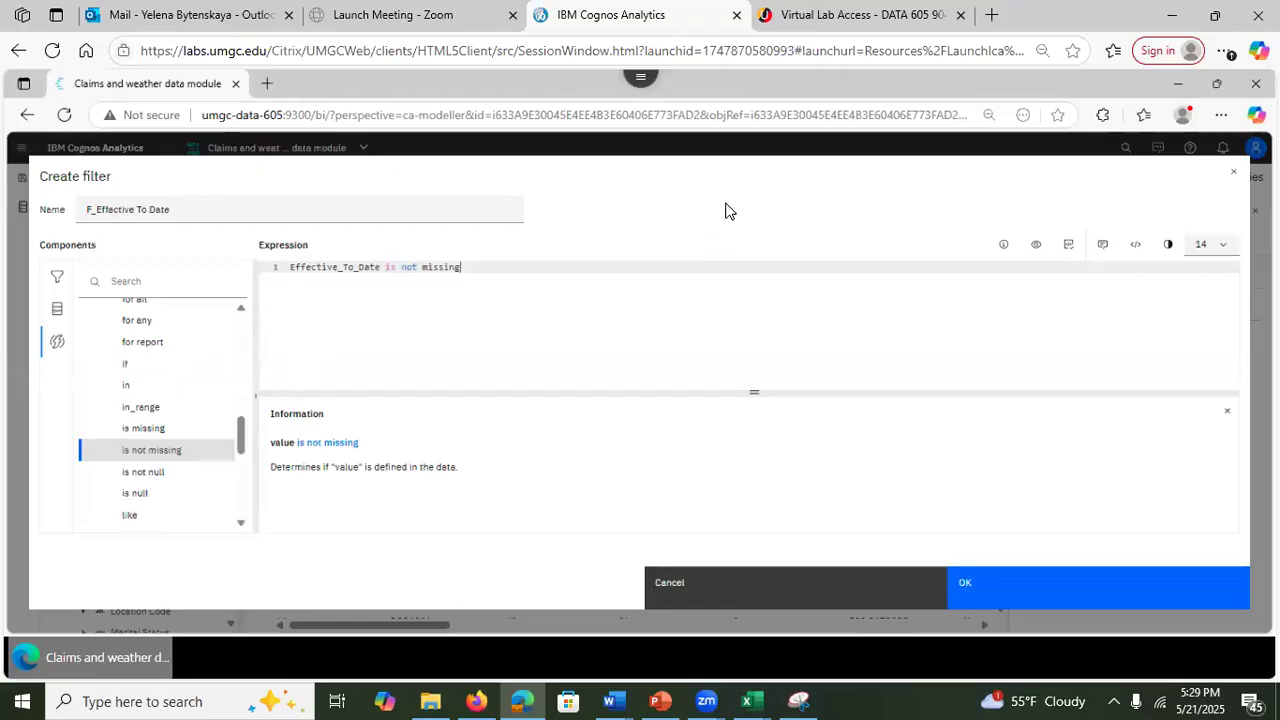
left_click(1069, 250)
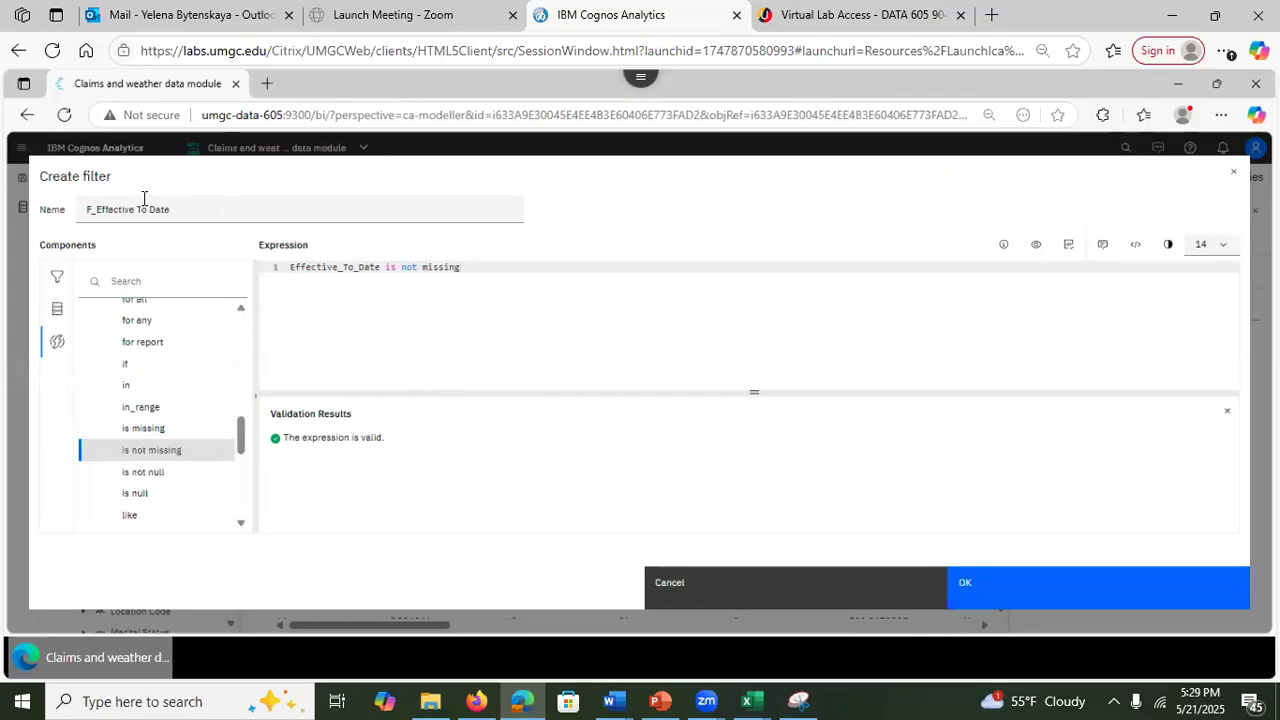
Step: Name the filter "F_Effective To Date is not missing" and confirm its creation
left_click(96, 209)
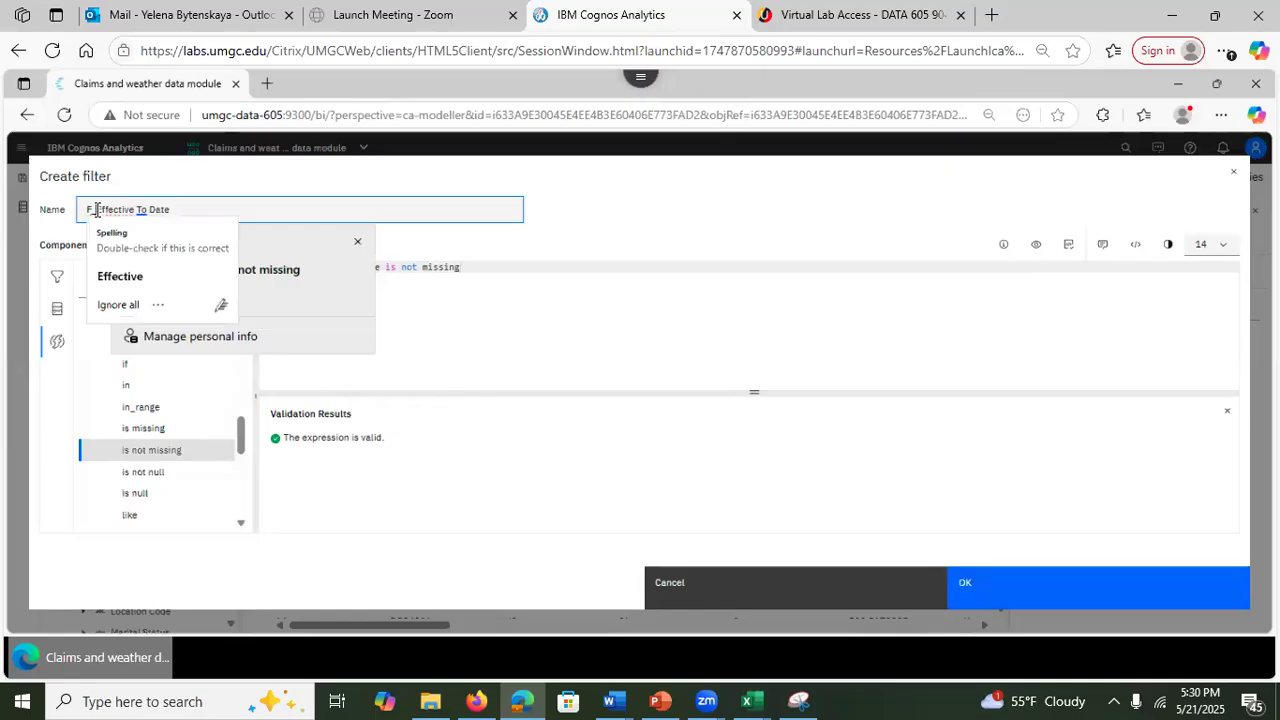
left_click(201, 212)
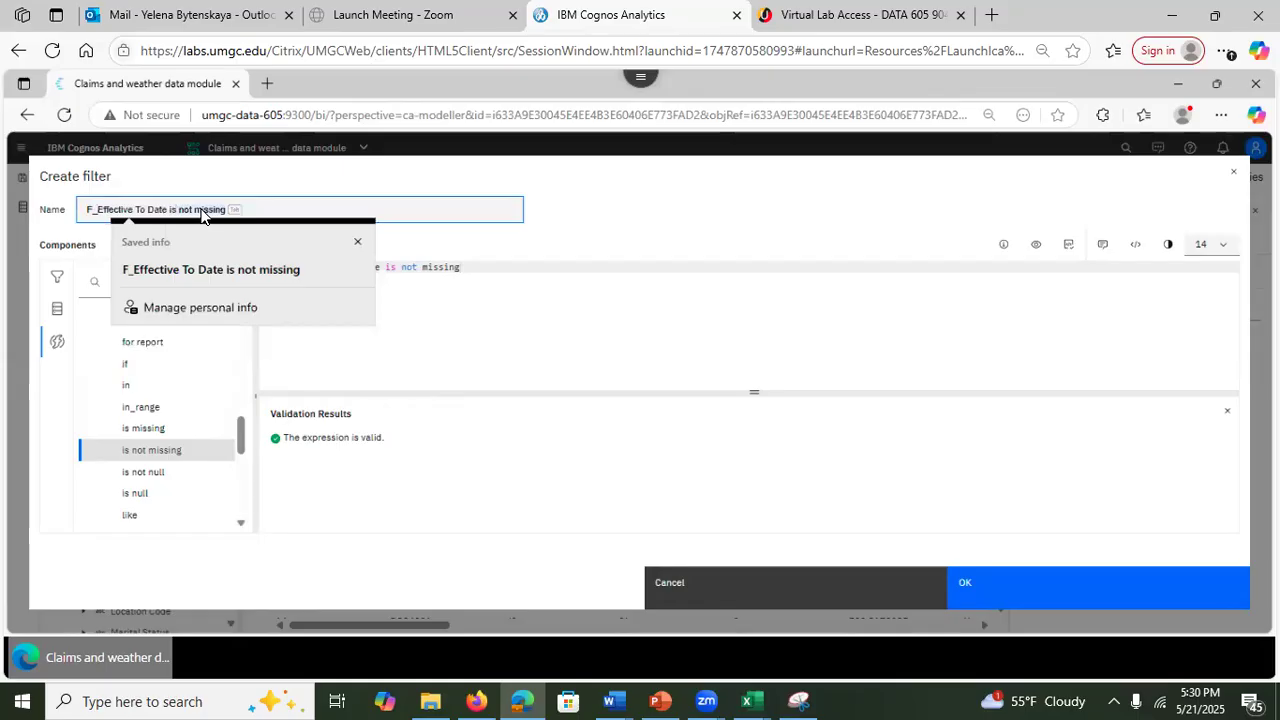
left_click(257, 272)
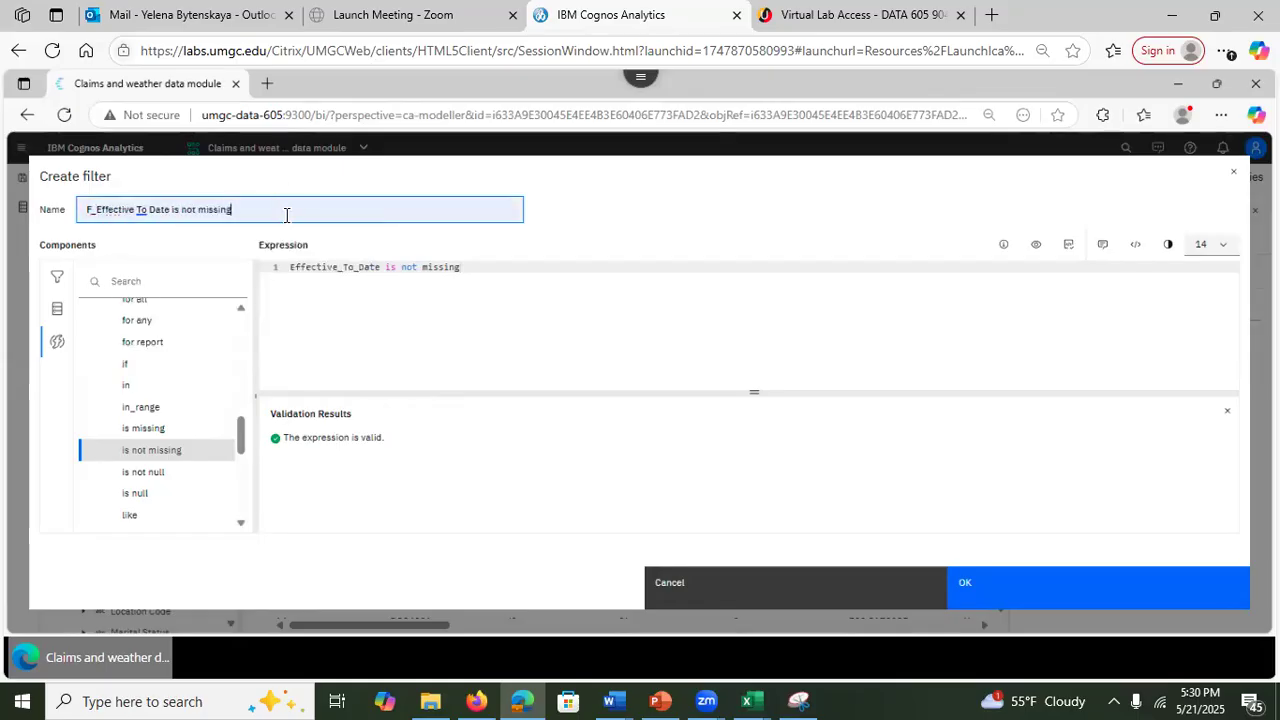
left_click(355, 311)
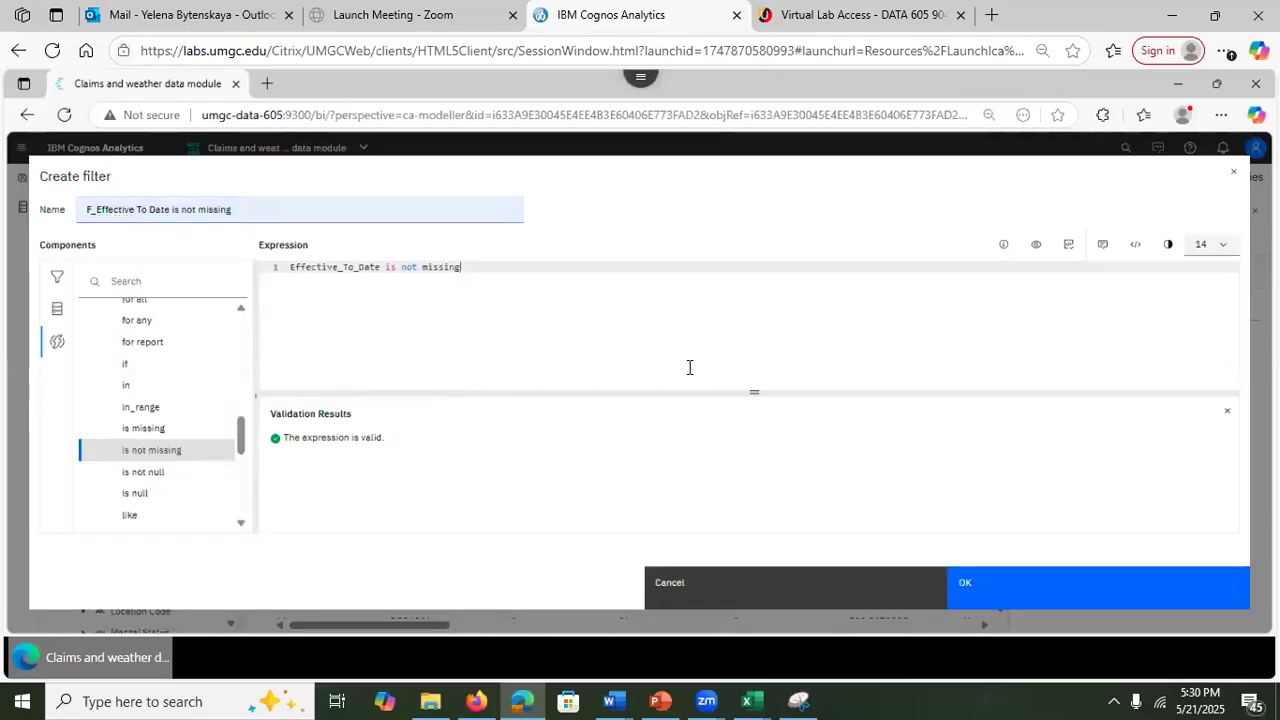
left_click(981, 592)
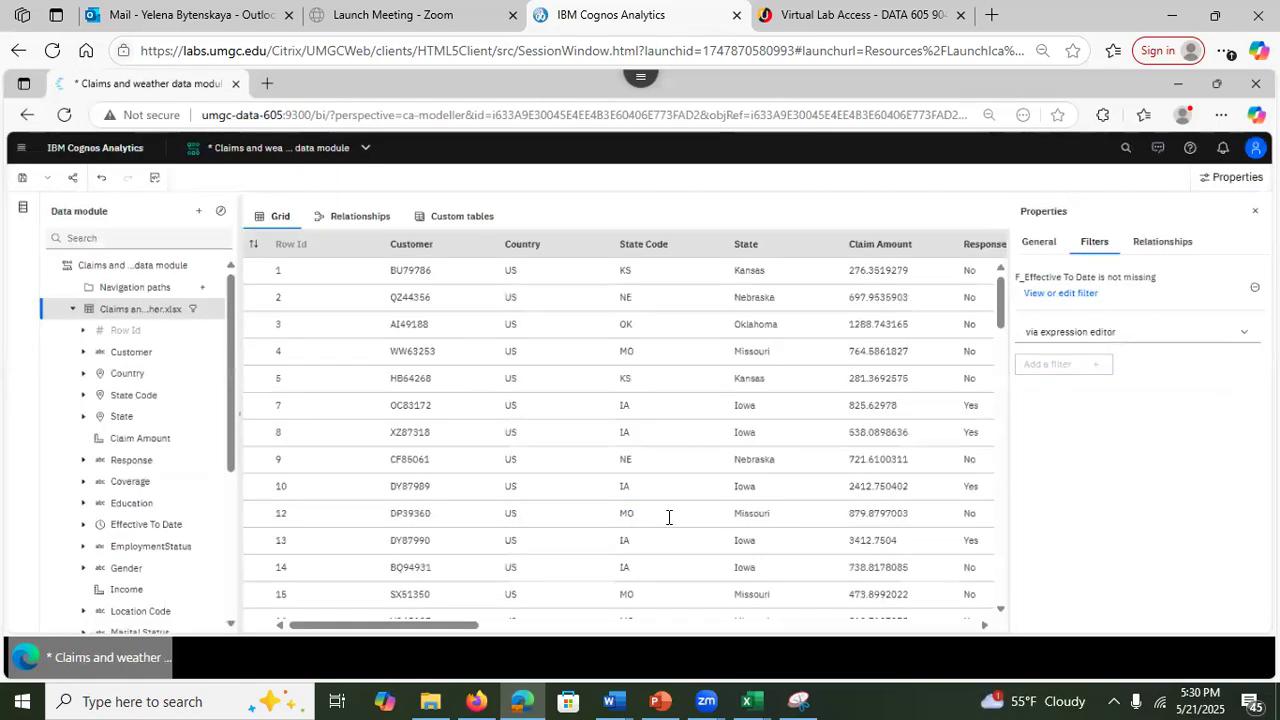
Step: Check the Effective To Date column and its neighbouring columns in the filtered grid, and save the data module
left_click_drag(439, 625, 590, 626)
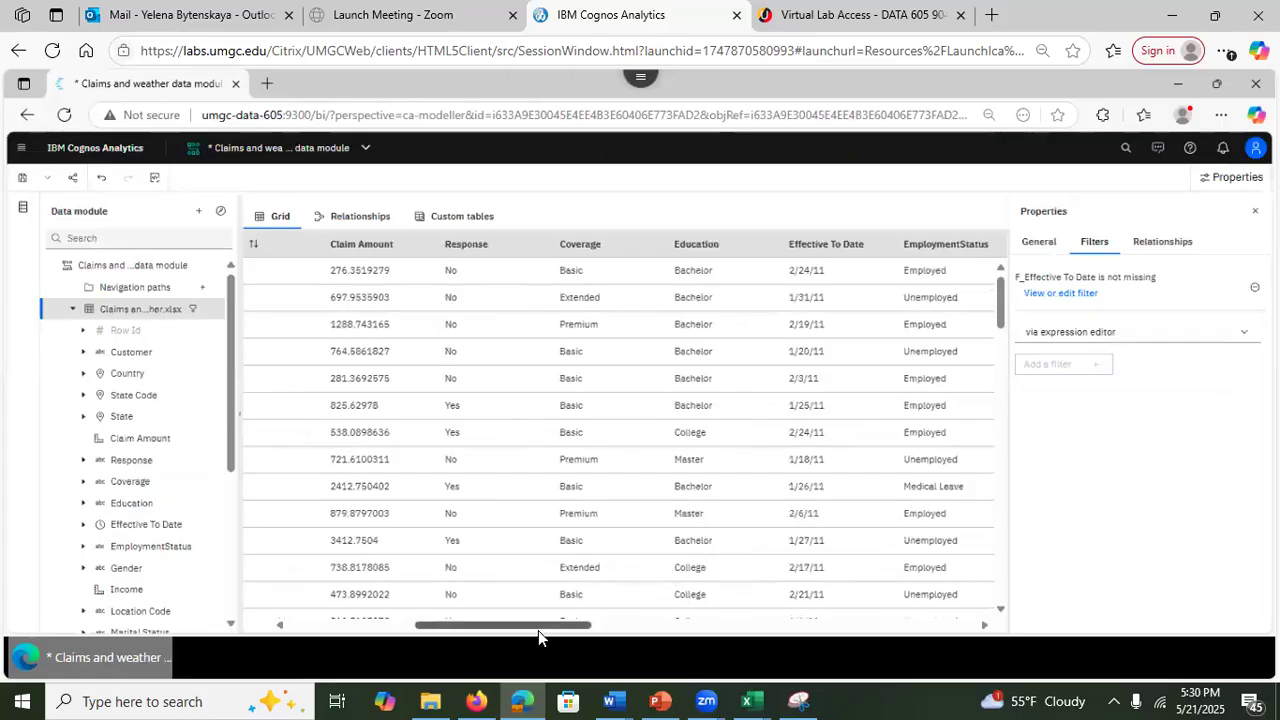
left_click_drag(542, 625, 627, 626)
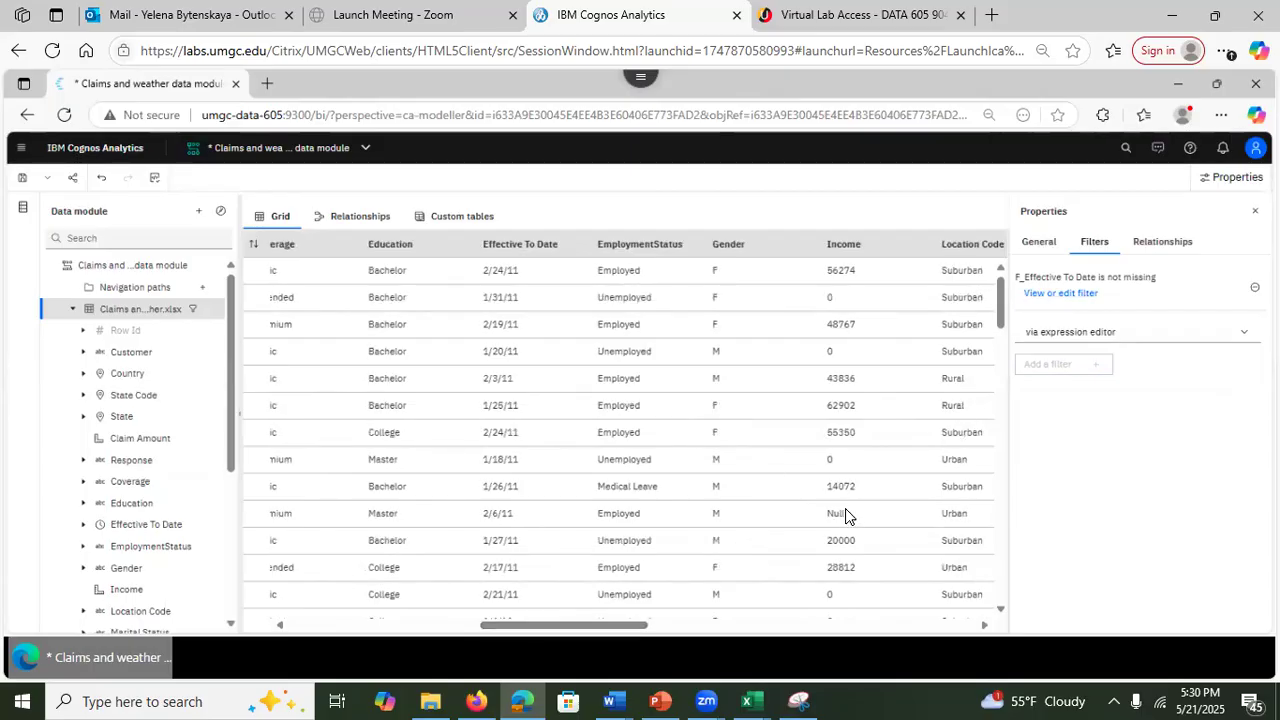
left_click_drag(577, 624, 323, 634)
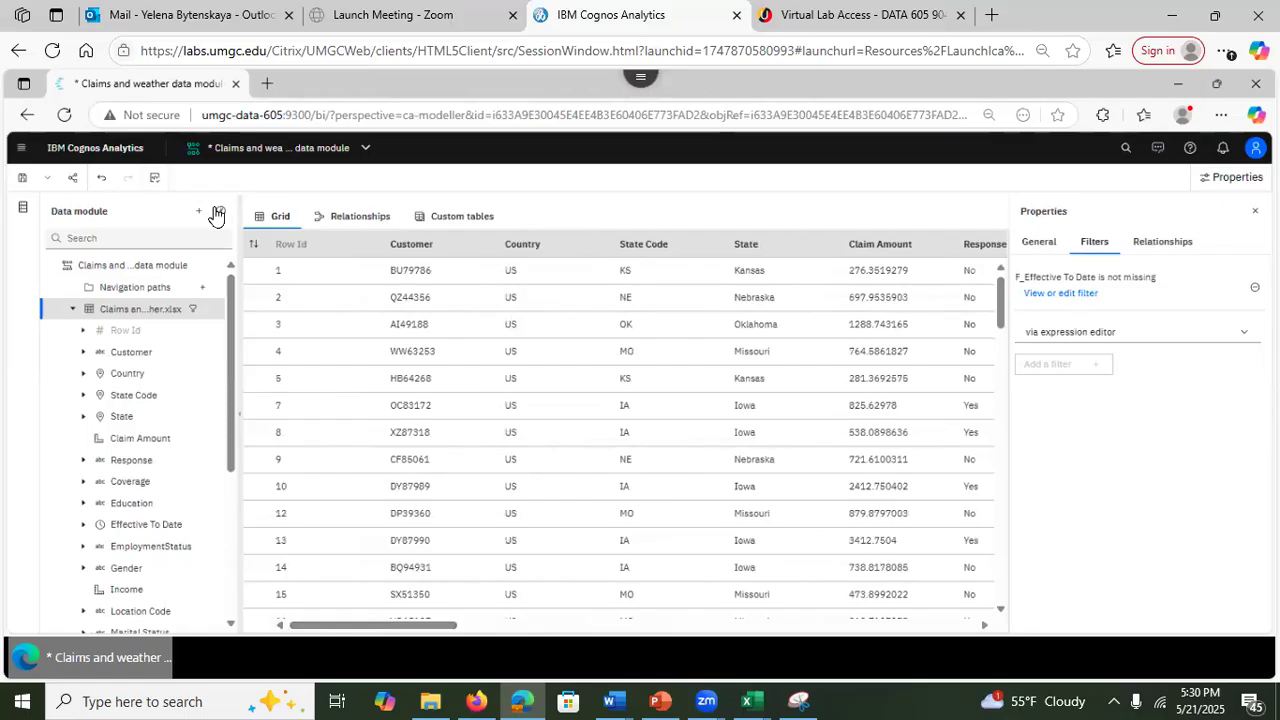
left_click(19, 184)
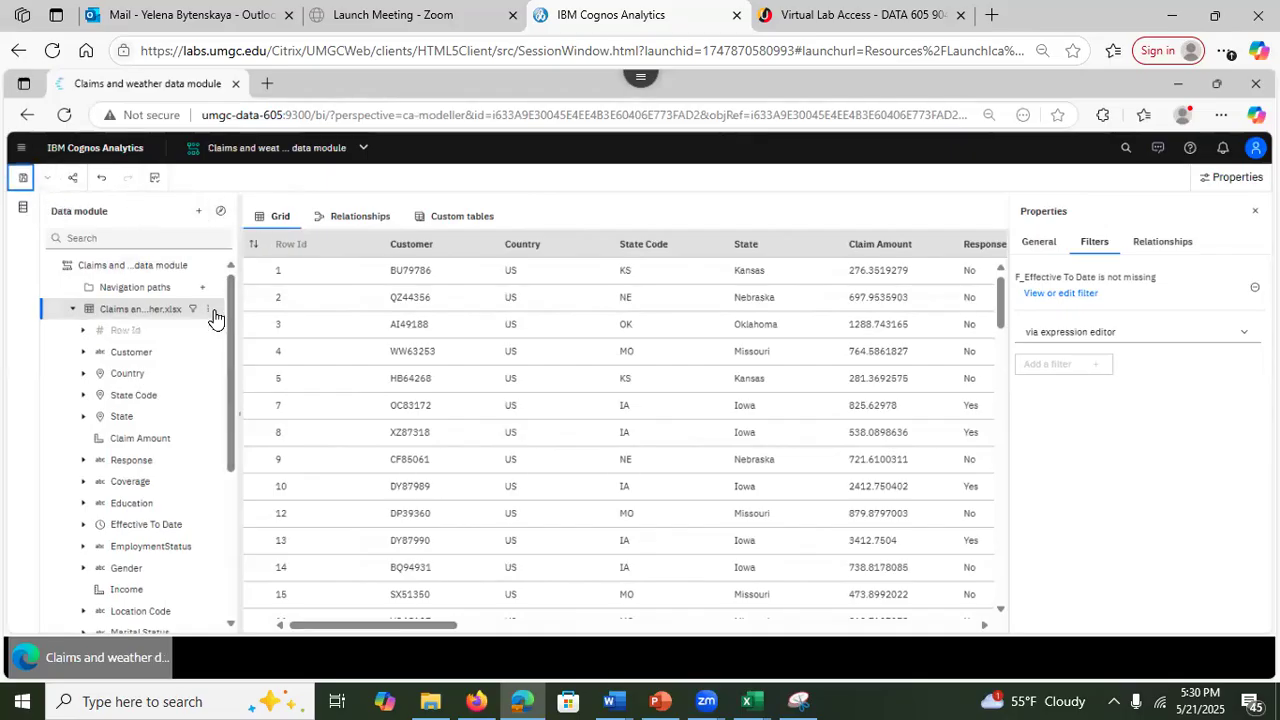
Step: Start another new filter on the Claims and Weather.xlsx table and consult slide 22 of the PowerPoint presentation for the selectable filter example
left_click(209, 314)
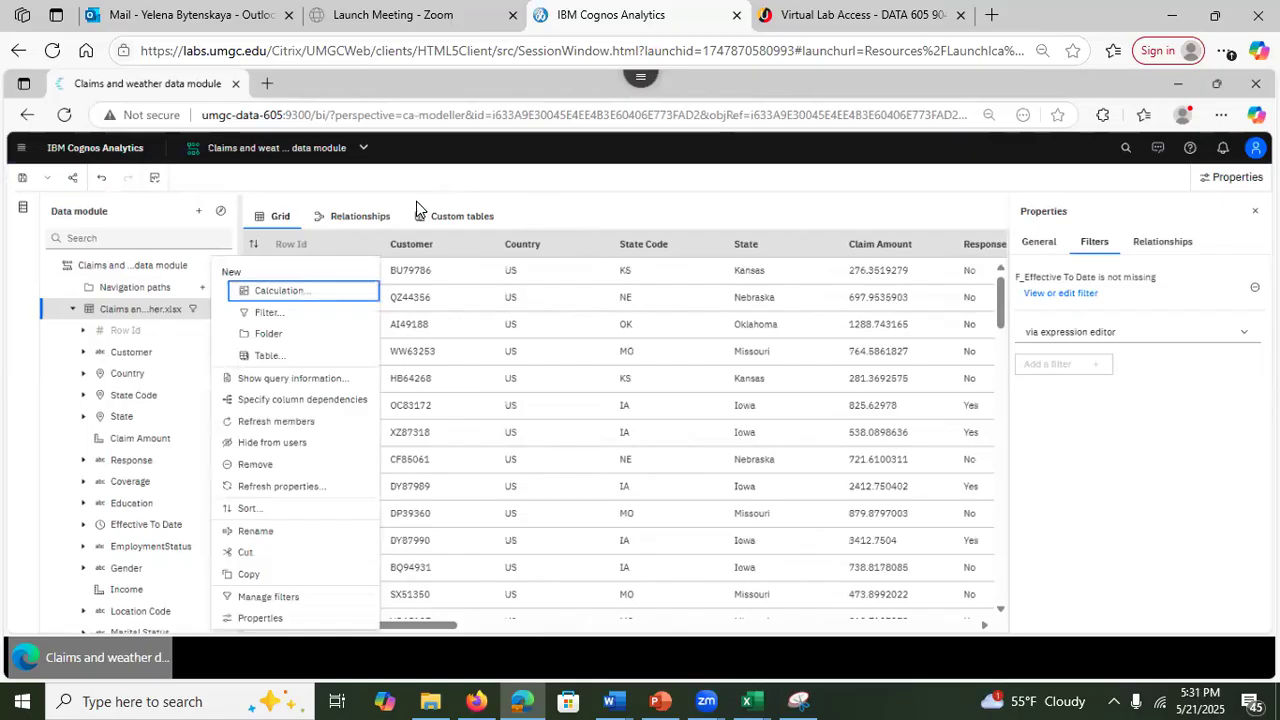
left_click(268, 314)
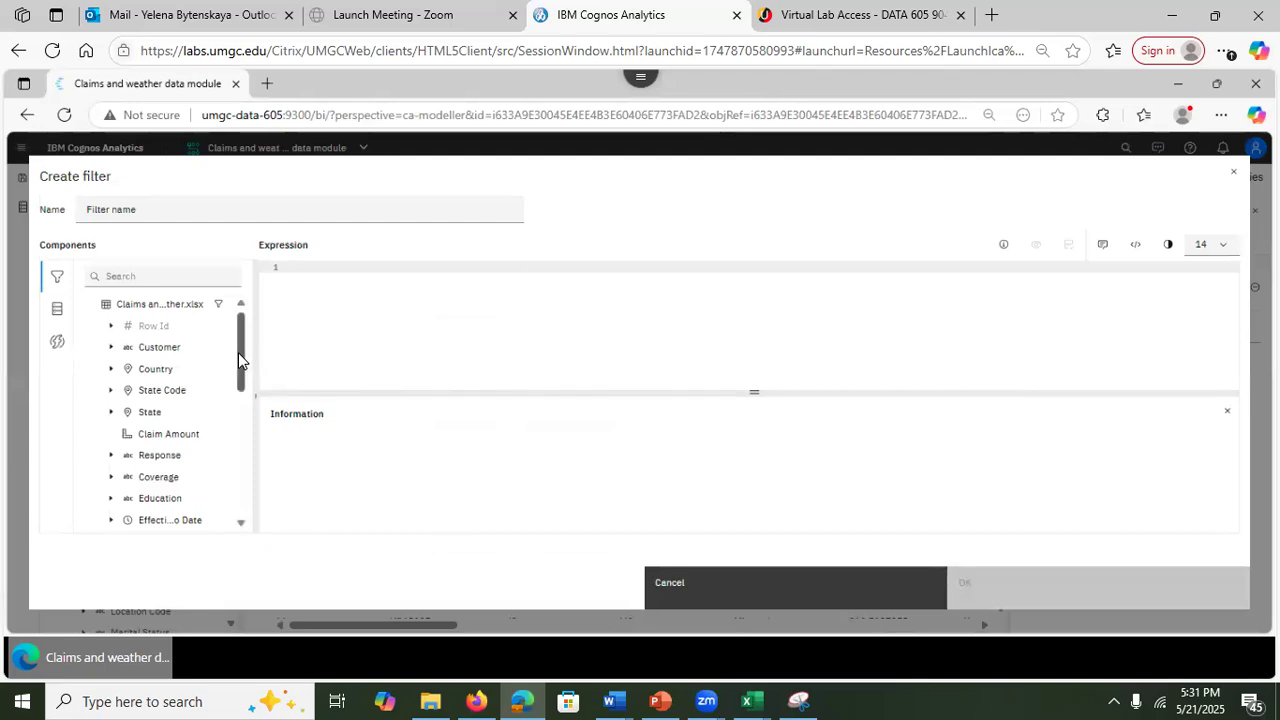
scroll(238, 357, "down", 1)
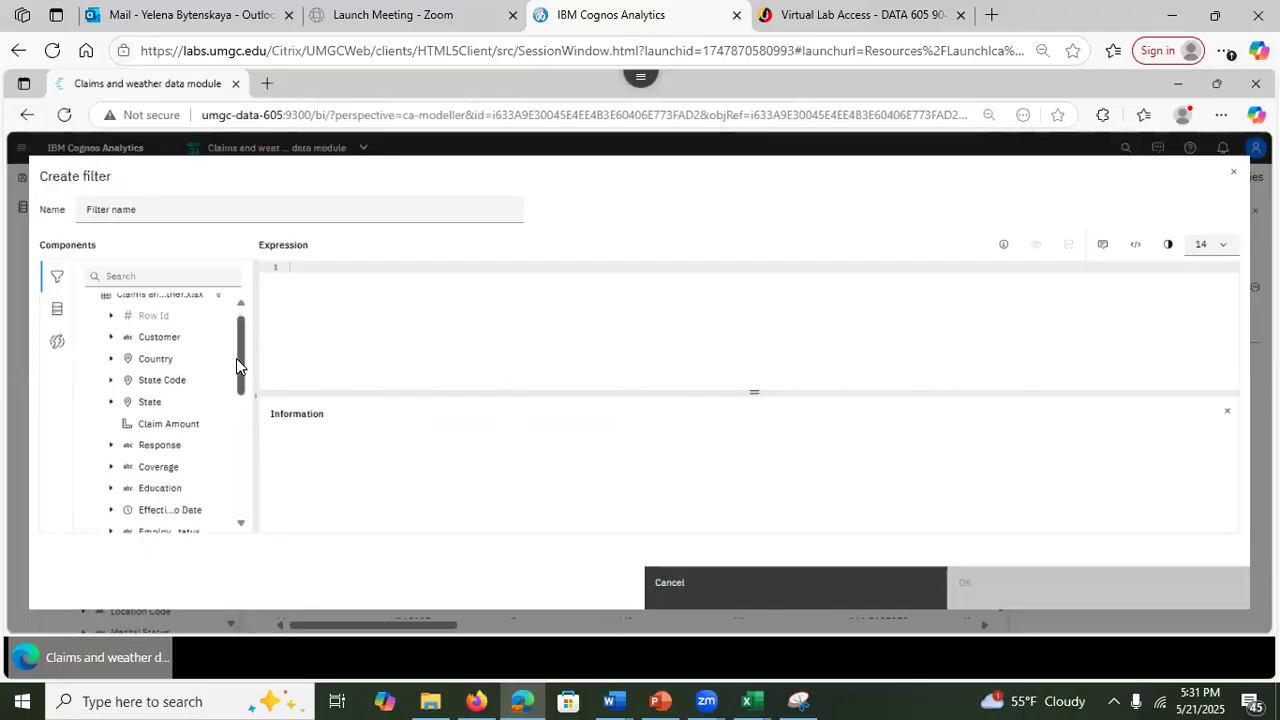
left_click(664, 700)
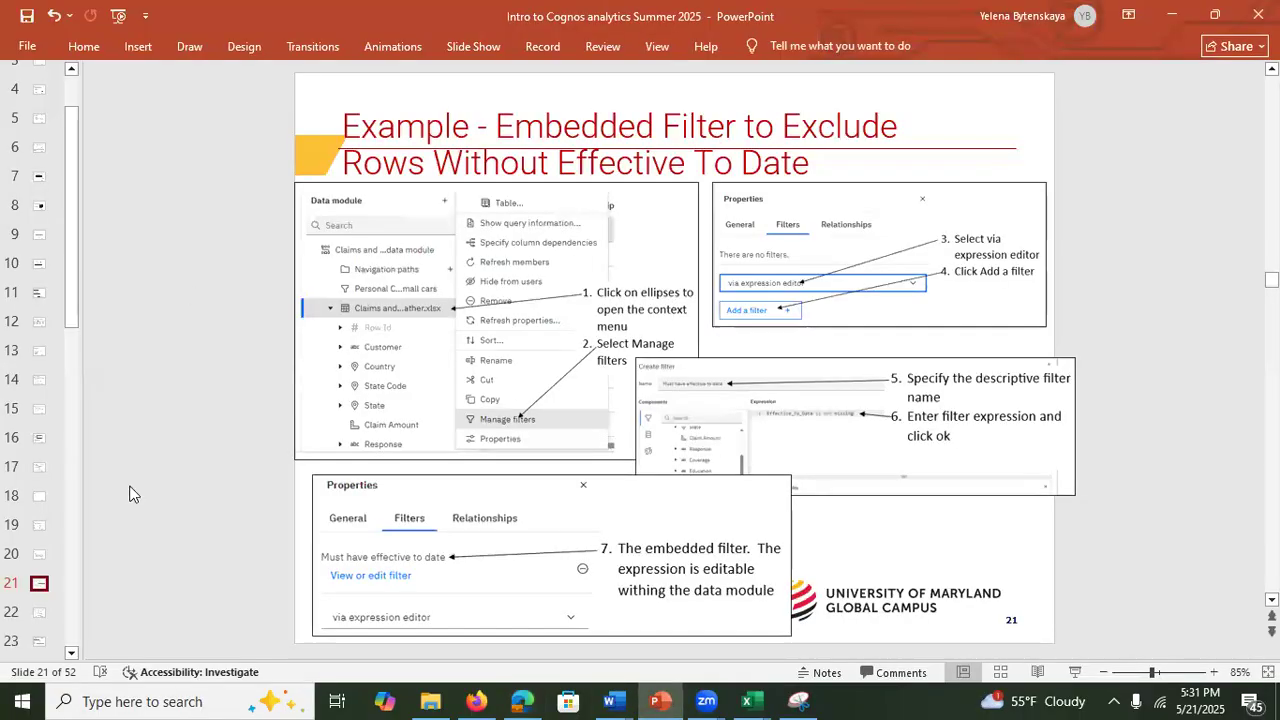
left_click(40, 620)
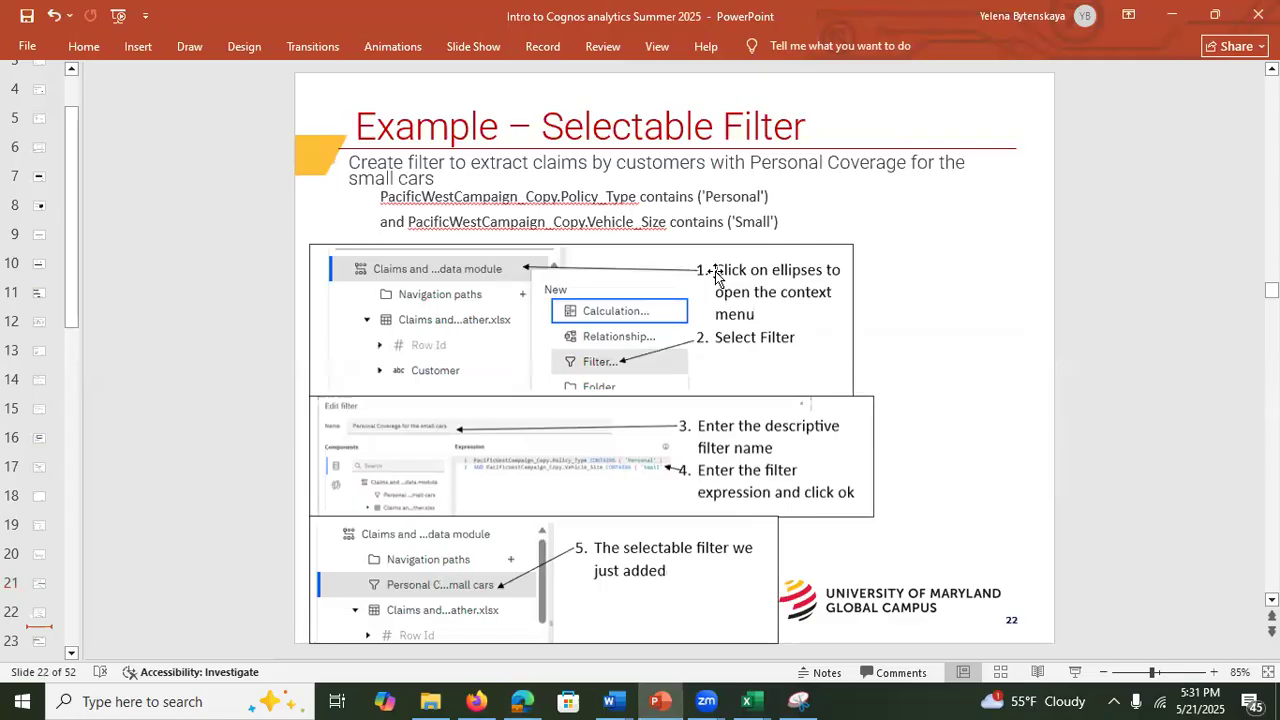
left_click(1170, 16)
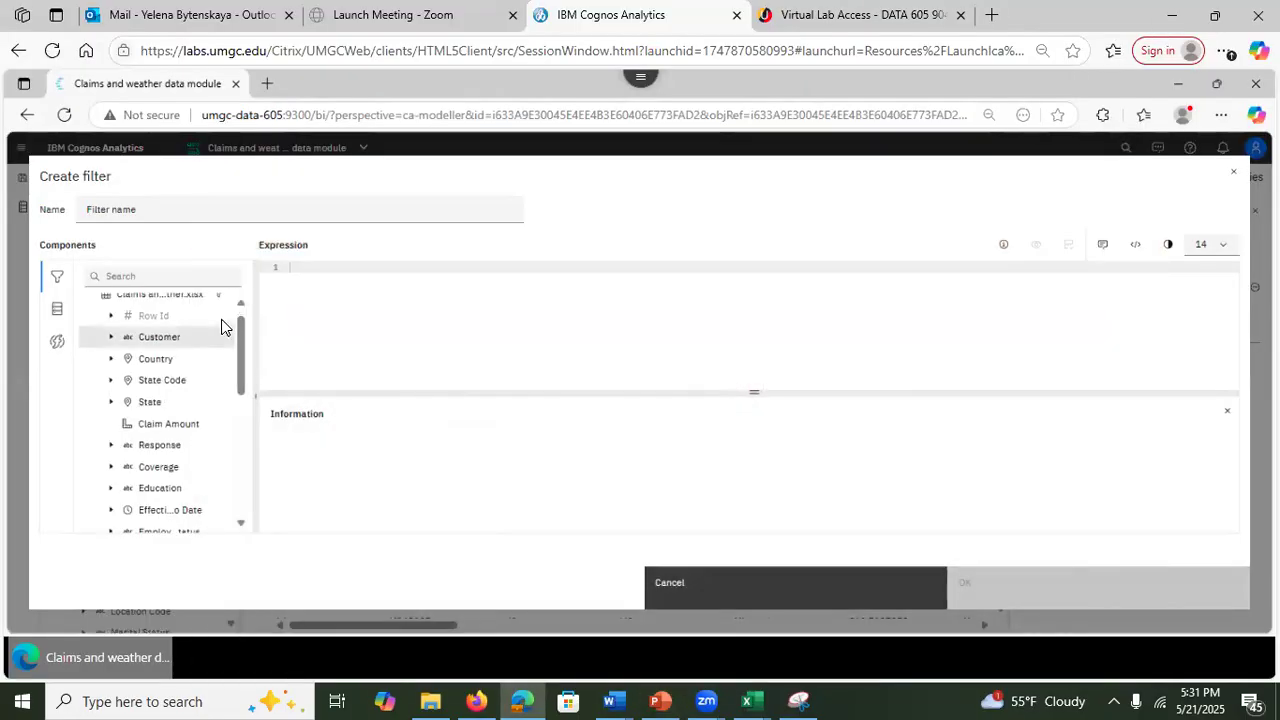
Step: Find the Policy Type column with the search "poli" and build the filter condition Policy_Type contains ('Personal')
left_click(161, 276)
type("poli")
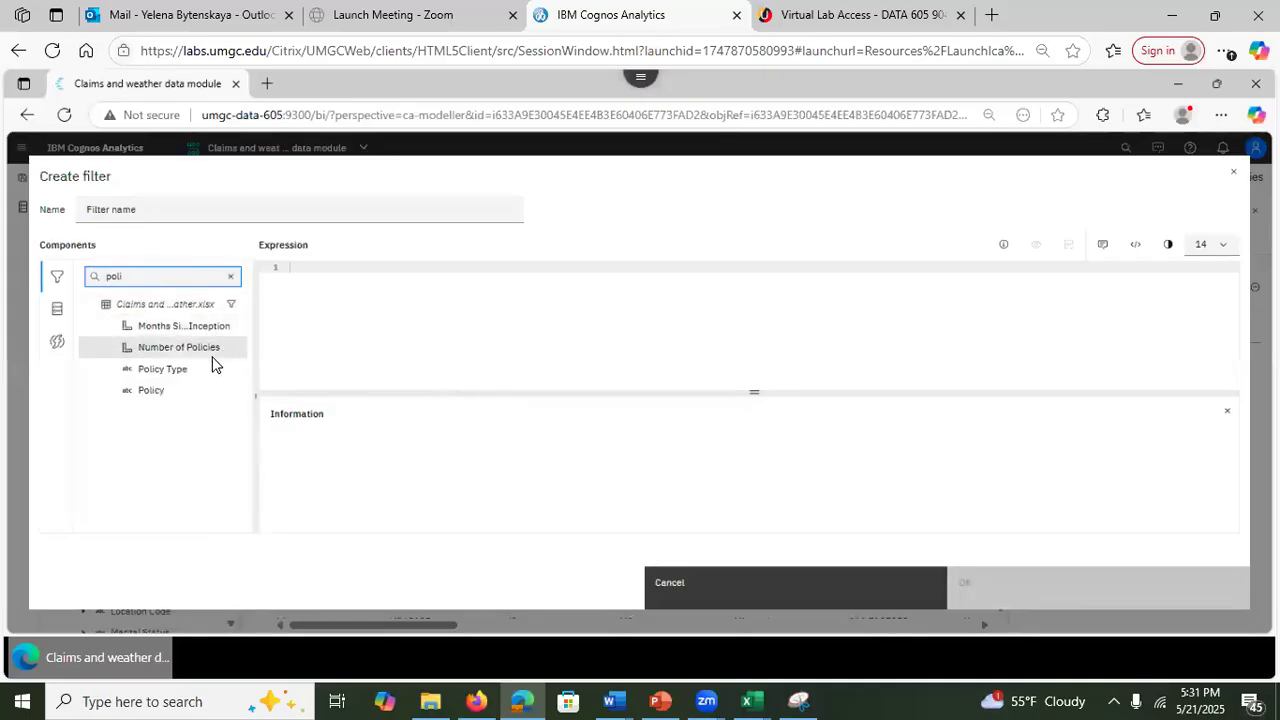
left_click_drag(163, 369, 312, 272)
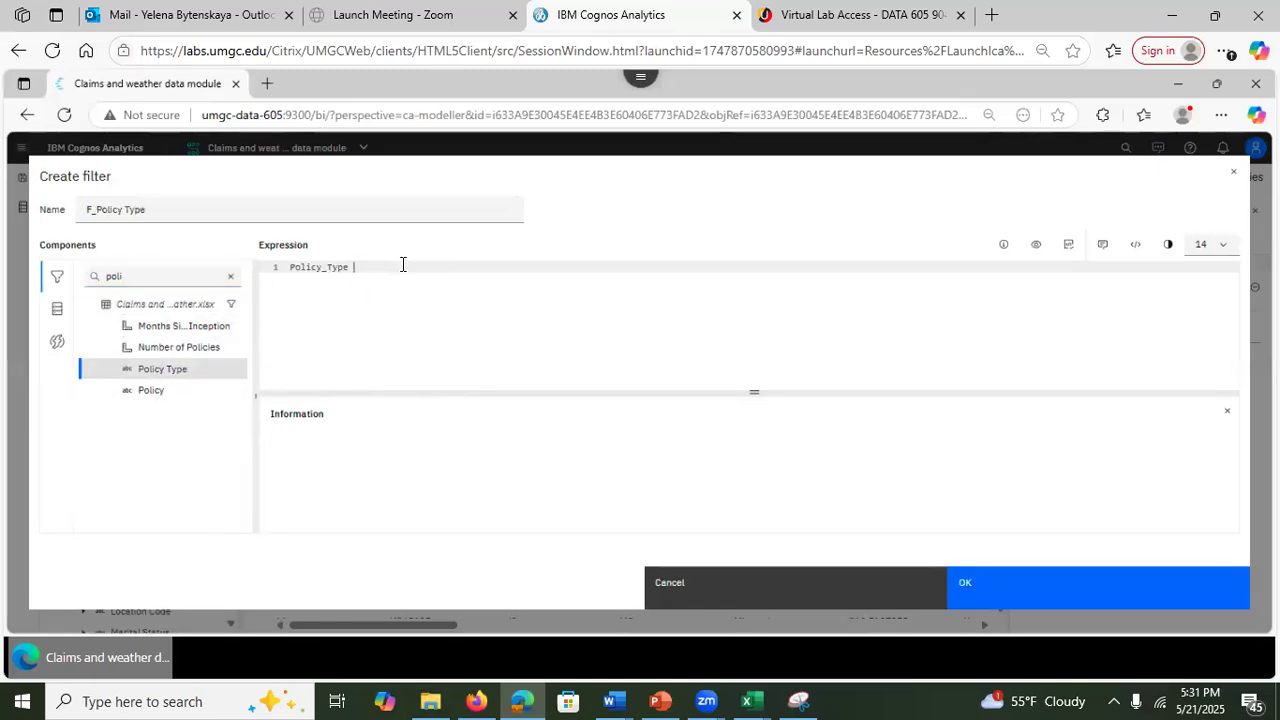
type("cont")
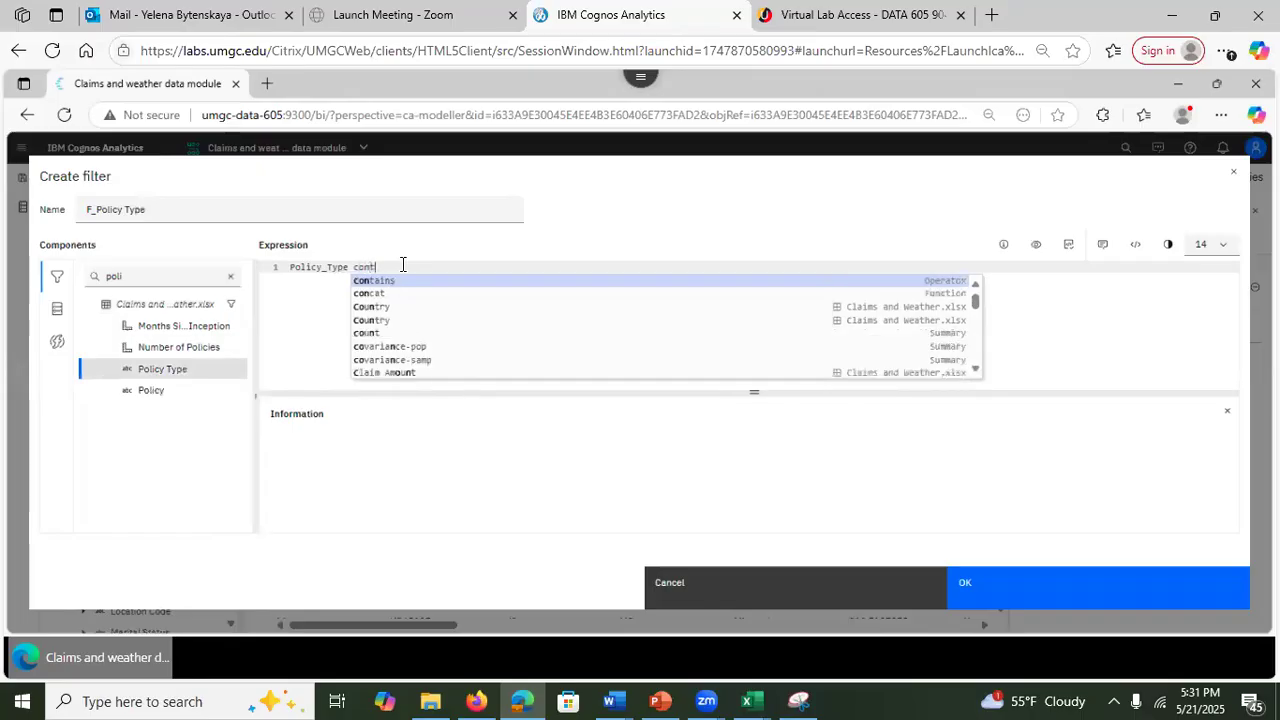
type("ains (")
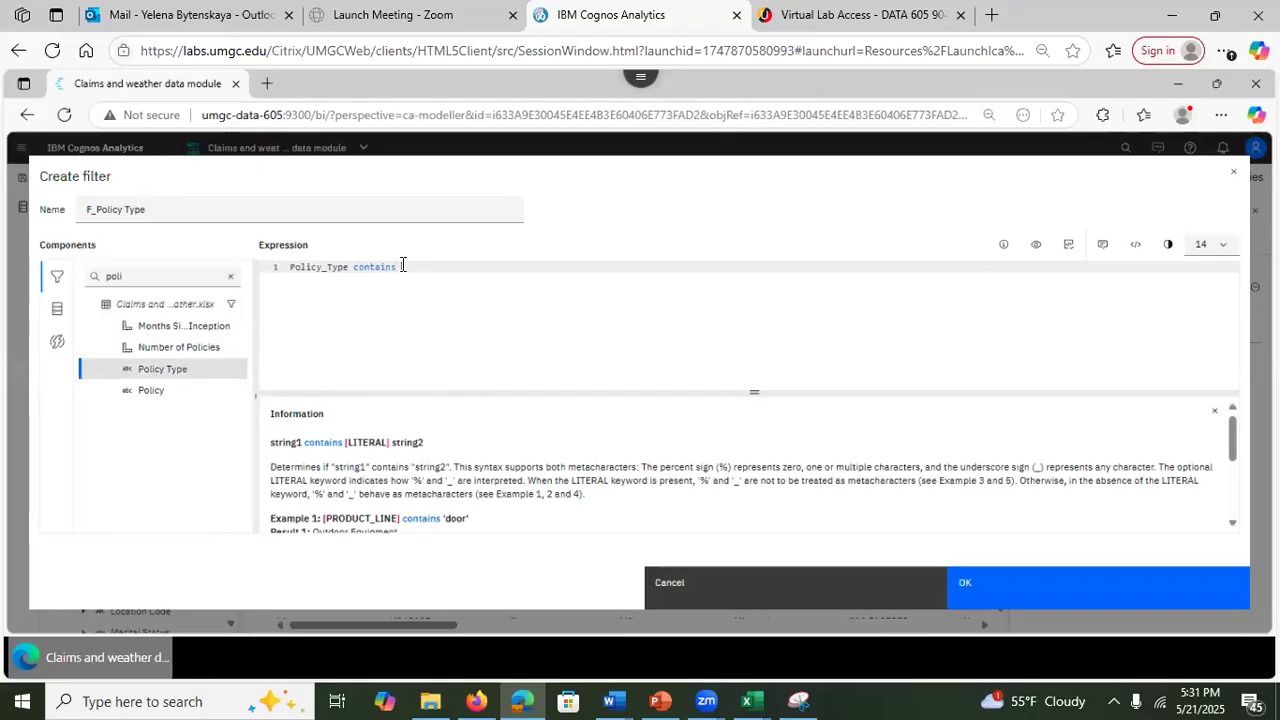
type("'Personal')")
left_click(403, 267)
type("(")
key("Return")
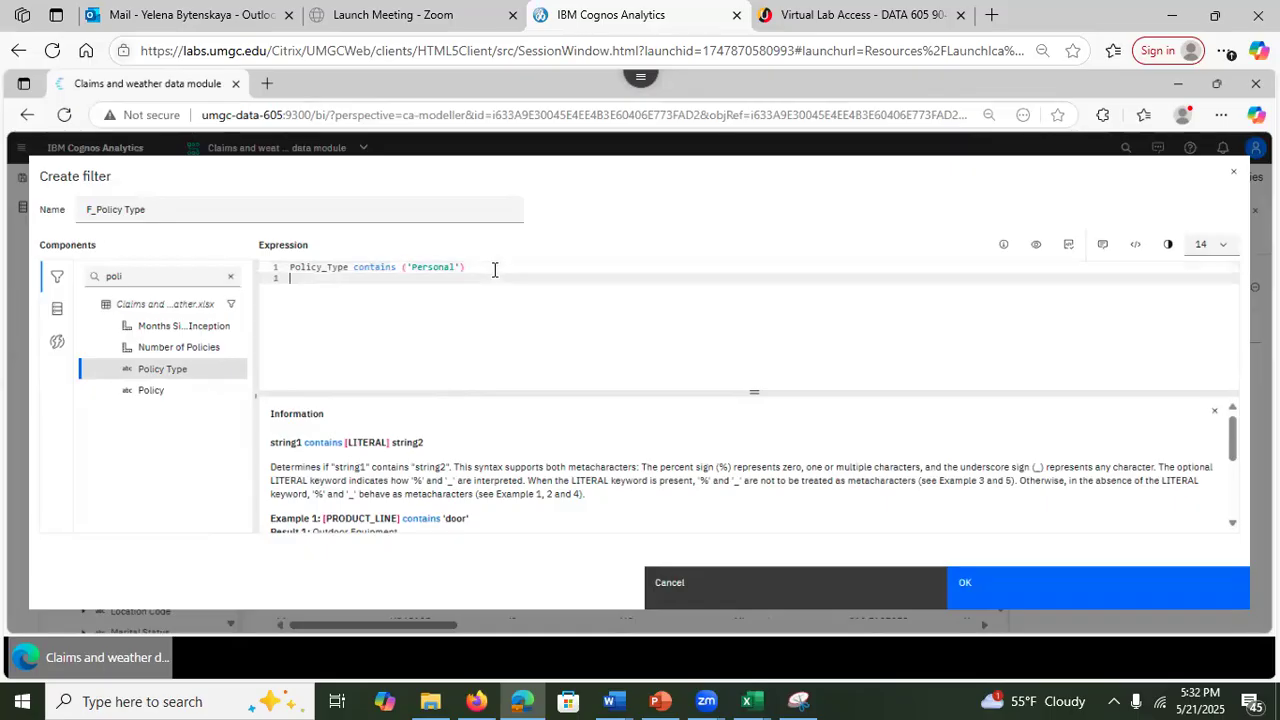
Step: Extend the filter expression with a second condition, and Vehicle_Size contains ('Small'), finding the column with the search "veh" and consulting the PowerPoint slide
type("and")
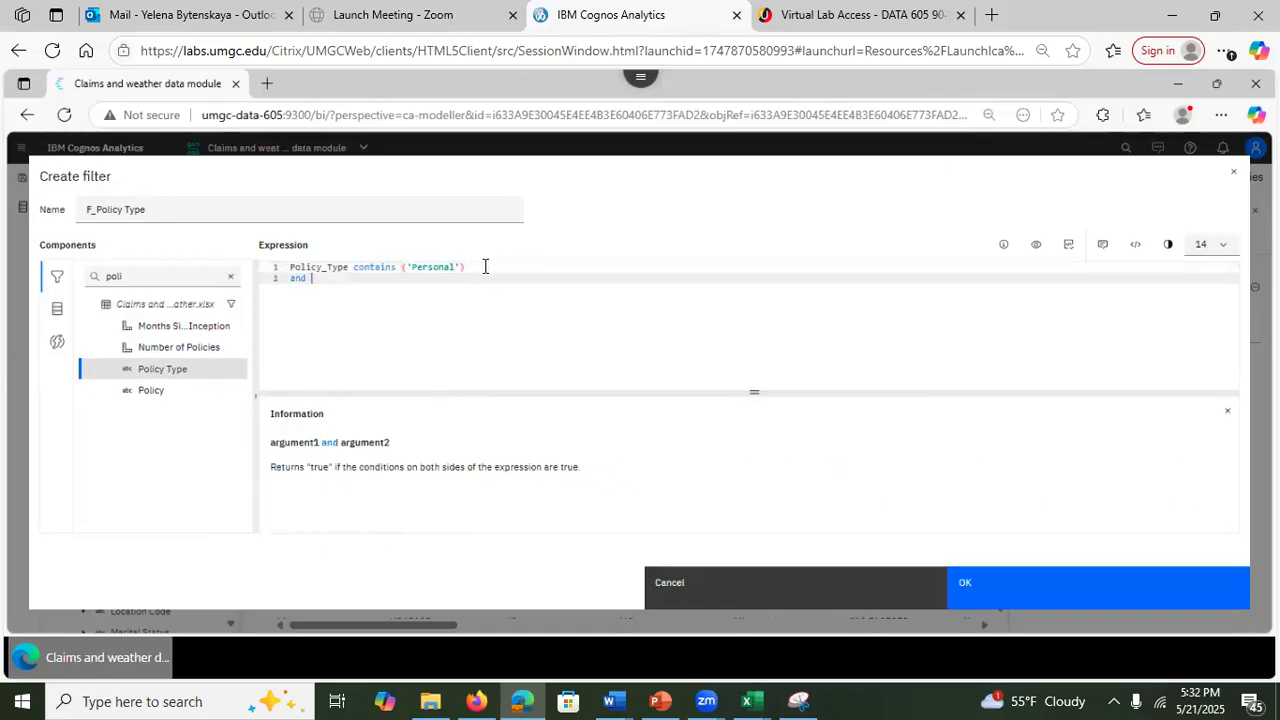
left_click(659, 700)
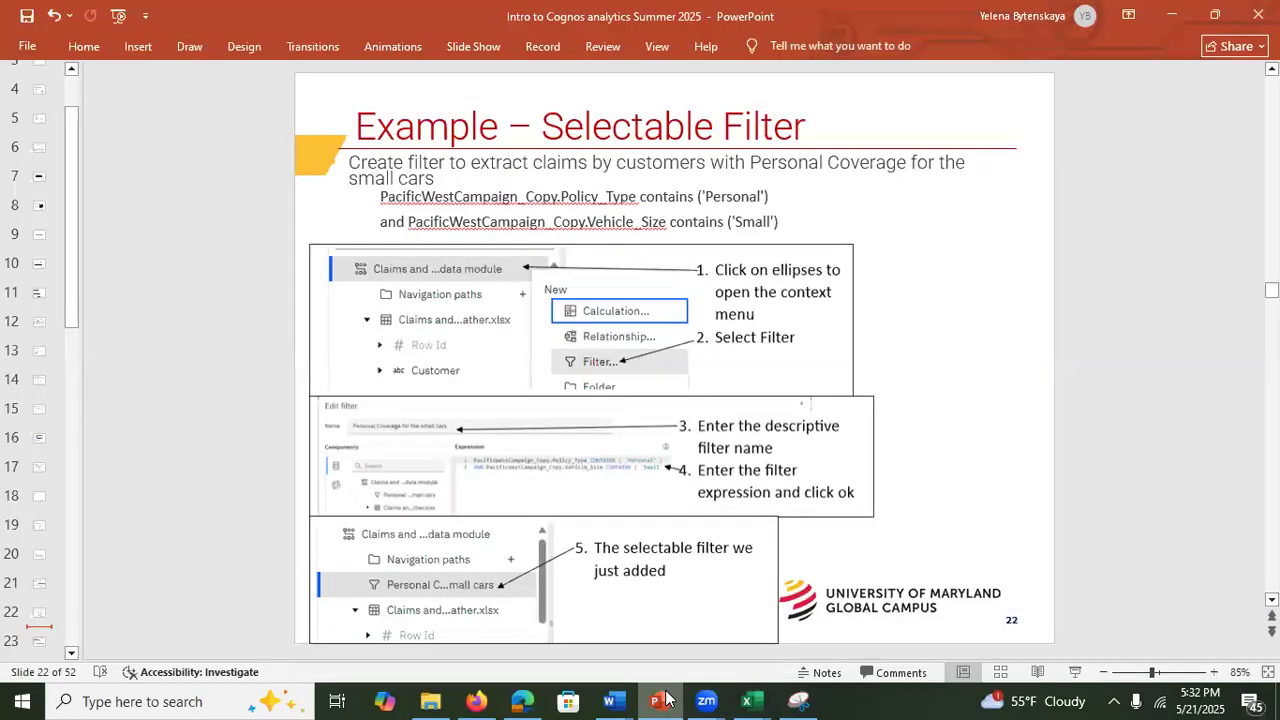
left_click(666, 698)
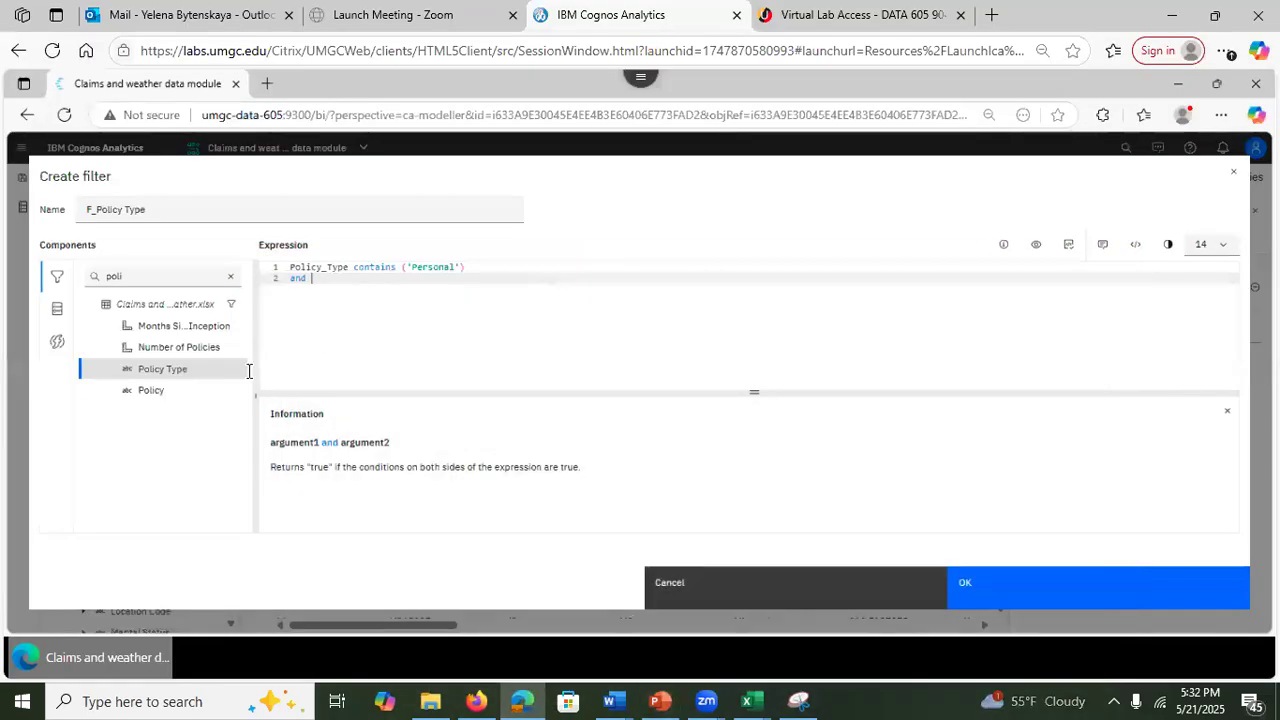
double_click(103, 270)
type("veh")
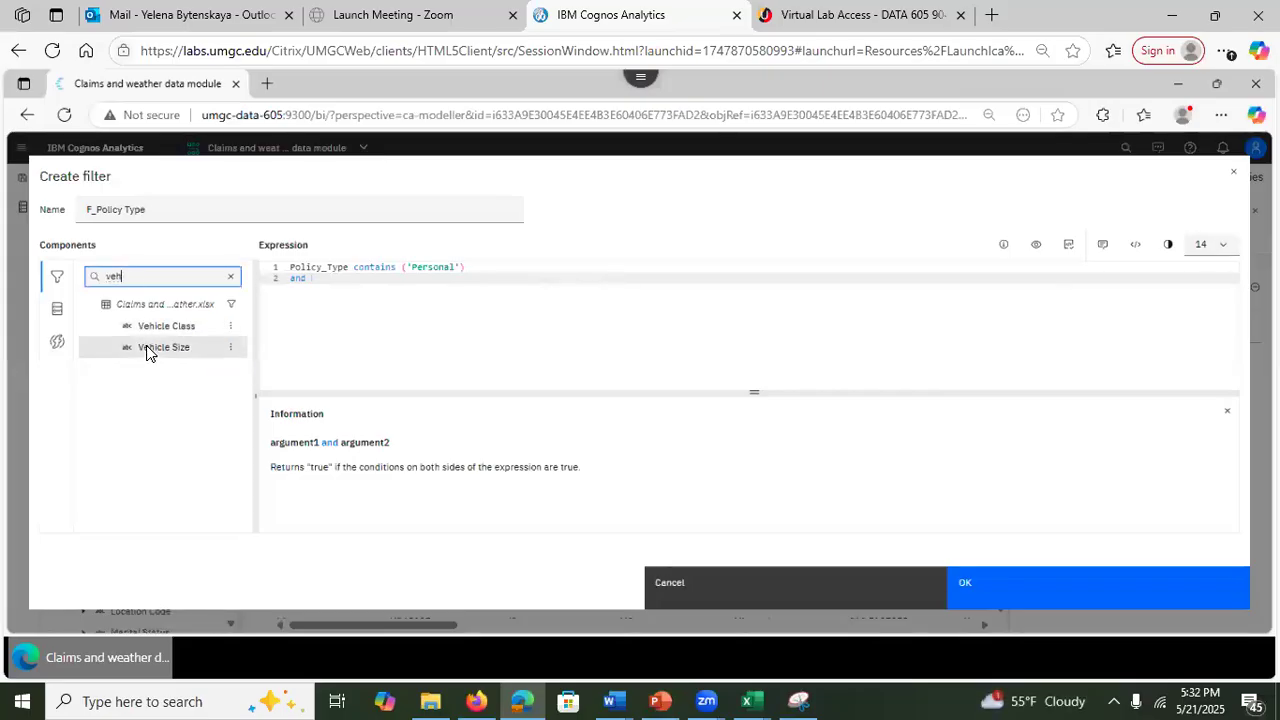
left_click_drag(150, 347, 329, 291)
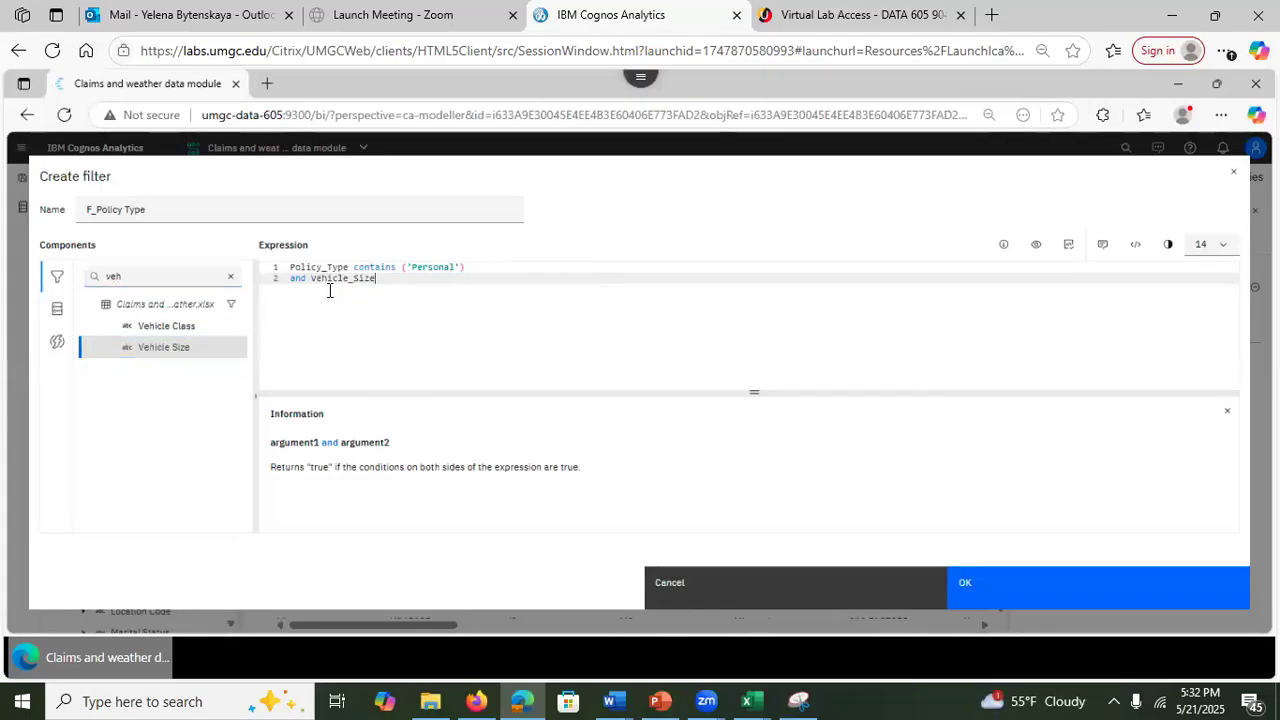
type("contains")
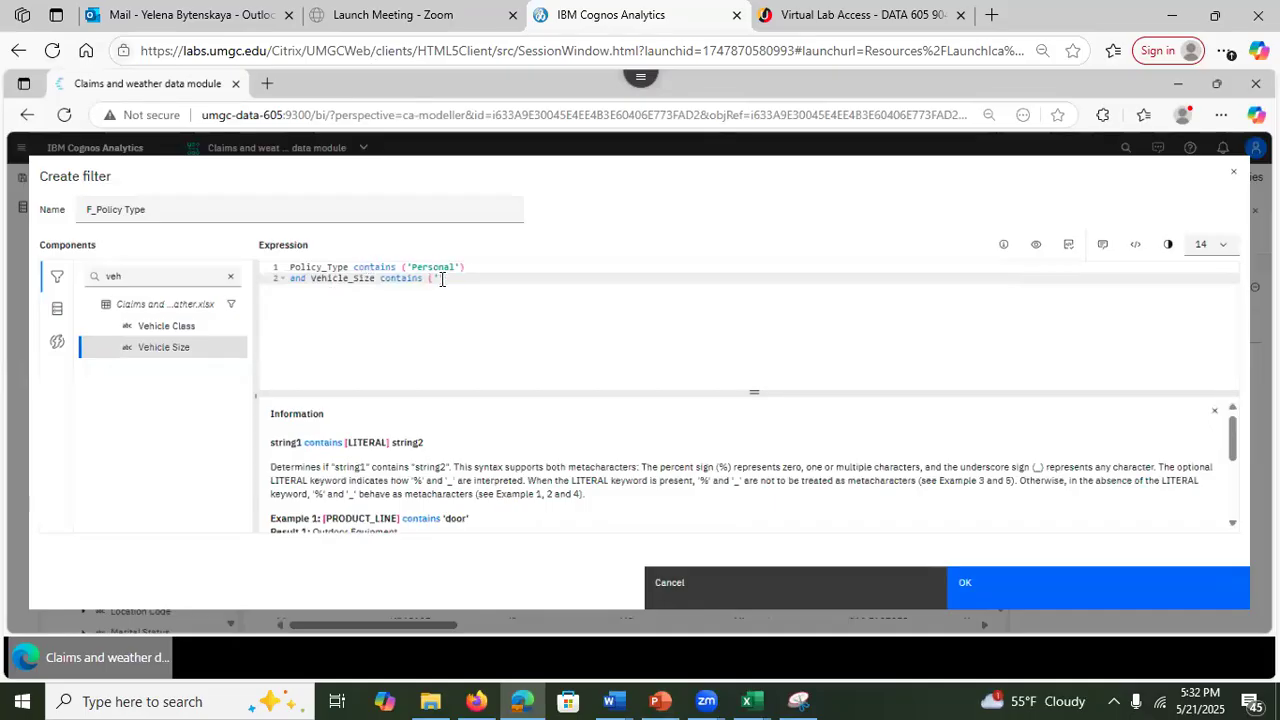
type("('Small')")
Step: Rename the filter as "Personal Coverage for the small cars"
left_click_drag(182, 211, 74, 209)
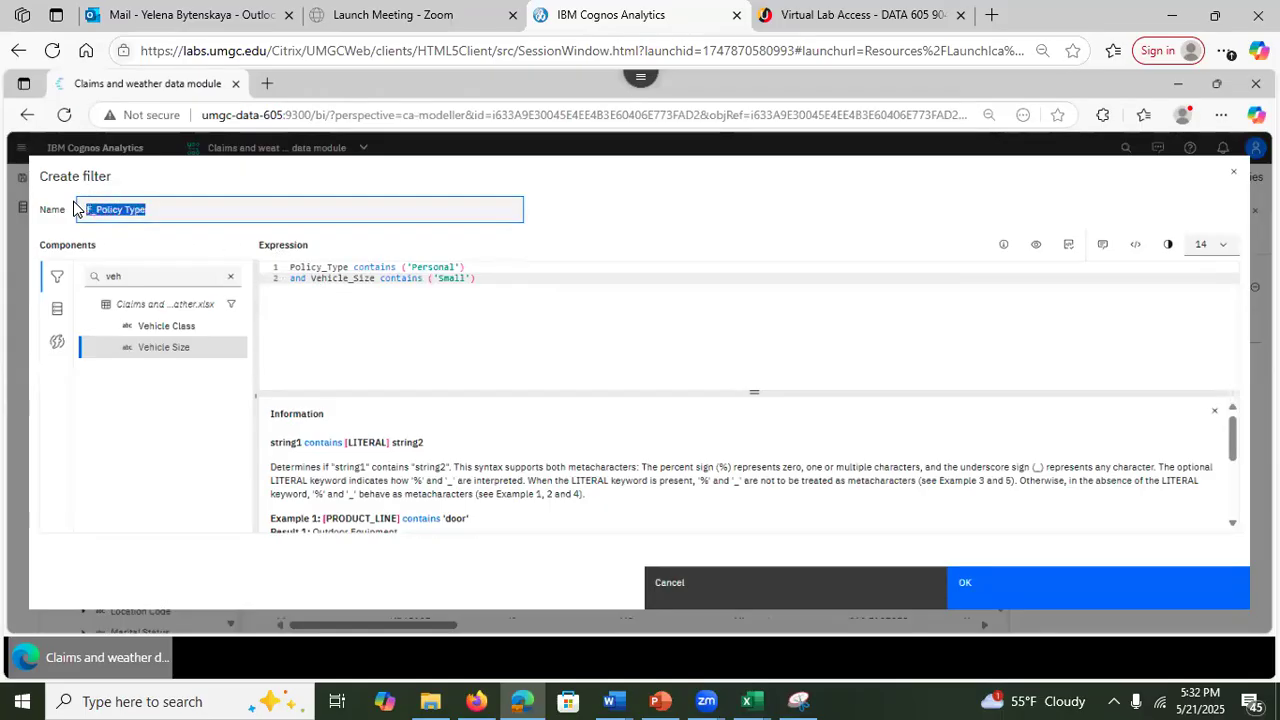
type("per")
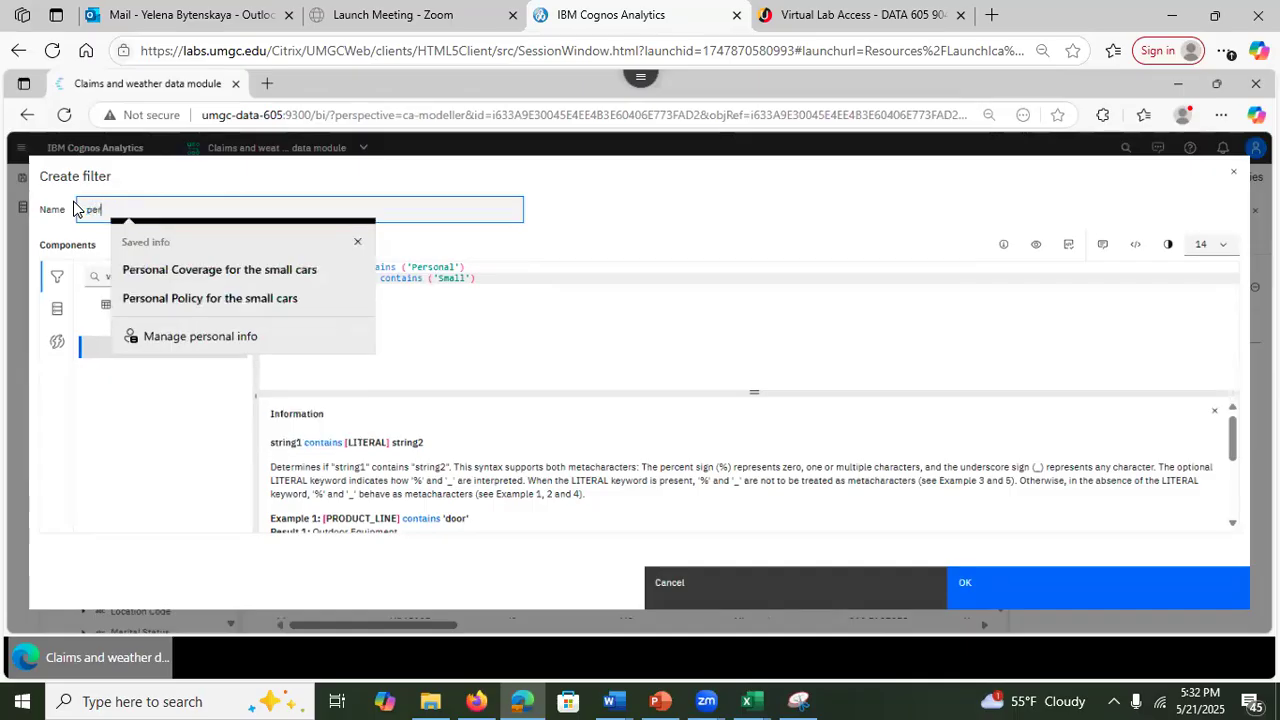
left_click(190, 269)
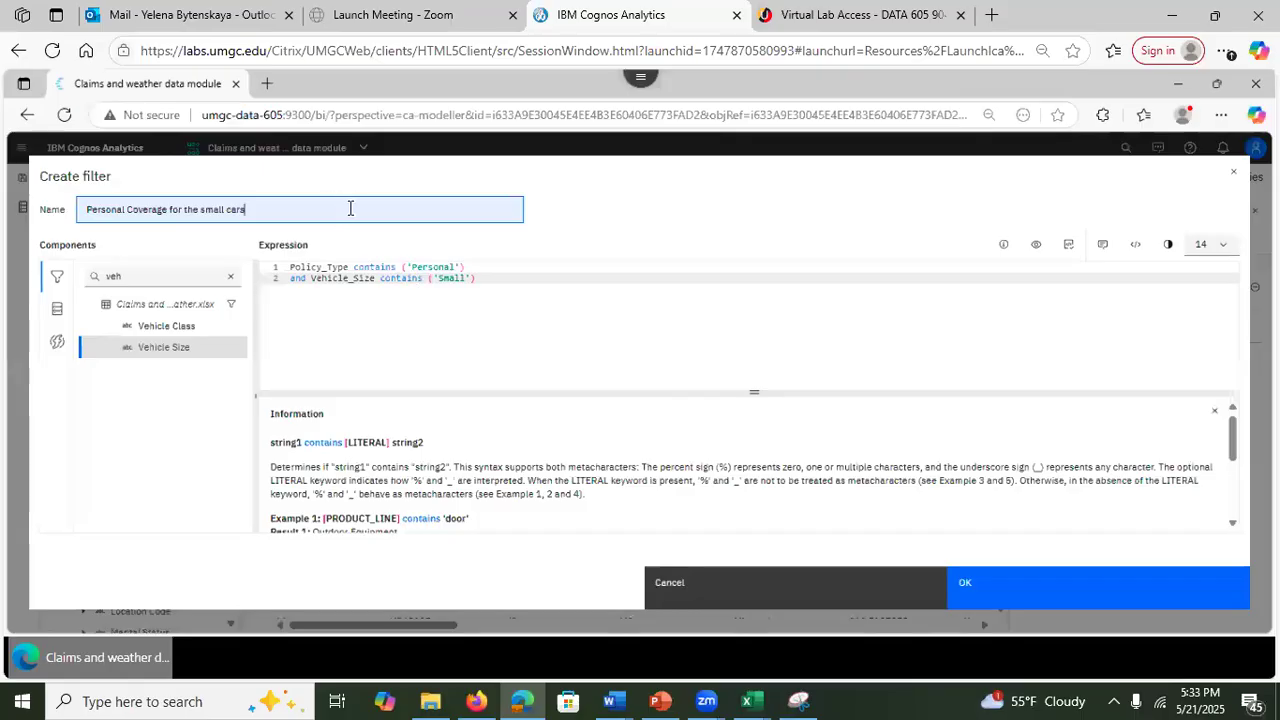
Step: Validate and format the filter expression, and confirm the filter's creation
left_click(1066, 248)
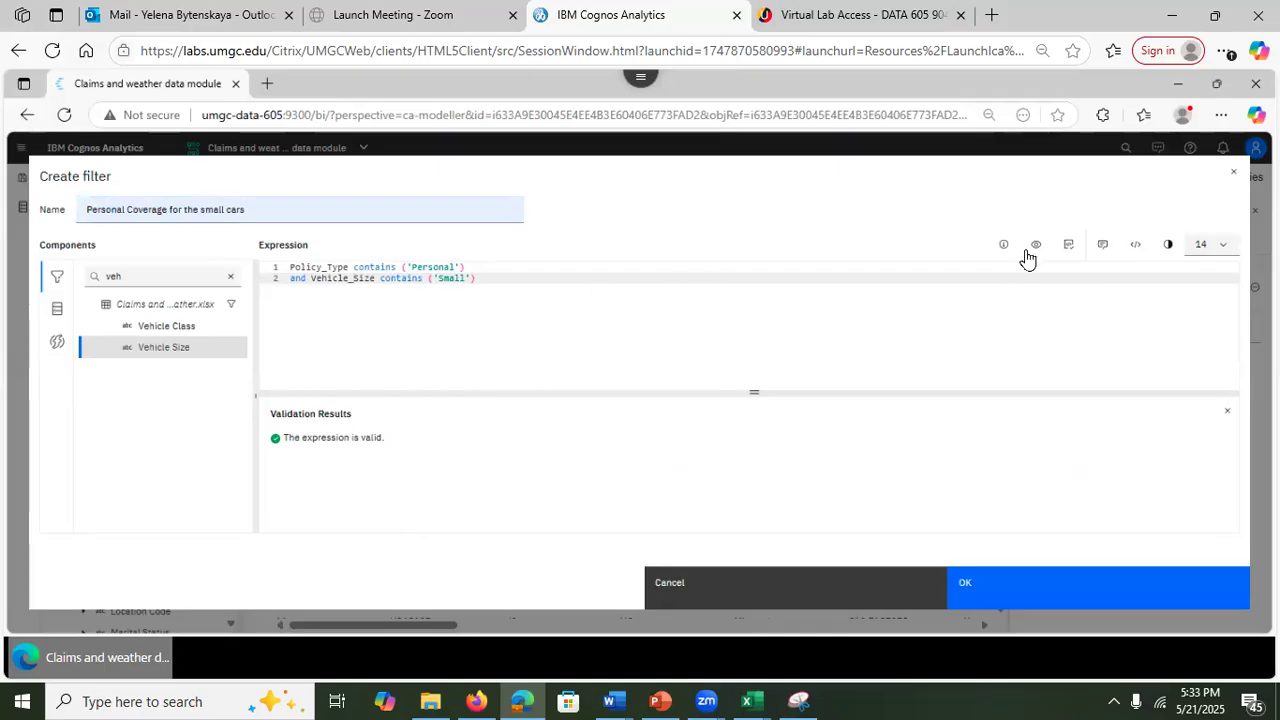
left_click(1133, 250)
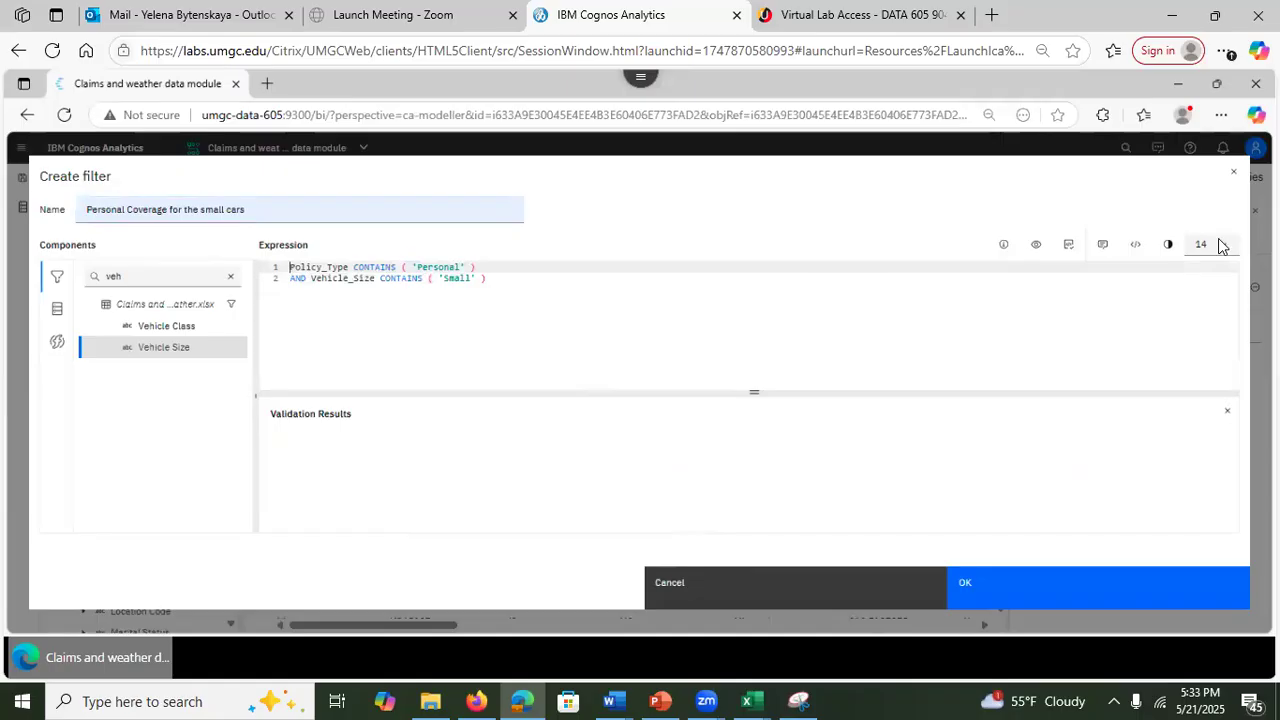
left_click(989, 596)
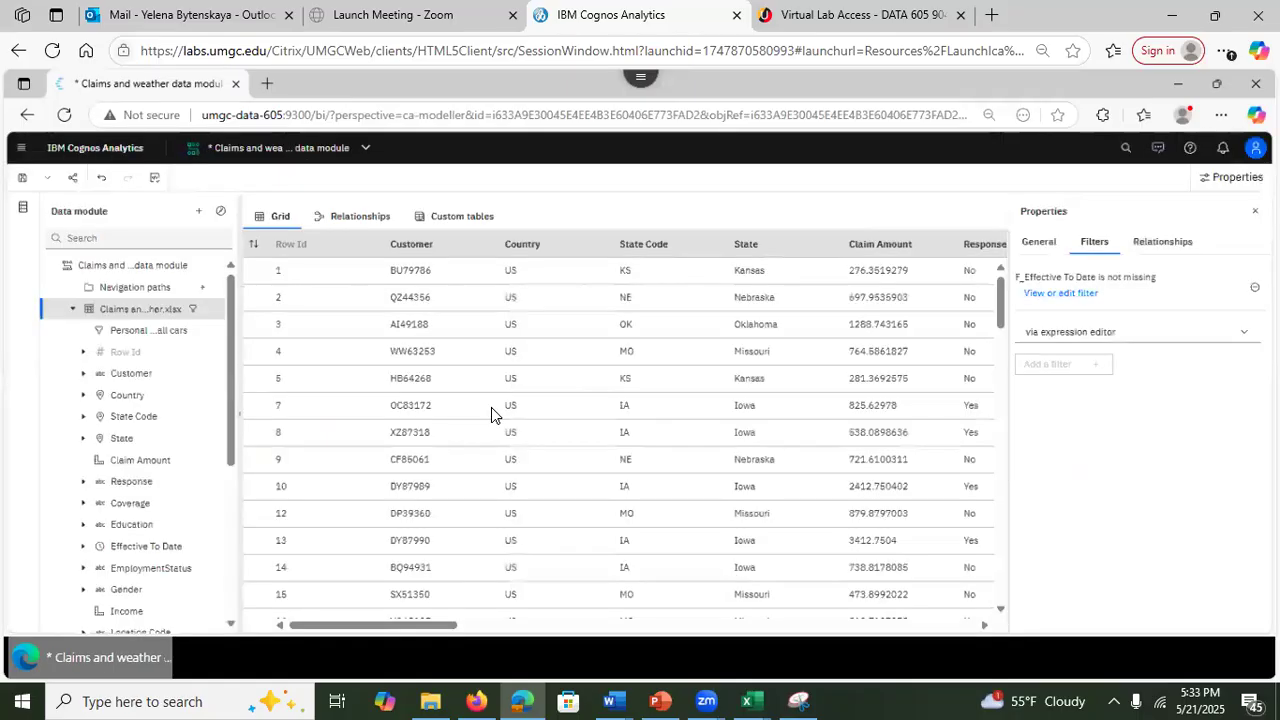
Step: Review the Policy Type column in the grid and read slide 23 of the PowerPoint presentation about filling in missing income values
left_click_drag(386, 627, 821, 607)
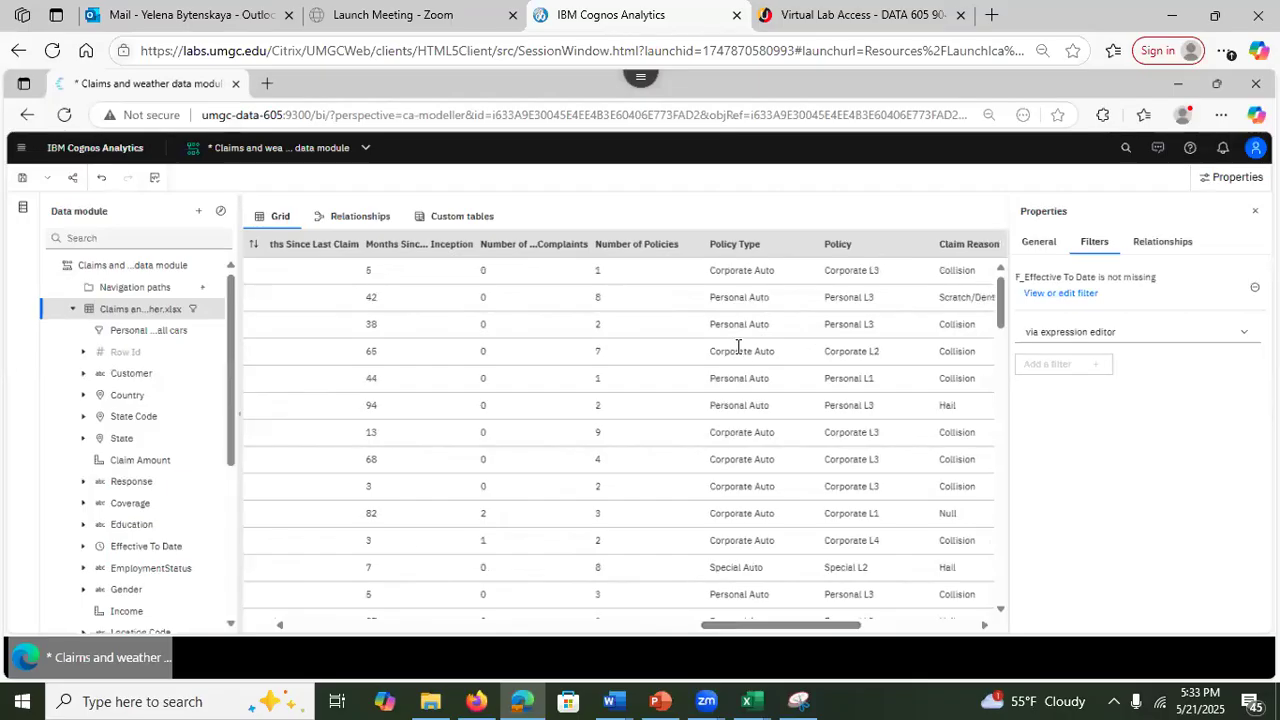
left_click_drag(771, 626, 352, 632)
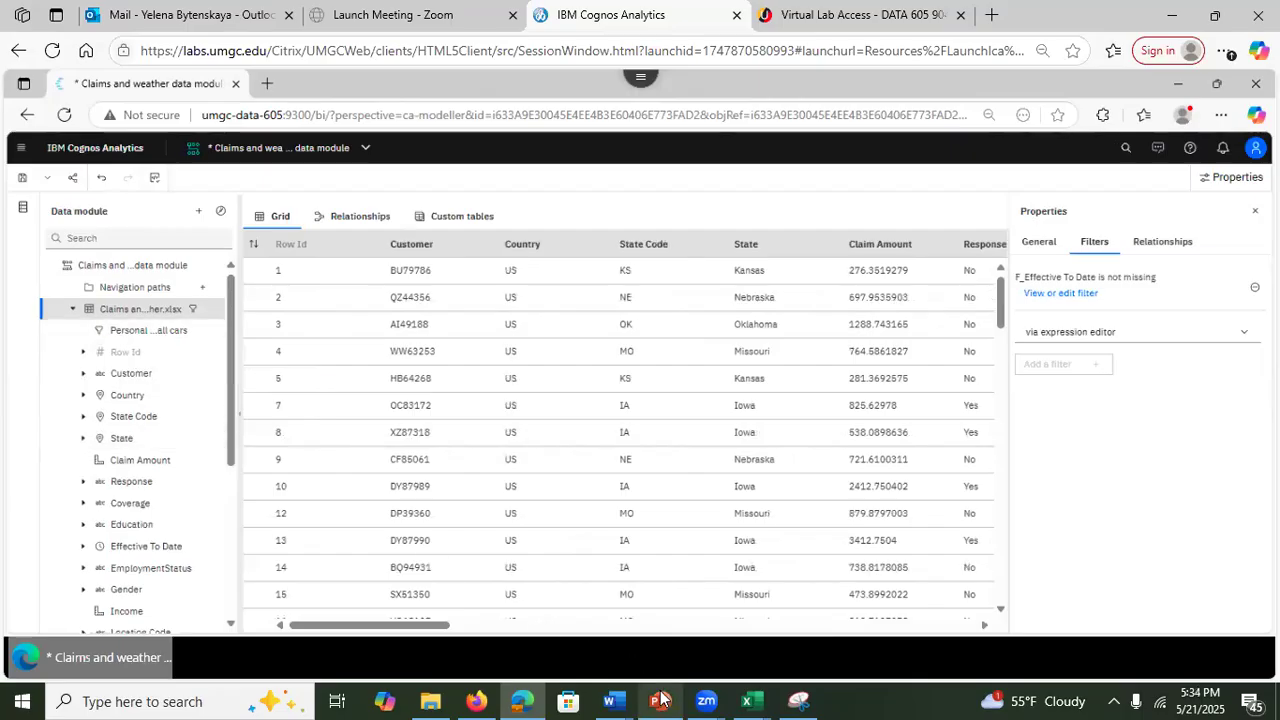
mouse_move(660, 700)
left_click(615, 655)
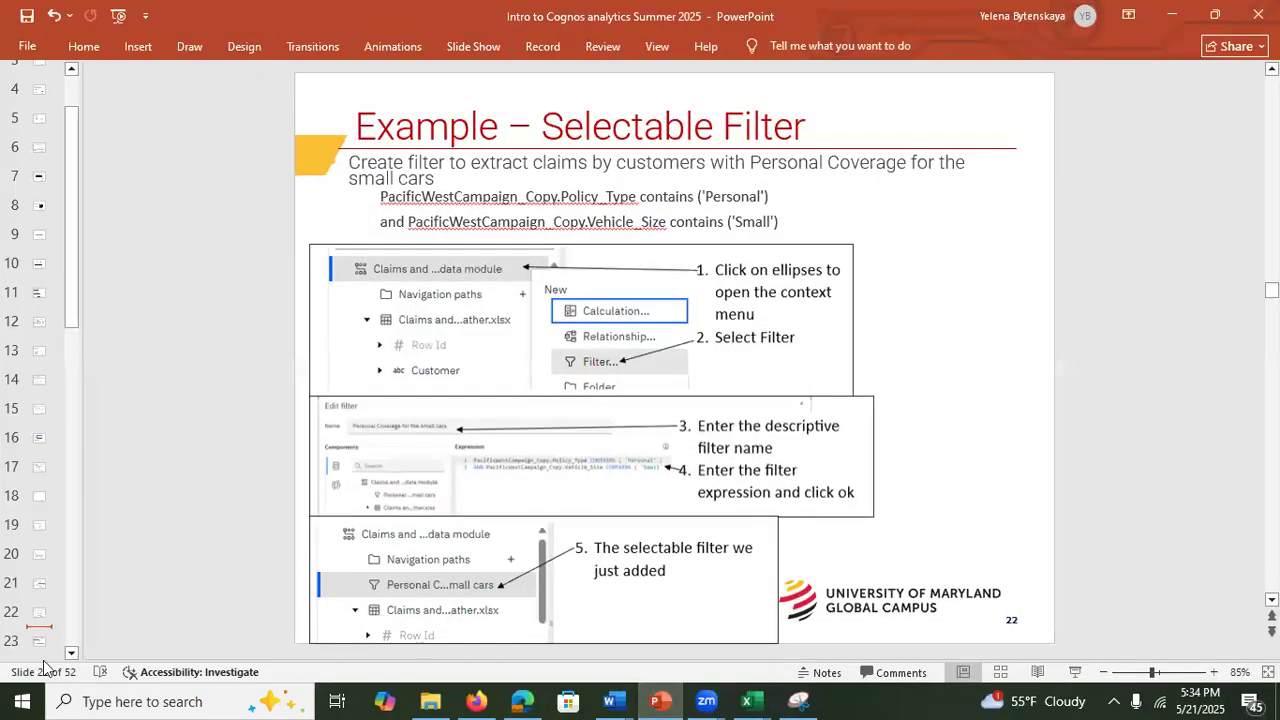
left_click(35, 650)
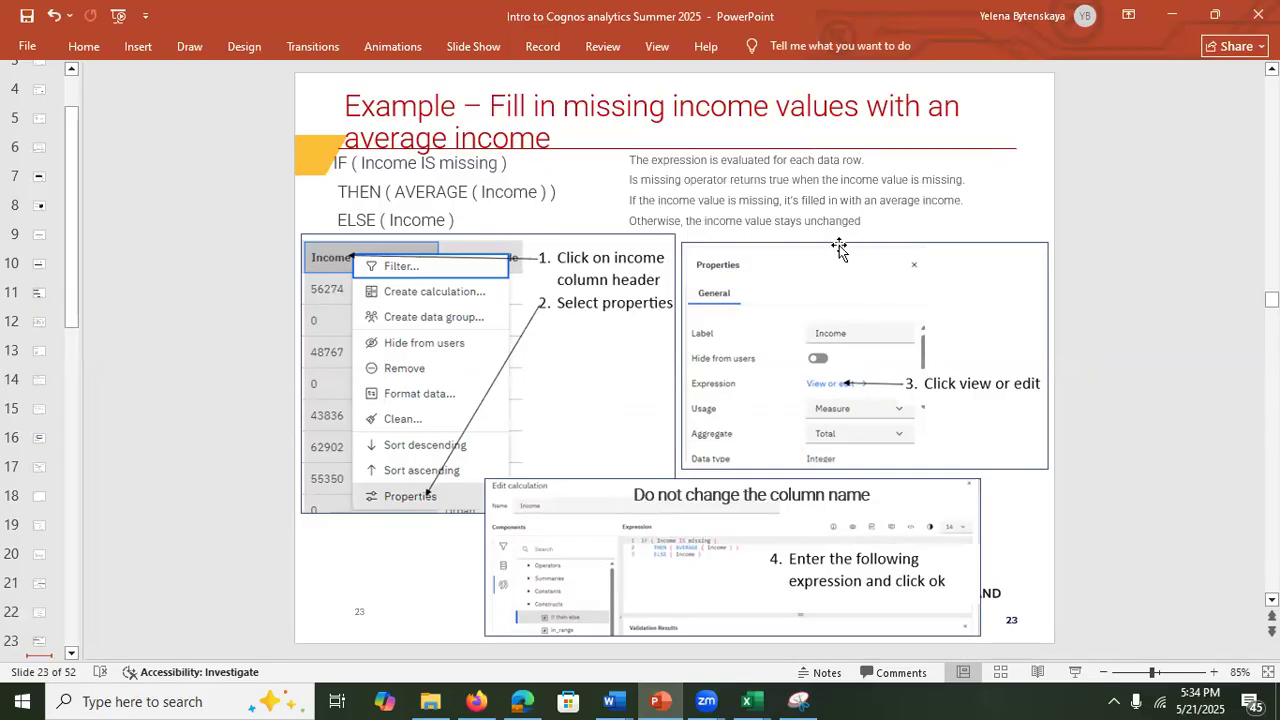
left_click(1170, 18)
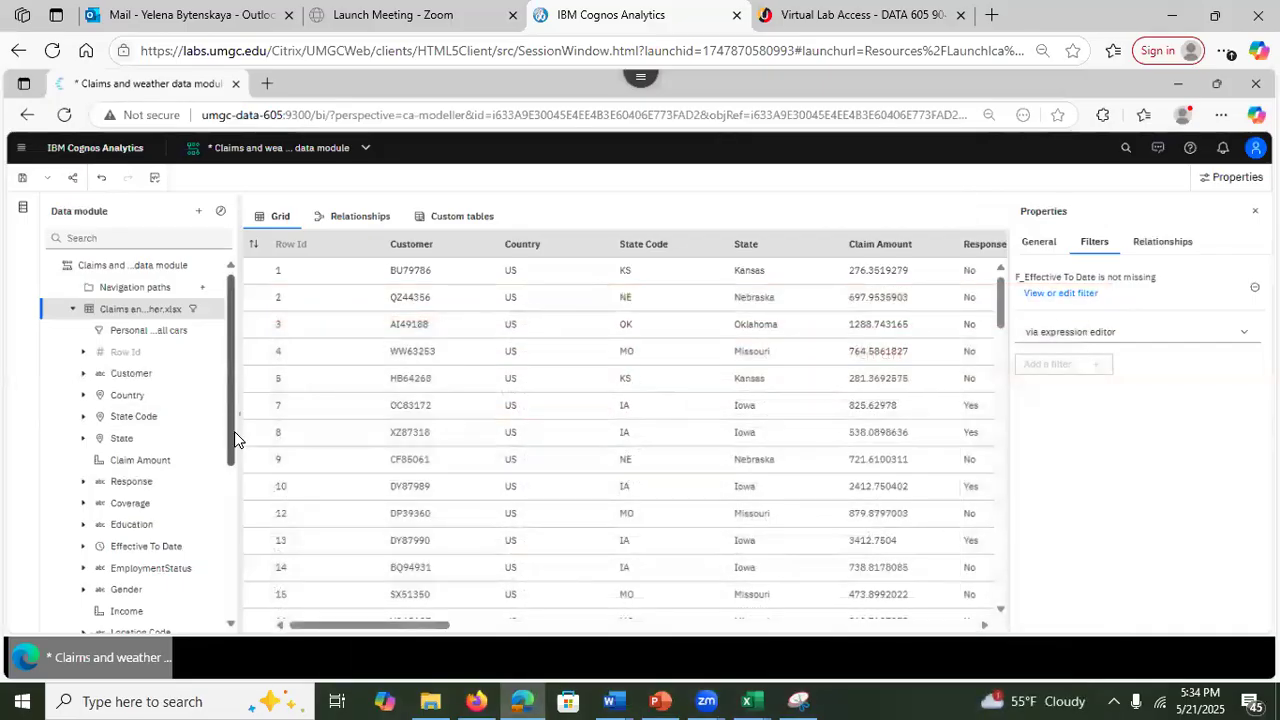
Step: Find the Income column in the data module tree, show its properties and open its expression for editing
left_click_drag(231, 436, 231, 462)
scroll(225, 503, "down", 3)
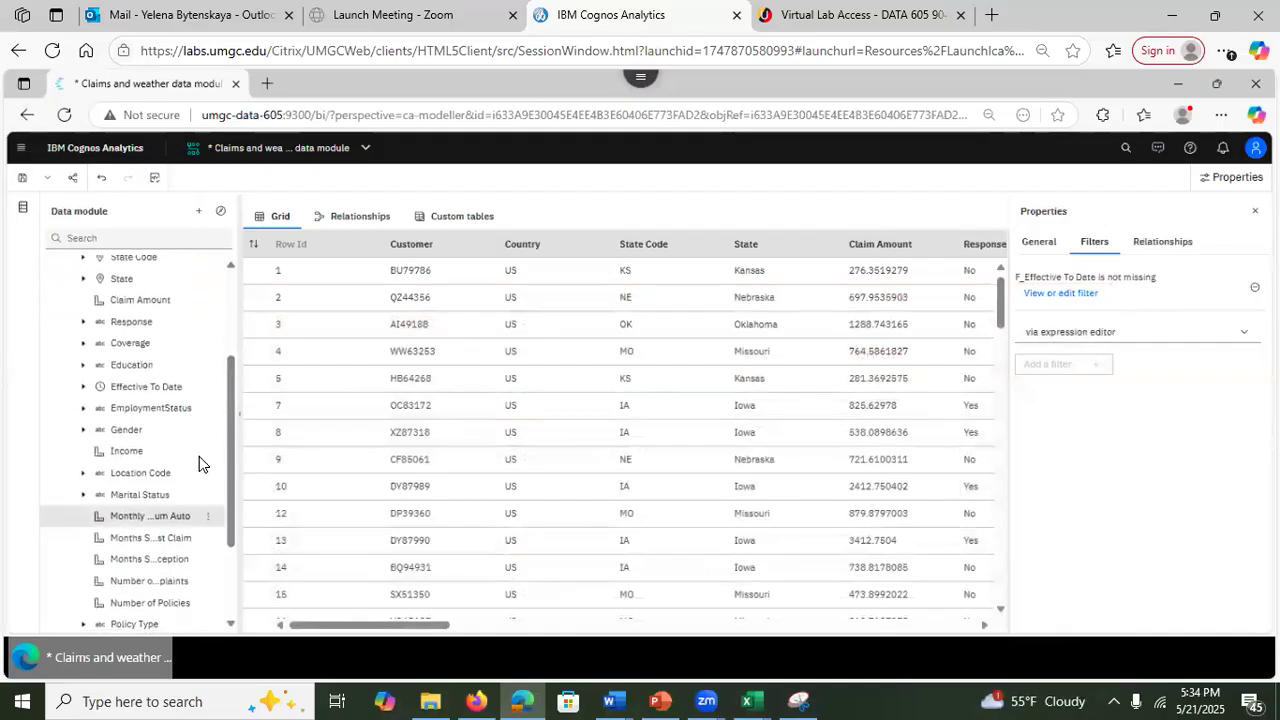
left_click(207, 458)
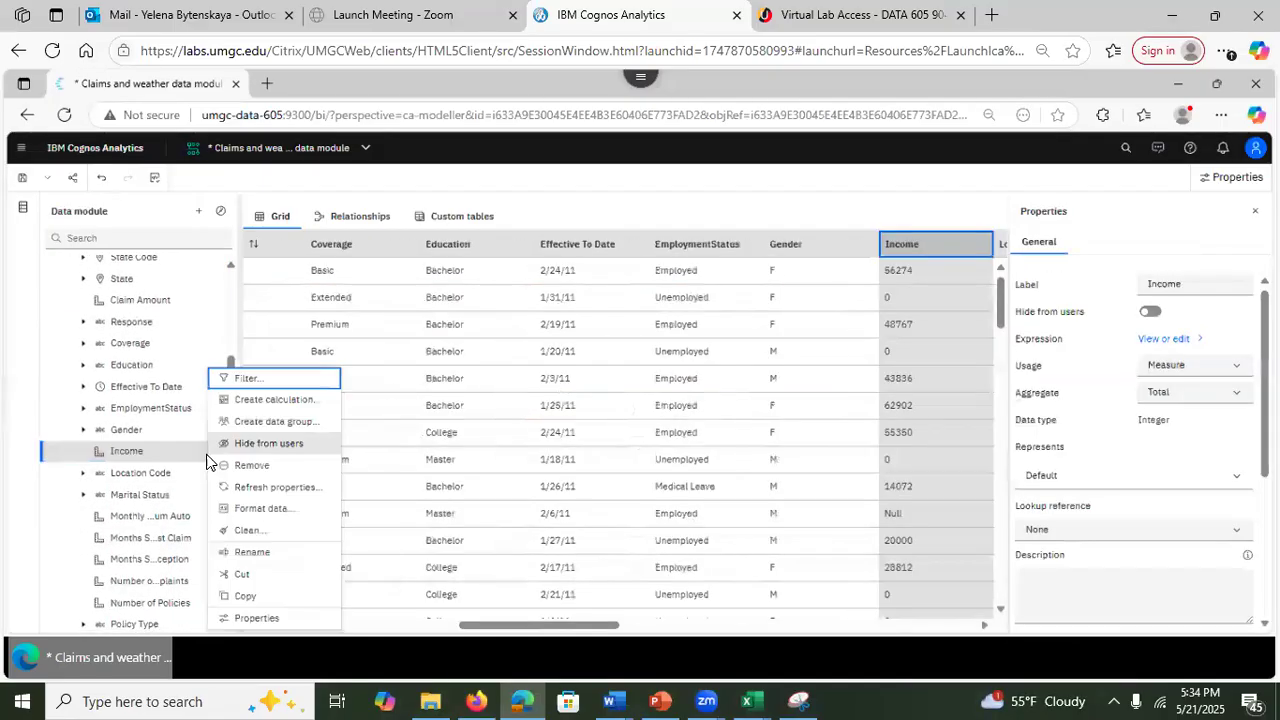
left_click(245, 620)
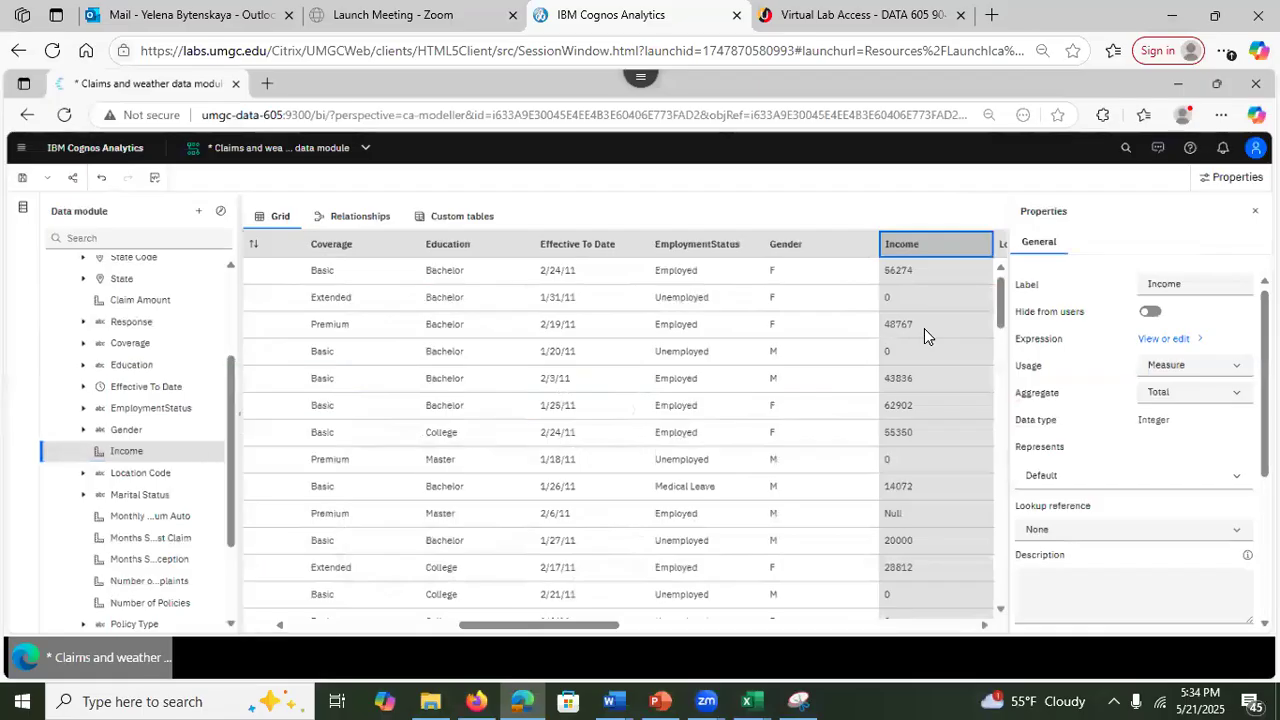
left_click(1163, 340)
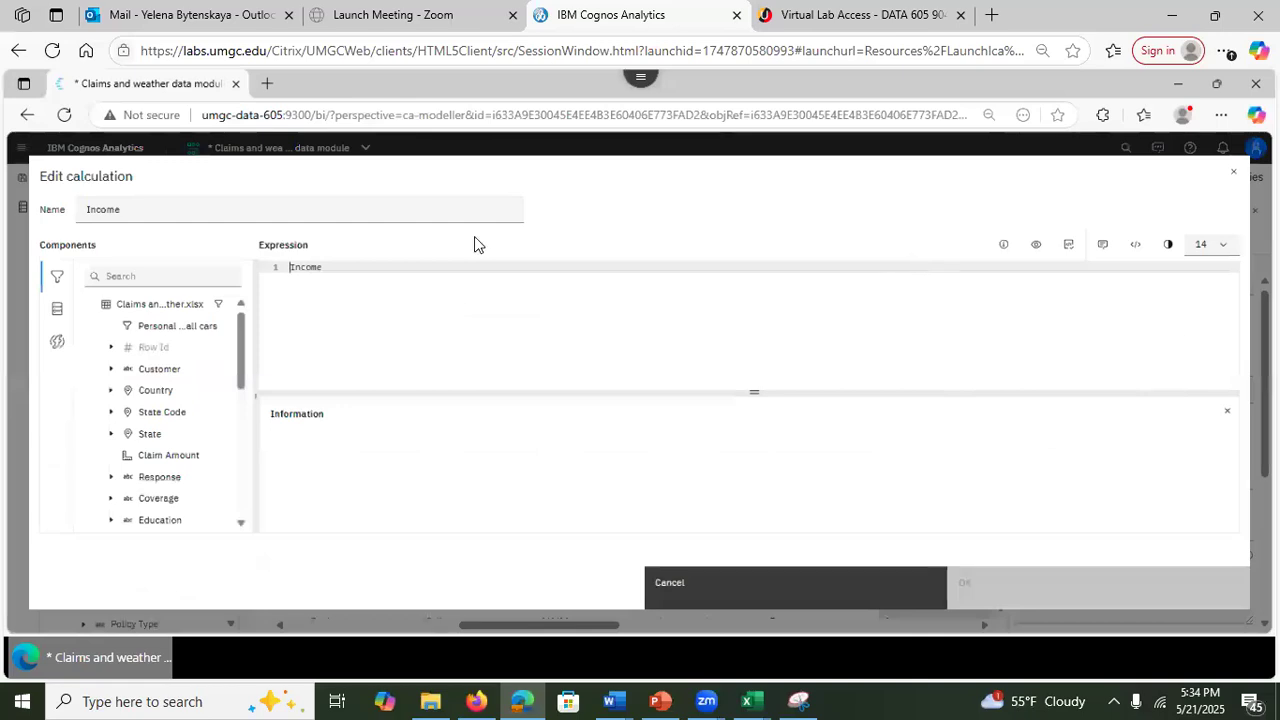
Step: Insert the if then else construct on the first line of the Income calculation, above the existing Income reference
key("Return")
key("Return")
key("Return")
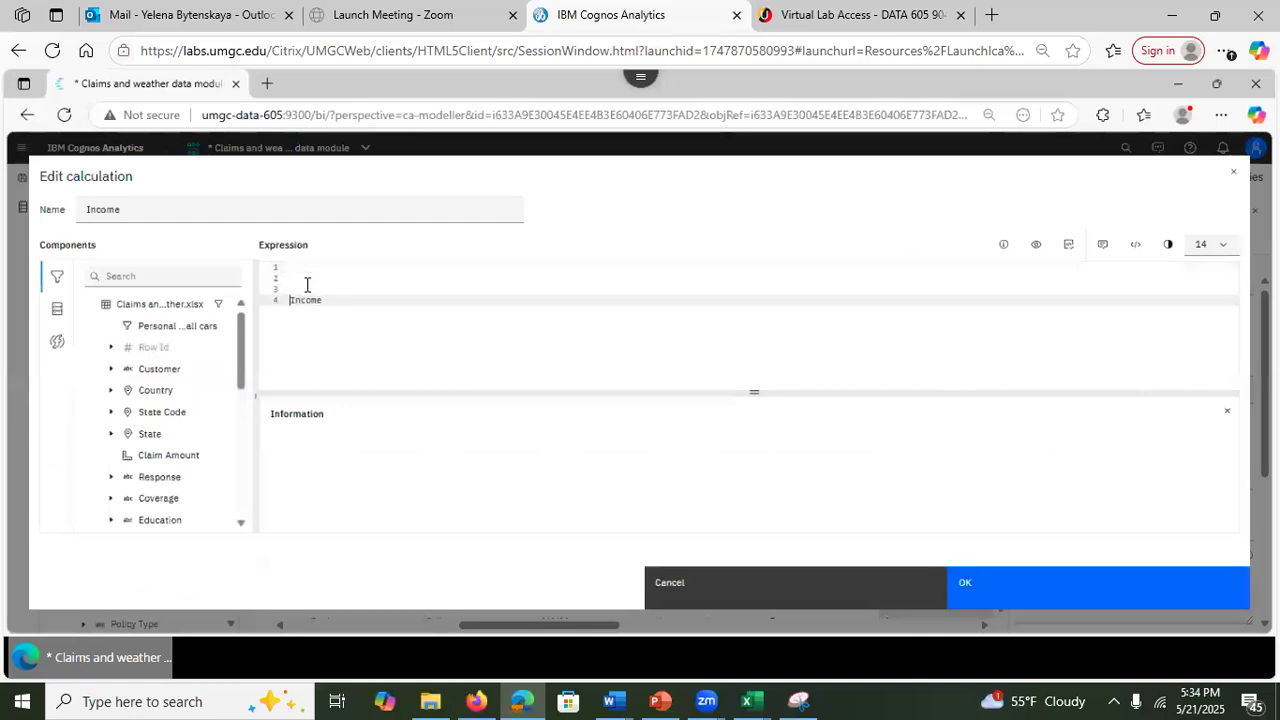
left_click(303, 268)
left_click(57, 343)
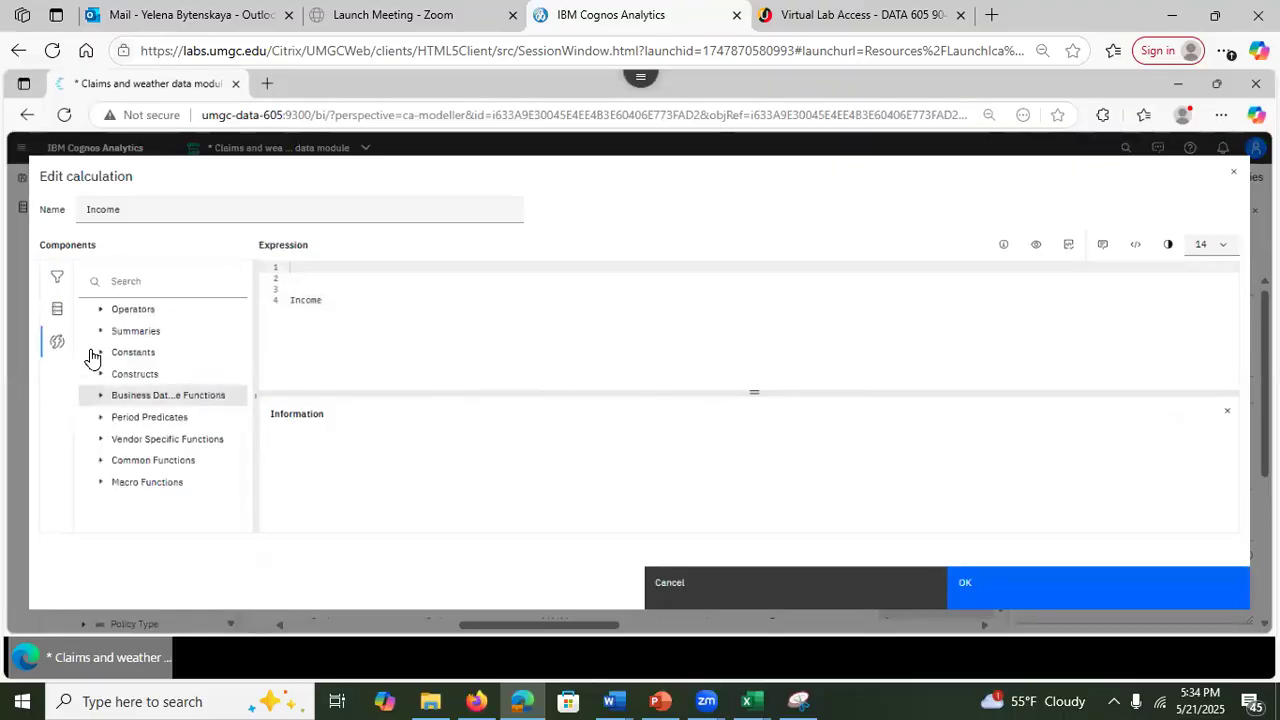
left_click(97, 379)
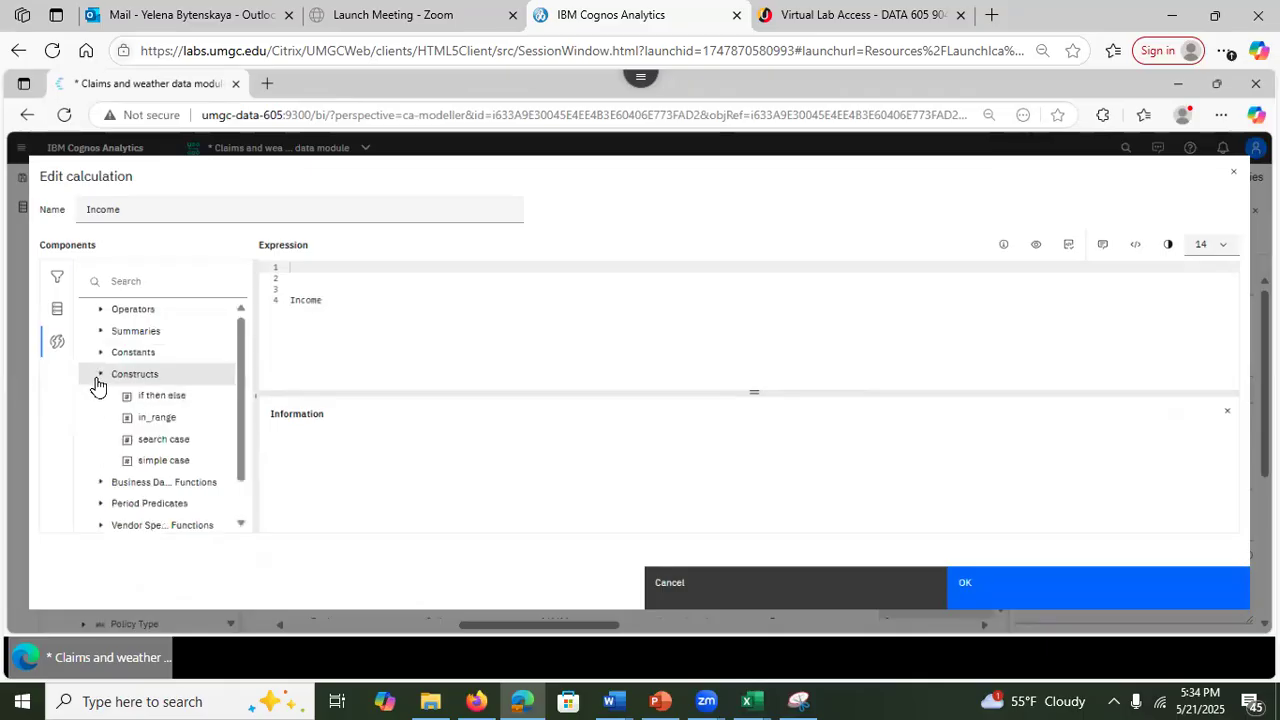
left_click_drag(152, 394, 290, 270)
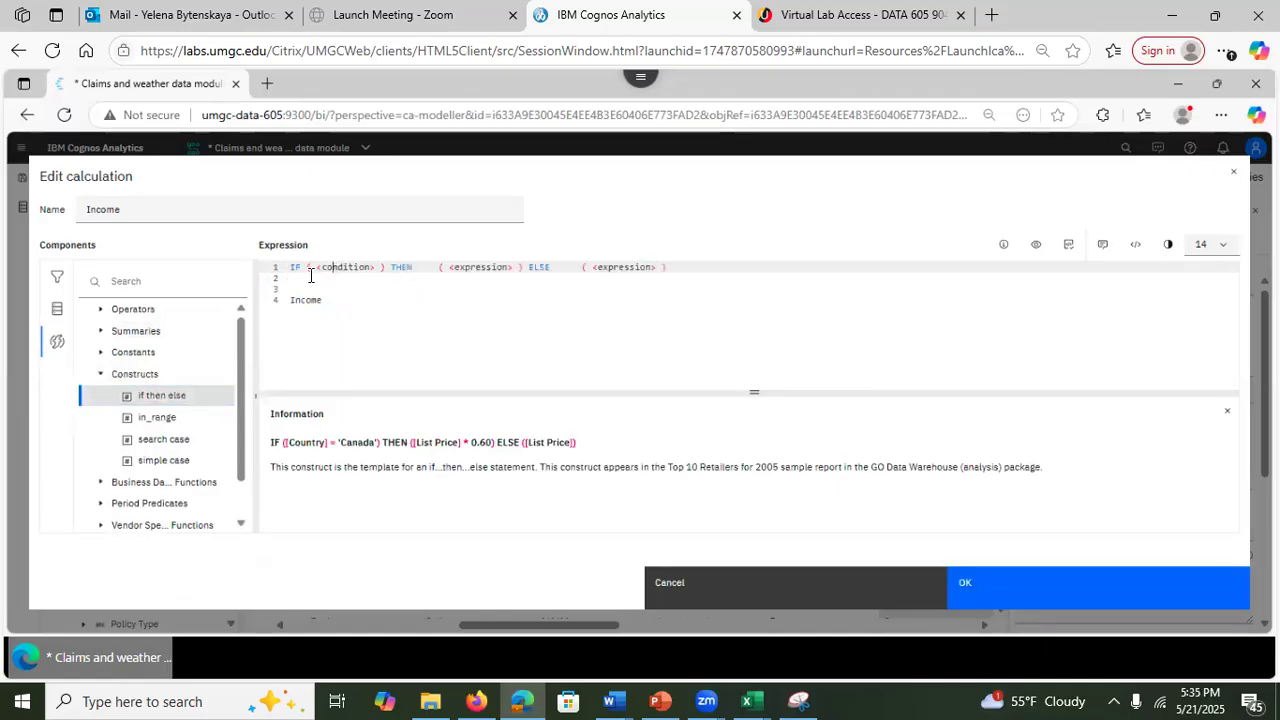
Step: Replace the condition placeholder of the IF statement with Income is missing, reusing the copied Income reference
left_click(281, 303)
left_click(275, 302)
key("ctrl+c")
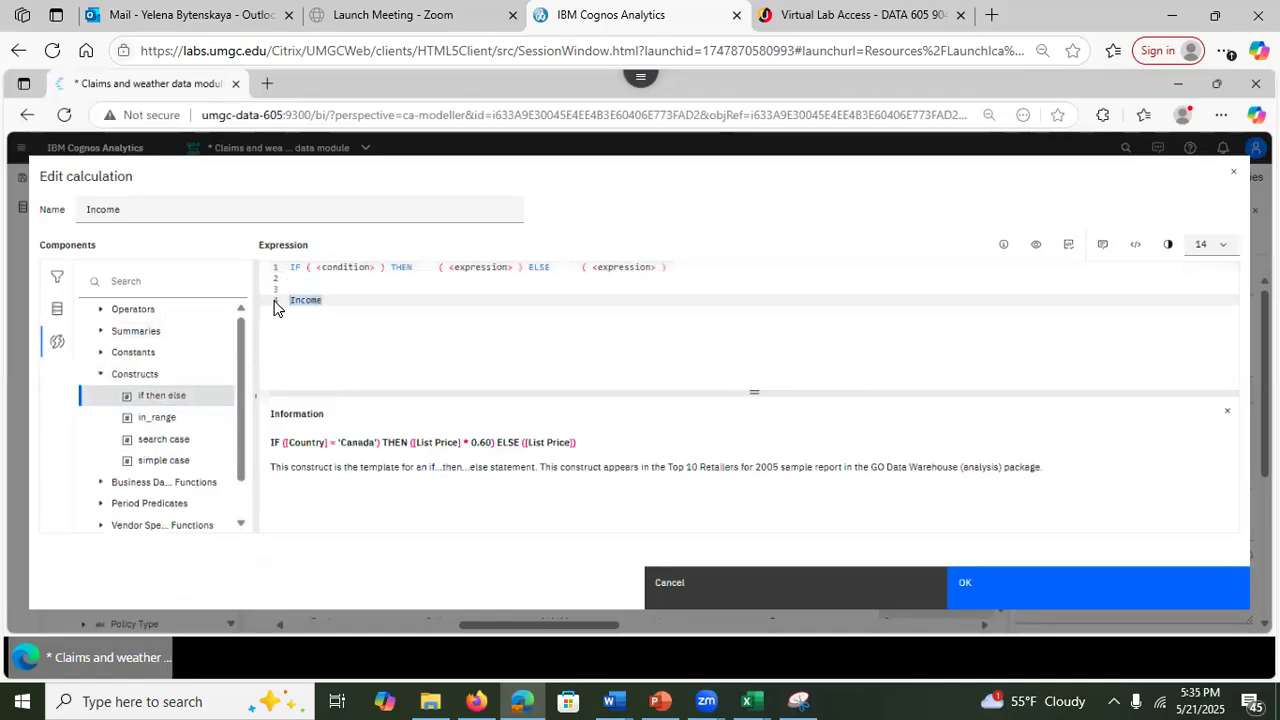
left_click_drag(375, 267, 320, 275)
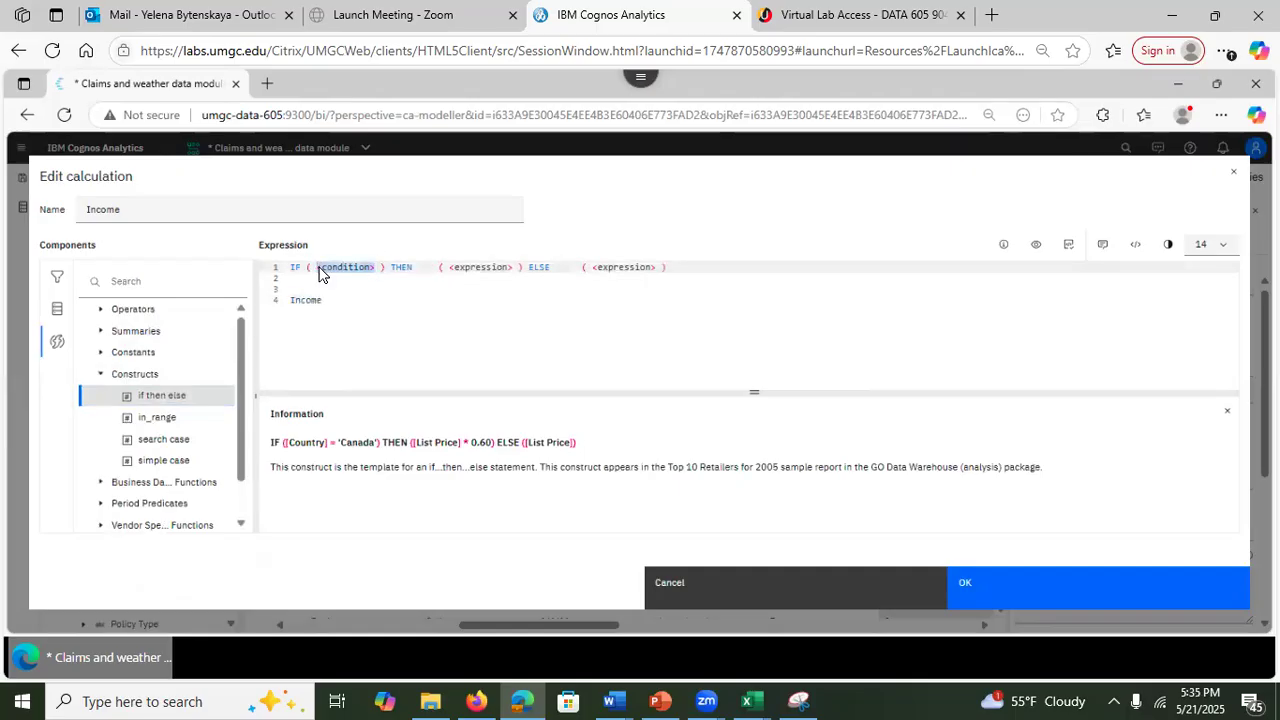
key("ctrl+v")
type("is m")
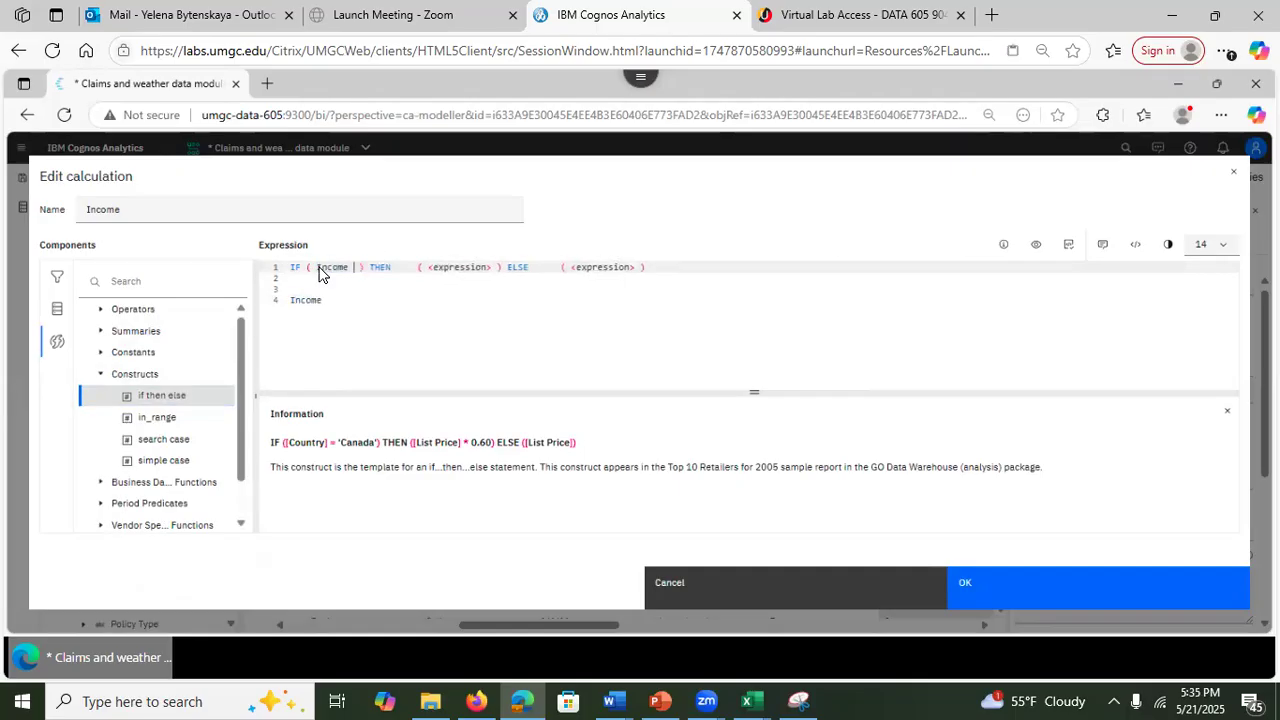
type("issi")
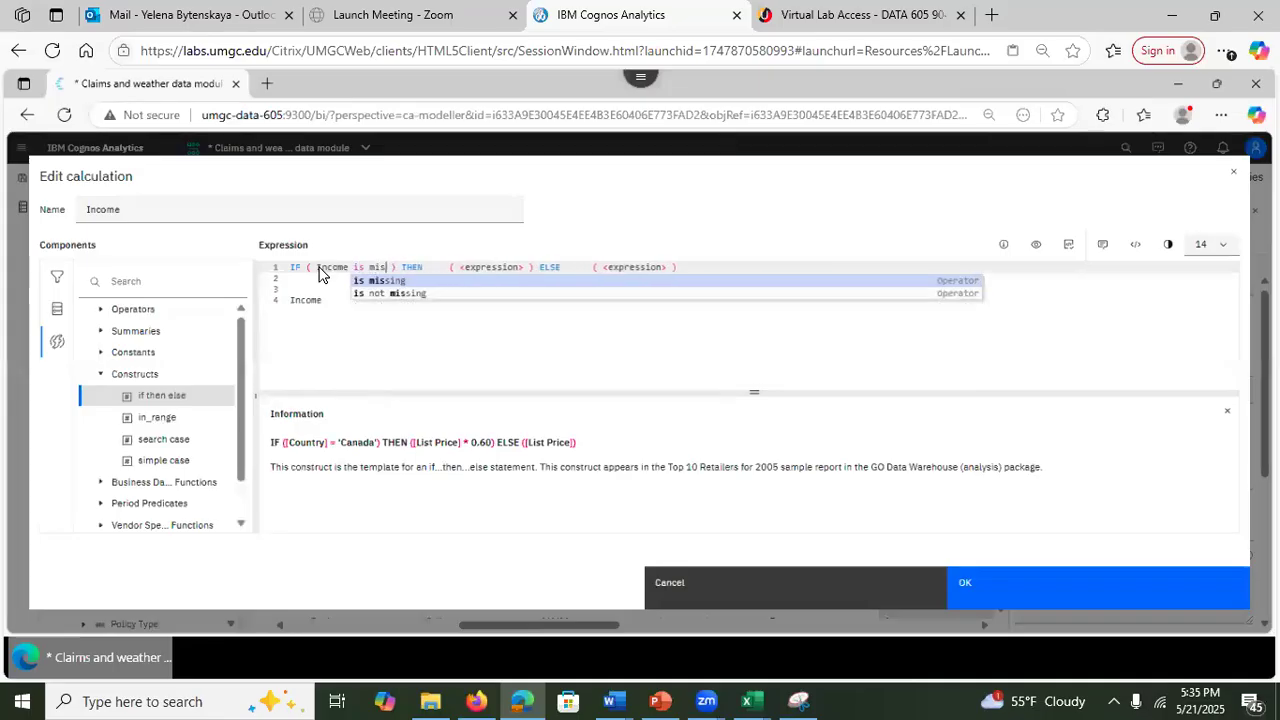
type("ng")
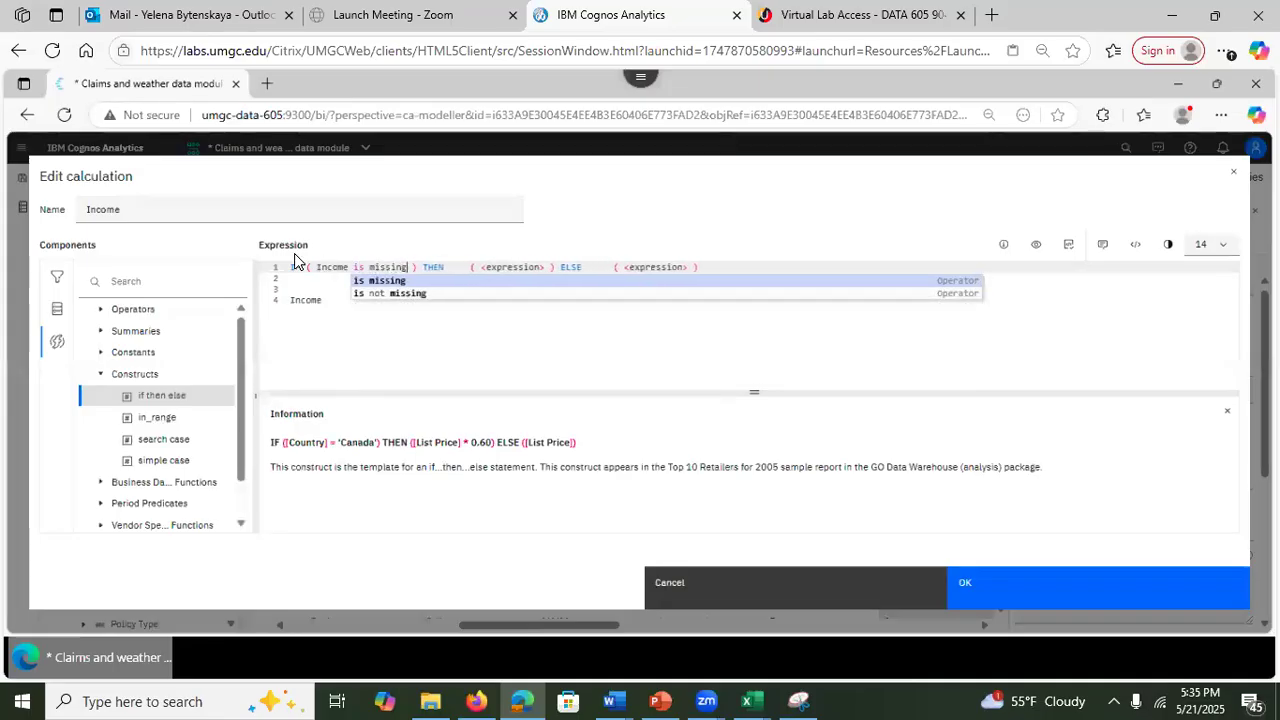
left_click(374, 280)
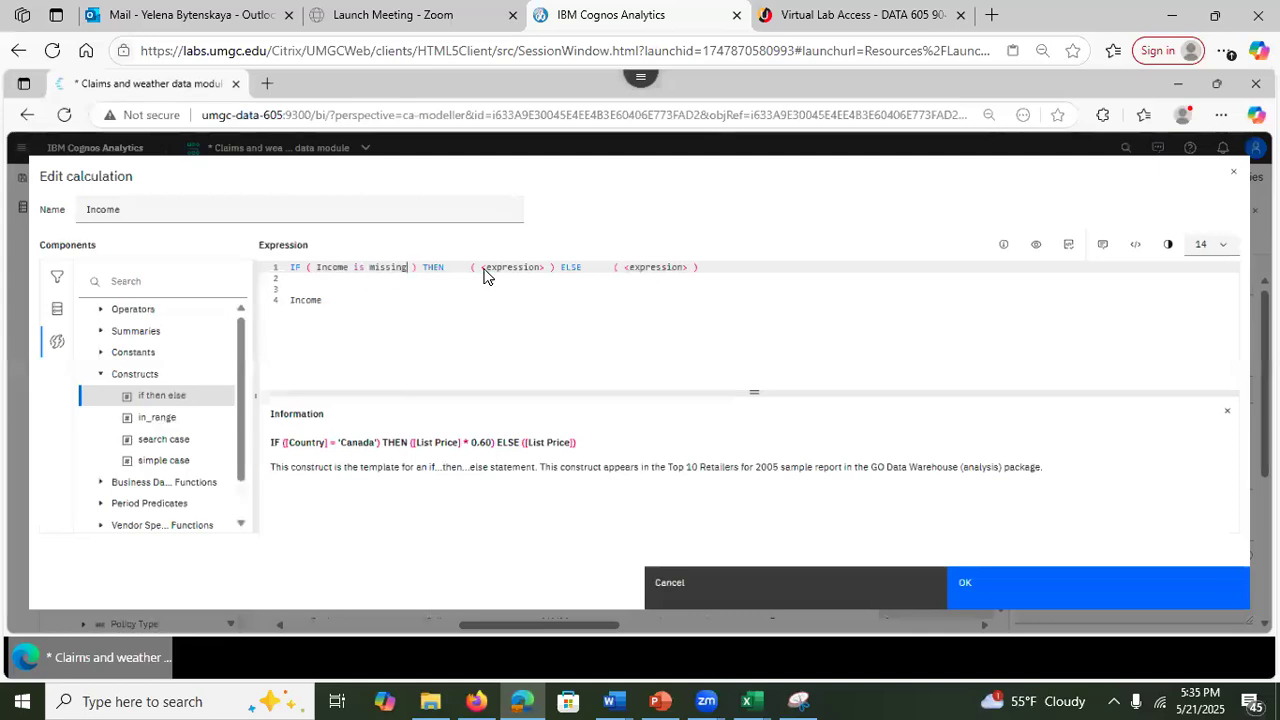
Step: Replace the THEN expression placeholder with the average function applied to Income
left_click_drag(480, 268, 548, 267)
type("ave")
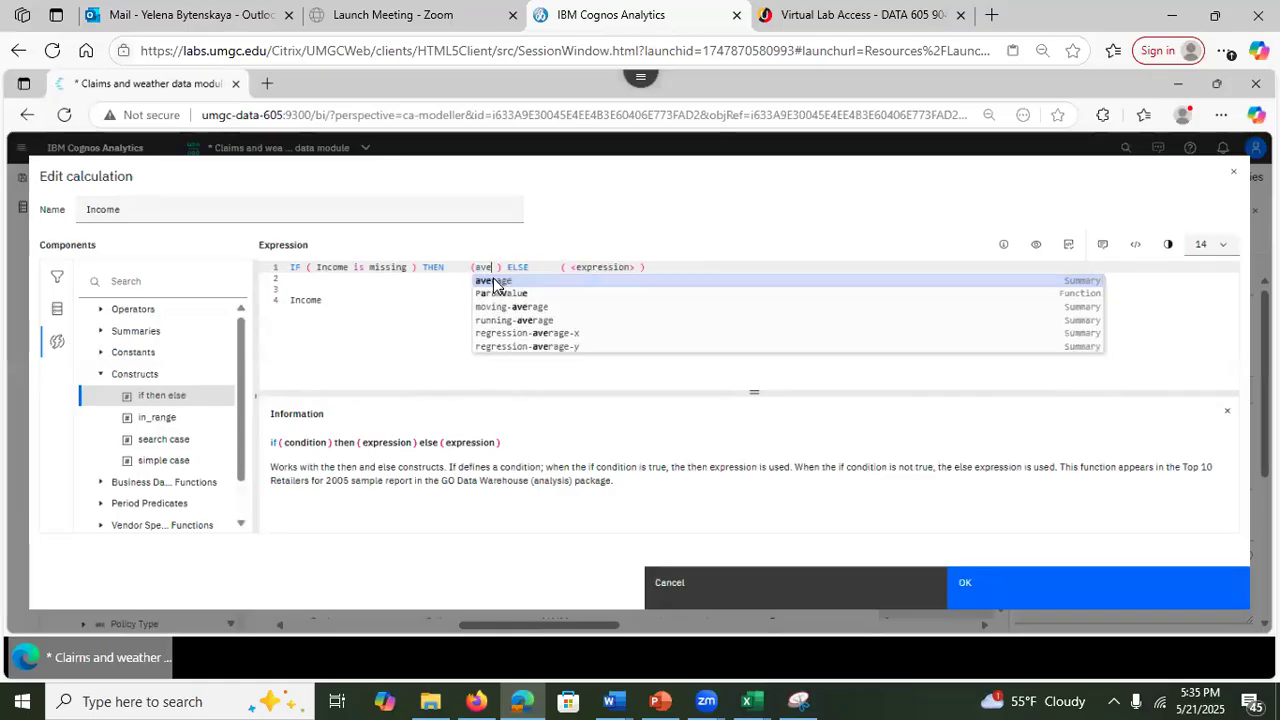
left_click(524, 280)
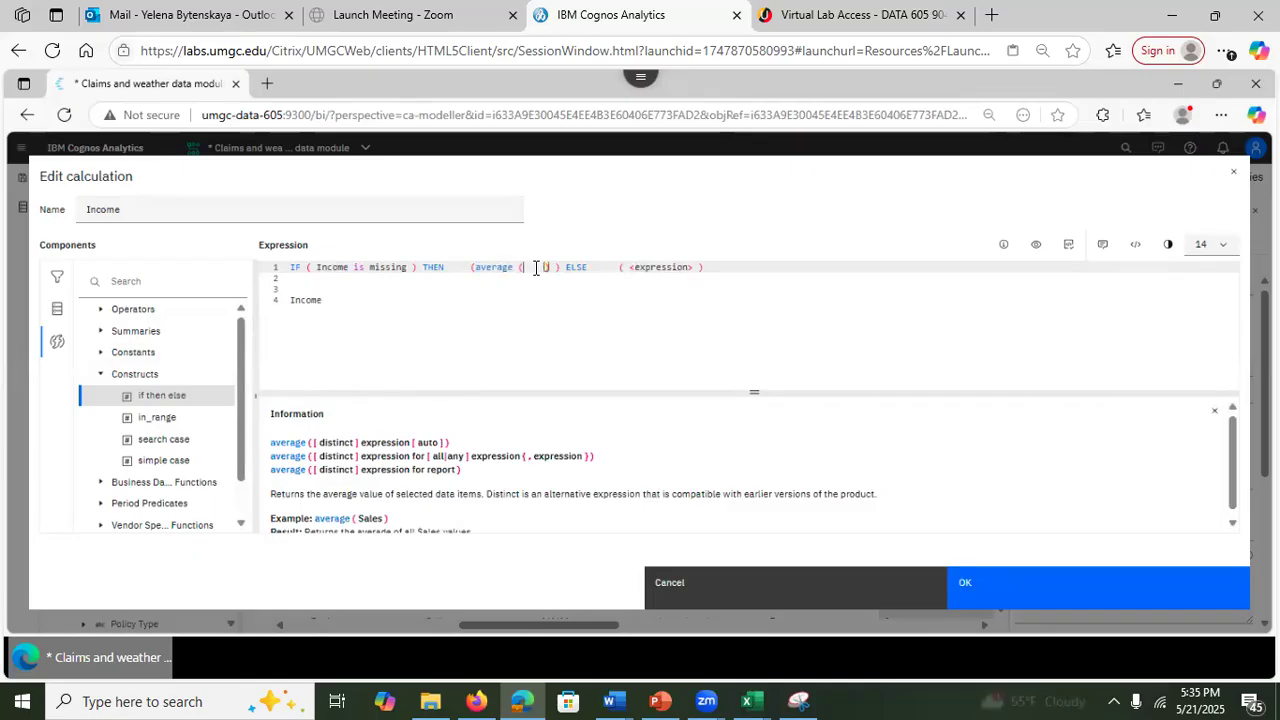
type("Income")
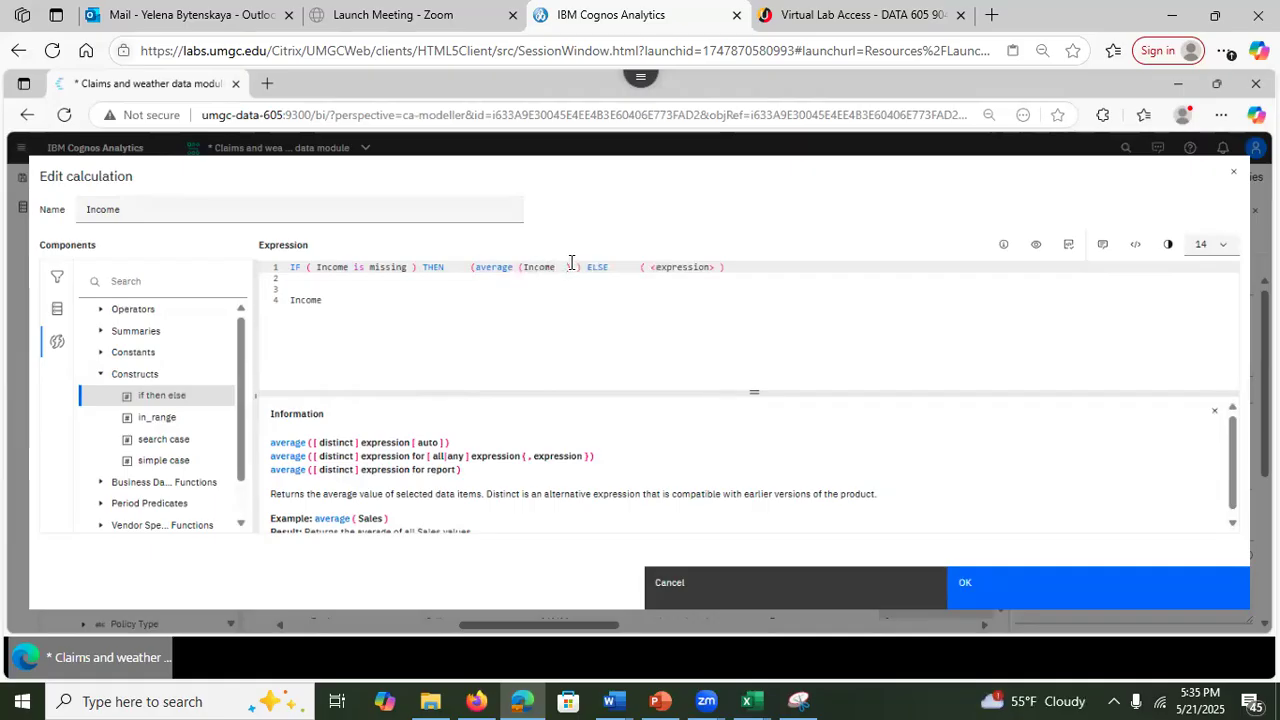
key("Home")
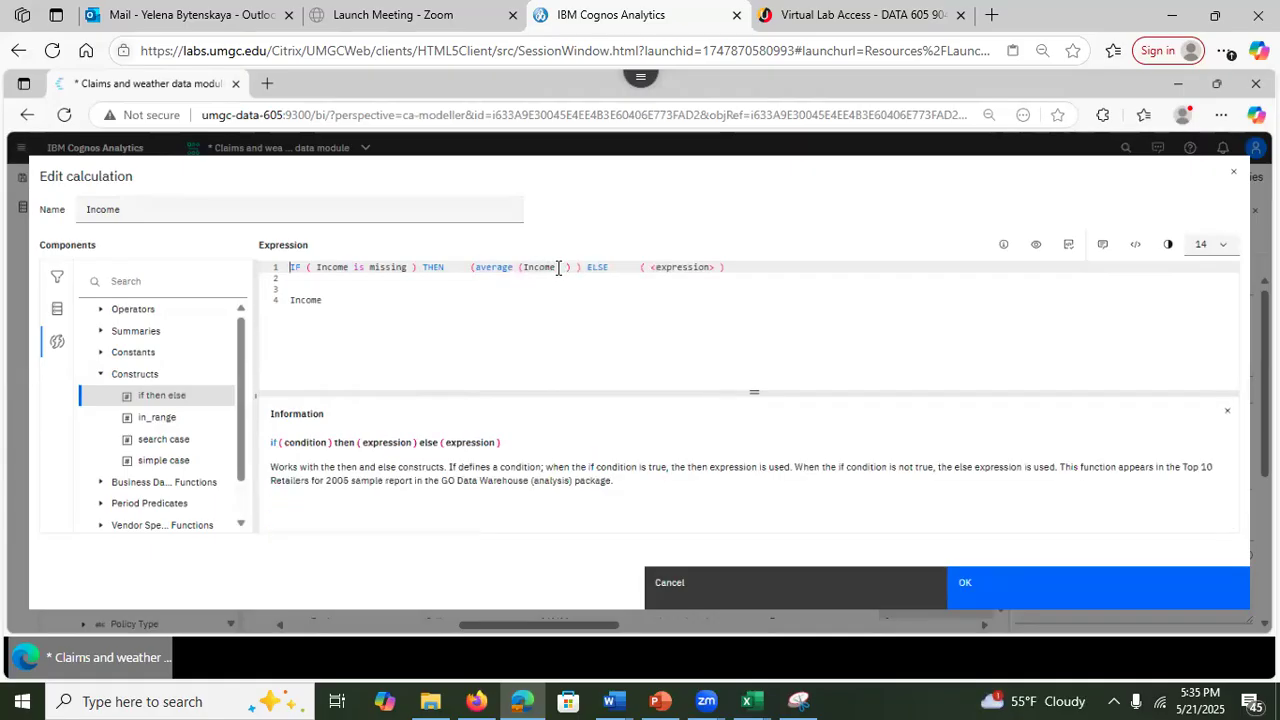
Step: Tidy the spacing inside the average function and replace the ELSE expression placeholder with Income
left_click(567, 267)
key("BackSpace")
key("BackSpace")
left_click_drag(640, 267, 706, 267)
key("ctrl+v")
Step: Delete the leftover Income reference and the empty lines below the IF statement
left_click(358, 306)
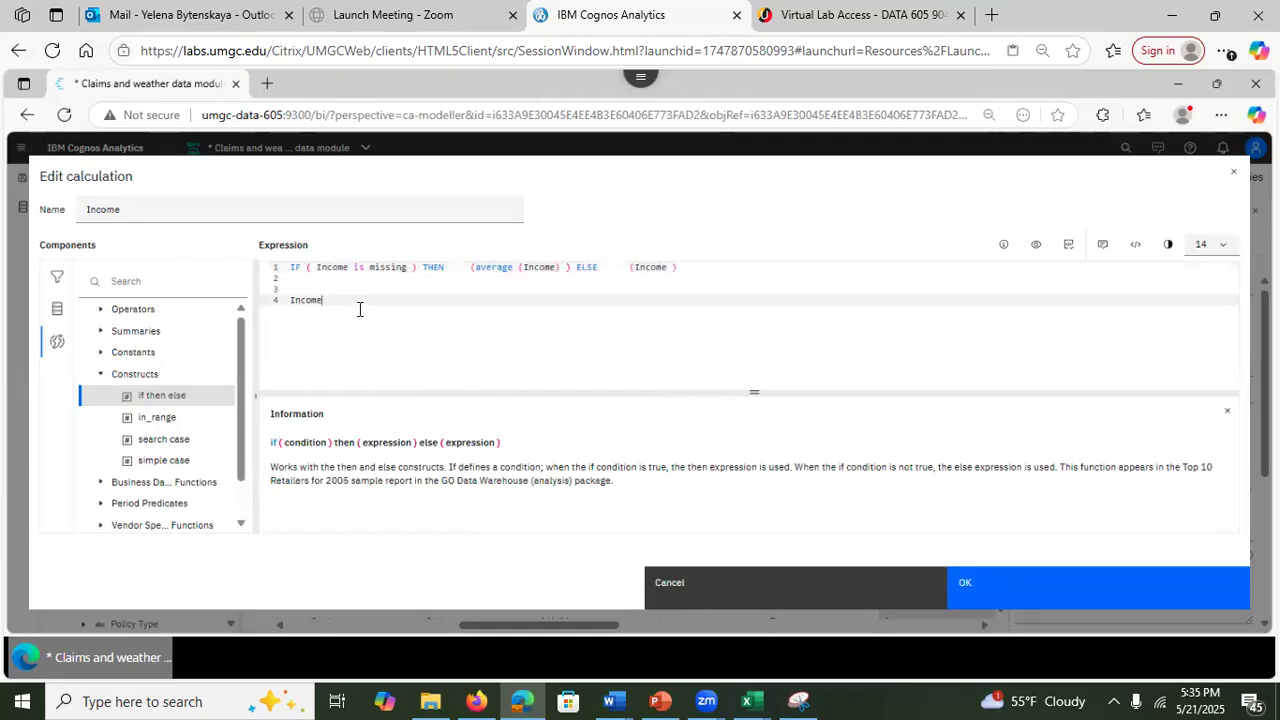
key("BackSpace")
key("BackSpace")
key("BackSpace")
key("BackSpace")
key("BackSpace")
key("BackSpace")
key("BackSpace")
key("BackSpace")
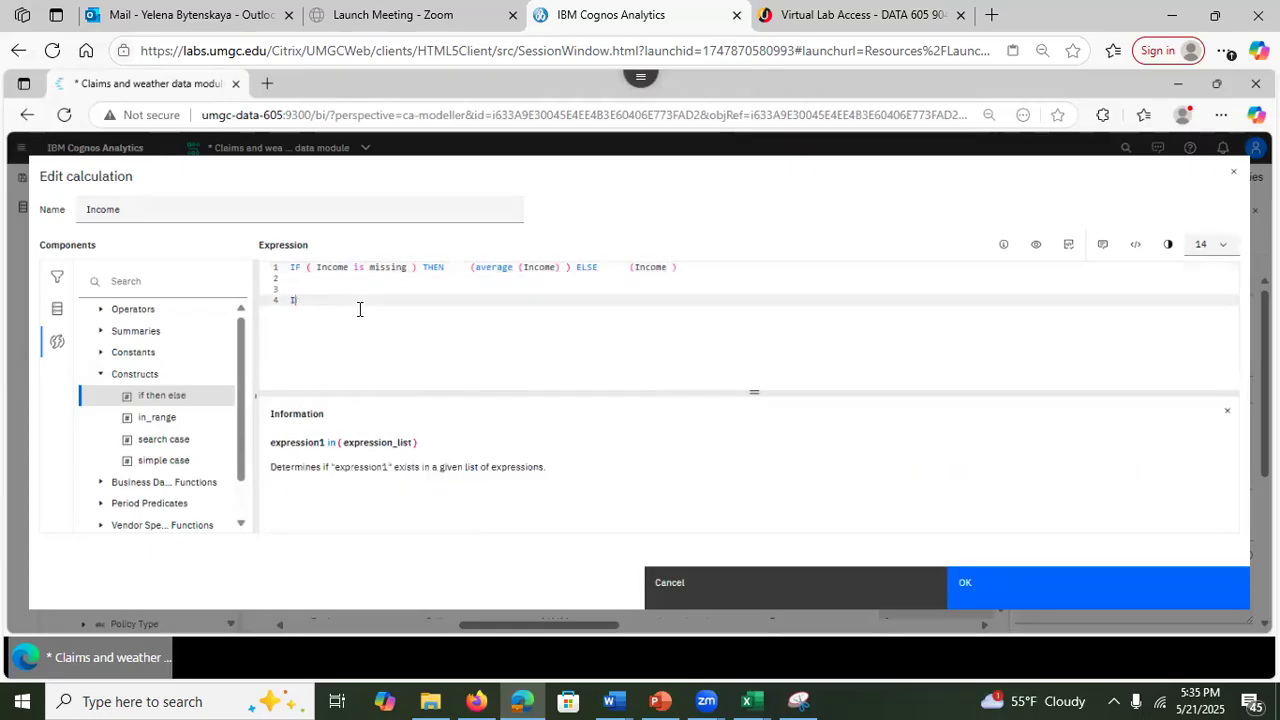
key("BackSpace")
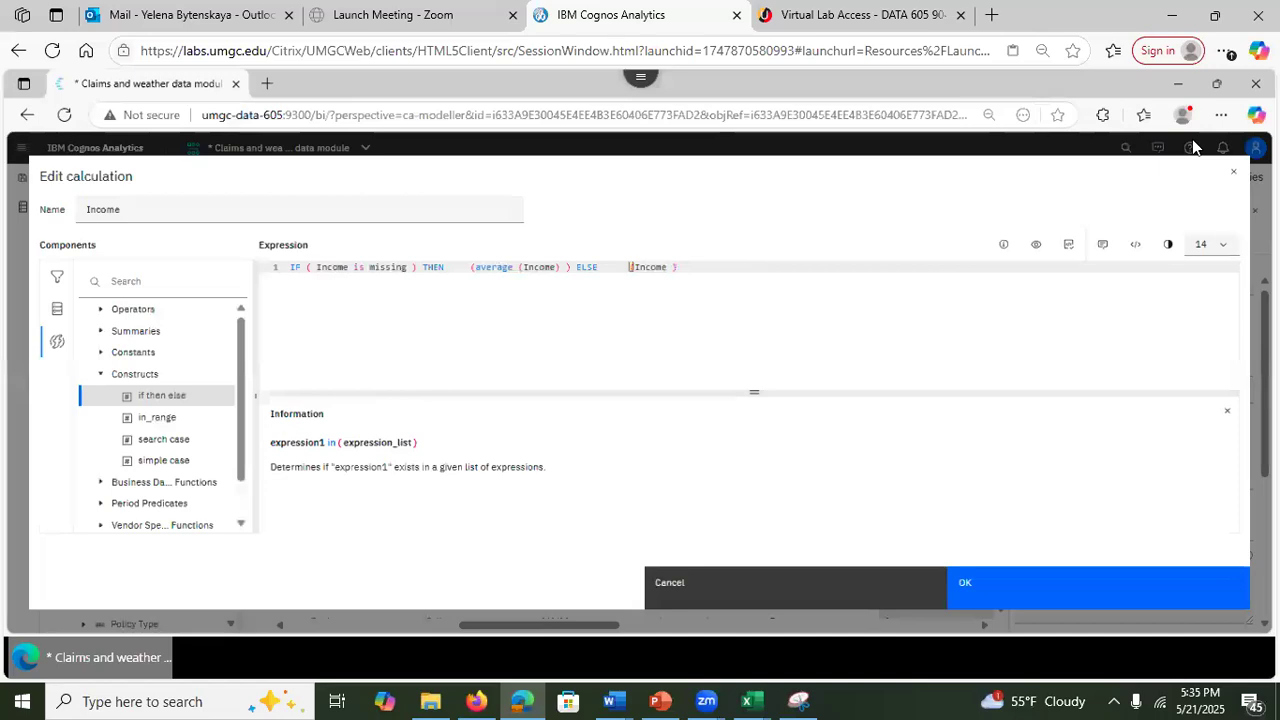
Step: Validate and format the Income expression, and save the accepted calculation in the data module
left_click(1066, 246)
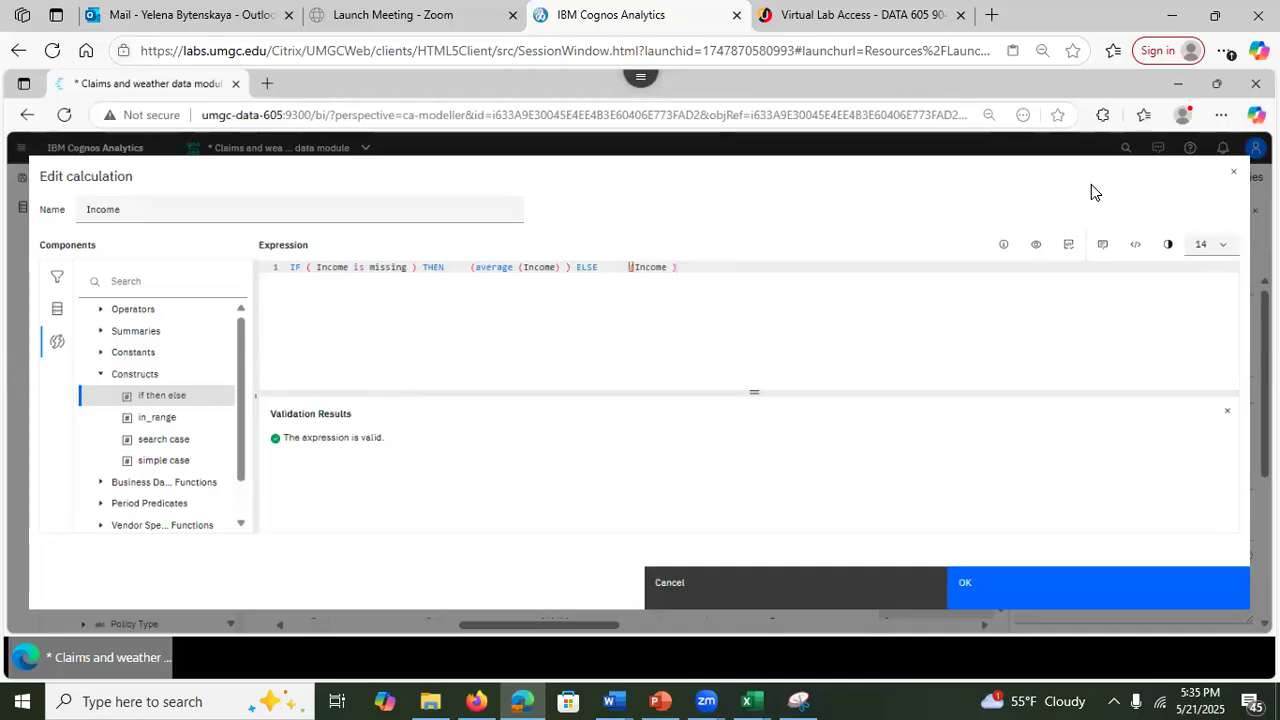
left_click(1136, 257)
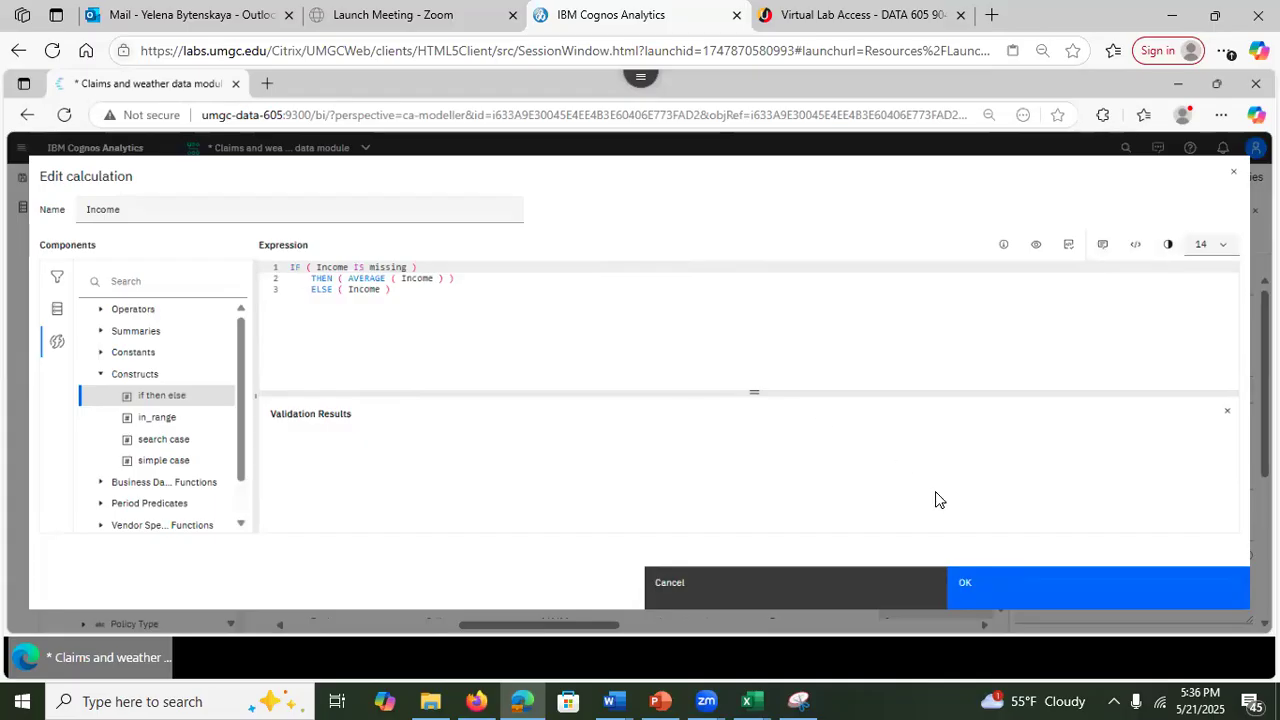
left_click(986, 585)
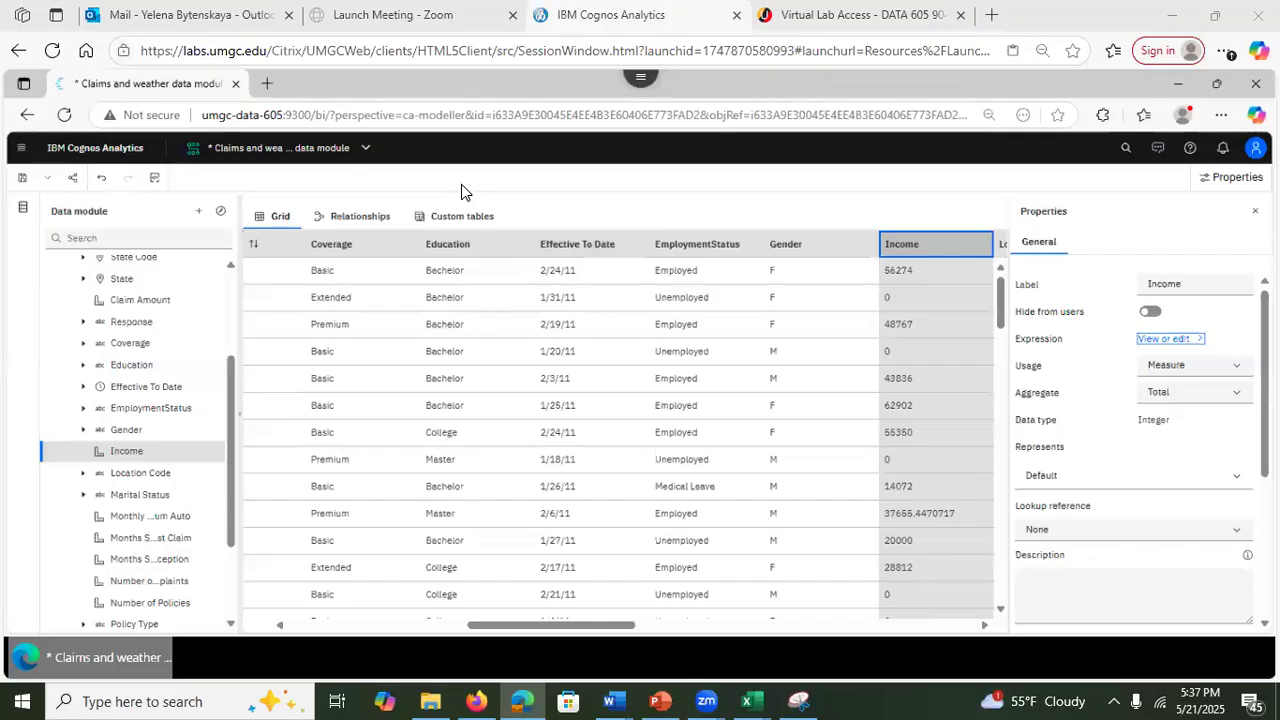
left_click(24, 180)
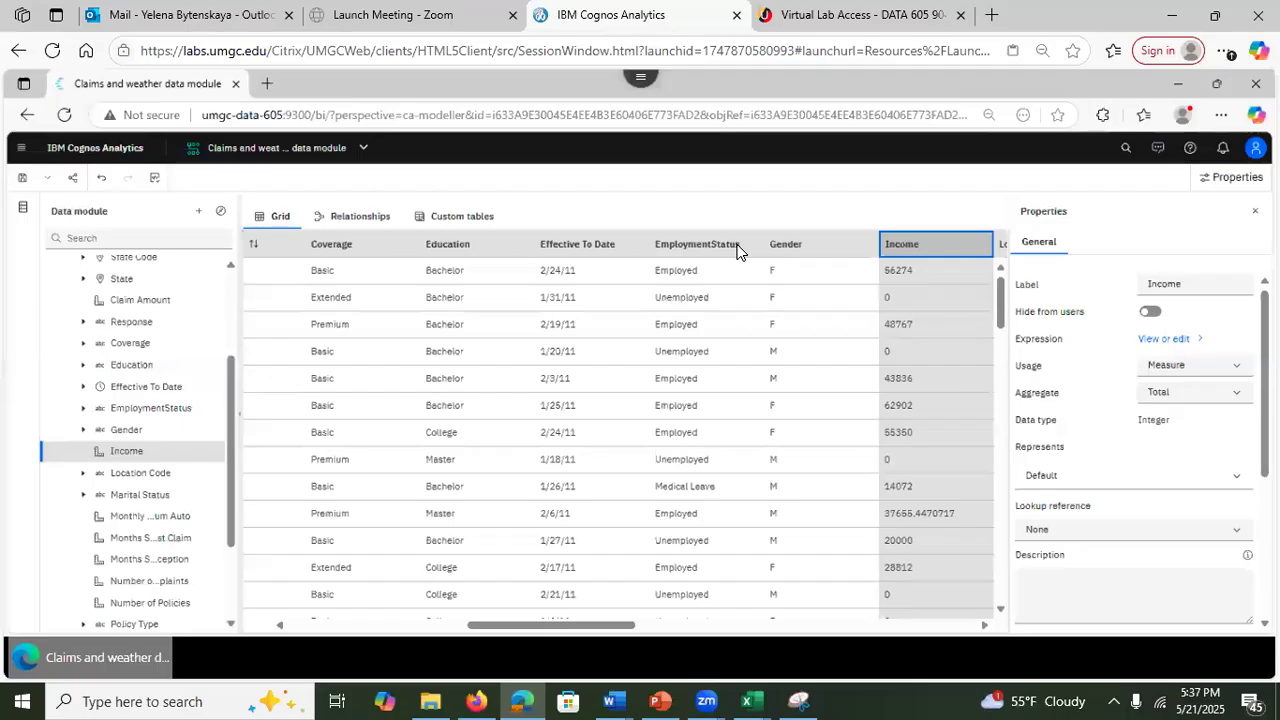
Step: Switch to the PowerPoint presentation to review the missing income example and the Calculation slide 24, and return to Cognos Analytics
left_click(659, 700)
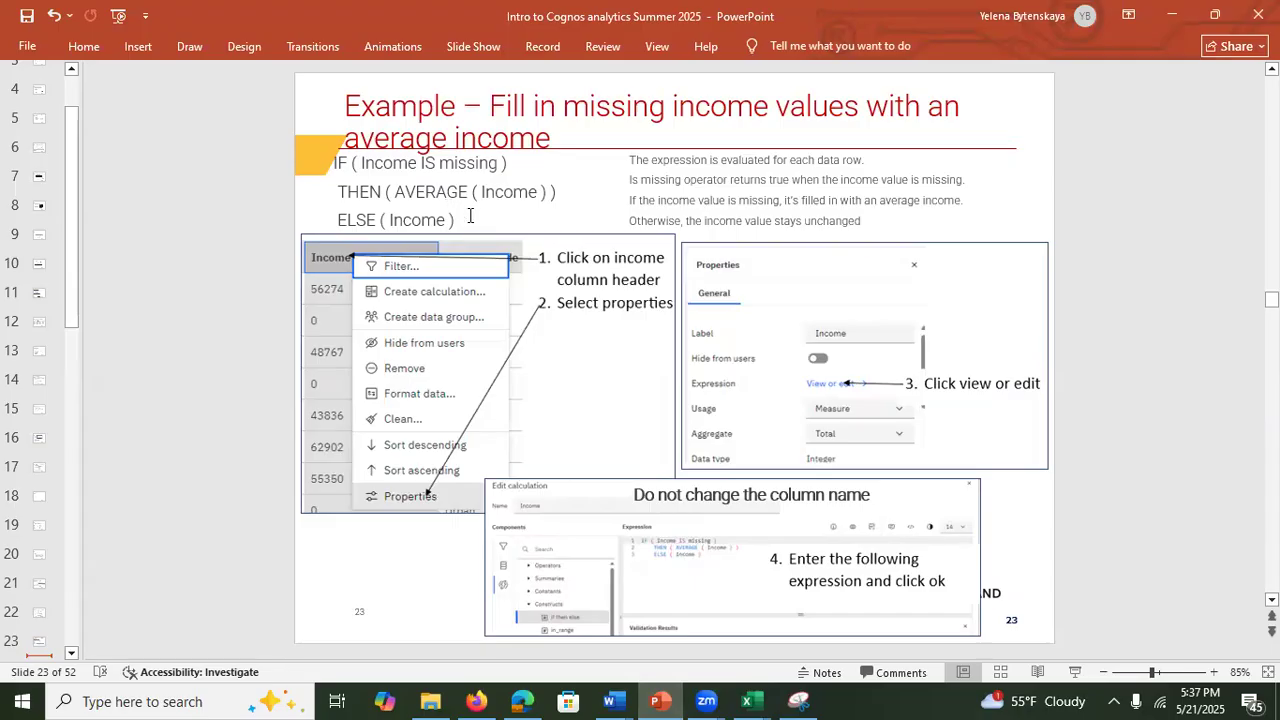
left_click(452, 218)
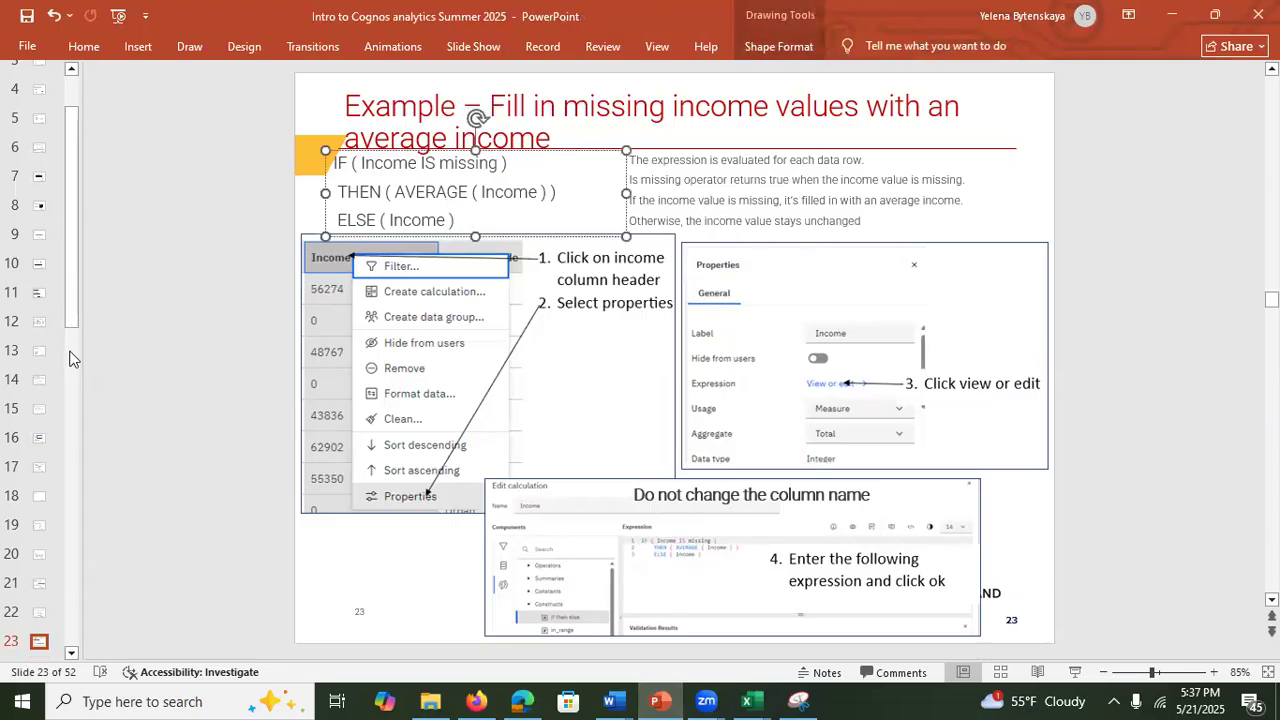
left_click_drag(72, 335, 71, 375)
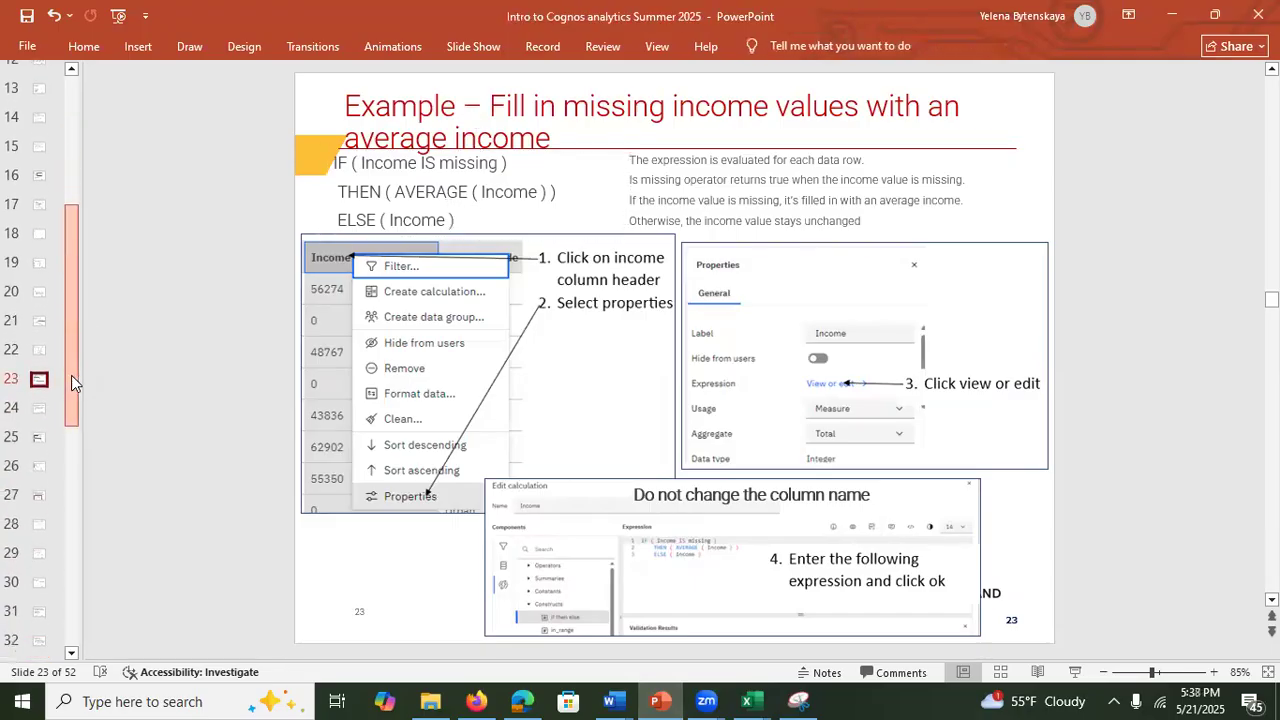
left_click(39, 405)
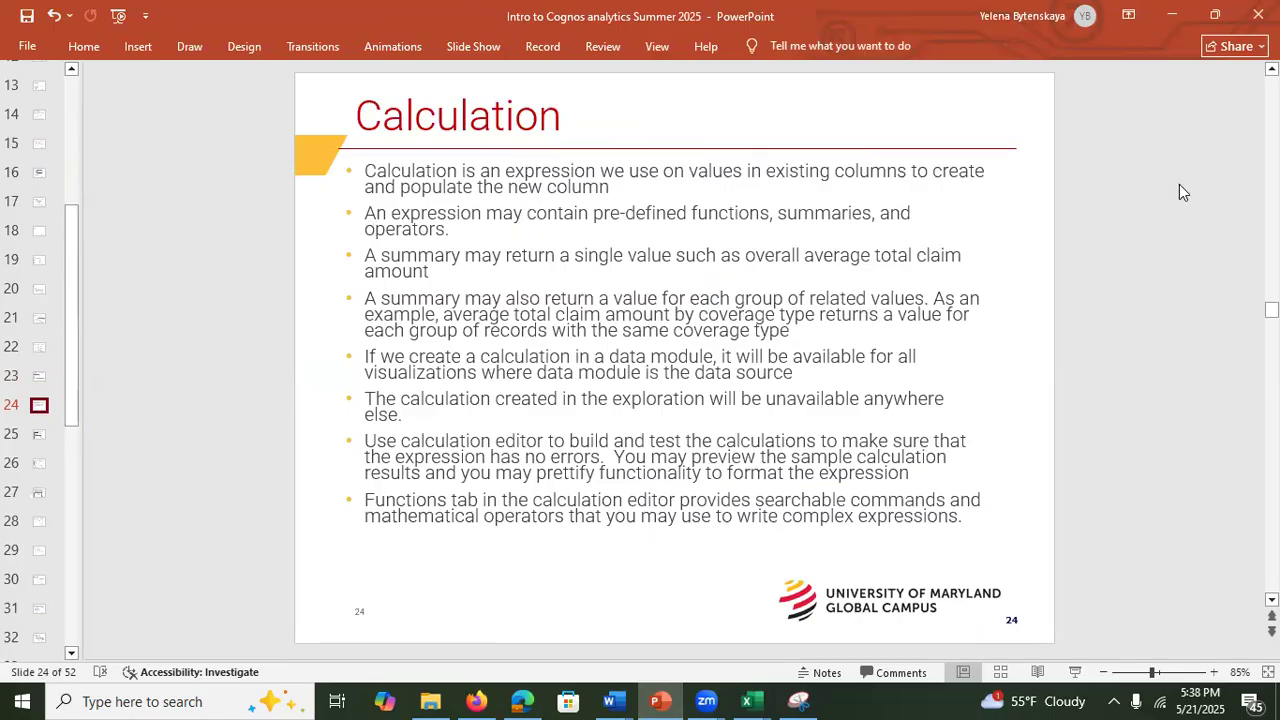
left_click(1172, 15)
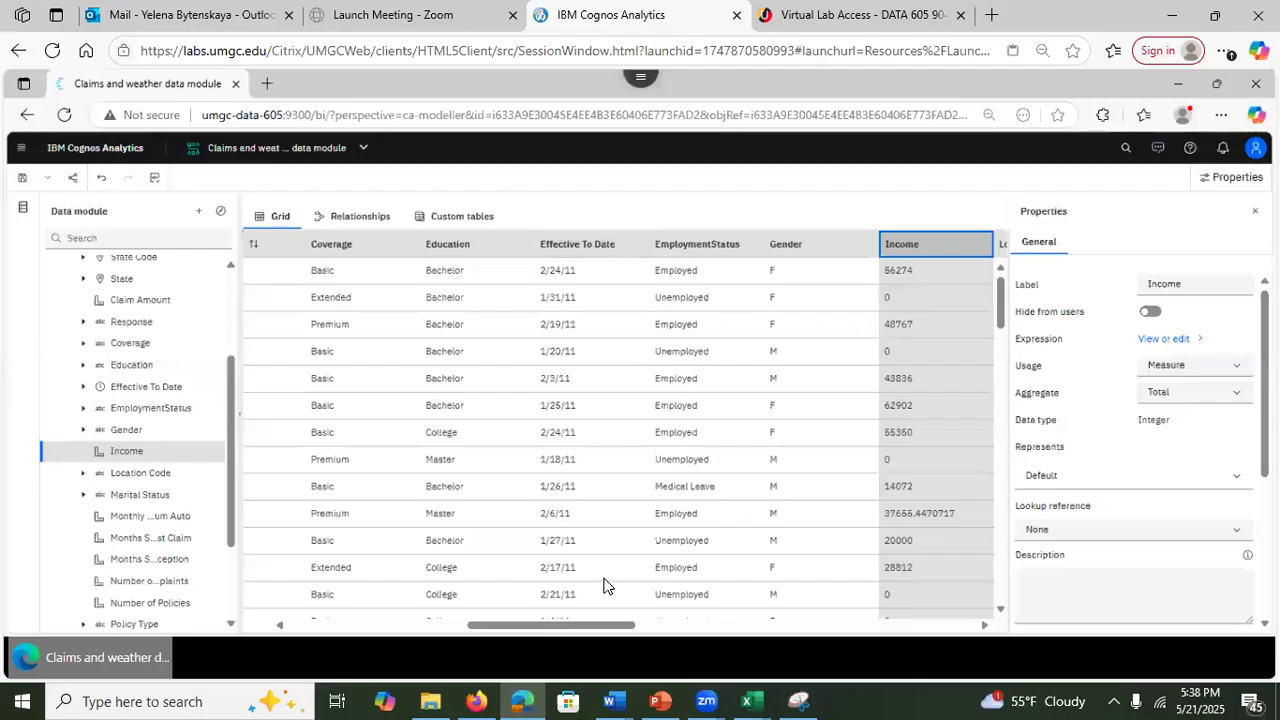
Step: Start a new calculation on the Monthly Premium Auto column and open it in the full calculation editor
left_click_drag(509, 627, 701, 639)
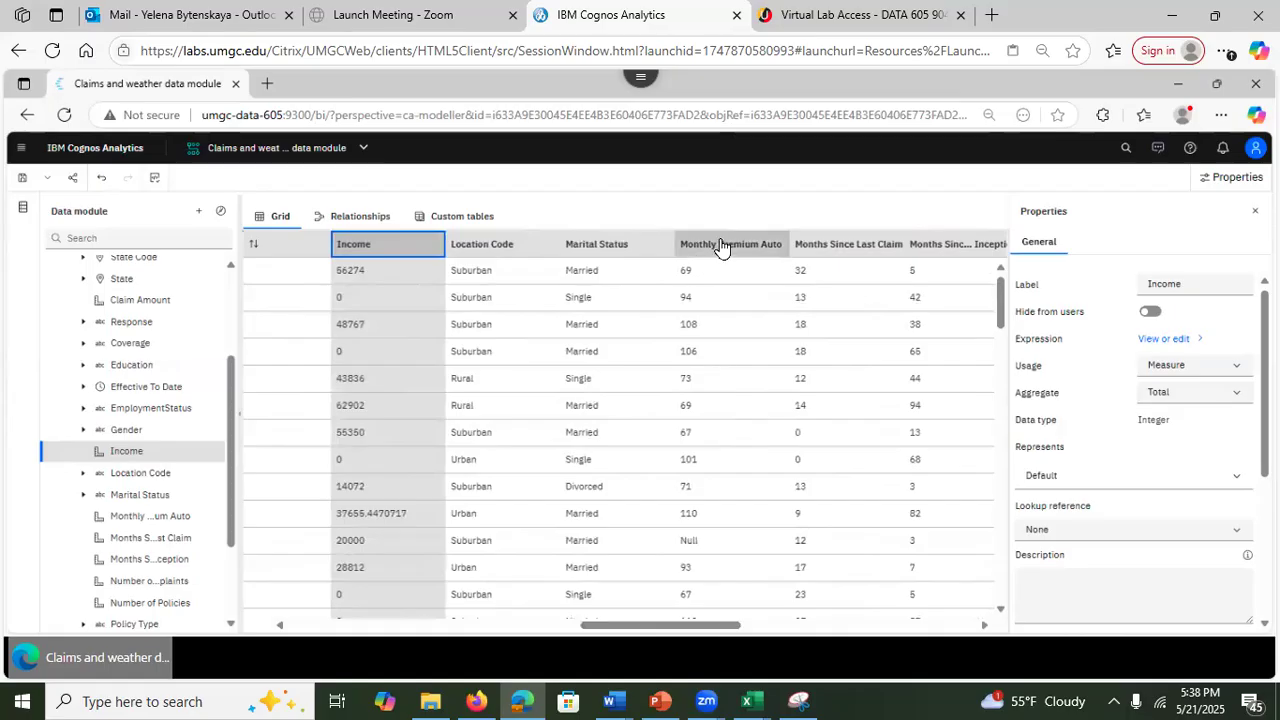
left_click(716, 248)
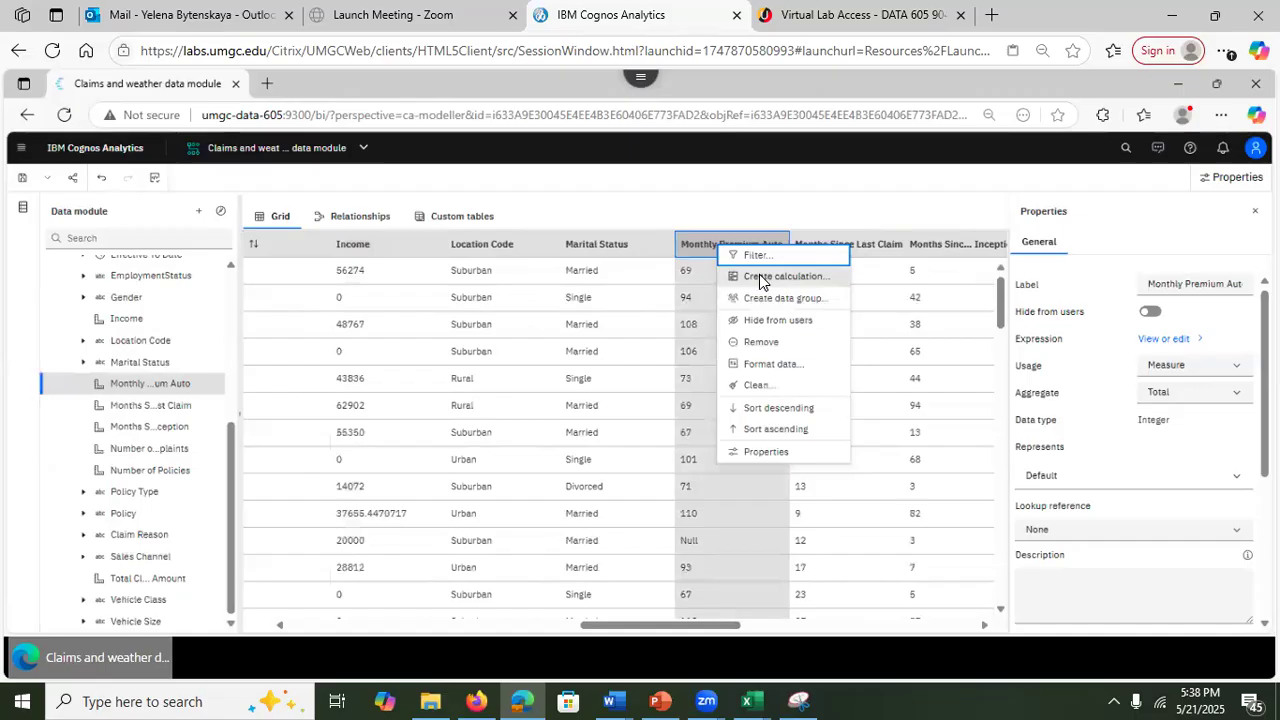
left_click(759, 276)
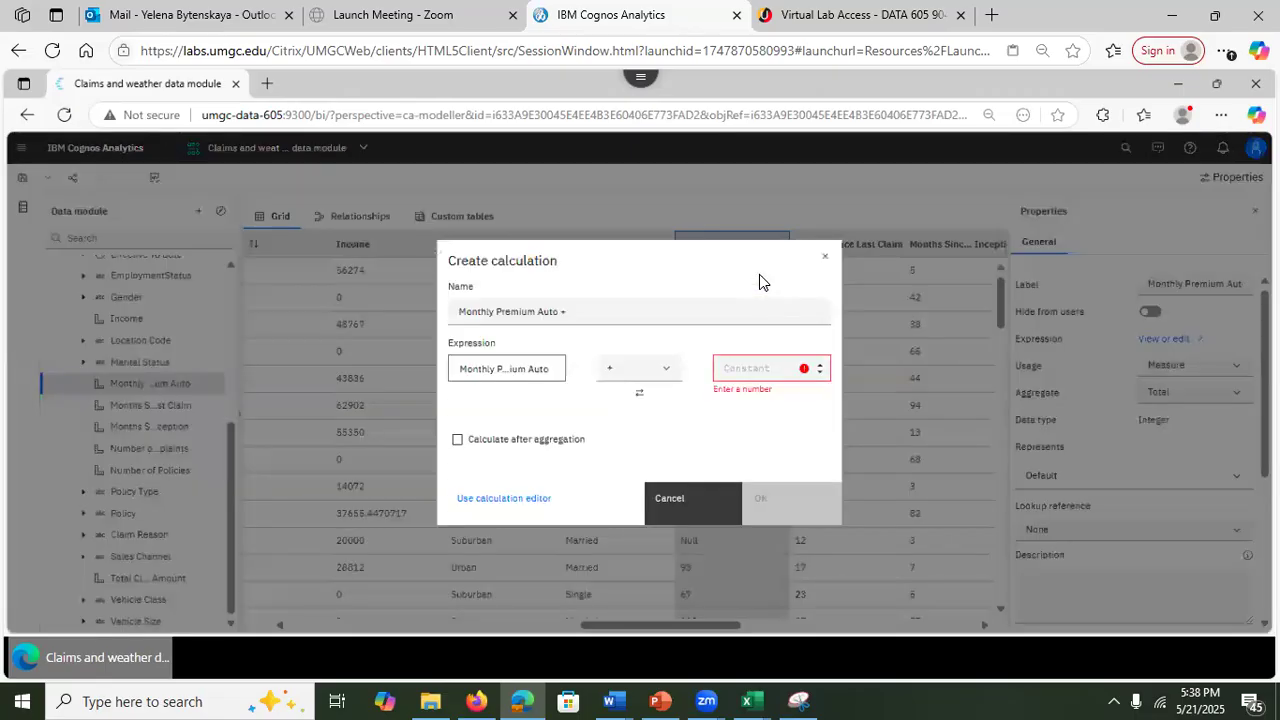
left_click(503, 500)
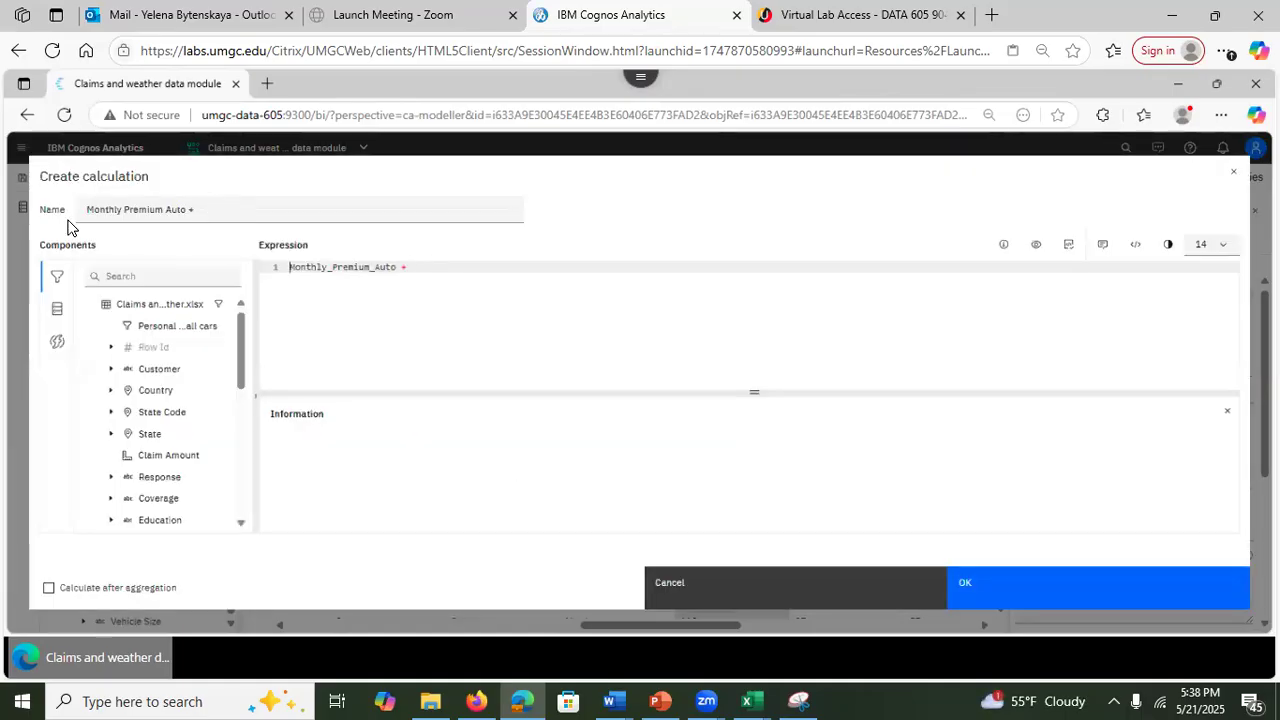
Step: Name the new calculation Annual Premium Auto
left_click_drag(123, 210, 71, 213)
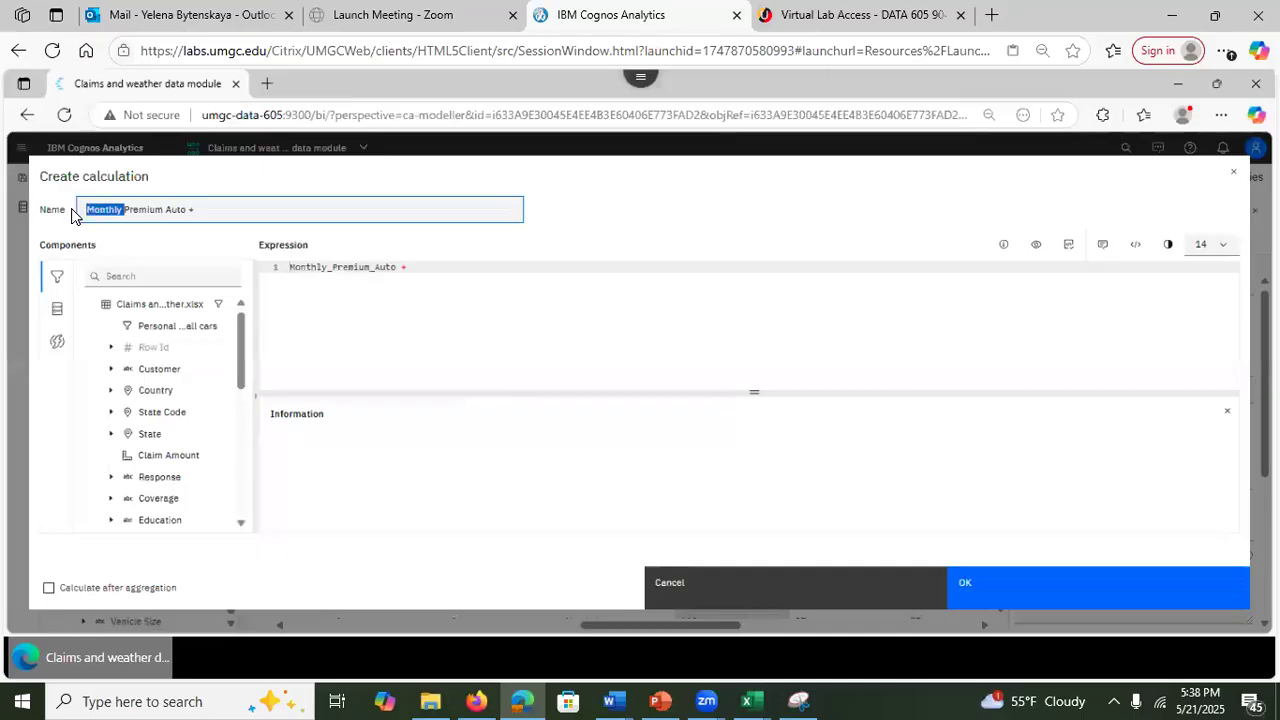
type("Annyyu")
key("BackSpace")
key("BackSpace")
key("BackSpace")
type("ual")
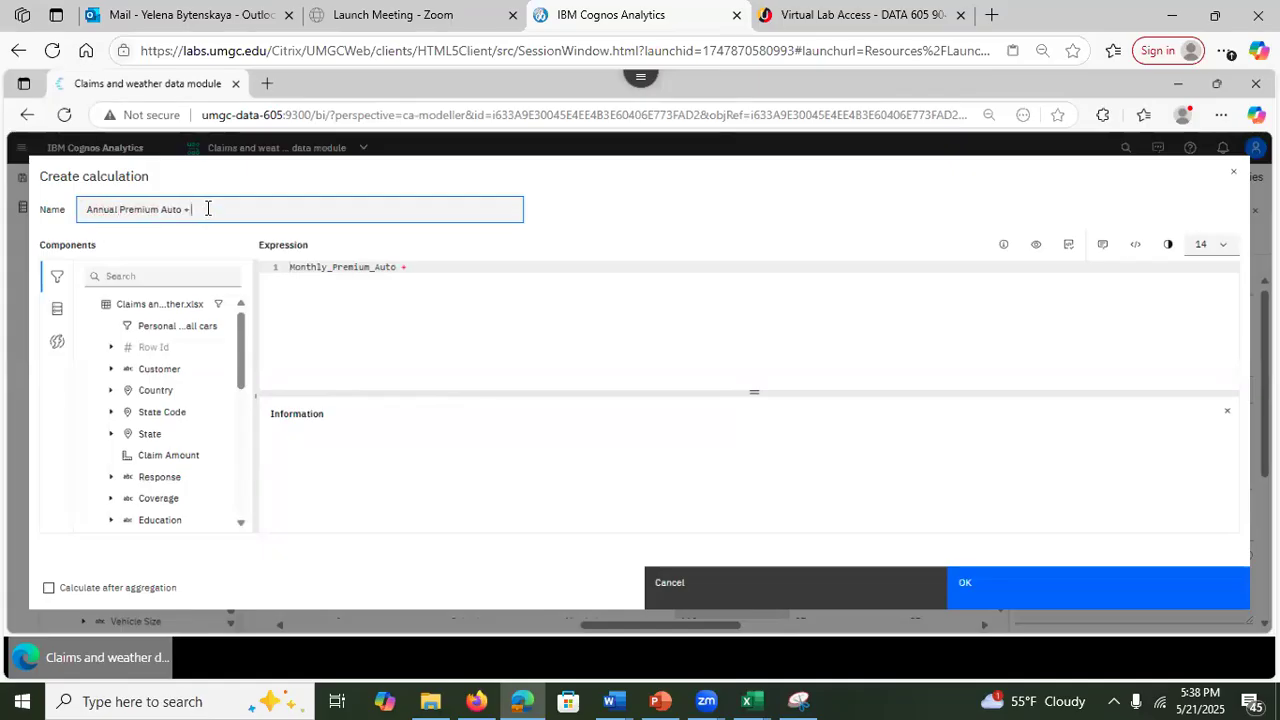
key("BackSpace")
key("BackSpace")
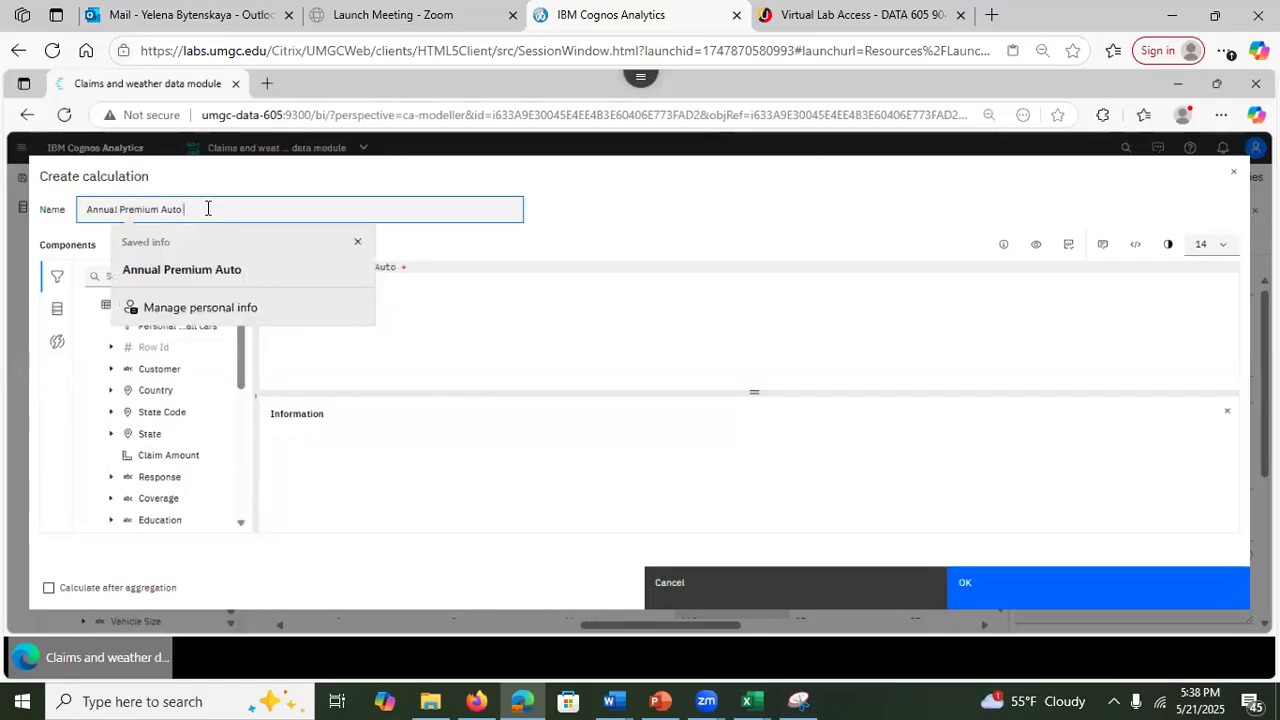
Step: Set the expression to Monthly_Premium_Auto *12, validate it and accept the calculation
left_click(416, 266)
key("BackSpace")
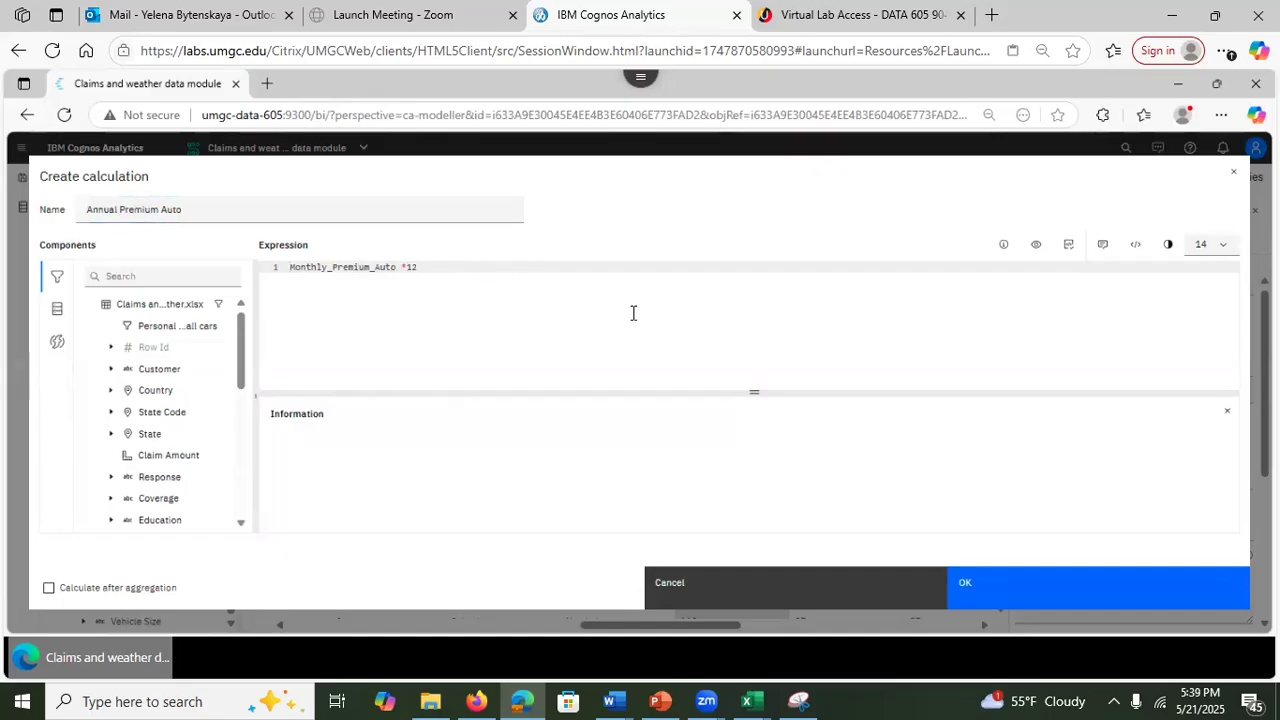
left_click(1068, 244)
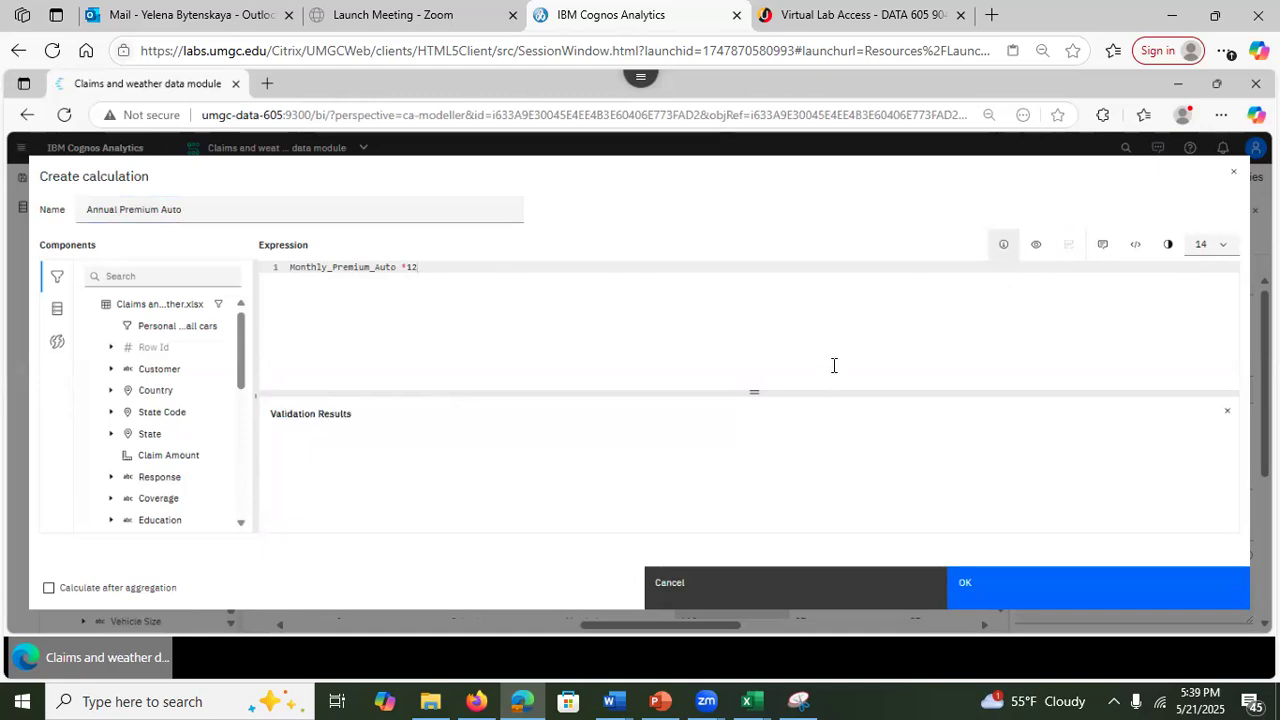
left_click(985, 582)
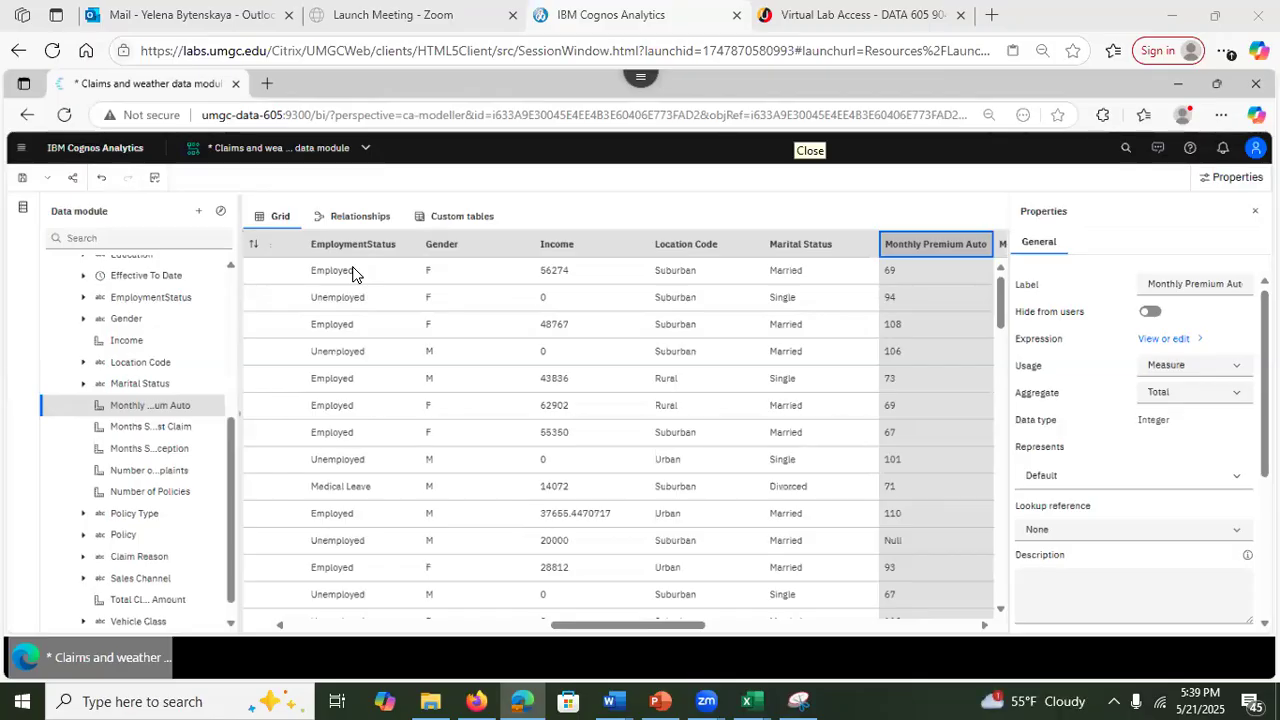
Step: Switch to the PowerPoint presentation to review slide 25 on creating an embedded calculation, and return to Cognos Analytics
left_click(659, 699)
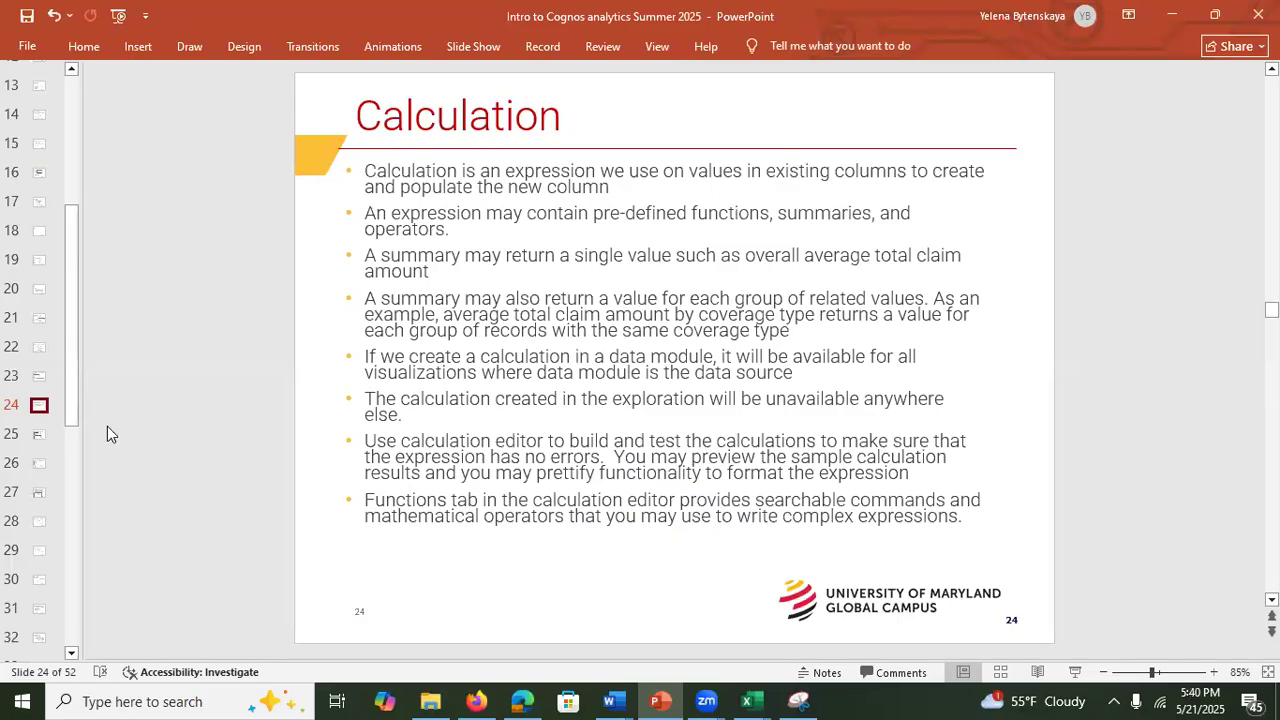
left_click(38, 437)
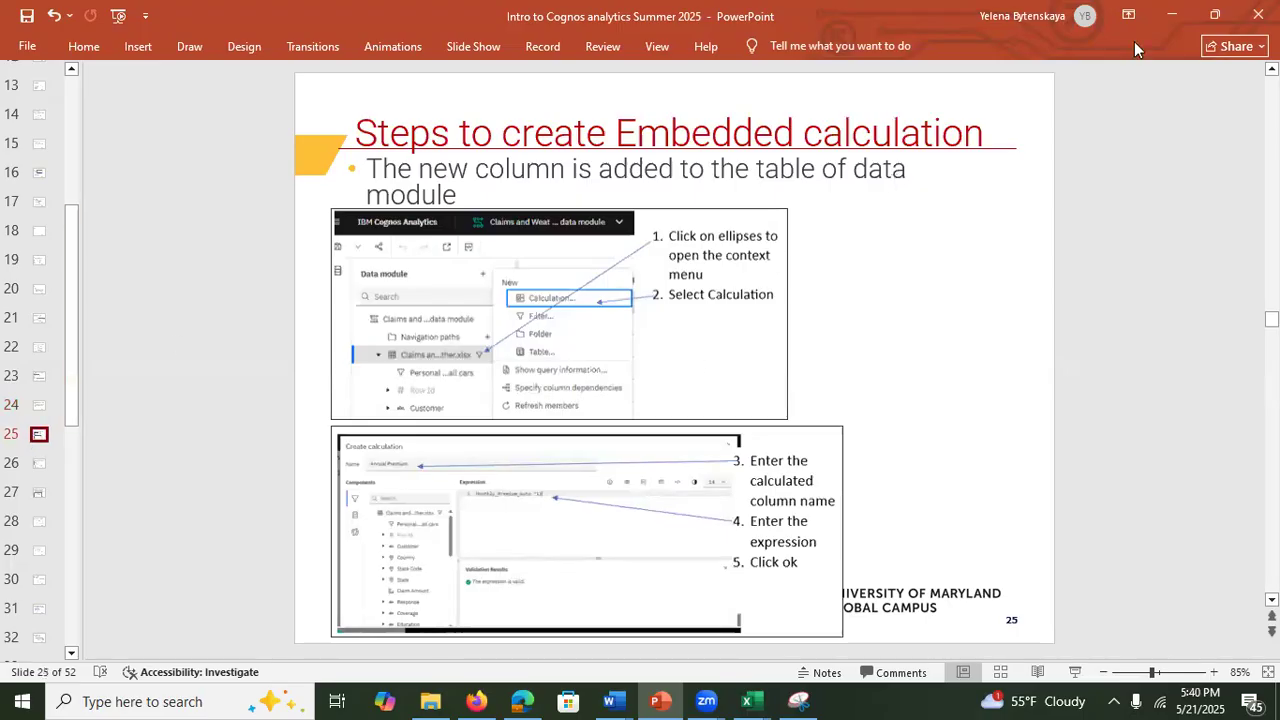
left_click(1171, 16)
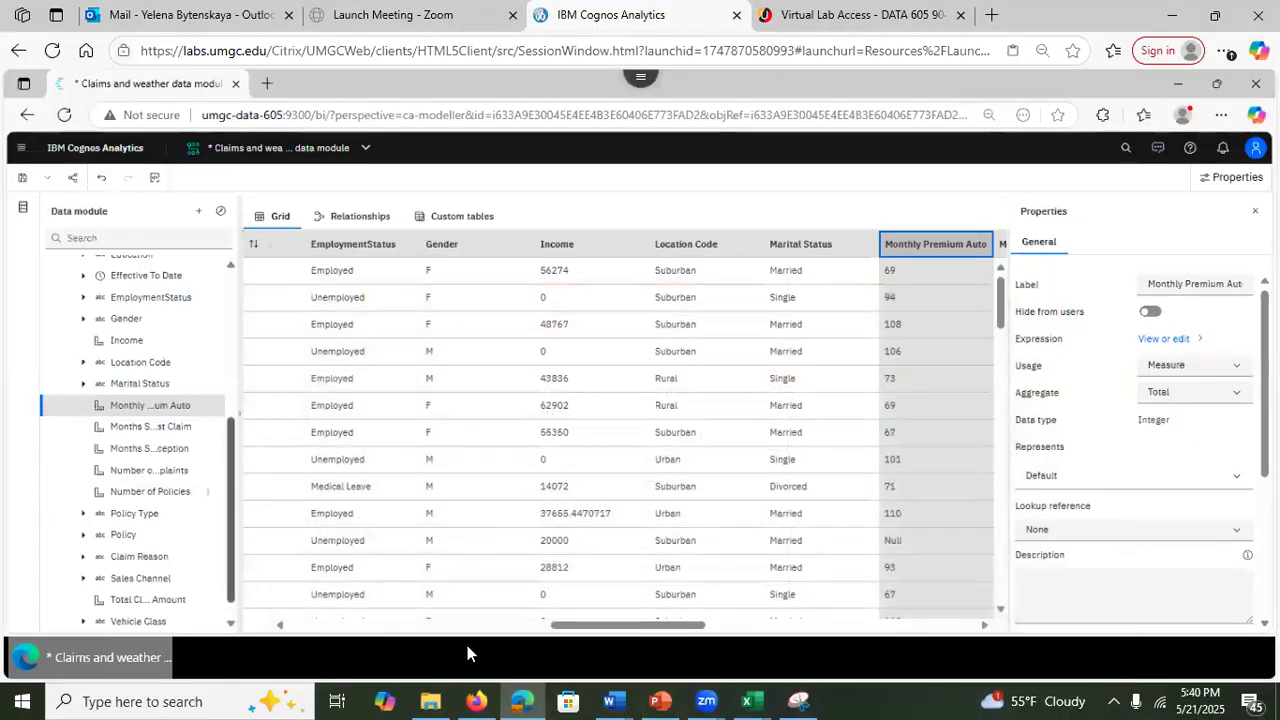
Step: Review the Annual Premium Auto column in the grid and start a standalone calculation on the data module's root node
left_click_drag(600, 625, 234, 626)
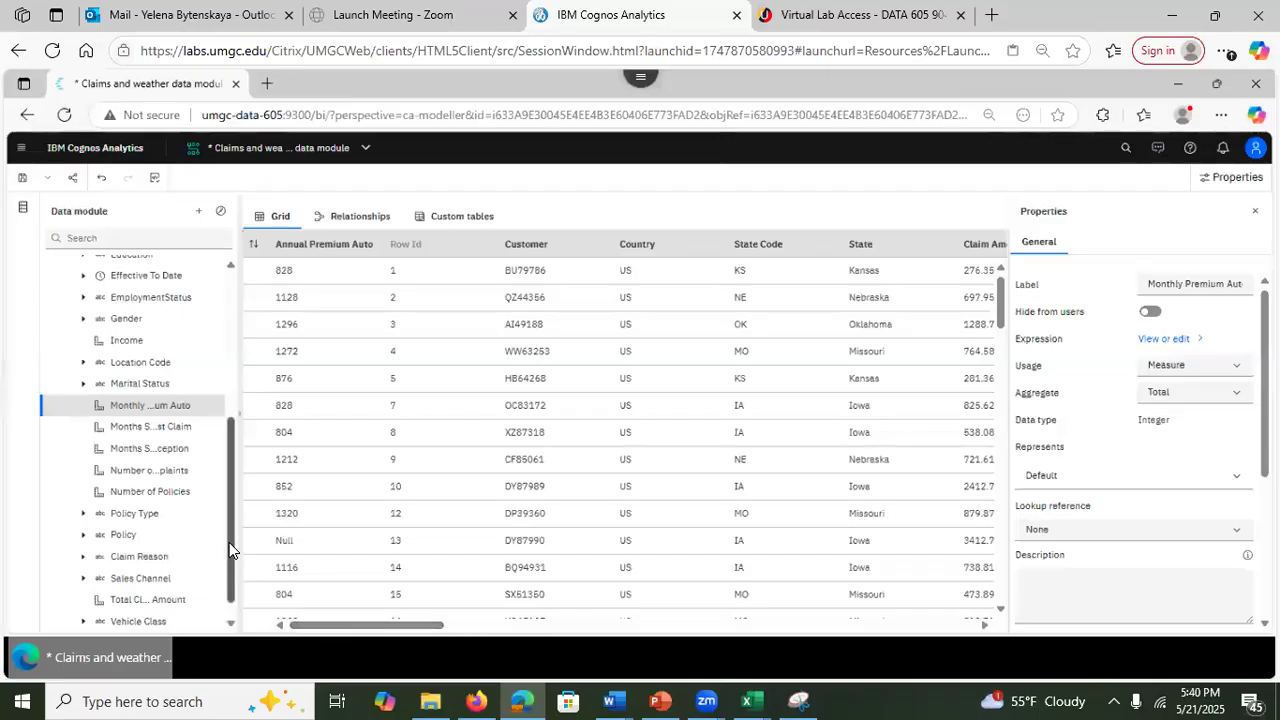
left_click_drag(227, 535, 231, 270)
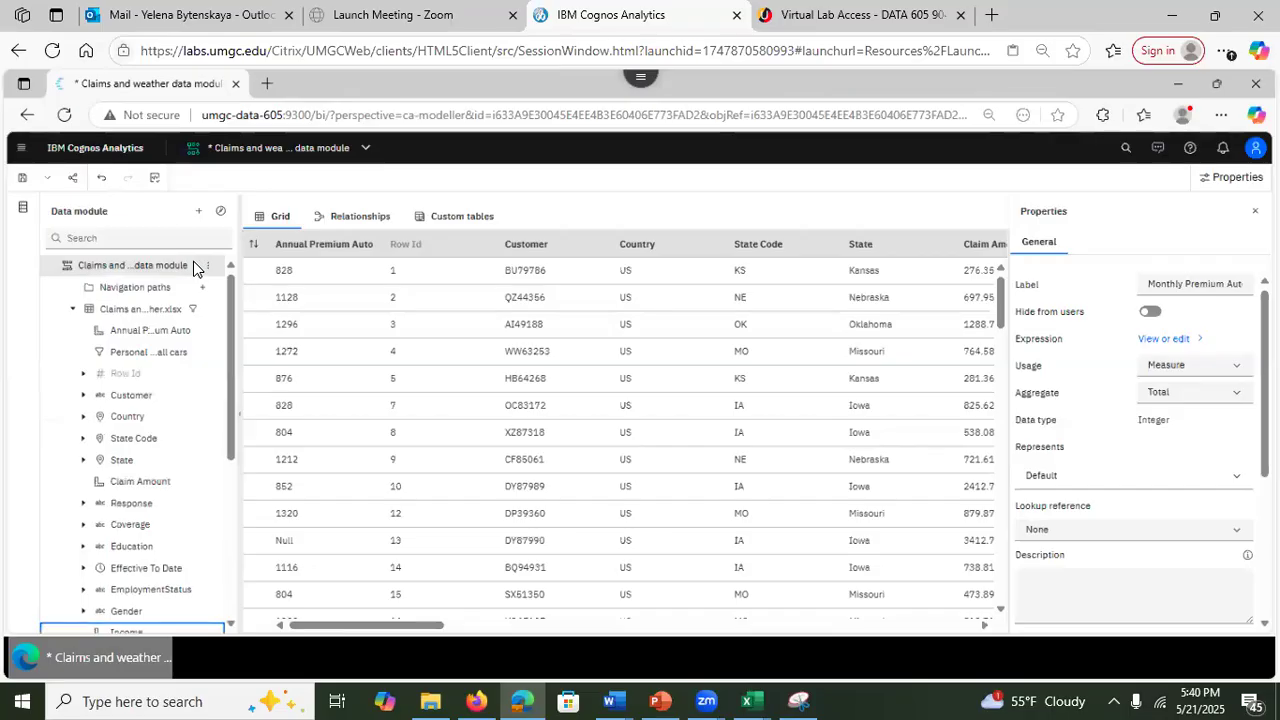
left_click(195, 267)
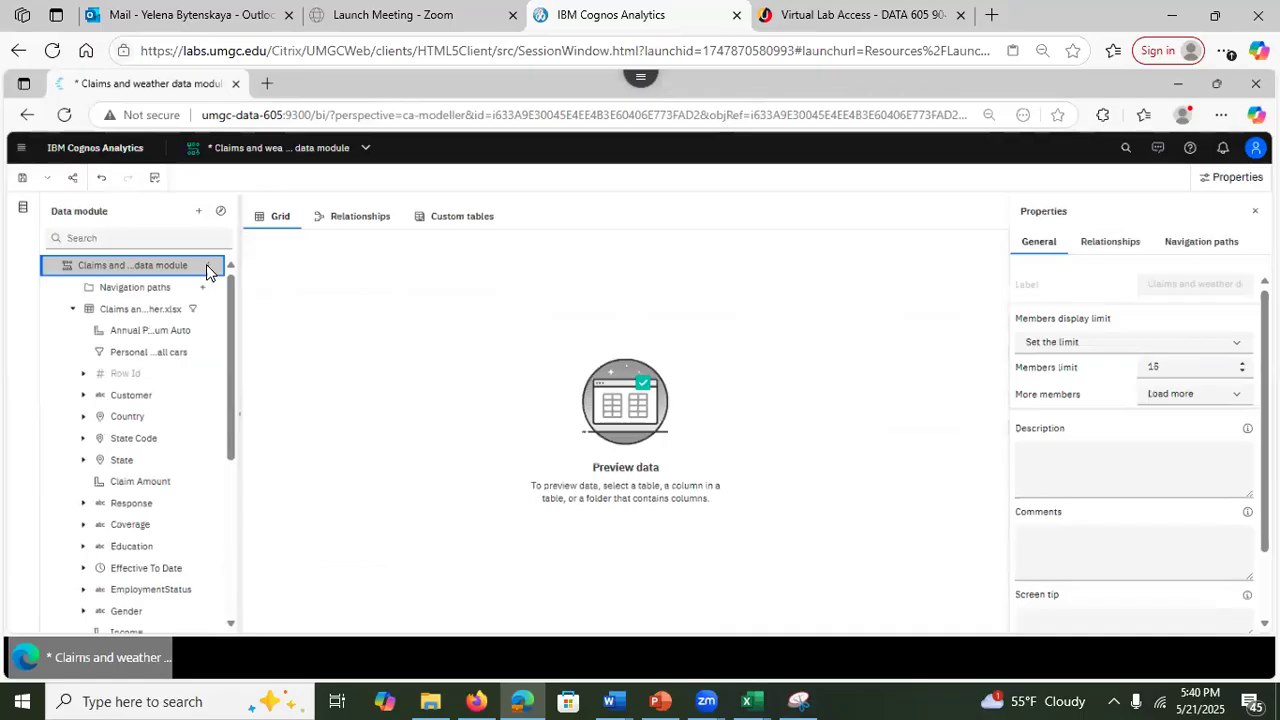
left_click(207, 266)
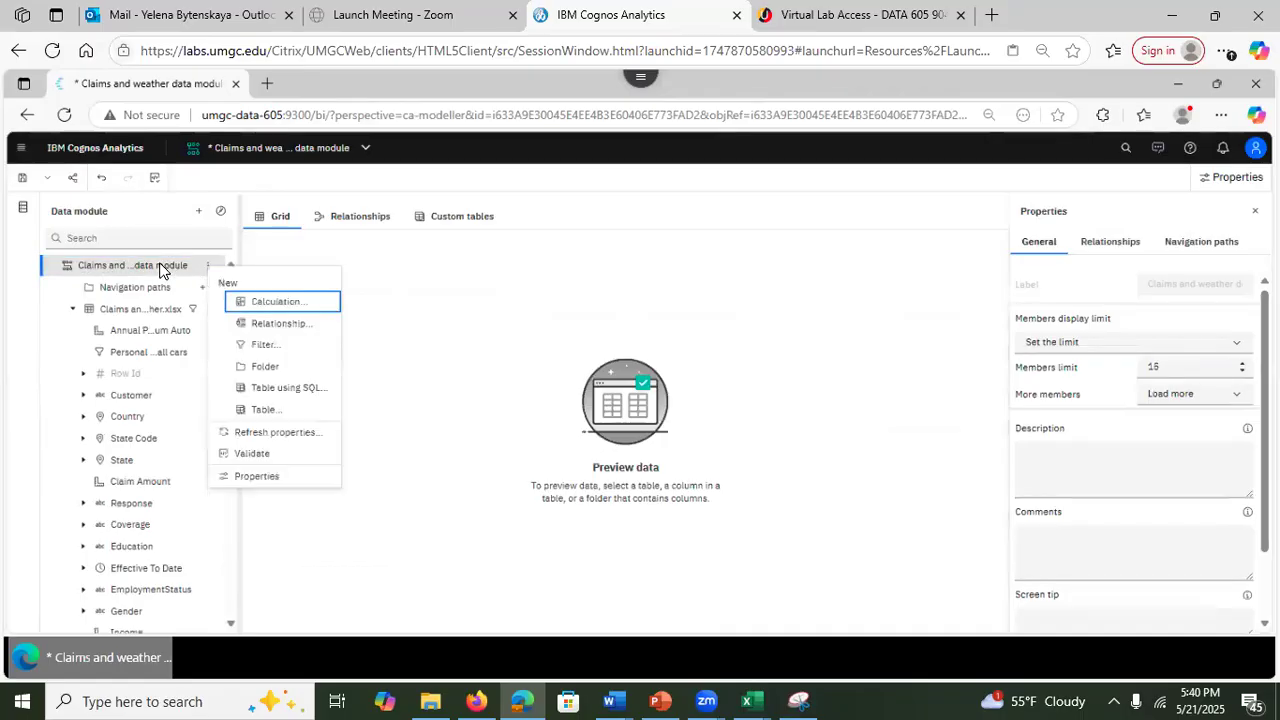
left_click(270, 301)
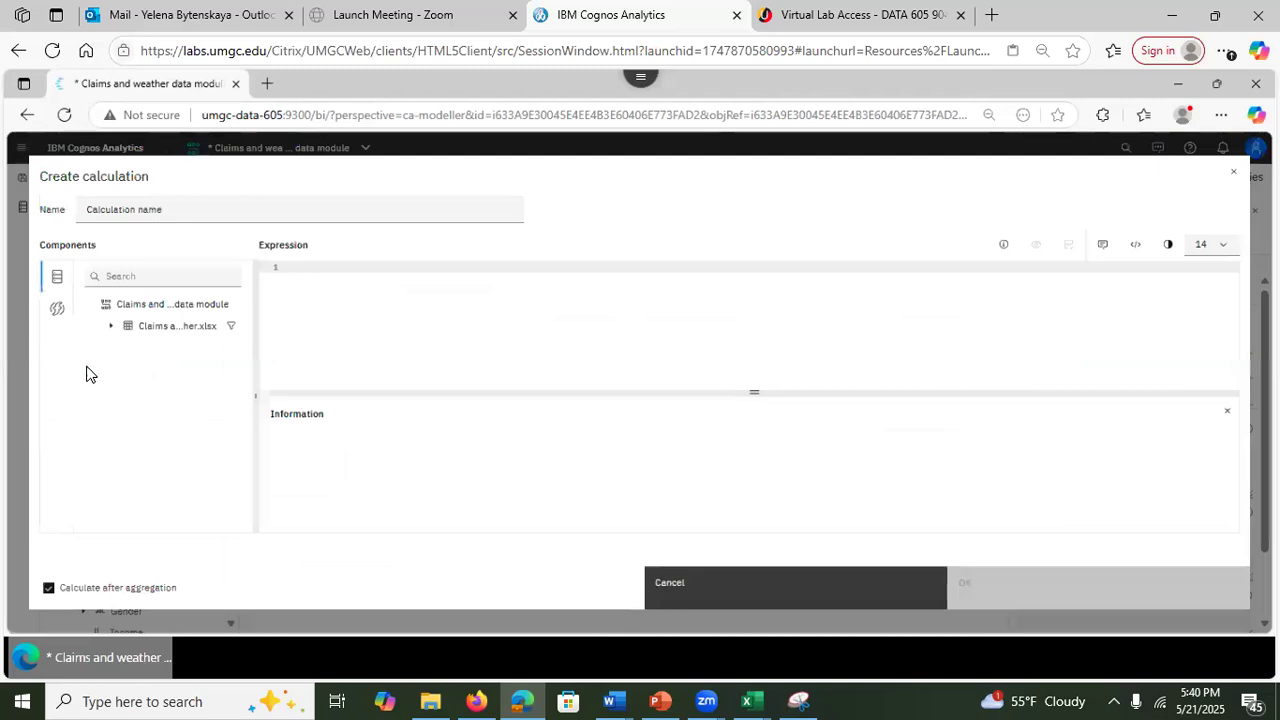
Step: Build an expression that applies the average function to the Income column of Claims and Weather.xlsx
left_click(332, 268)
type("a")
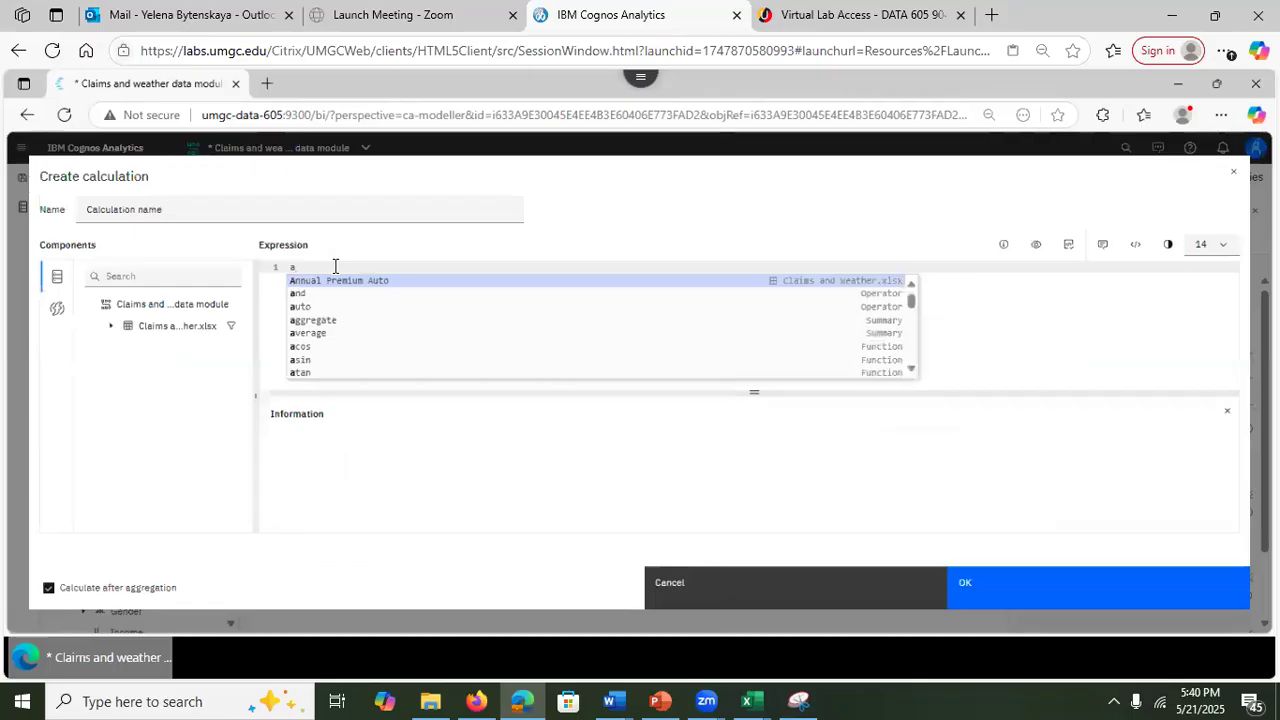
type("v")
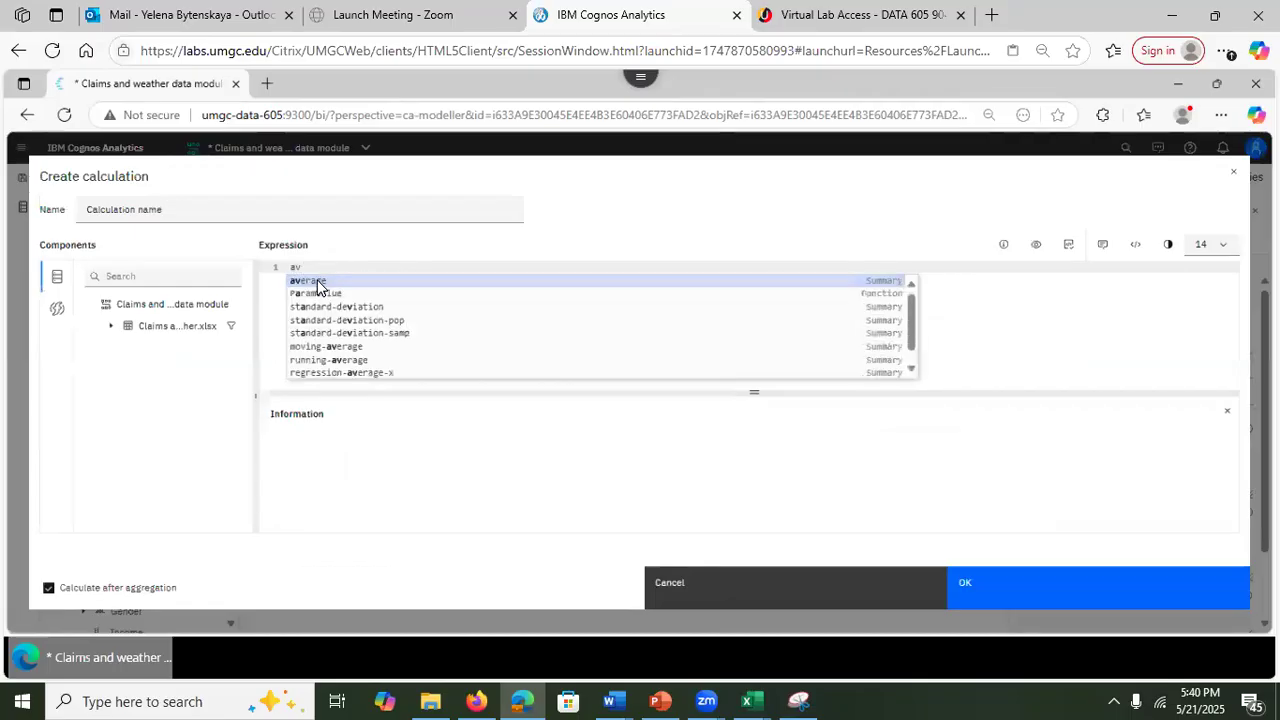
left_click(322, 281)
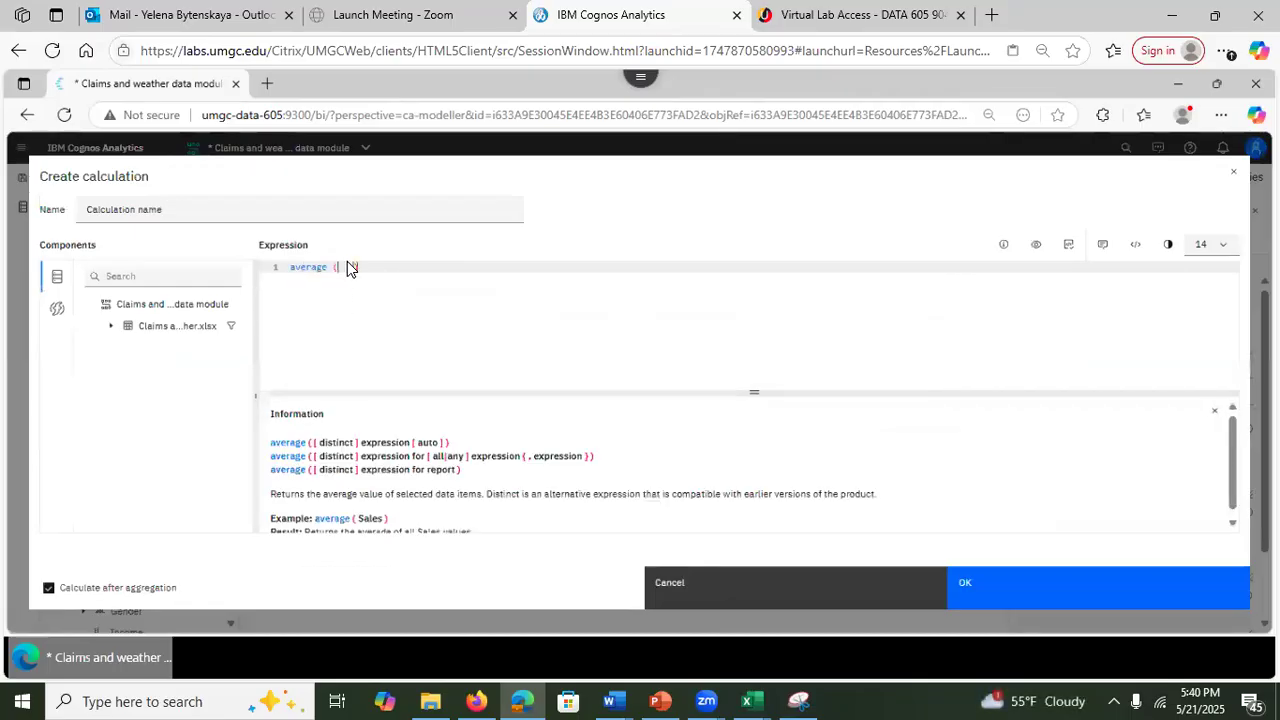
left_click(110, 328)
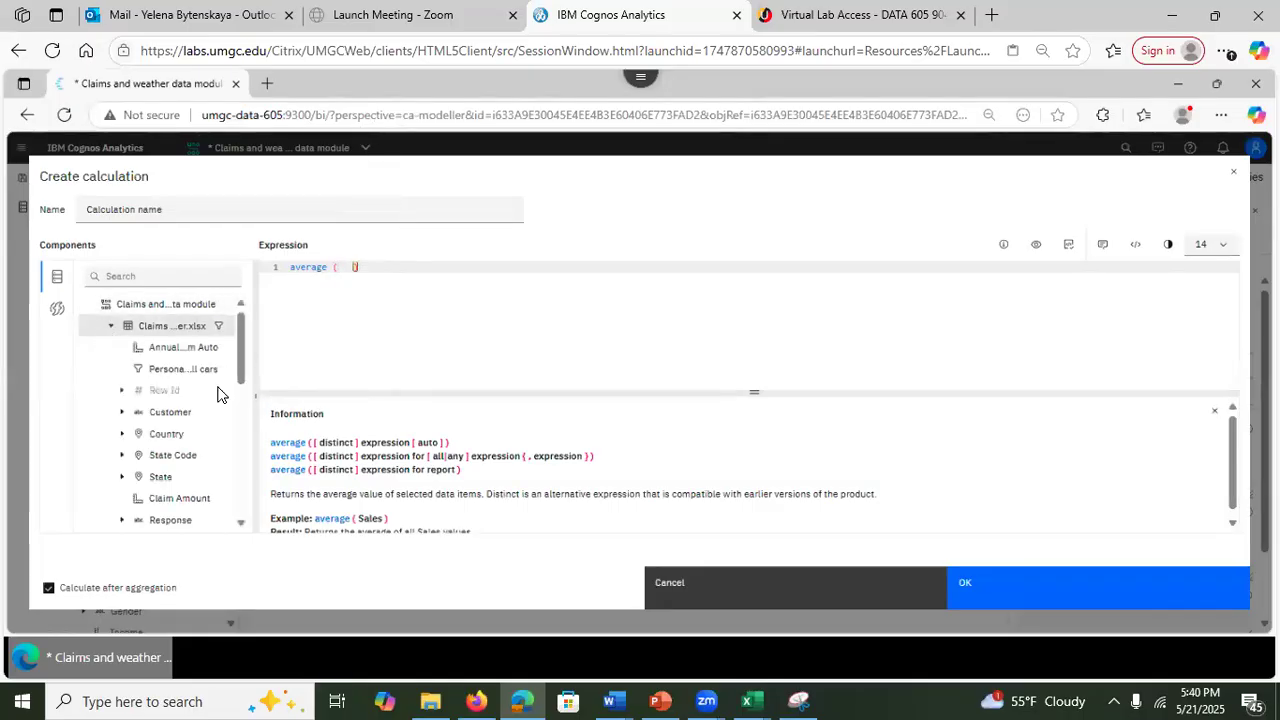
left_click_drag(238, 366, 338, 272)
left_click(361, 273)
left_click_drag(340, 264, 424, 278)
left_click(470, 276)
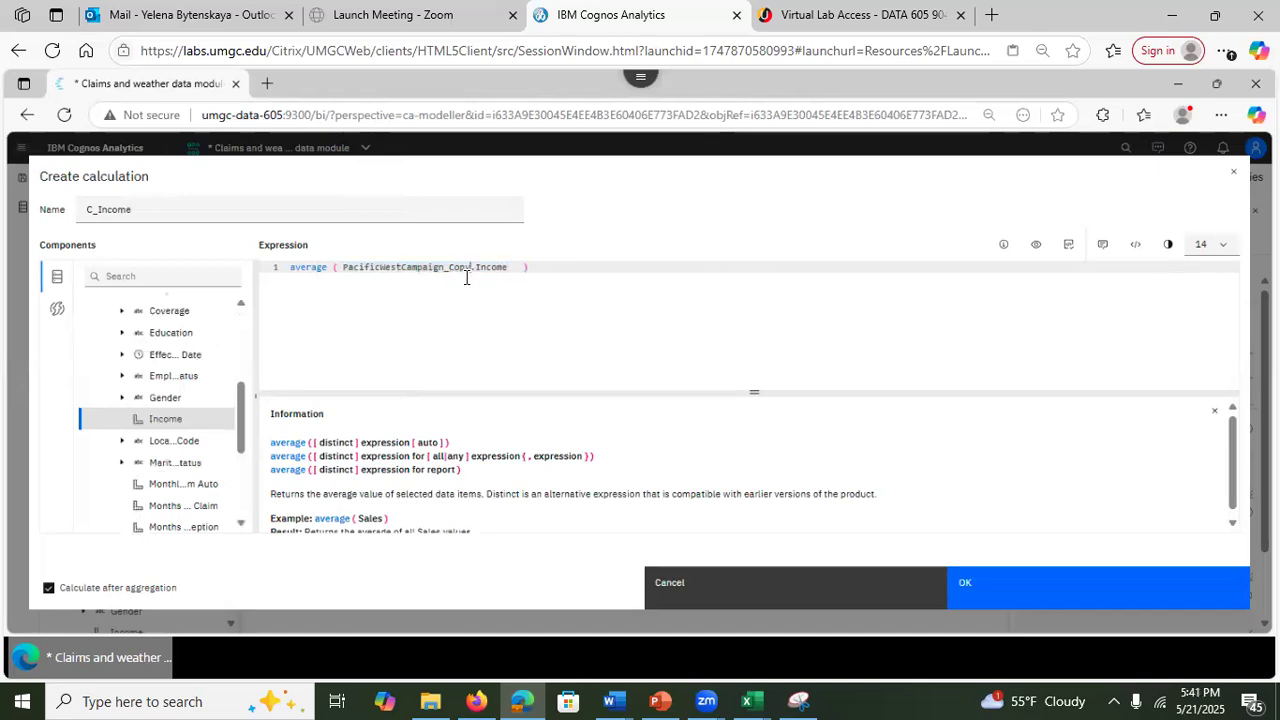
Step: Validate the average Income expression and accept the standalone calculation
left_click_drag(247, 415, 240, 317)
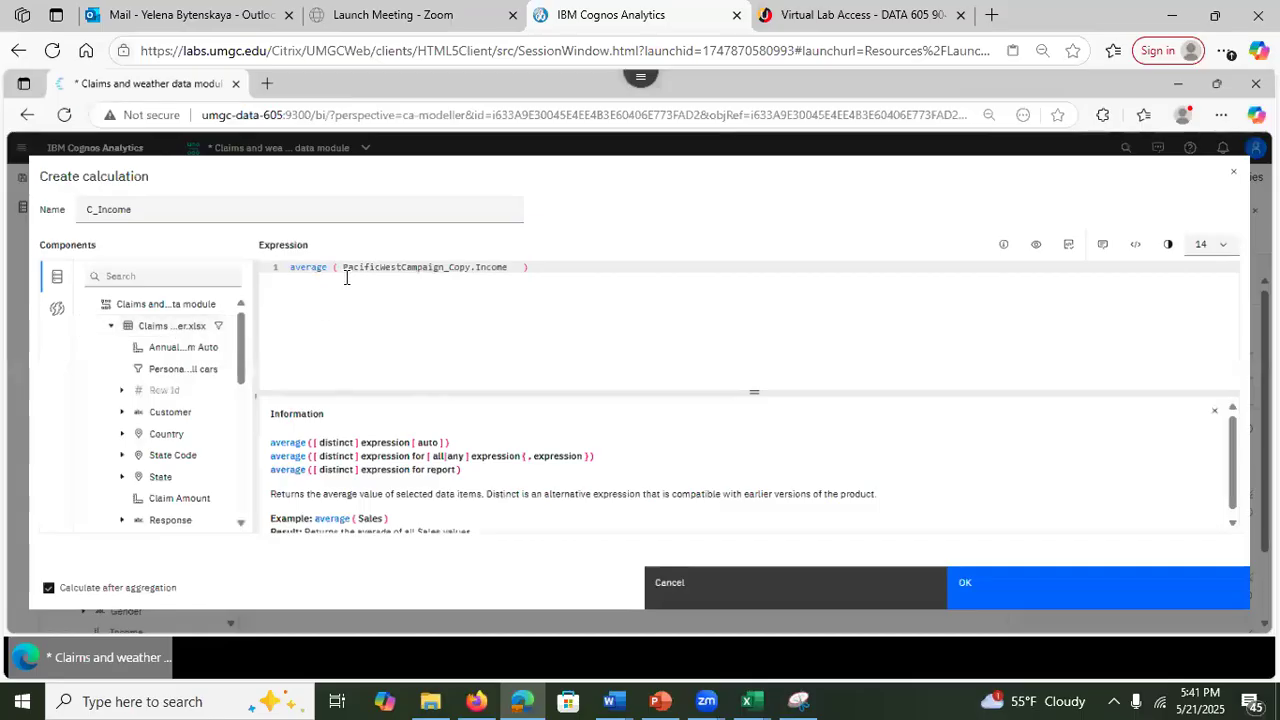
double_click(502, 268)
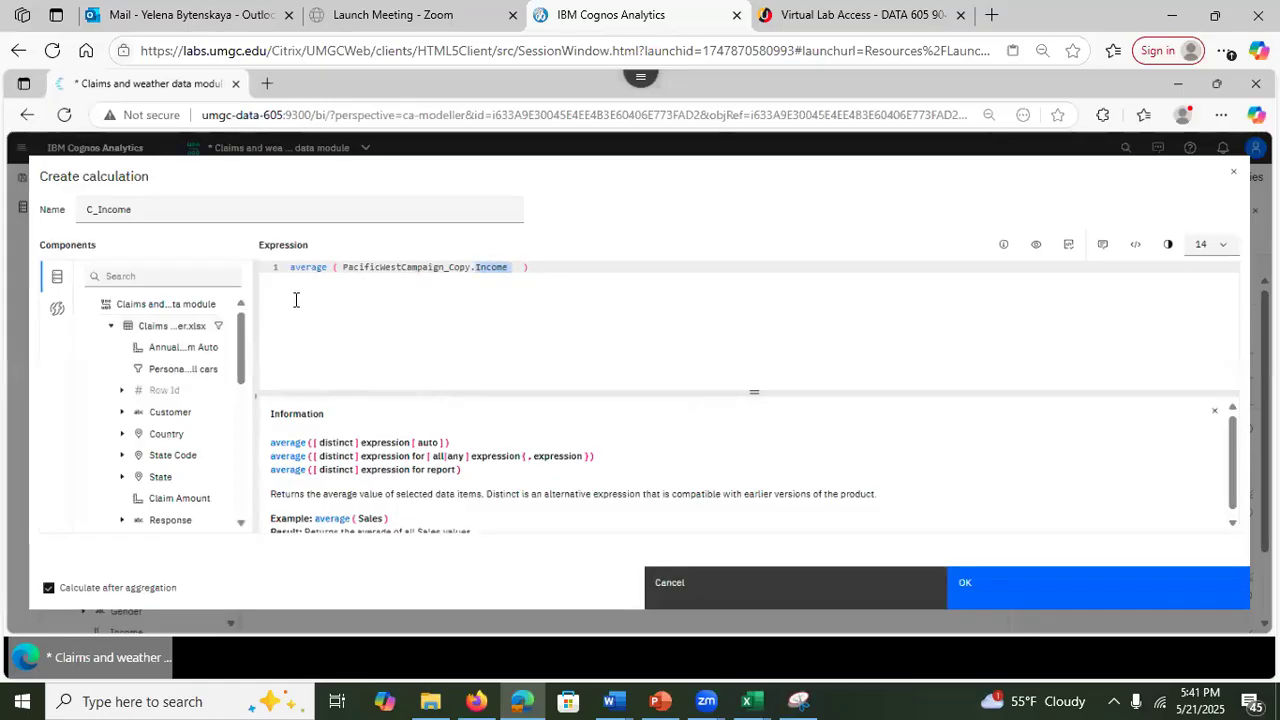
left_click(410, 305)
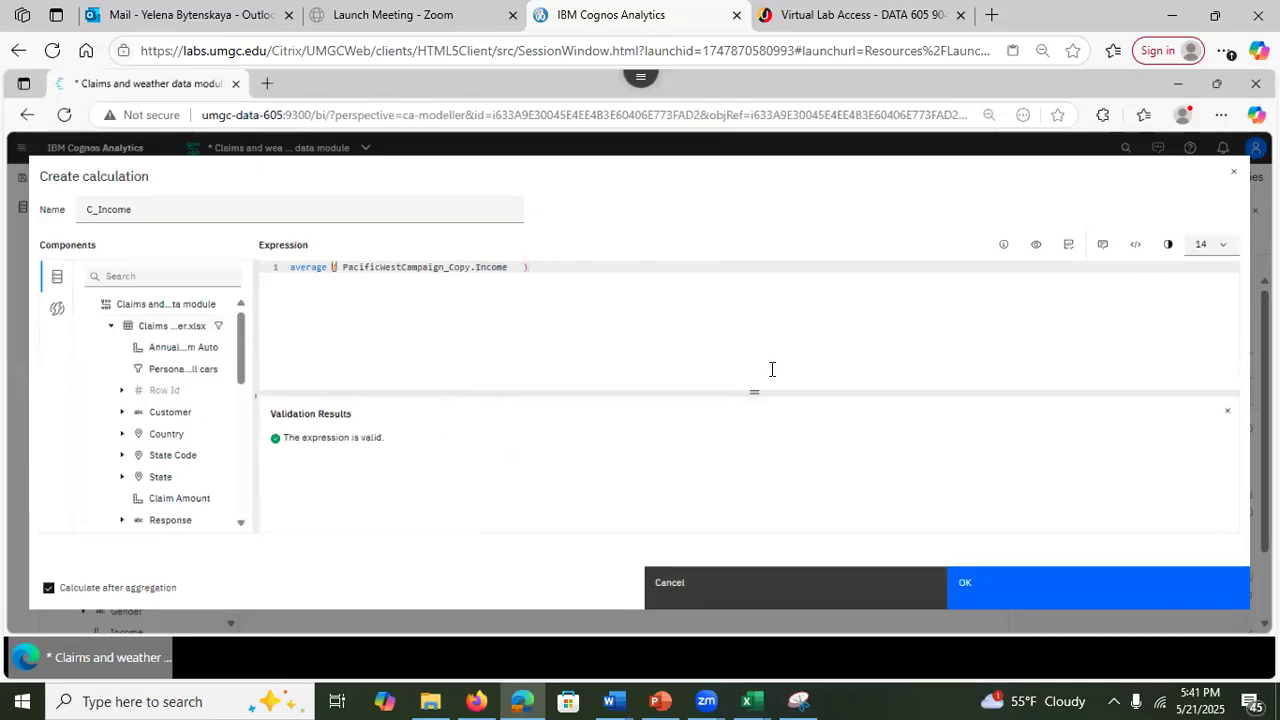
left_click(990, 594)
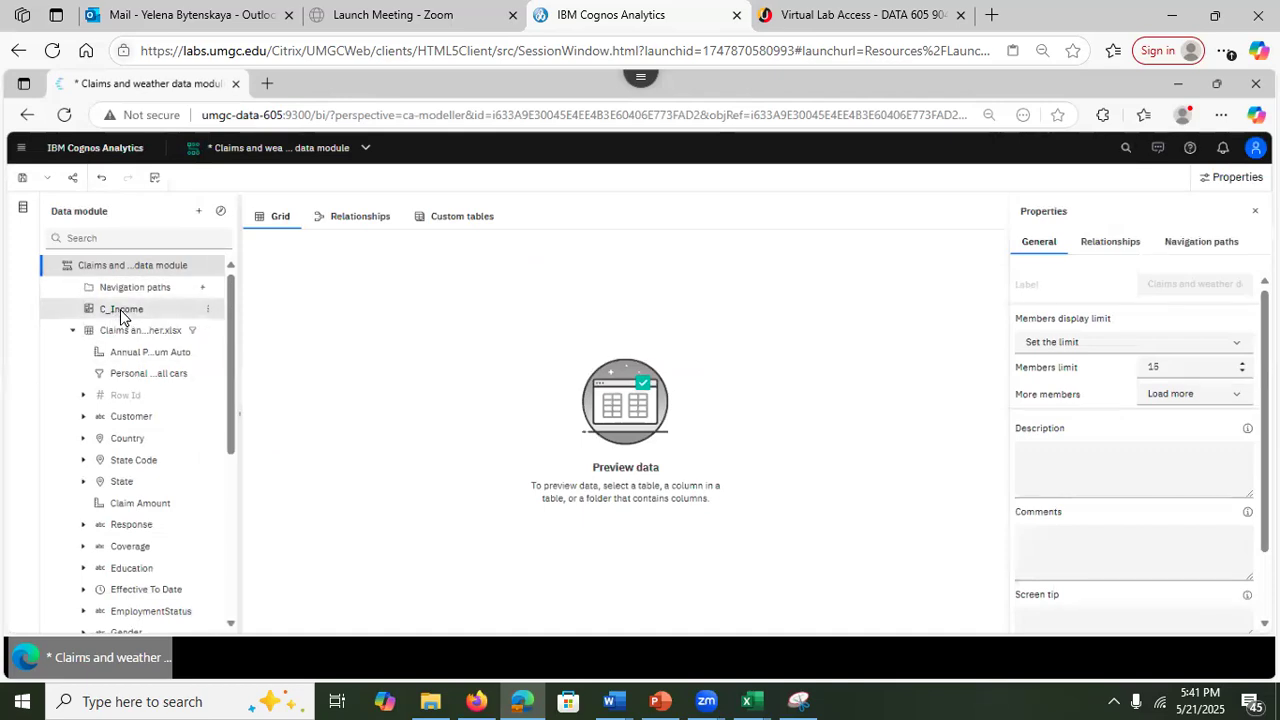
Step: Edit the C_Income calculation and rename it Average_Income
right_click(204, 320)
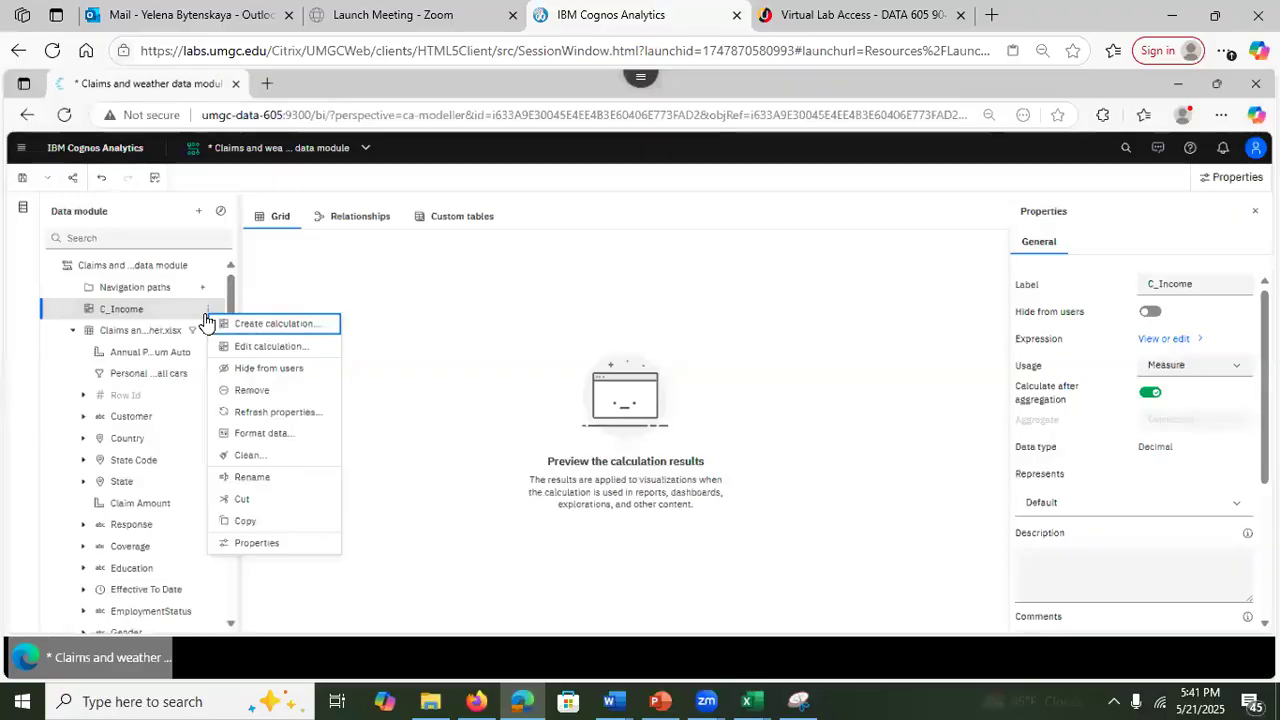
left_click(234, 350)
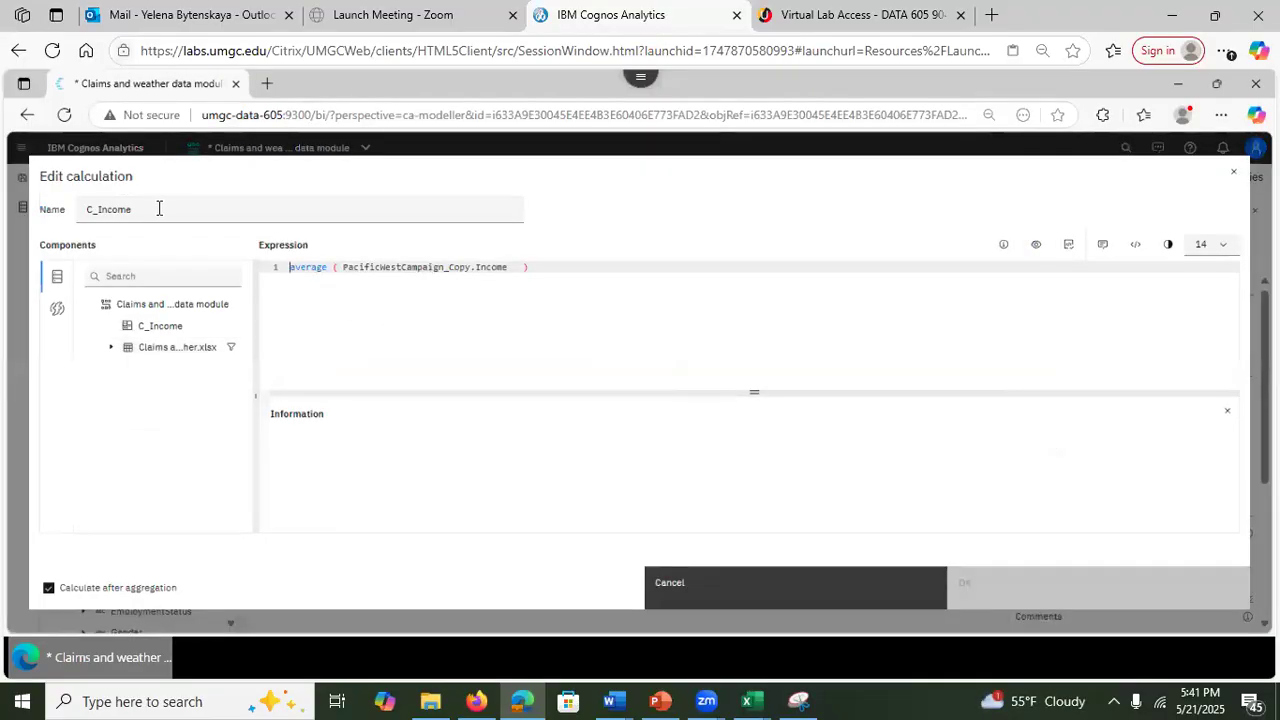
left_click(86, 209)
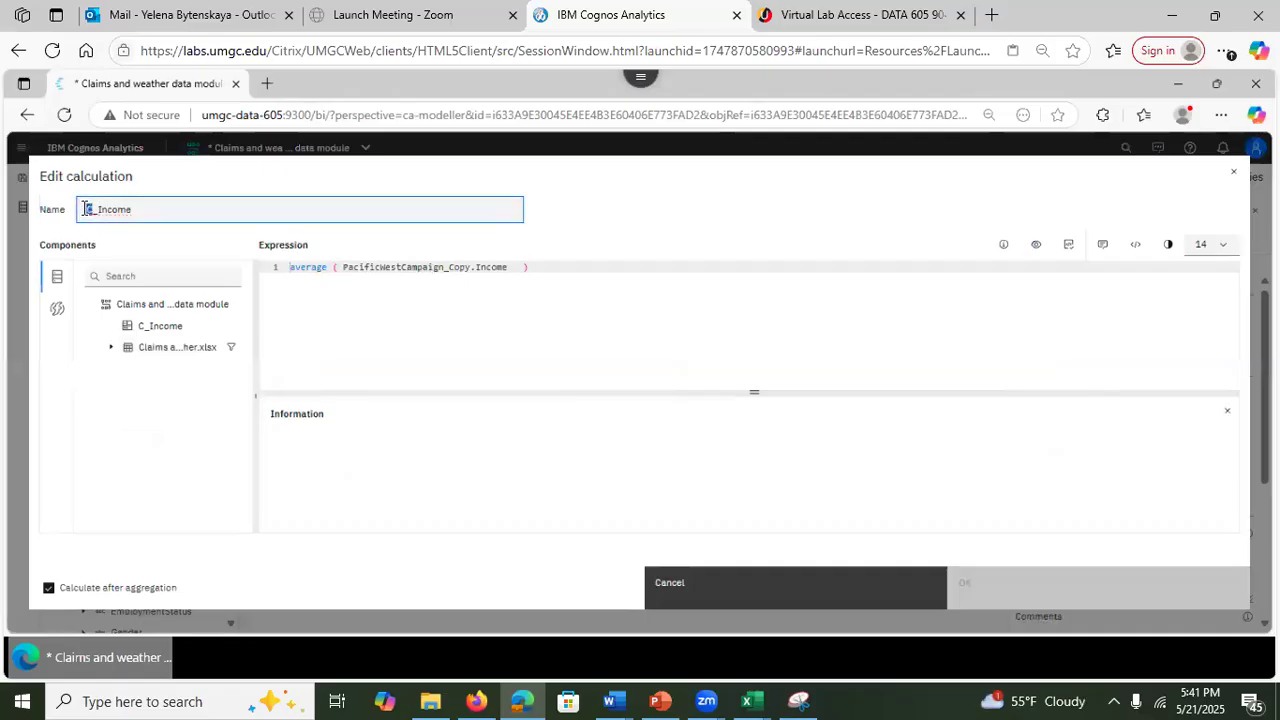
key("Delete")
type("Average")
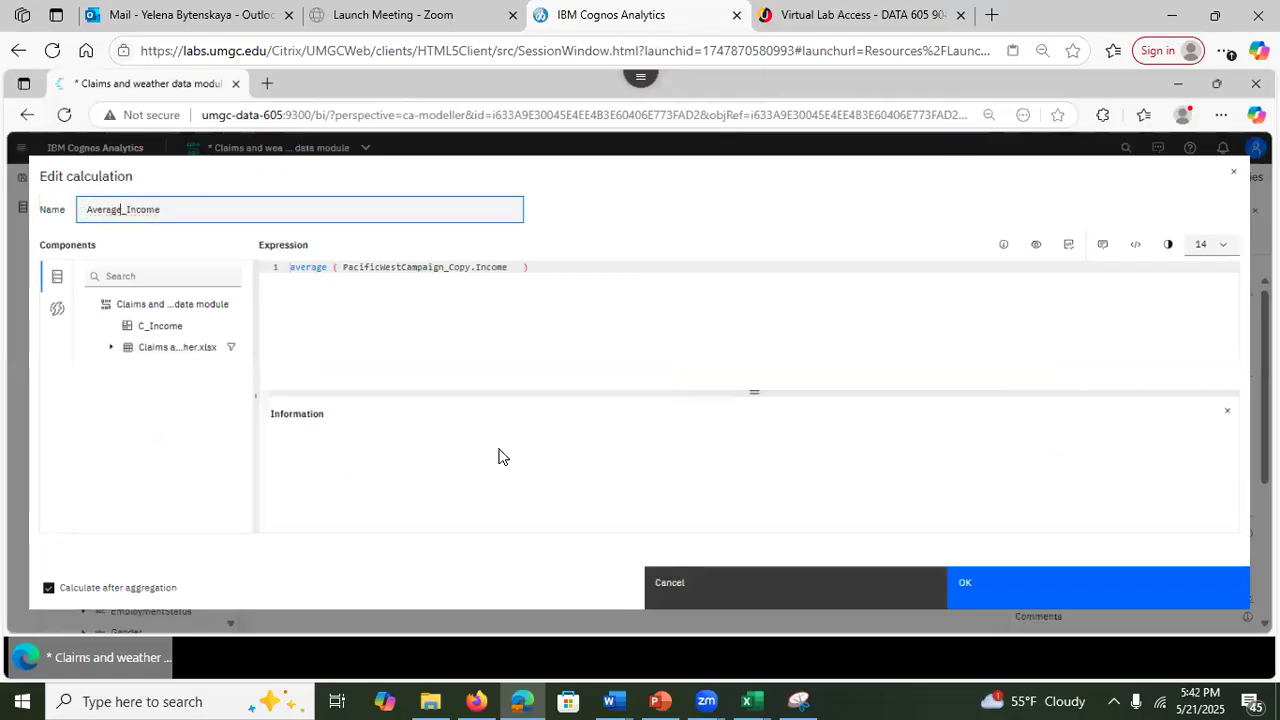
left_click(997, 601)
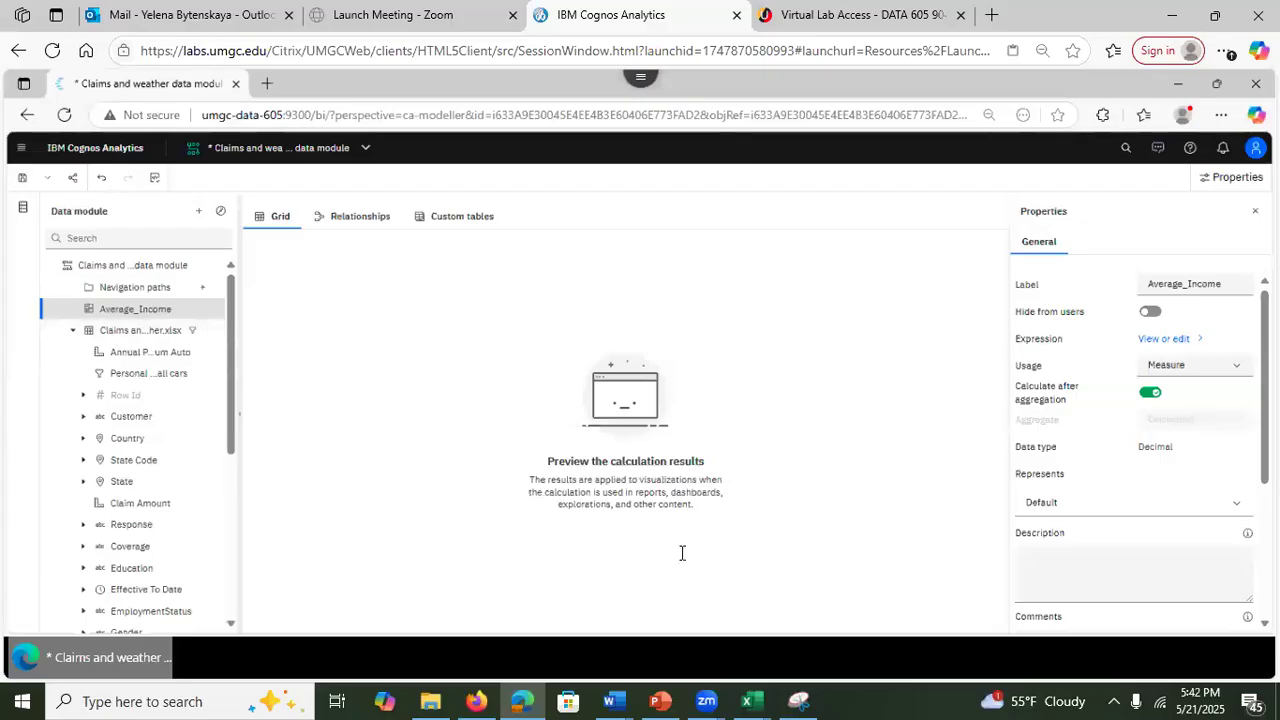
Step: Switch to the PowerPoint presentation to review slides 26 and 27 on standalone calculations and numeric data groups, and return to Cognos Analytics
left_click(659, 701)
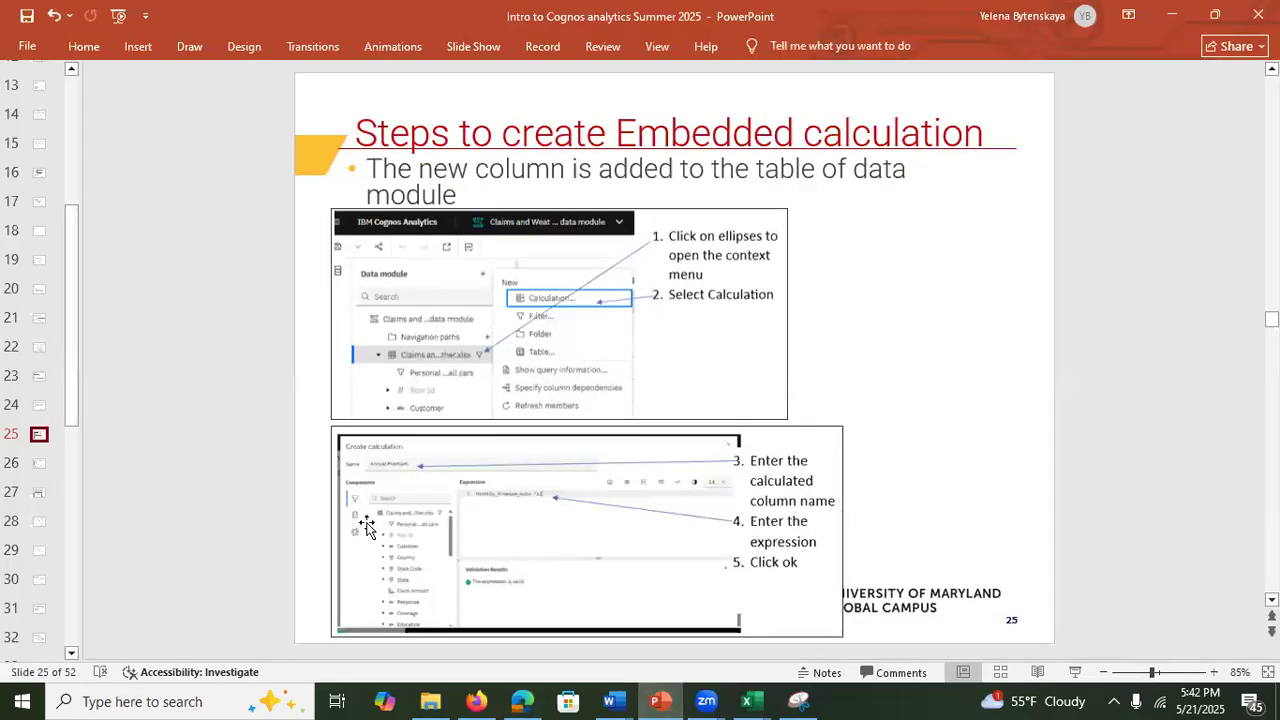
left_click(40, 470)
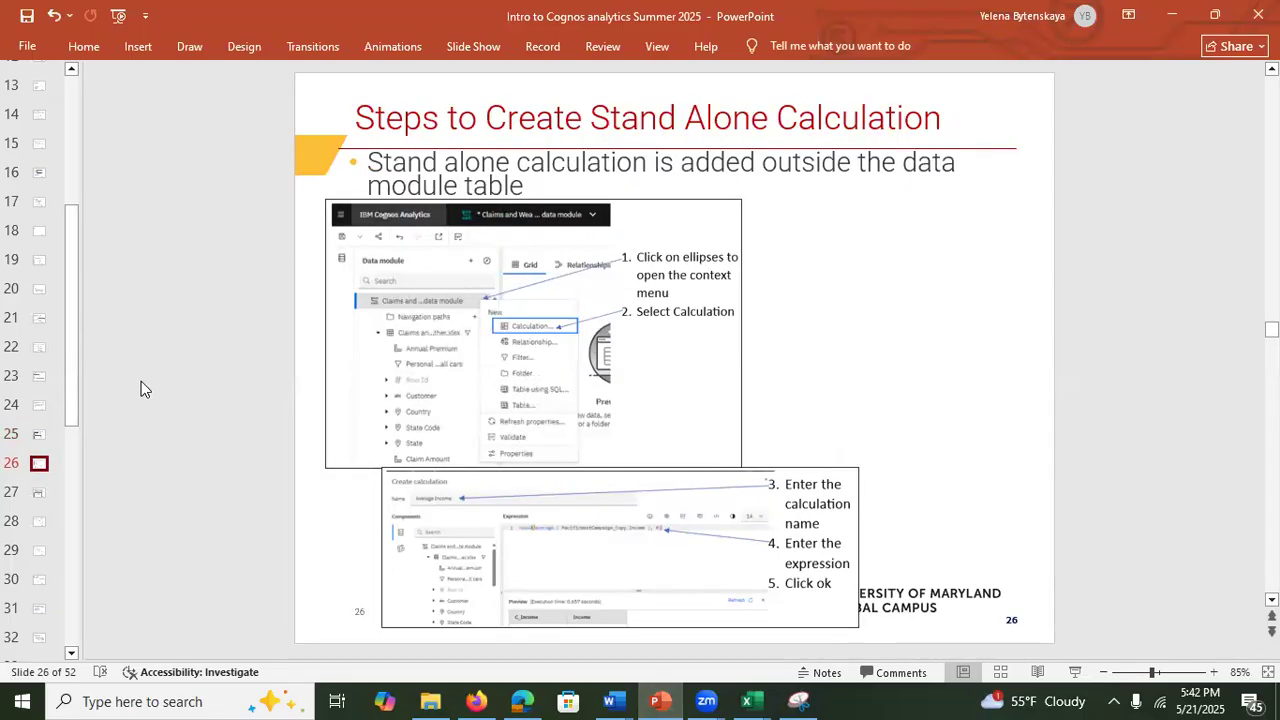
left_click(38, 494)
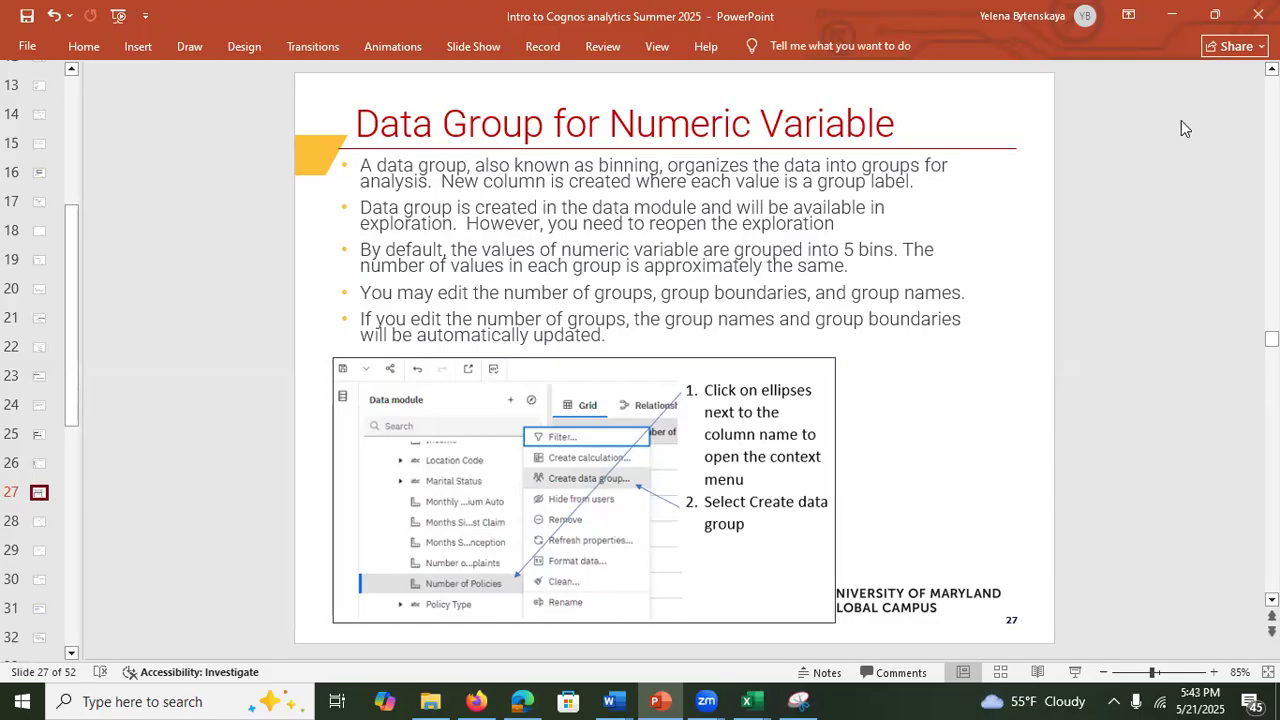
left_click(1176, 20)
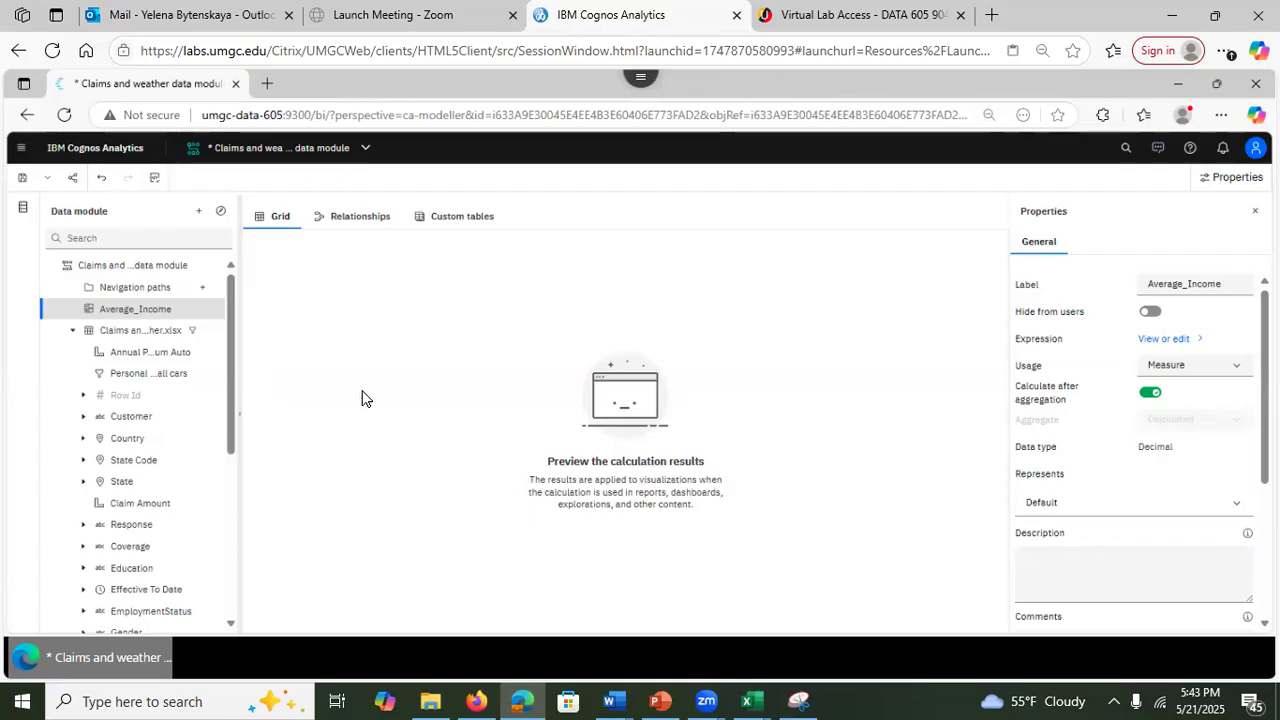
Step: Create a five-group numeric data group from the Number of Policies column with its lowest range border set to 1
left_click_drag(233, 470, 244, 575)
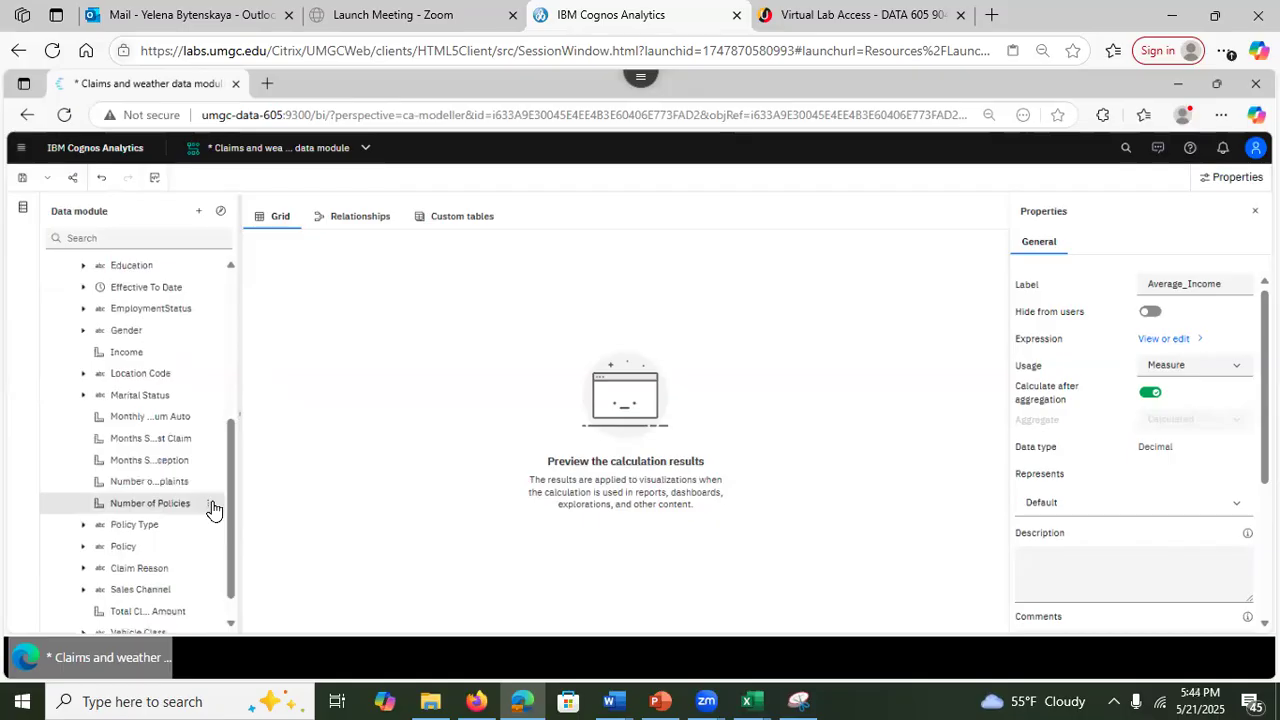
left_click(210, 504)
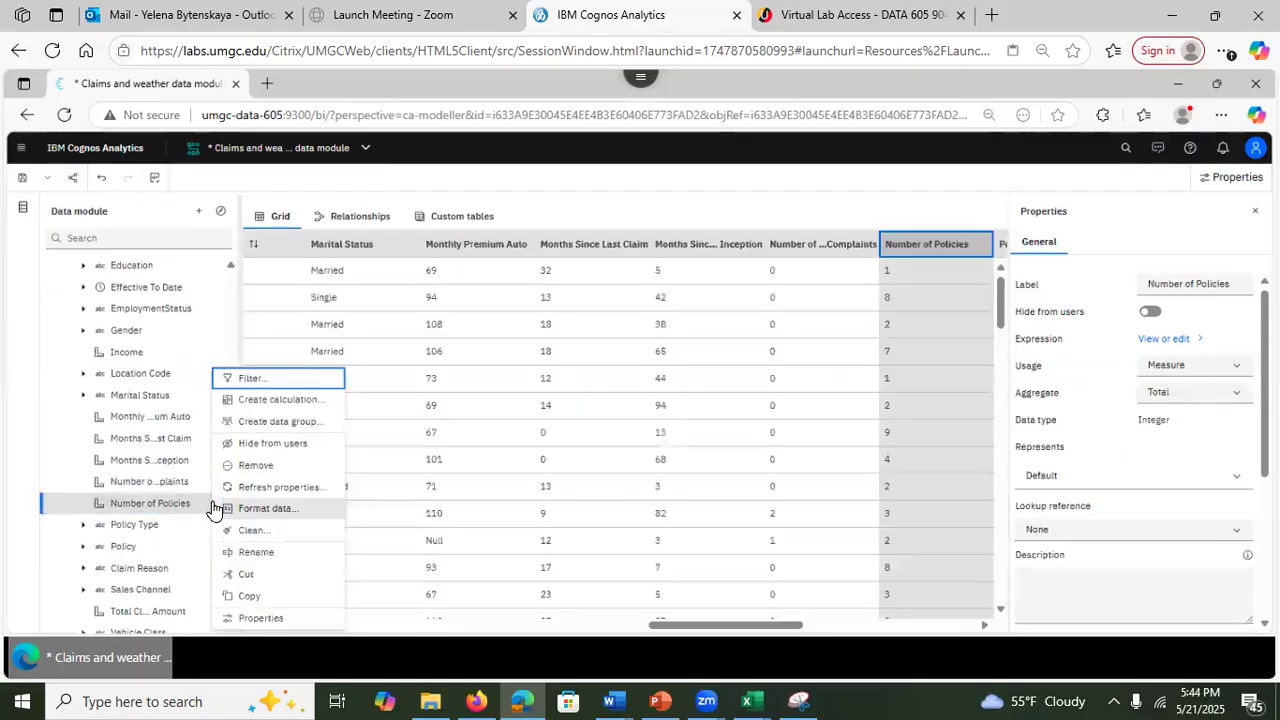
left_click(260, 426)
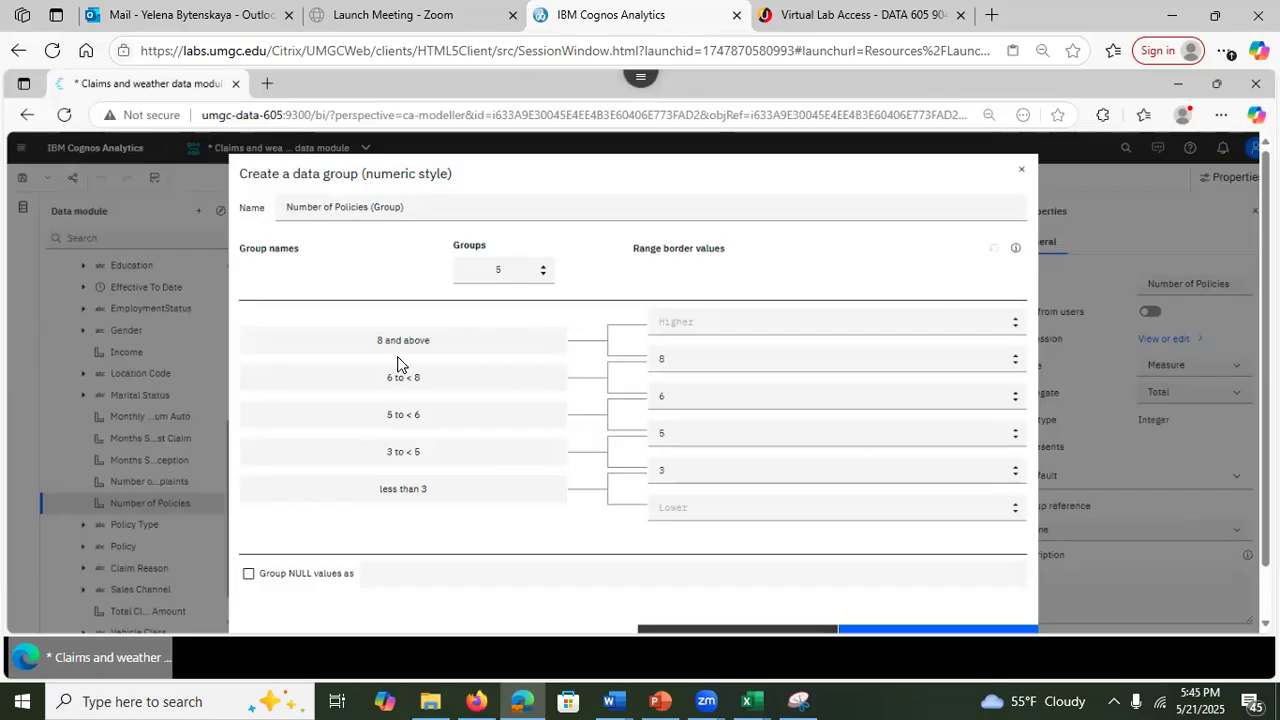
left_click(674, 510)
type("1")
right_click(676, 512)
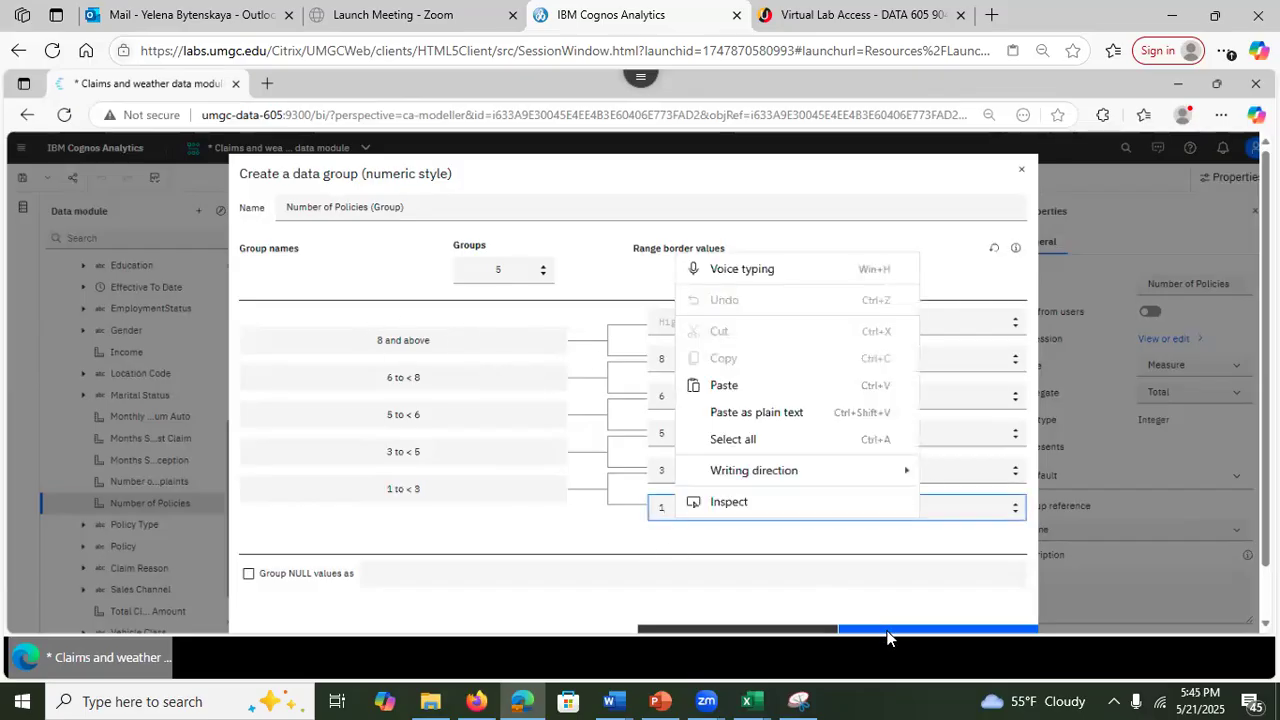
left_click(885, 637)
left_click(885, 637)
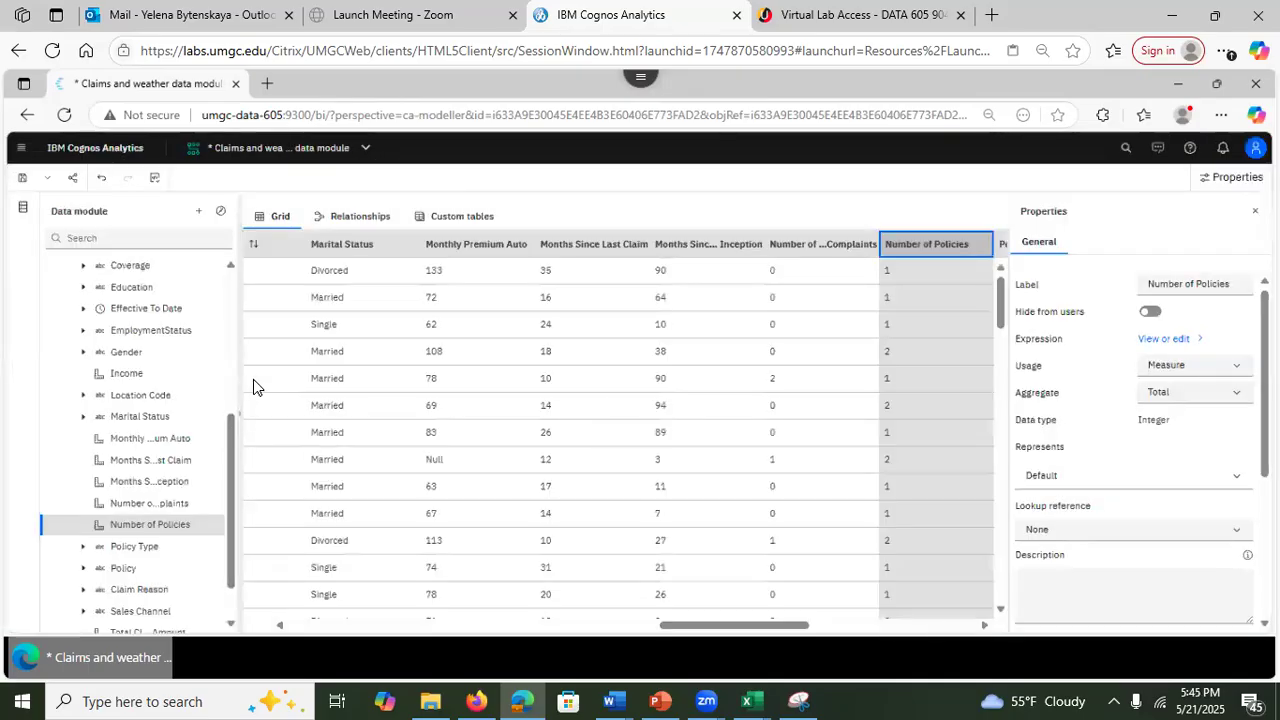
Step: Examine the Number of Policies (Group) column in the grid alongside the original Number of Policies column
left_click_drag(227, 482, 223, 298)
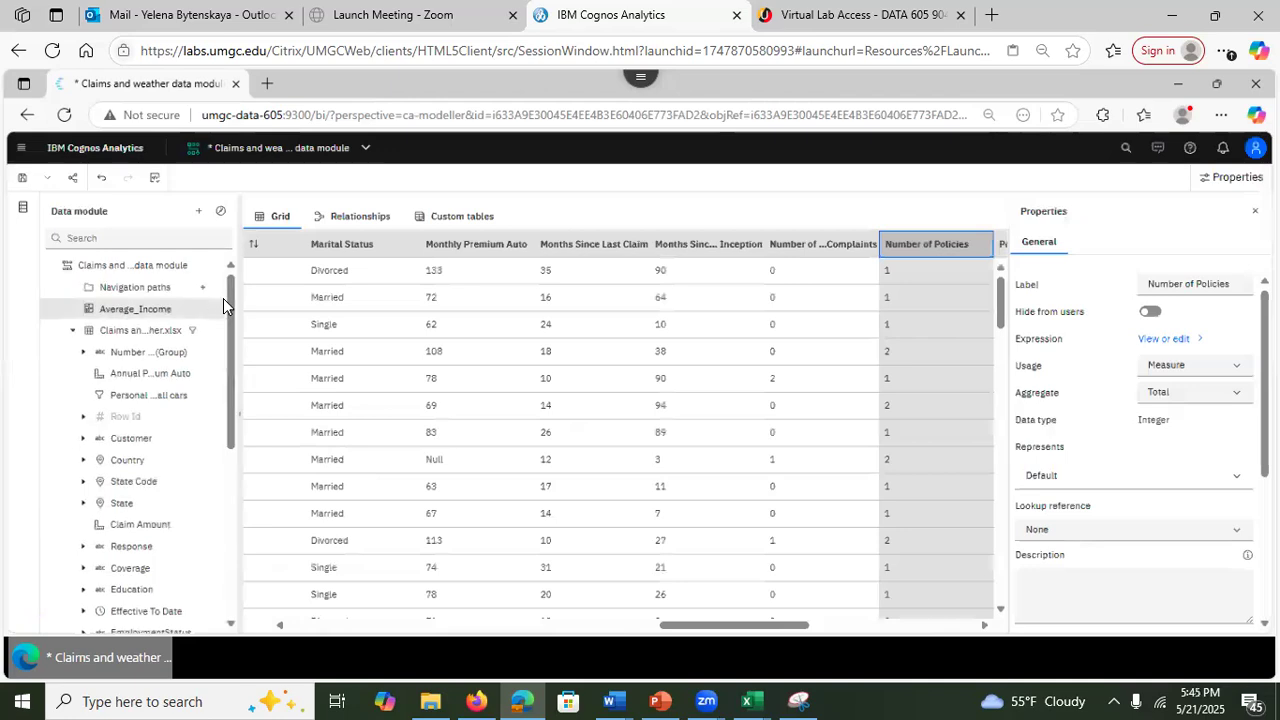
left_click(141, 352)
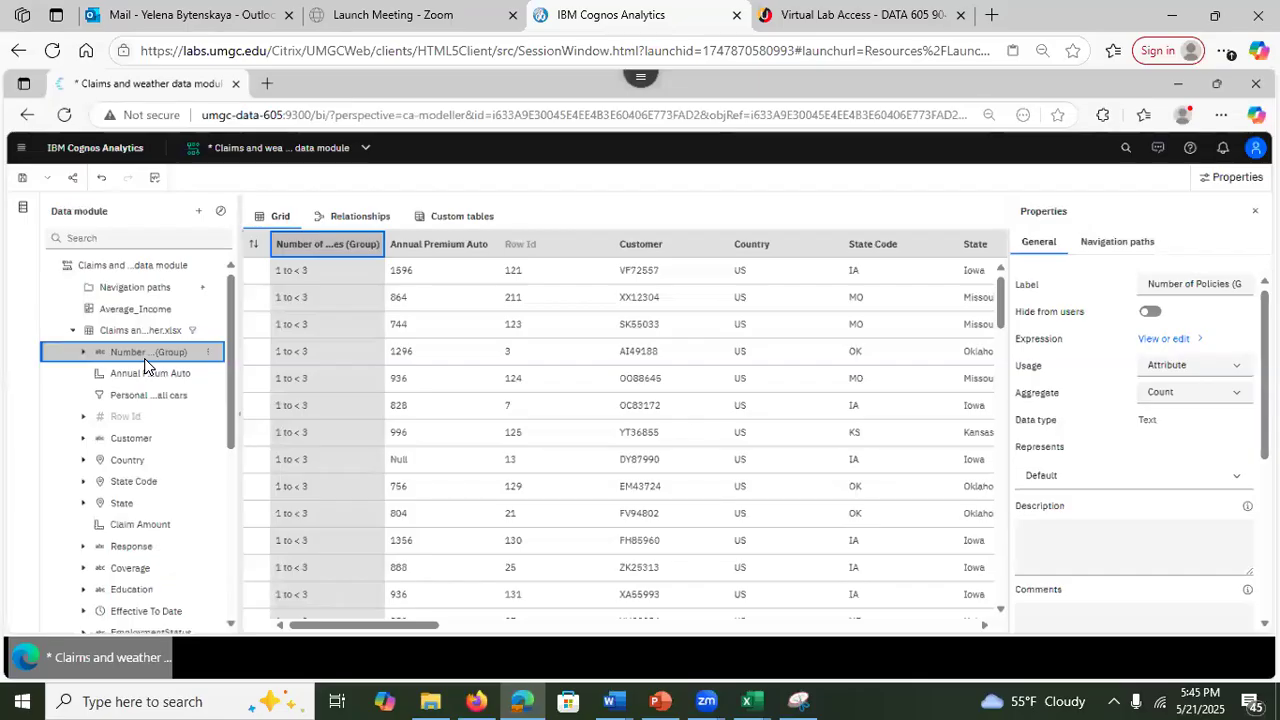
left_click_drag(390, 628, 845, 618)
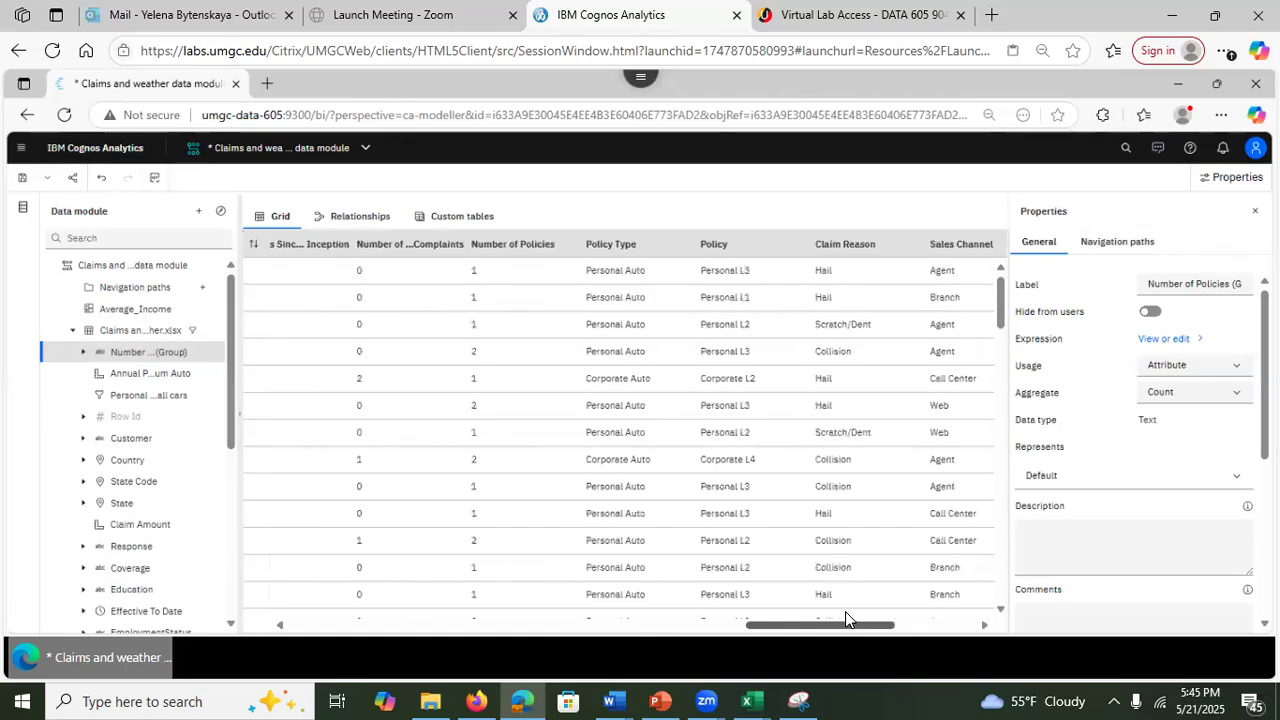
Step: Start a text data group on the Policy column and add a group named Corporate
left_click(733, 250)
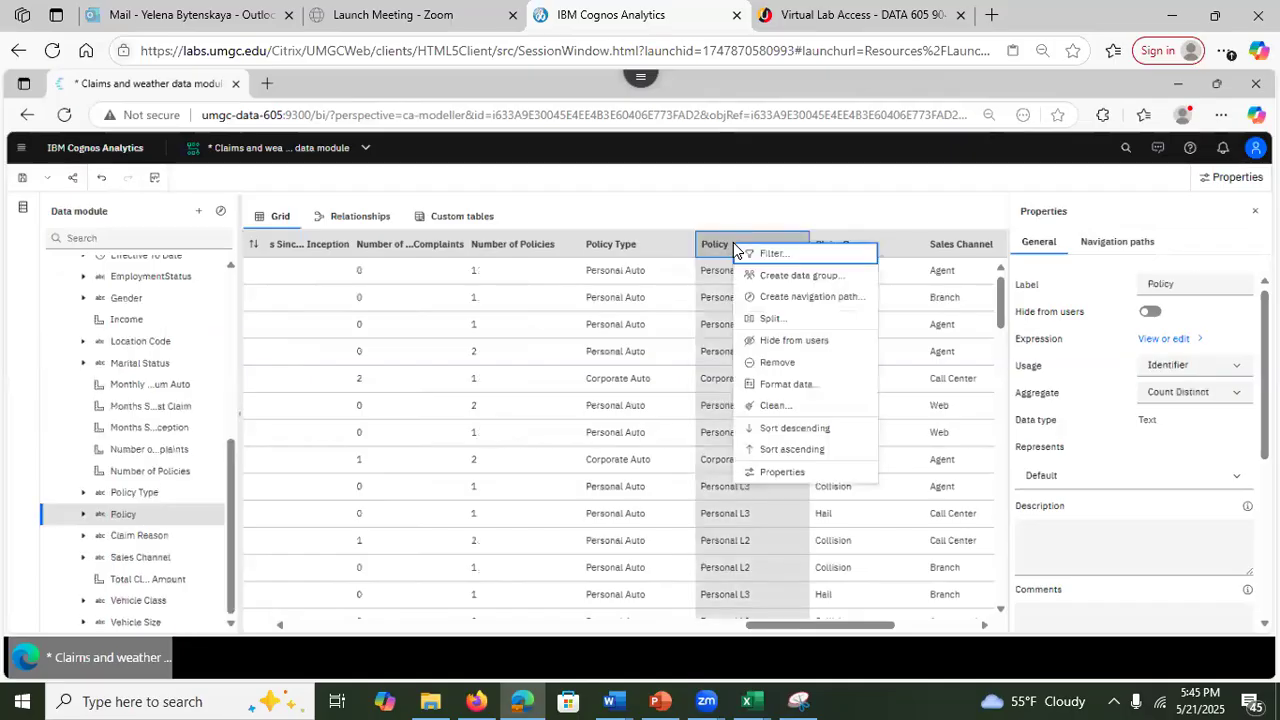
left_click(772, 274)
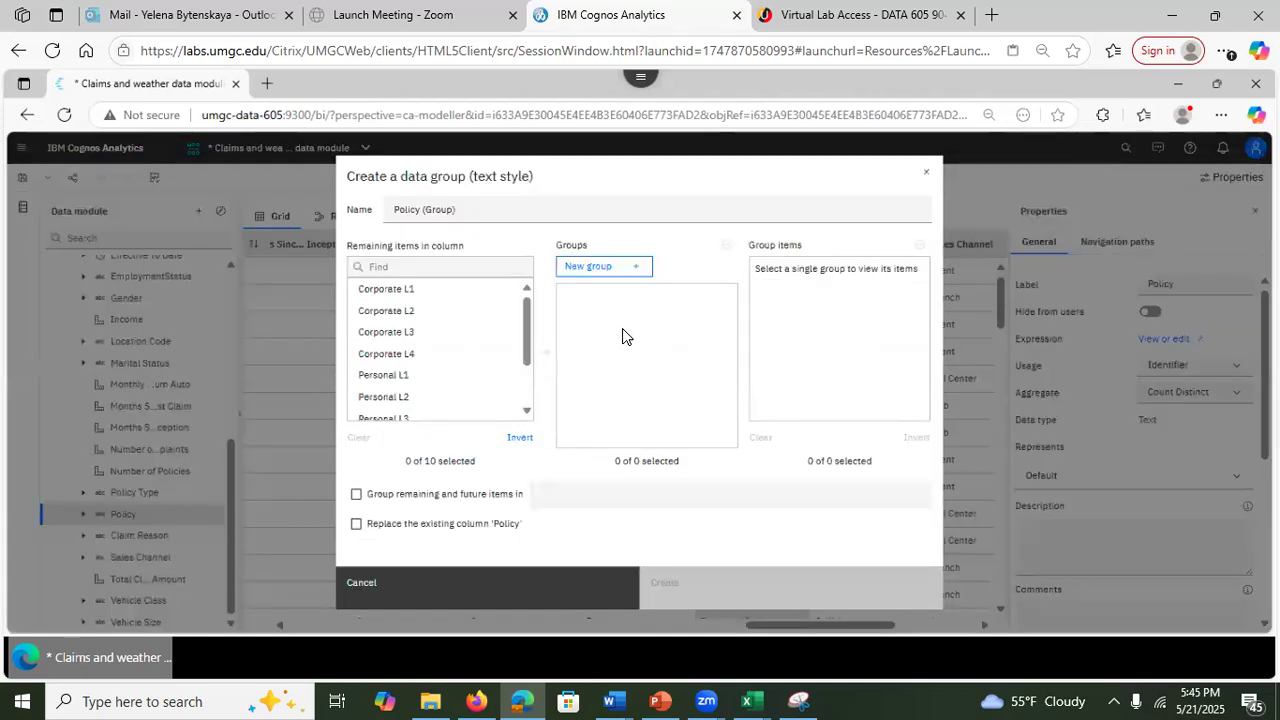
left_click(608, 270)
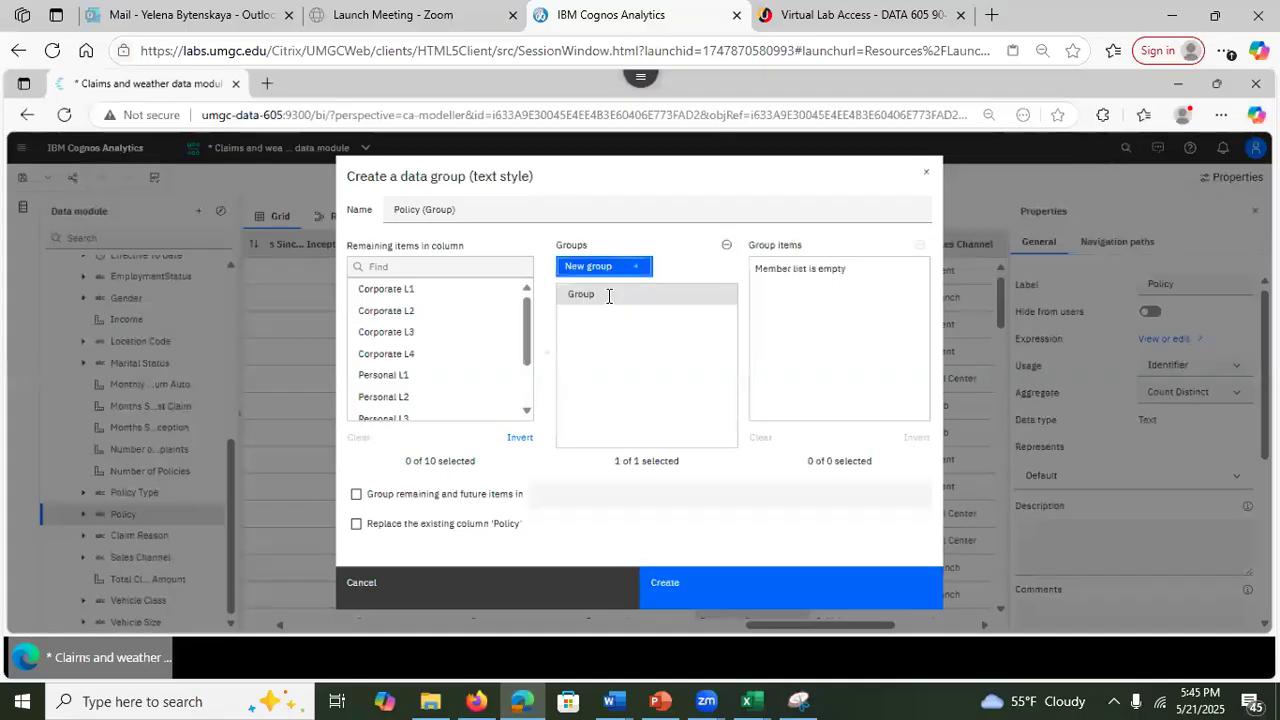
left_click(608, 294)
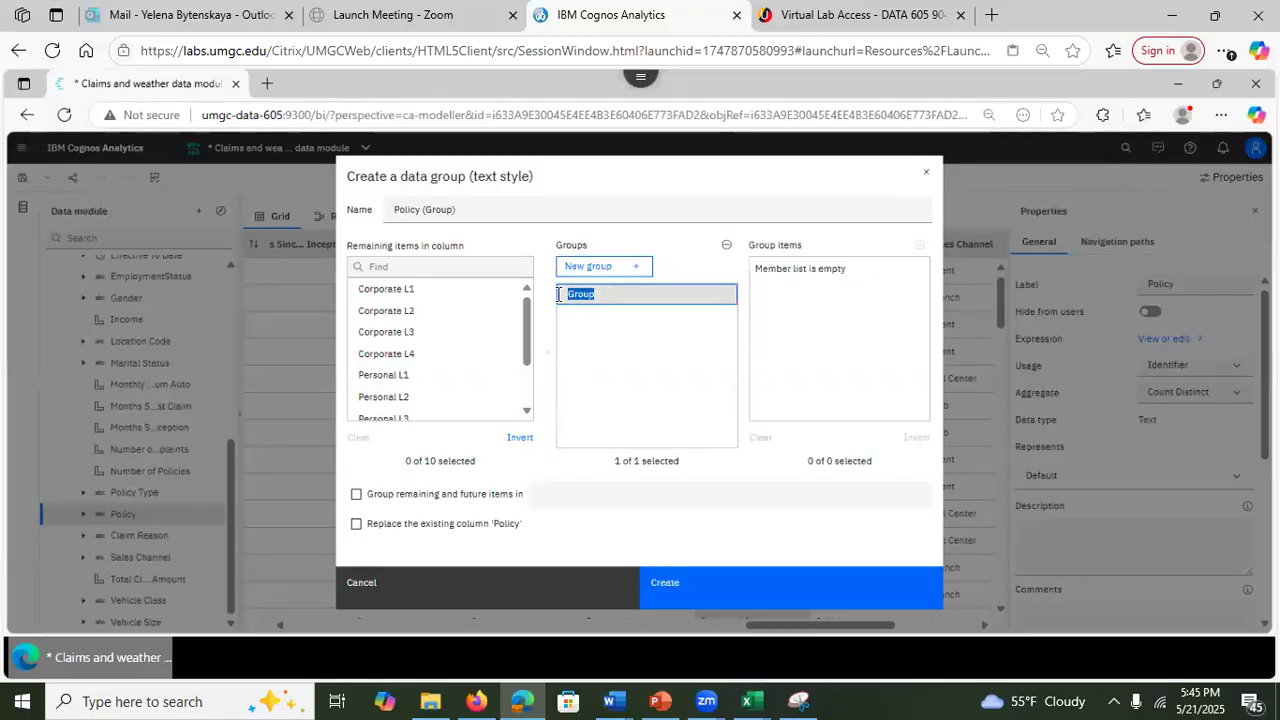
type("Corporate")
left_click(629, 360)
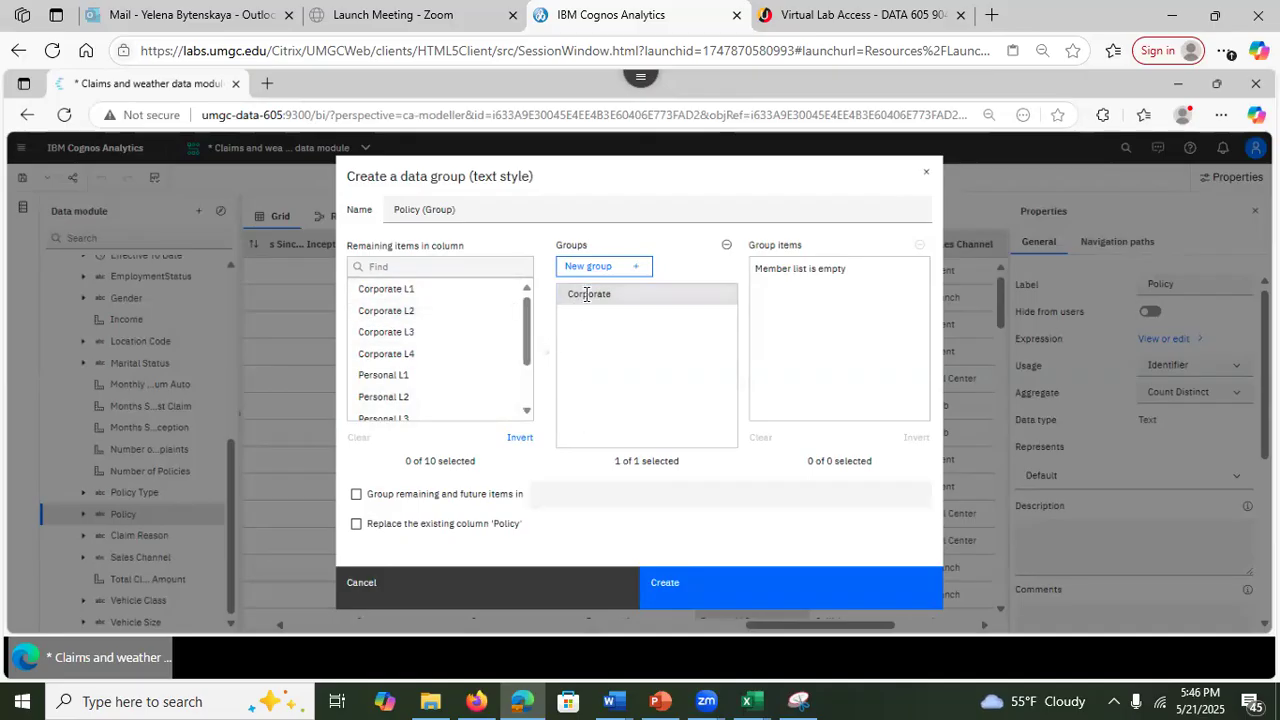
Step: Assign Corporate L1 through Corporate L4 to the Corporate group and check its items
left_click(410, 291)
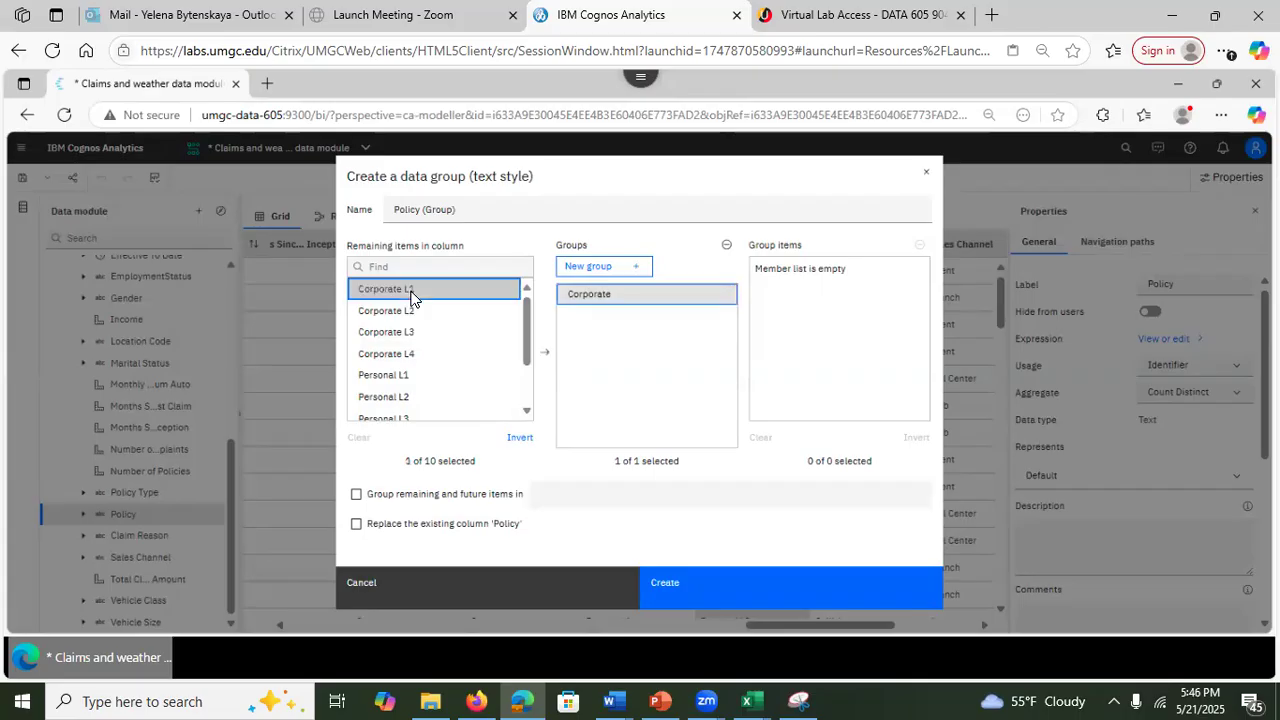
left_click(409, 354, "shift")
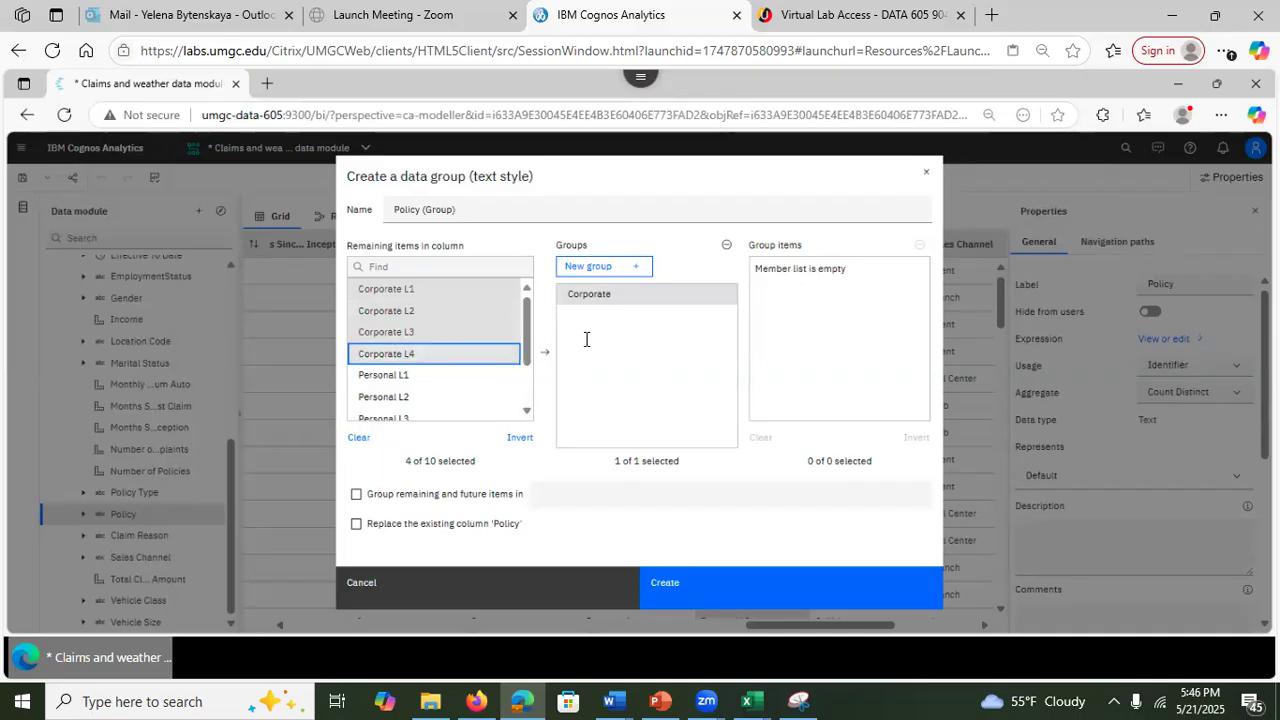
left_click(545, 352)
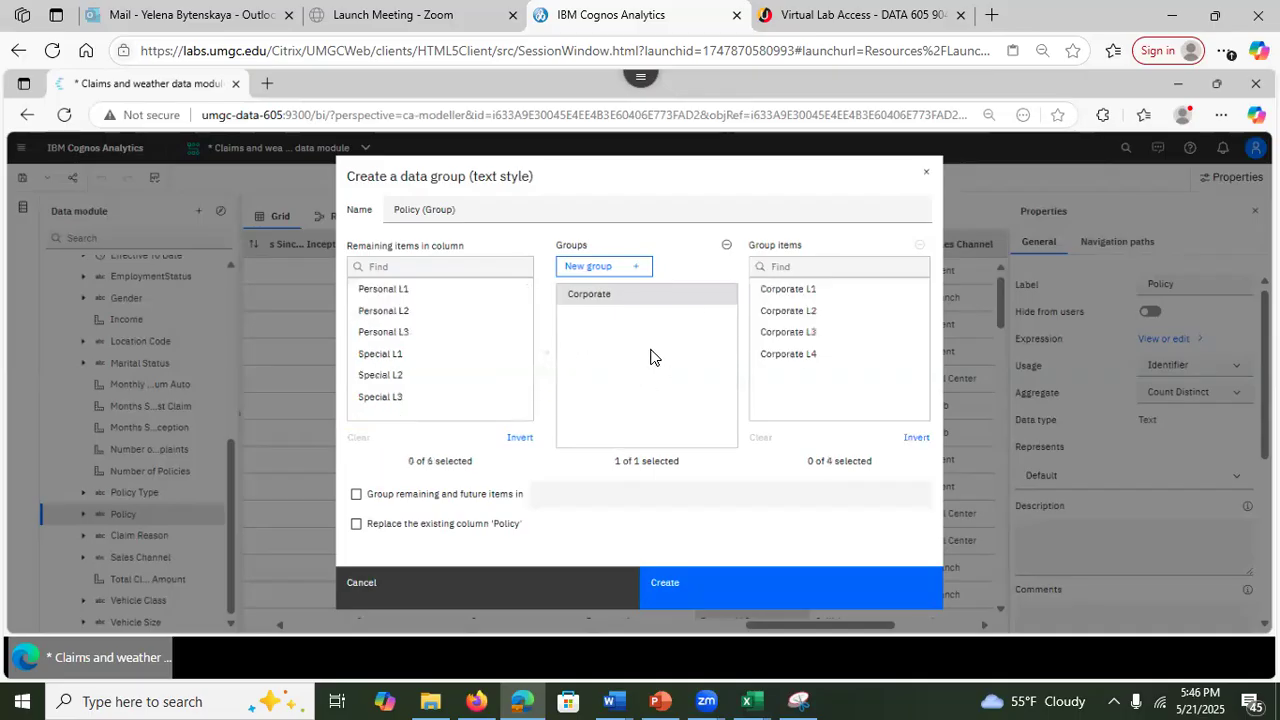
left_click(810, 291)
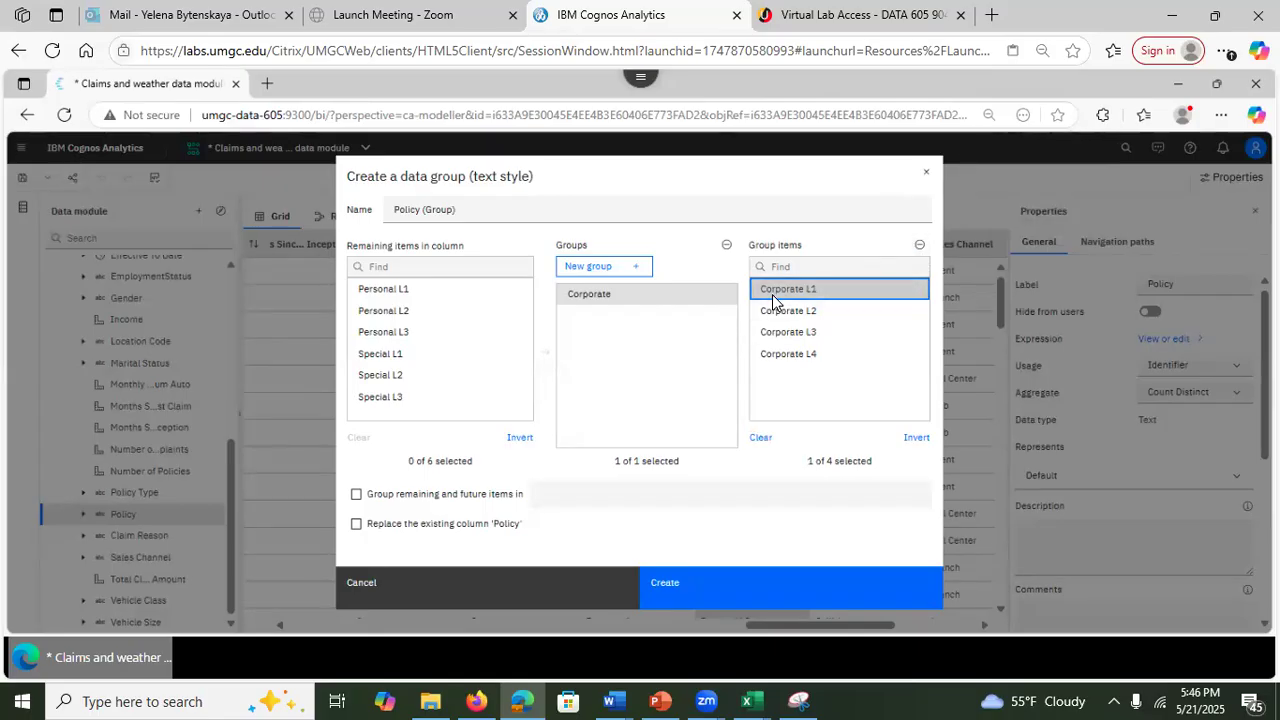
left_click(613, 340)
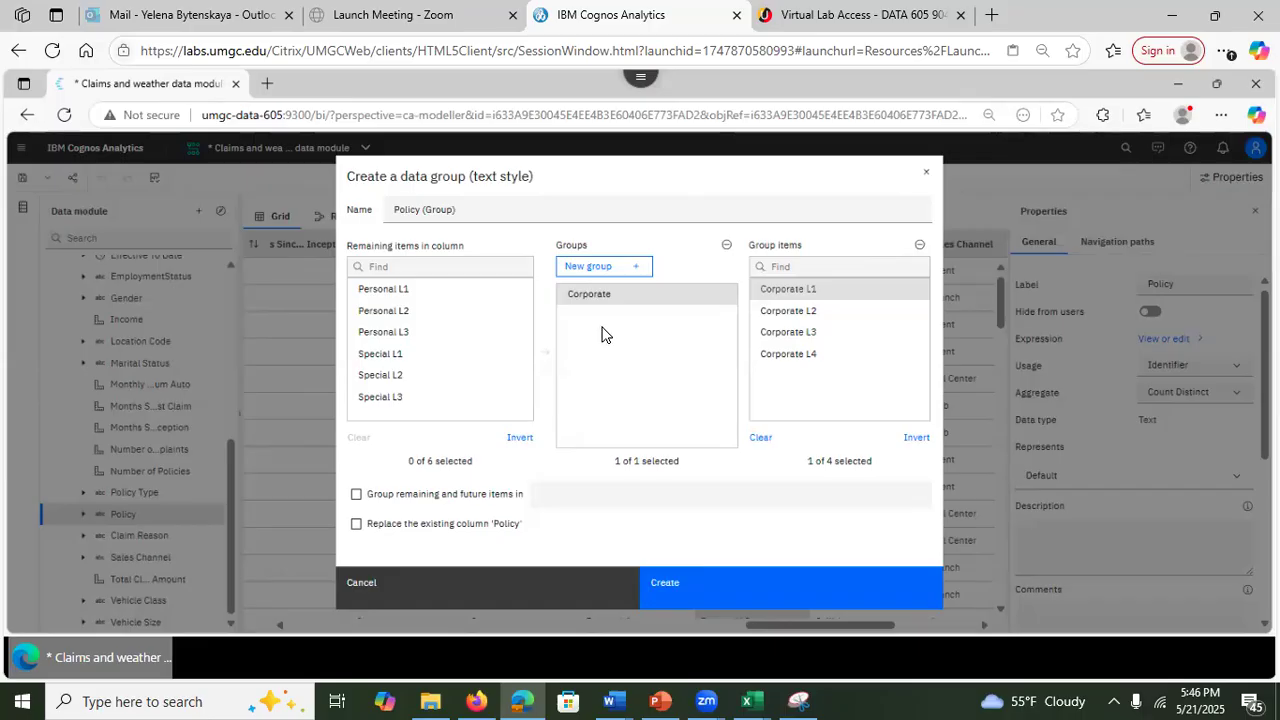
Step: Add a group named Personal and assign Personal L1 through Personal L3 to it
left_click(595, 268)
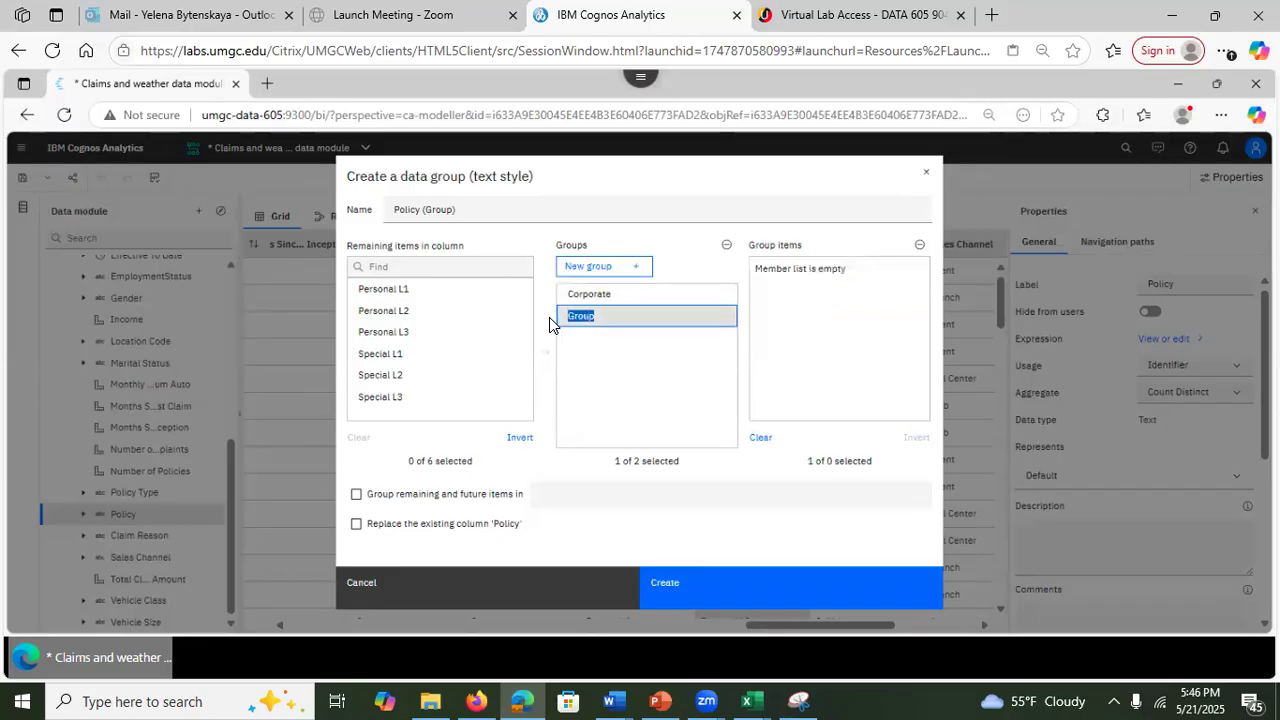
type("Personal")
left_click(378, 290)
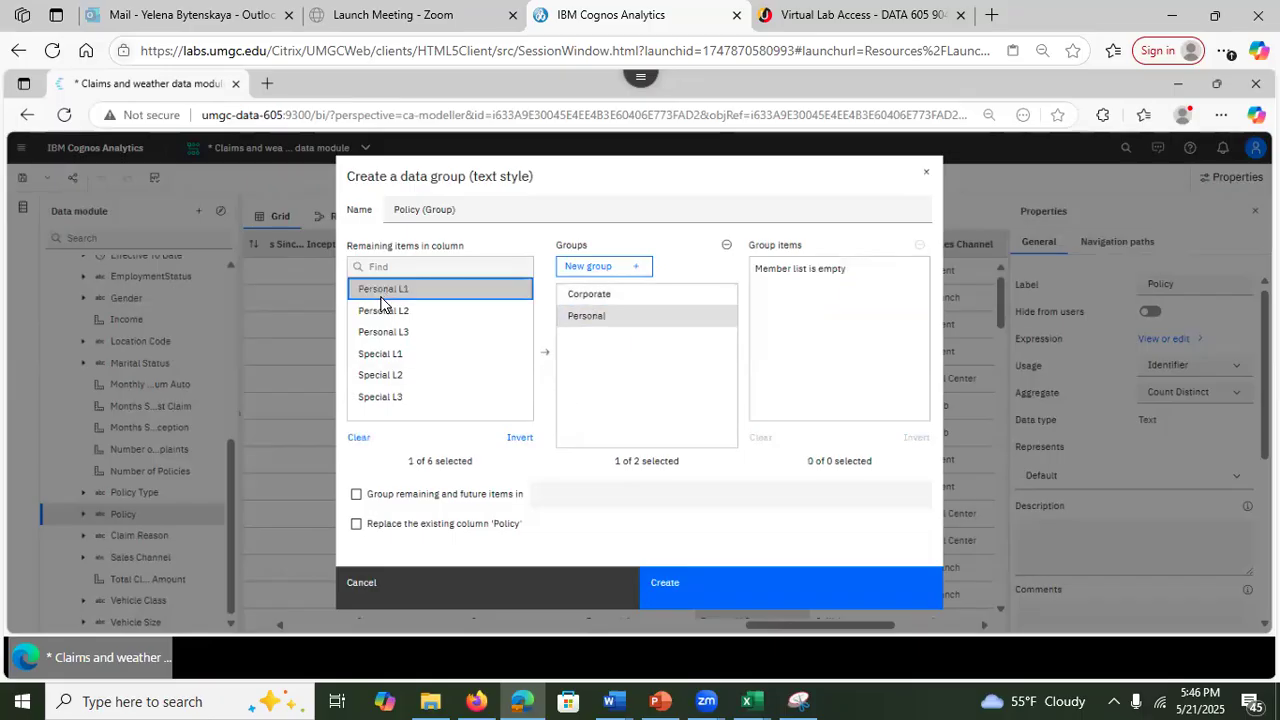
left_click(379, 336, "shift")
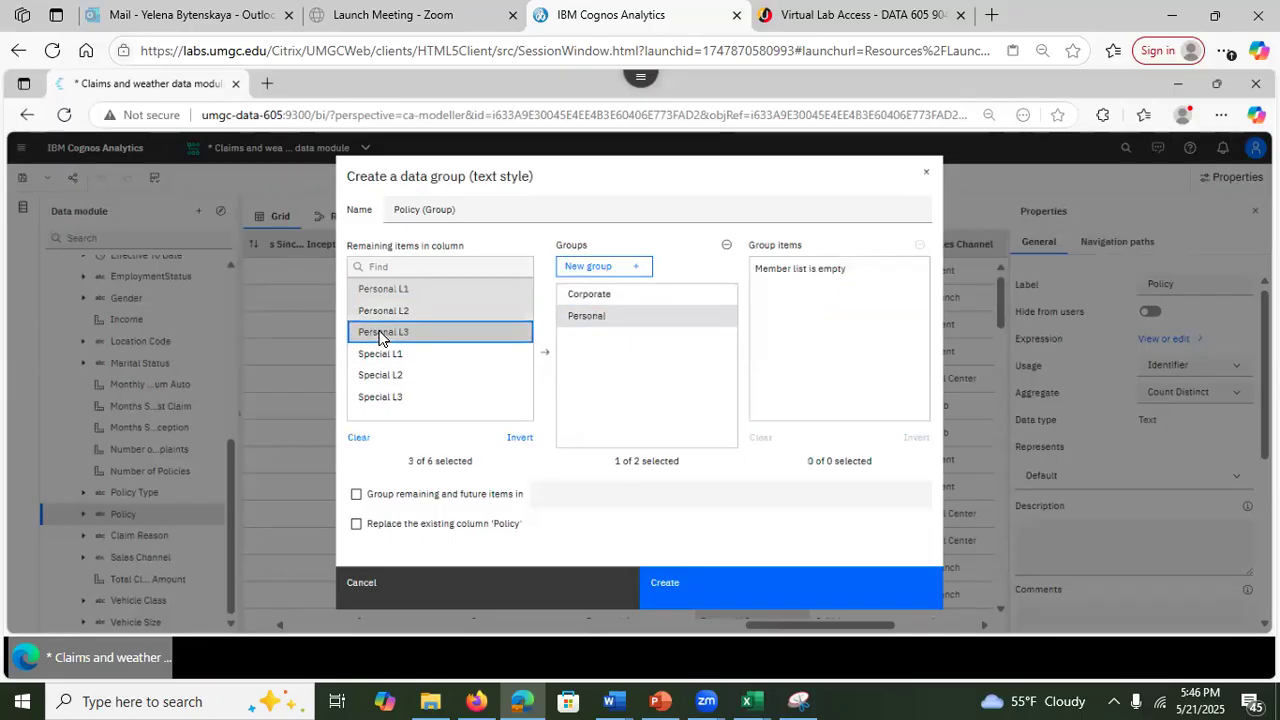
left_click(398, 332)
left_click(429, 292)
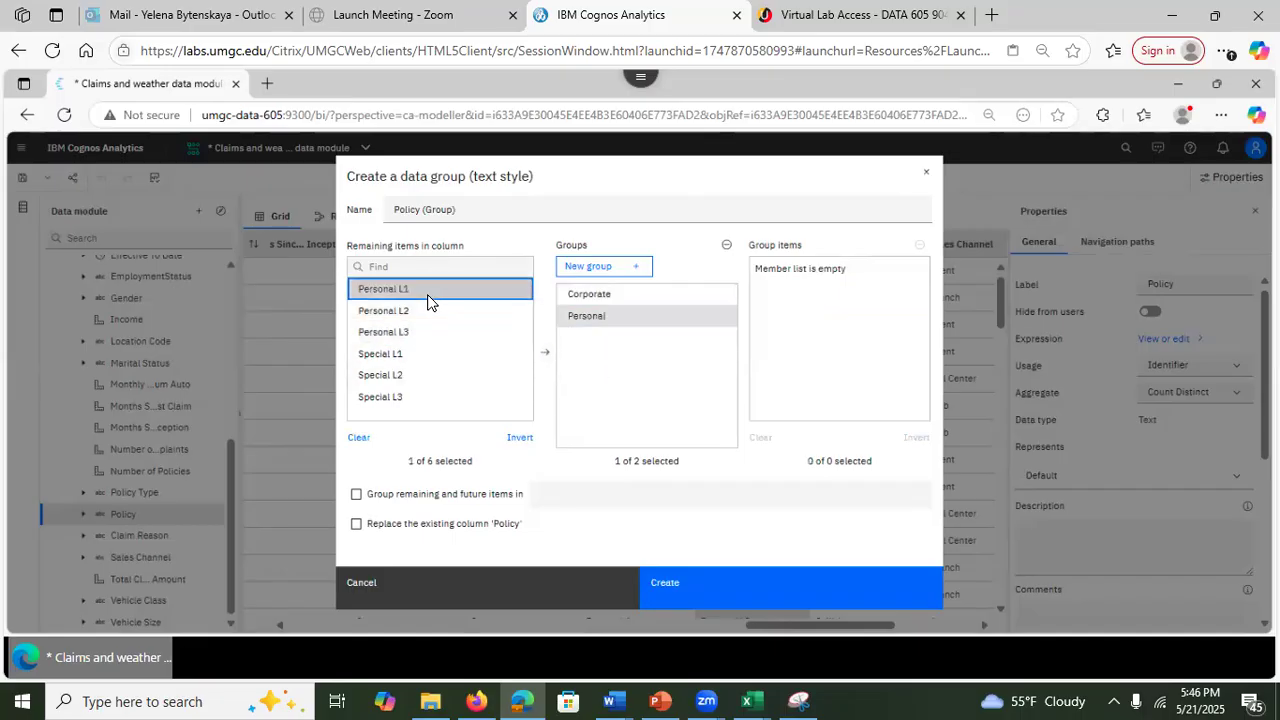
left_click(400, 332, "shift")
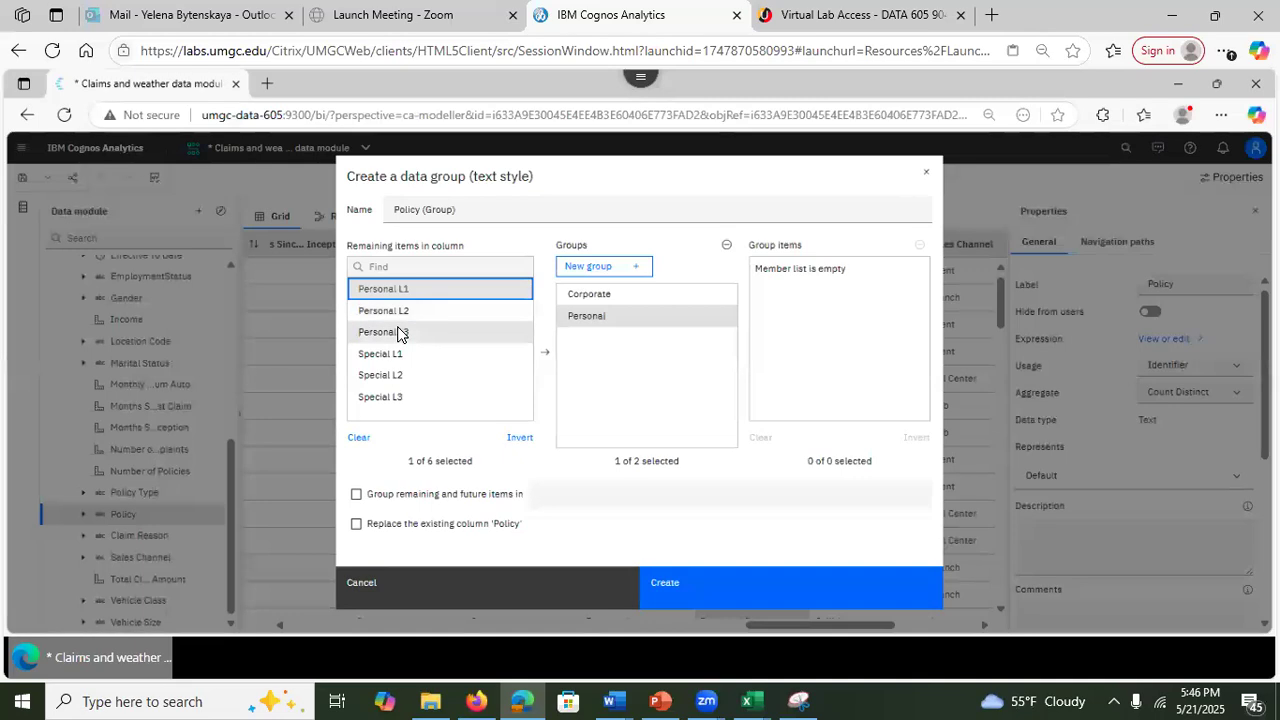
left_click(545, 356)
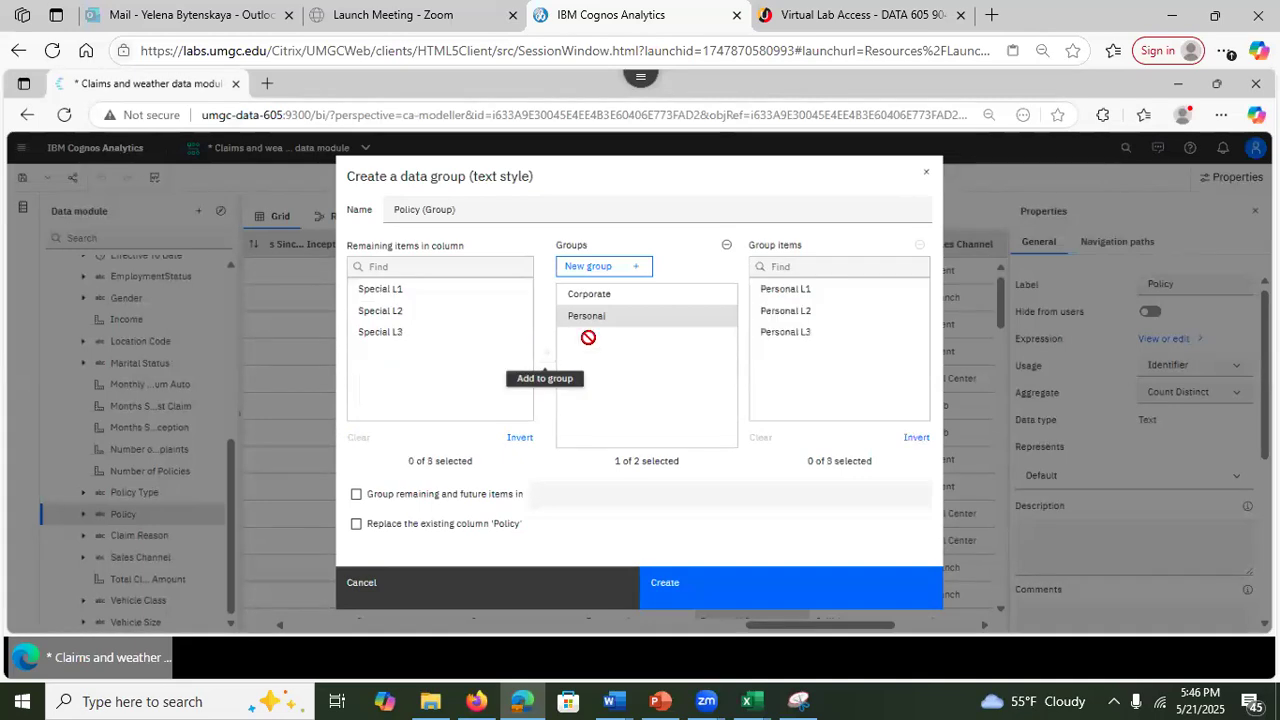
Step: Add a third group named Special to the Policy data group
left_click(590, 266)
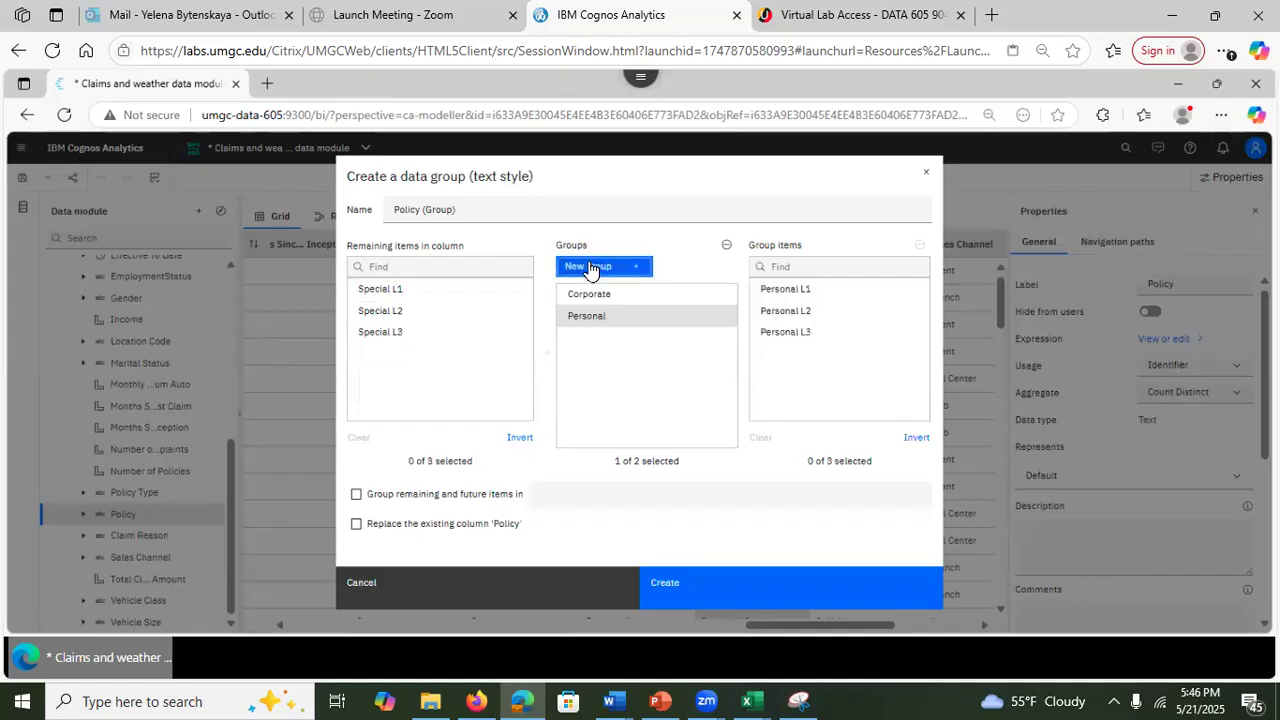
double_click(608, 313)
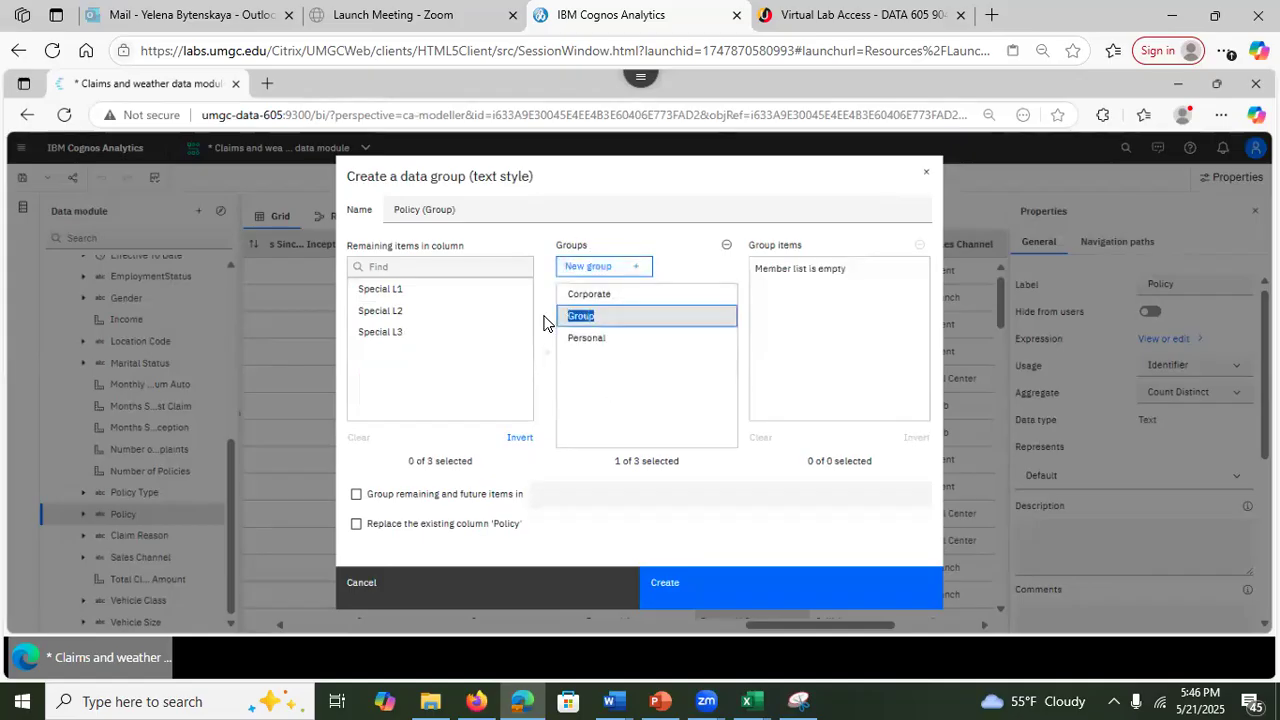
type("Special")
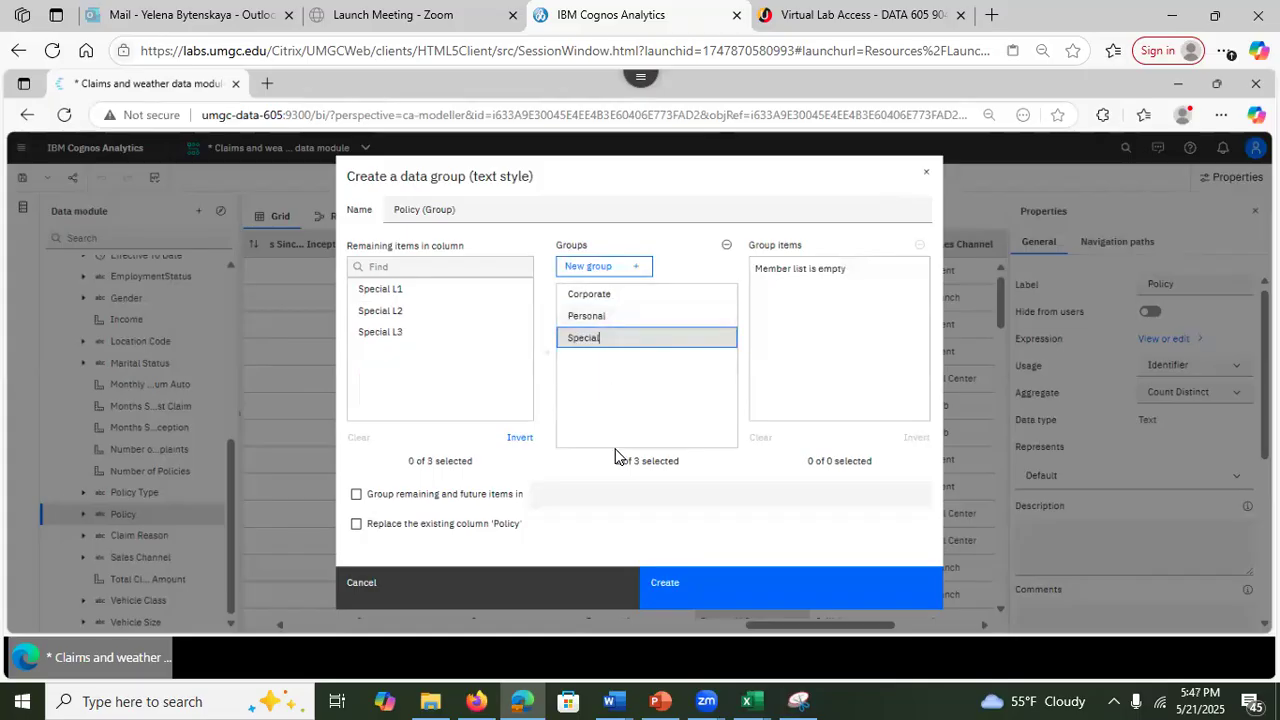
Step: Add Special L1, Special L2 and Special L3 to the Special group and create the Policy (Group) data group
left_click(605, 398)
left_click(391, 289)
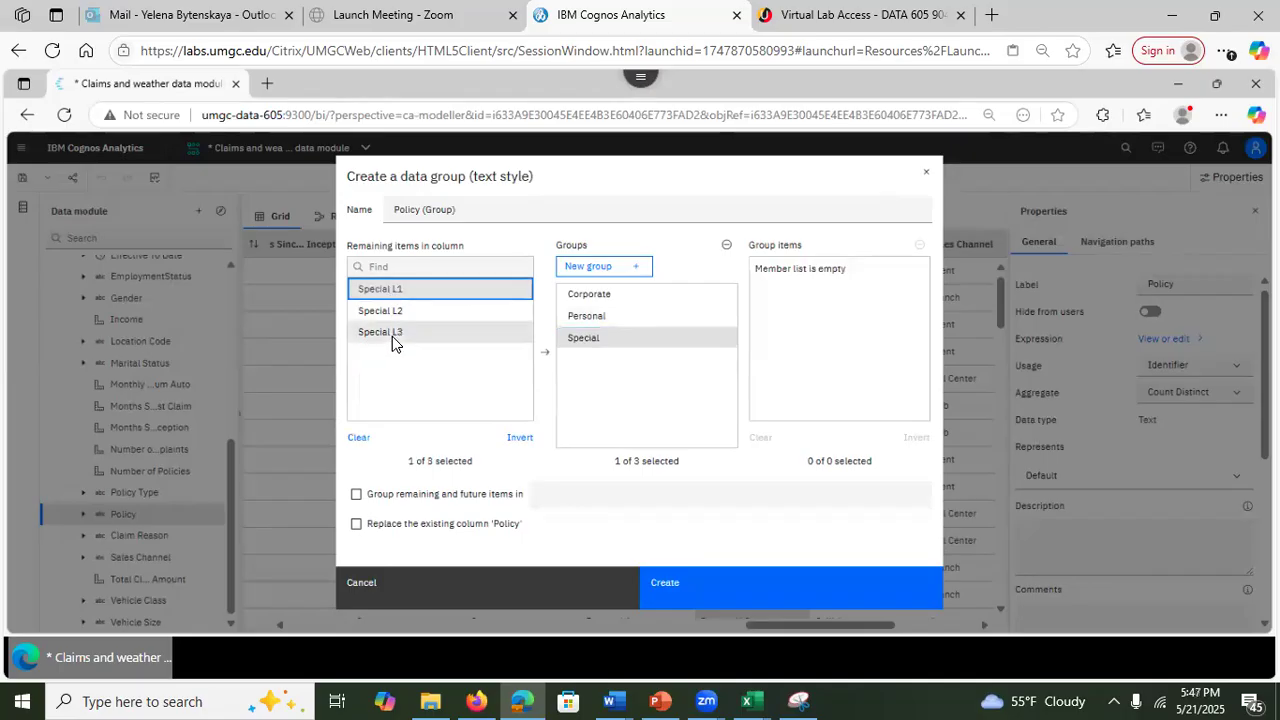
left_click(391, 333, "shift")
left_click(546, 350)
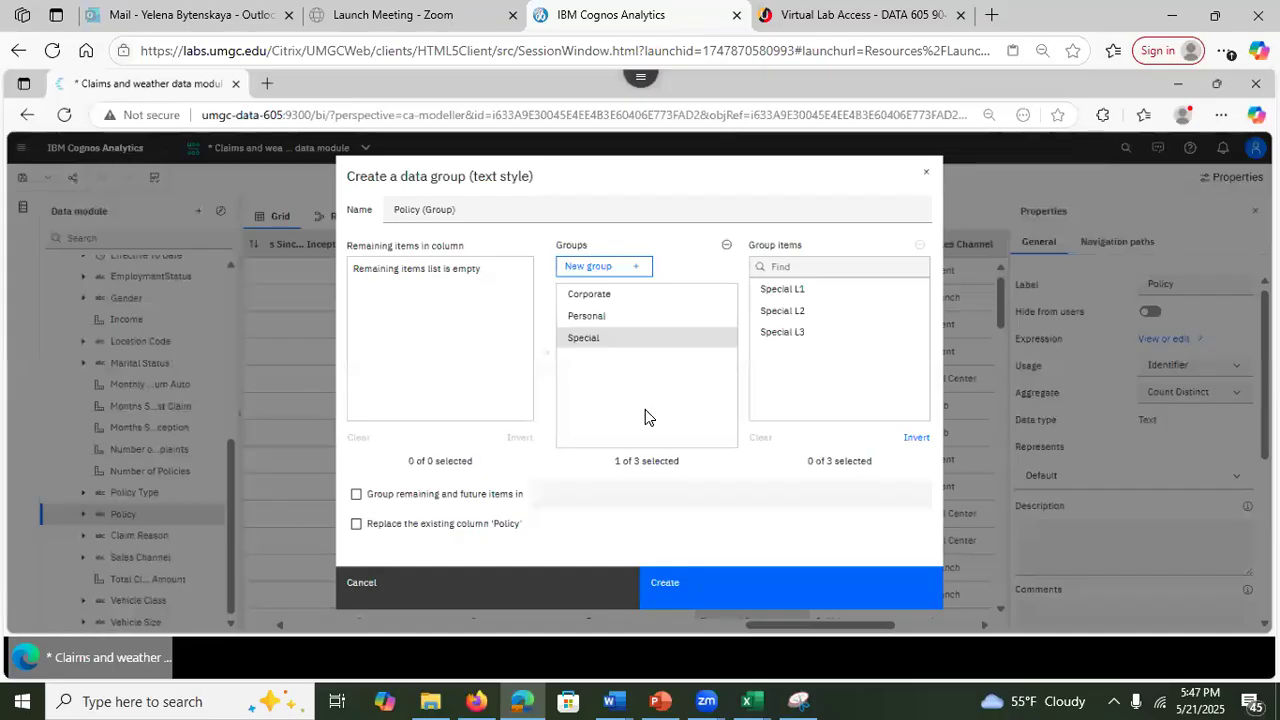
left_click(736, 580)
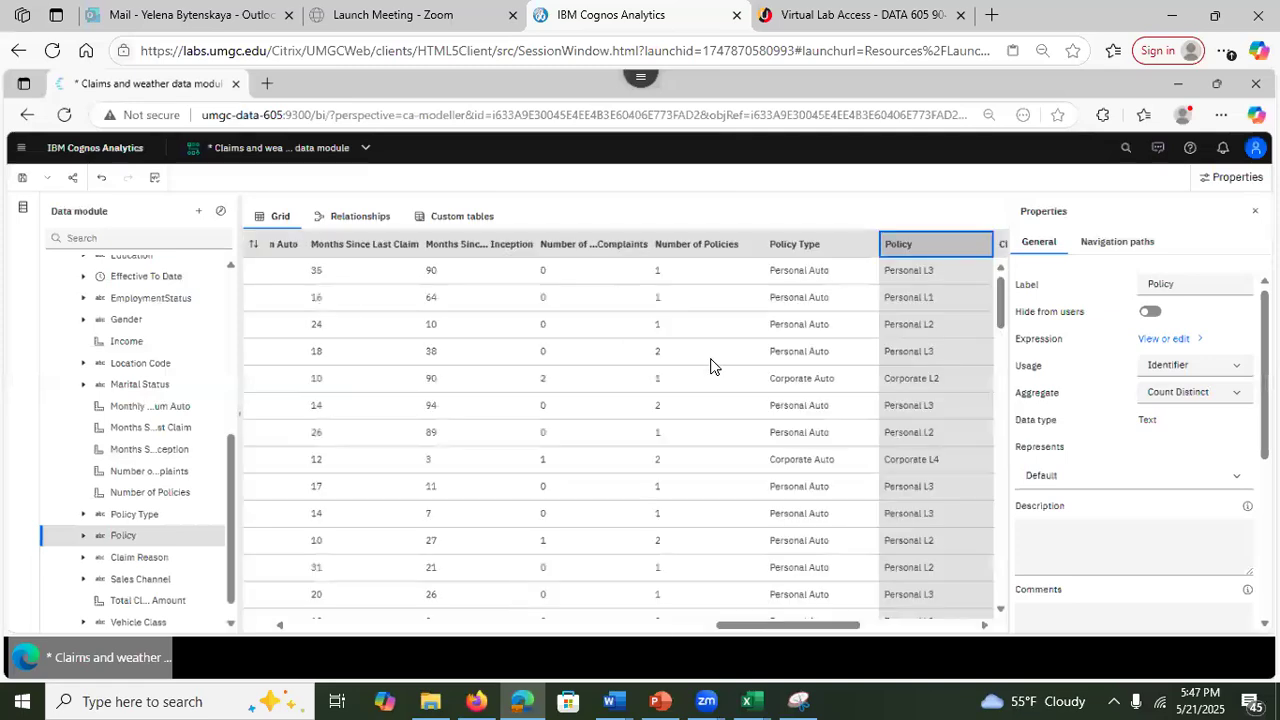
Step: Inspect the Policy (Group) column in the grid and review its data group definition, closing it without changes
left_click_drag(757, 627, 263, 614)
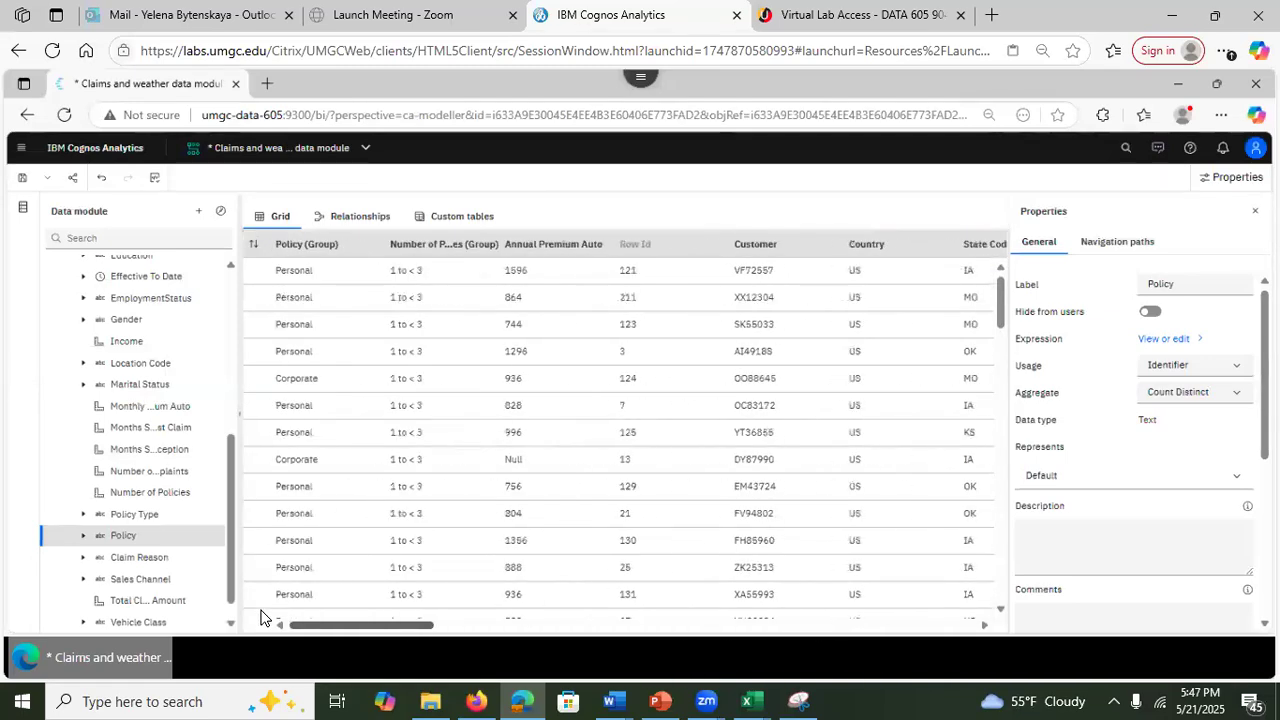
left_click(313, 249)
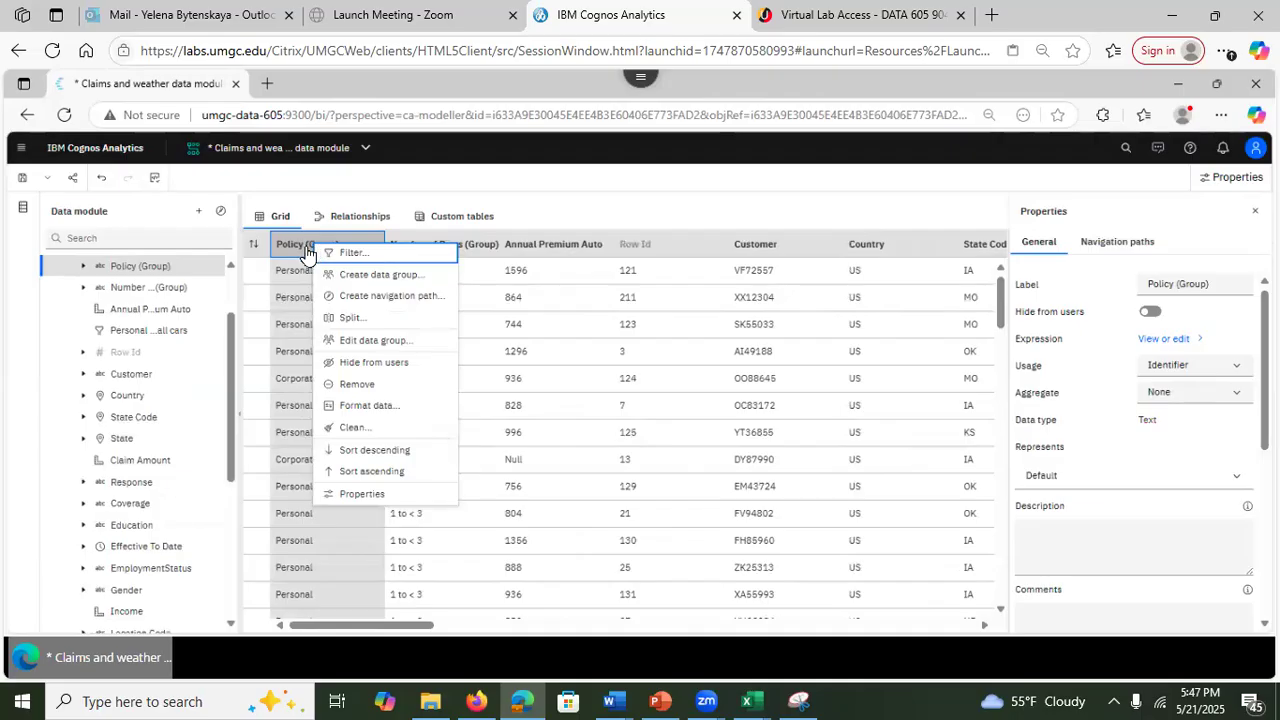
left_click(346, 341)
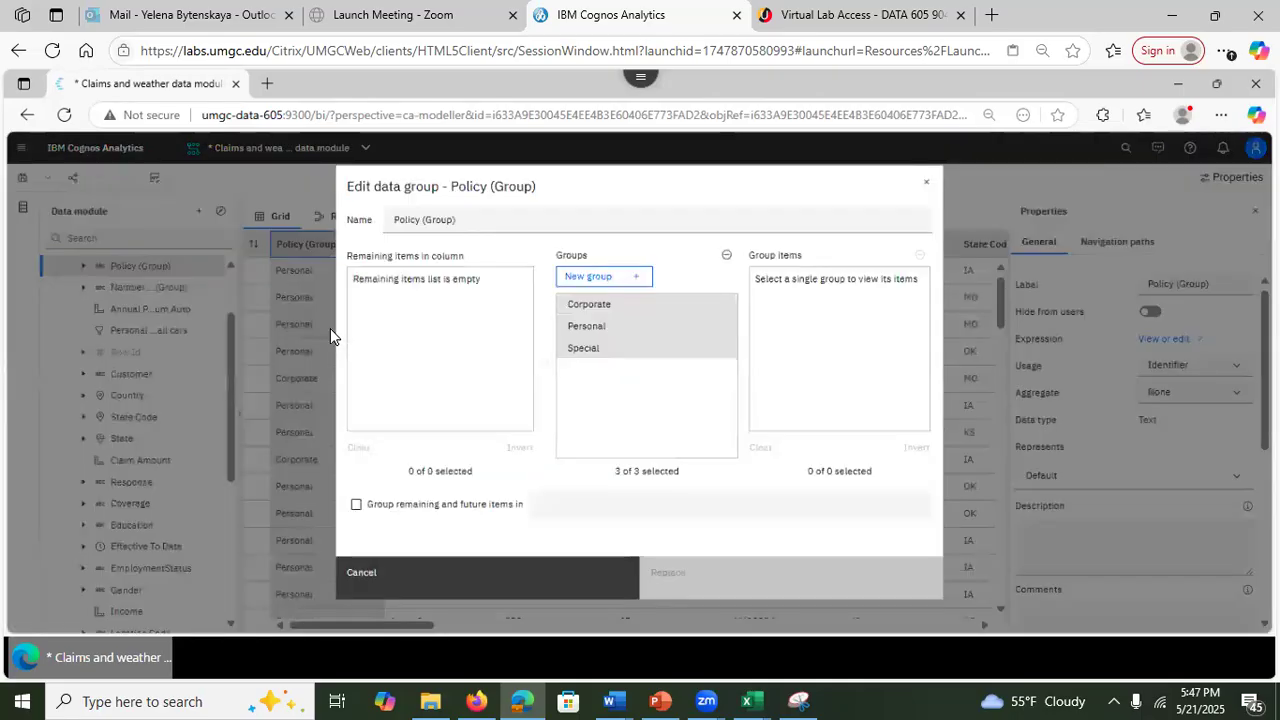
left_click(925, 191)
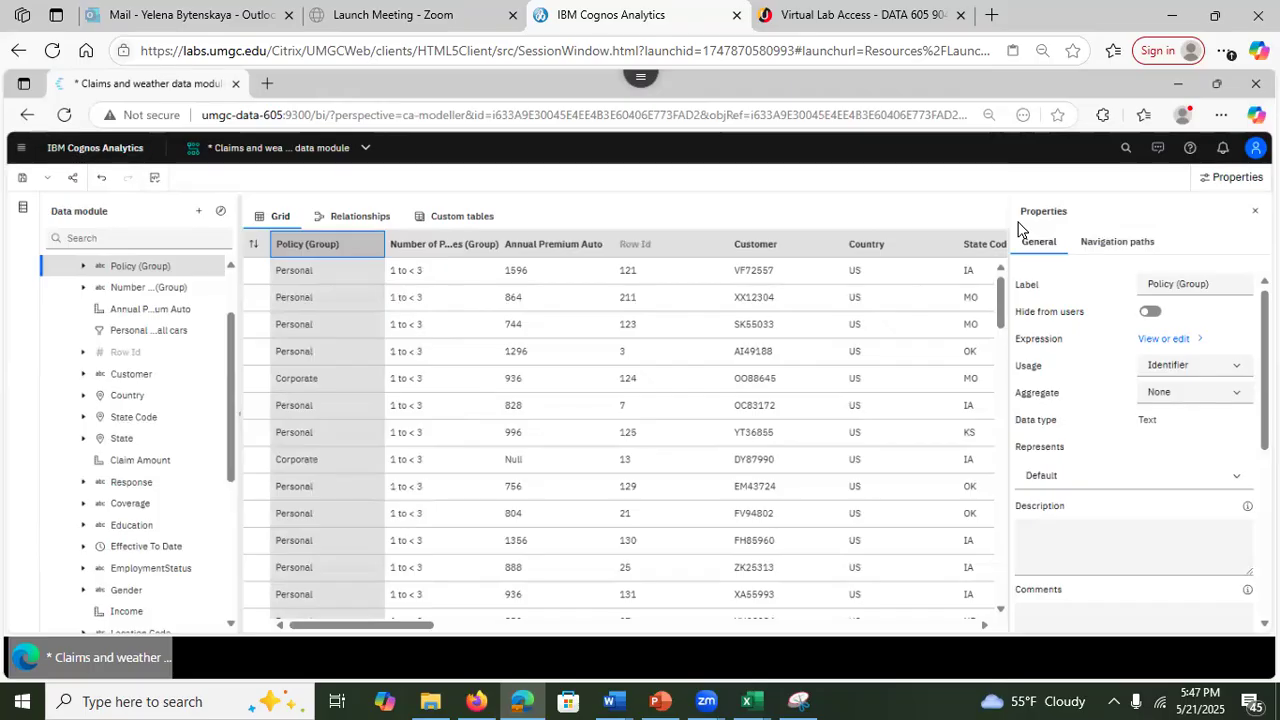
Step: Examine the full CASE expression behind Policy (Group) and close the calculation editor
left_click(1168, 338)
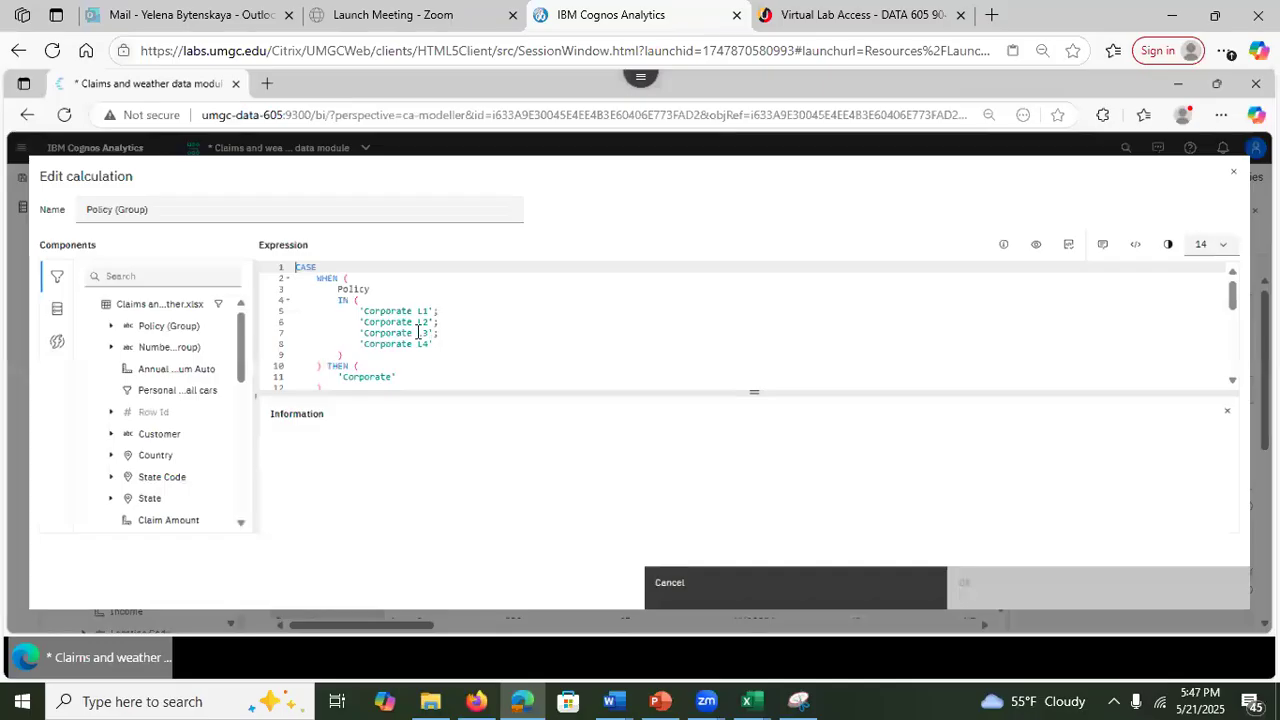
left_click_drag(1232, 298, 1206, 272)
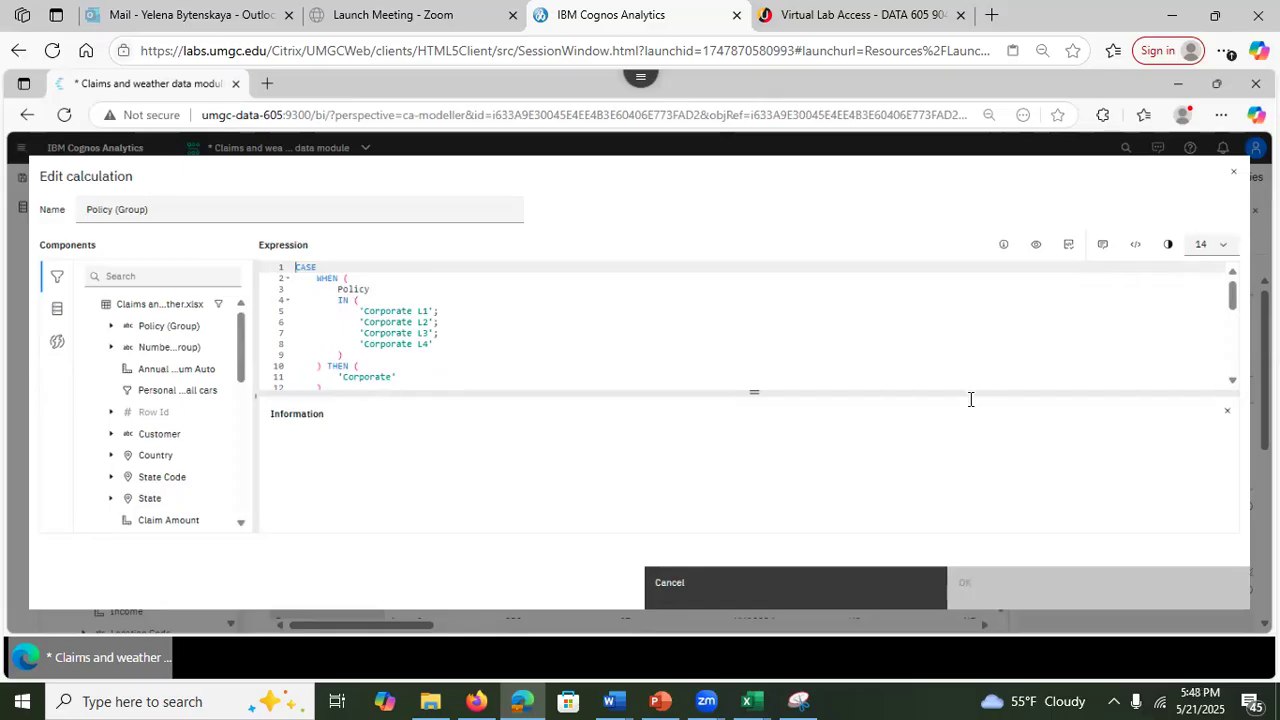
scroll(1232, 320, "down", 5)
left_click_drag(1234, 379, 1237, 231)
left_click(1233, 172)
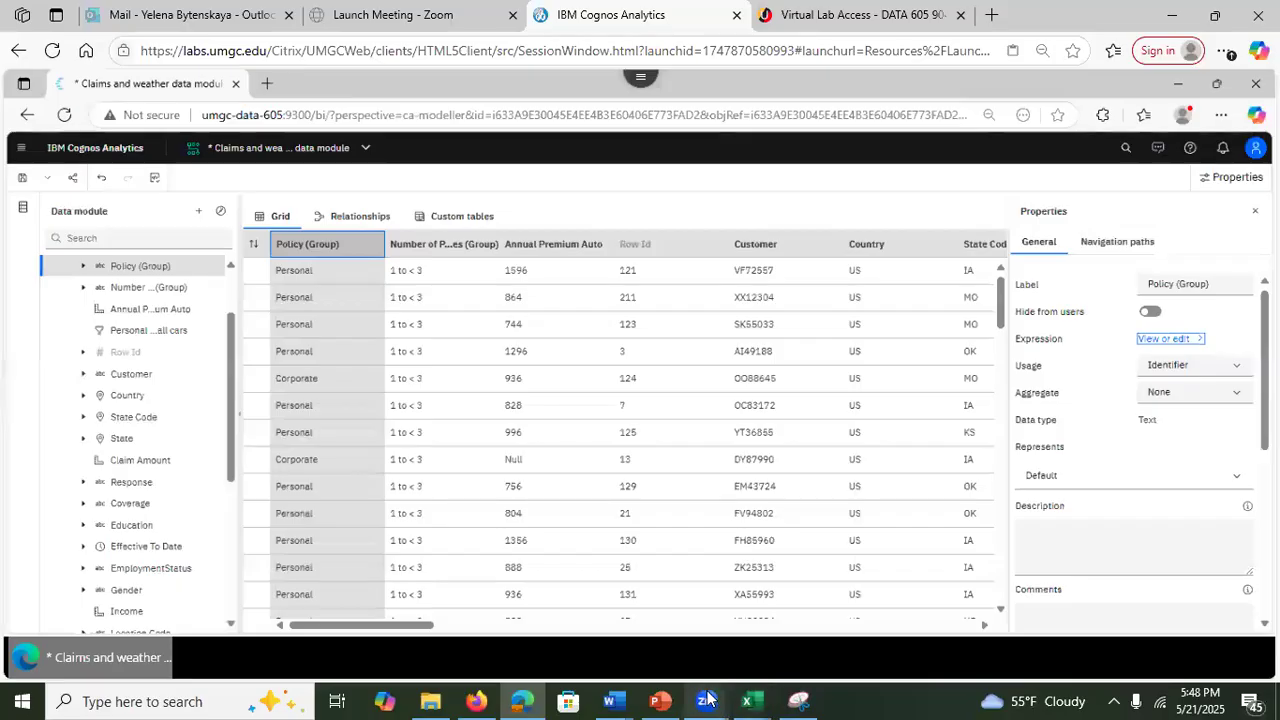
Step: Switch to the PowerPoint presentation and review slides 27 to 30 on data groups and navigation paths
left_click(659, 701)
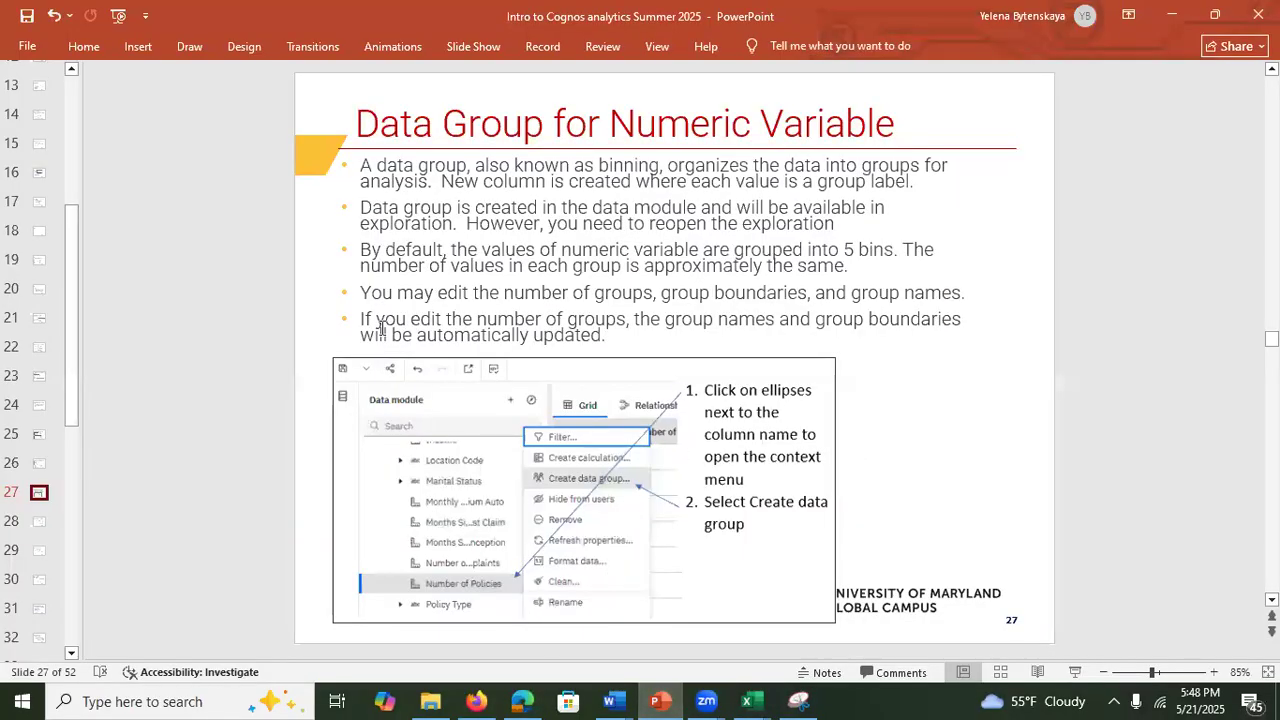
left_click(35, 530)
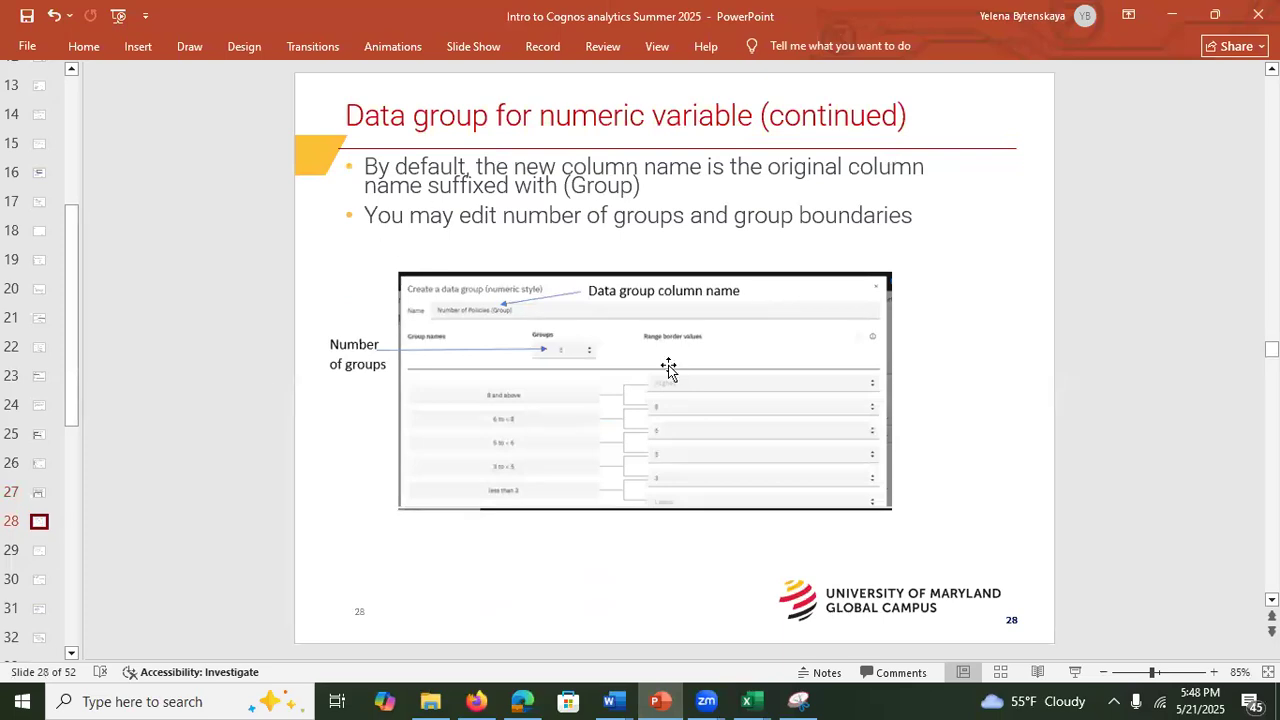
left_click(40, 553)
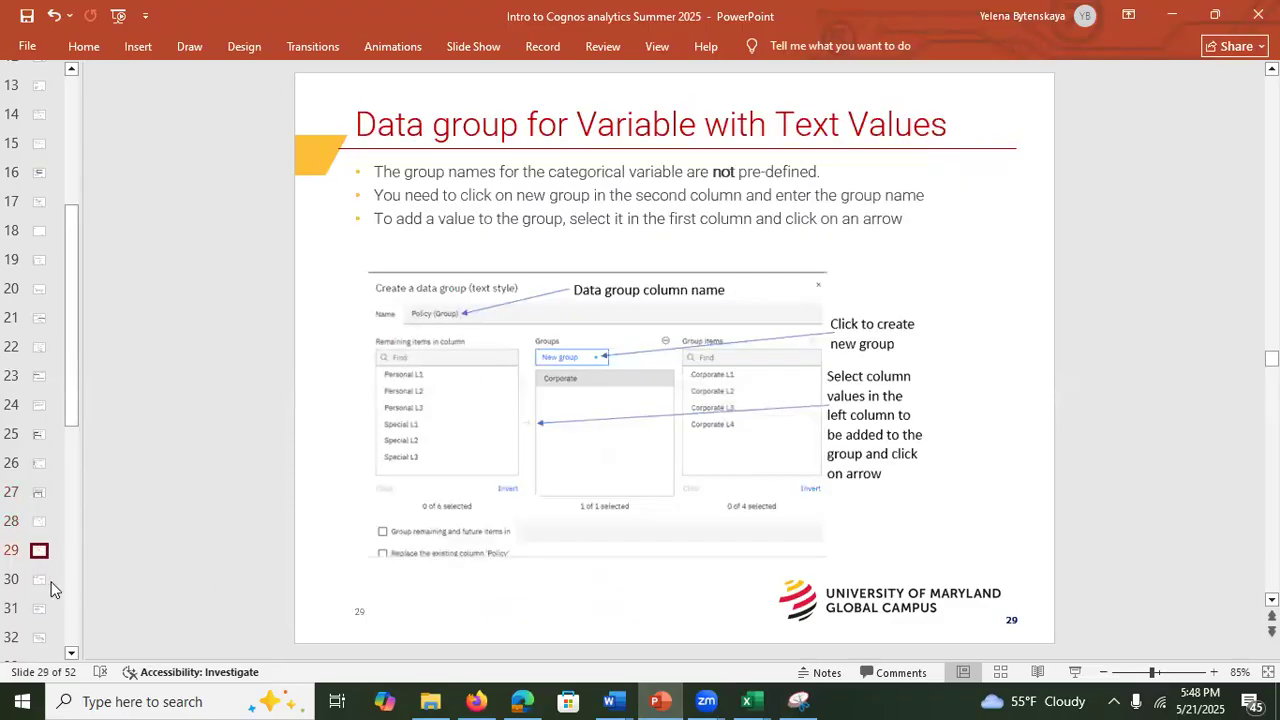
left_click(39, 581)
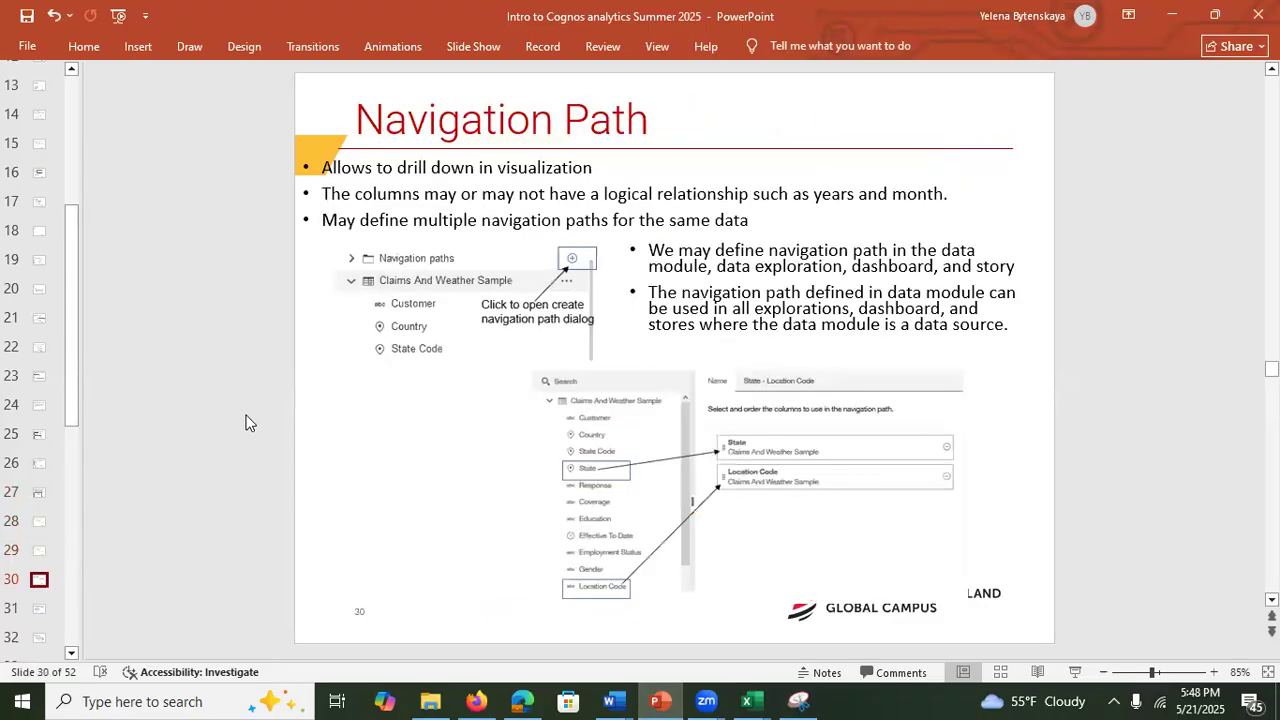
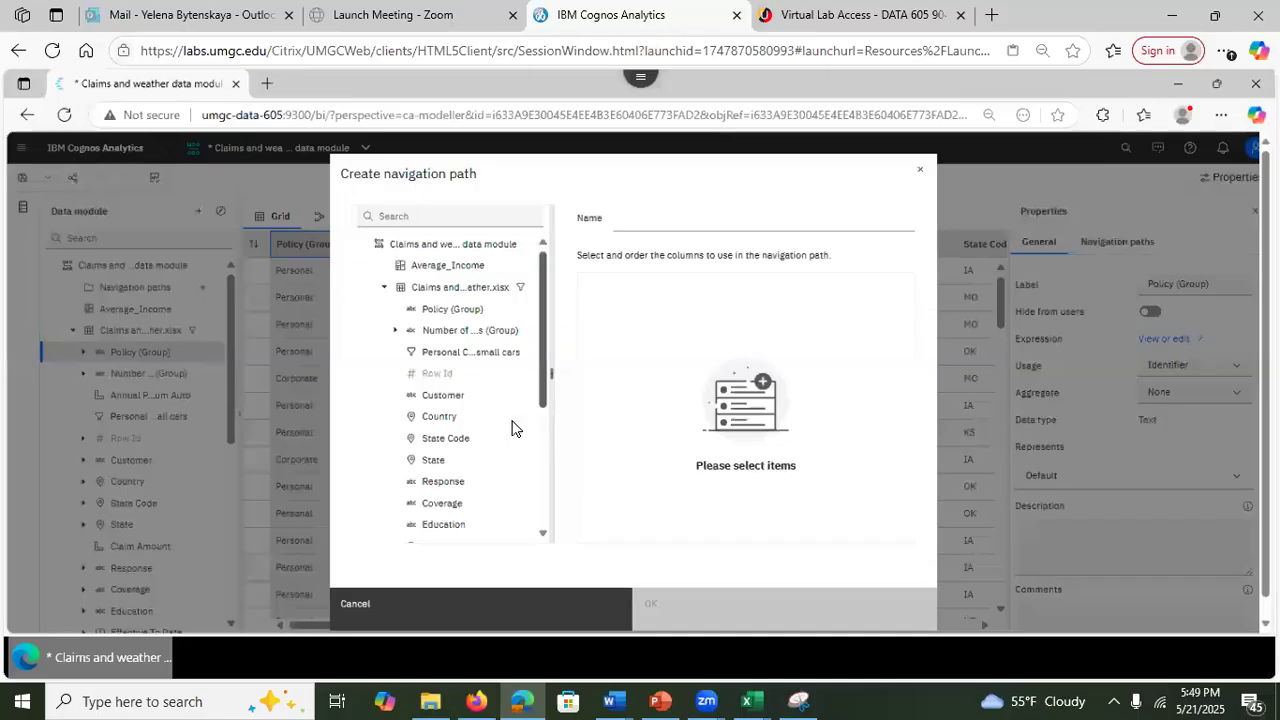
Step: Create a navigation path from State to Location Code and expand it in the data module tree
left_click_drag(423, 459, 605, 284)
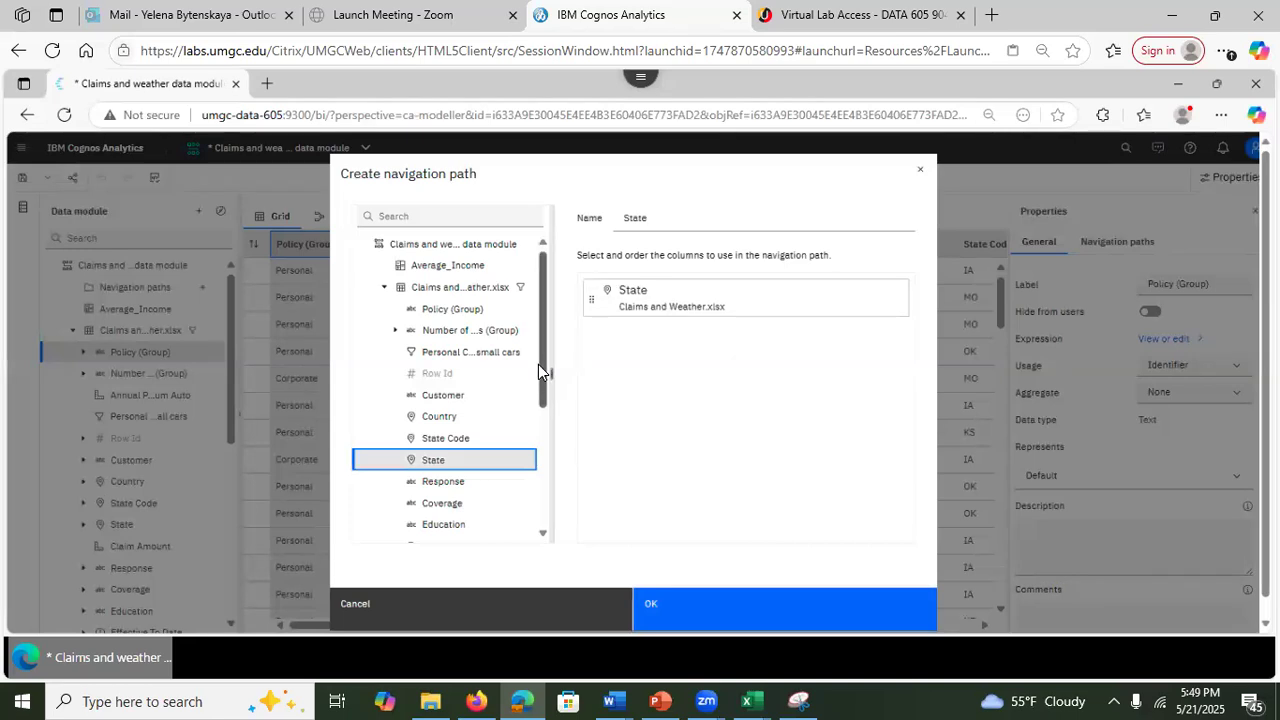
left_click_drag(538, 368, 542, 489)
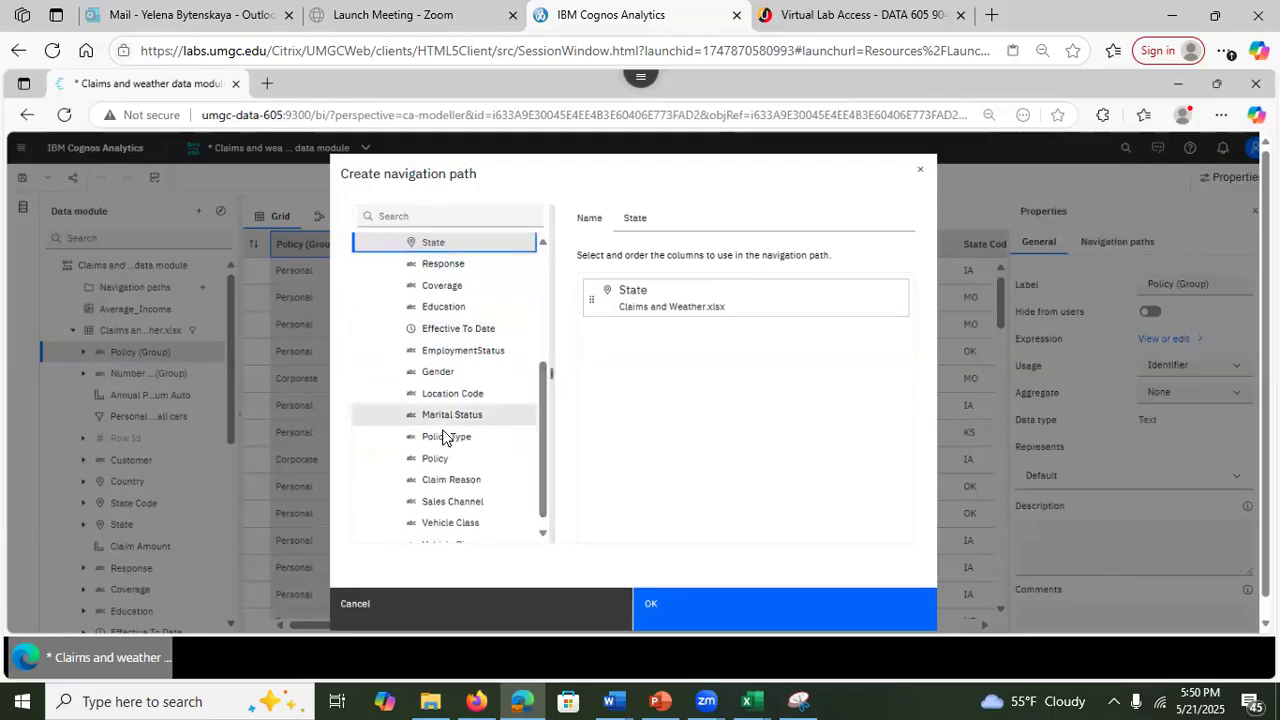
left_click_drag(410, 394, 620, 340)
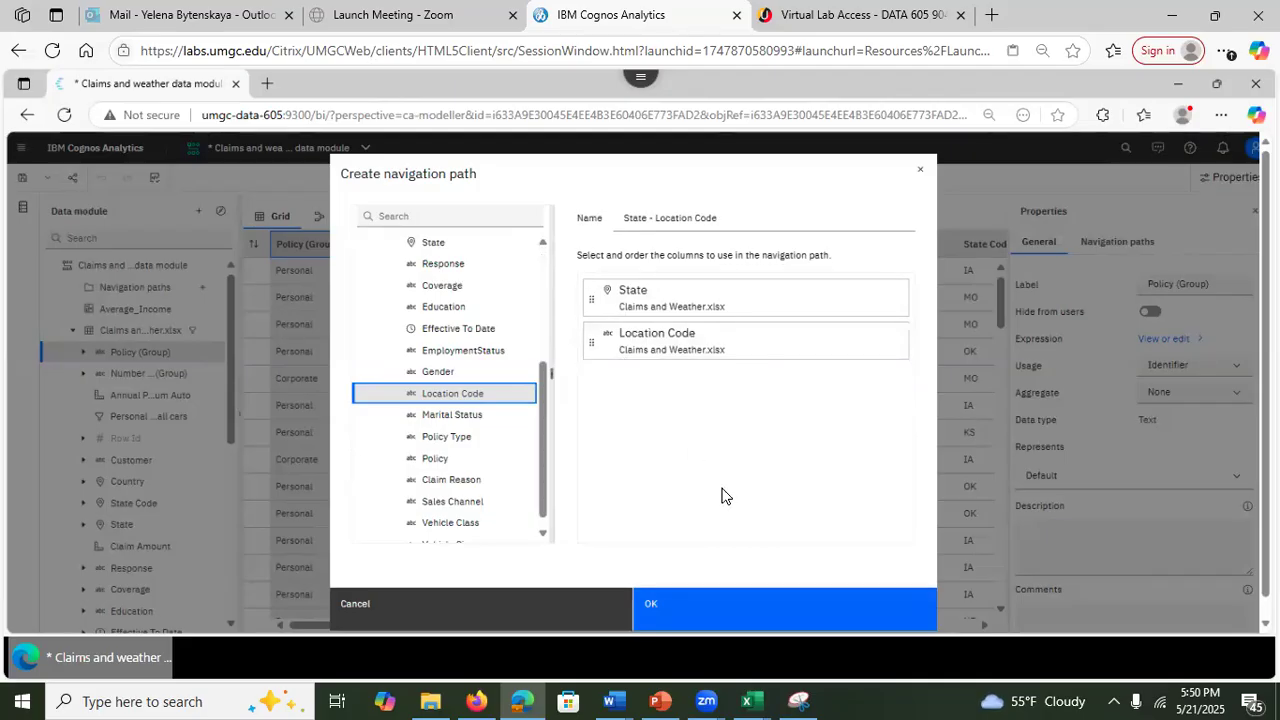
left_click(727, 604)
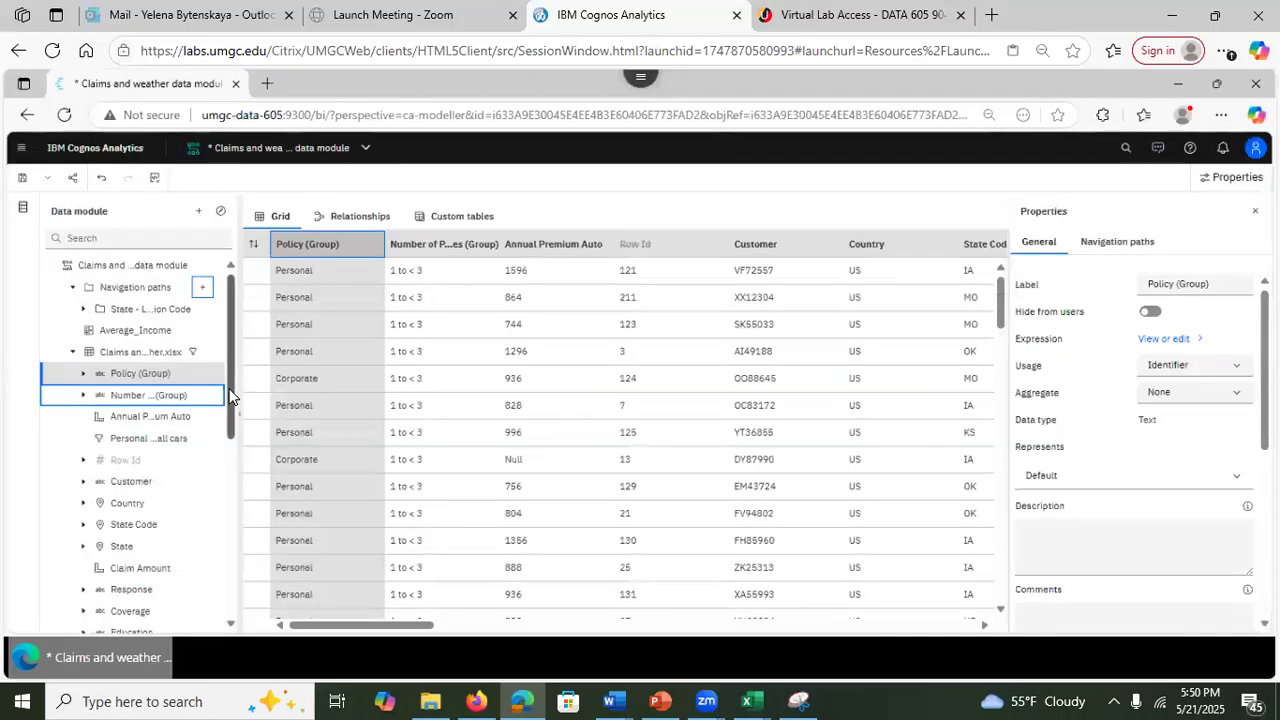
left_click(82, 311)
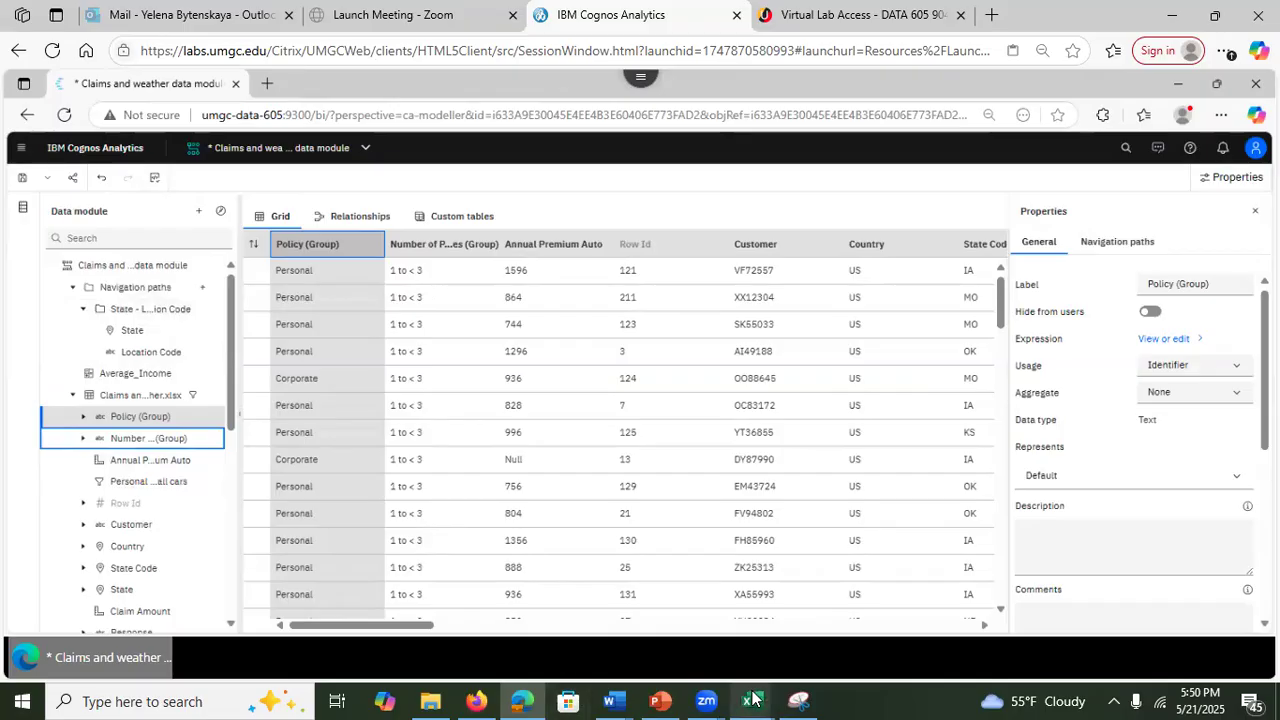
Step: Read slide 31 on creating an exploration in PowerPoint, and return to Cognos Analytics
left_click(657, 699)
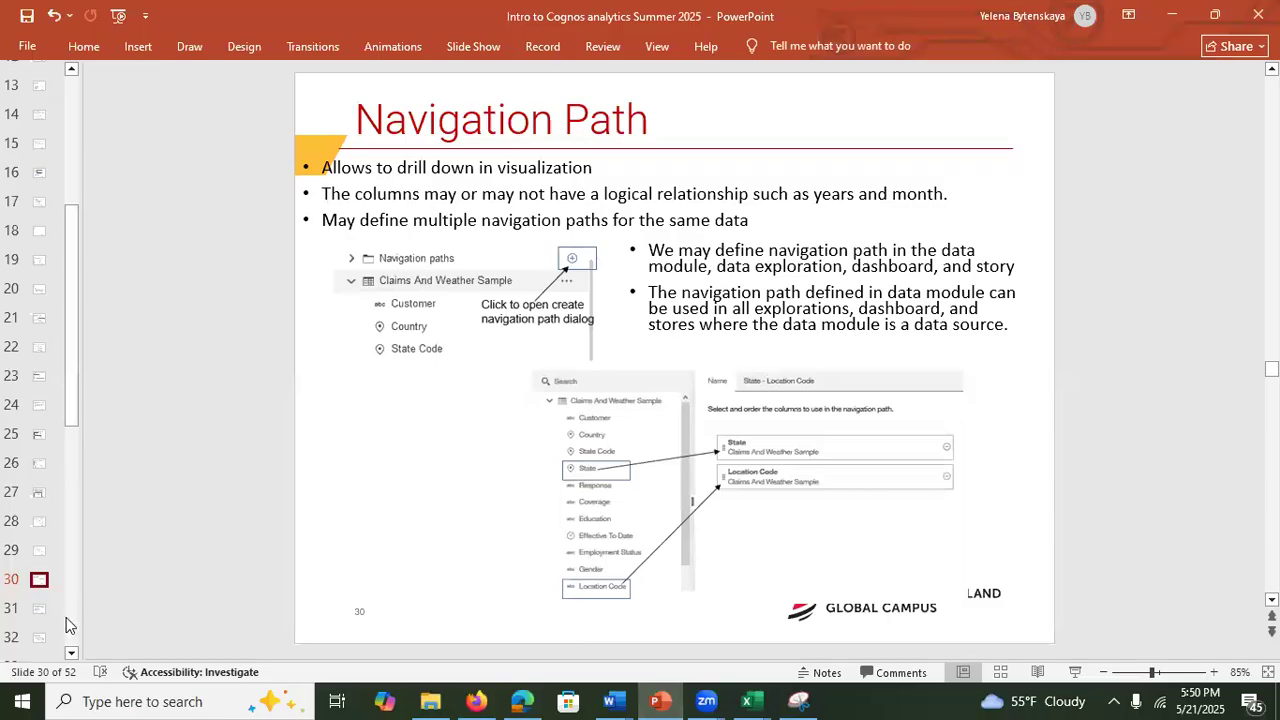
left_click(36, 609)
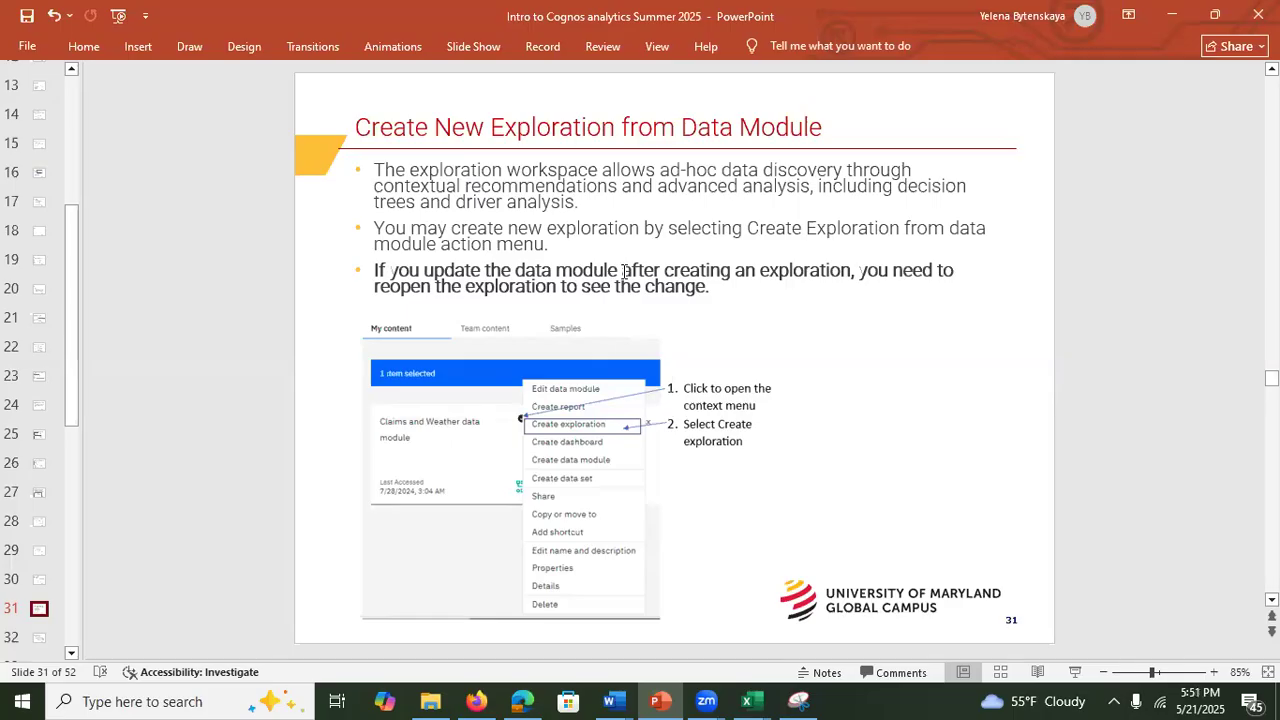
left_click(1169, 22)
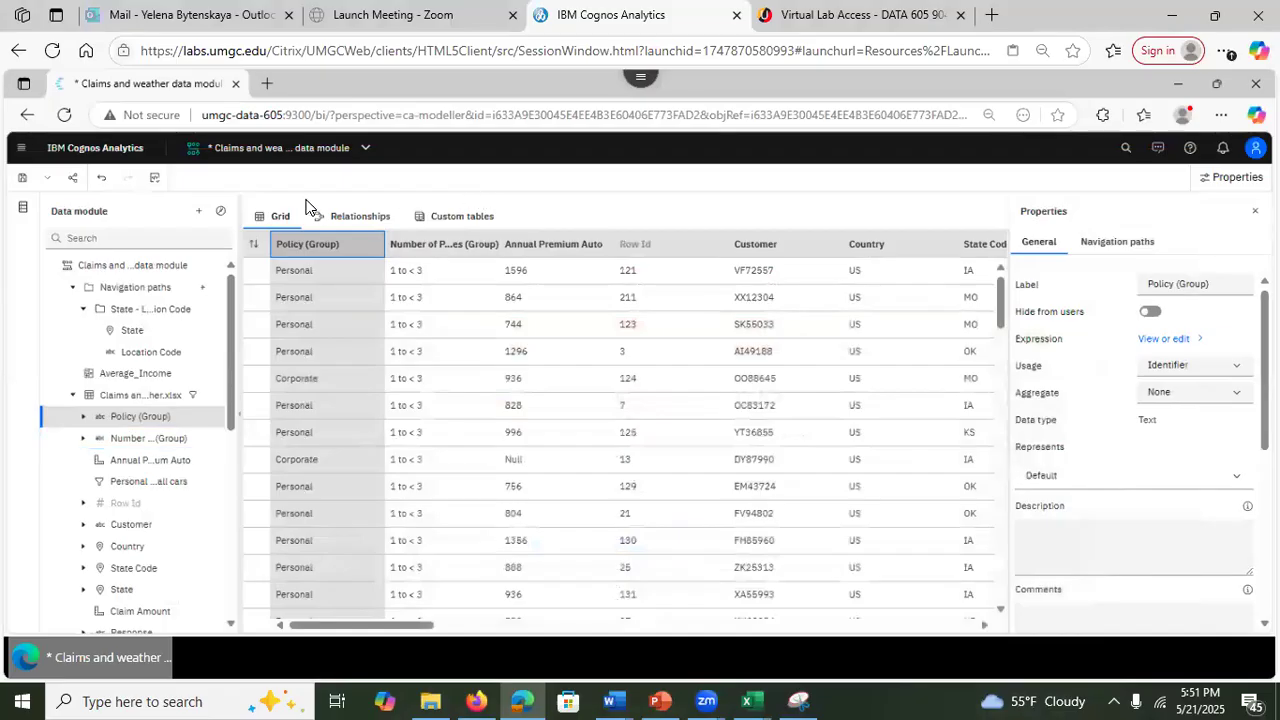
Step: Save the Claims and weather data module and close it to return to the content page
left_click(22, 177)
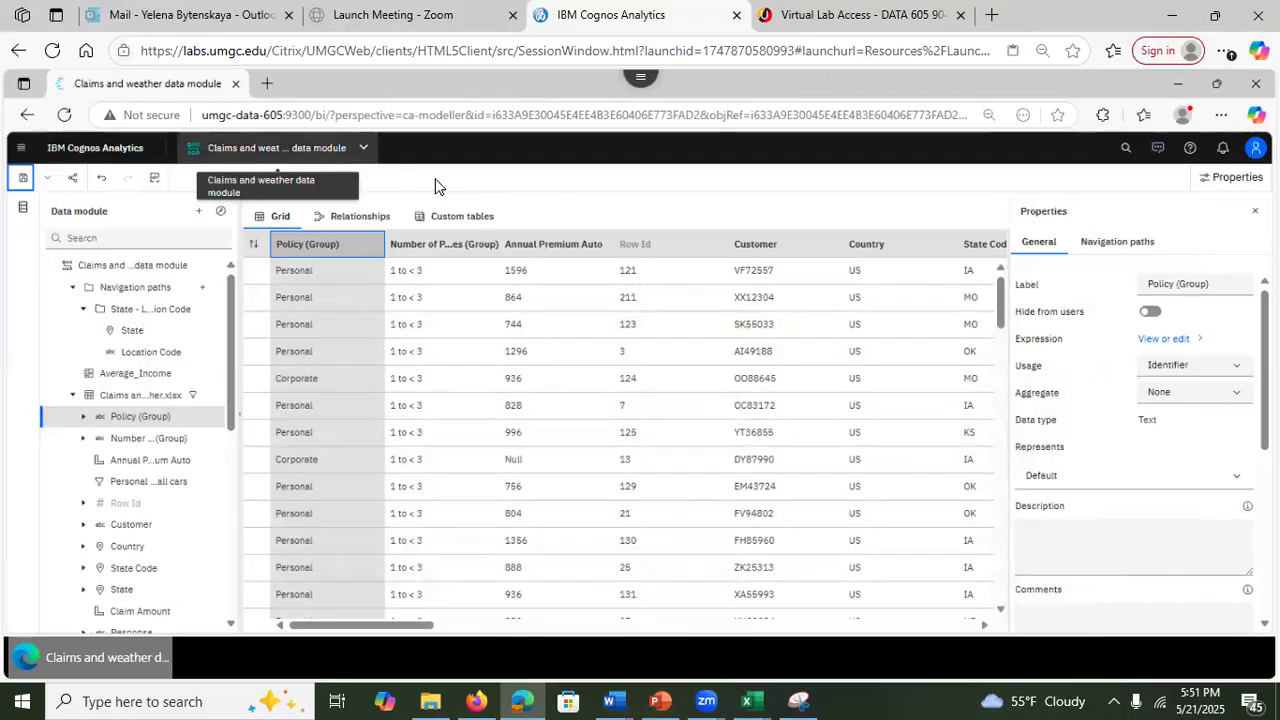
left_click(363, 148)
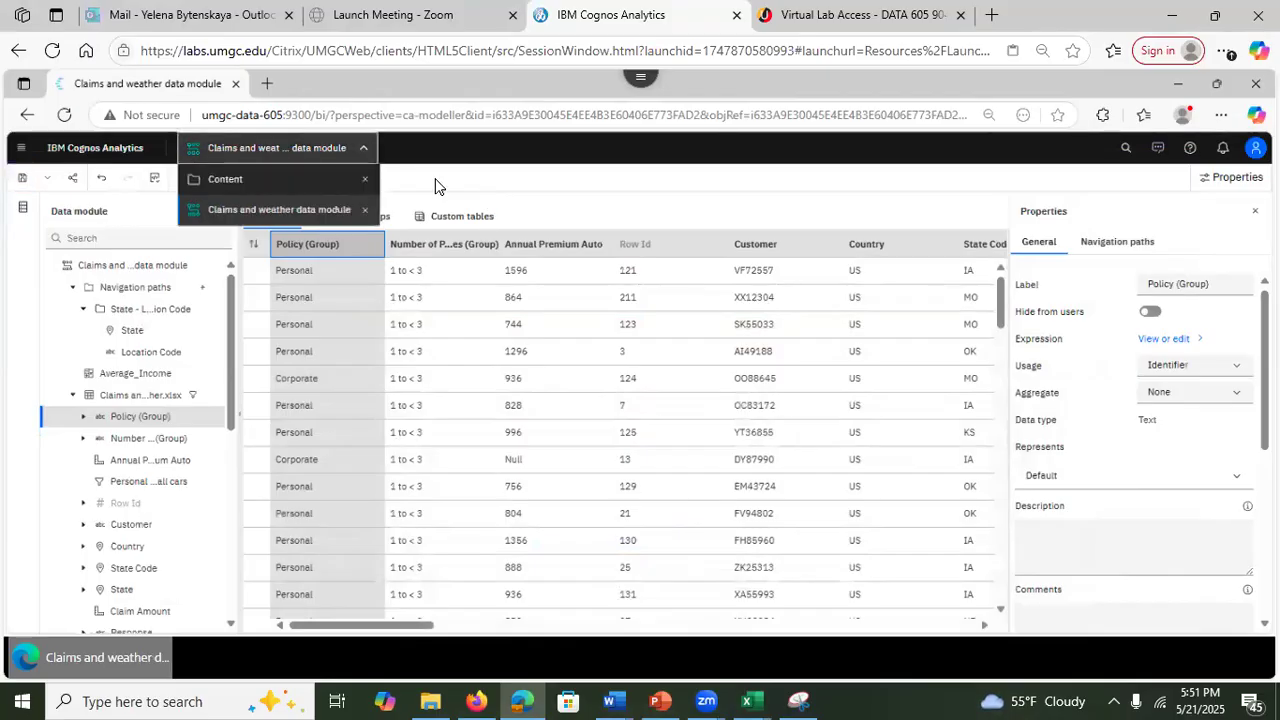
left_click(366, 218)
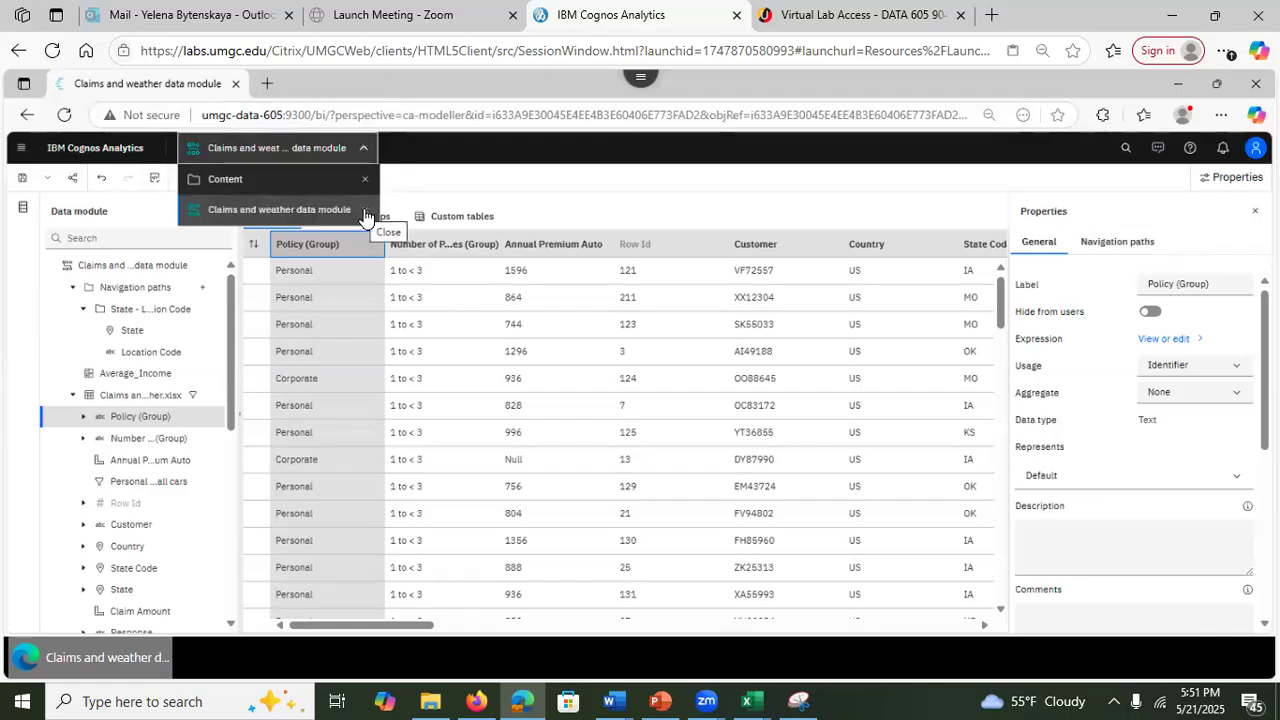
left_click(366, 217)
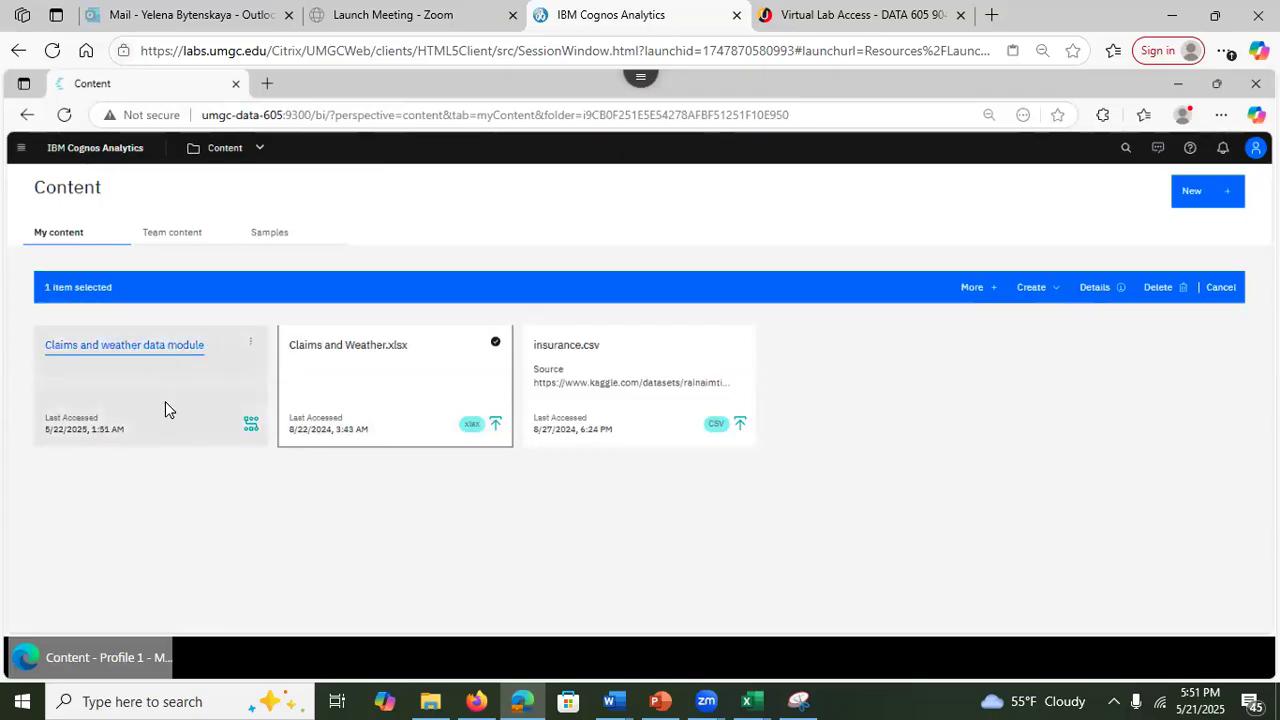
left_click(251, 346)
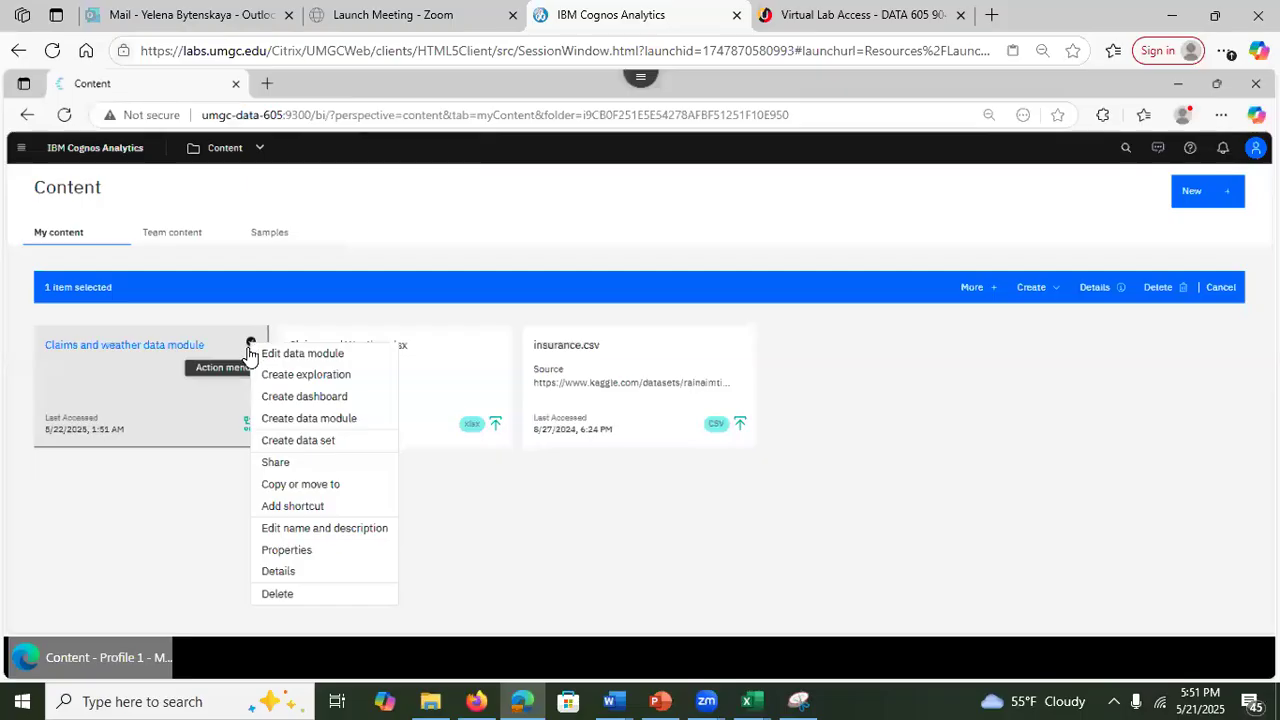
left_click(169, 488)
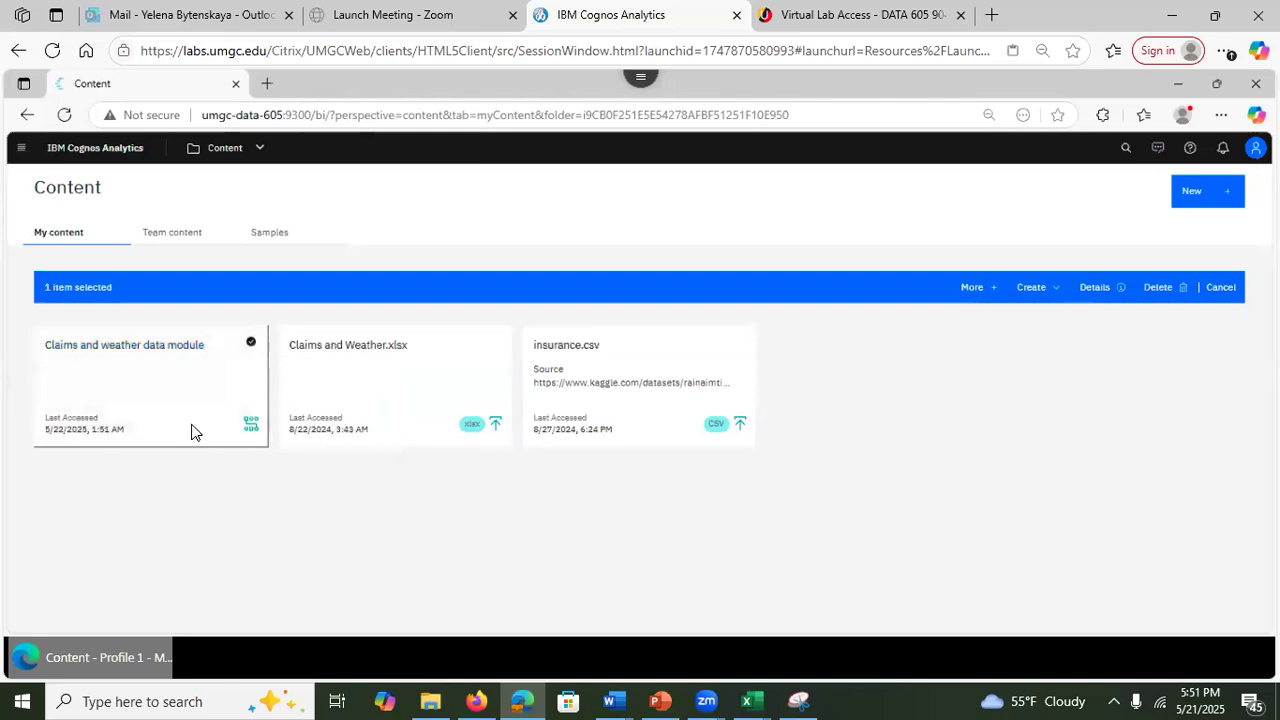
left_click(1227, 203)
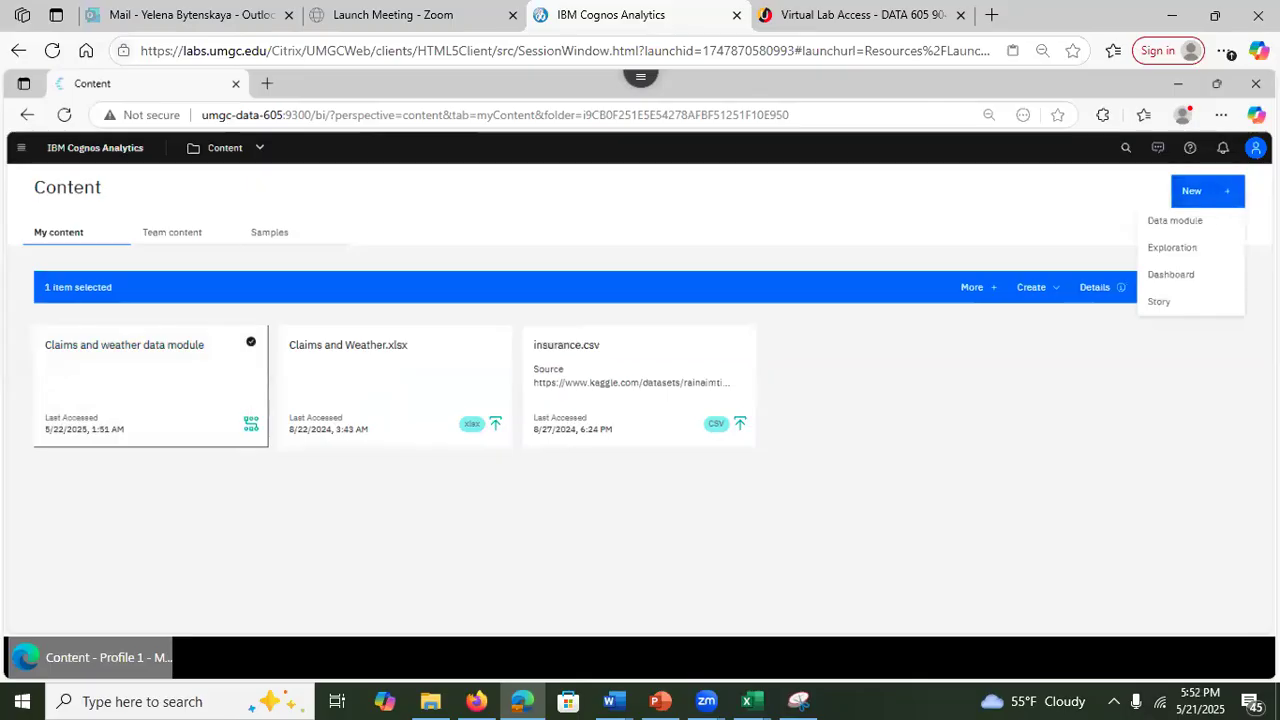
left_click(484, 572)
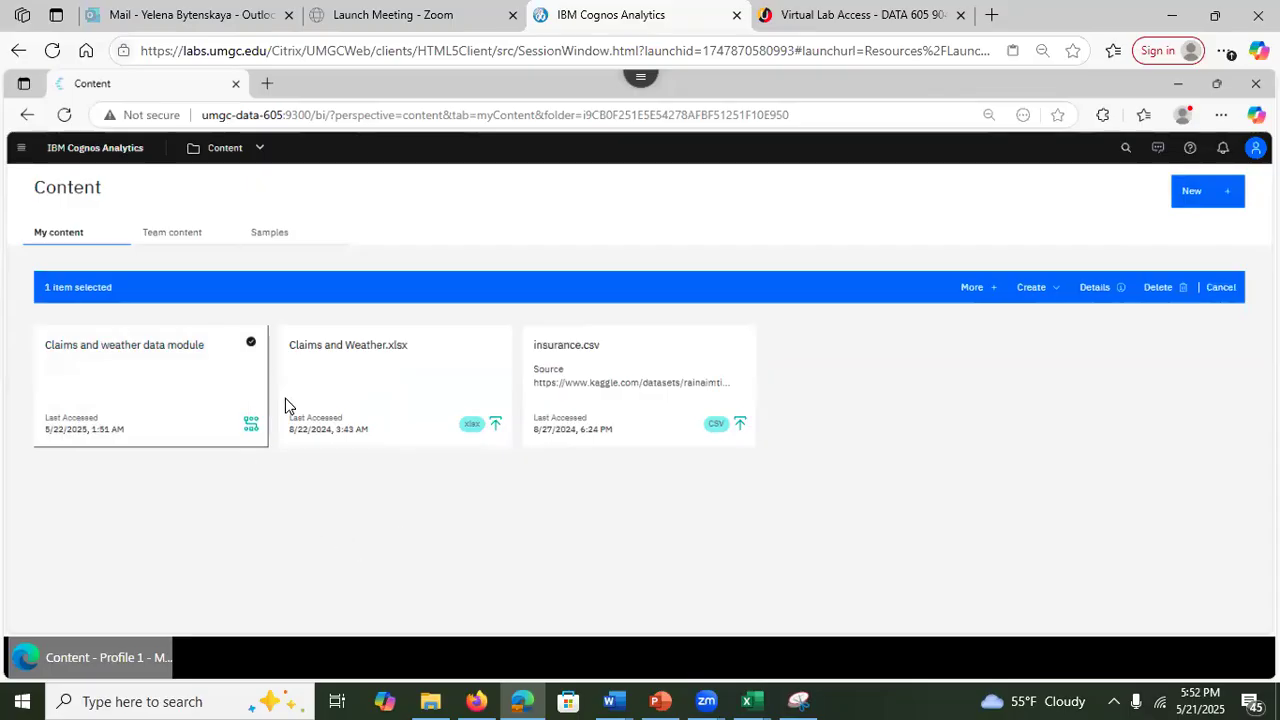
Step: Create an exploration from the Claims and weather data module and expand the Claims and Weather.xlsx table in its sources
left_click(251, 345)
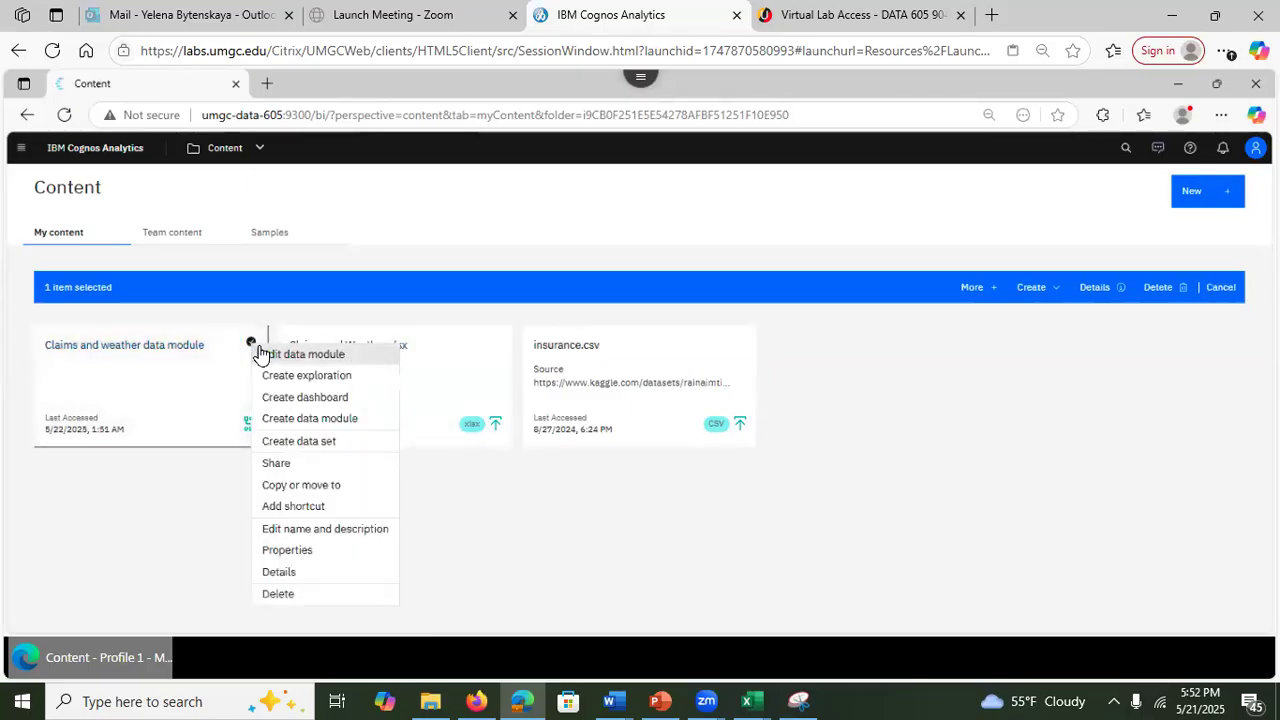
left_click(287, 378)
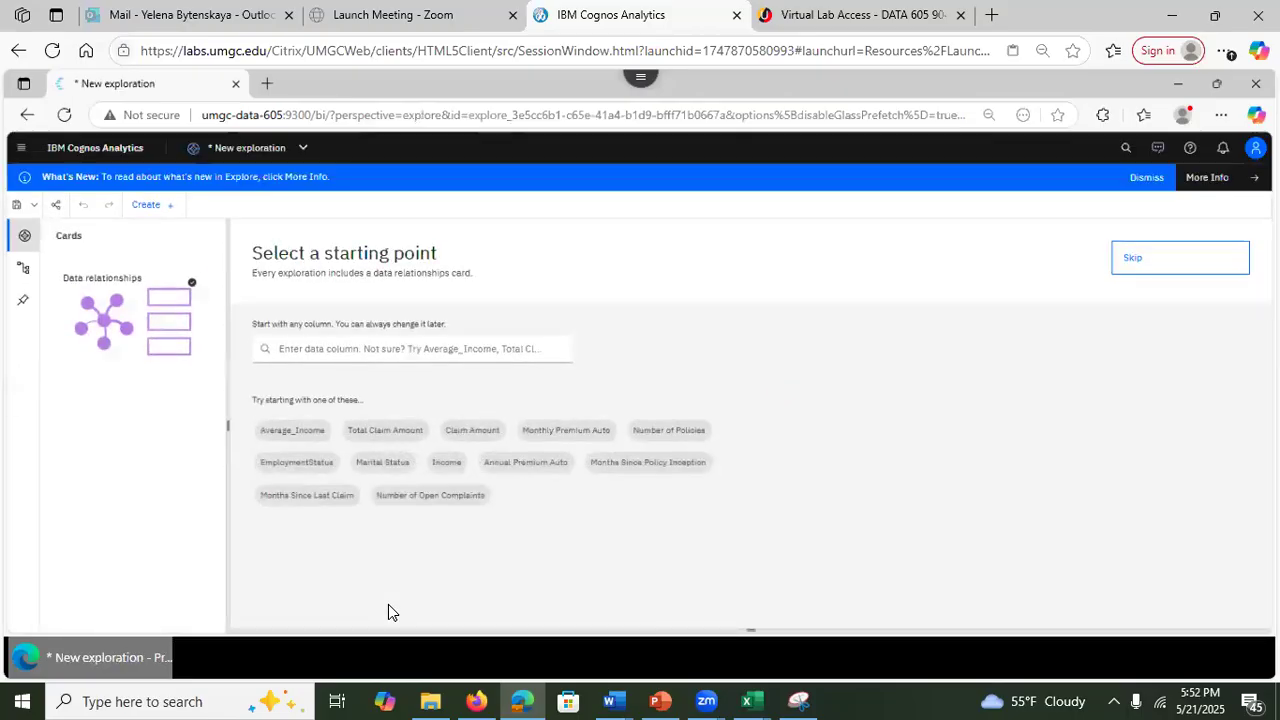
left_click(19, 270)
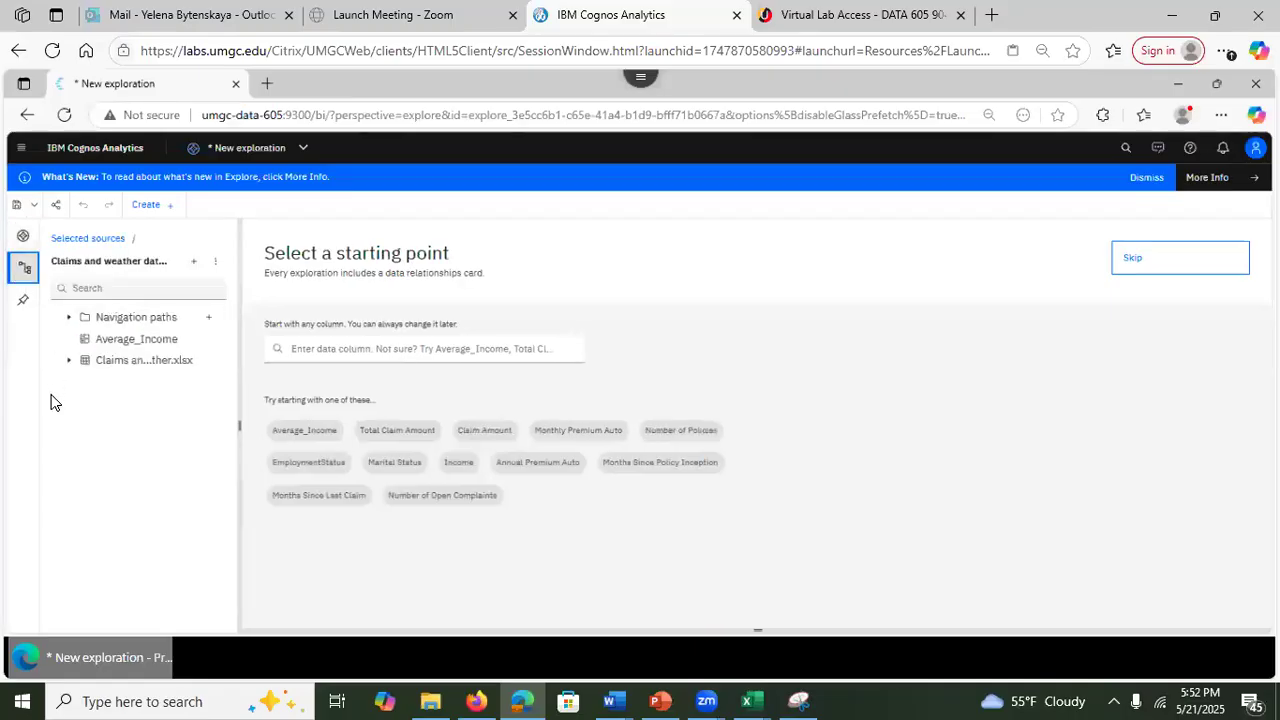
left_click(67, 365)
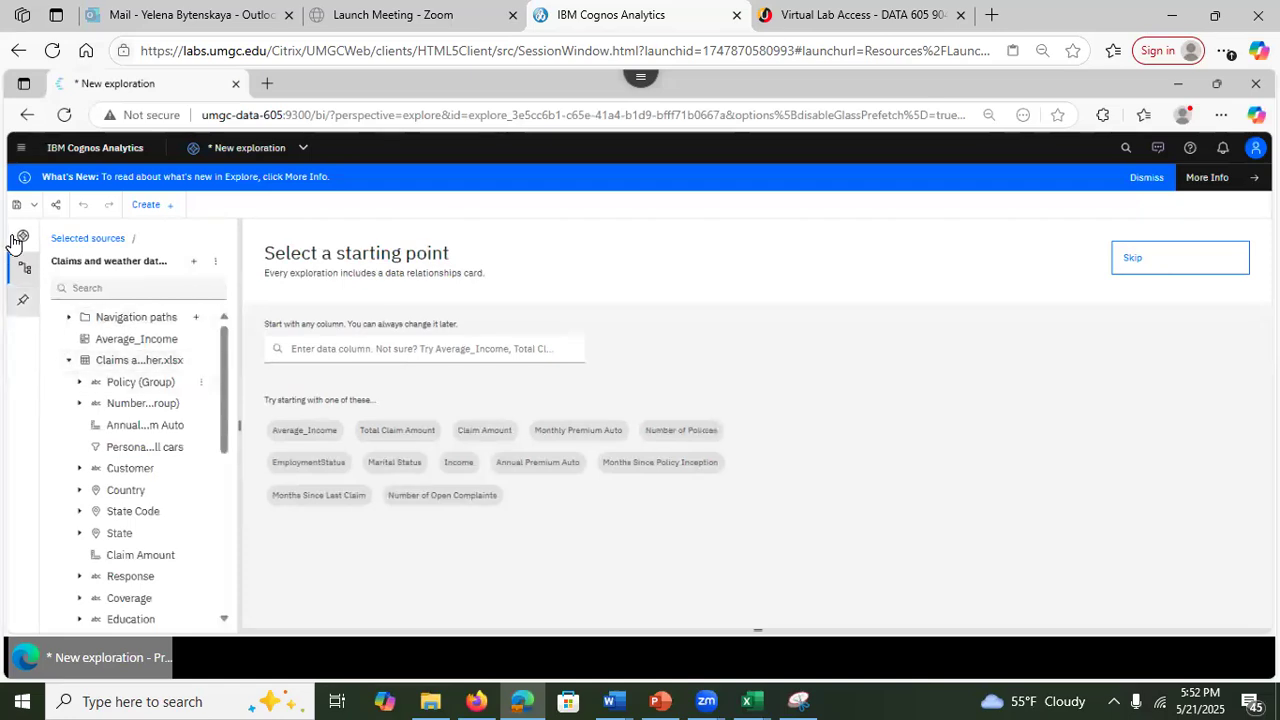
Step: Start the exploration's data relationships card from the suggested Total Claim Amount column
left_click(20, 240)
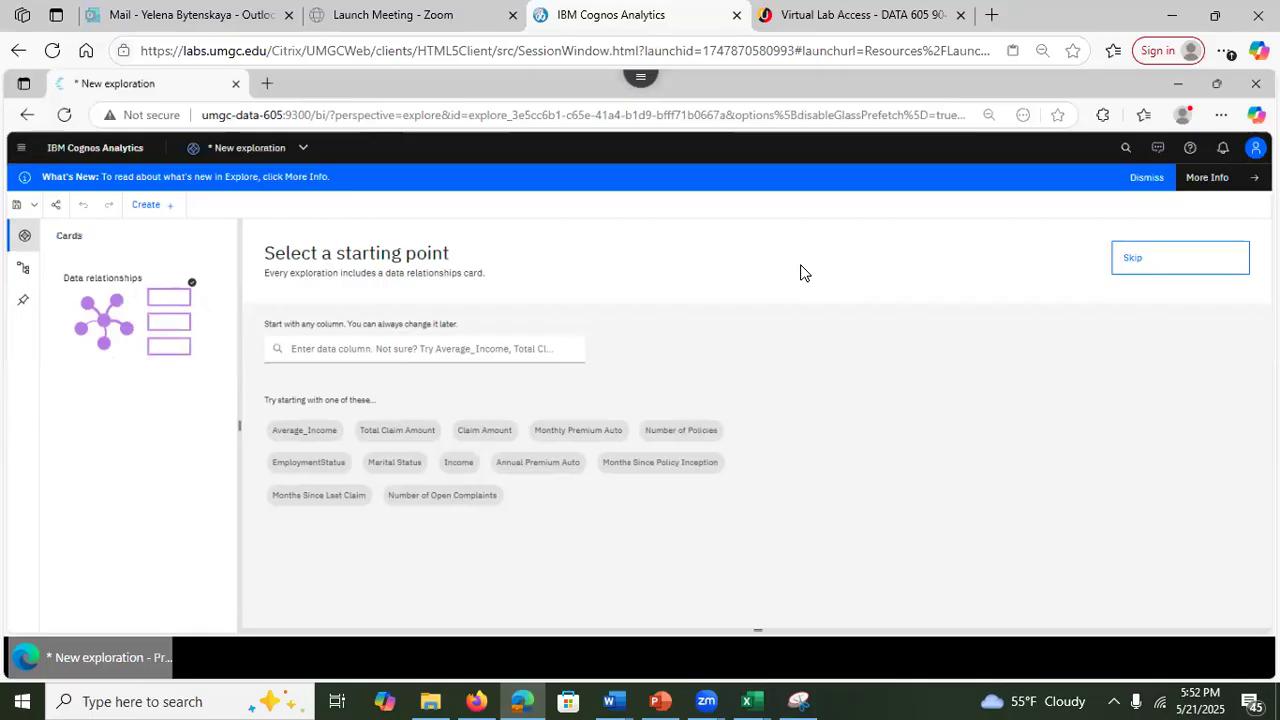
left_click(393, 438)
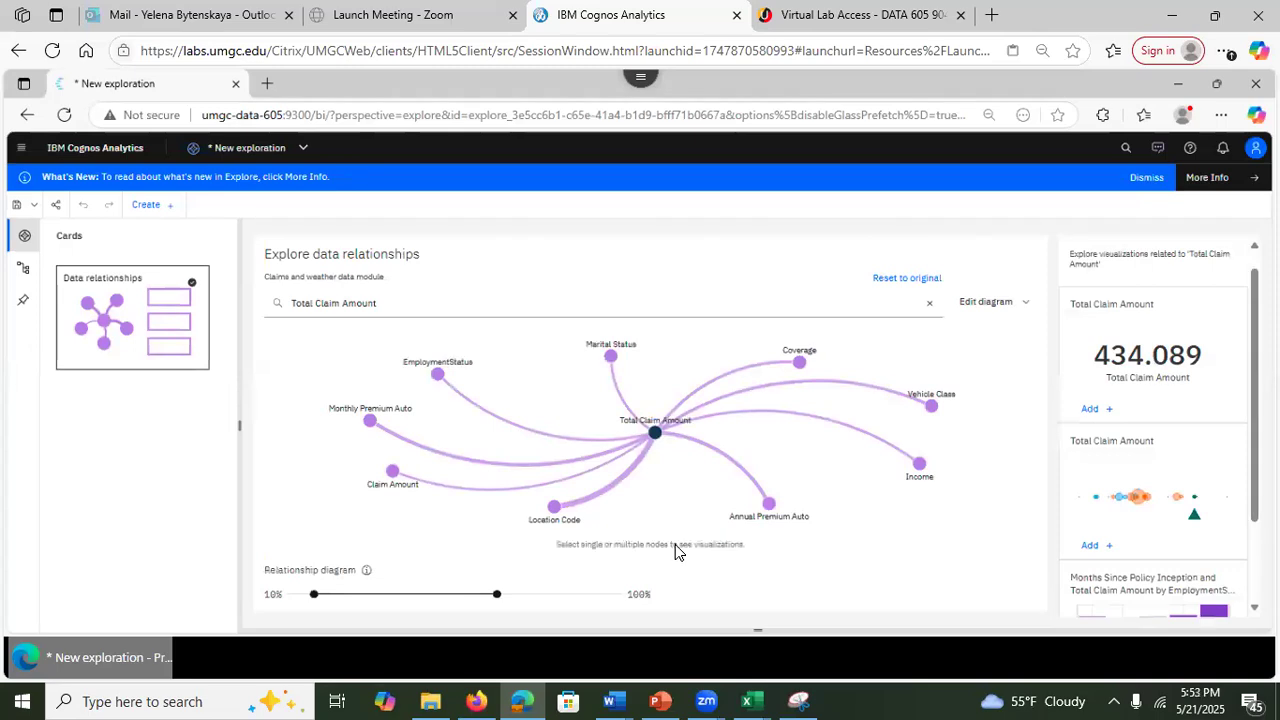
mouse_move(658, 440)
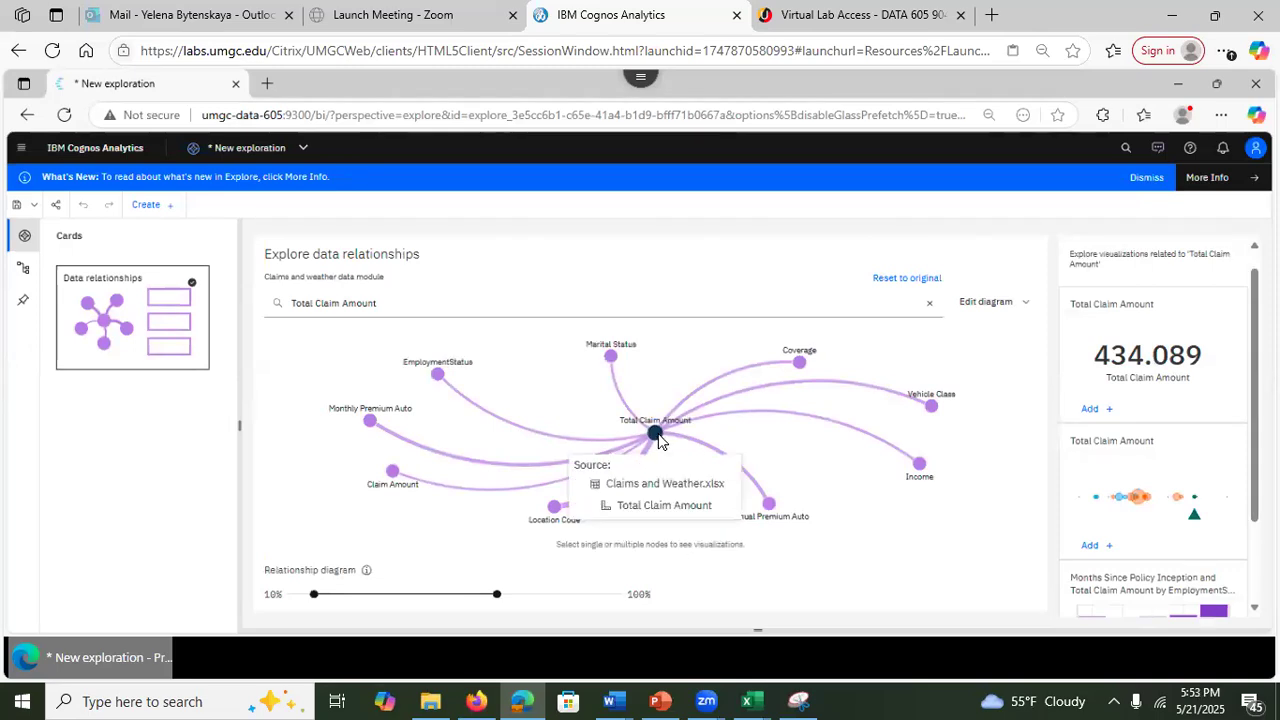
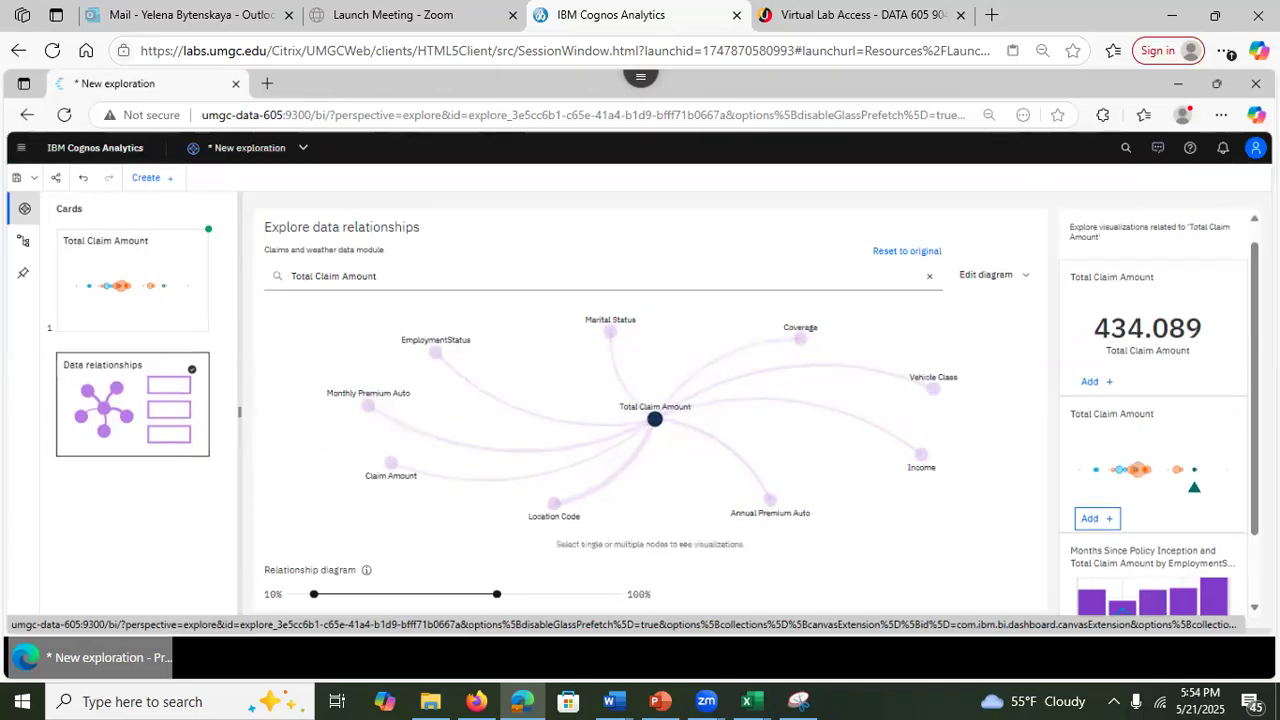
Step: Compare the suggested visualizations for Location Code alone, Total Claim Amount alone and both fields together, leaving only Total Claim Amount selected
scroll(1155, 420, "down", 1)
scroll(1243, 420, "up", 2)
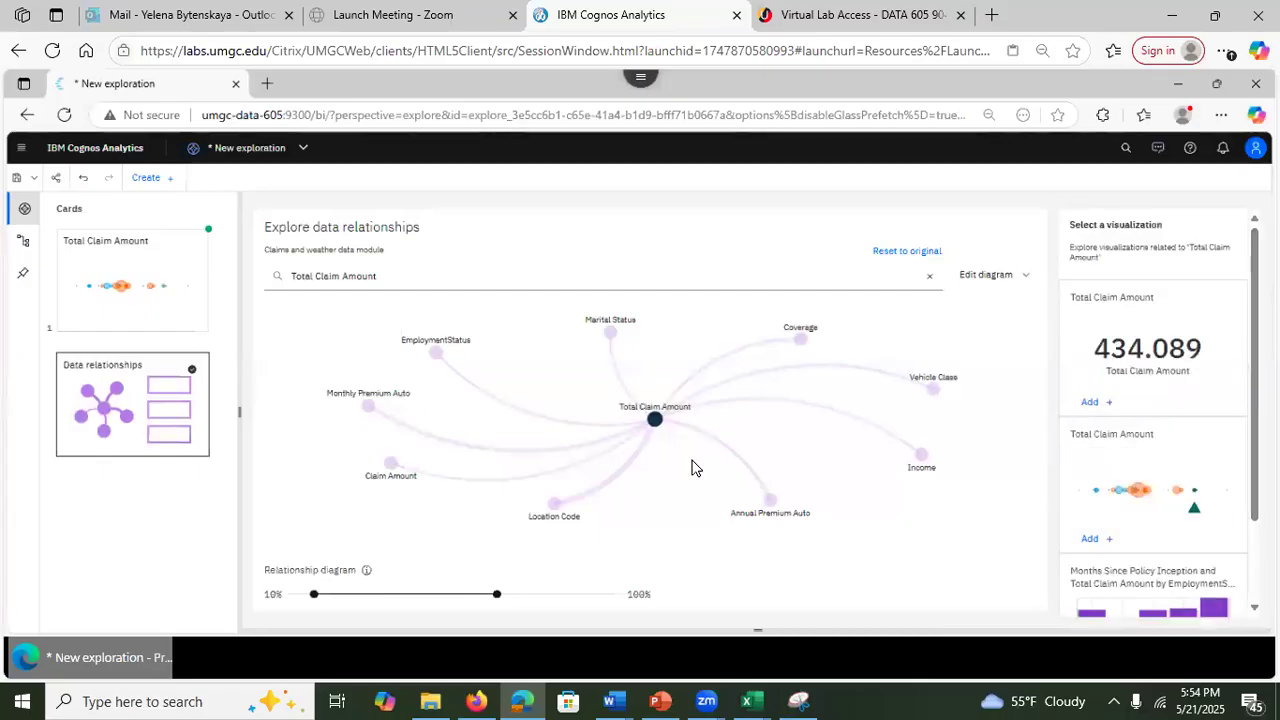
mouse_move(655, 420)
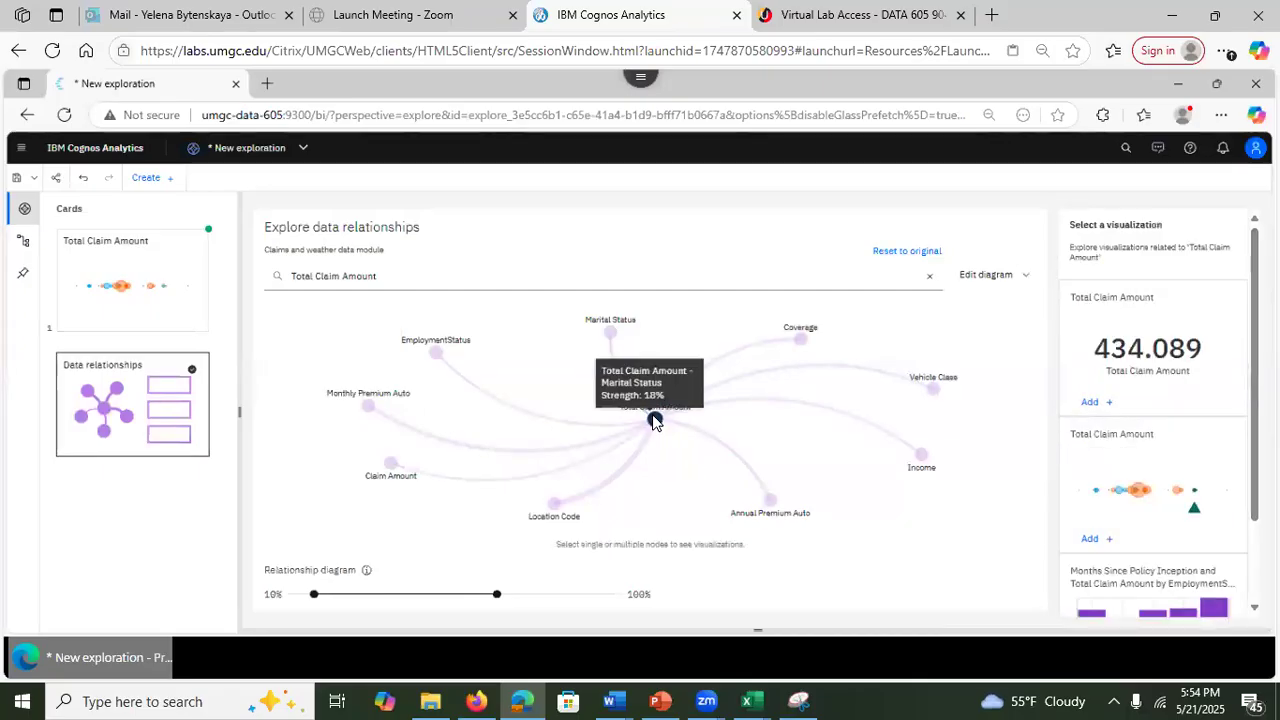
mouse_move(556, 505)
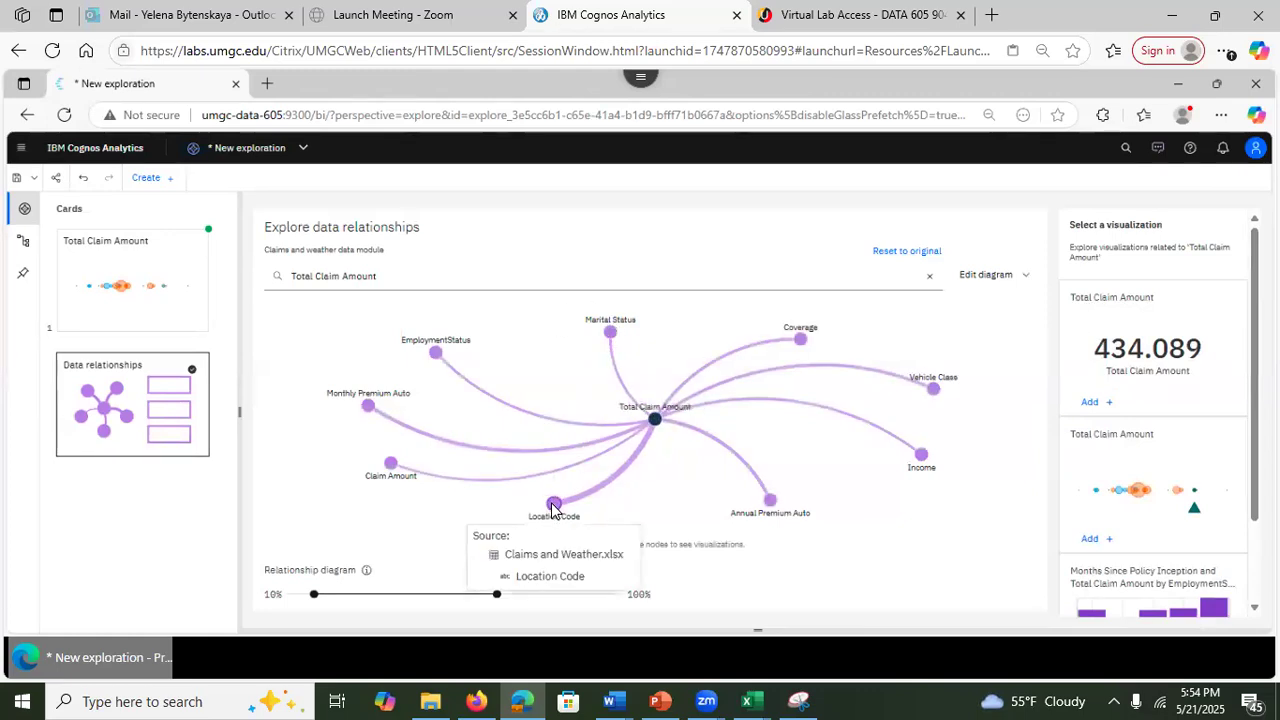
left_click(553, 508)
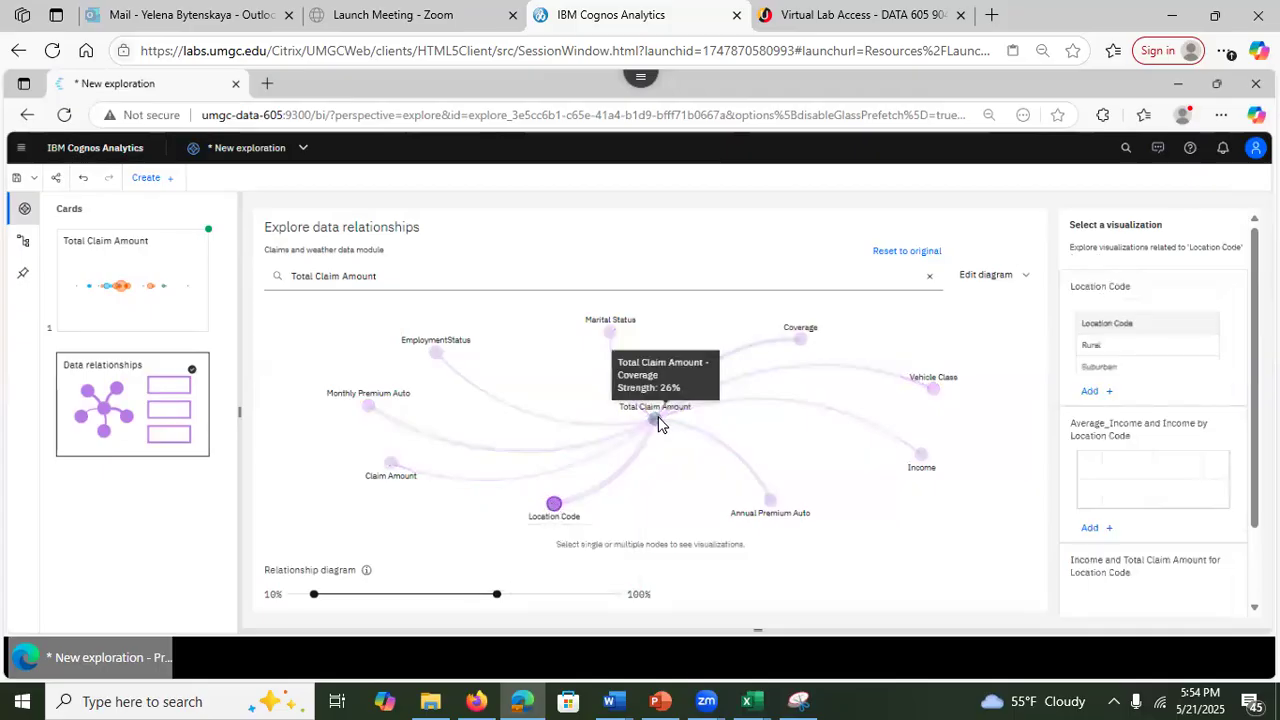
left_click(657, 420)
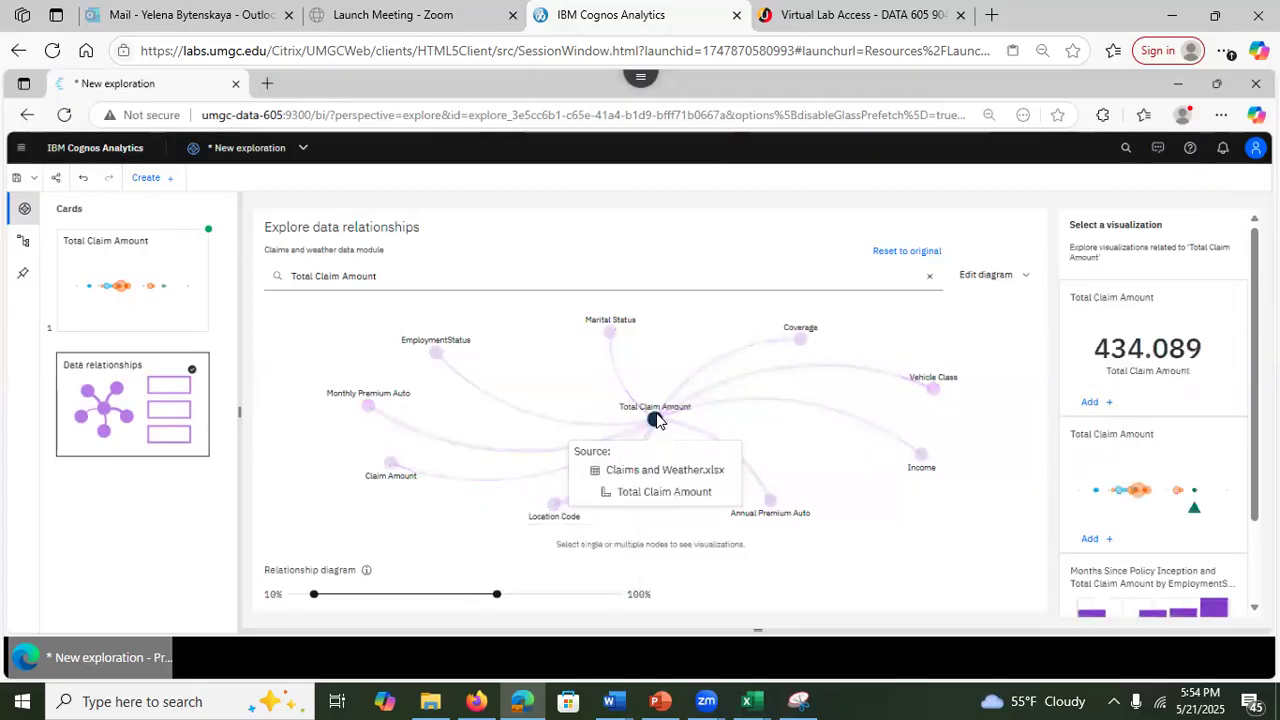
left_click(553, 506)
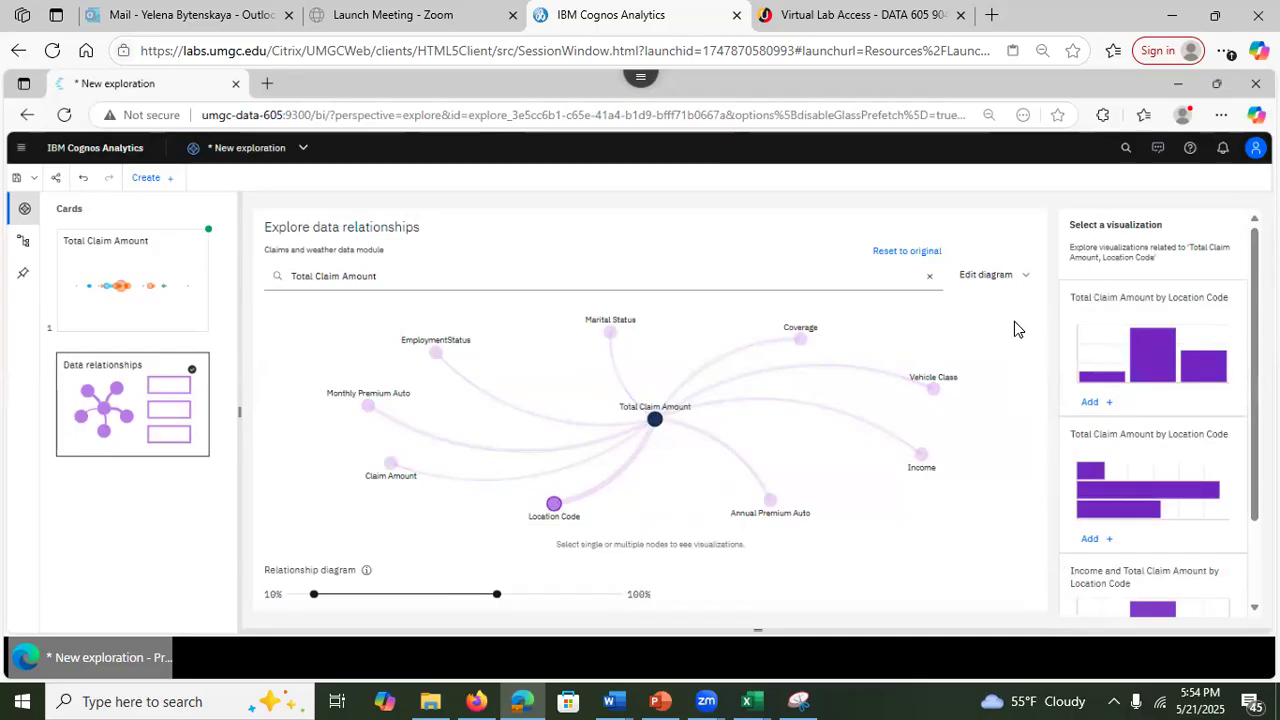
left_click(550, 510)
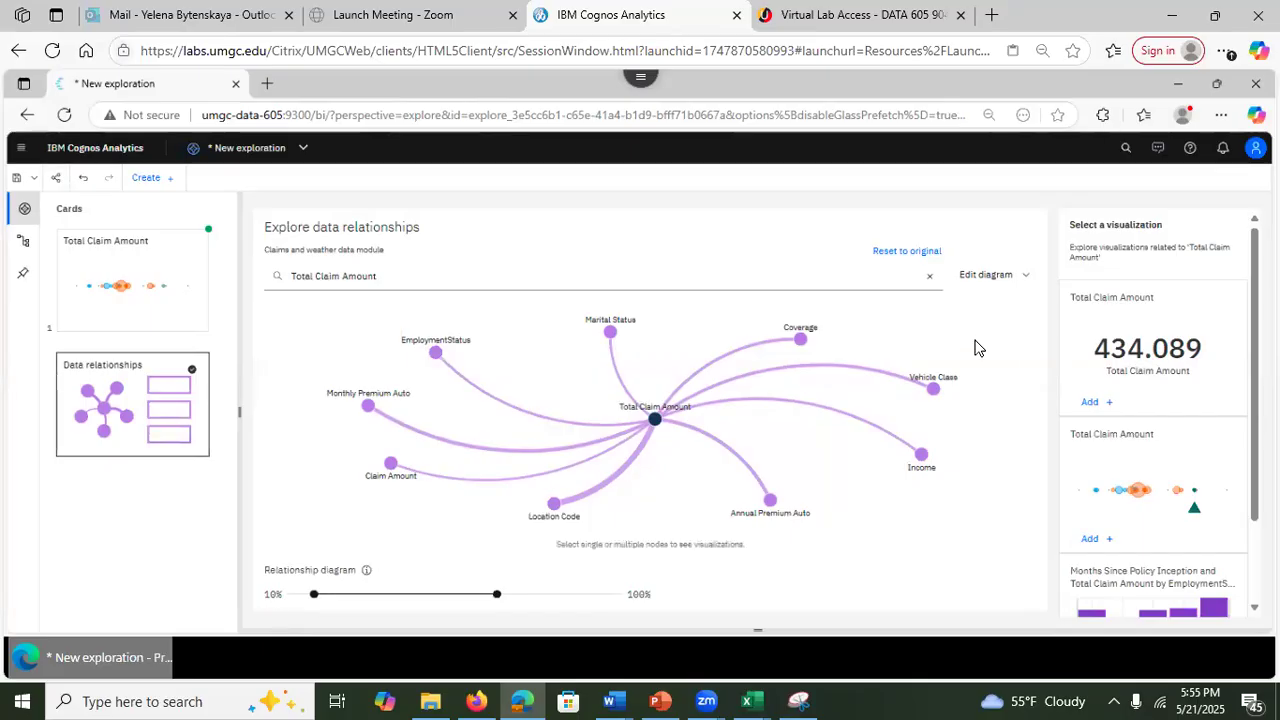
Step: Show secondary relationships in the Total Claim Amount diagram, inspect the Marital Status and EmploymentStatus nodes, and hide the secondary relationships again
left_click(1023, 278)
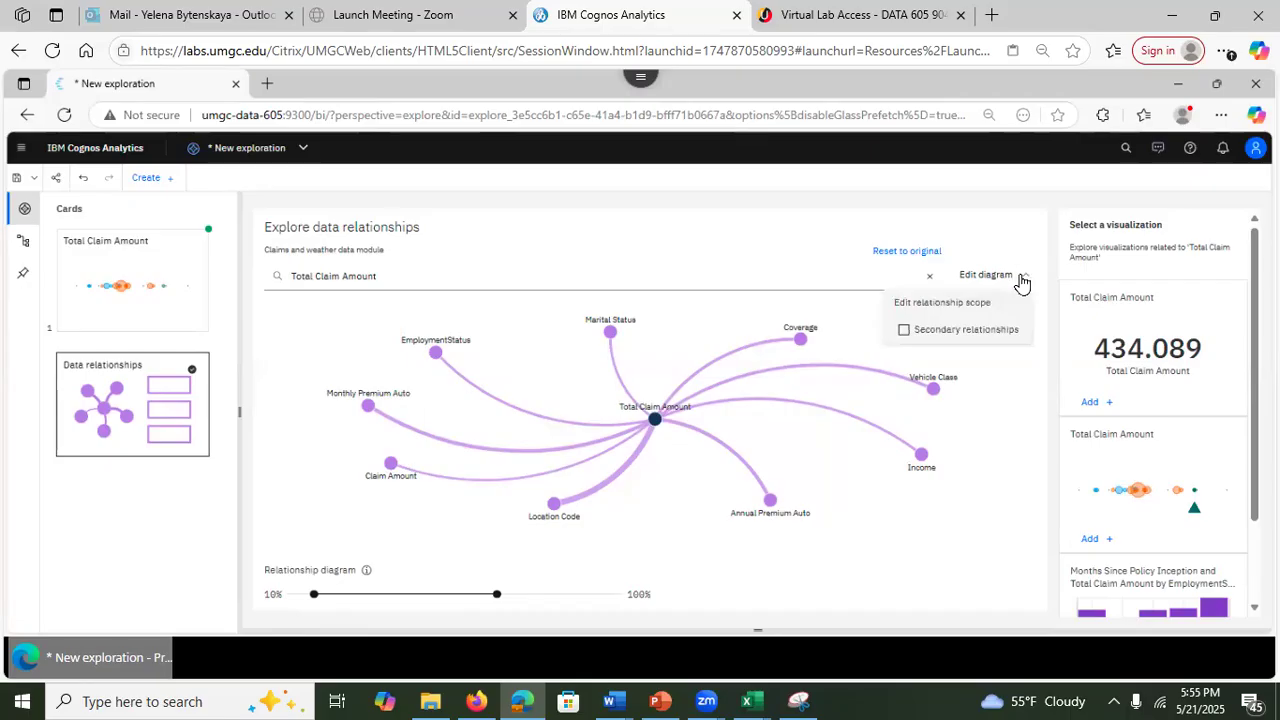
left_click(904, 331)
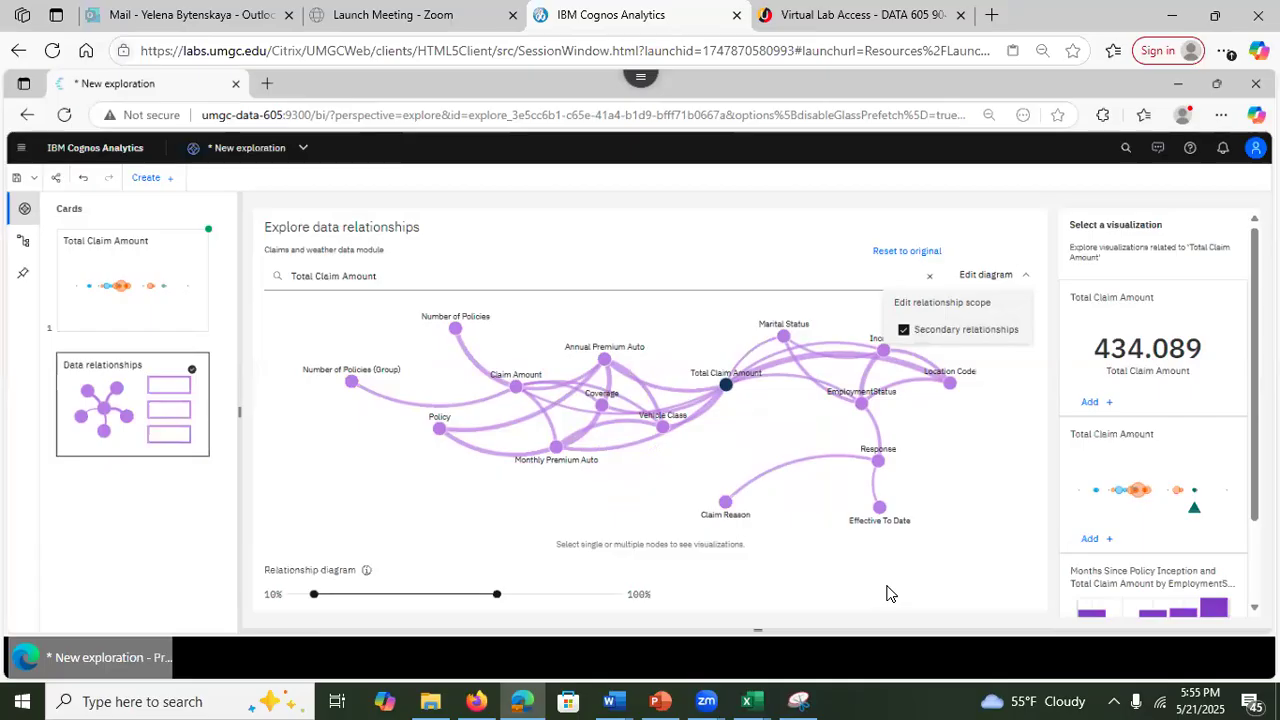
mouse_move(787, 335)
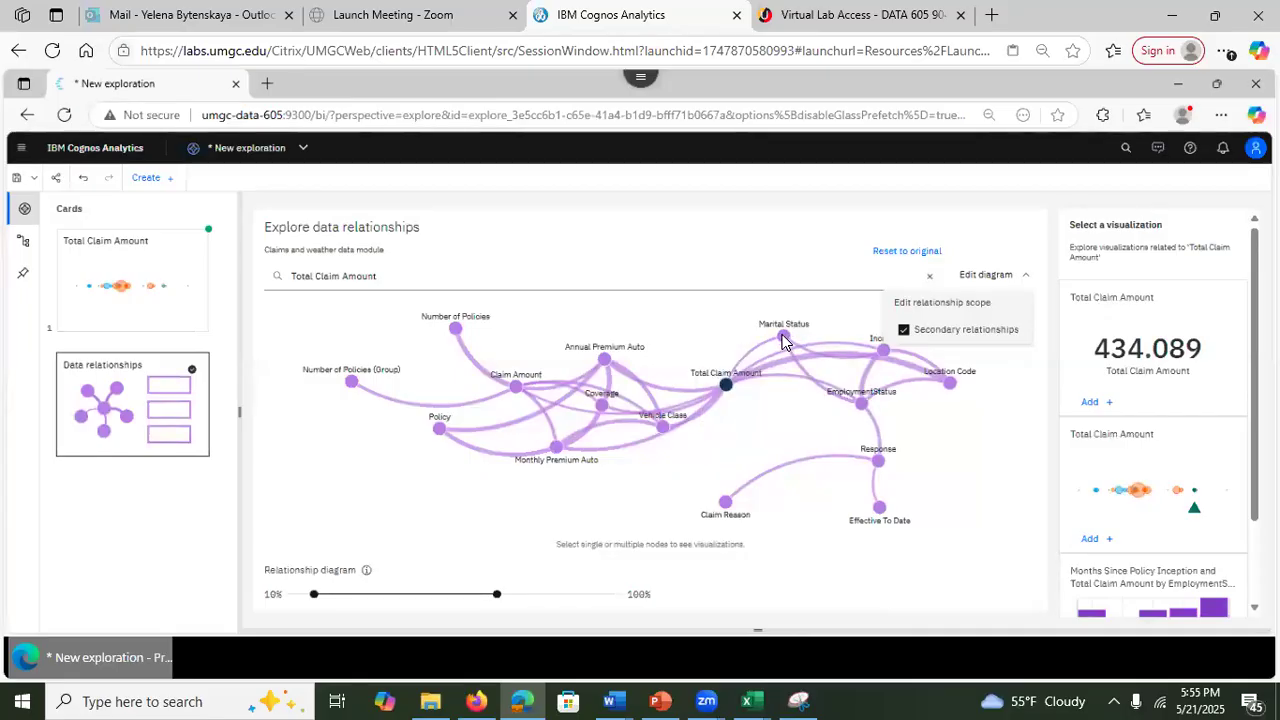
mouse_move(864, 408)
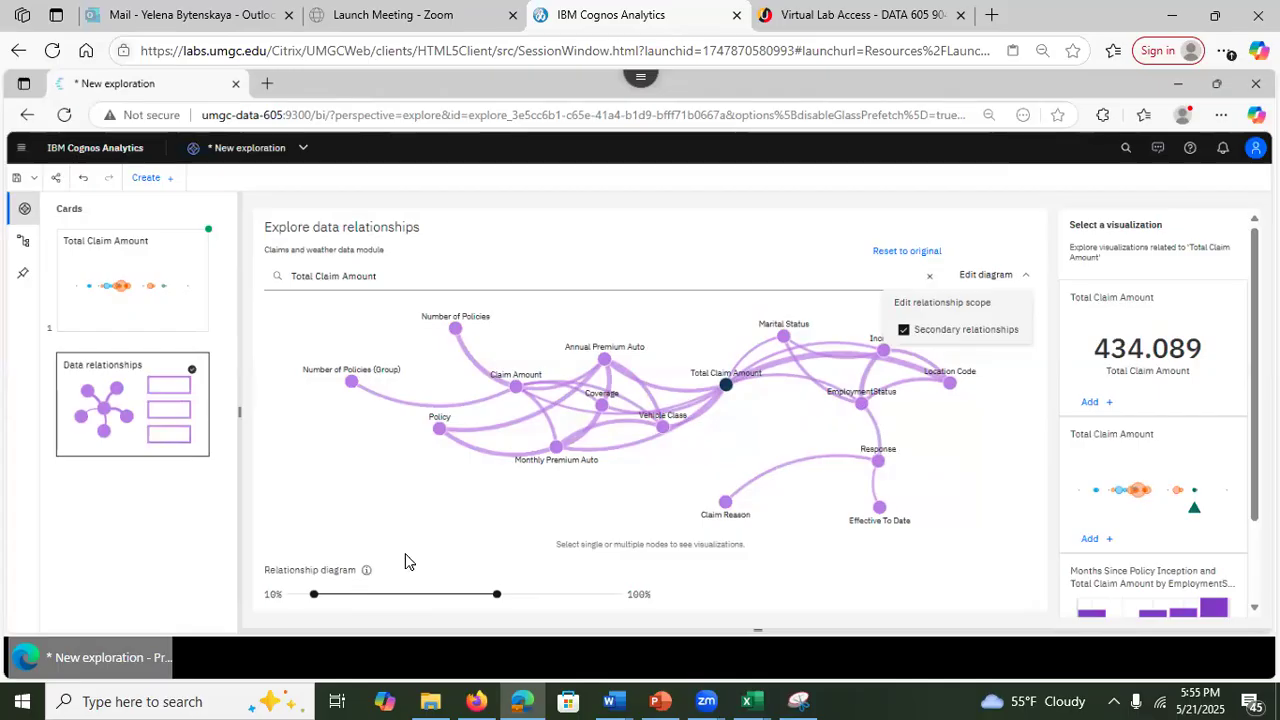
left_click(904, 331)
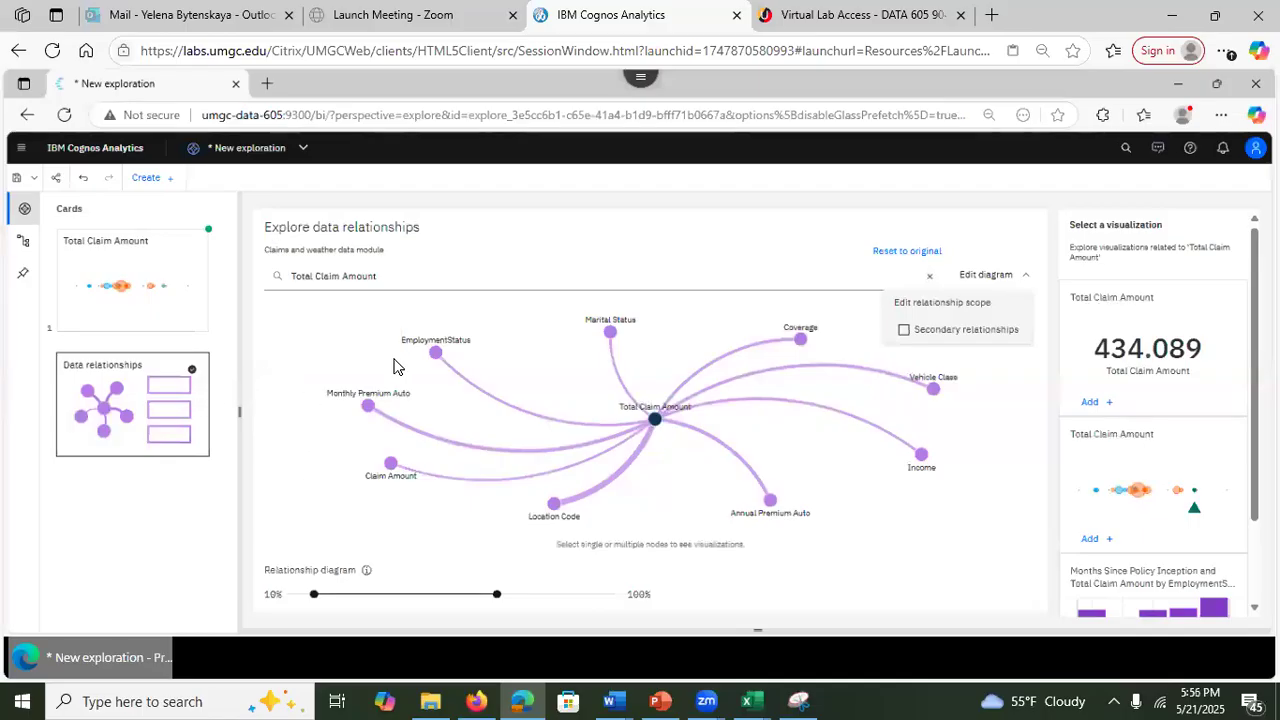
Step: Save the exploration in My content as "Claims and weather data exploration"
left_click(23, 210)
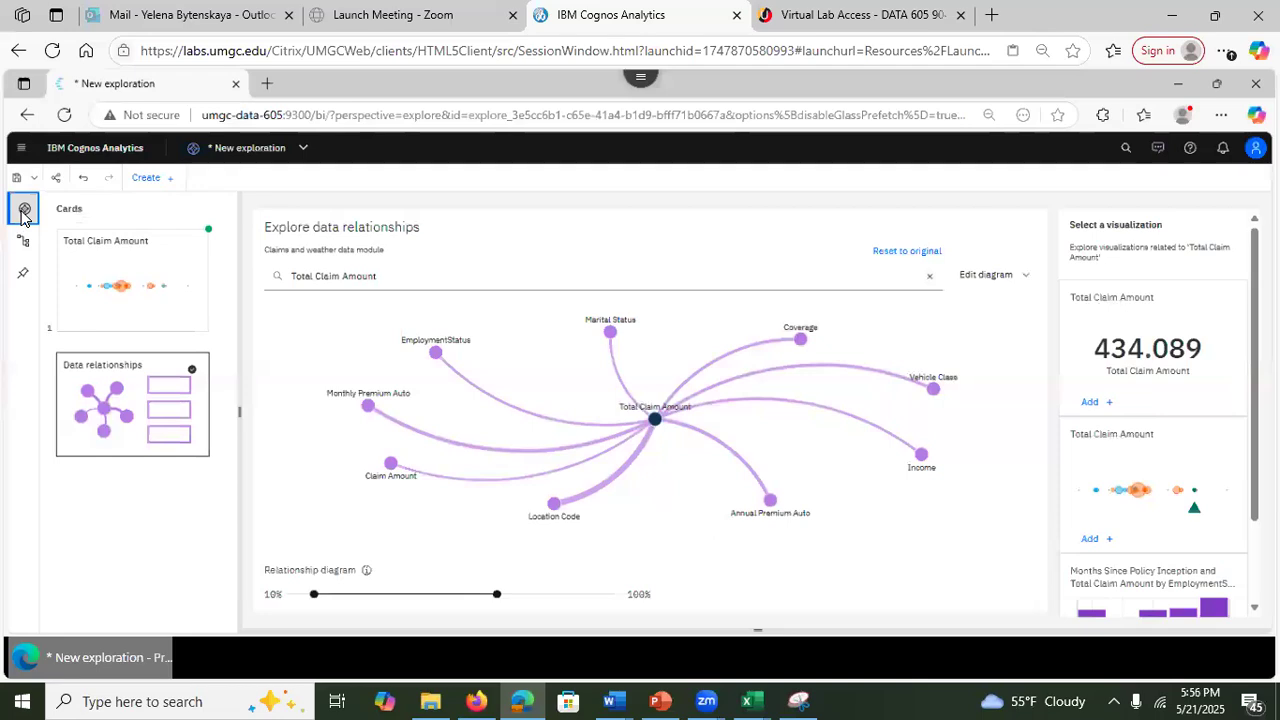
left_click(23, 212)
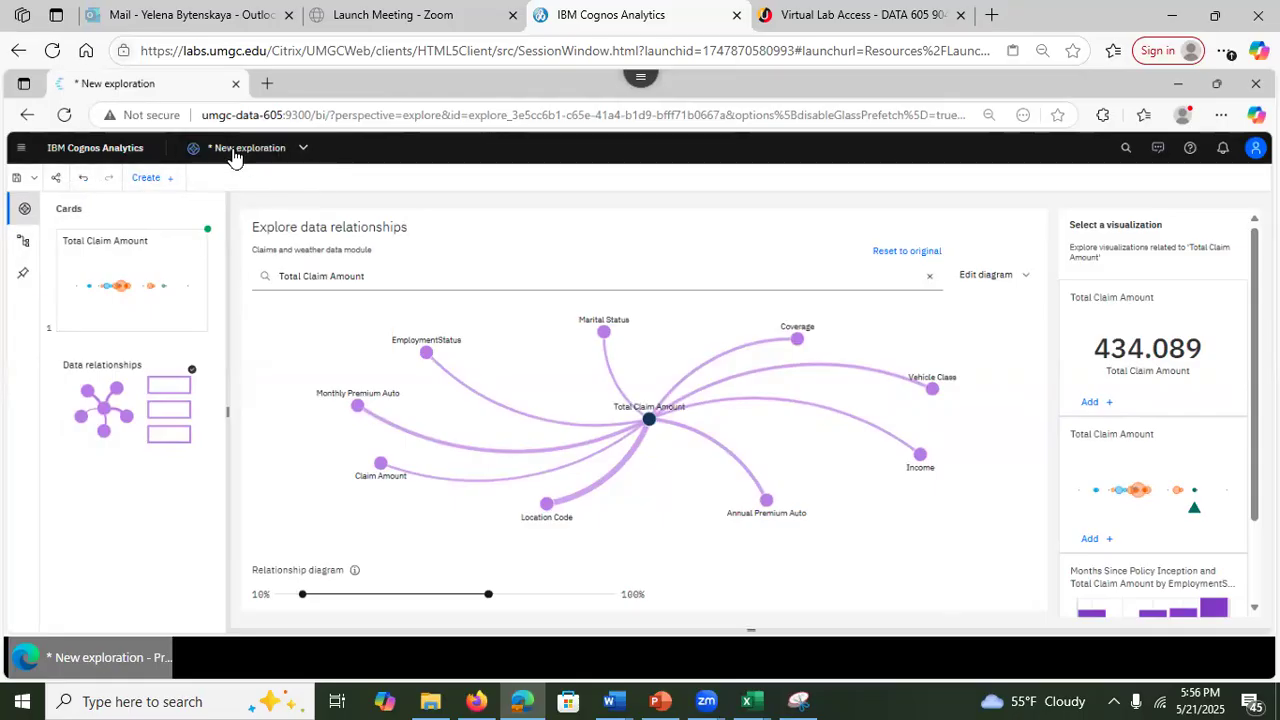
left_click(487, 200)
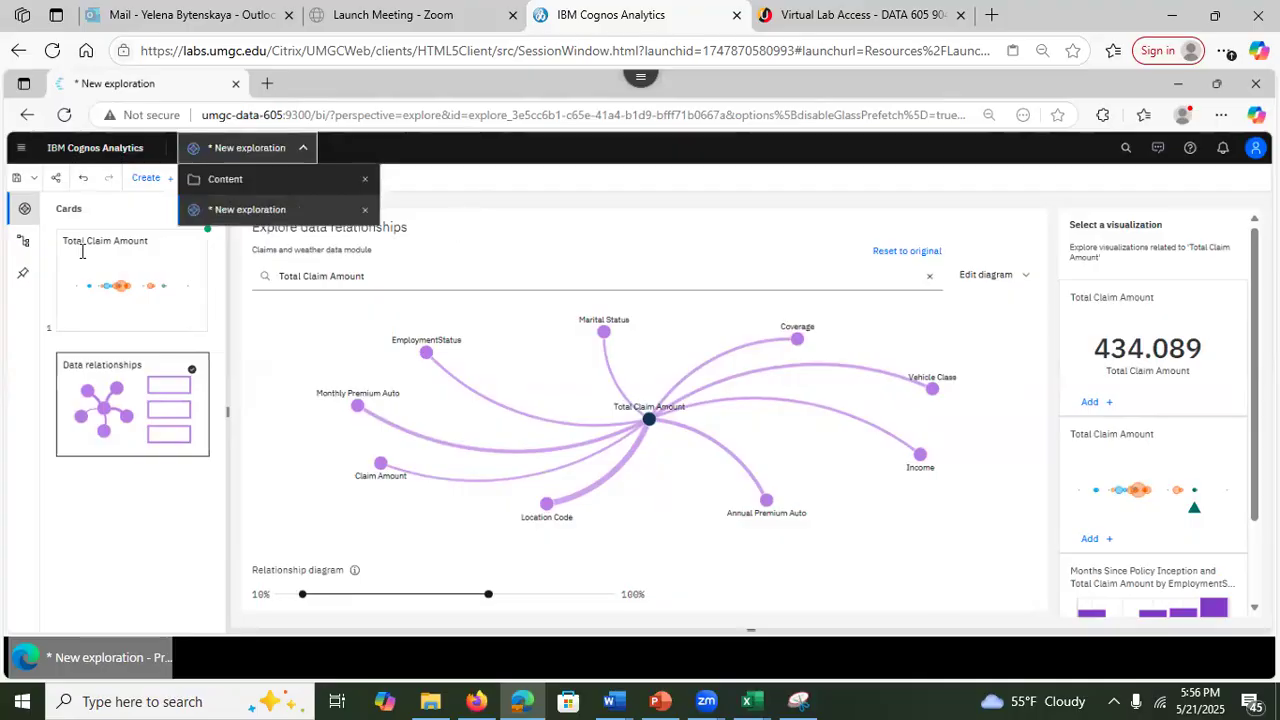
left_click(14, 182)
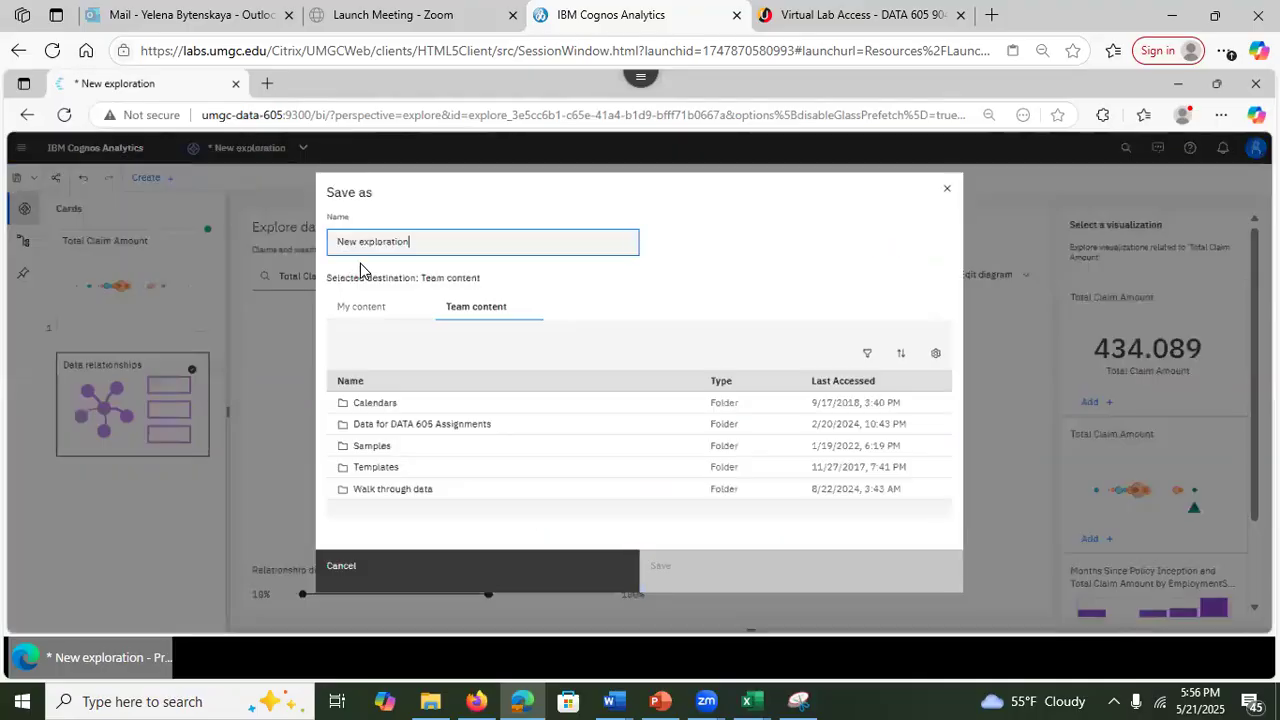
left_click(355, 317)
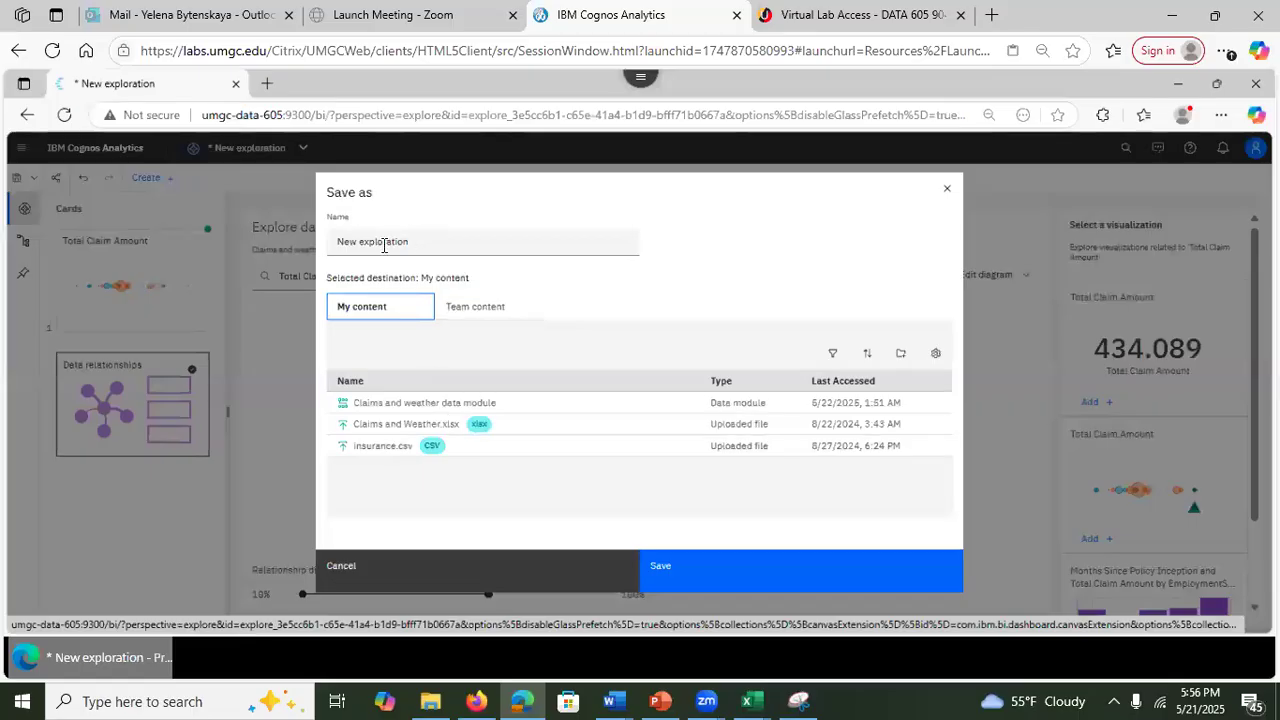
left_click_drag(411, 244, 304, 252)
type("cla")
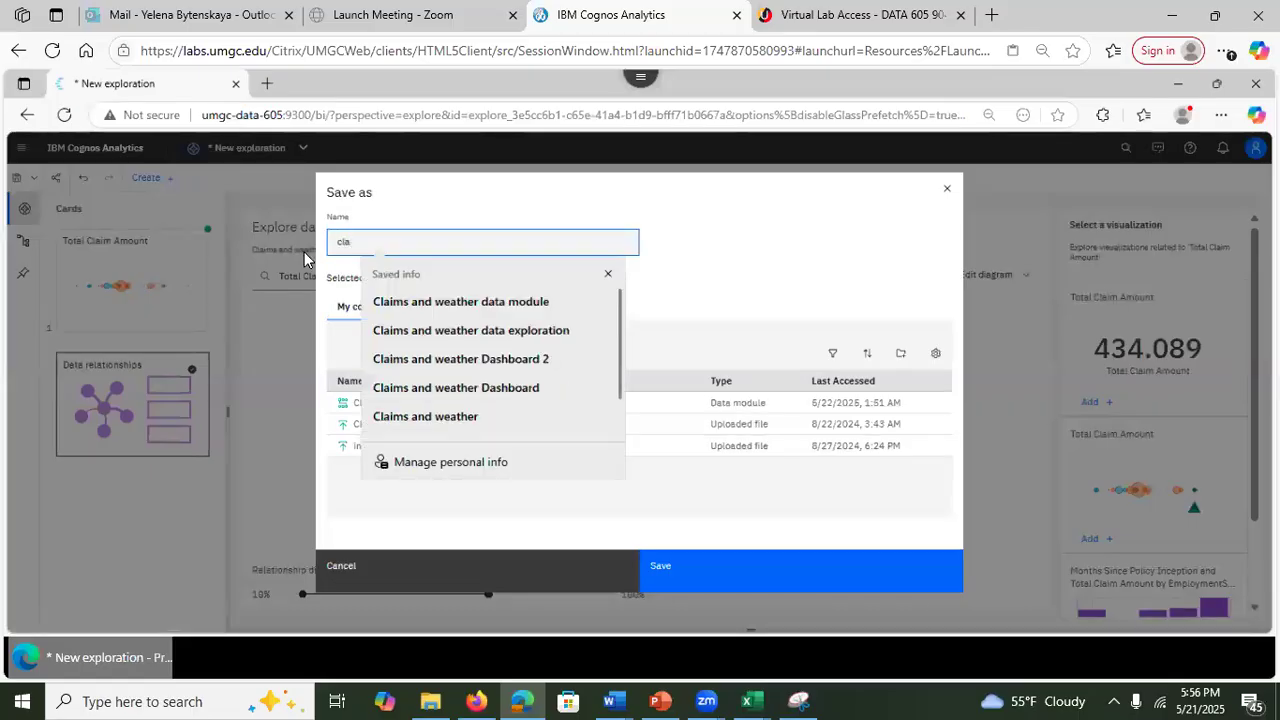
left_click(397, 333)
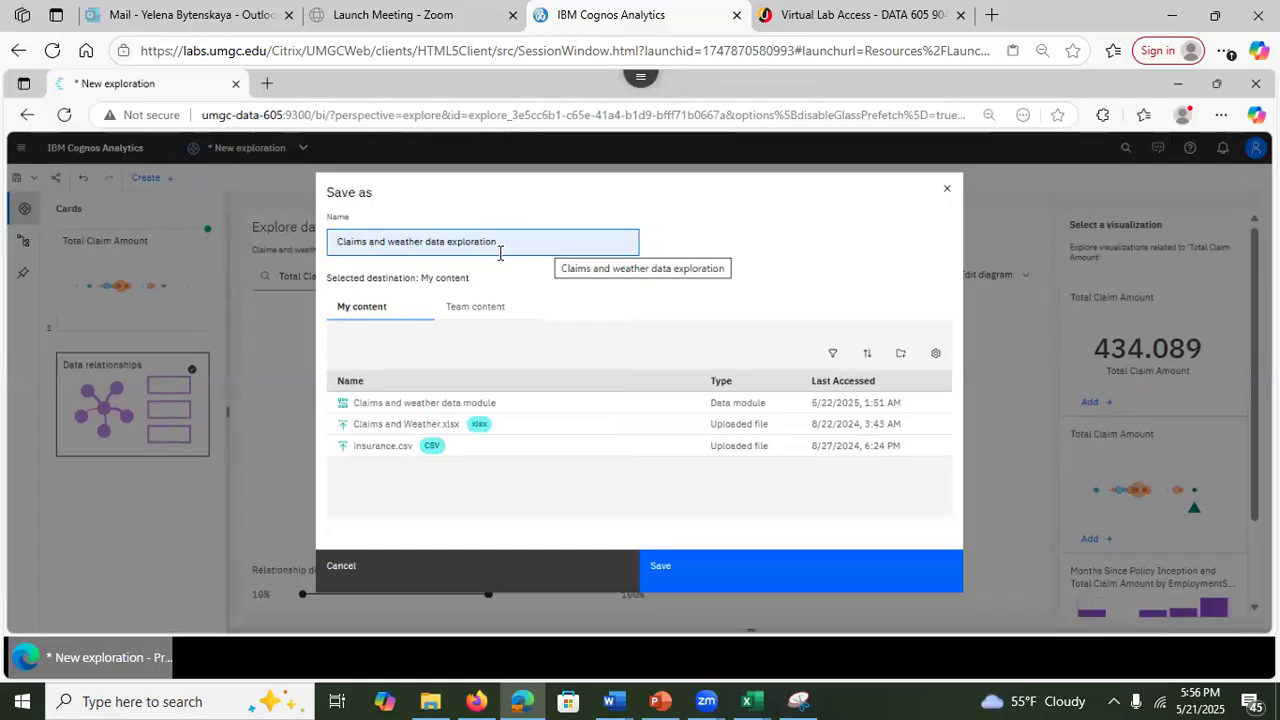
left_click(693, 566)
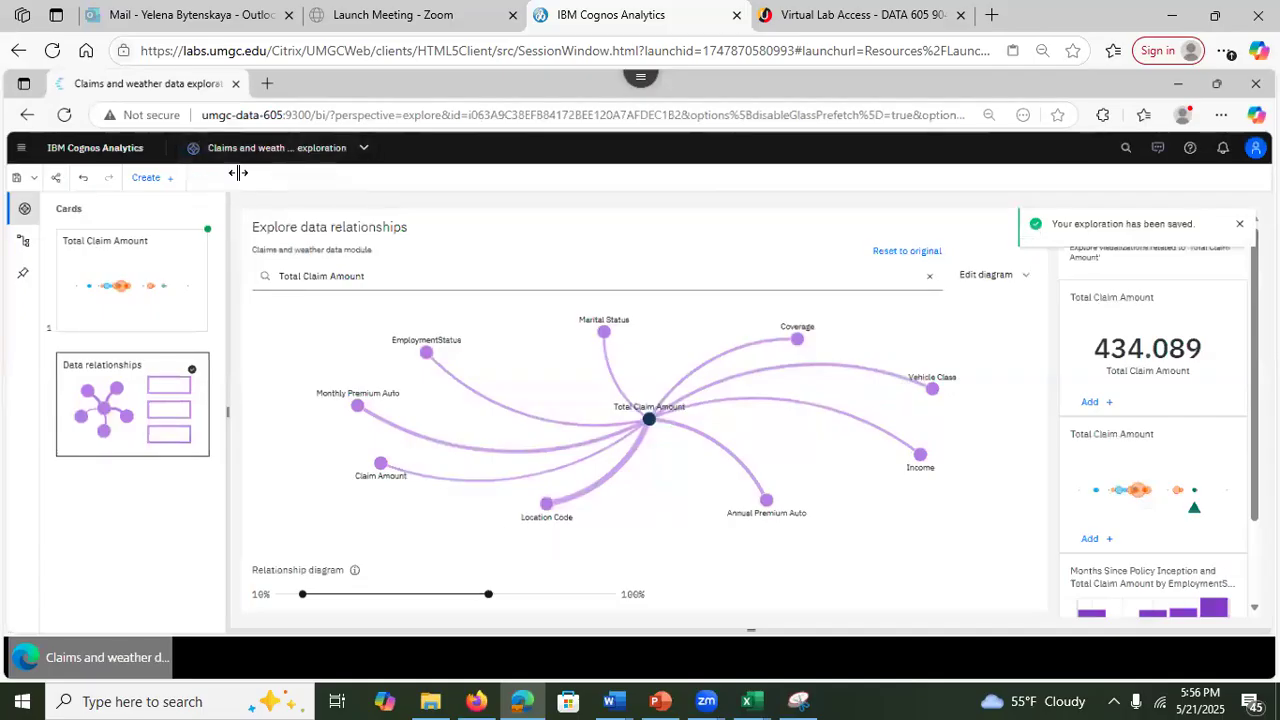
Step: Examine the exploration's sources, including the navigation paths and the properties of the "Personal Coverage for the small cars" filter
left_click(18, 243)
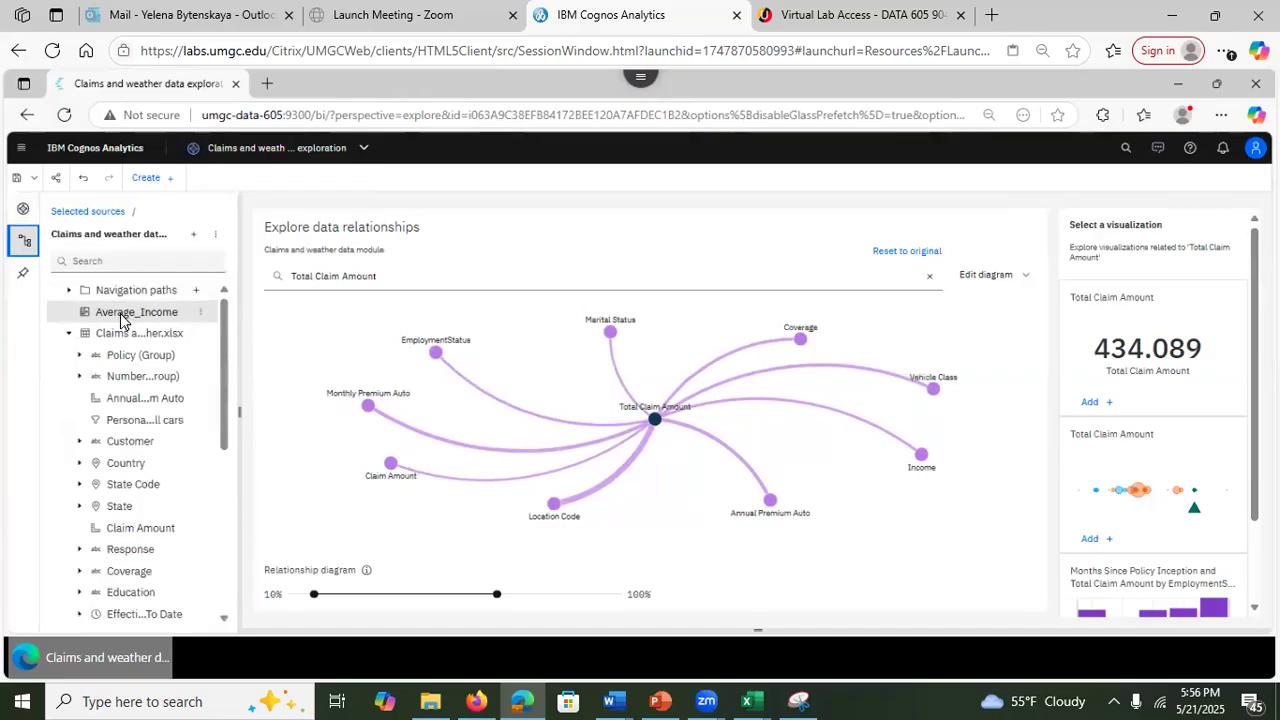
left_click(68, 291)
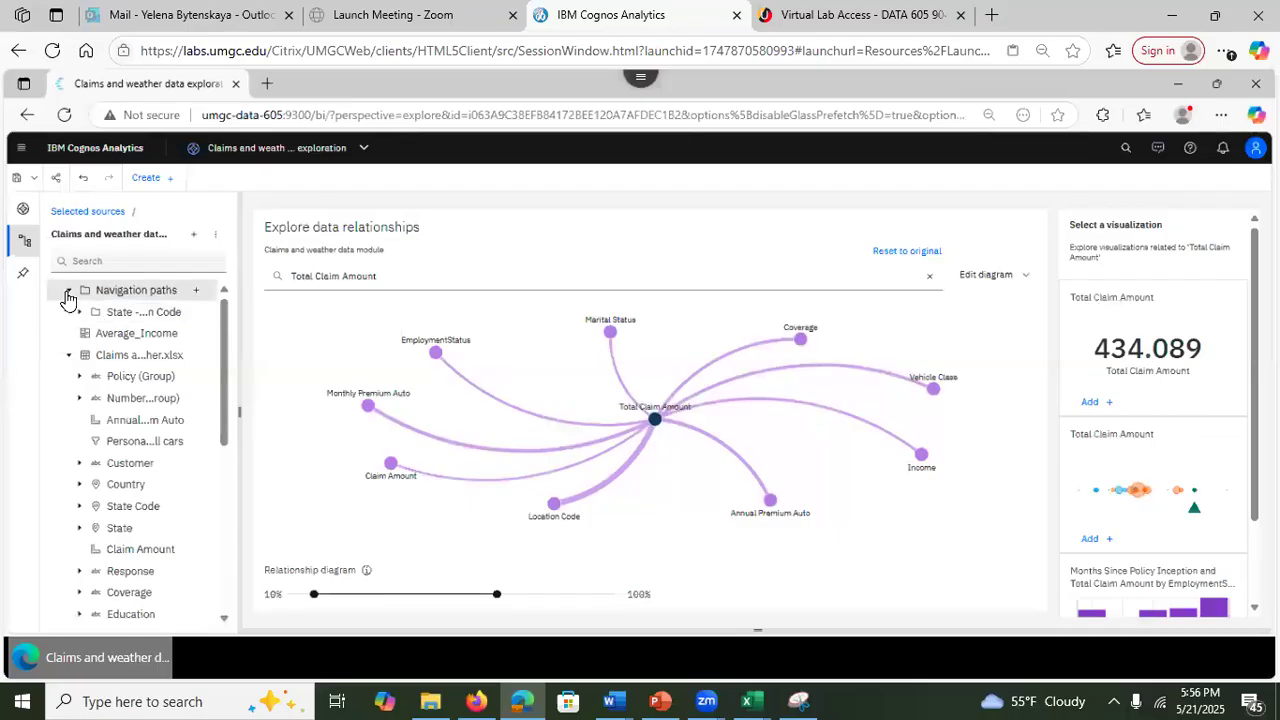
left_click(67, 291)
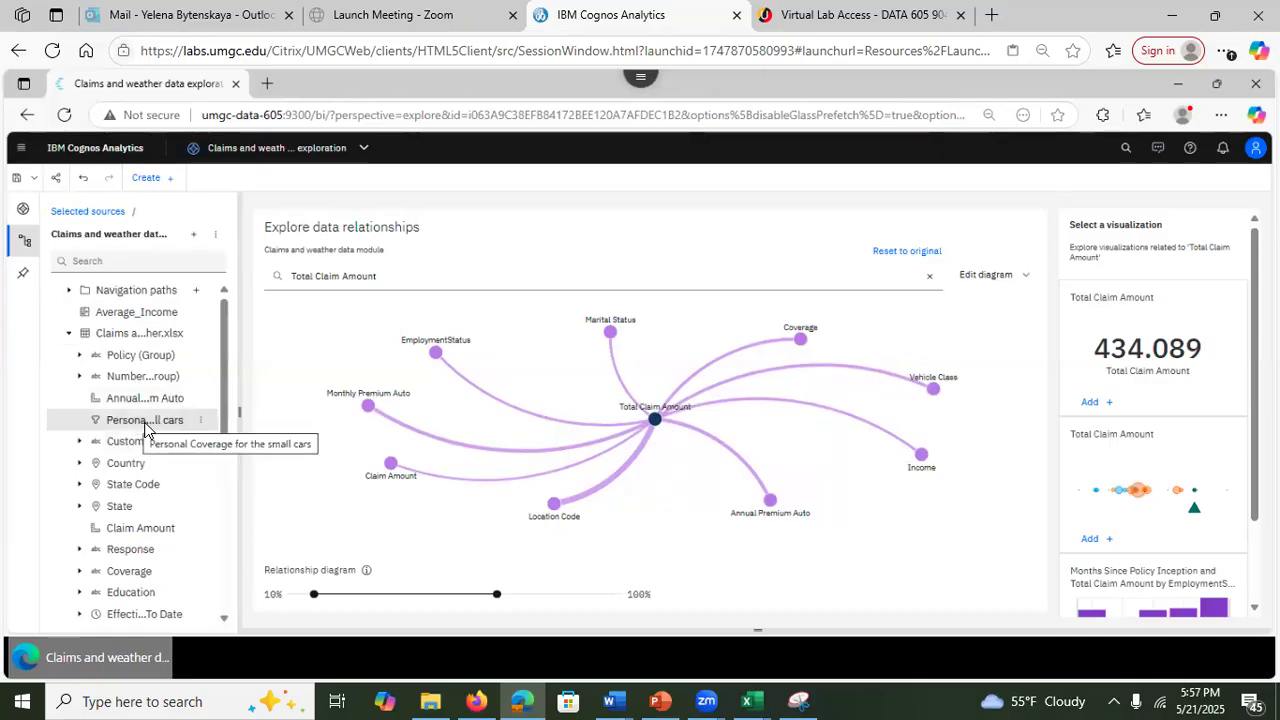
left_click(203, 427)
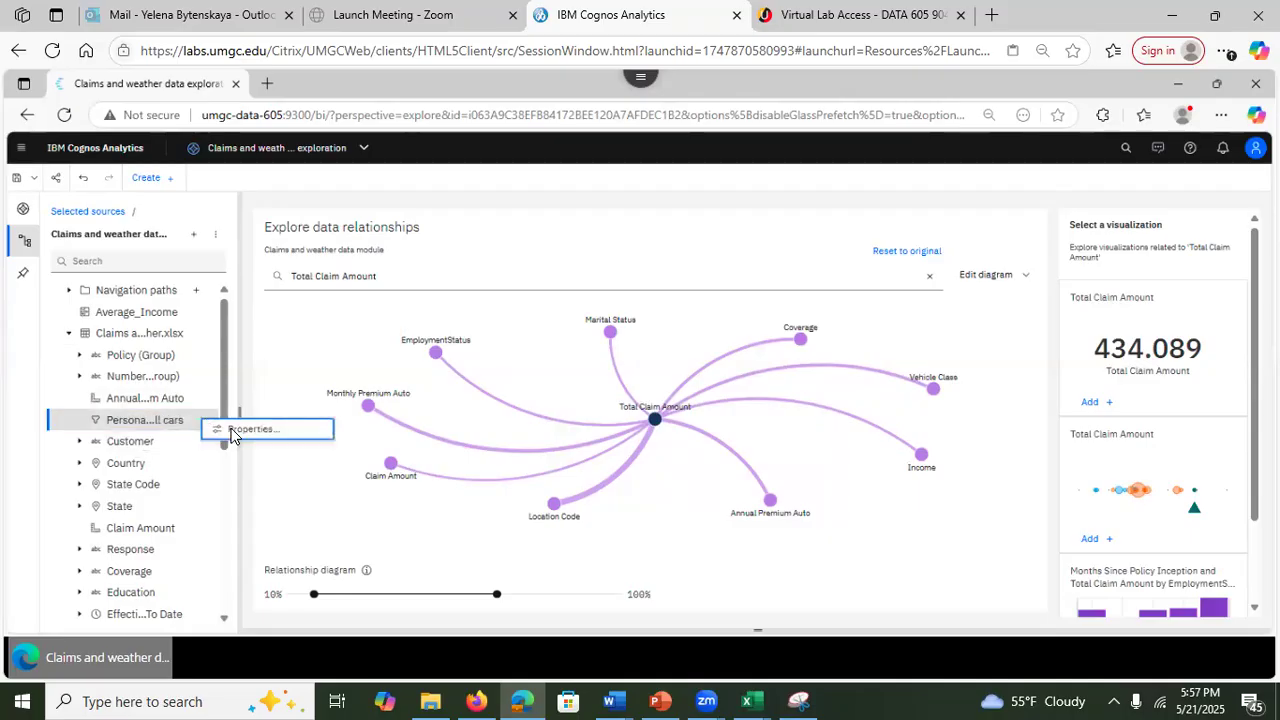
left_click(232, 429)
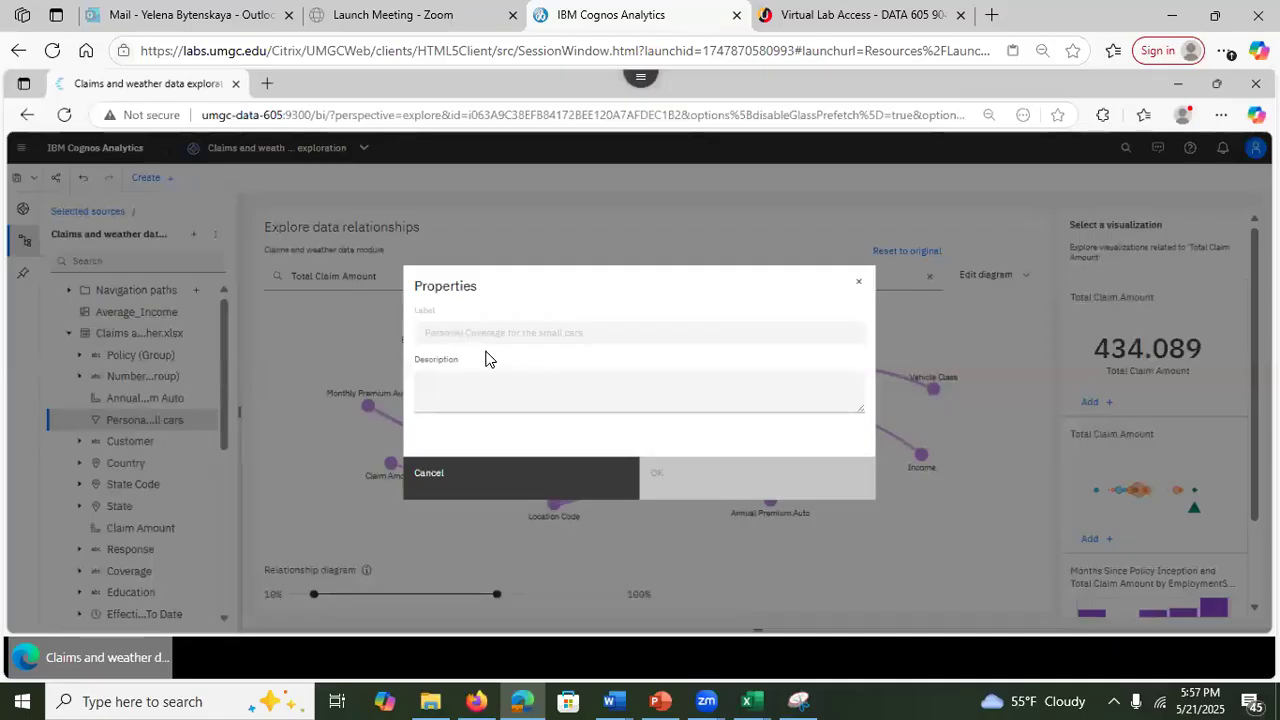
left_click(489, 484)
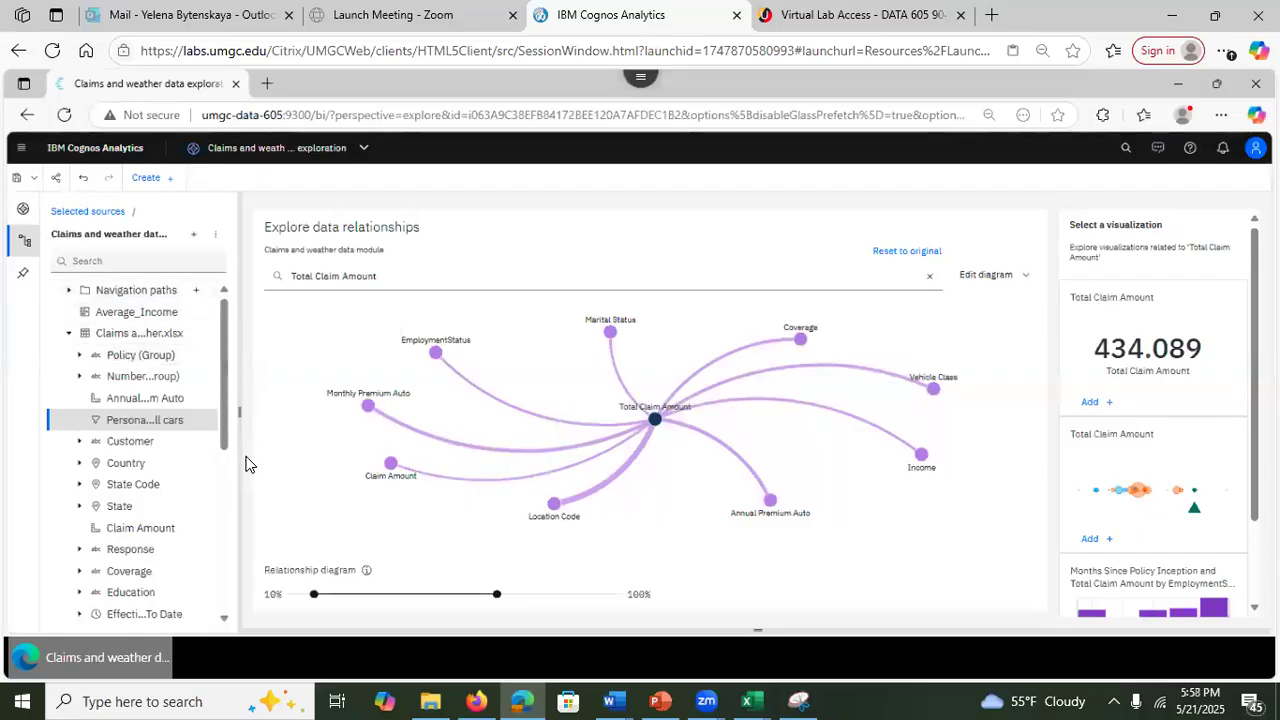
Step: Switch to PowerPoint and review slides 32 to 34 on exploration starting points, the relationship diagram and the data source
left_click(660, 700)
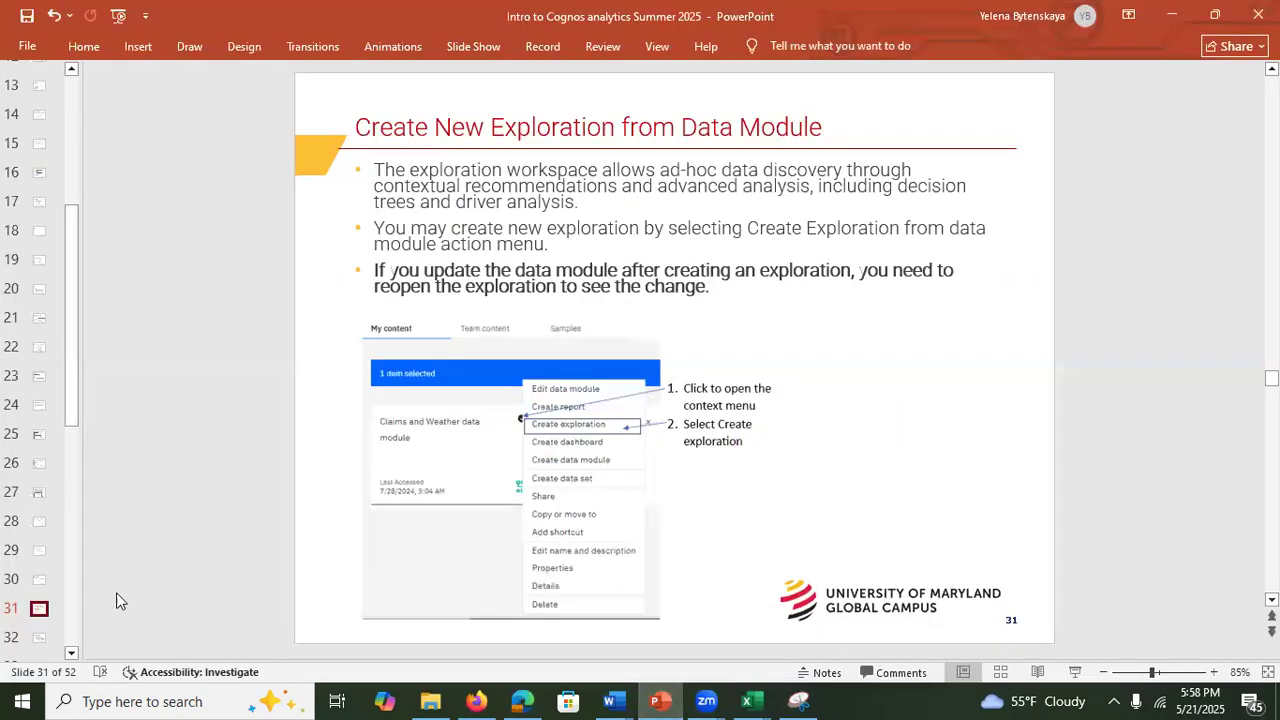
left_click(39, 638)
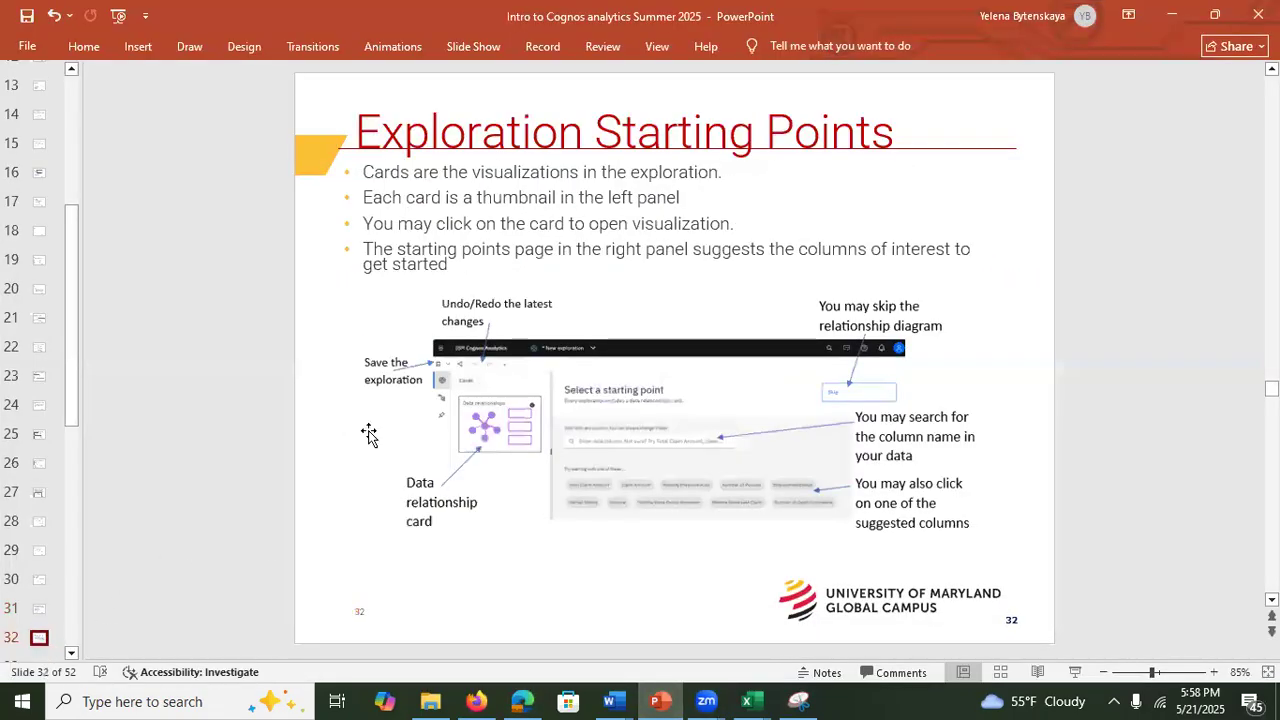
scroll(68, 428, "down", 2)
left_click(37, 480)
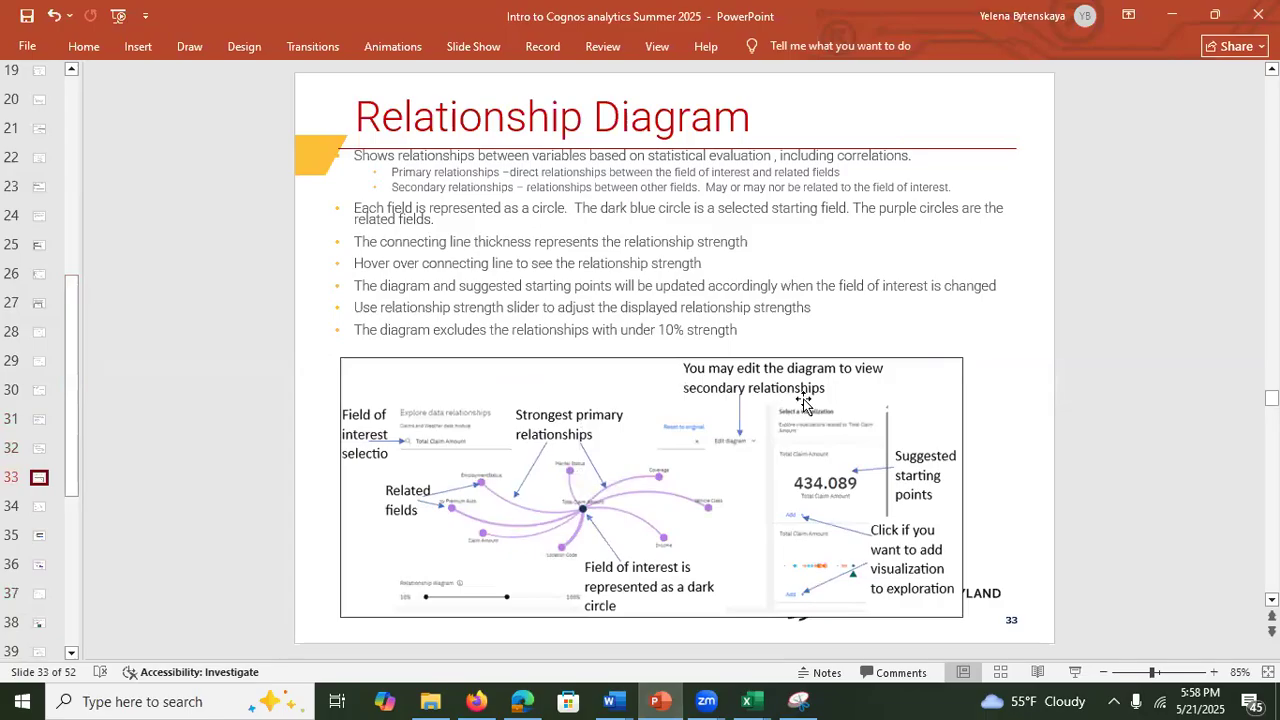
left_click(37, 510)
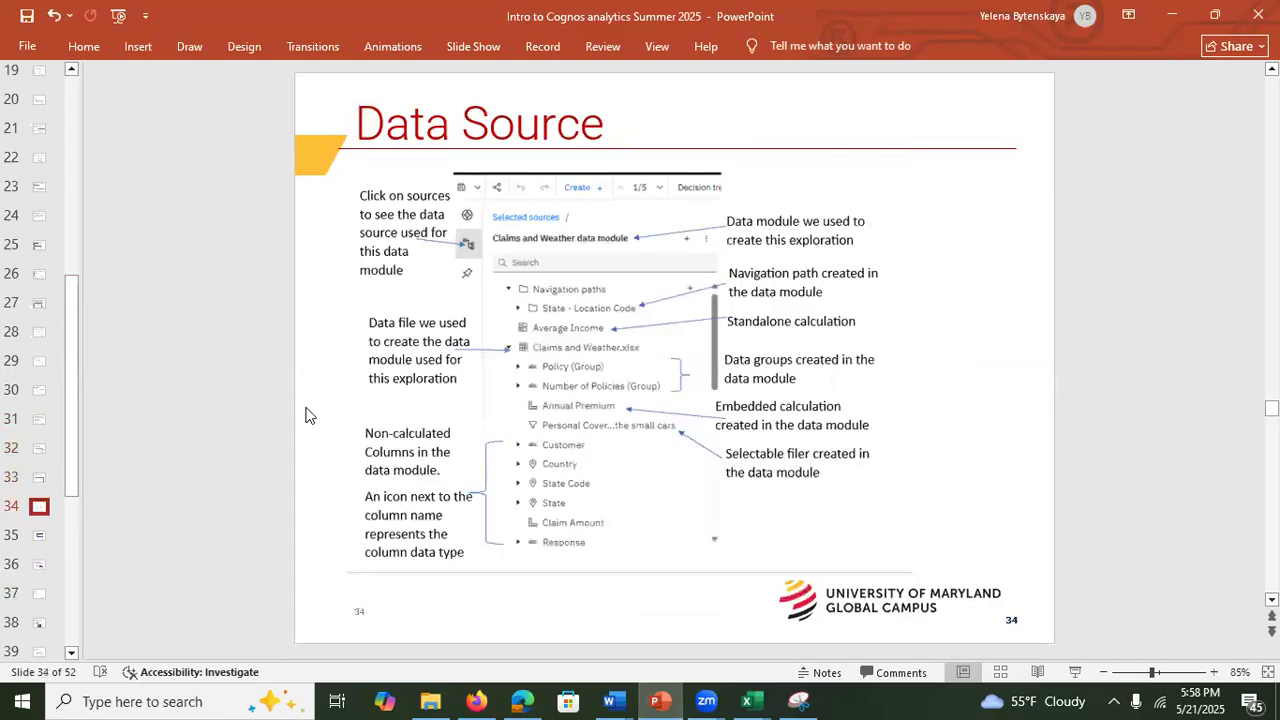
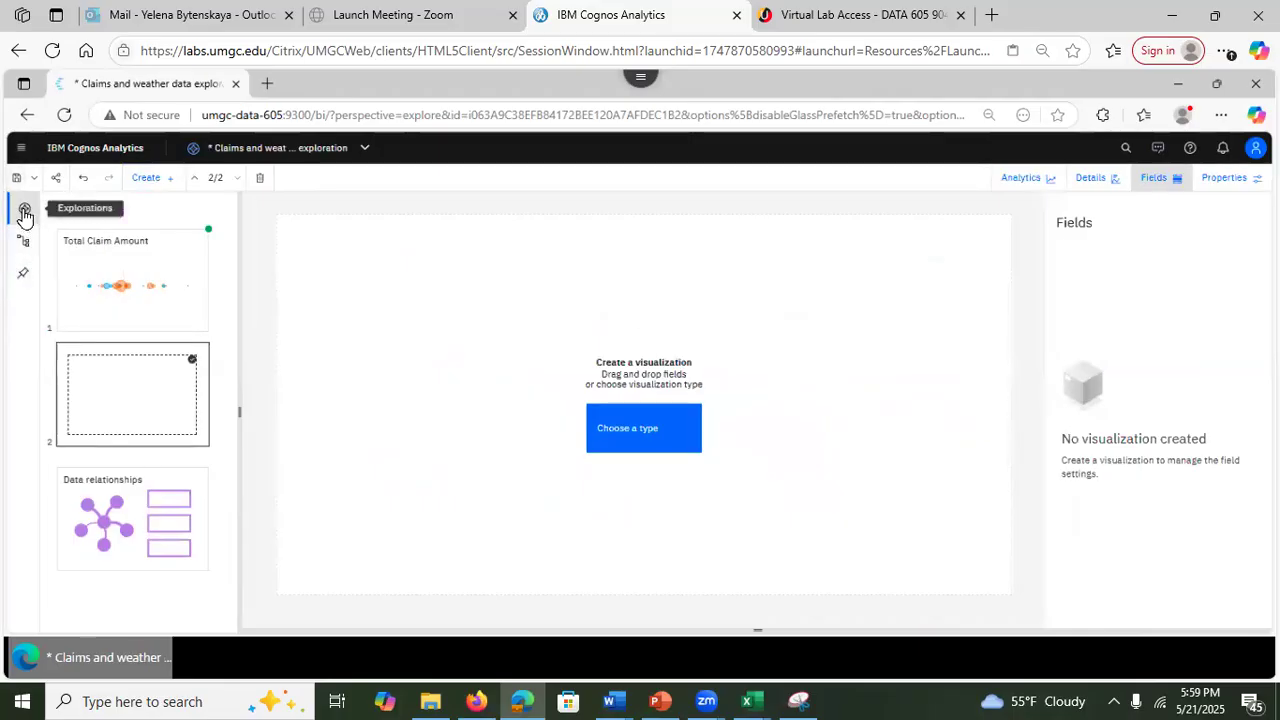
Step: Build a tree map on the empty card with State from the navigation path as area hierarchy and Customer as size
left_click(628, 437)
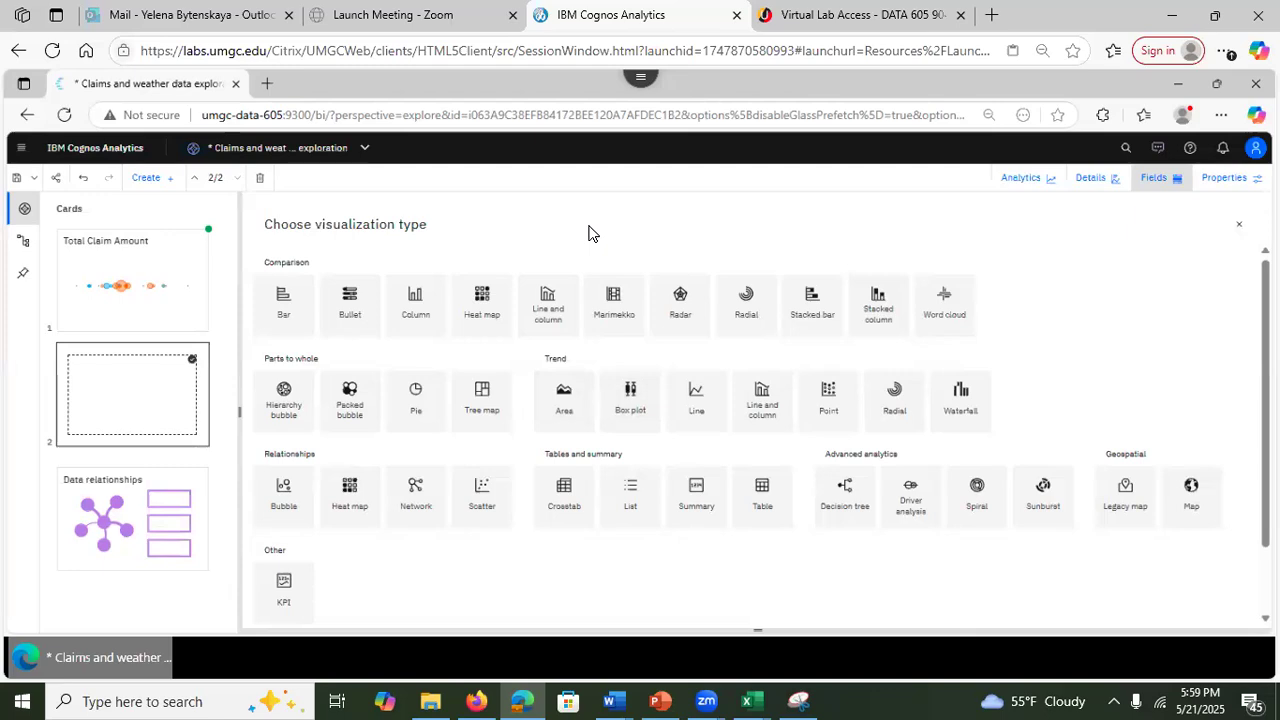
left_click(480, 410)
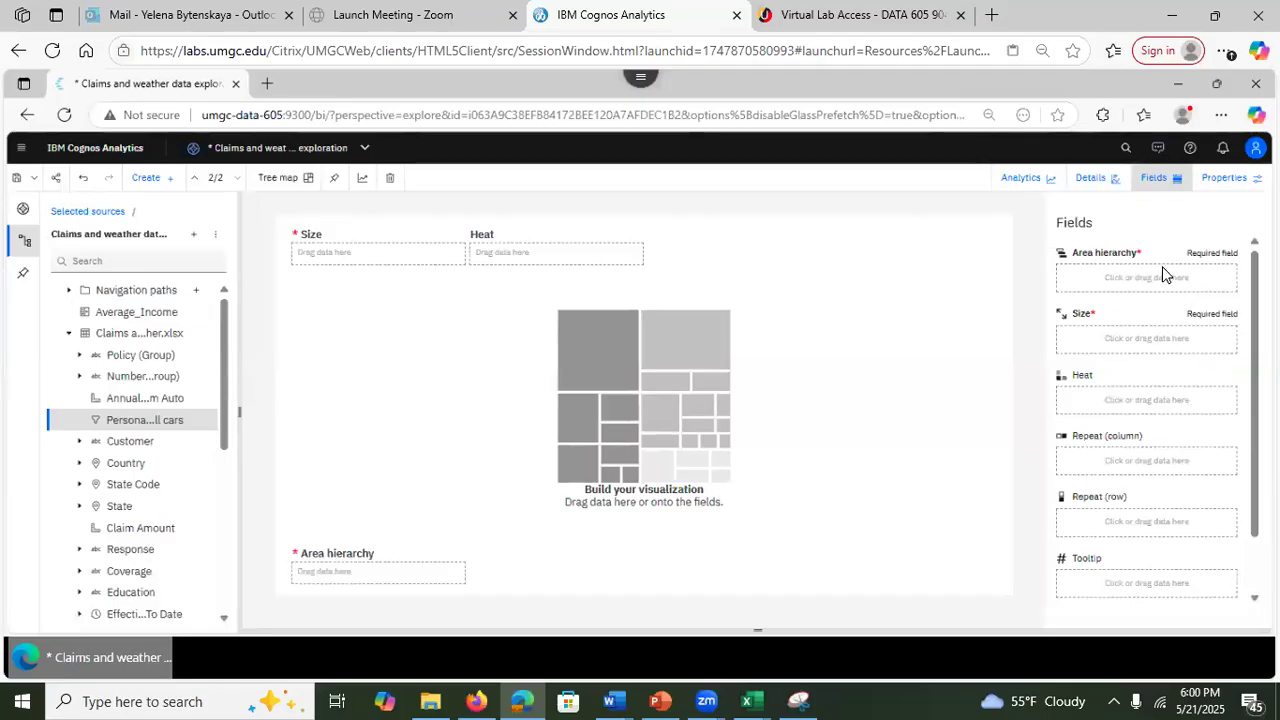
left_click(68, 291)
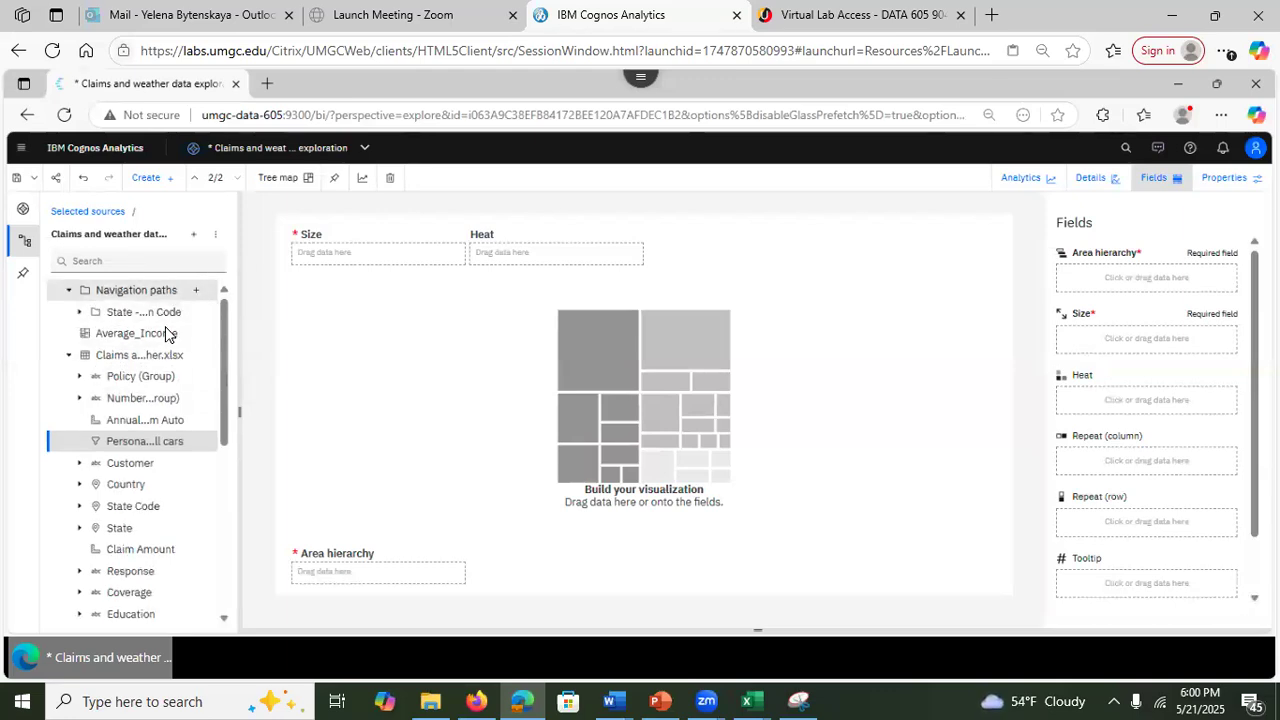
left_click(81, 313)
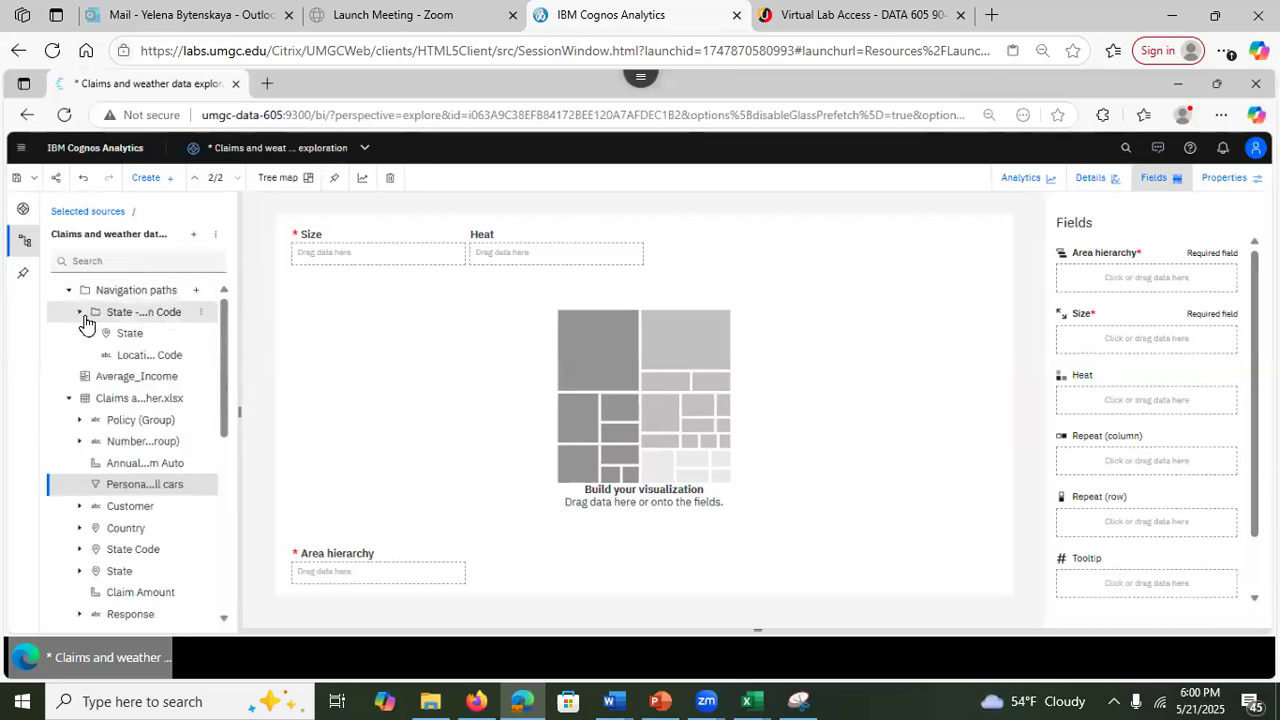
left_click(131, 333)
left_click_drag(131, 327, 1108, 276)
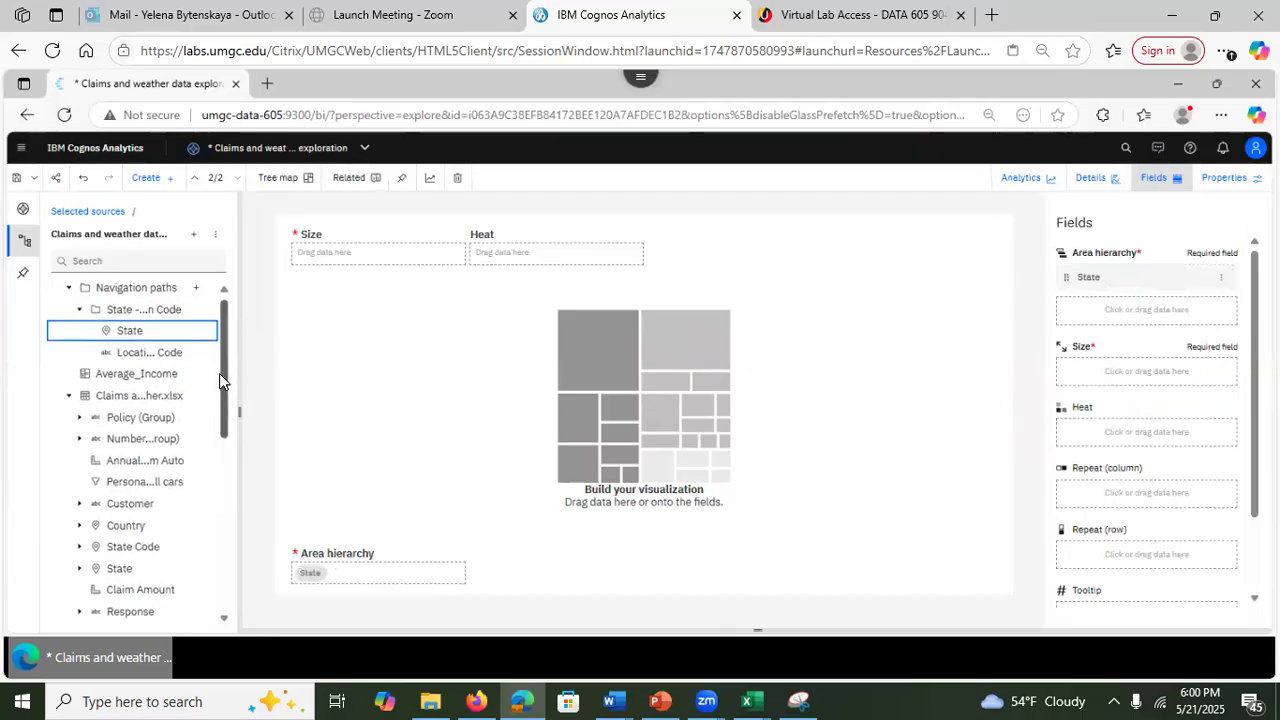
scroll(221, 375, "down", 2)
left_click_drag(200, 444, 1108, 365)
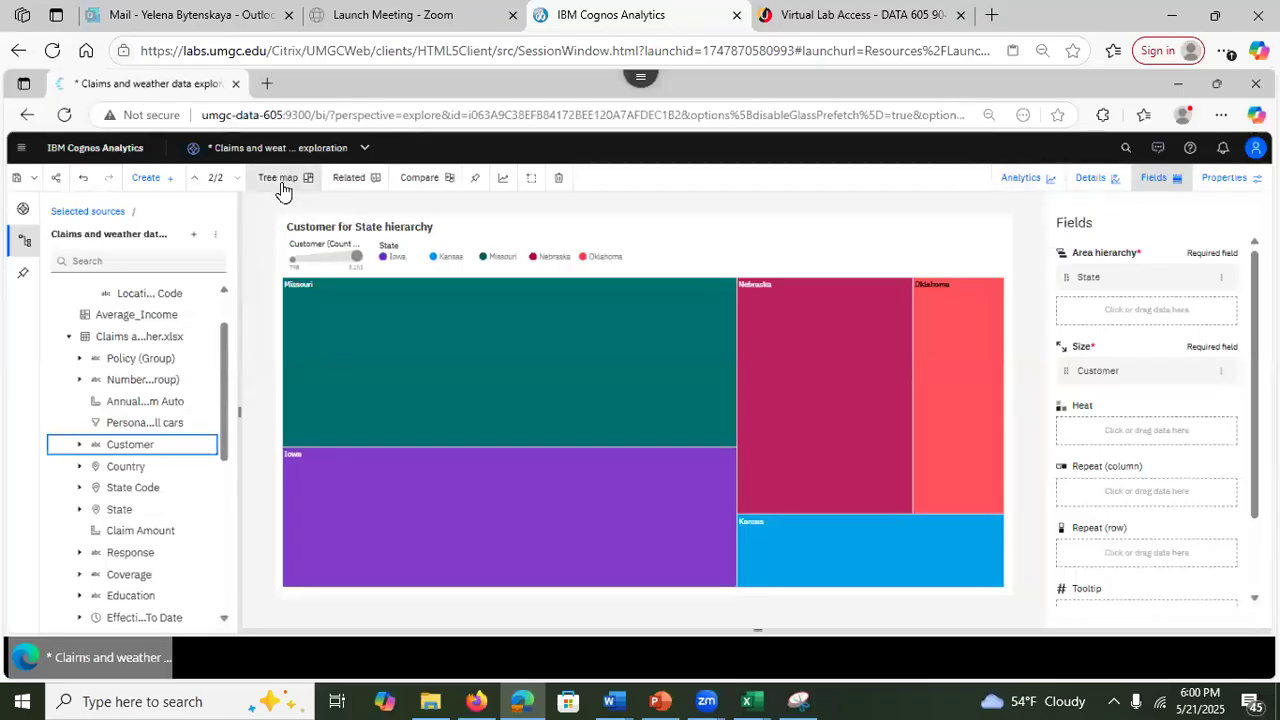
Step: Look over the related visualizations for the tree map and save the exploration
left_click(370, 183)
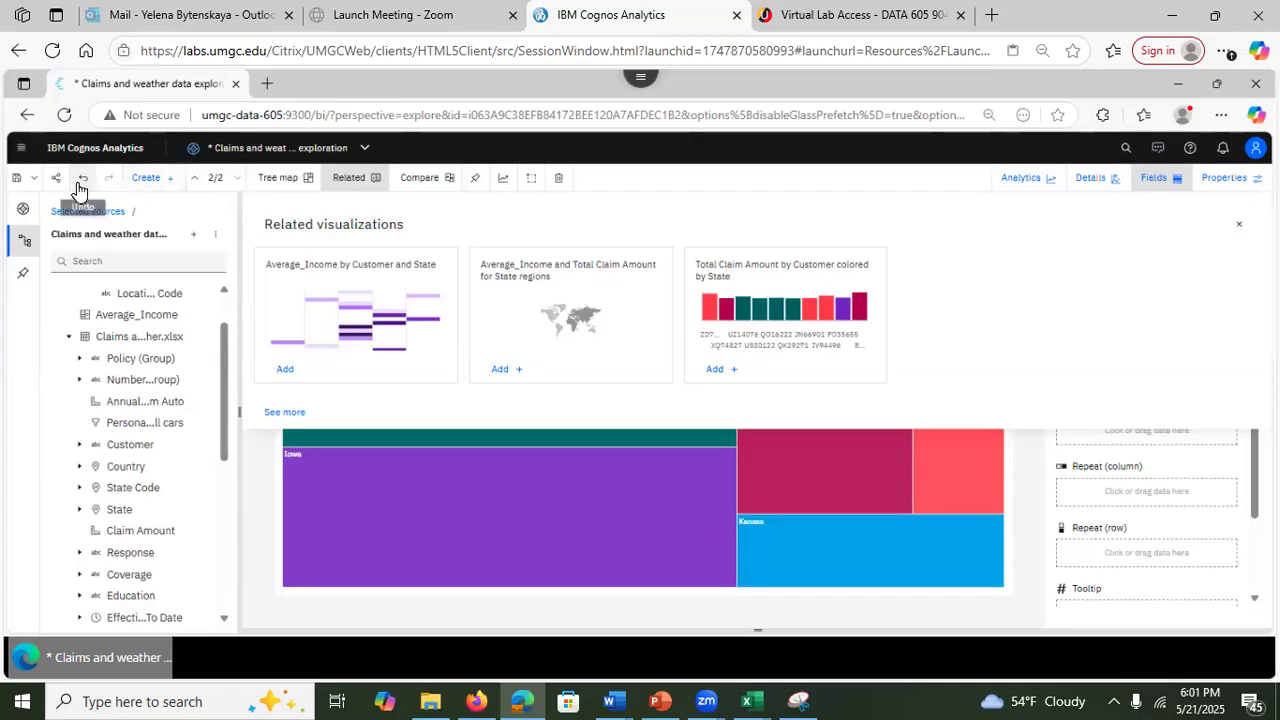
left_click(17, 182)
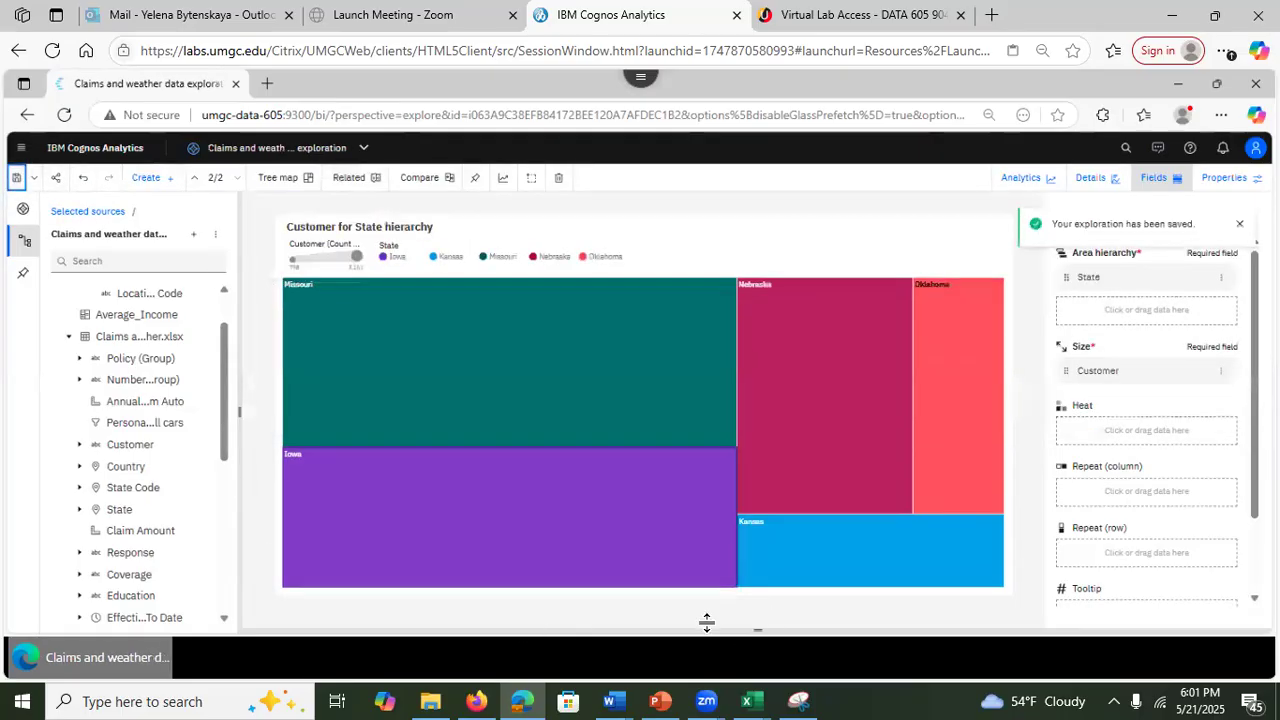
Step: Preview the tree map's data by state and check the Summarize options of the Customer size field, then collapse the data preview
left_click(761, 630)
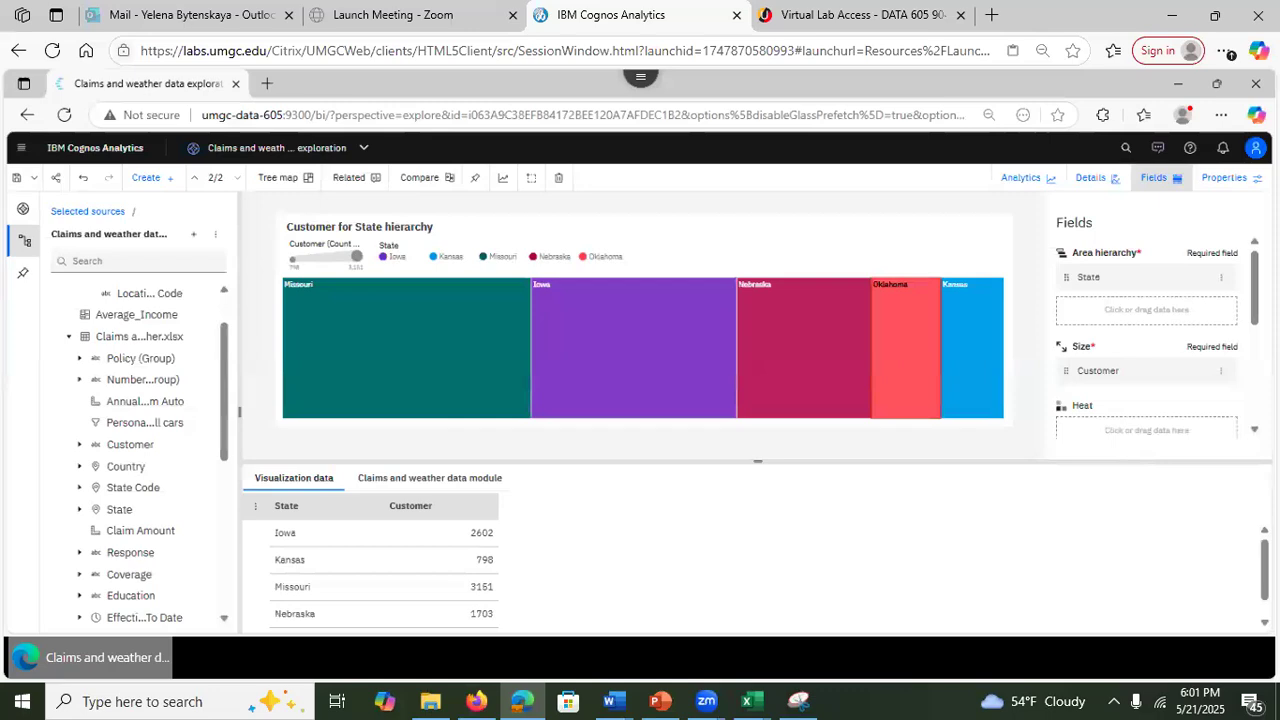
left_click(1220, 372)
mouse_move(1190, 450)
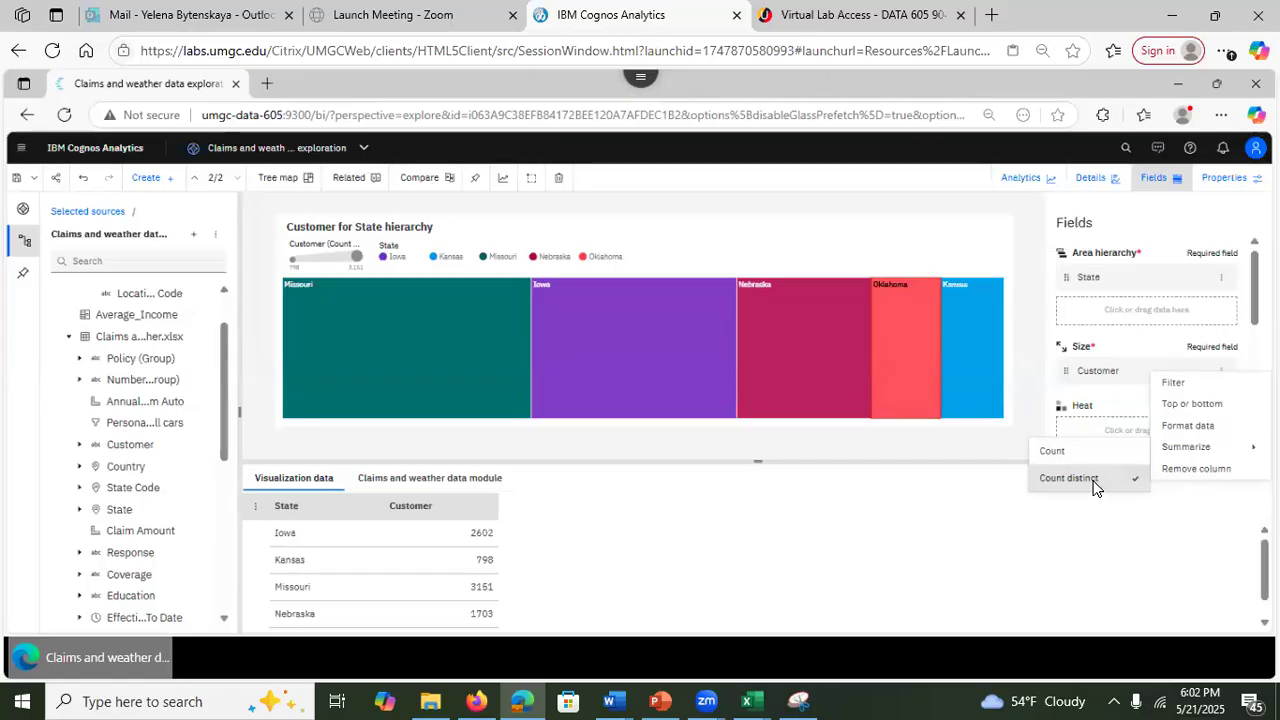
left_click(1240, 453)
left_click(1240, 451)
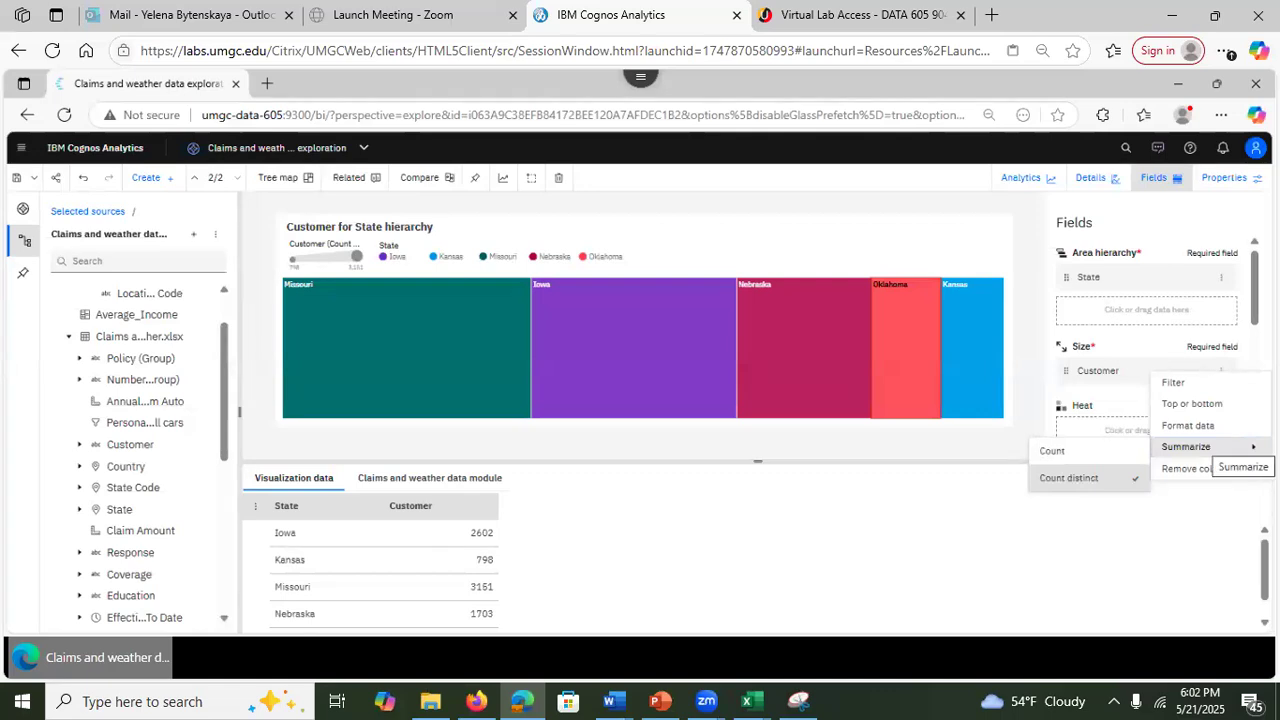
left_click(1132, 580)
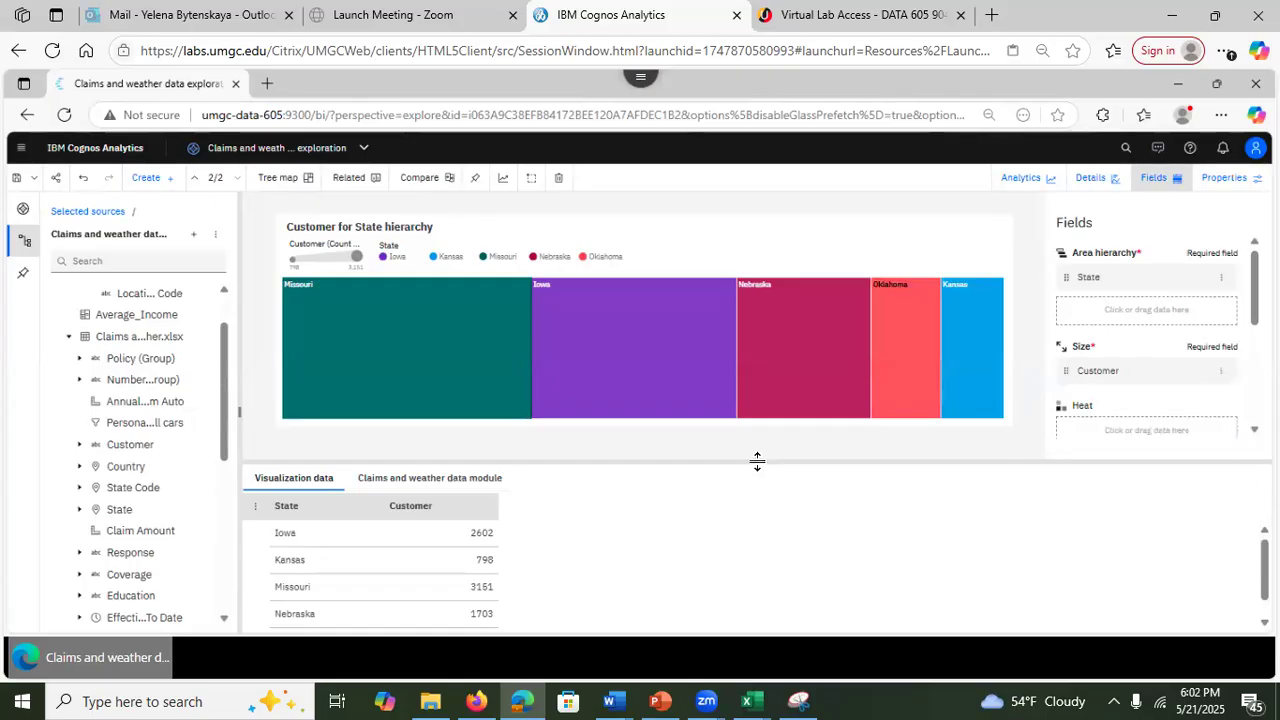
left_click_drag(758, 462, 666, 617)
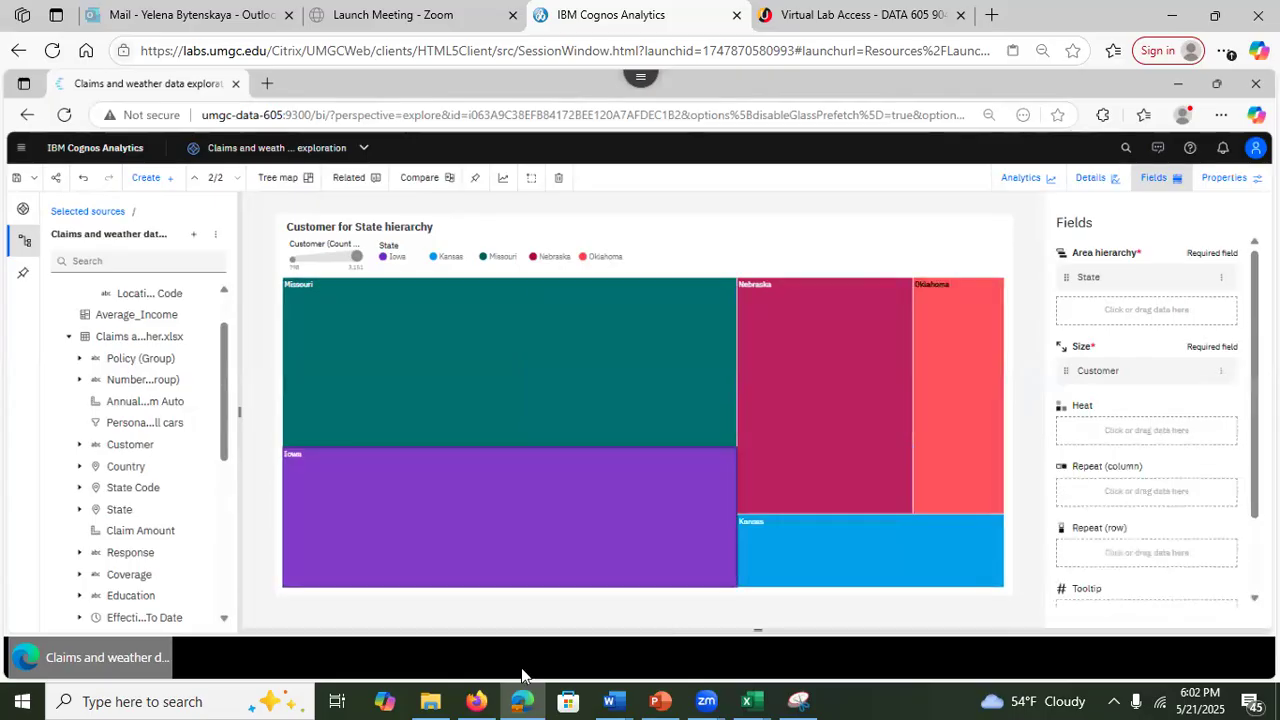
Step: Drill down from Missouri to location codes, preview the customer data behind it, and return to the state level
right_click(384, 383)
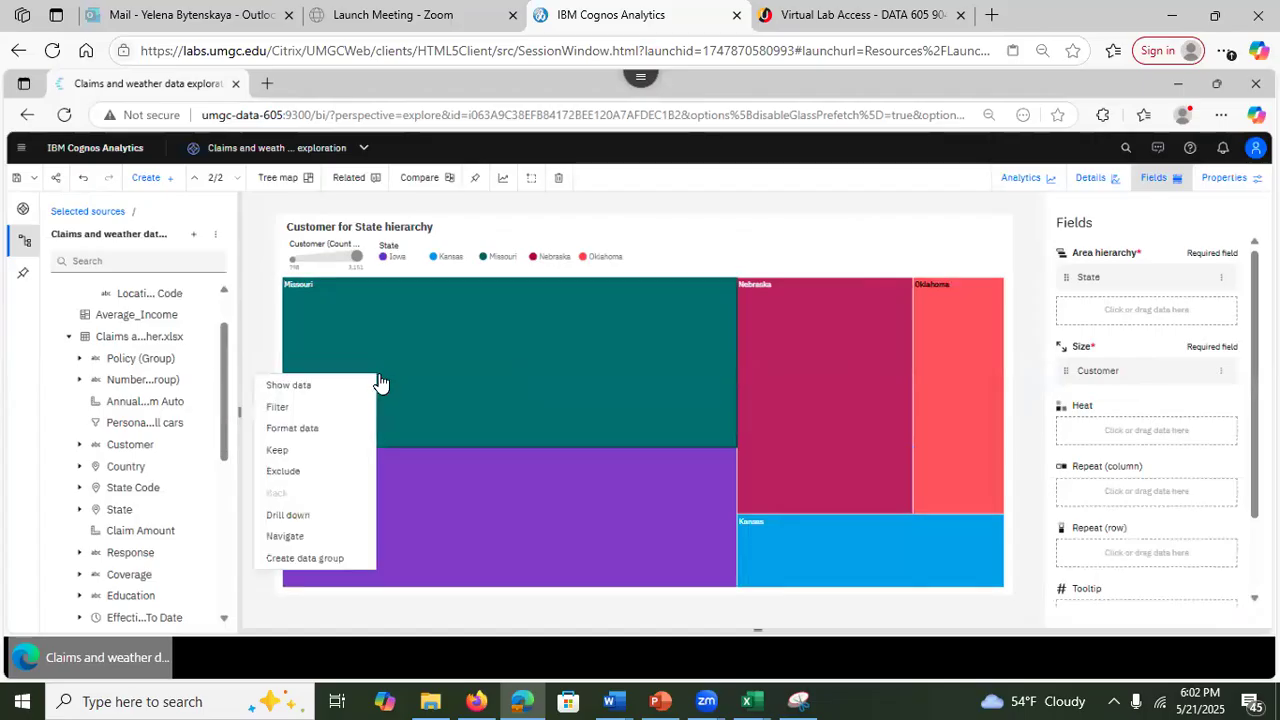
left_click(289, 516)
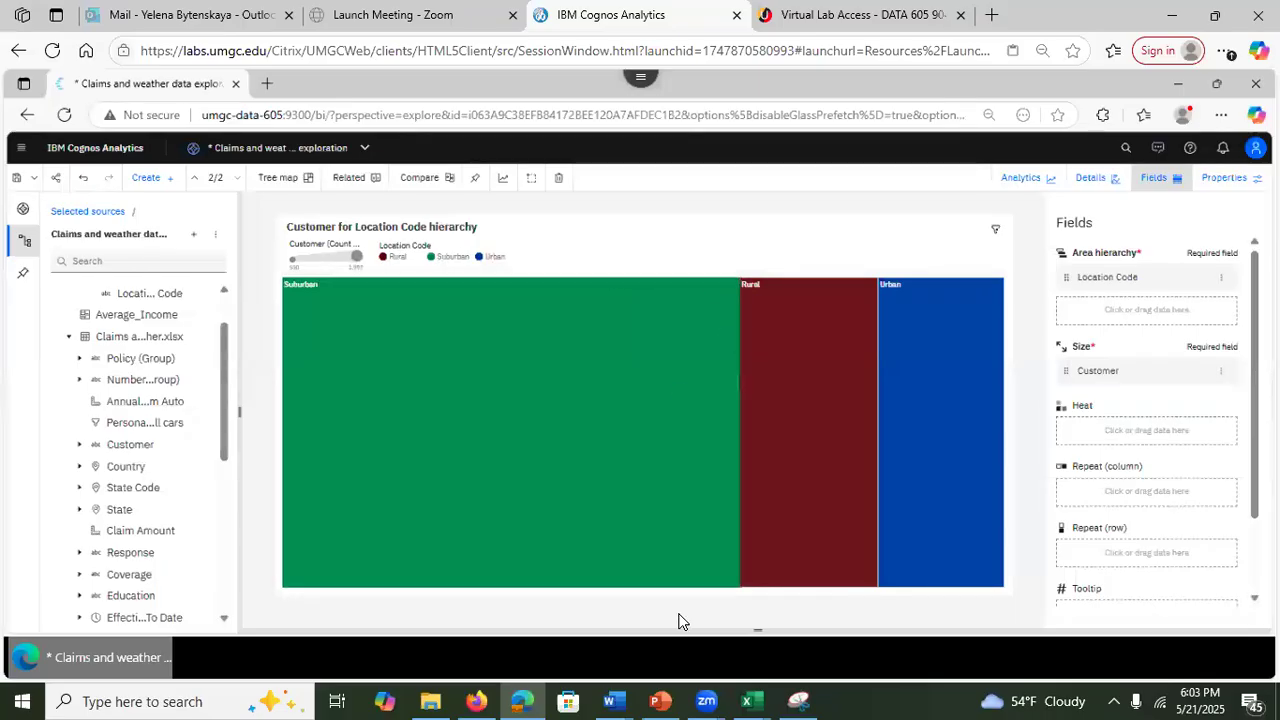
left_click(756, 630)
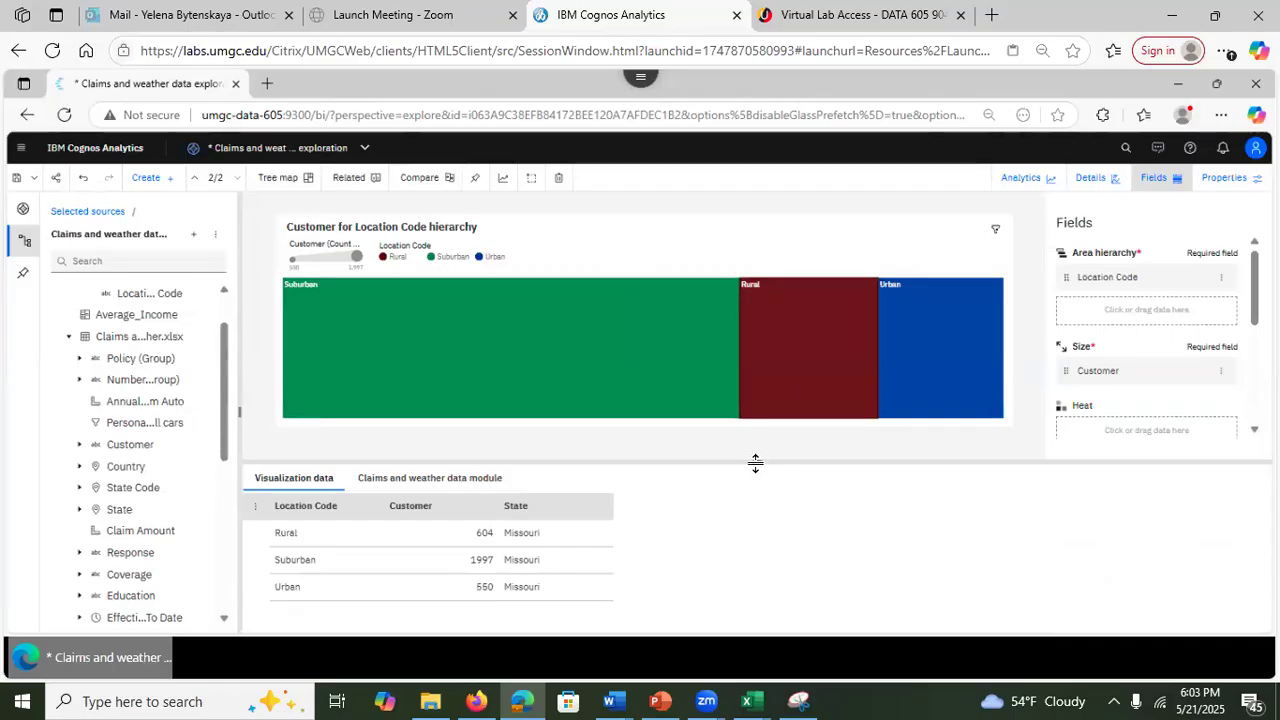
right_click(548, 364)
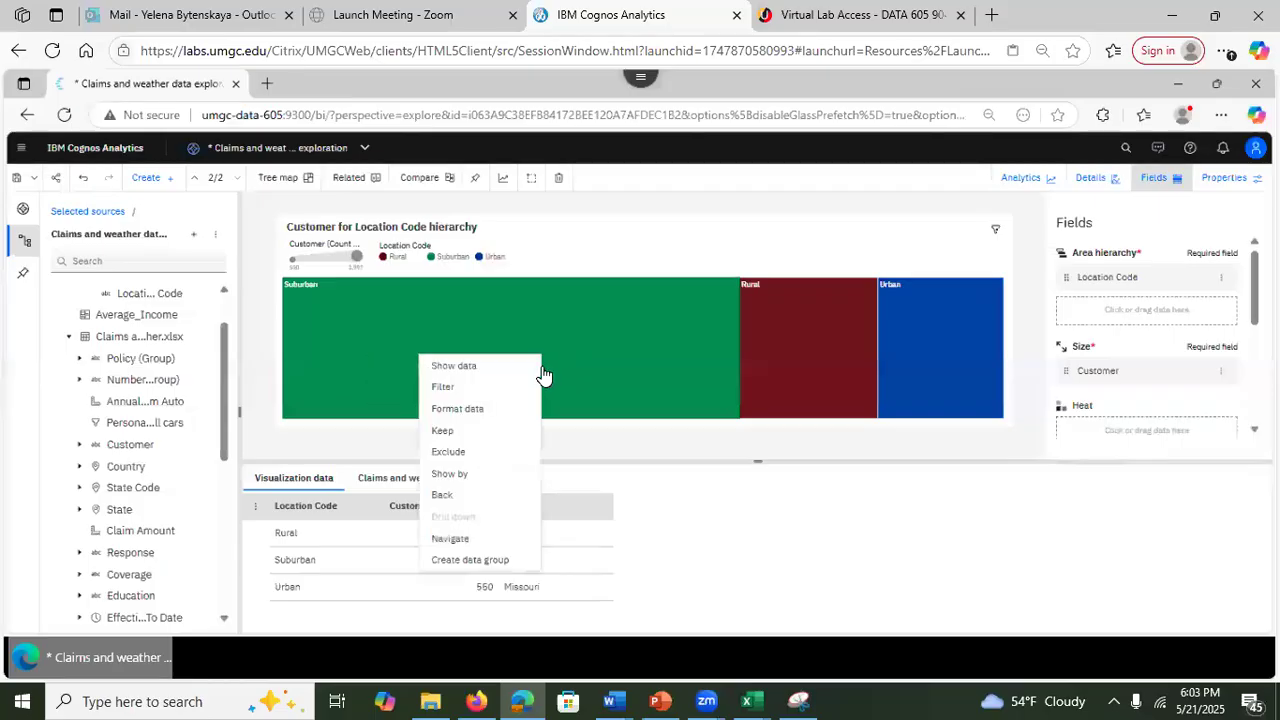
left_click(449, 495)
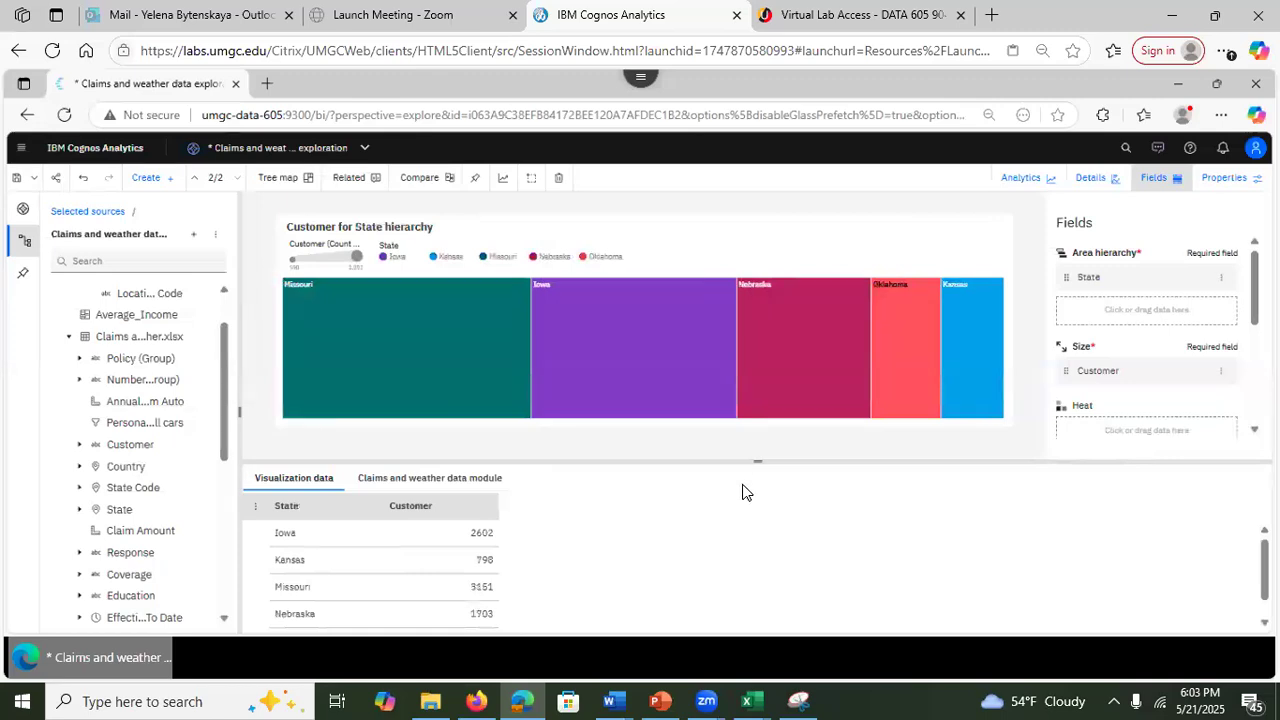
left_click(755, 466)
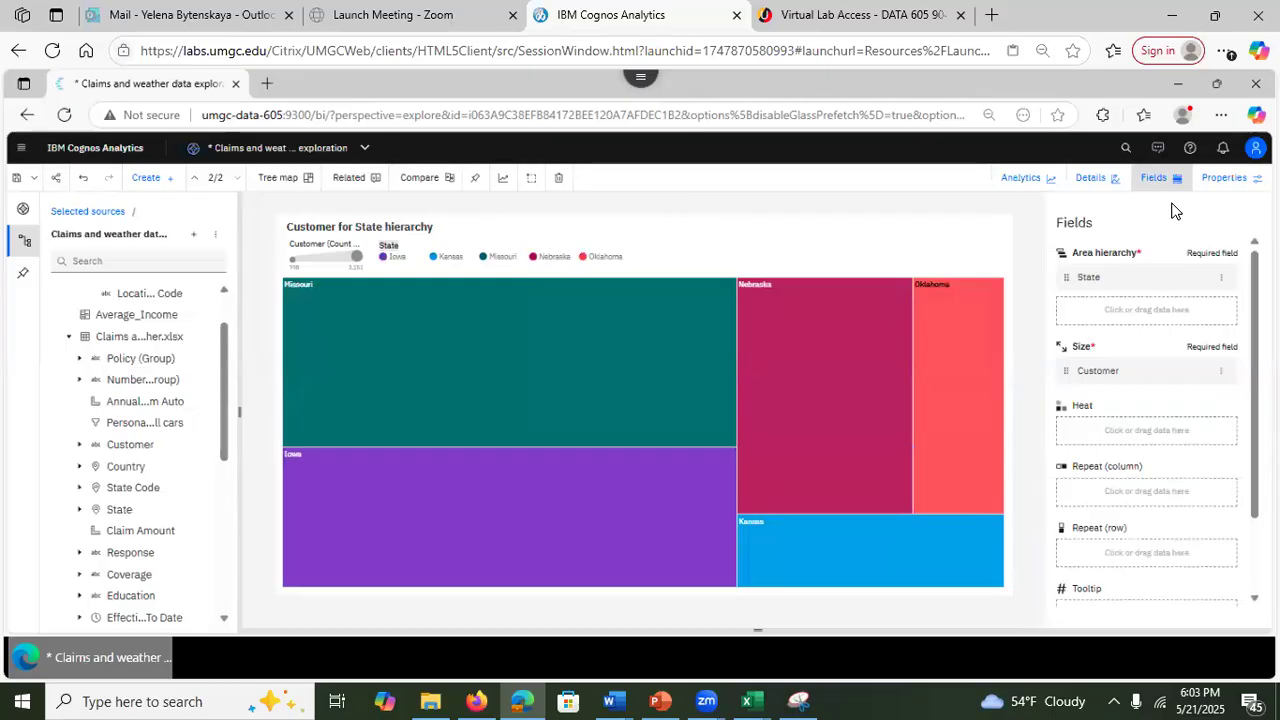
Step: Read the tree map's details and check whether analytics are available for it
left_click(1097, 183)
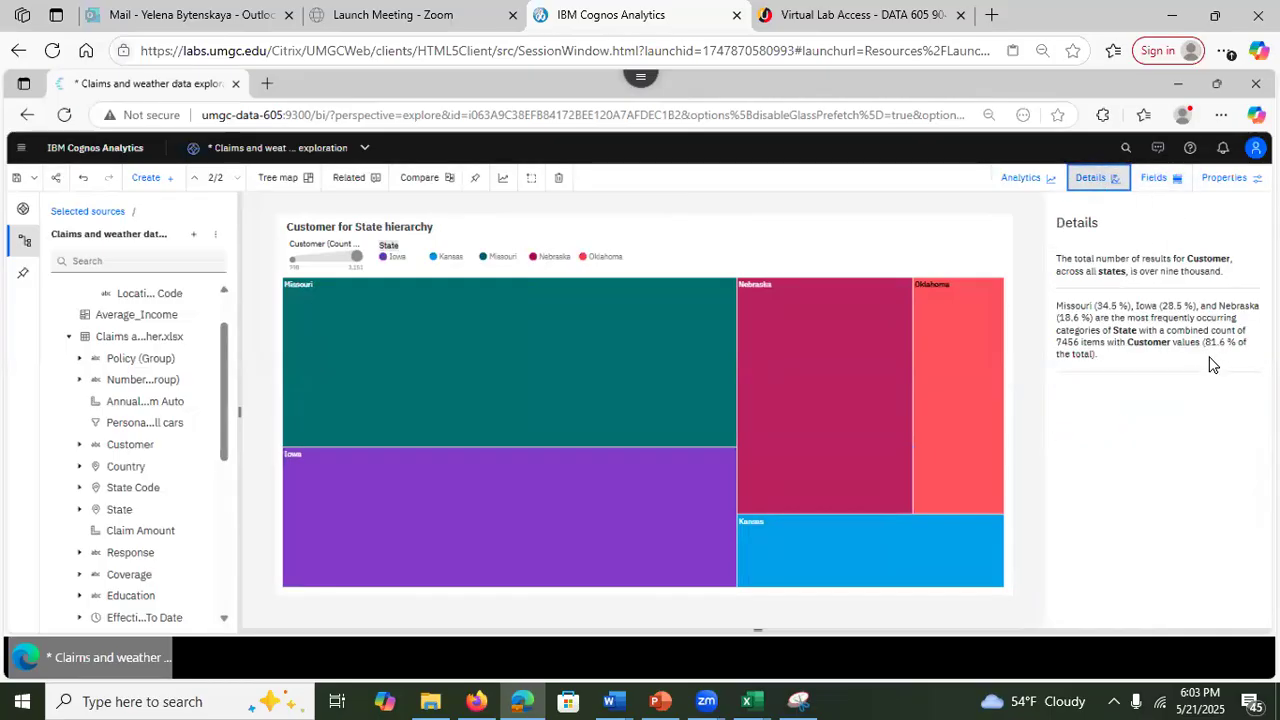
left_click(1028, 184)
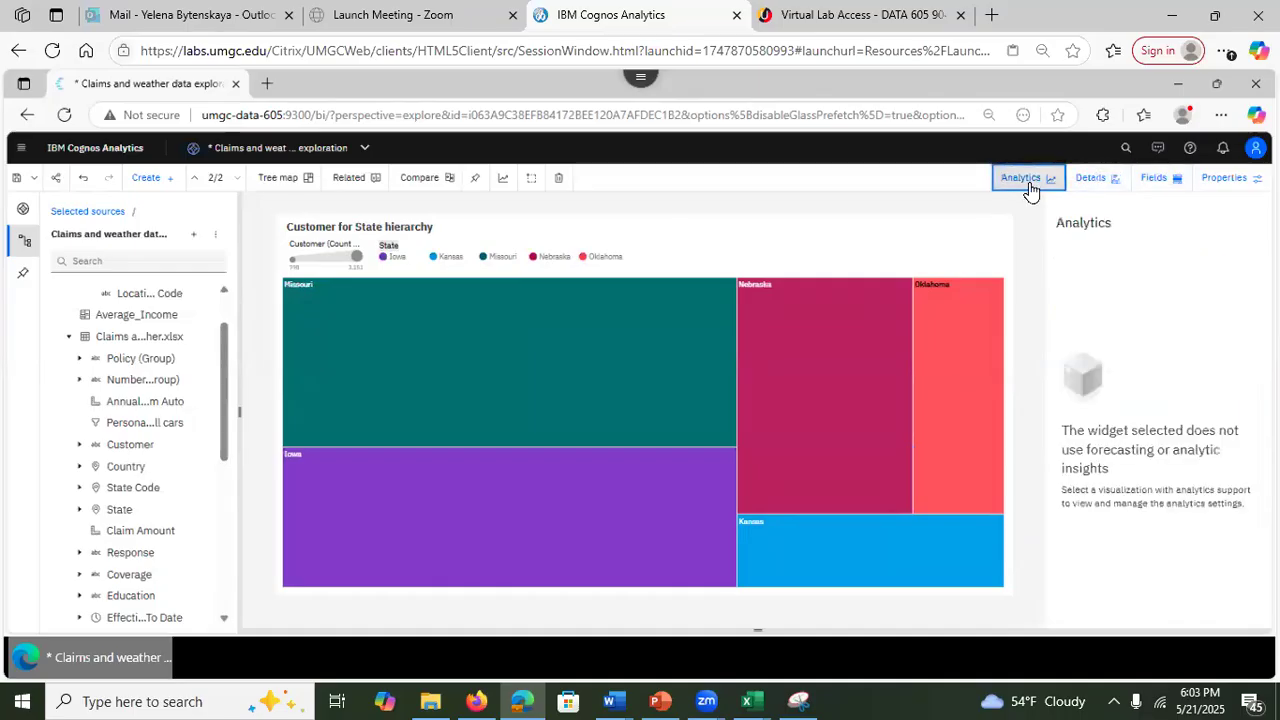
left_click(1088, 180)
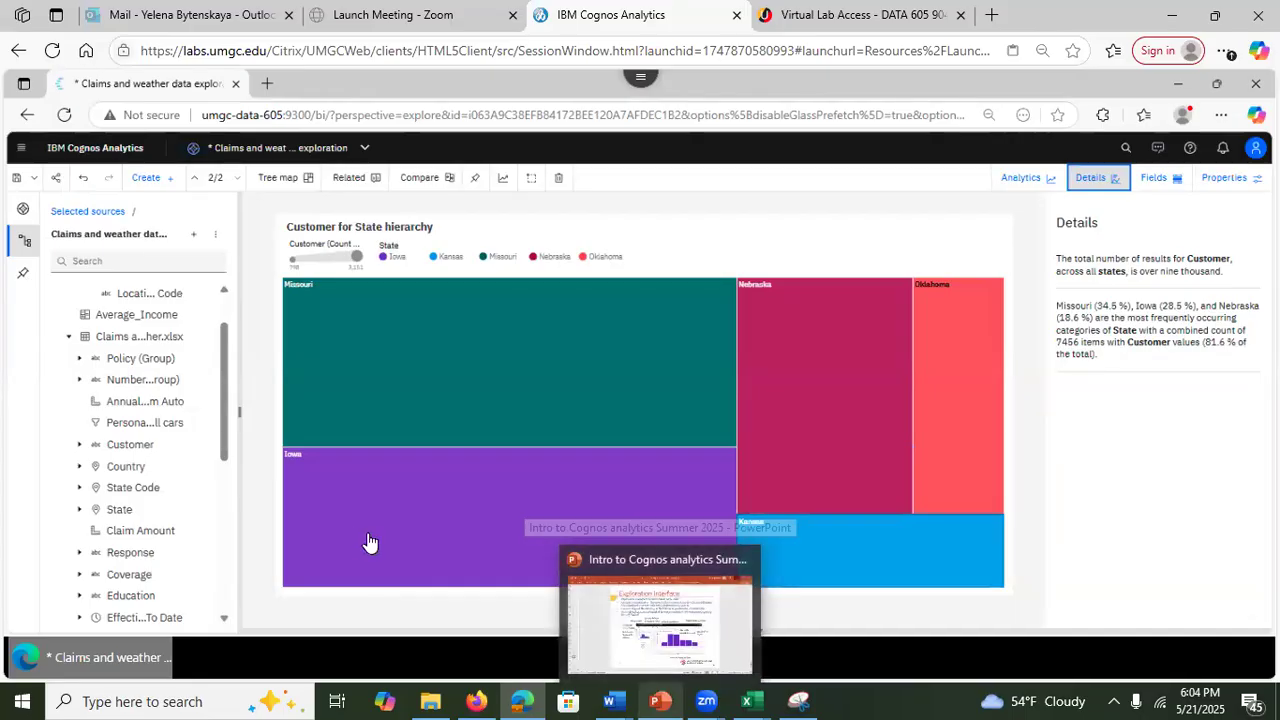
Step: Review the exploration's card list, its sources and the visualizations related to the Customer for State hierarchy tree map
left_click(24, 212)
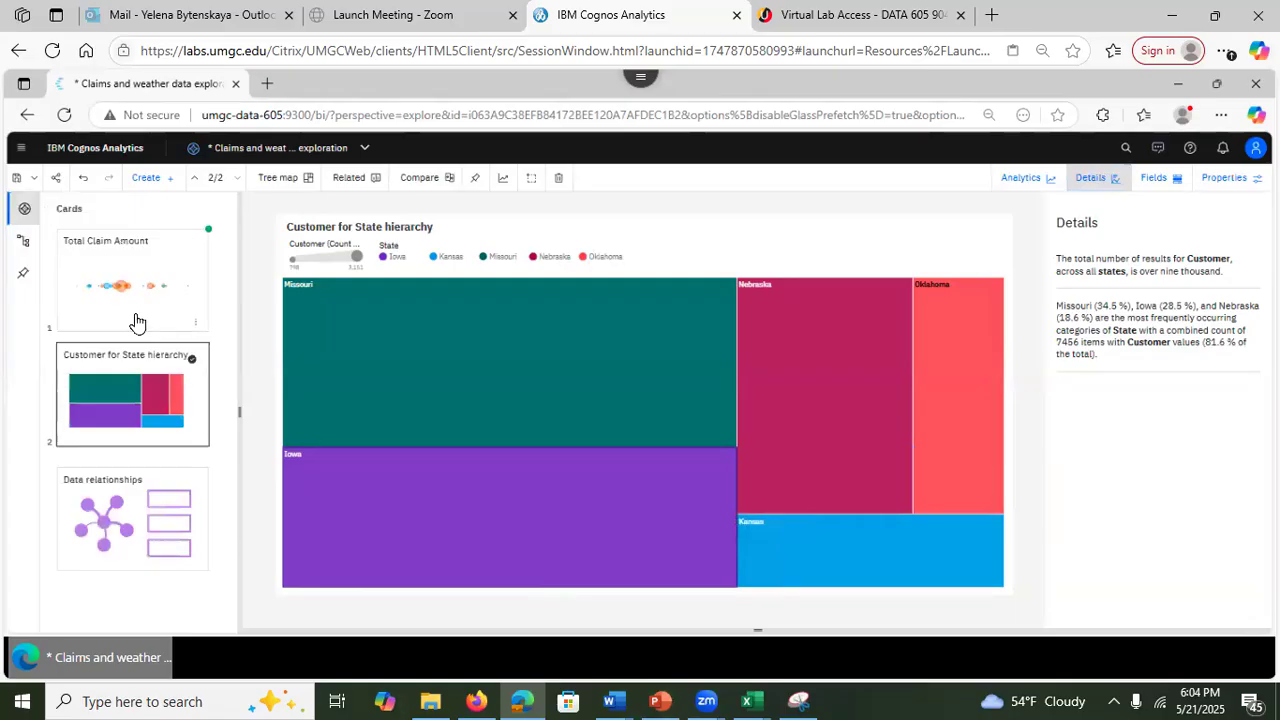
left_click(23, 243)
left_click(25, 215)
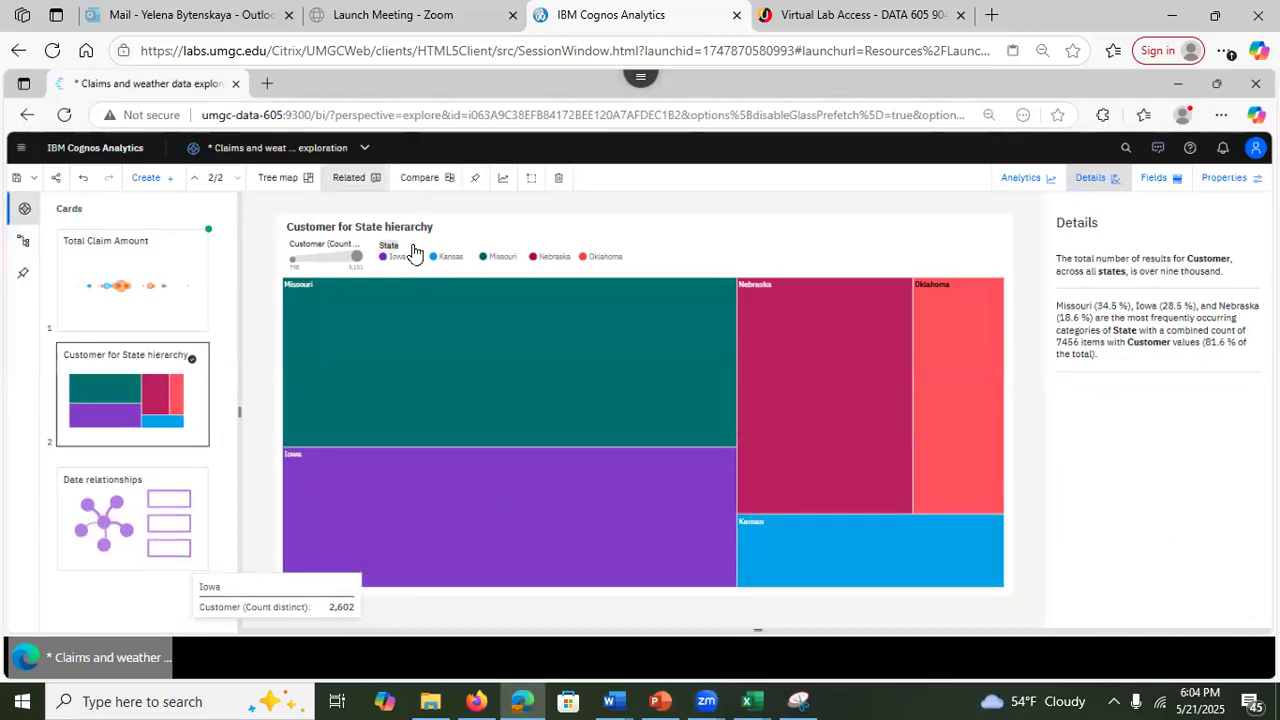
left_click(355, 181)
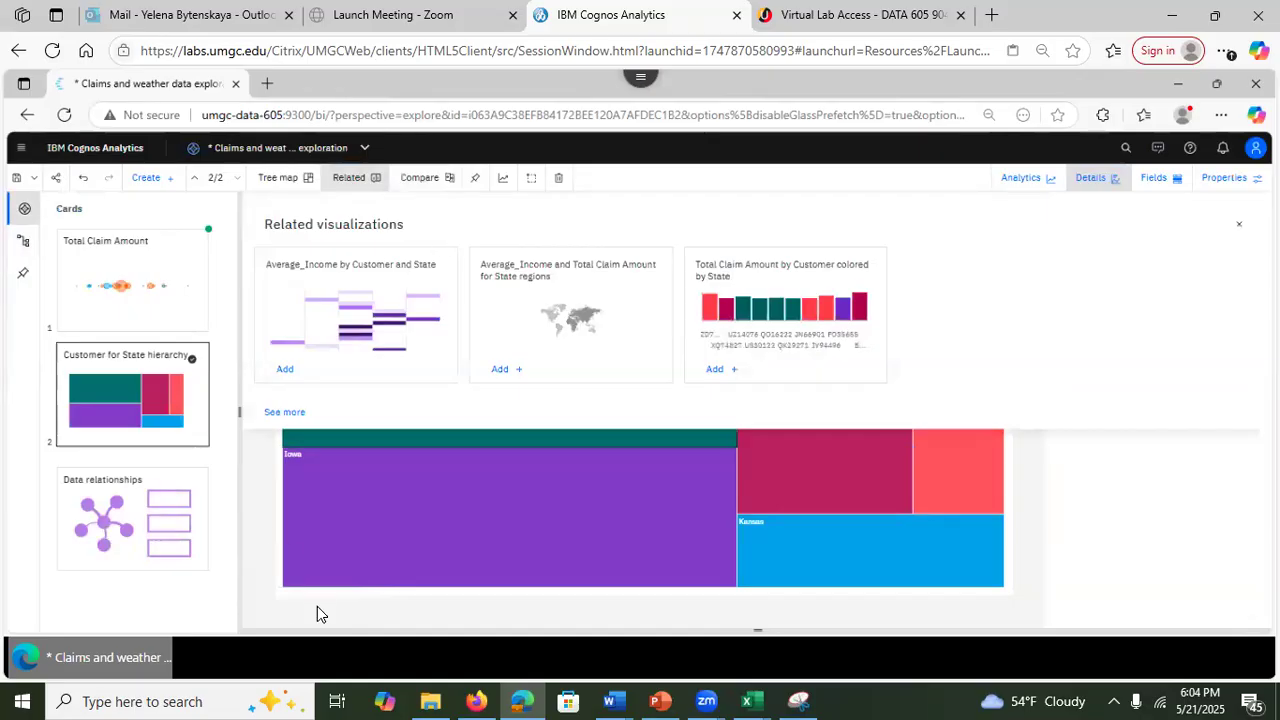
left_click(291, 630)
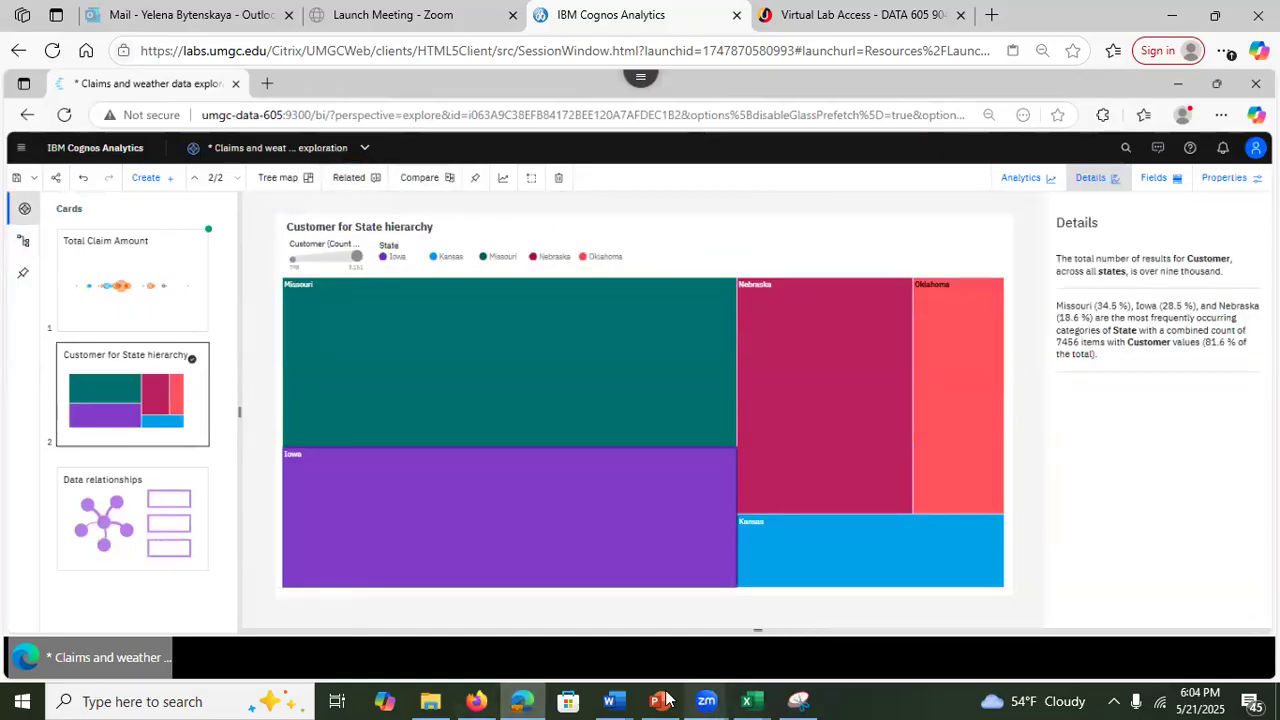
Step: Switch to PowerPoint and review slides 36 to 39 on the exploration interface, adding visualizations, drill down and the spiral model
mouse_move(660, 700)
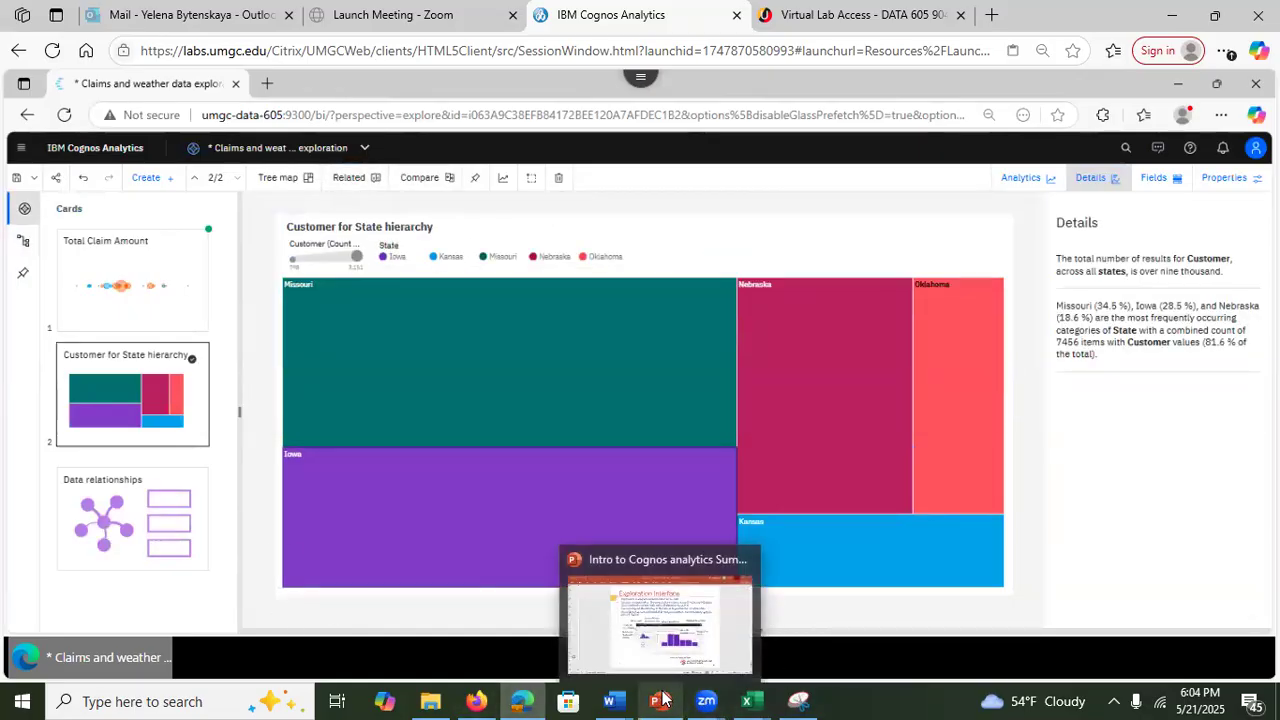
left_click(643, 630)
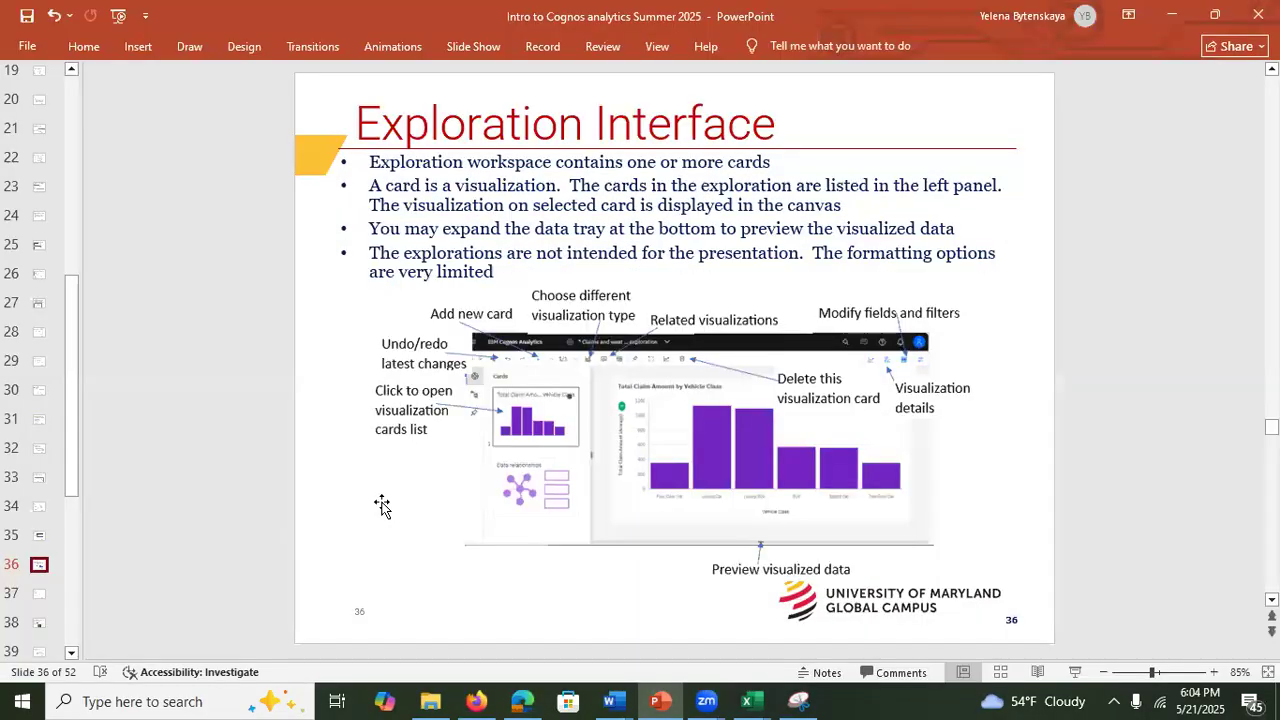
left_click(39, 595)
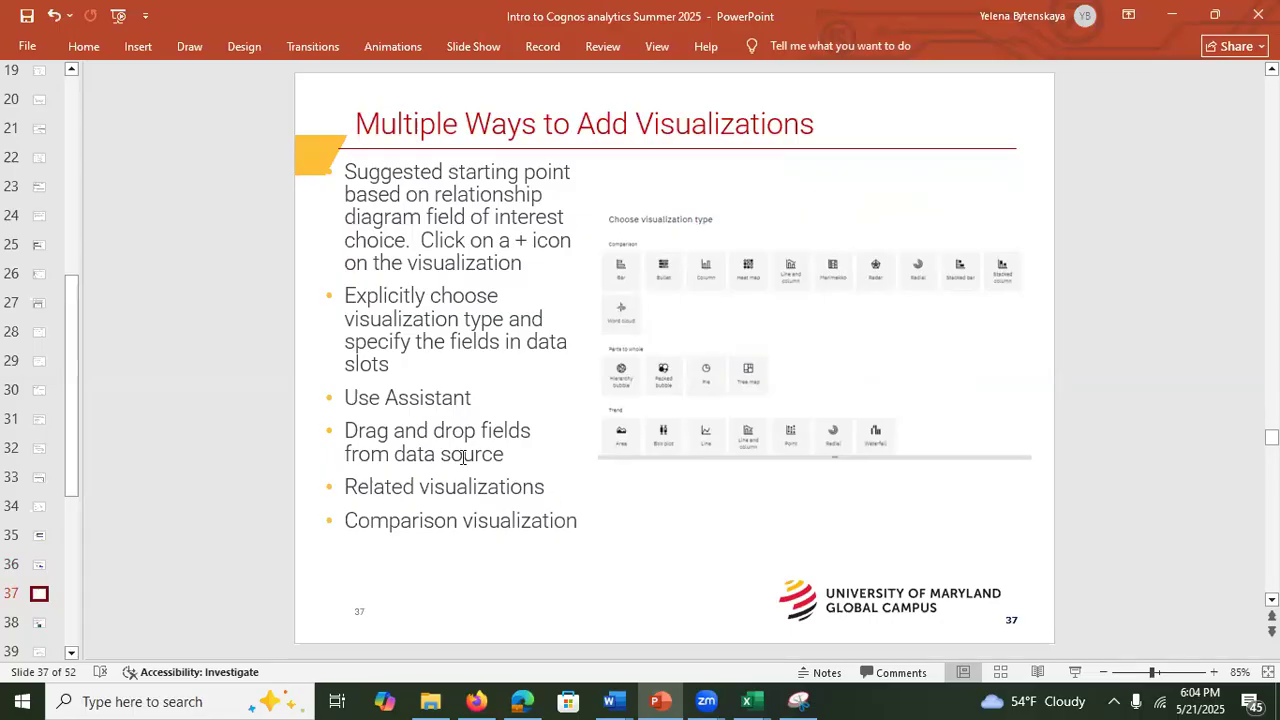
left_click(38, 622)
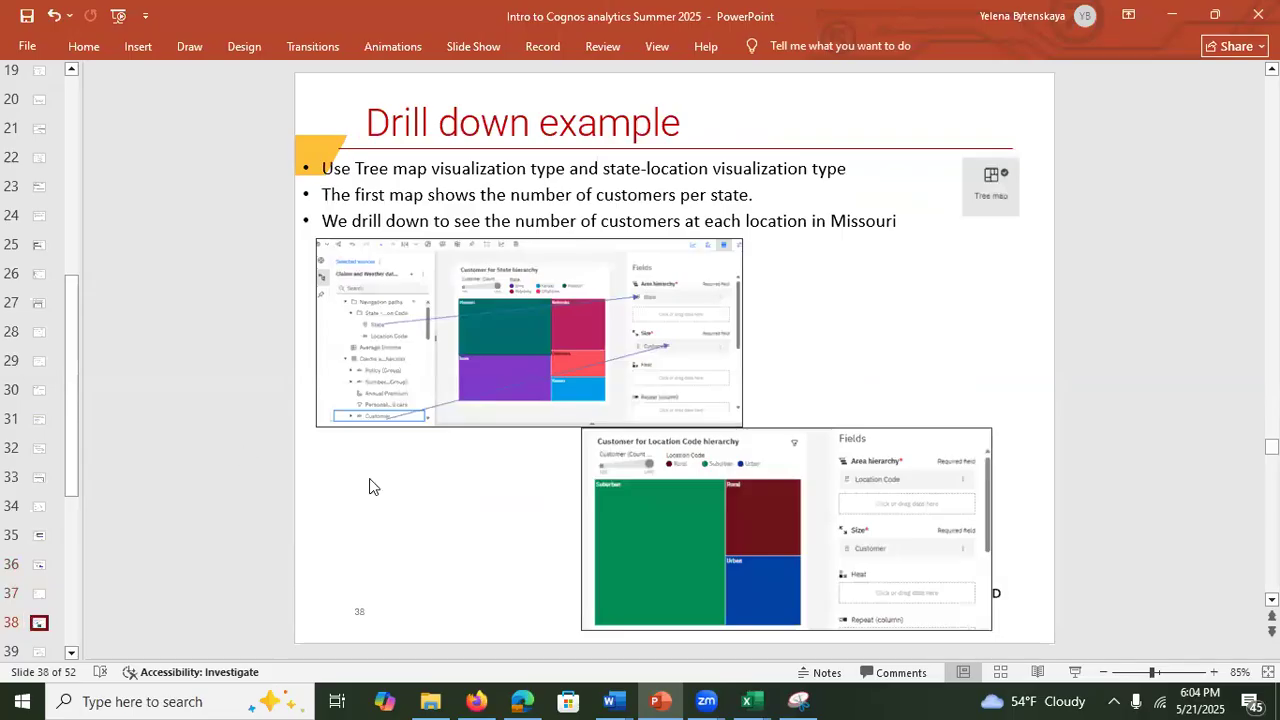
left_click_drag(75, 488, 39, 515)
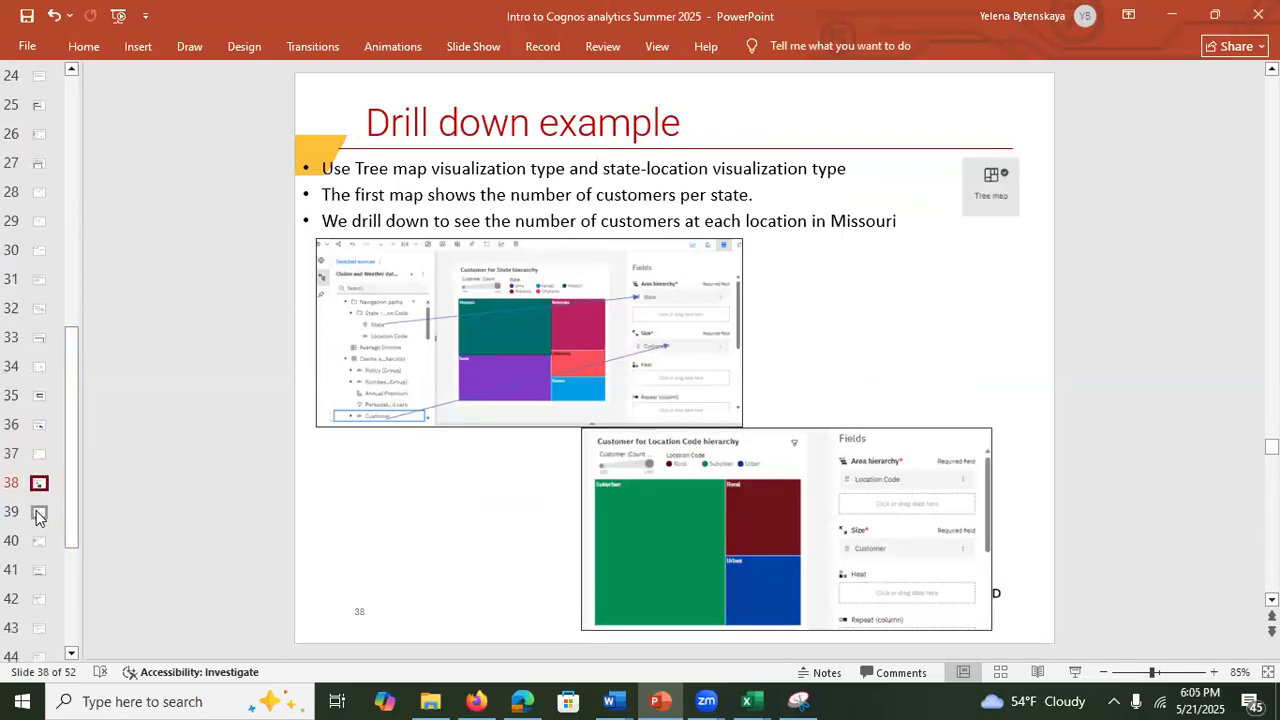
left_click(39, 515)
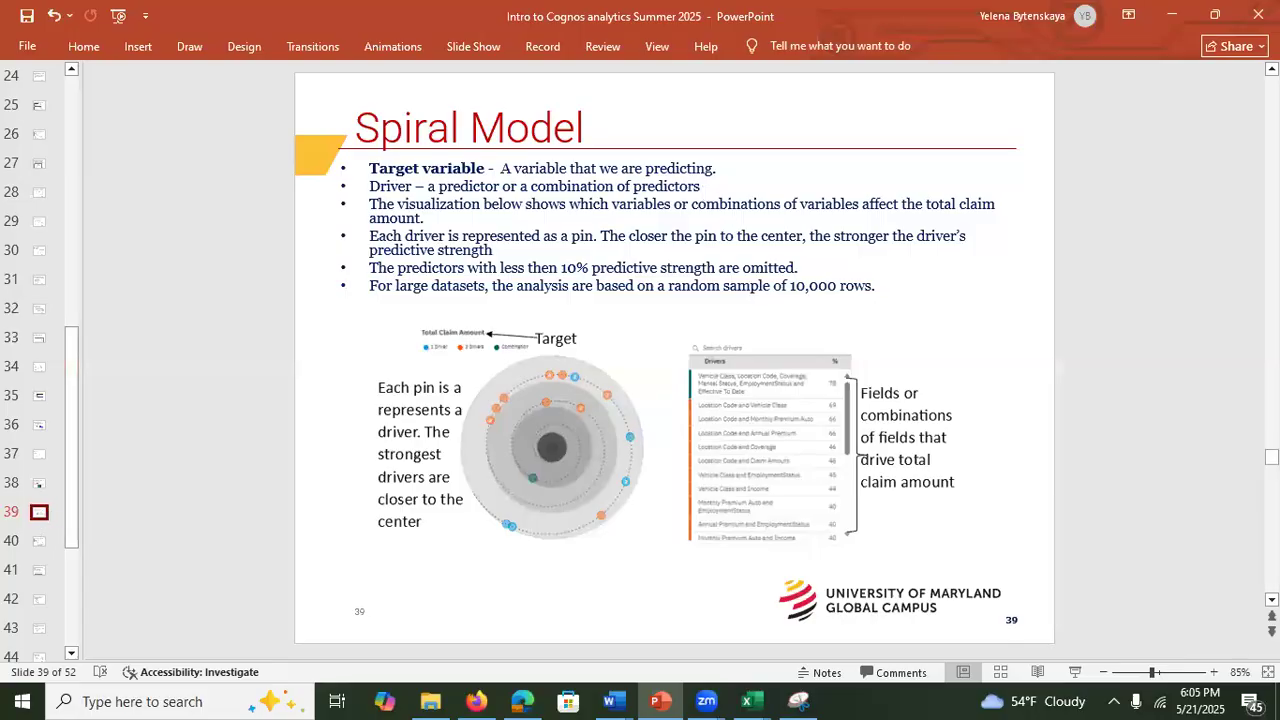
Step: Switch back to Cognos Analytics and create a single spiral visualization card with Total Claim Amount as the target
left_click(1177, 23)
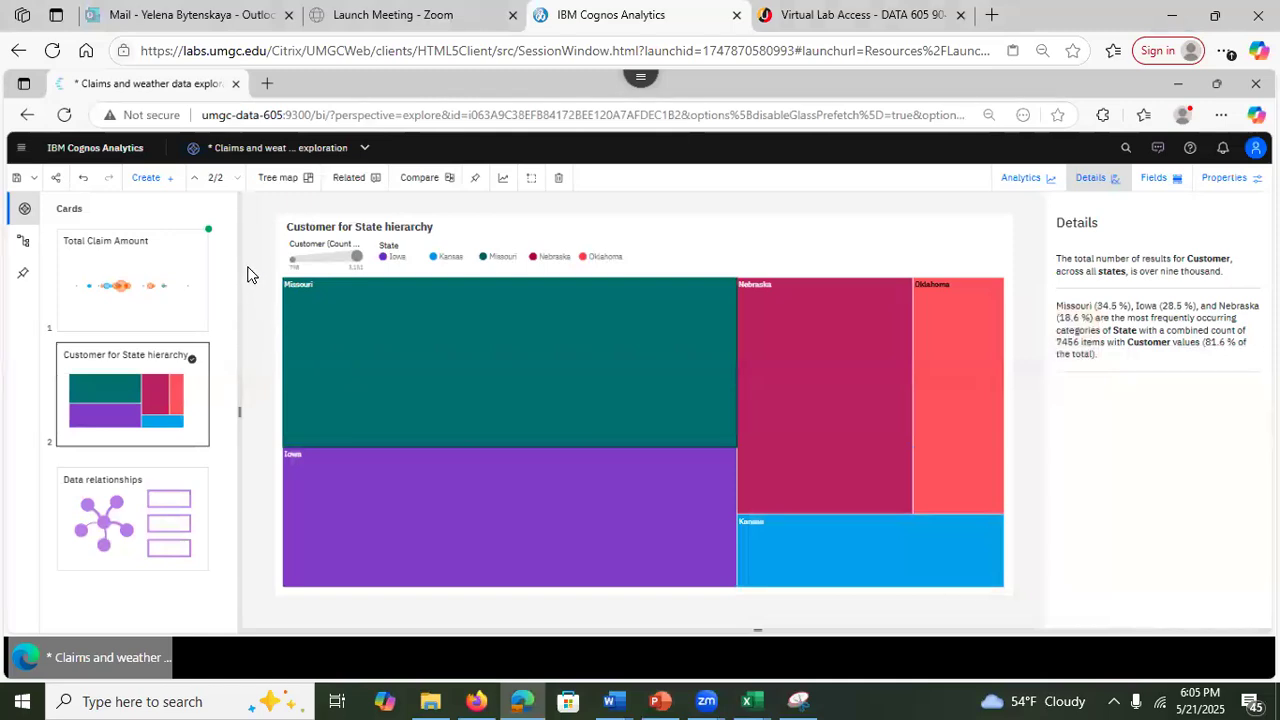
left_click(150, 178)
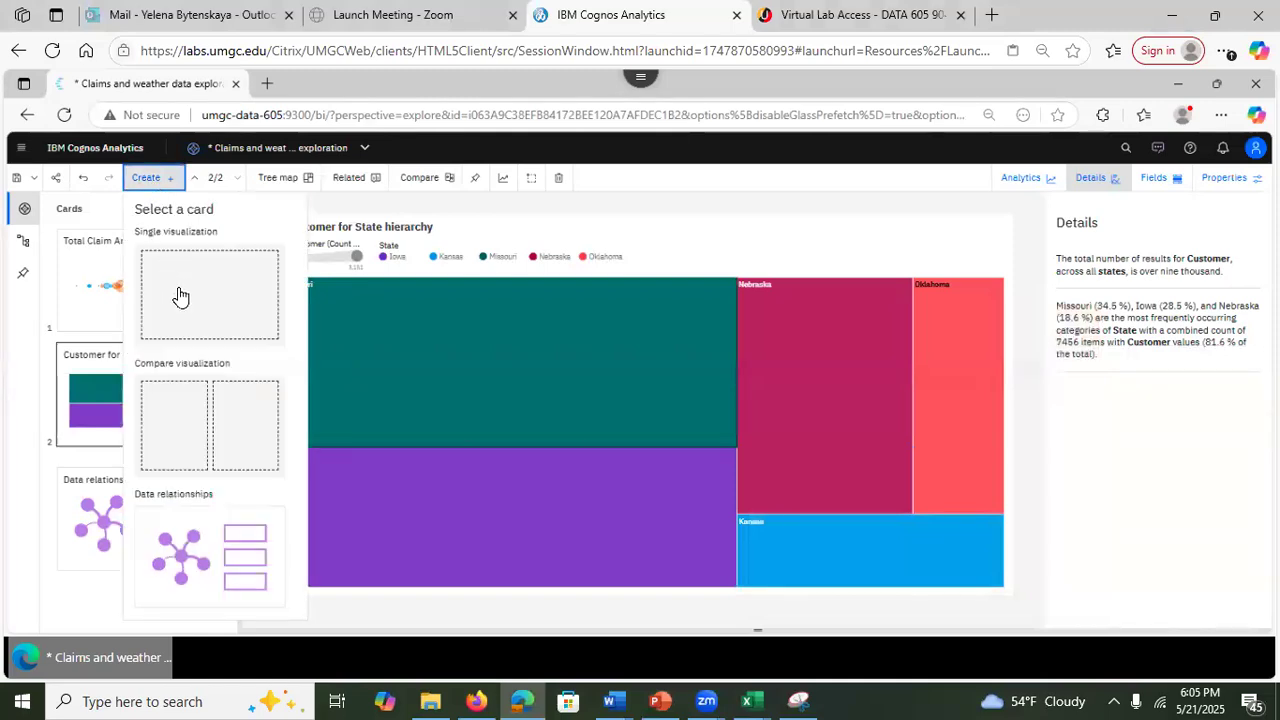
left_click(179, 296)
left_click(622, 430)
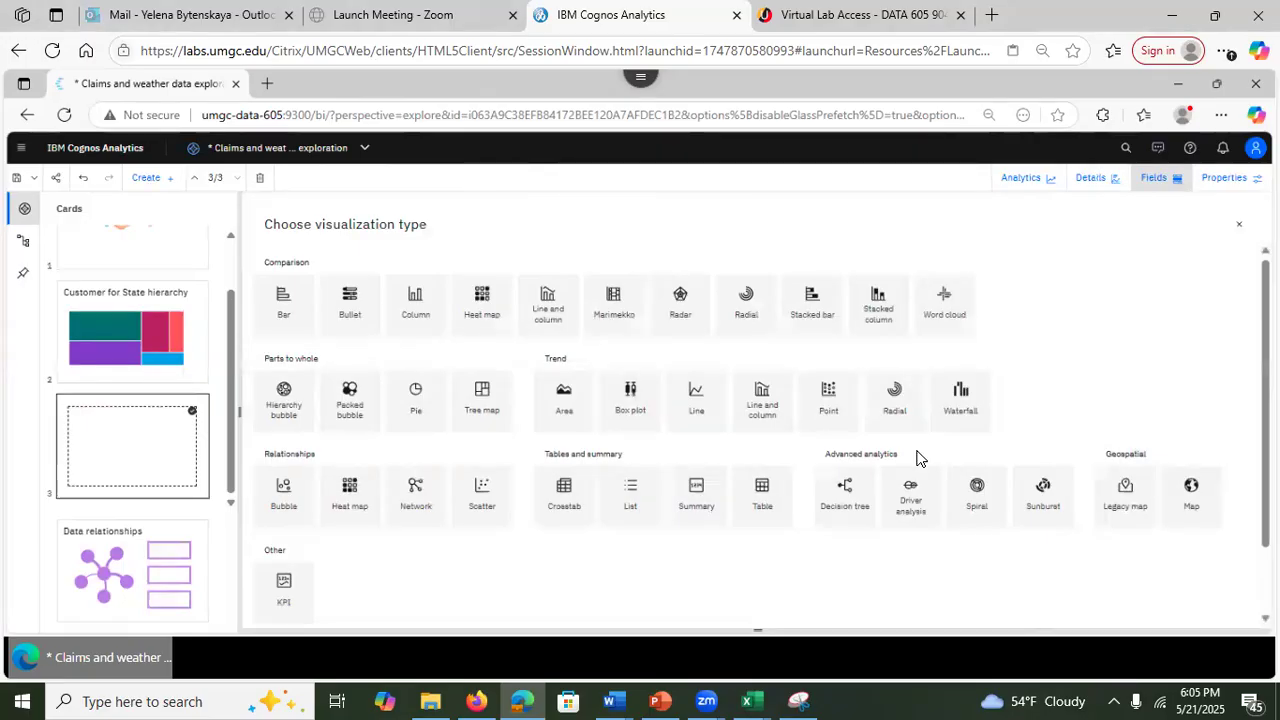
left_click(974, 498)
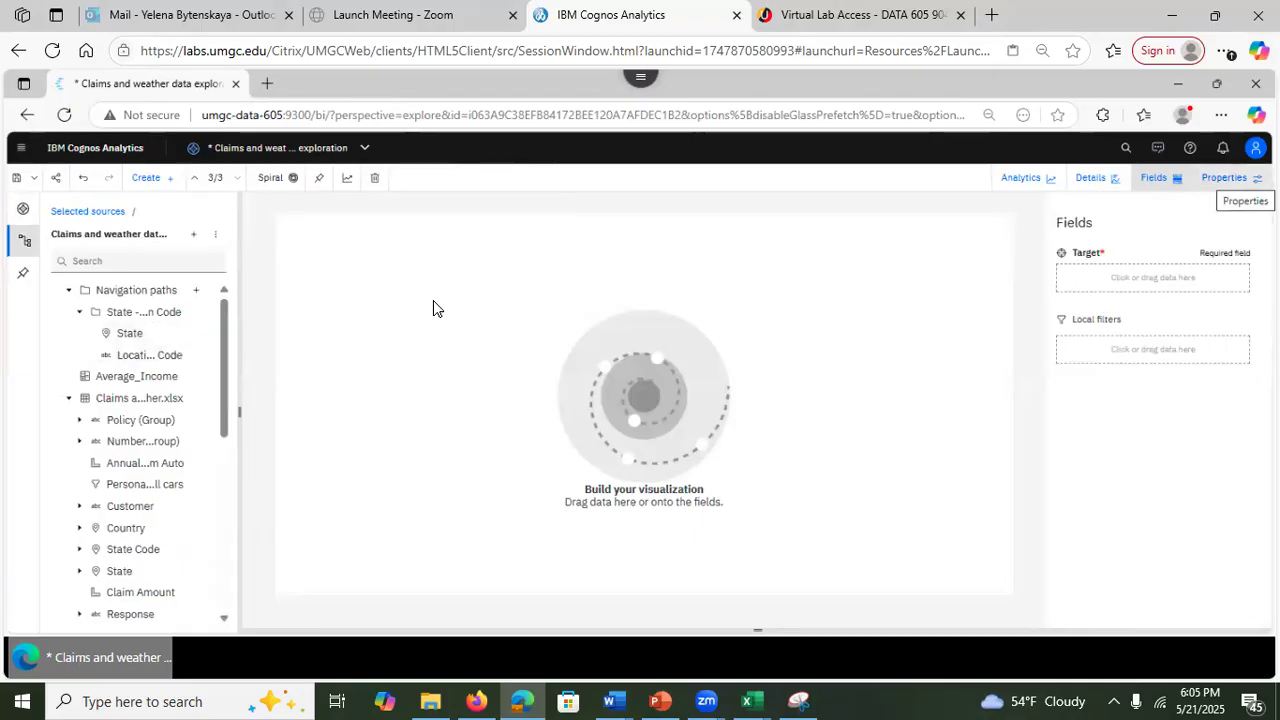
left_click_drag(223, 434, 198, 593)
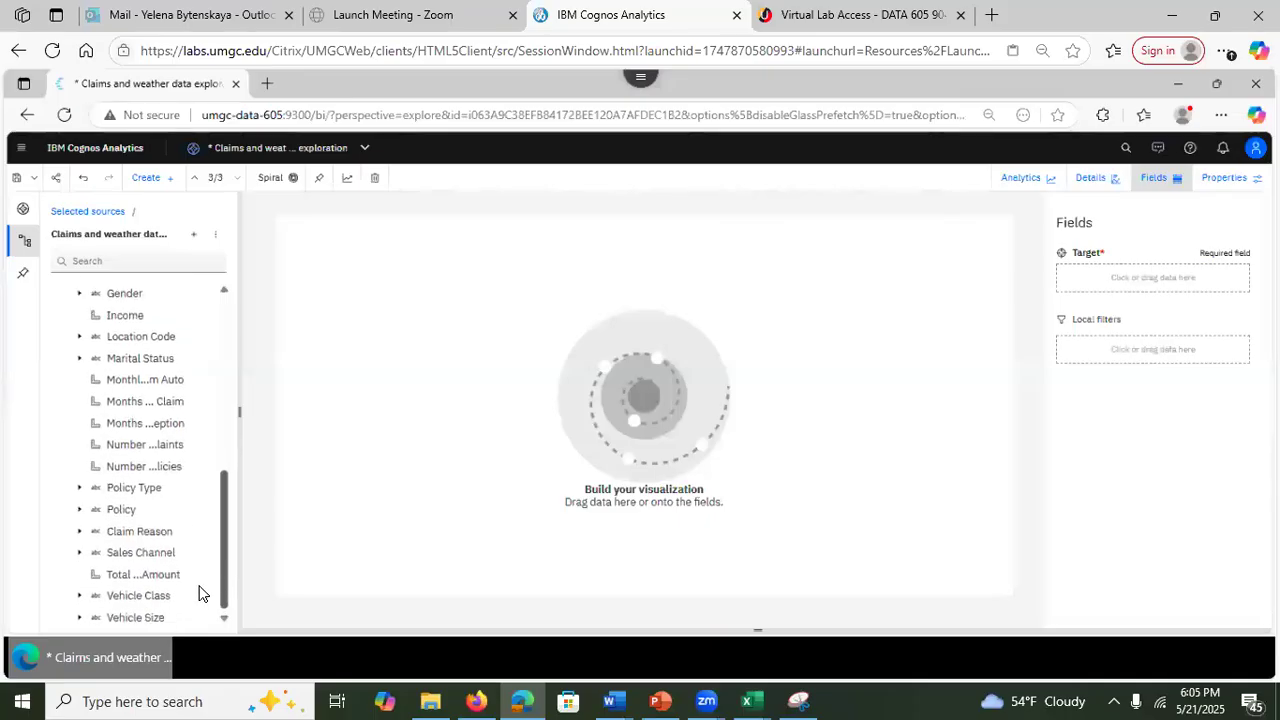
left_click_drag(133, 566, 1070, 275)
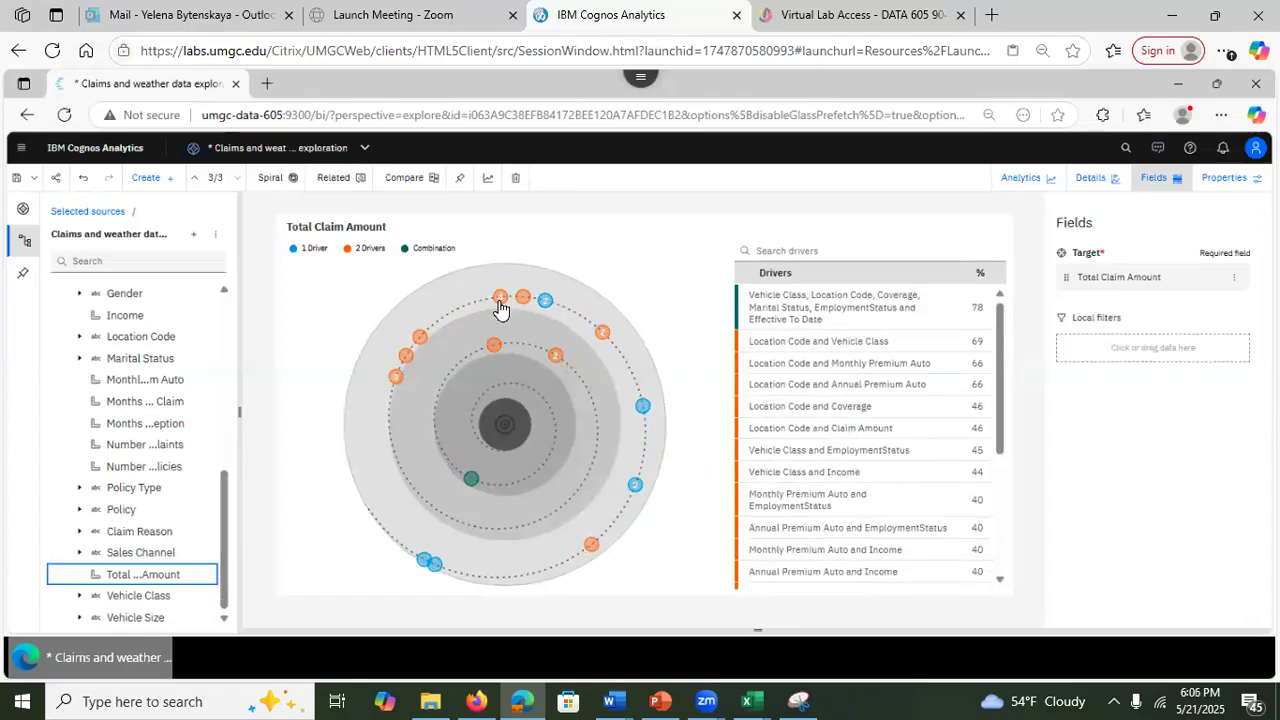
Step: Examine the spiral's drivers of Total Claim Amount, isolating single drivers before restoring two-driver and combination pins, and read the predictive strengths
mouse_move(500, 309)
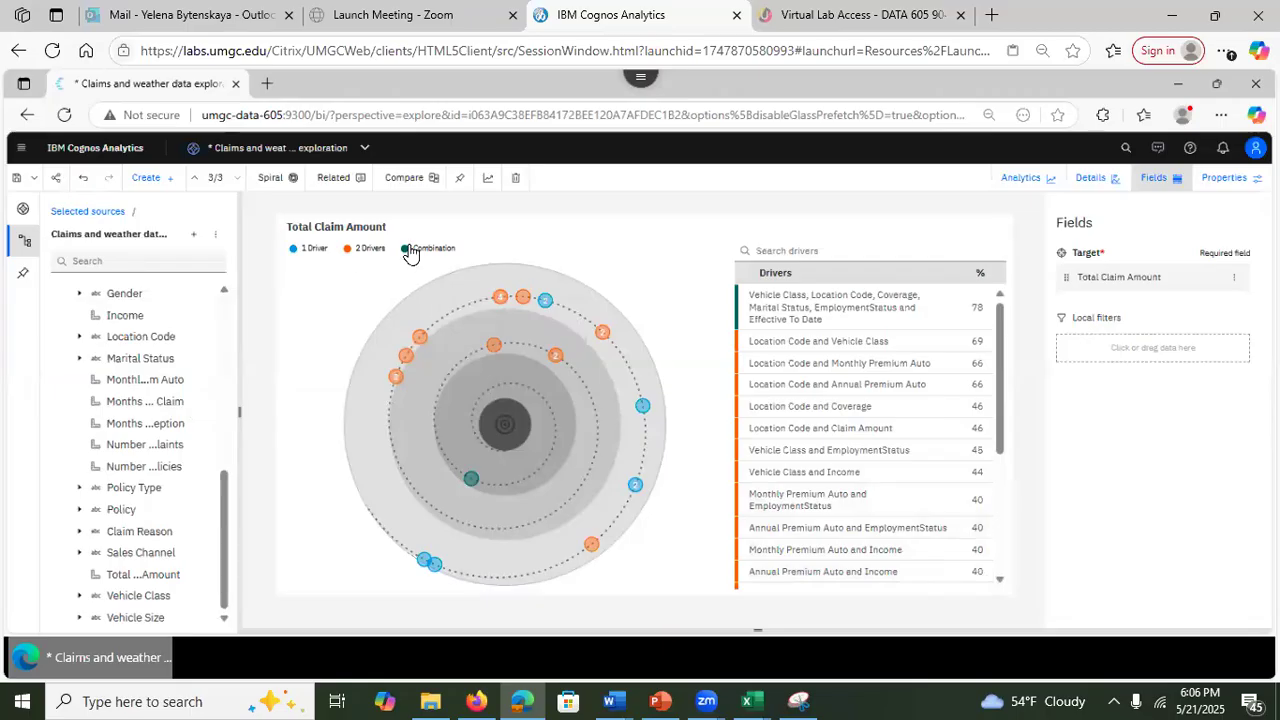
left_click(347, 250)
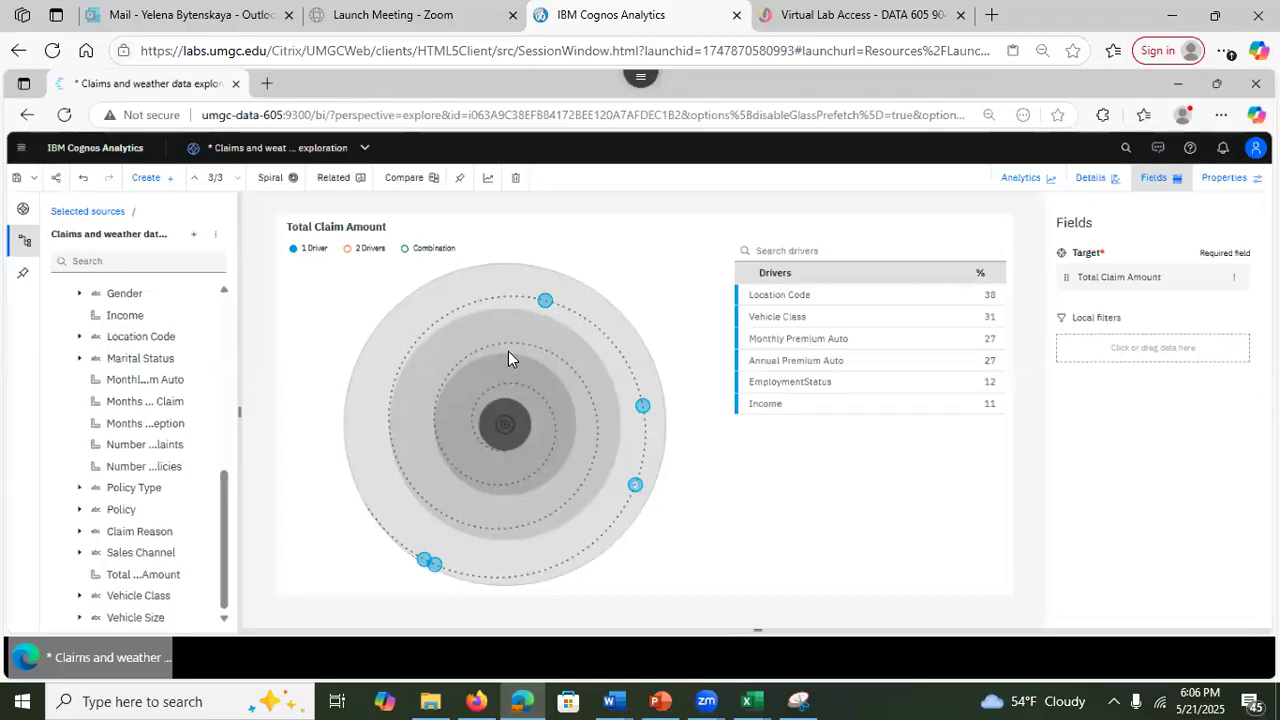
left_click(350, 258)
left_click(405, 250)
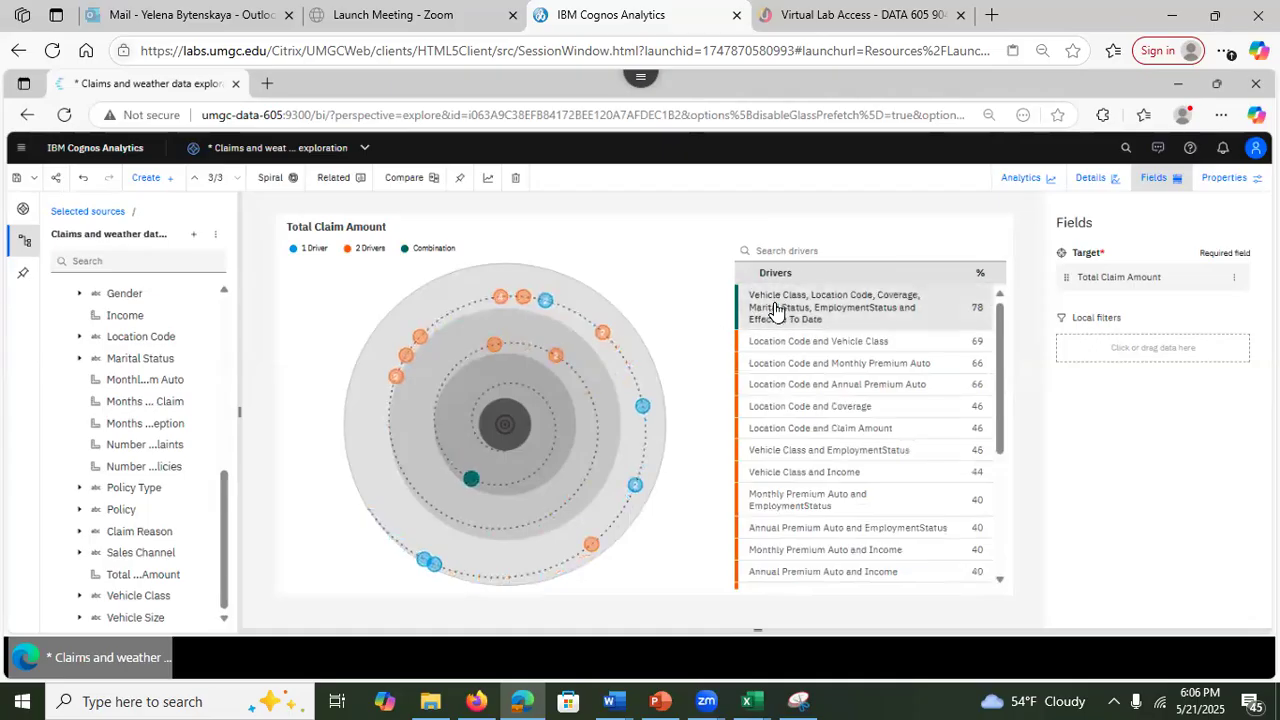
mouse_move(779, 305)
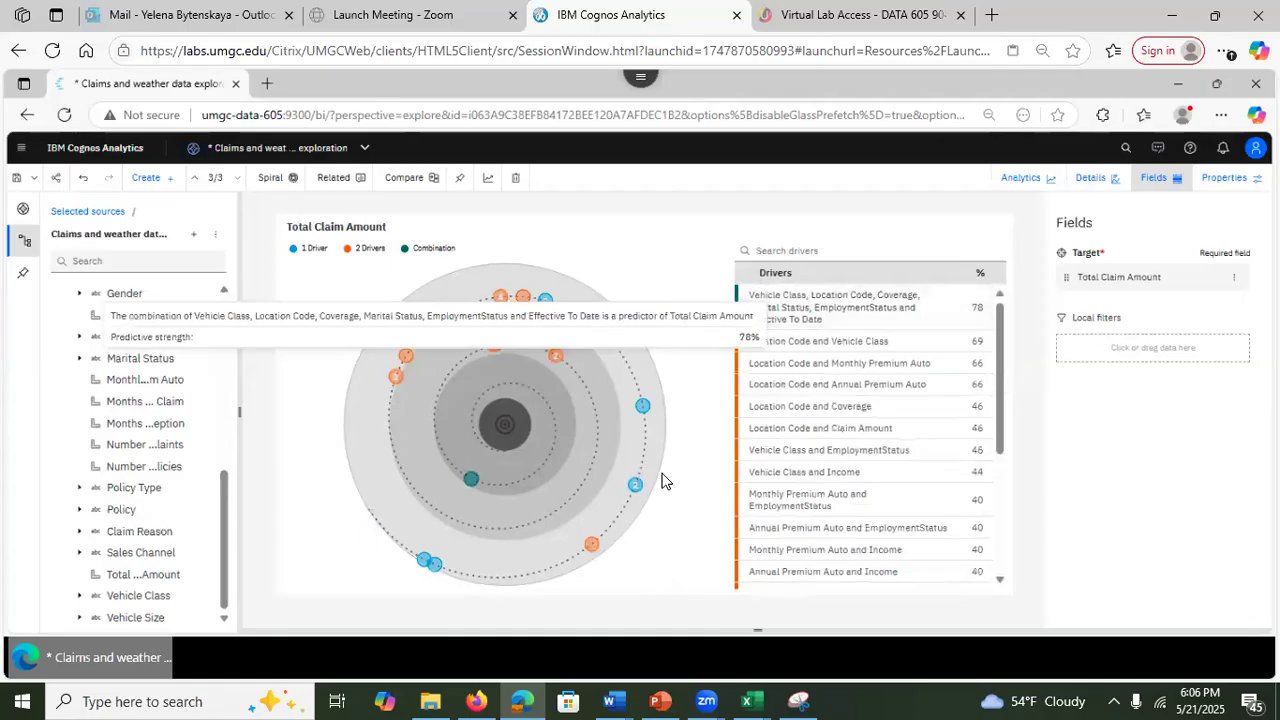
left_click(558, 366)
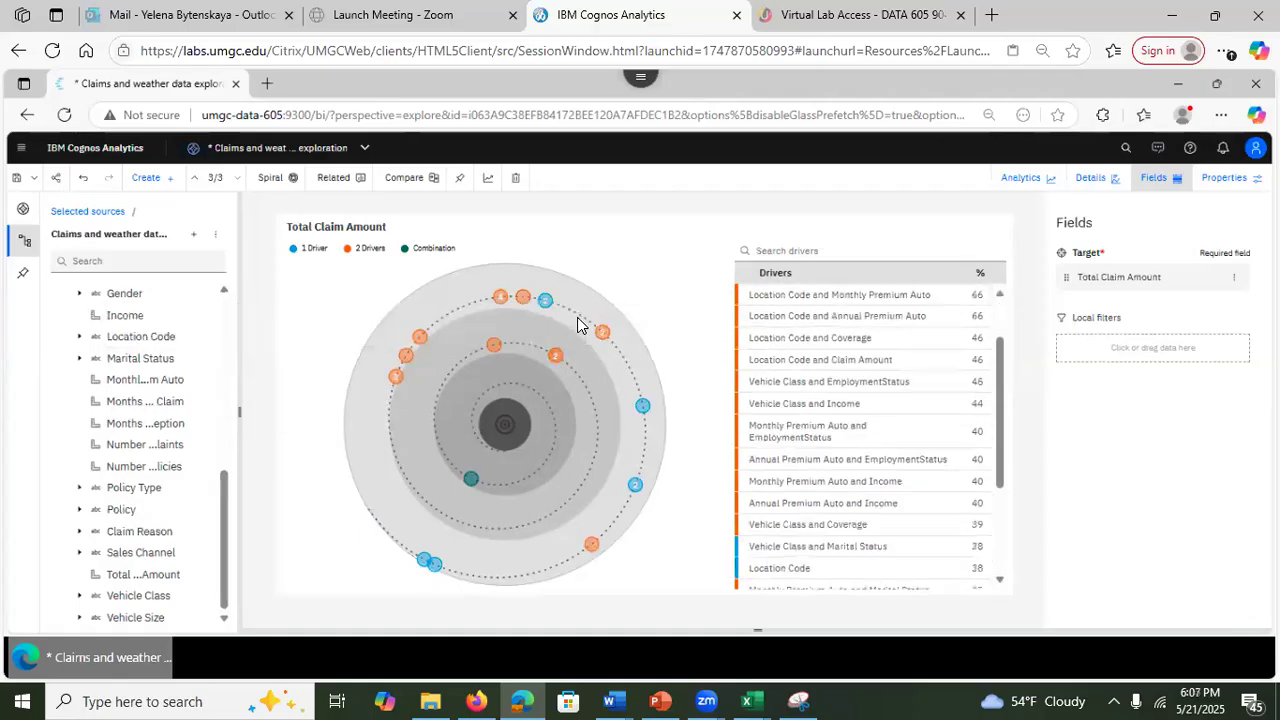
mouse_move(558, 362)
left_click(150, 185)
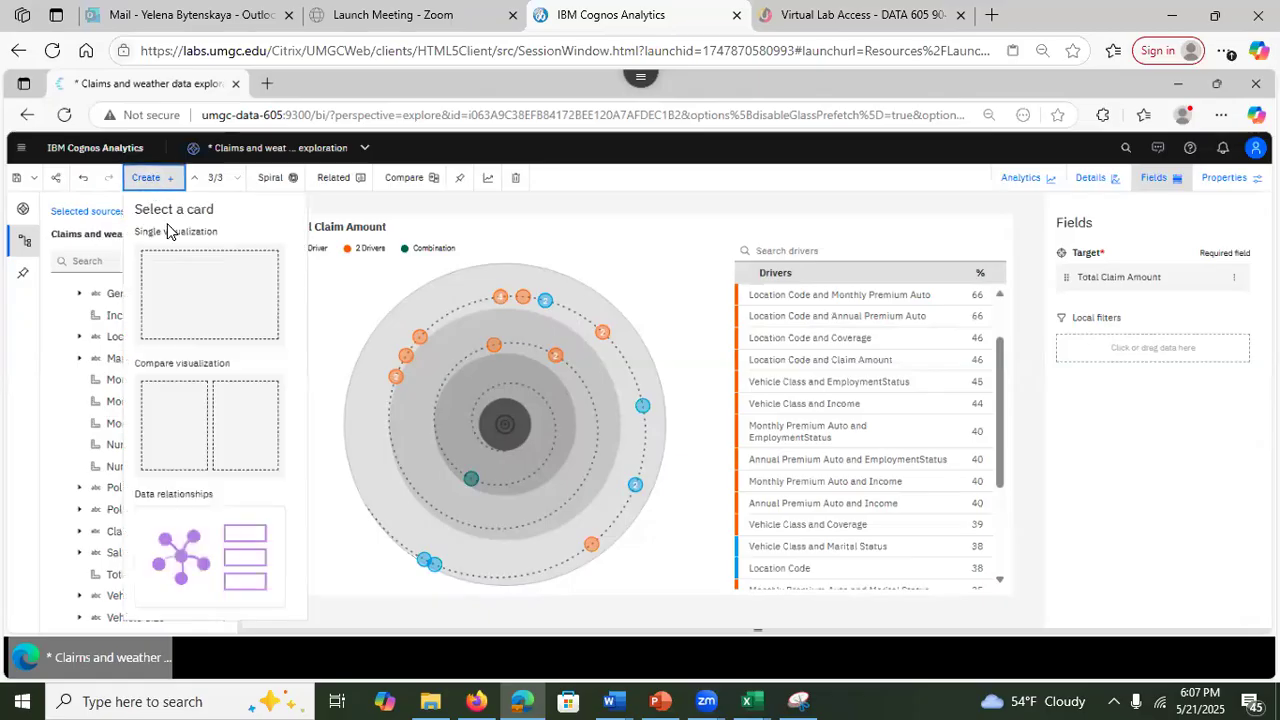
left_click(200, 295)
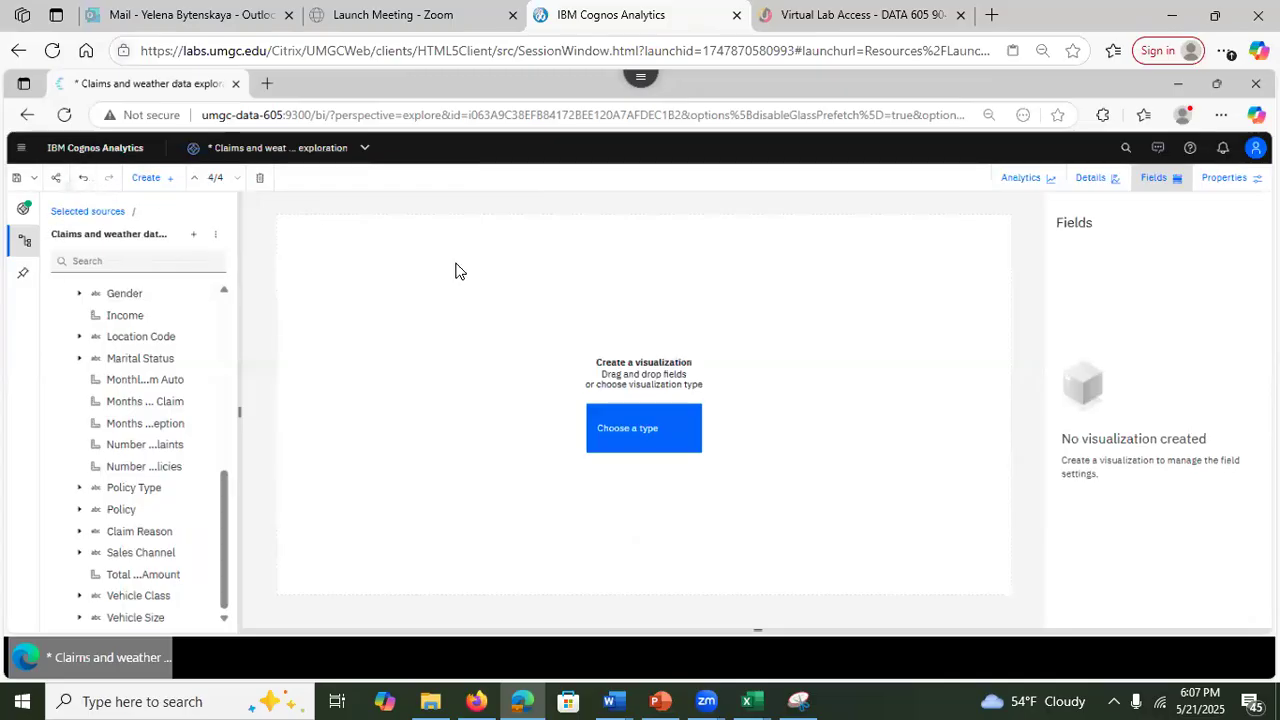
left_click(261, 178)
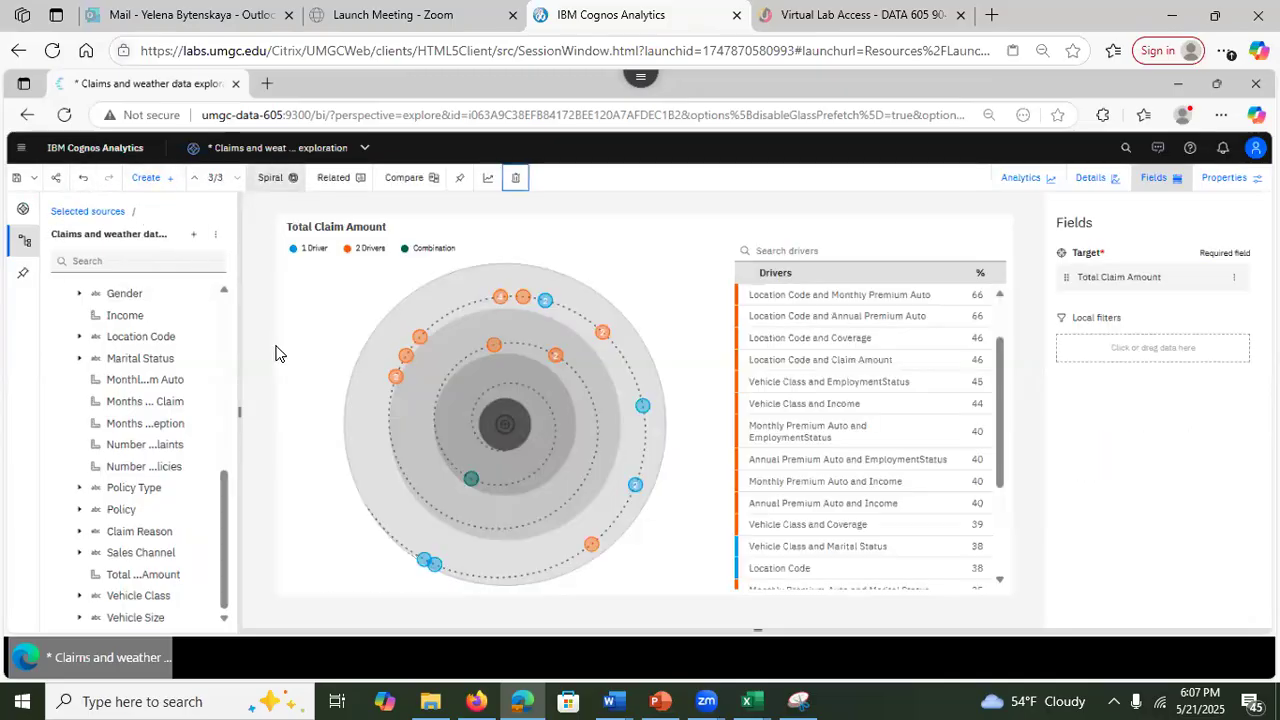
Step: Open the Total Claim Amount driver analysis card and preview the key driver charts for several single-driver and two-driver points
left_click(22, 212)
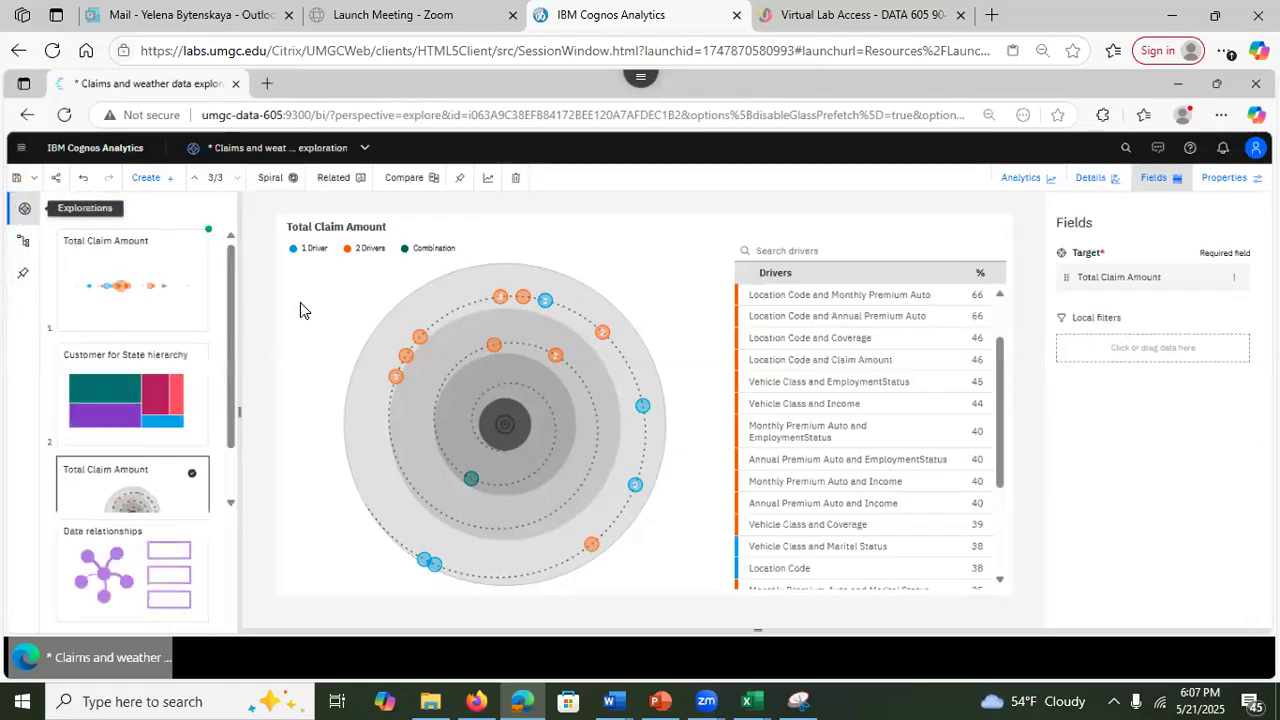
left_click(89, 300)
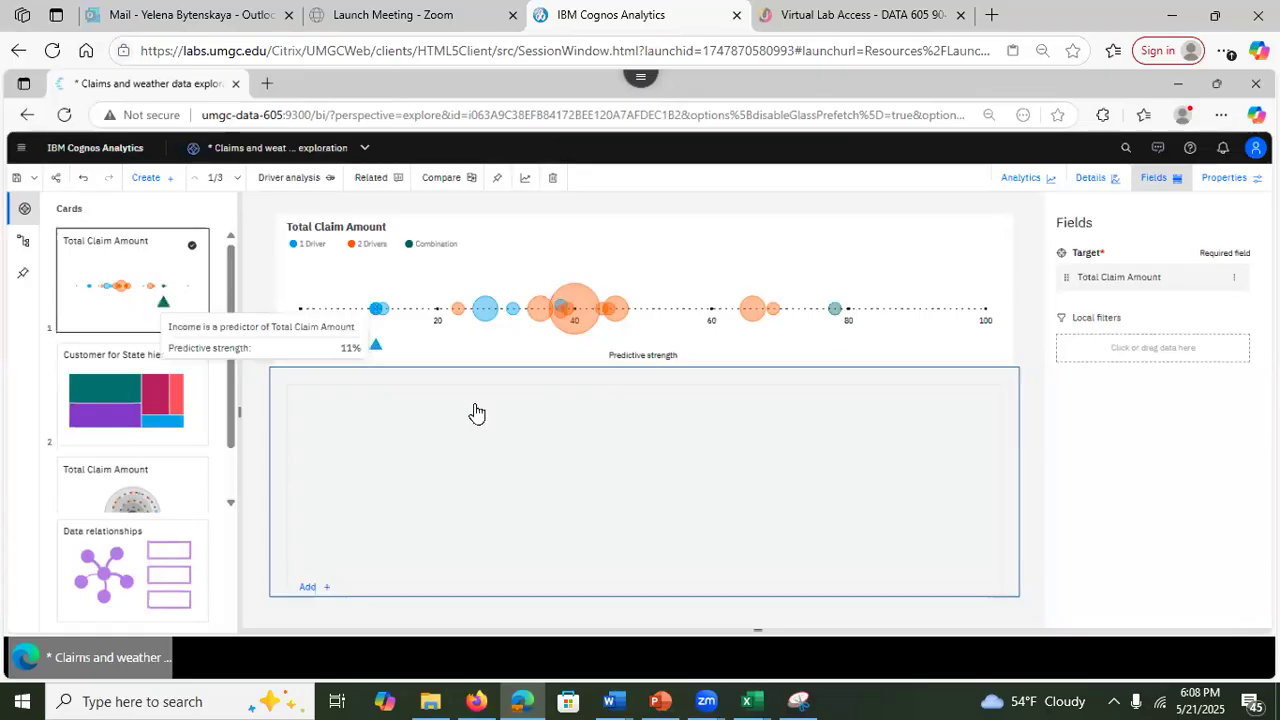
left_click(371, 309)
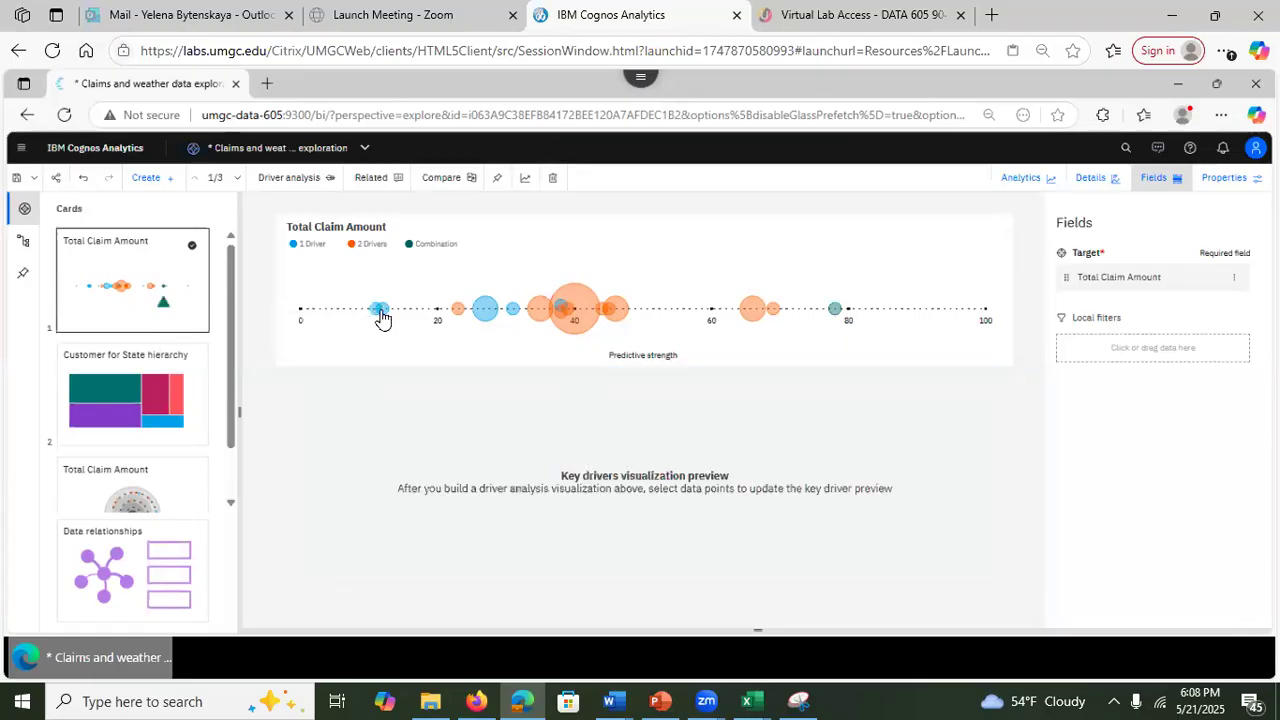
left_click(381, 310)
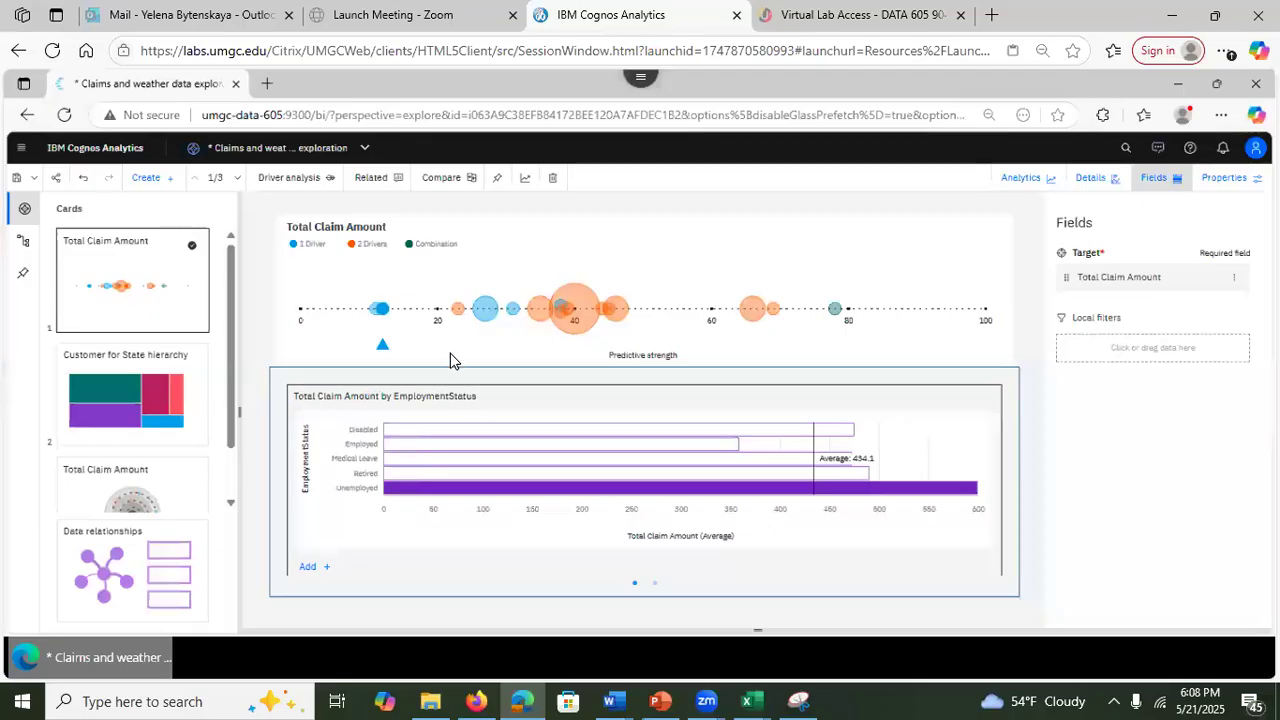
left_click(457, 310)
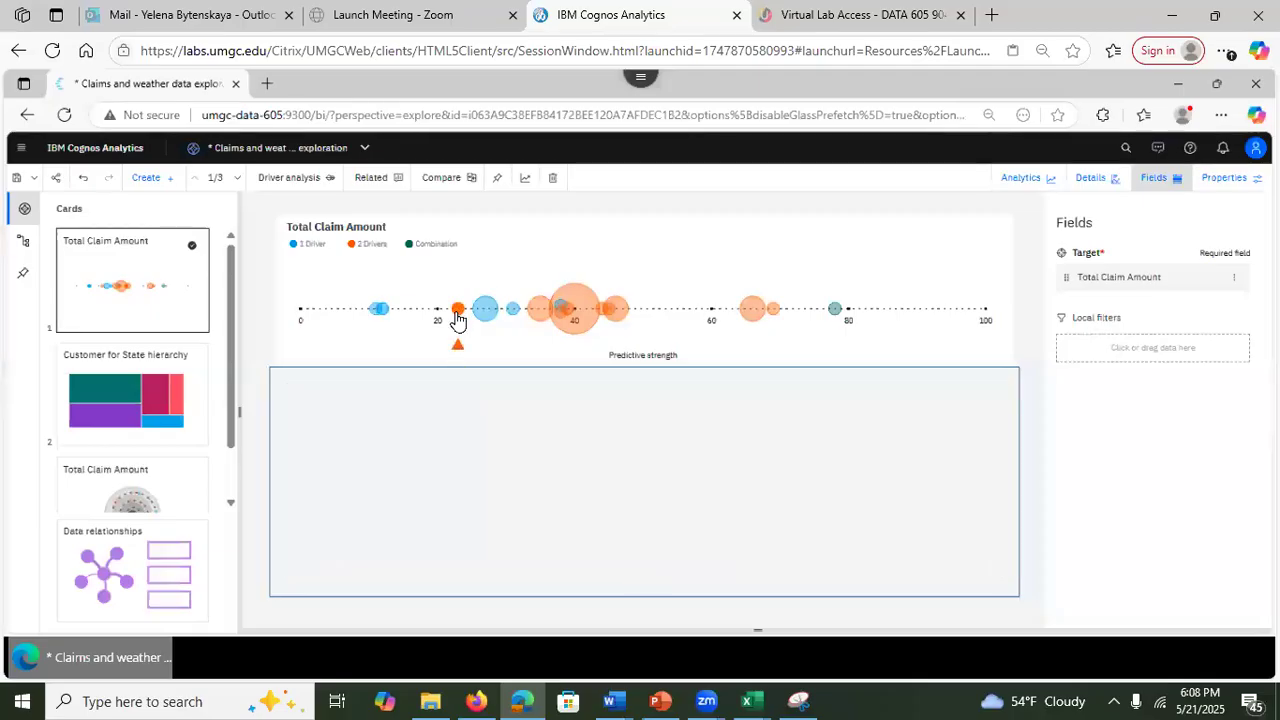
mouse_move(457, 318)
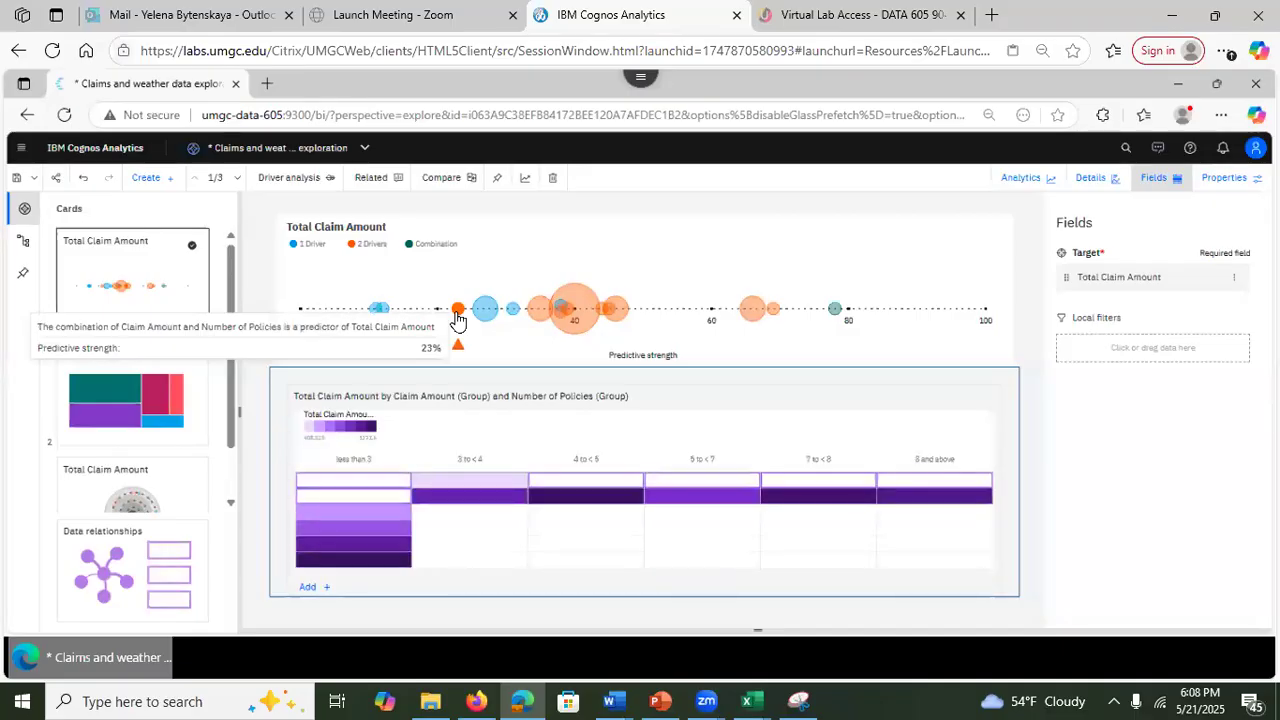
left_click(483, 314)
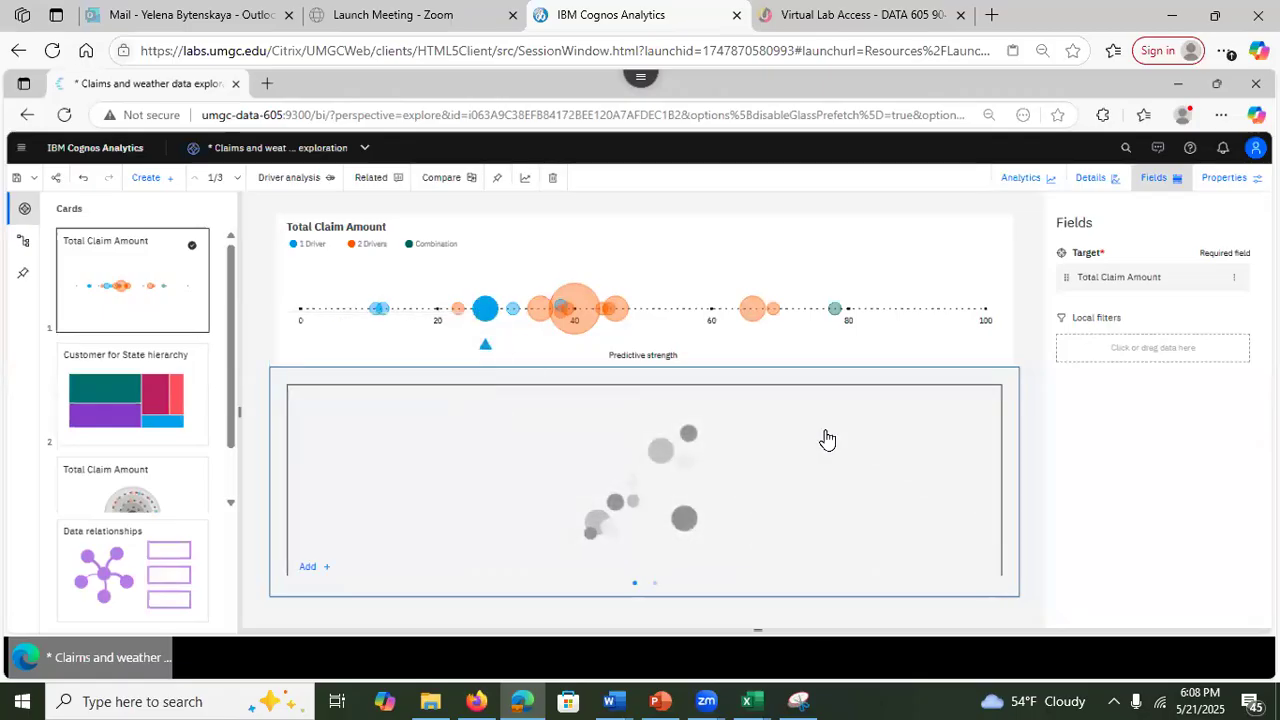
Step: Add the combination driver's decision tree to the exploration as a new card and open that card
left_click(836, 310)
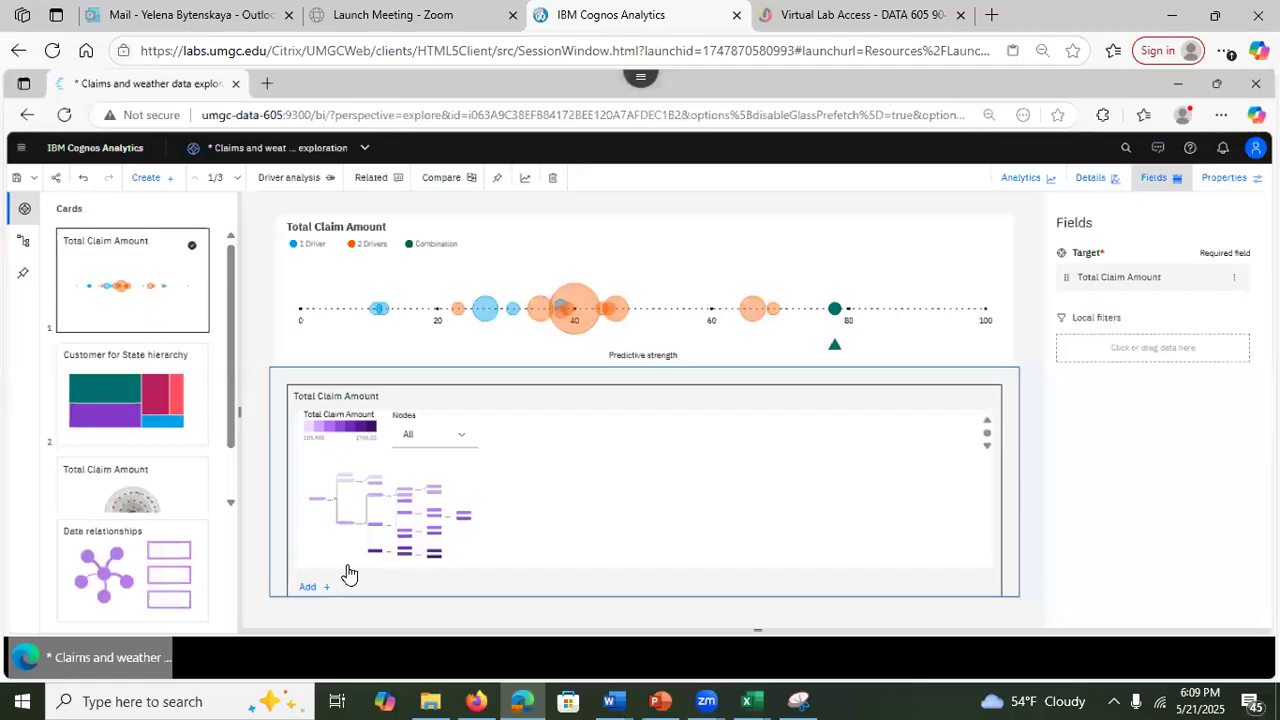
left_click(312, 590)
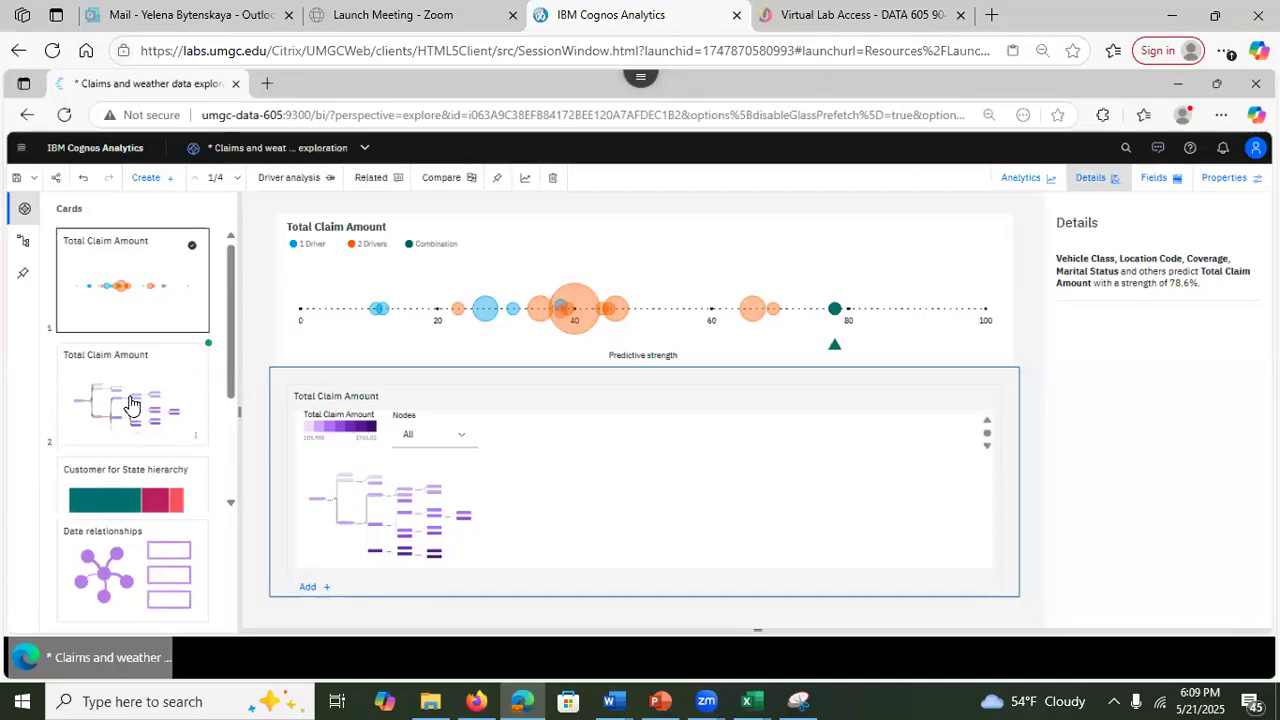
left_click(130, 405)
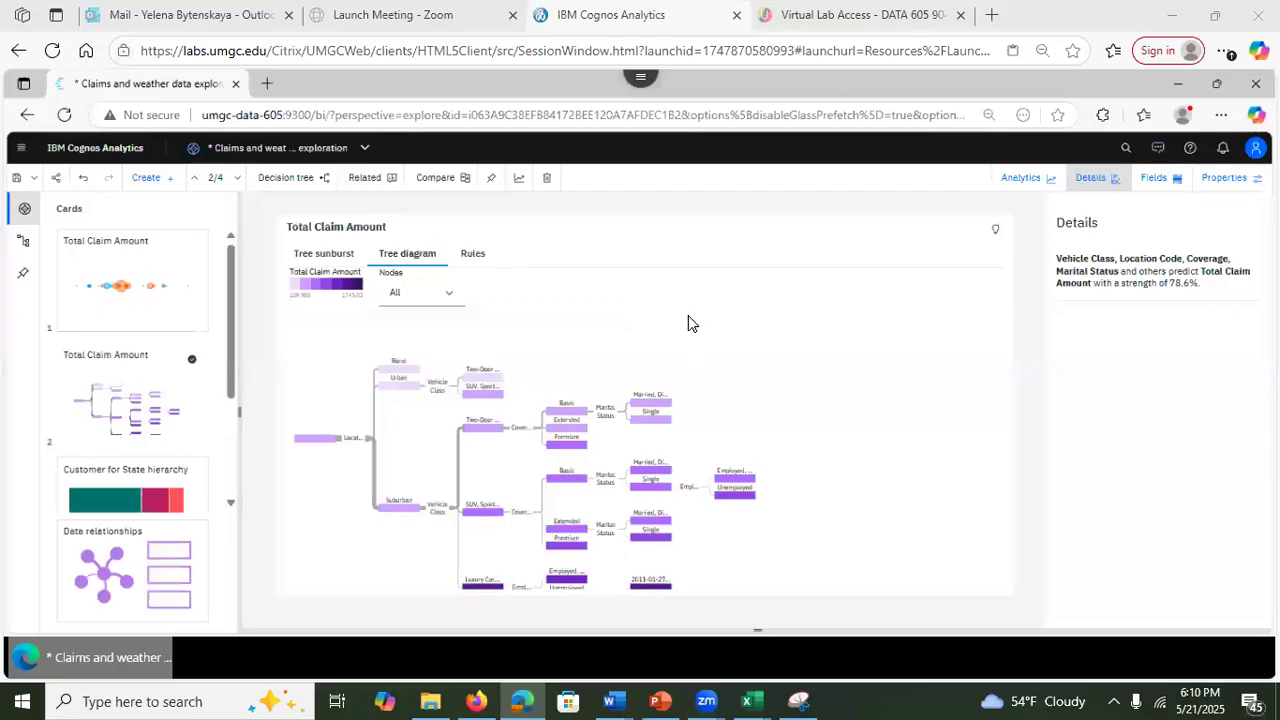
Step: Show the remote session full screen and hide the exploration's card list to enlarge the decision tree
left_click(642, 88)
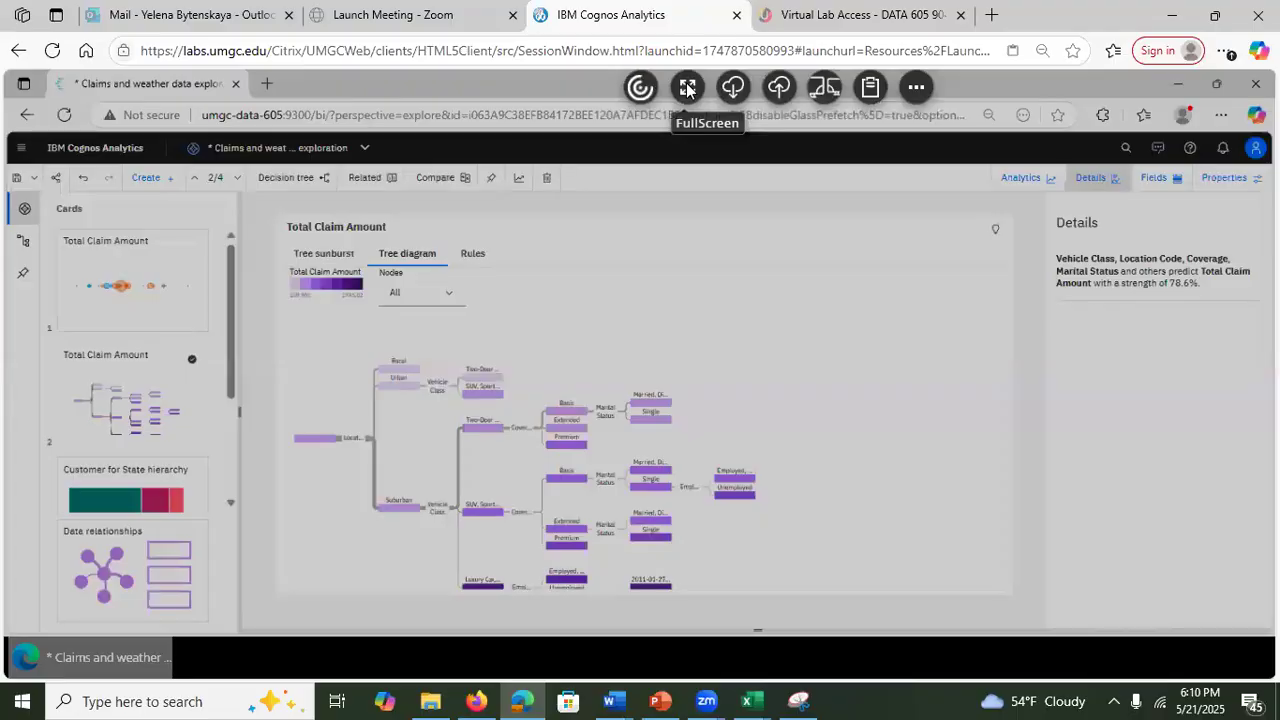
left_click(687, 89)
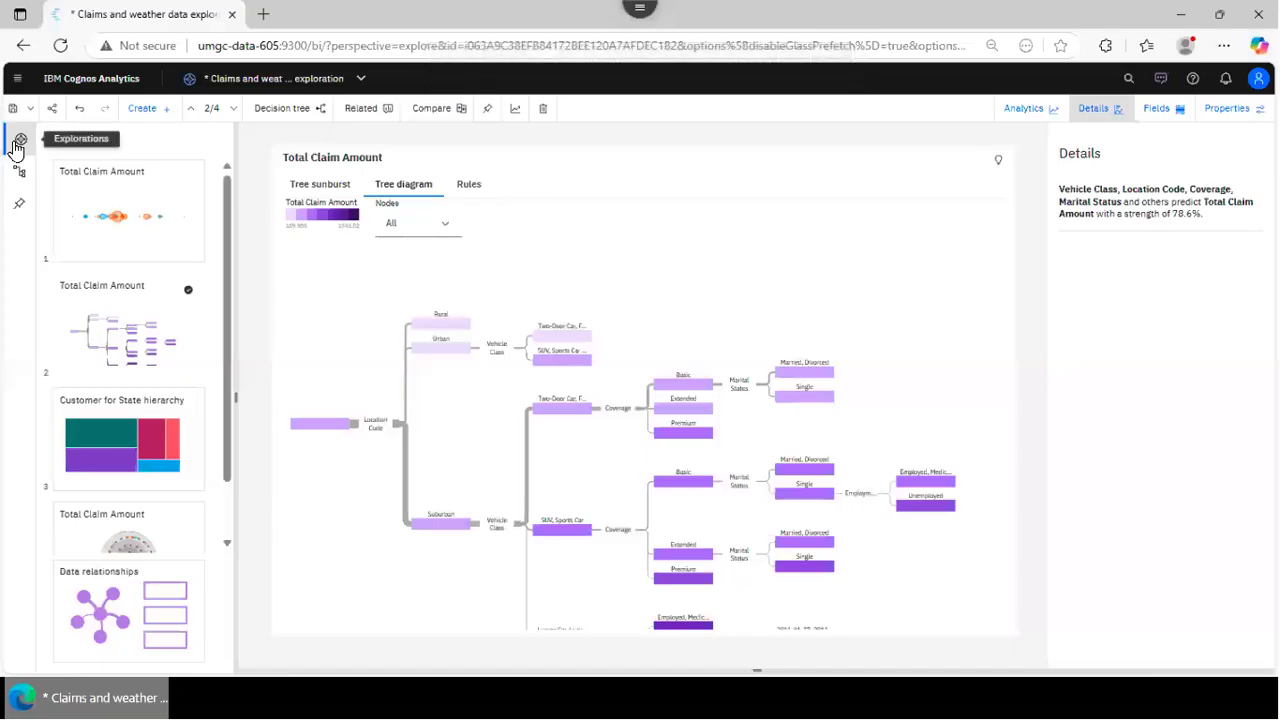
left_click(17, 142)
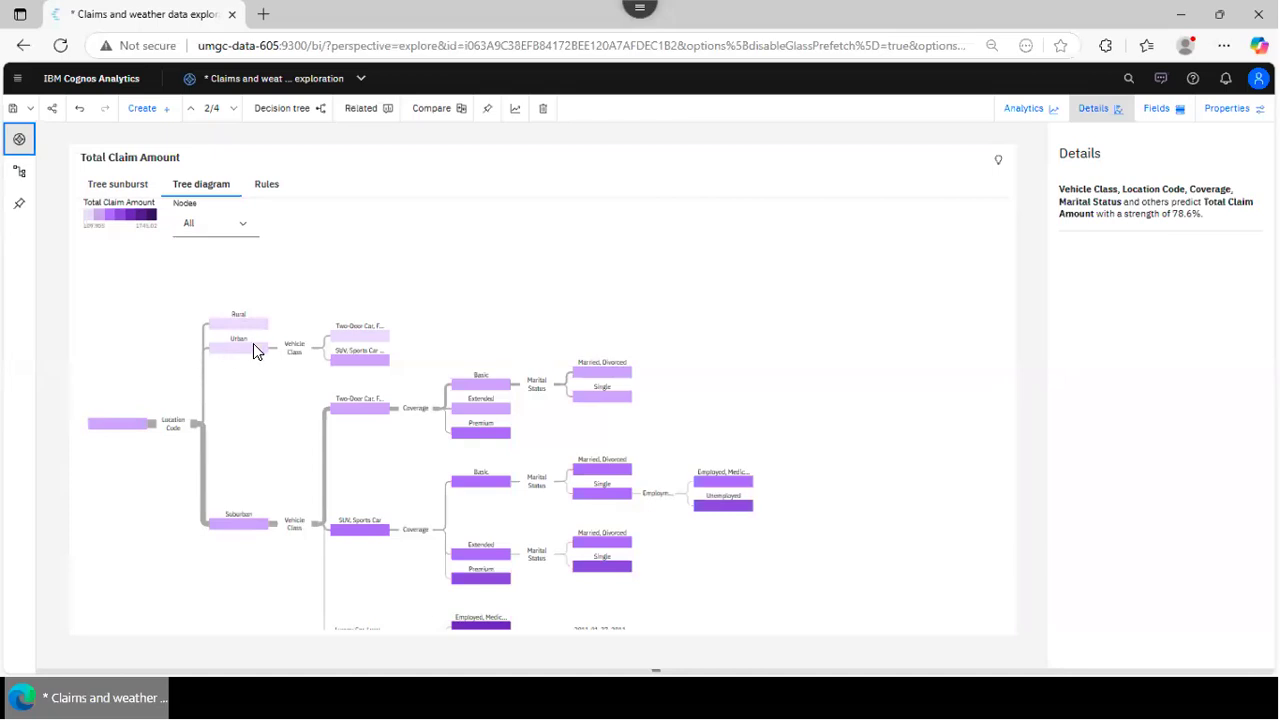
Step: Collapse the decision tree diagram's marital status, coverage, employment and vehicle class branches until only the Location Code split remains
mouse_move(246, 347)
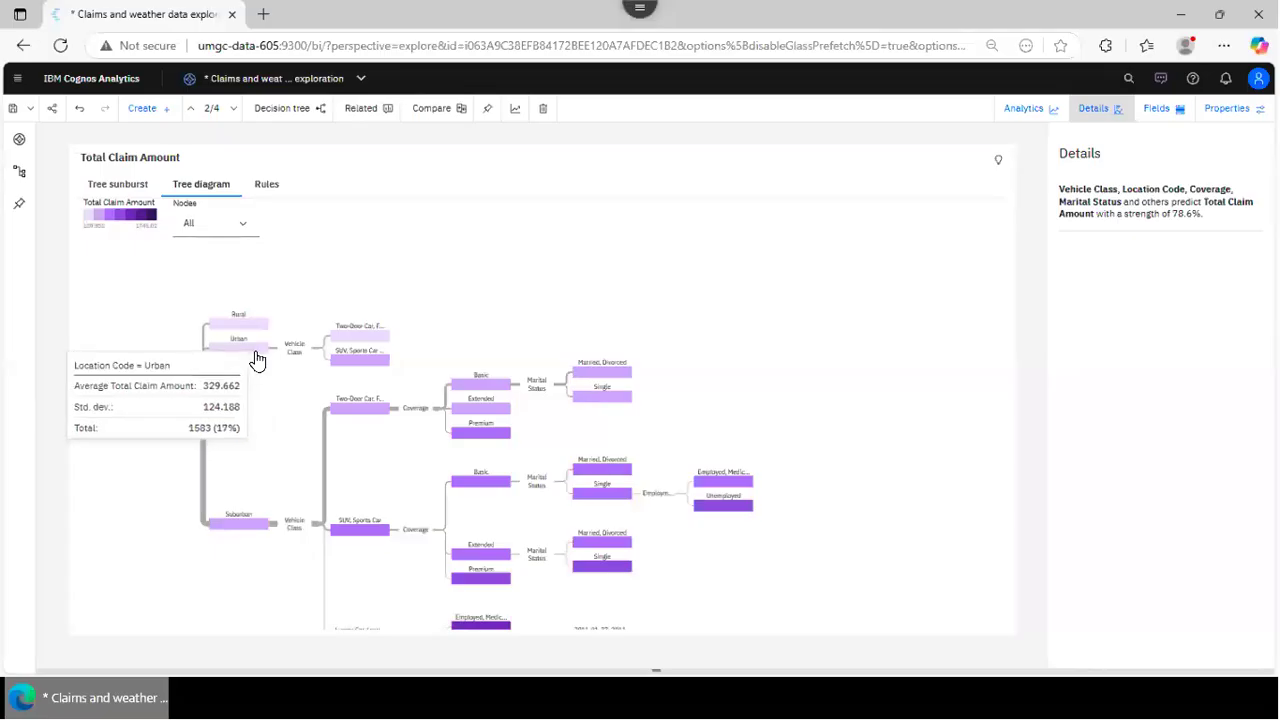
left_click(496, 388)
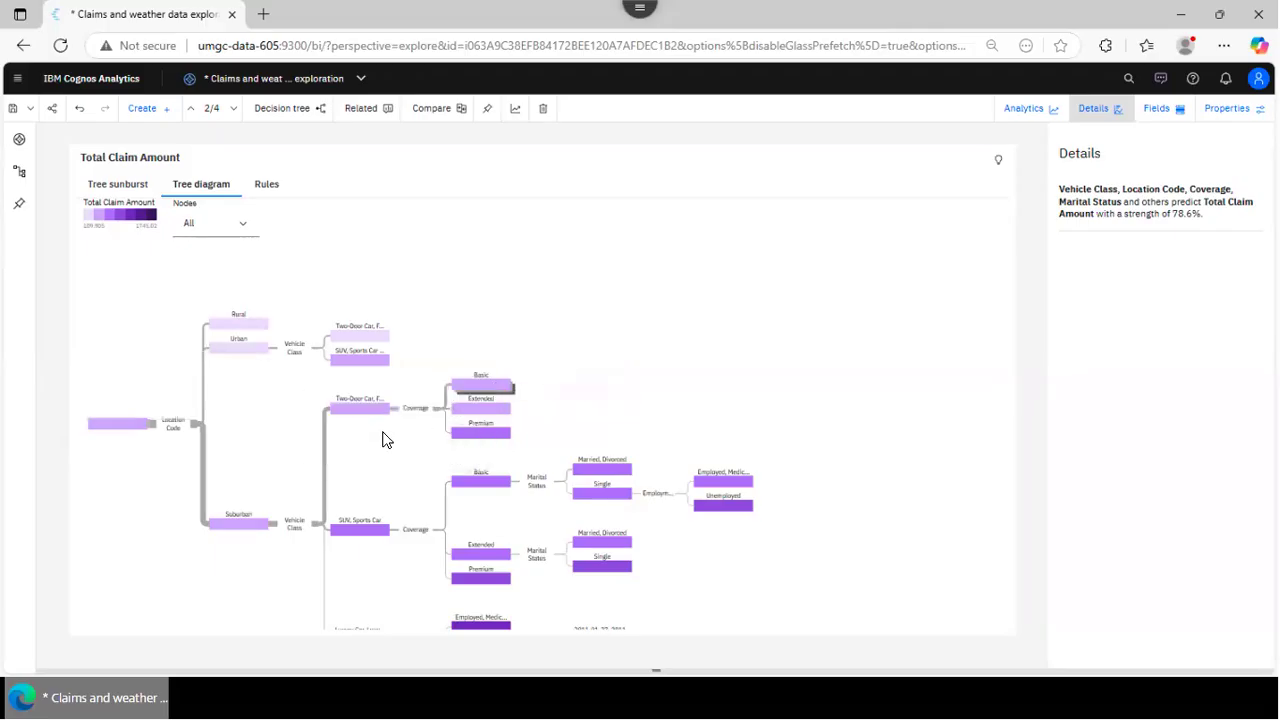
left_click(599, 495)
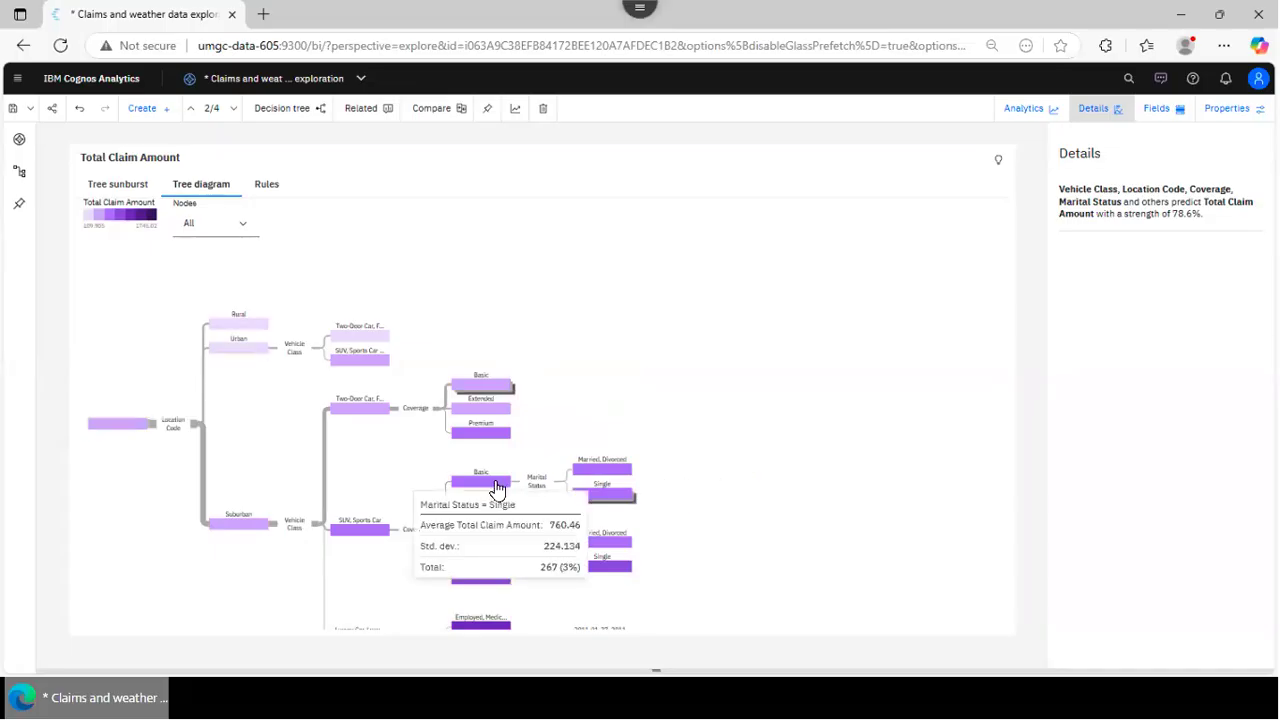
left_click(491, 485)
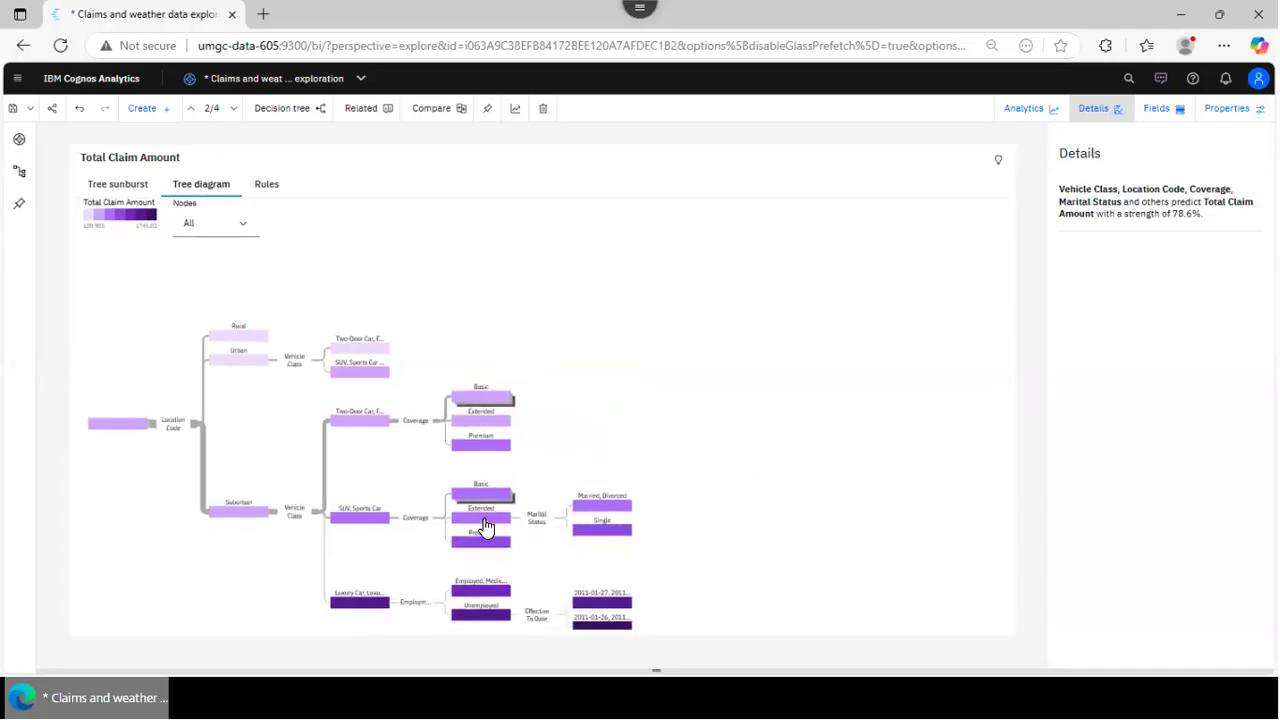
left_click(487, 619)
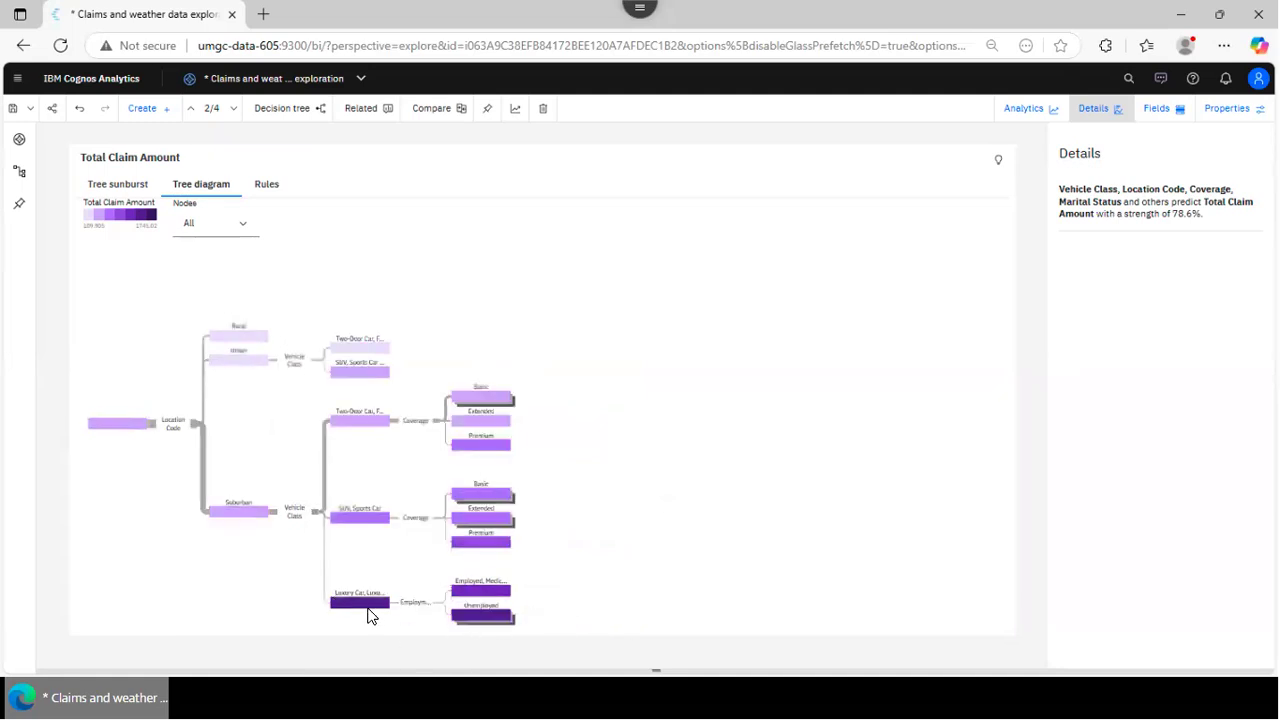
left_click(359, 604)
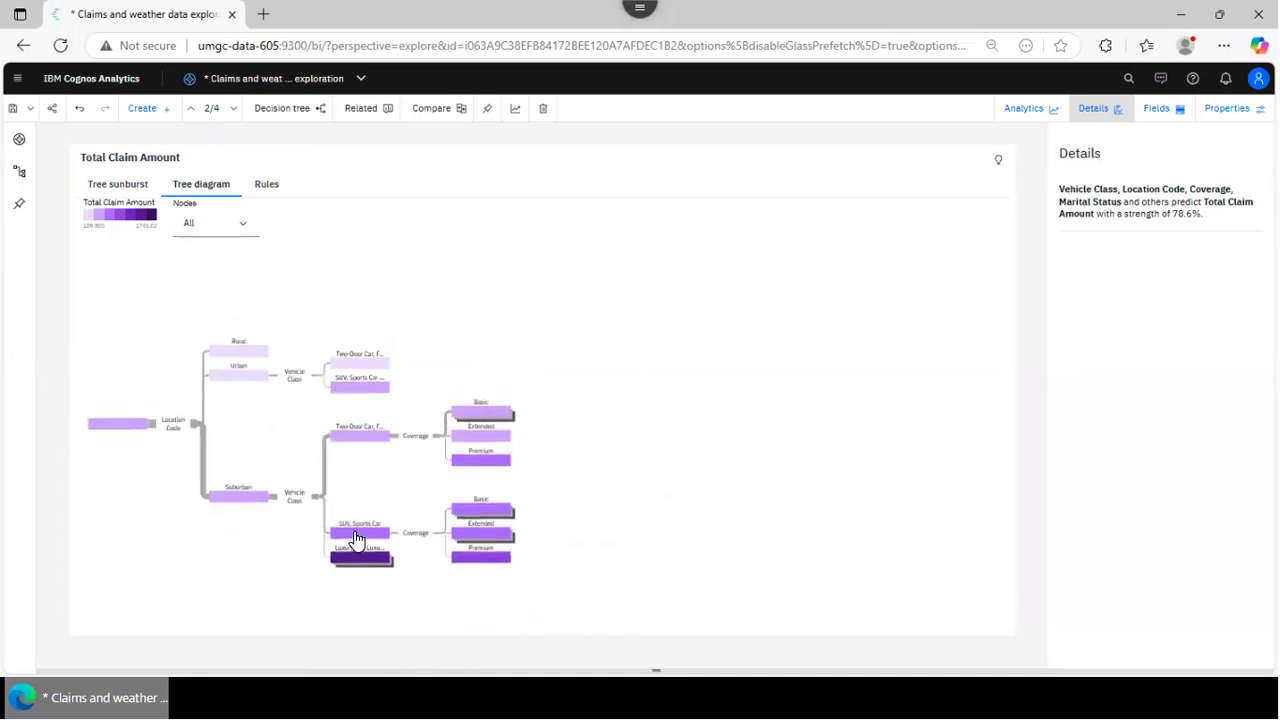
left_click(363, 519)
left_click(360, 458)
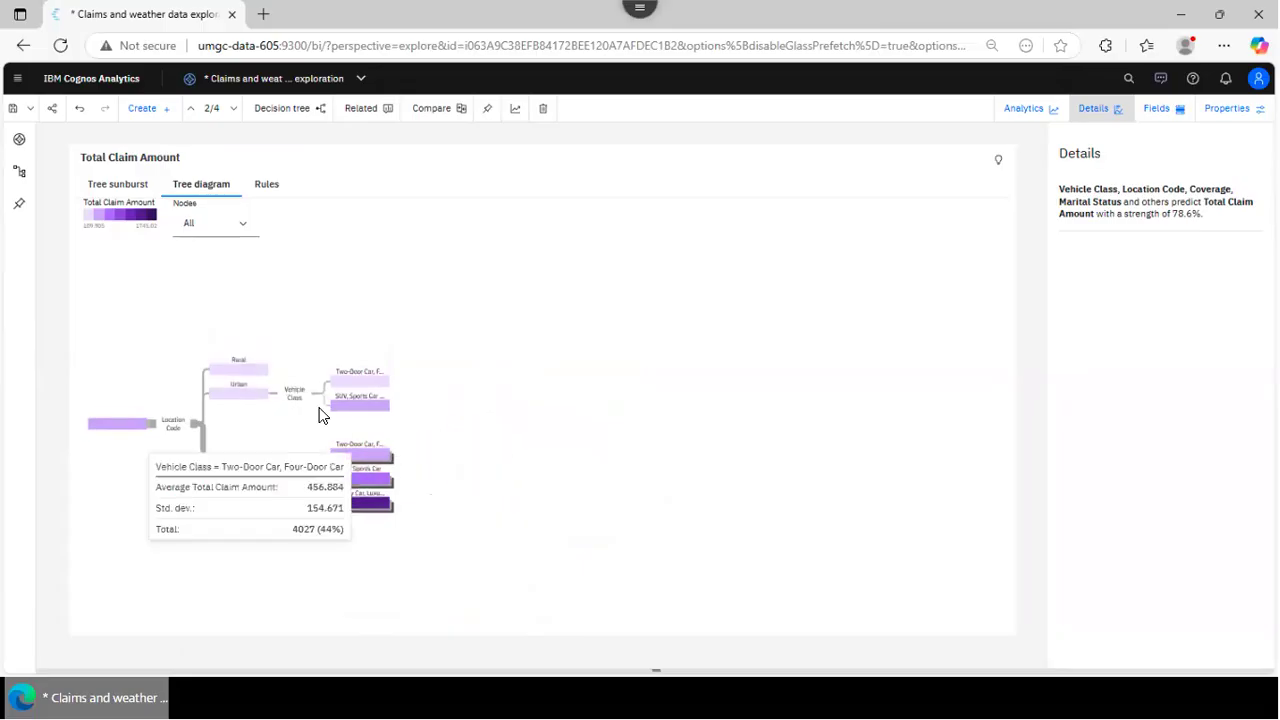
left_click(241, 400)
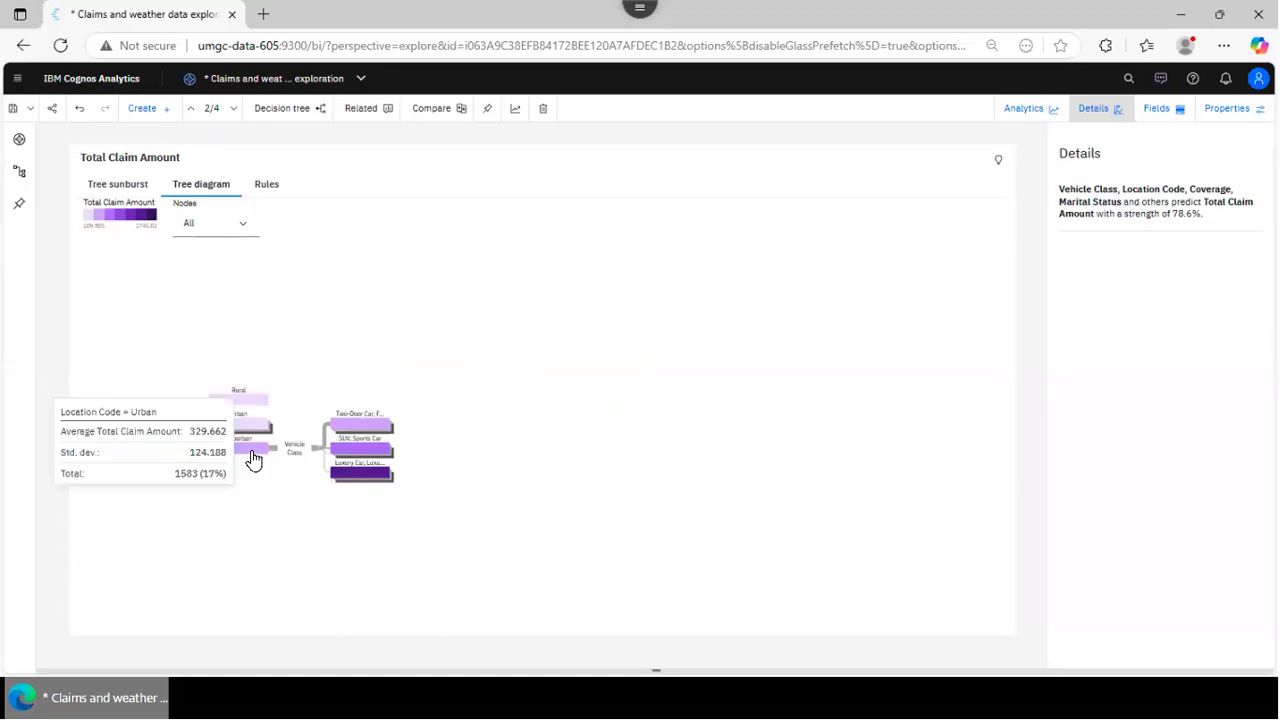
left_click(251, 457)
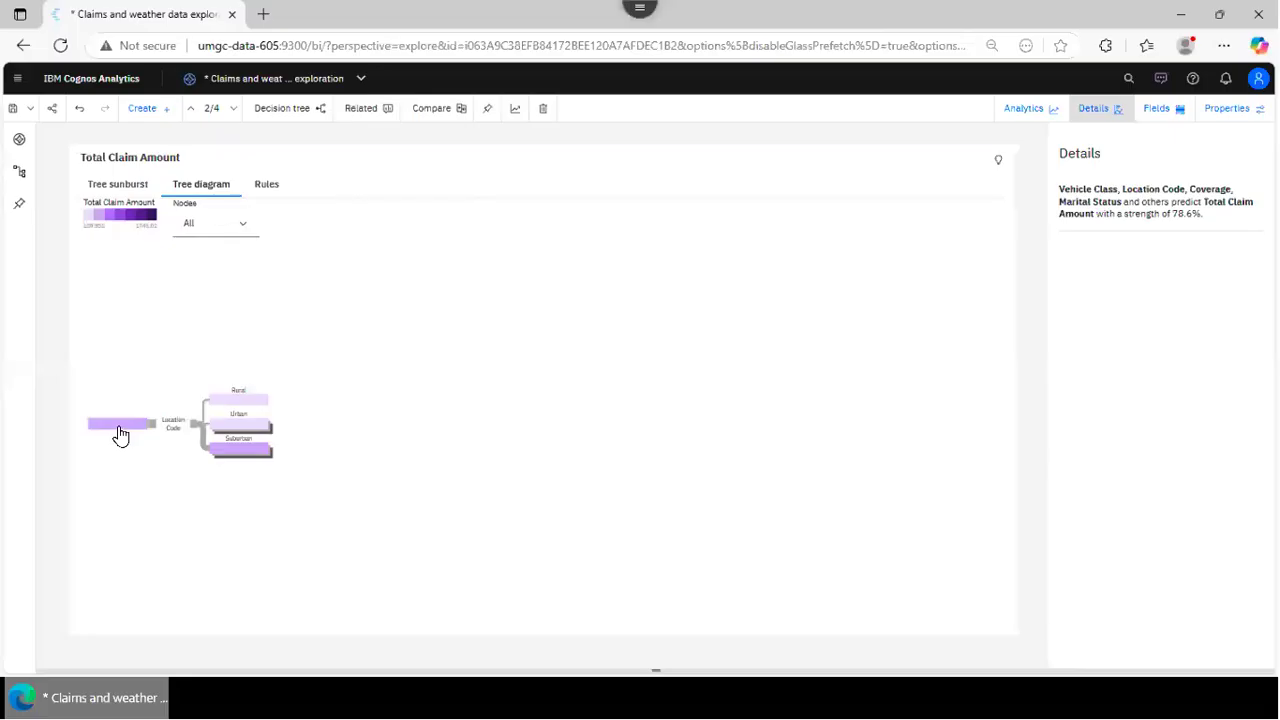
Step: Examine the path from Suburban through Two-Door Car, Four-Door Car and Basic coverage to Single marital status, and collapse the branches again
mouse_move(120, 436)
mouse_move(241, 405)
mouse_move(243, 459)
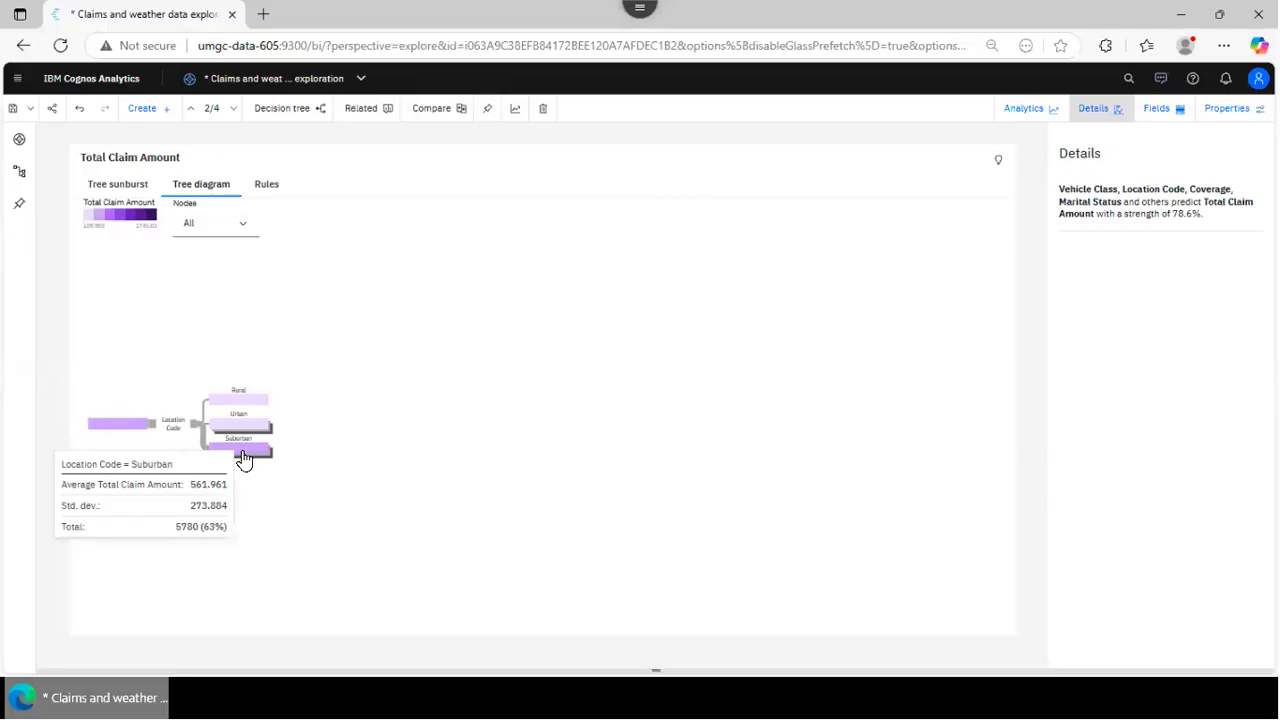
left_click(243, 459)
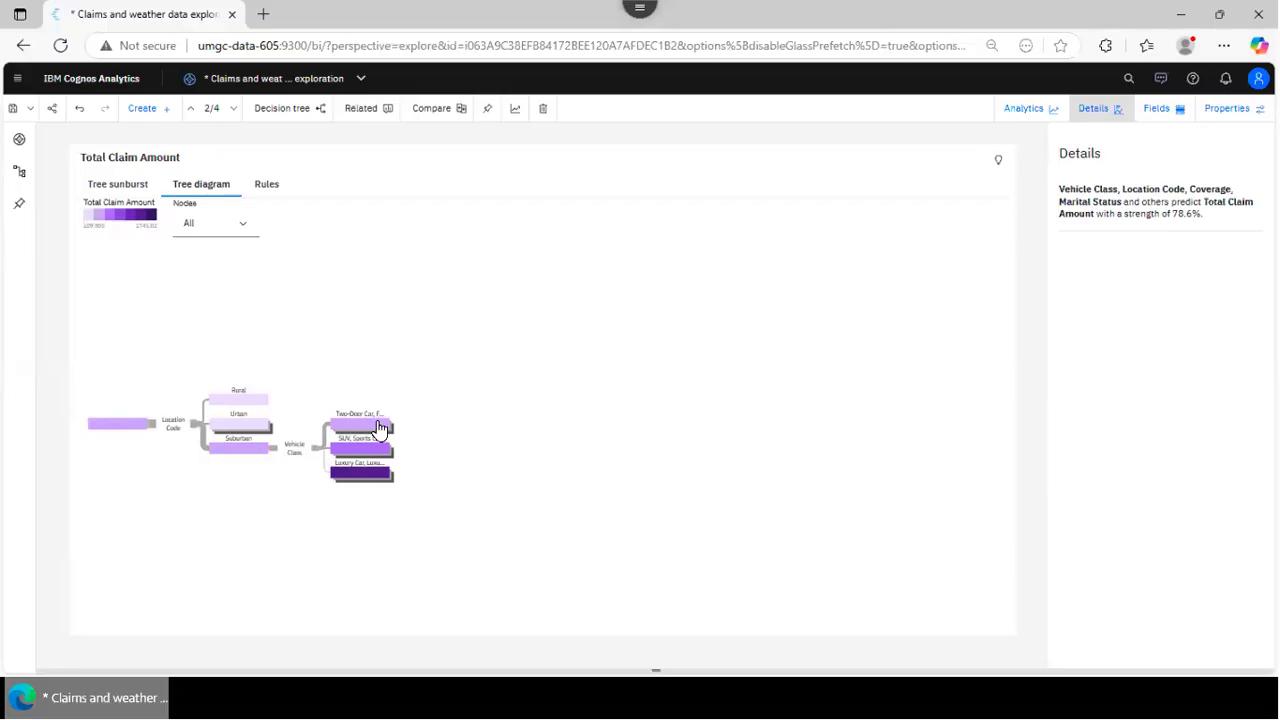
mouse_move(377, 429)
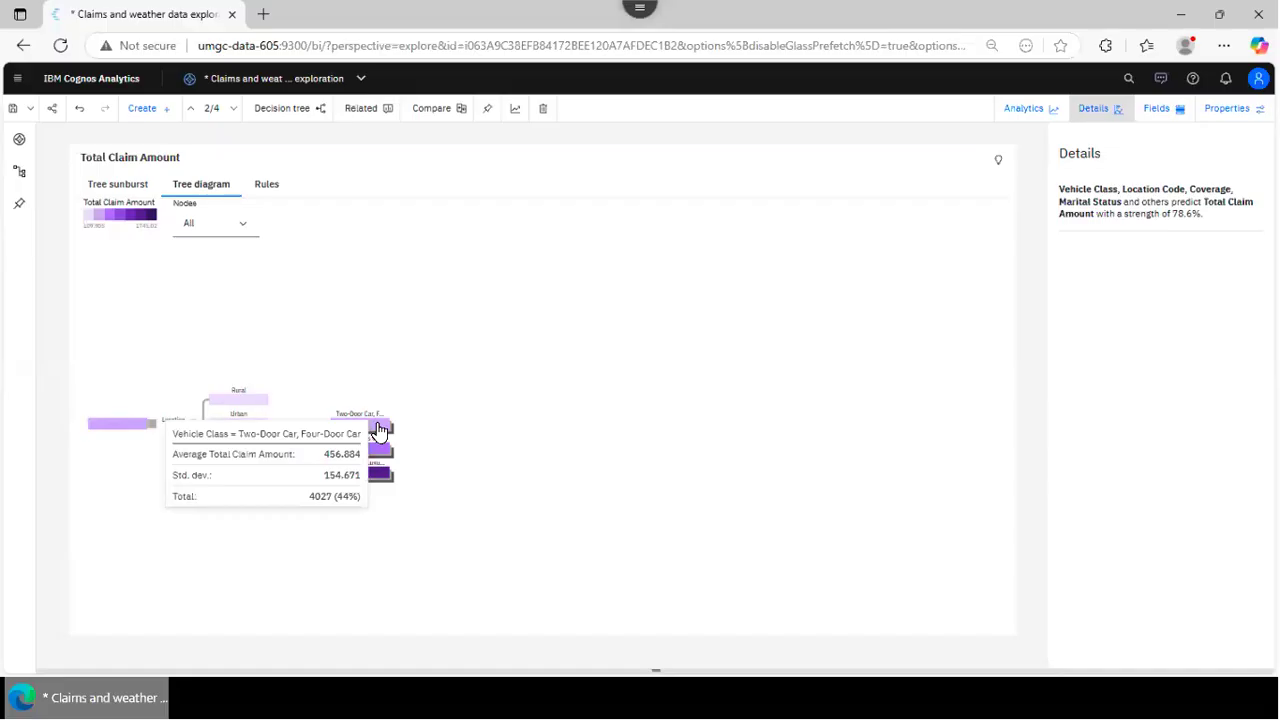
left_click(377, 429)
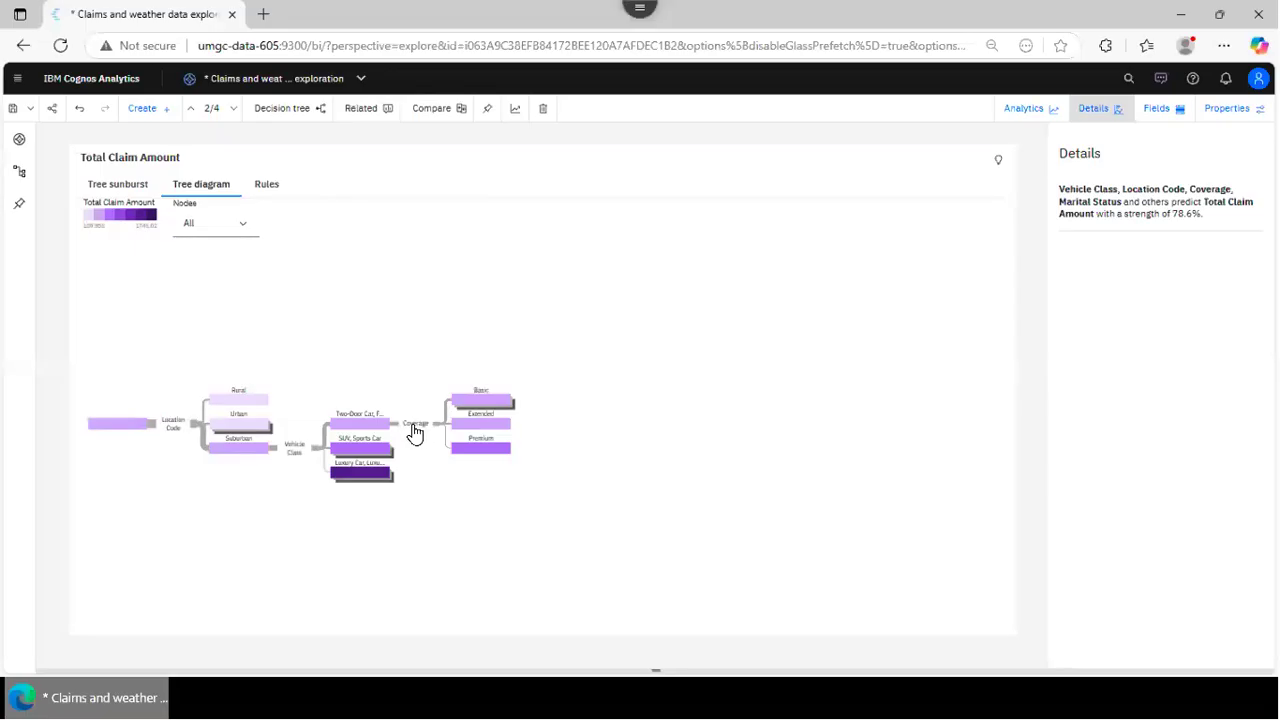
left_click(492, 406)
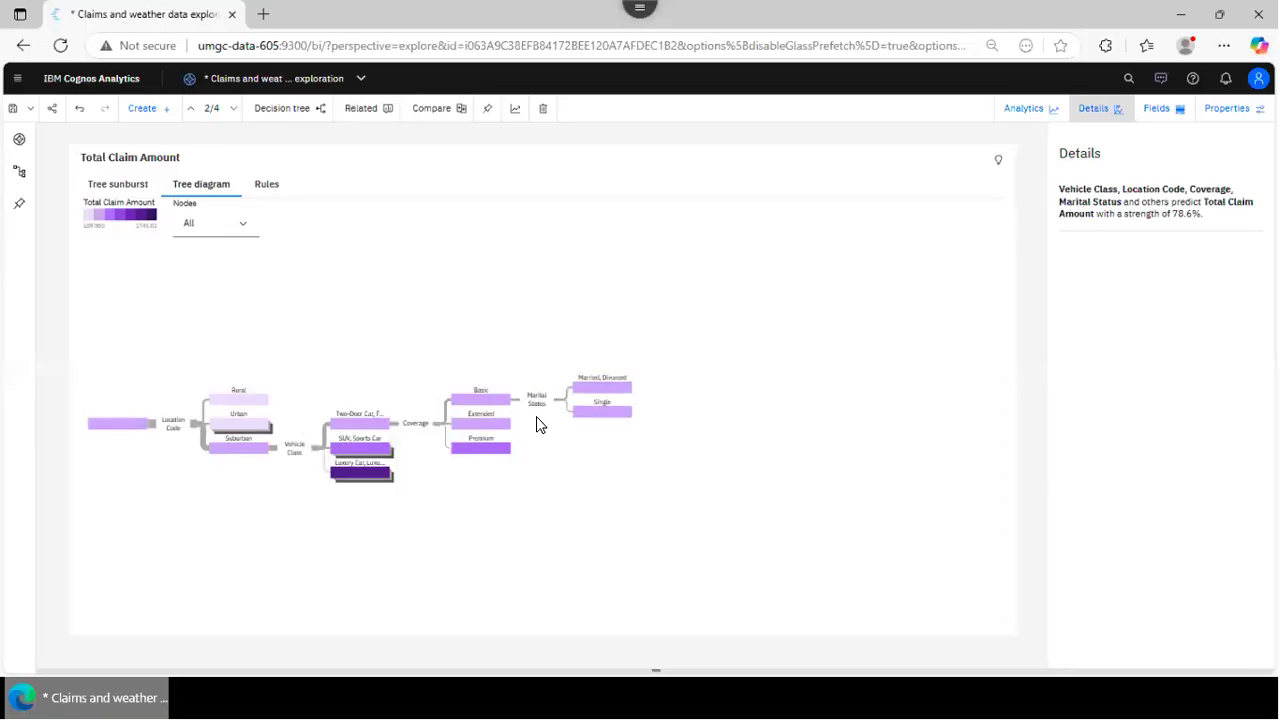
left_click(596, 418)
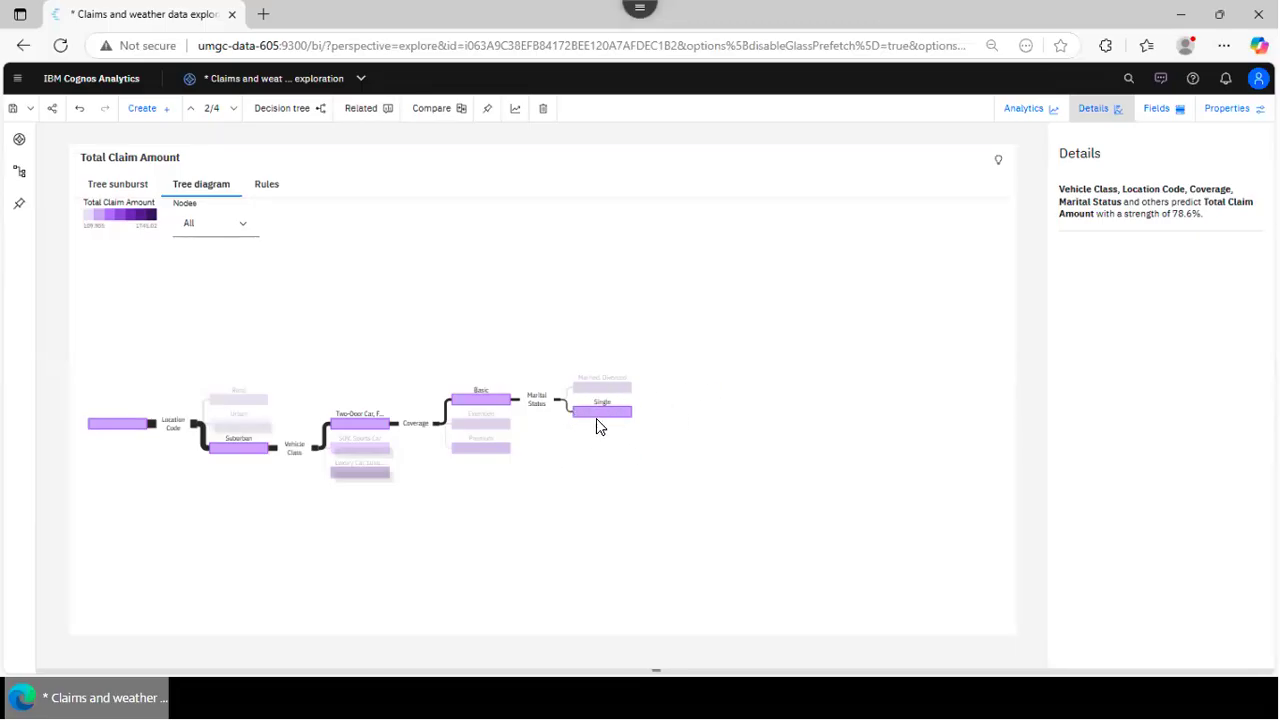
mouse_move(596, 419)
left_click(348, 435)
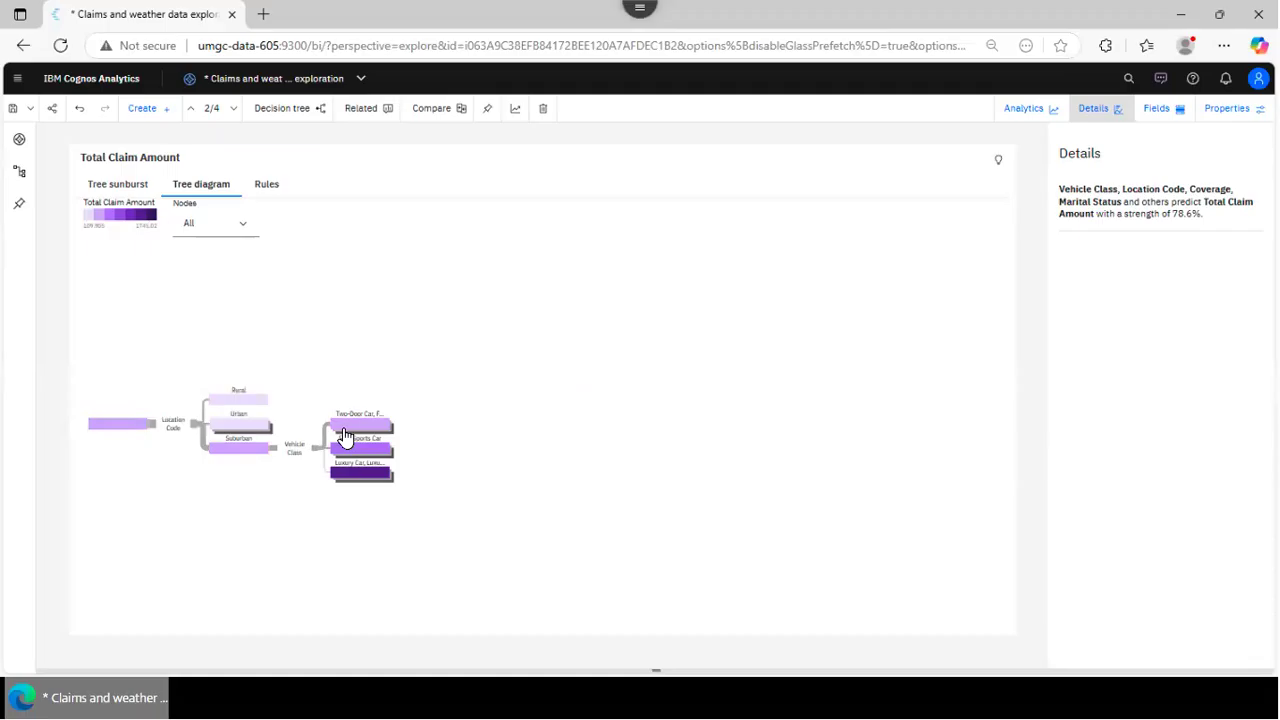
left_click(246, 455)
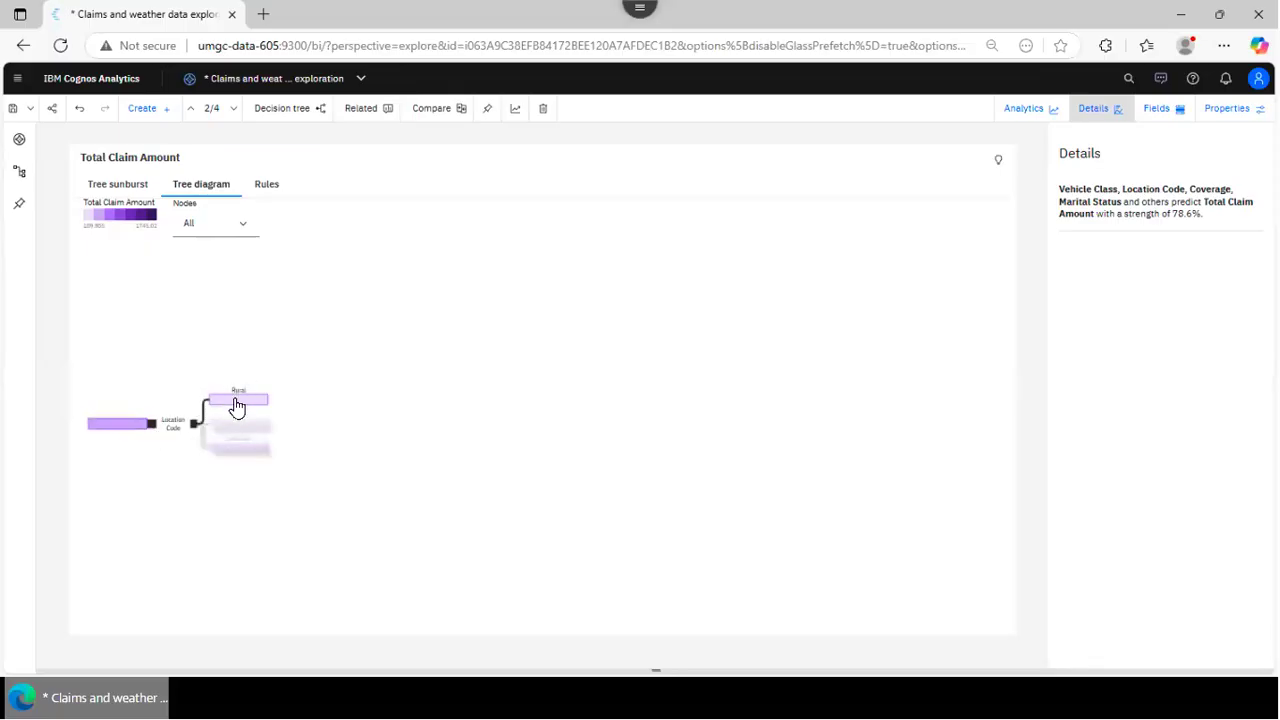
Step: Examine the Suburban branch for Luxury Car, Luxury SUV and its Unemployed node, and collapse Suburban again
mouse_move(238, 405)
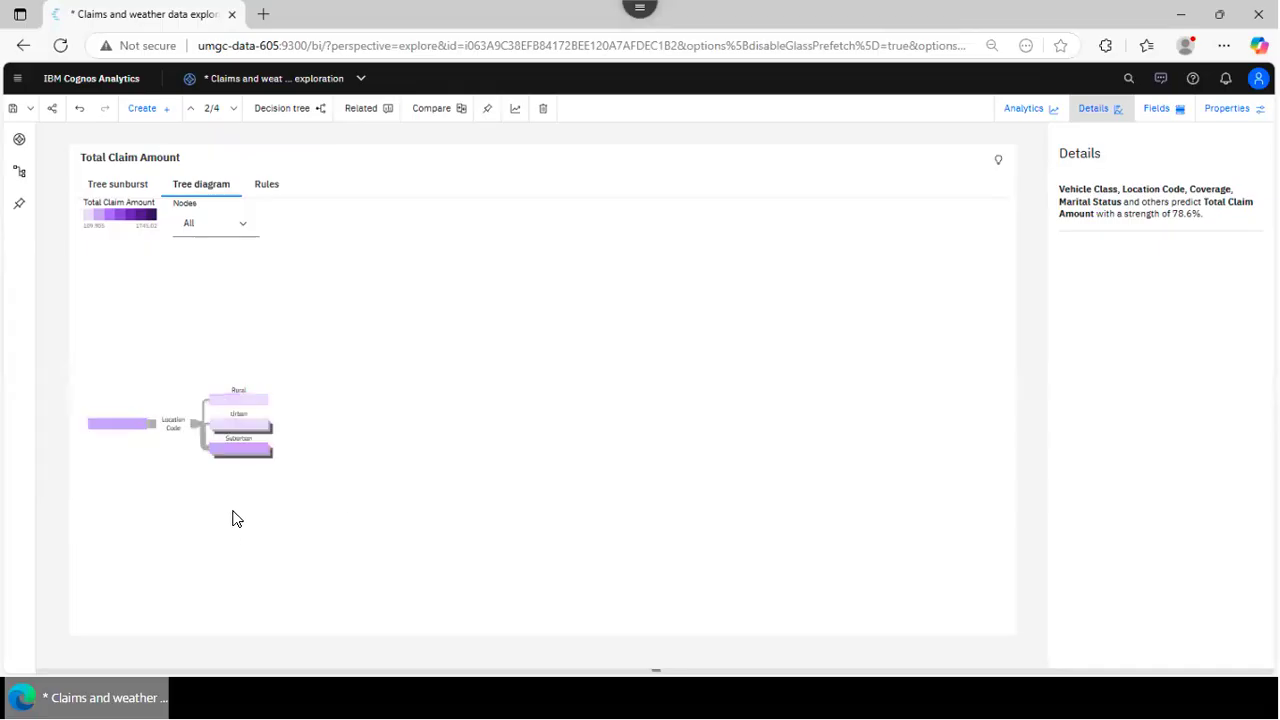
left_click(240, 458)
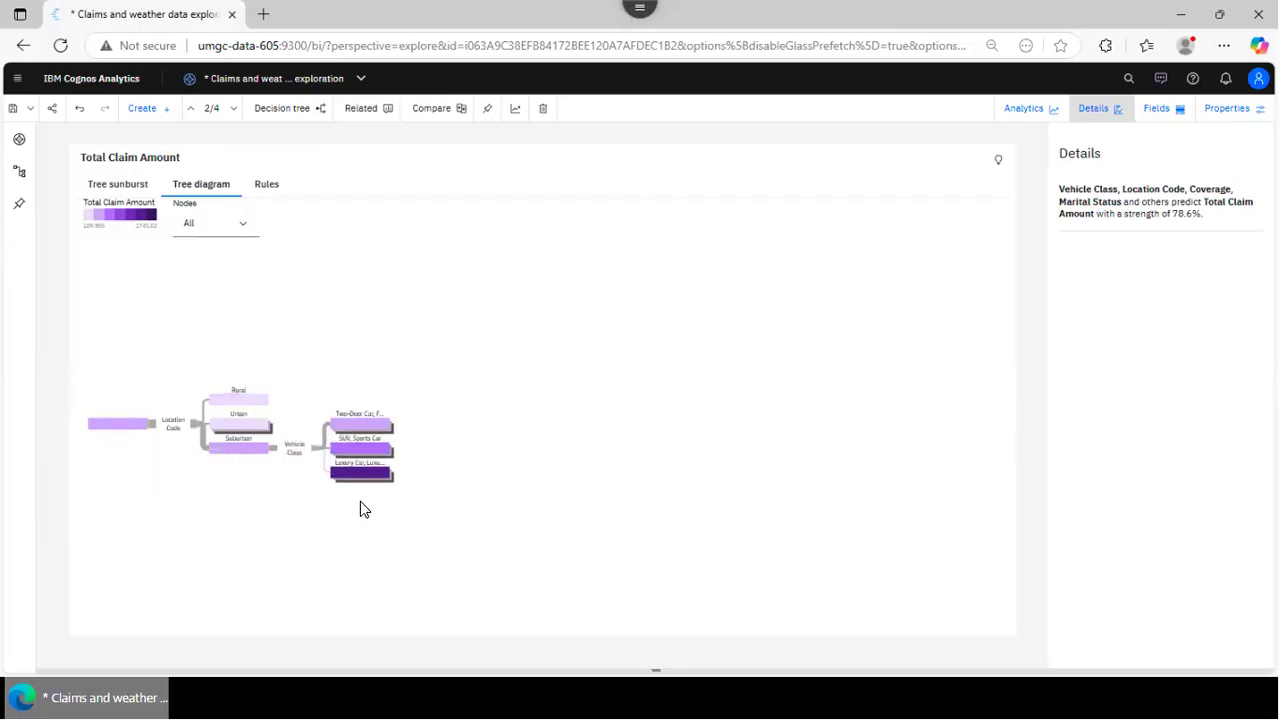
mouse_move(354, 480)
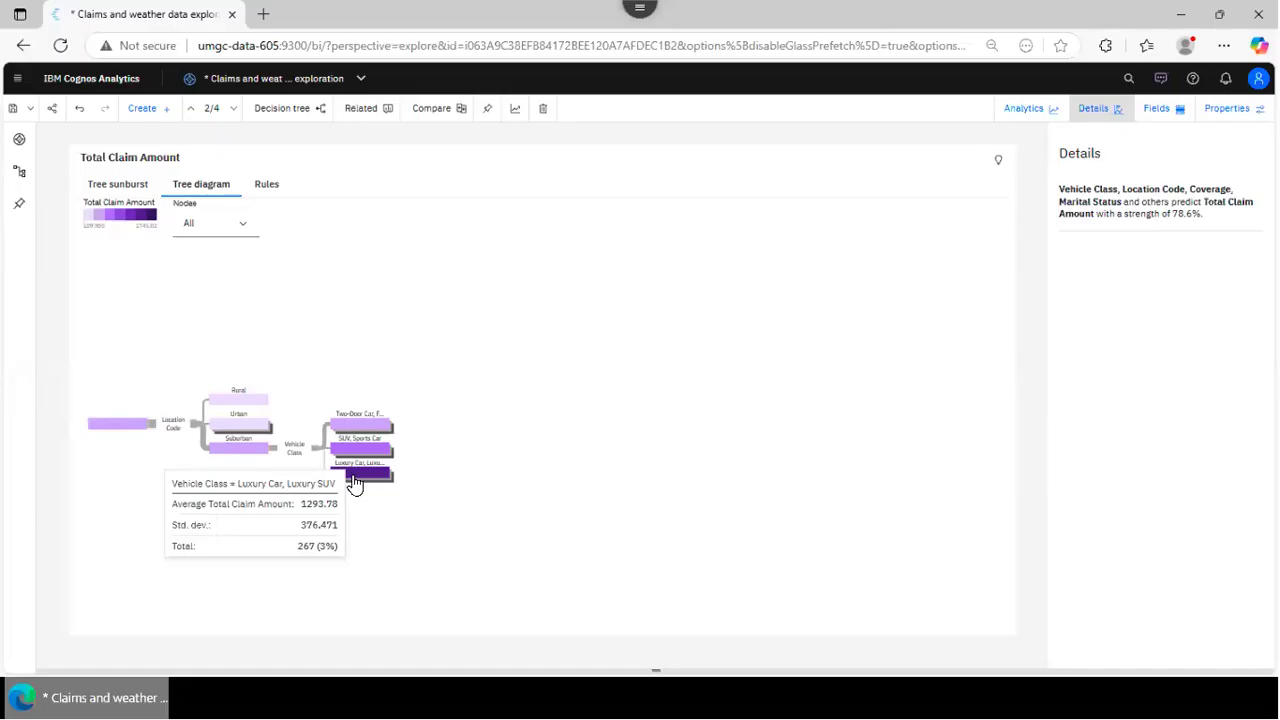
left_click(355, 480)
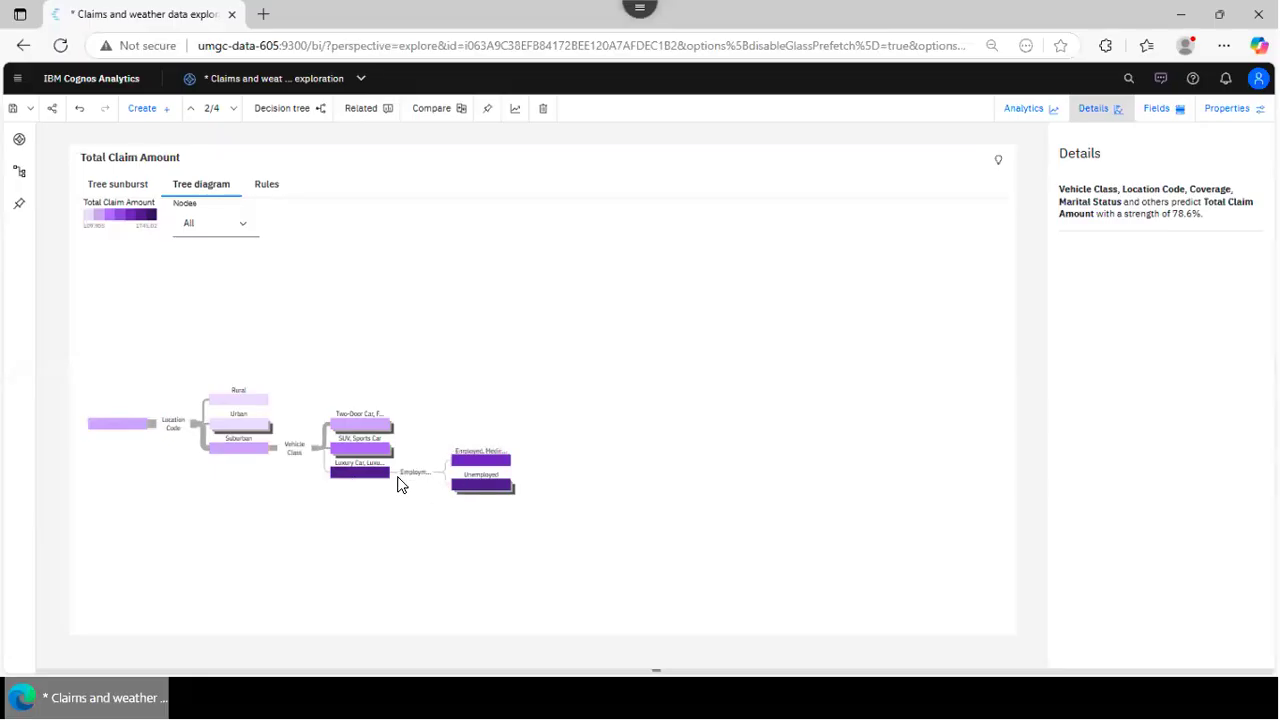
mouse_move(473, 491)
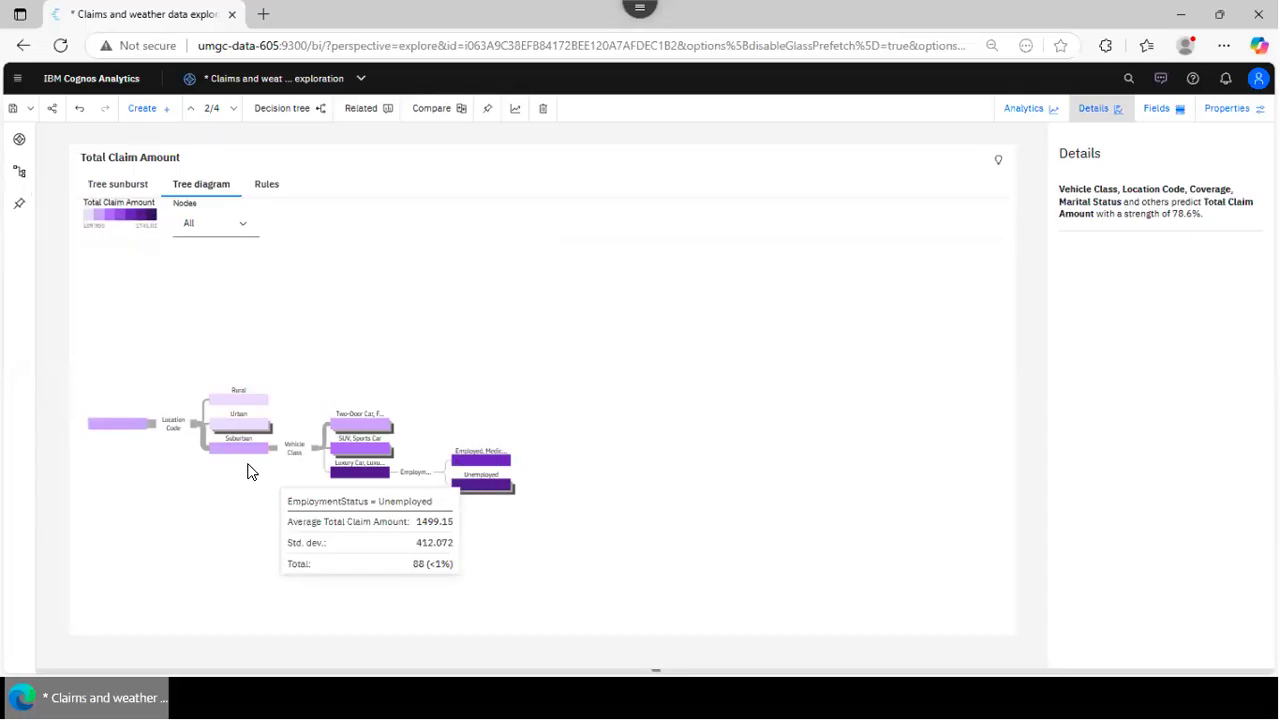
left_click(366, 477)
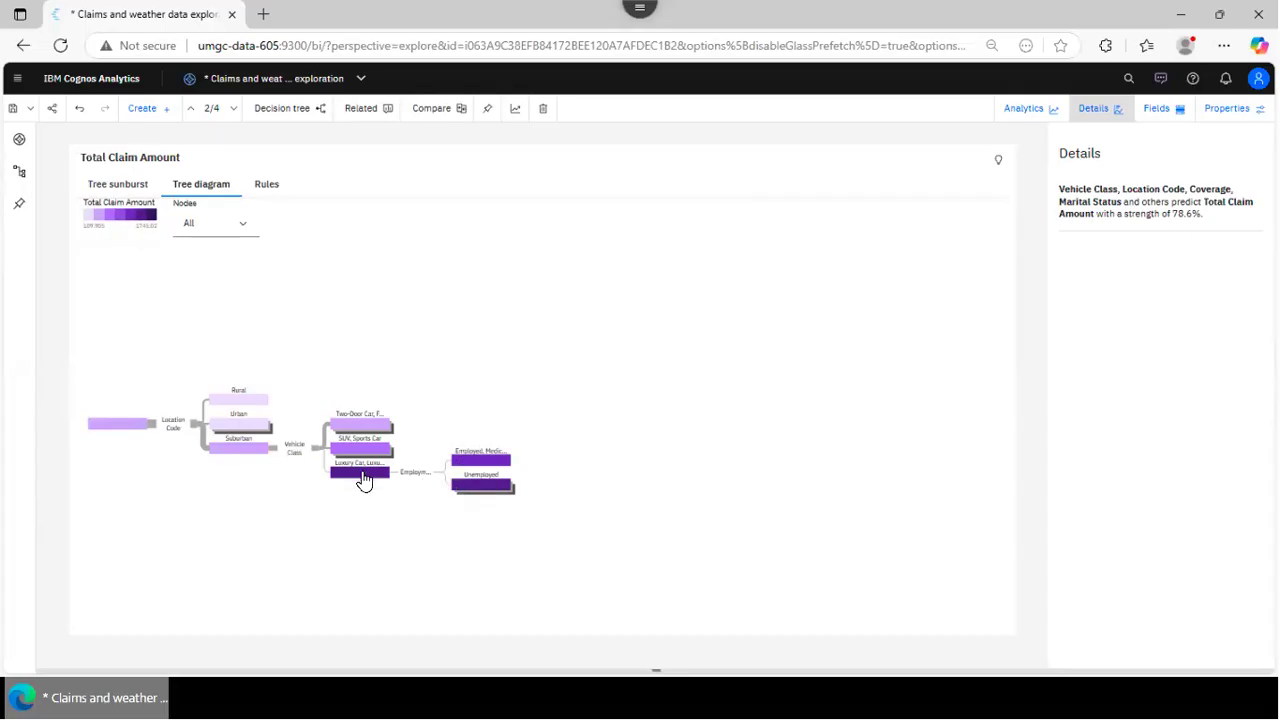
left_click(246, 459)
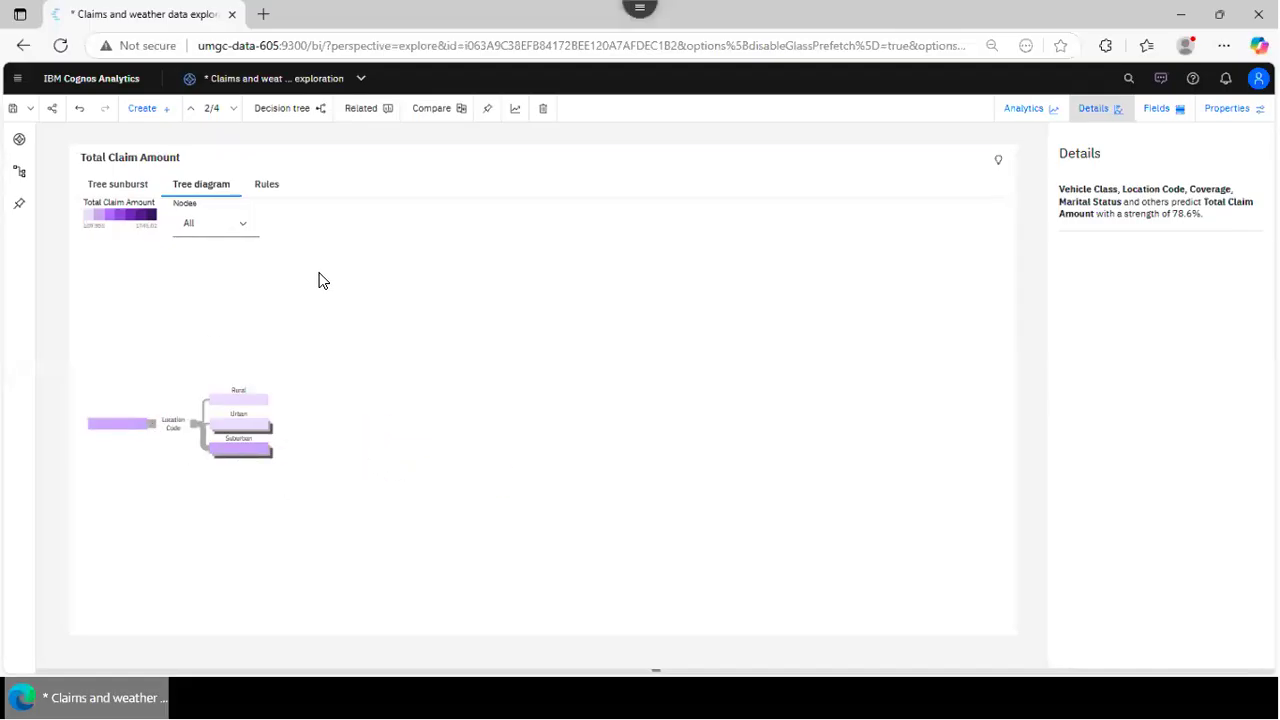
Step: View the decision tree as a sunburst, inspect the location segments, expand Suburban by vehicle class and compare it with the tree diagram
left_click(108, 188)
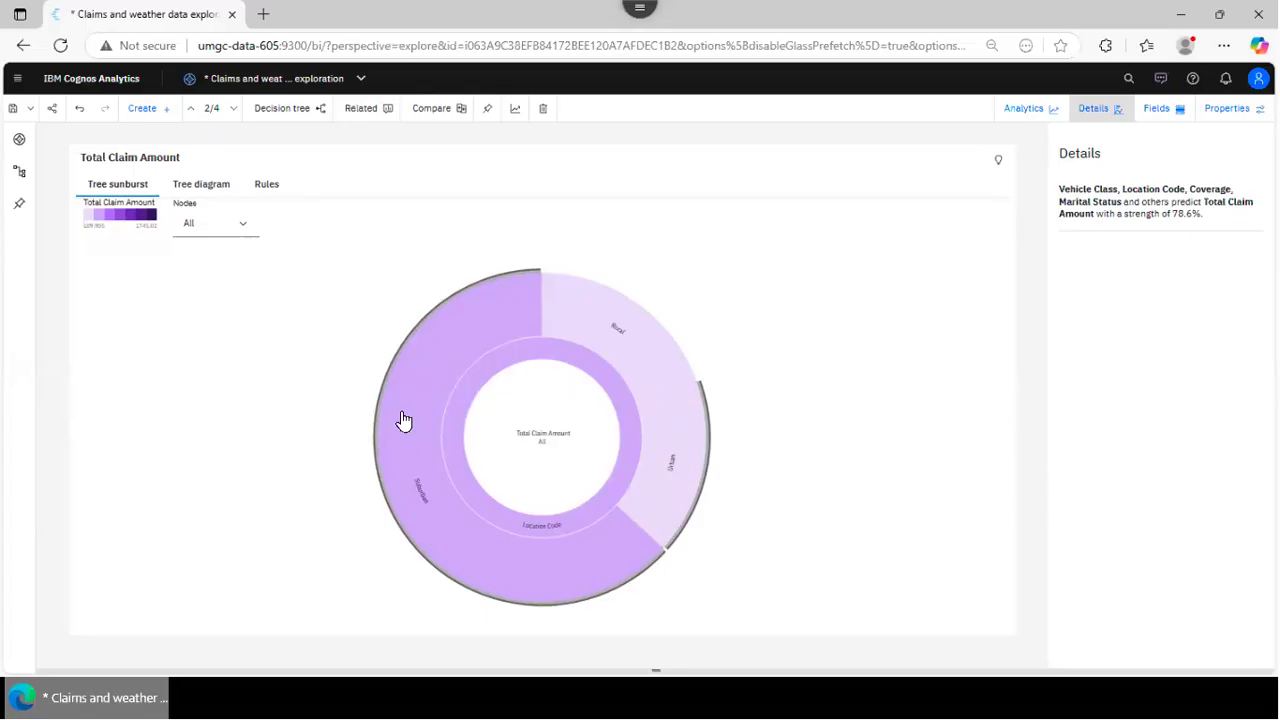
mouse_move(404, 420)
mouse_move(670, 462)
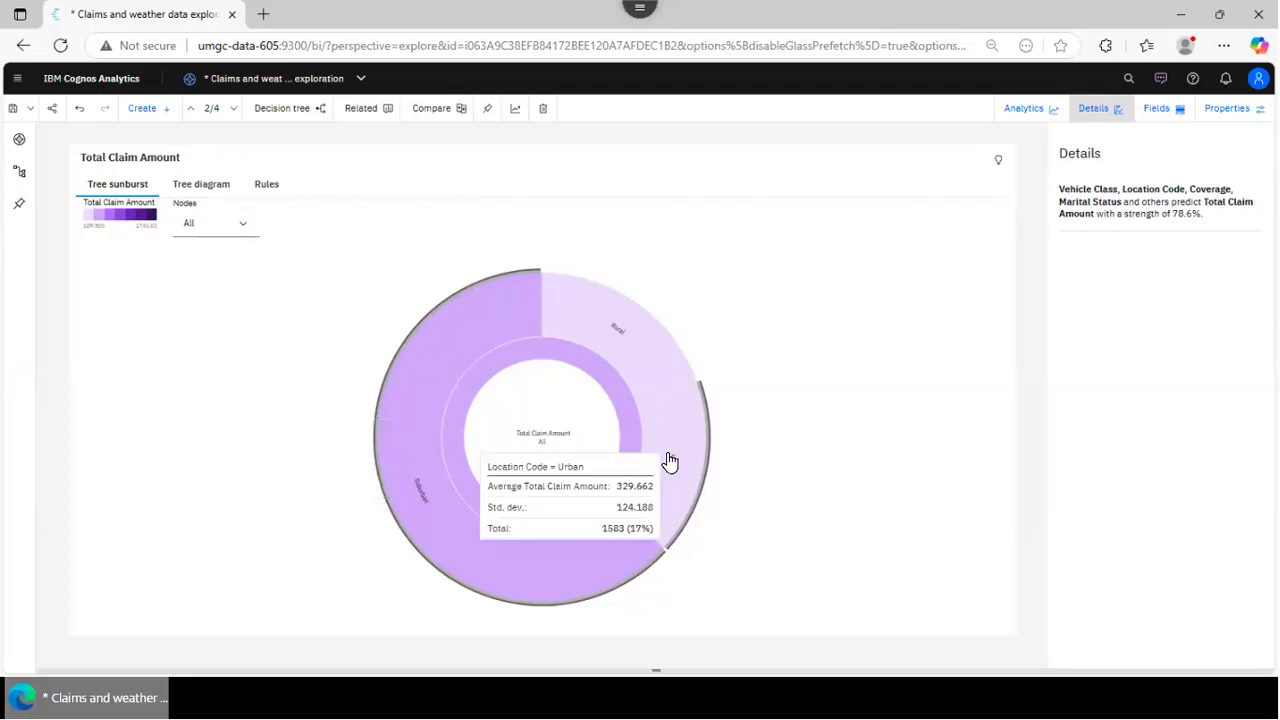
mouse_move(612, 328)
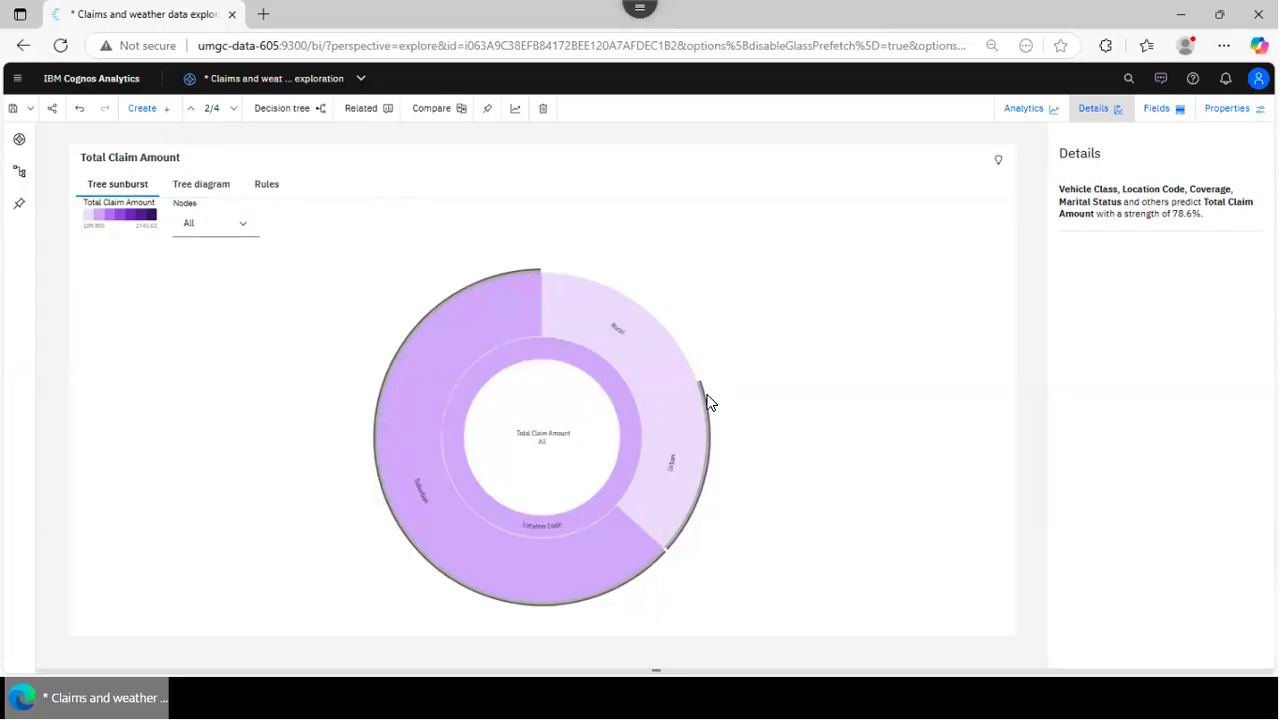
left_click(420, 509)
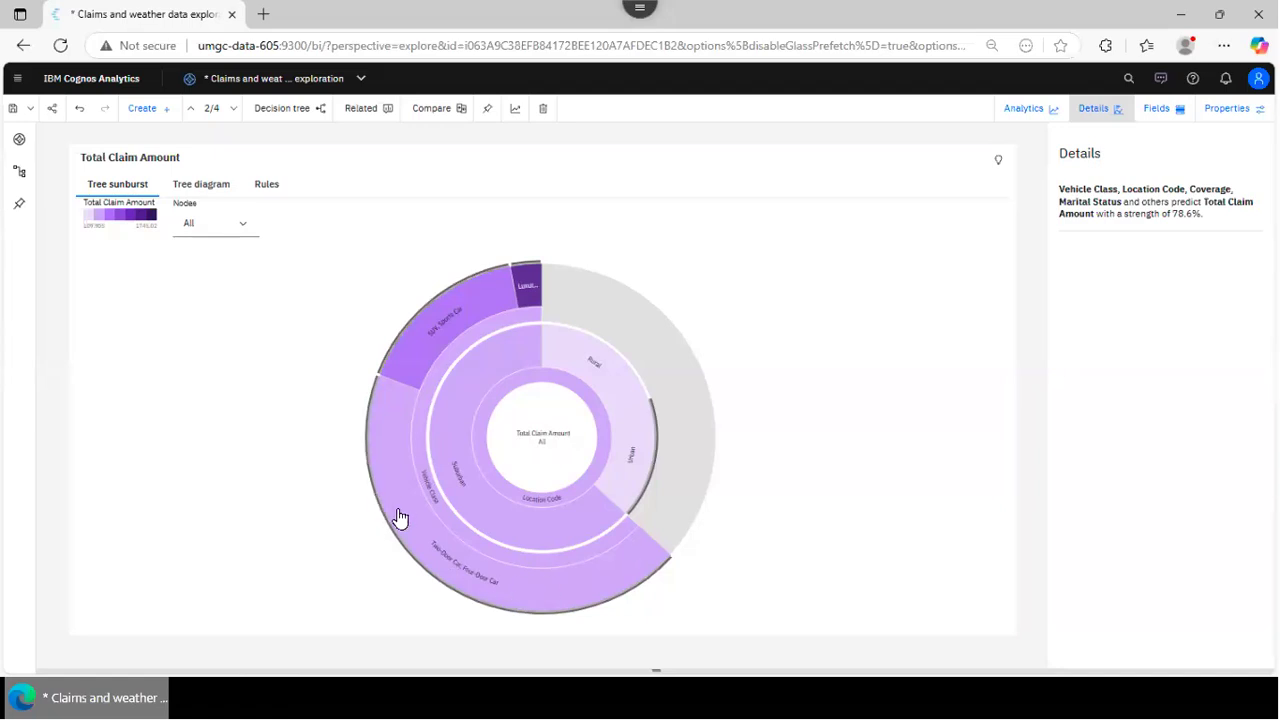
left_click(199, 190)
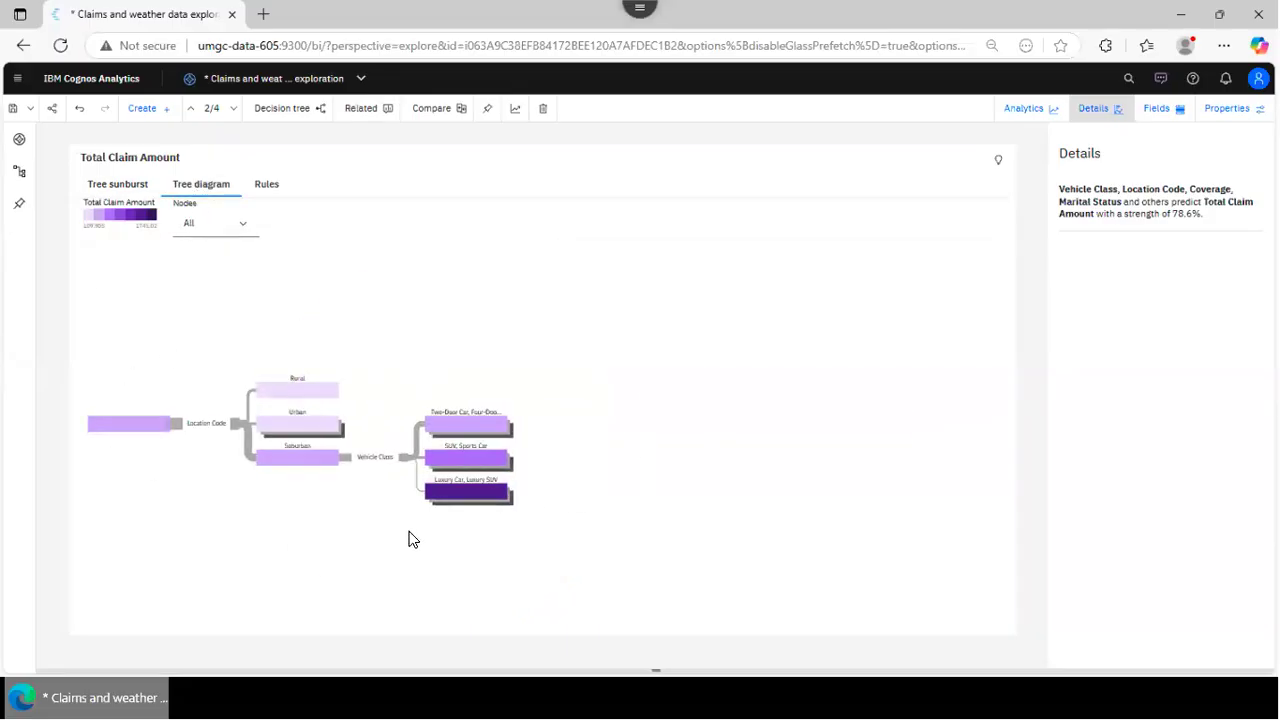
left_click(117, 186)
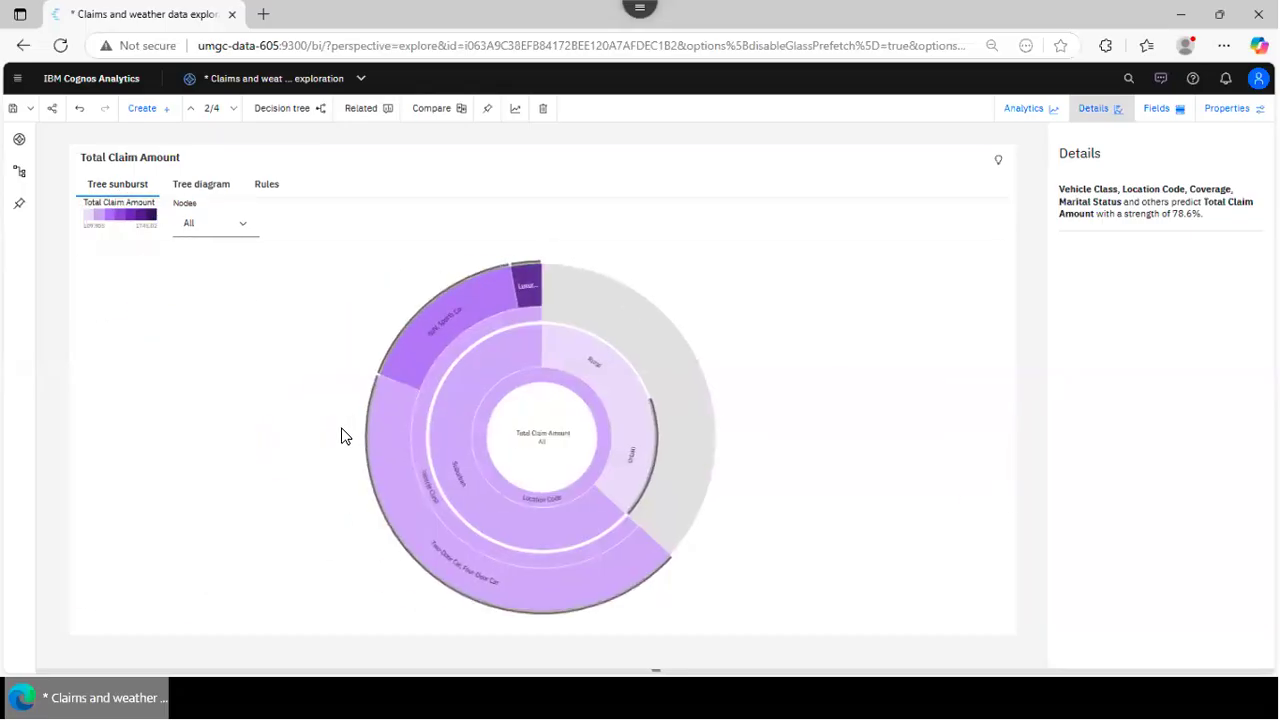
Step: Show the decision rules for Total Claim Amount and save the exploration
left_click(266, 188)
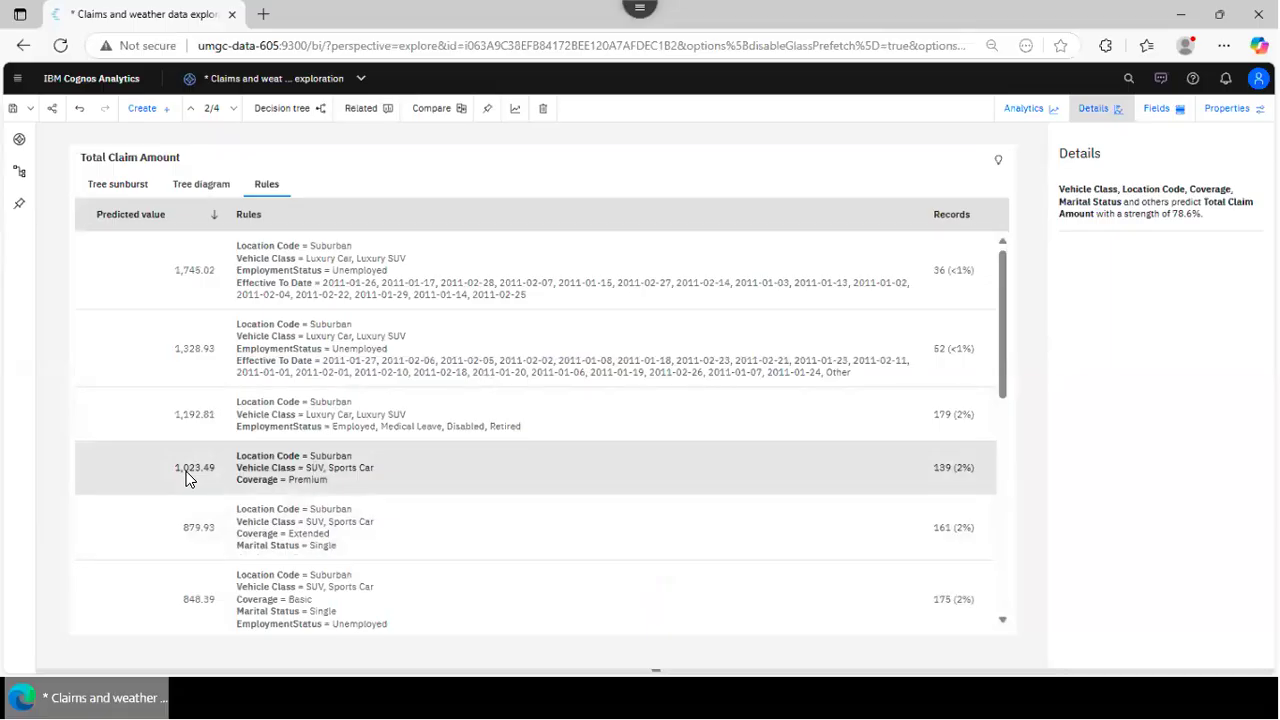
left_click(12, 110)
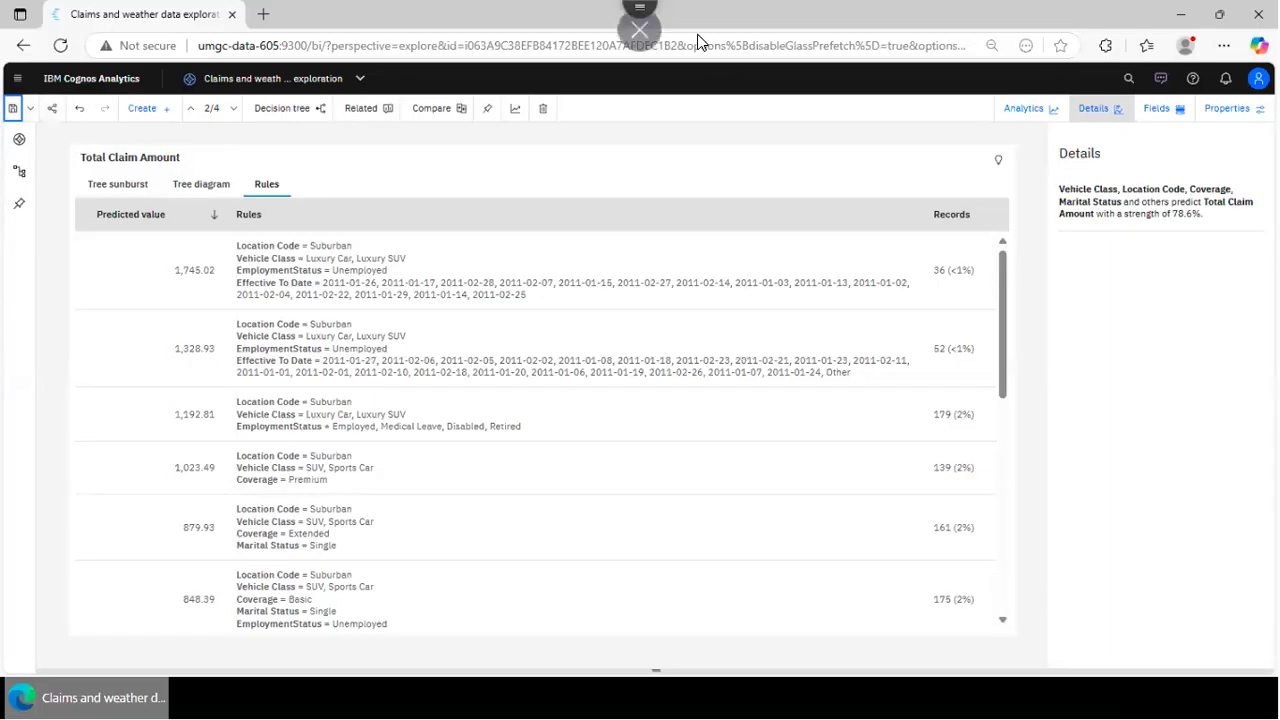
Step: Take the remote session out of full screen and add a blank single visualization card to the exploration
left_click(640, 66)
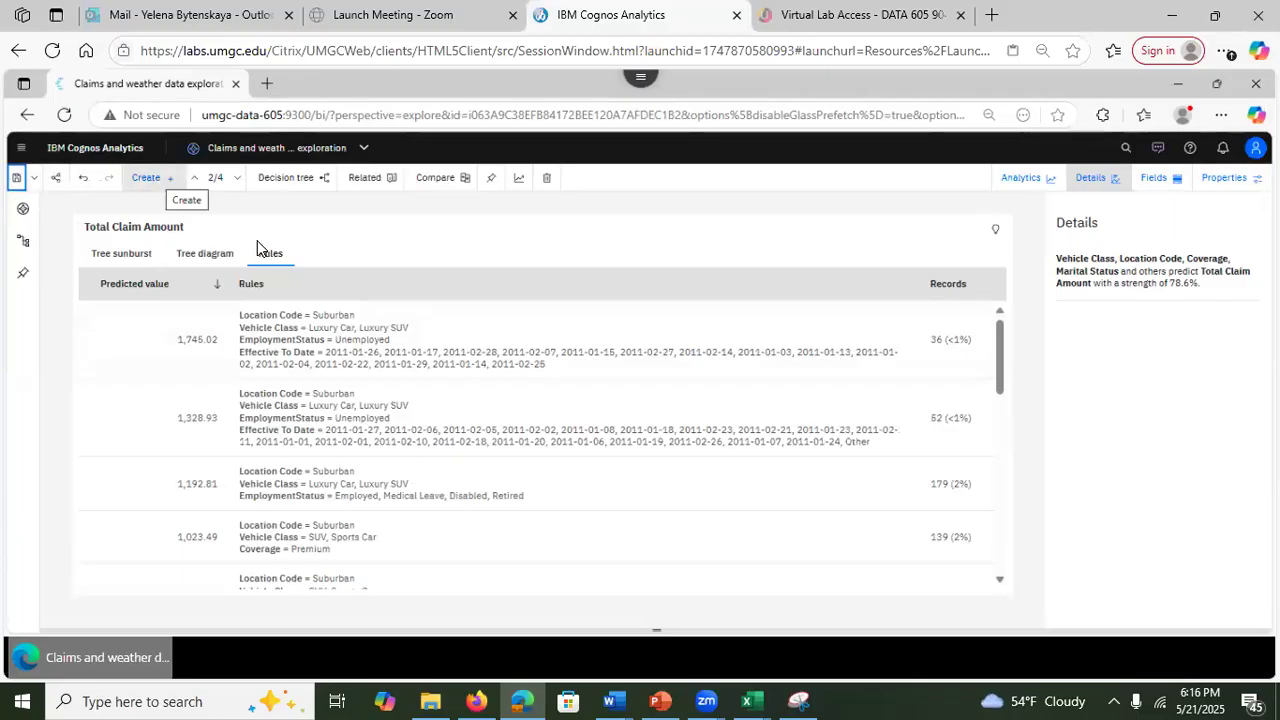
left_click(147, 183)
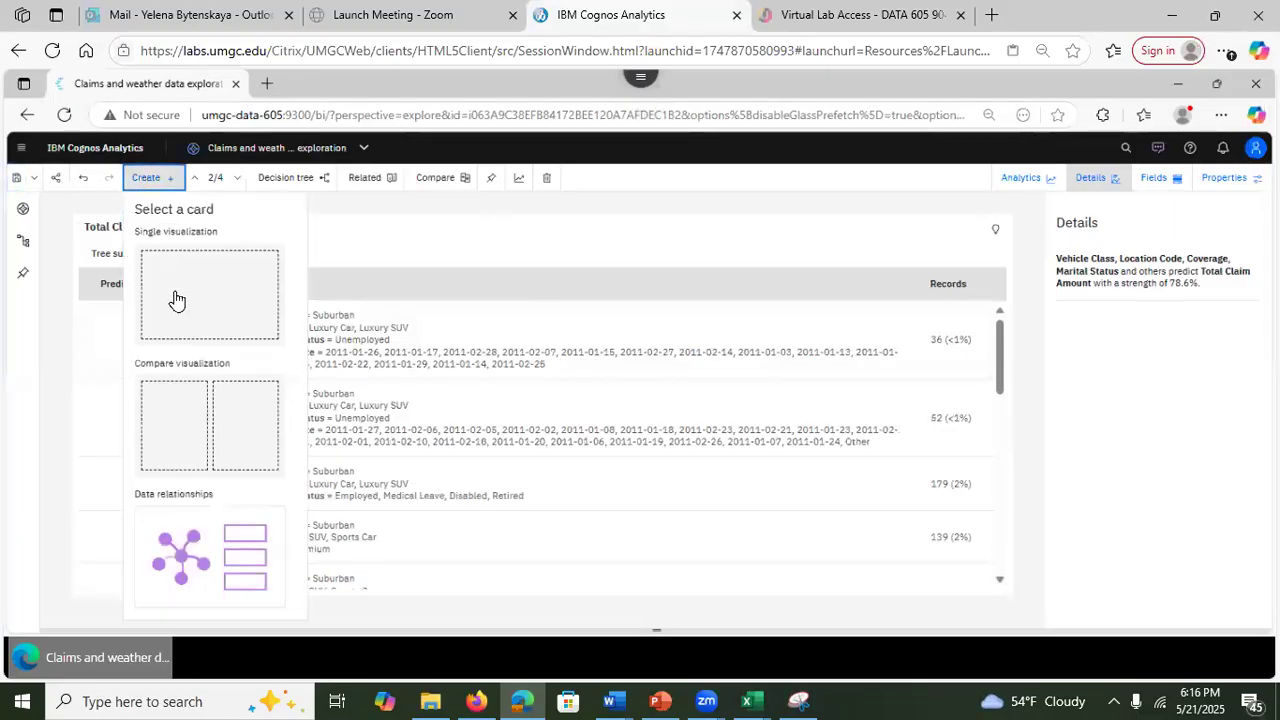
left_click(177, 297)
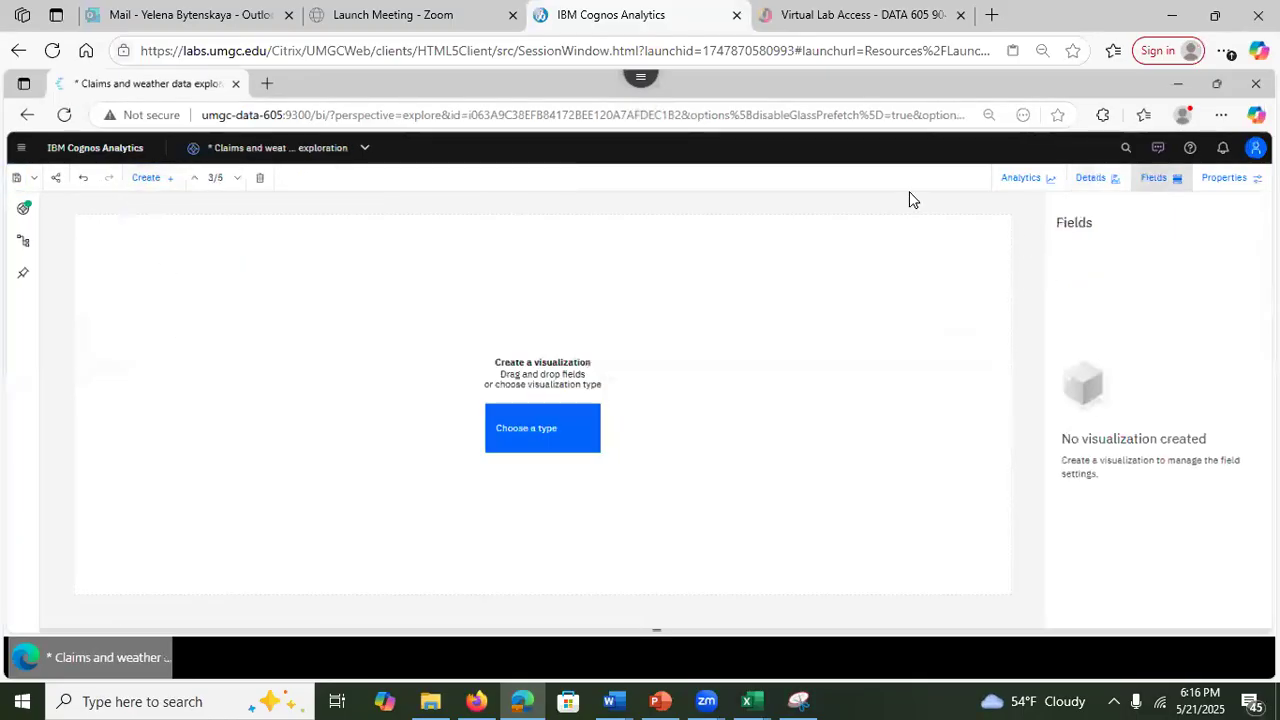
Step: Open the Assistant and the Claims and weather data module's source list, and read the Assistant's getting-started guidance
left_click(1167, 148)
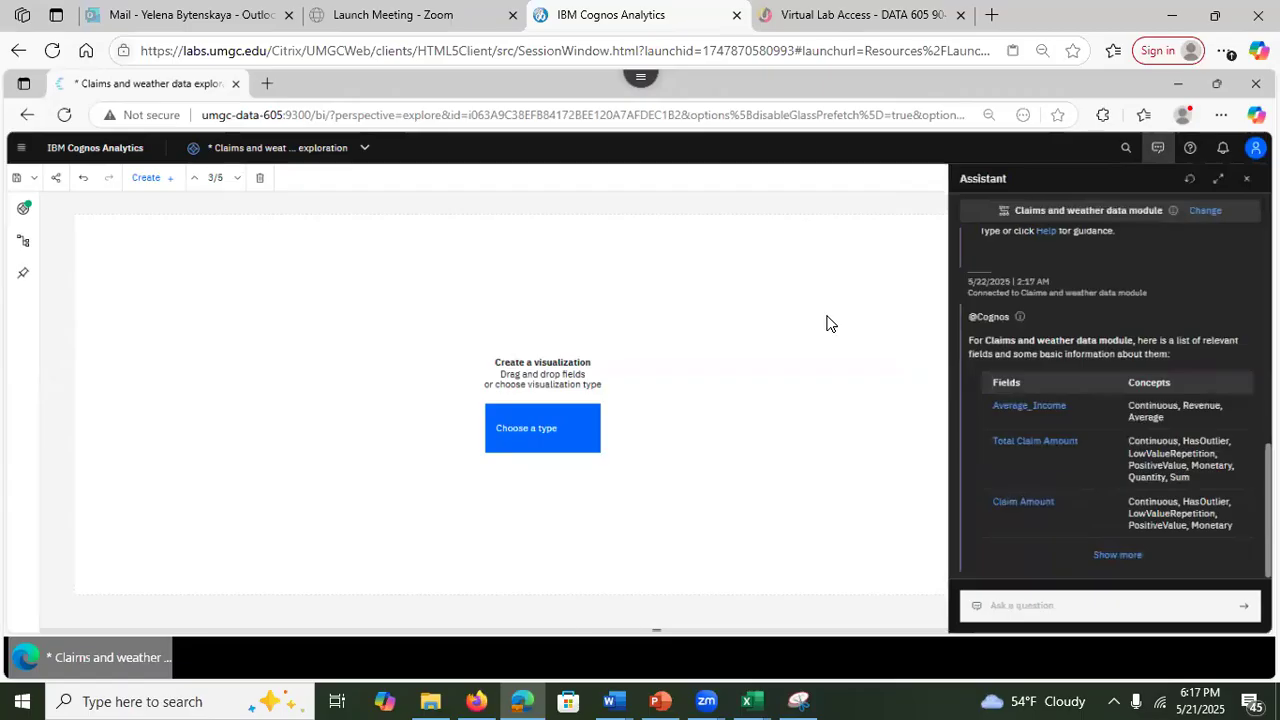
left_click(26, 241)
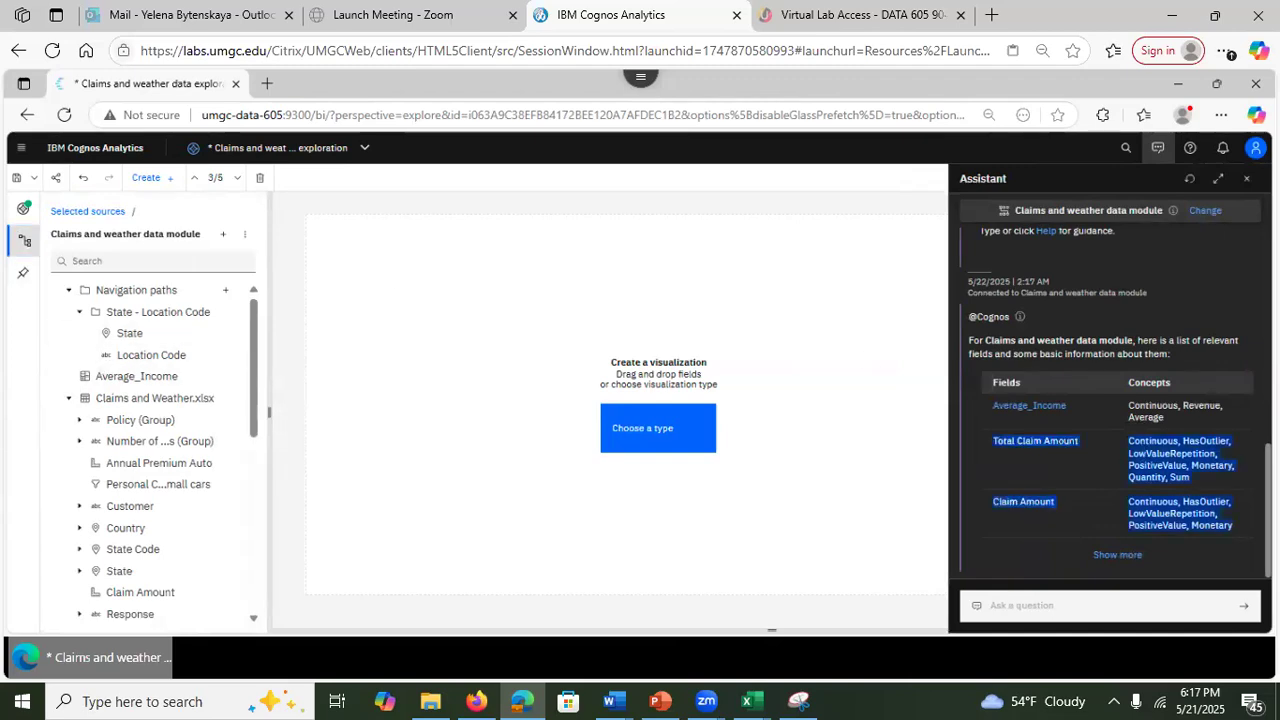
scroll(1110, 400, "up", 2)
scroll(1110, 400, "up", 5)
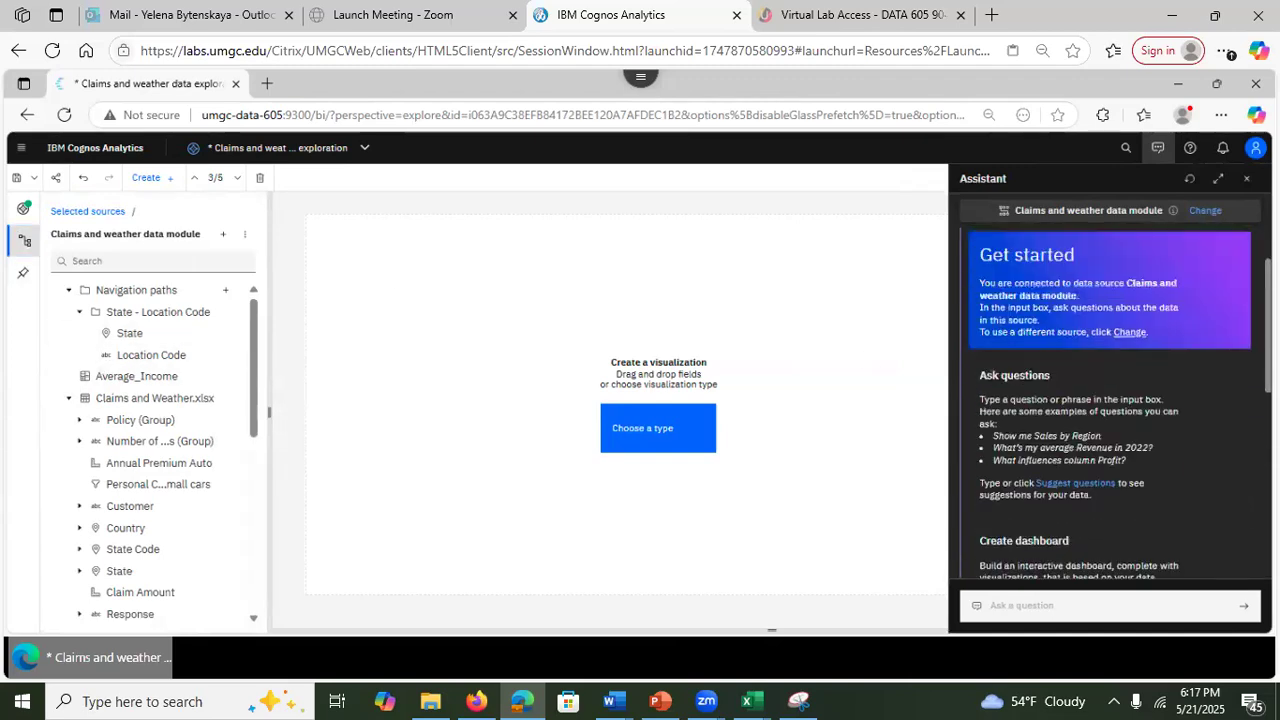
scroll(1110, 400, "down", 2)
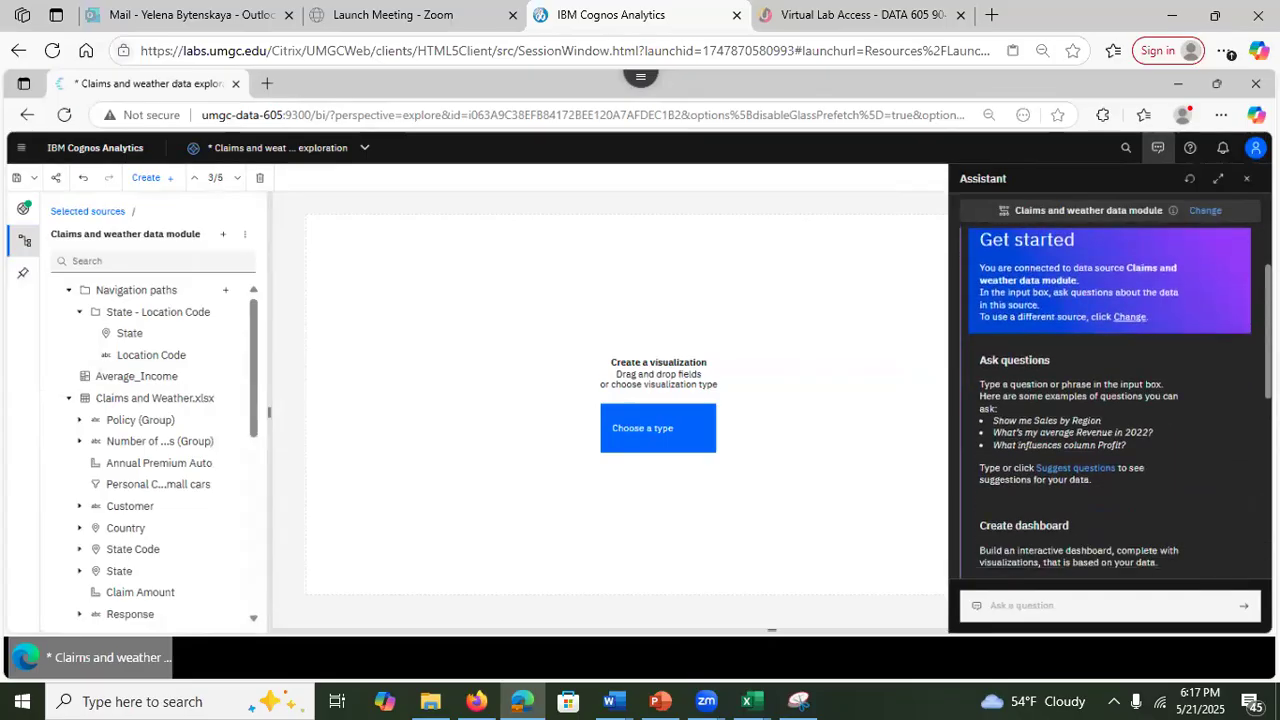
scroll(1110, 400, "down", 1)
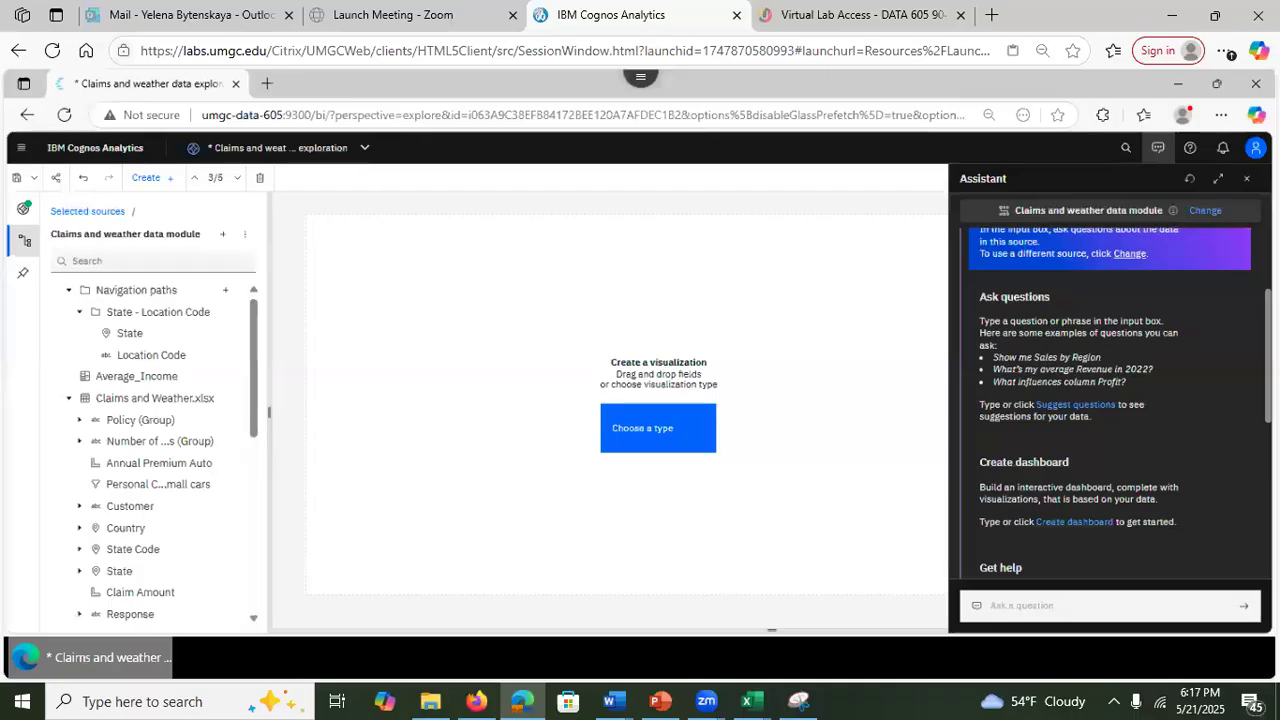
scroll(1110, 400, "down", 3)
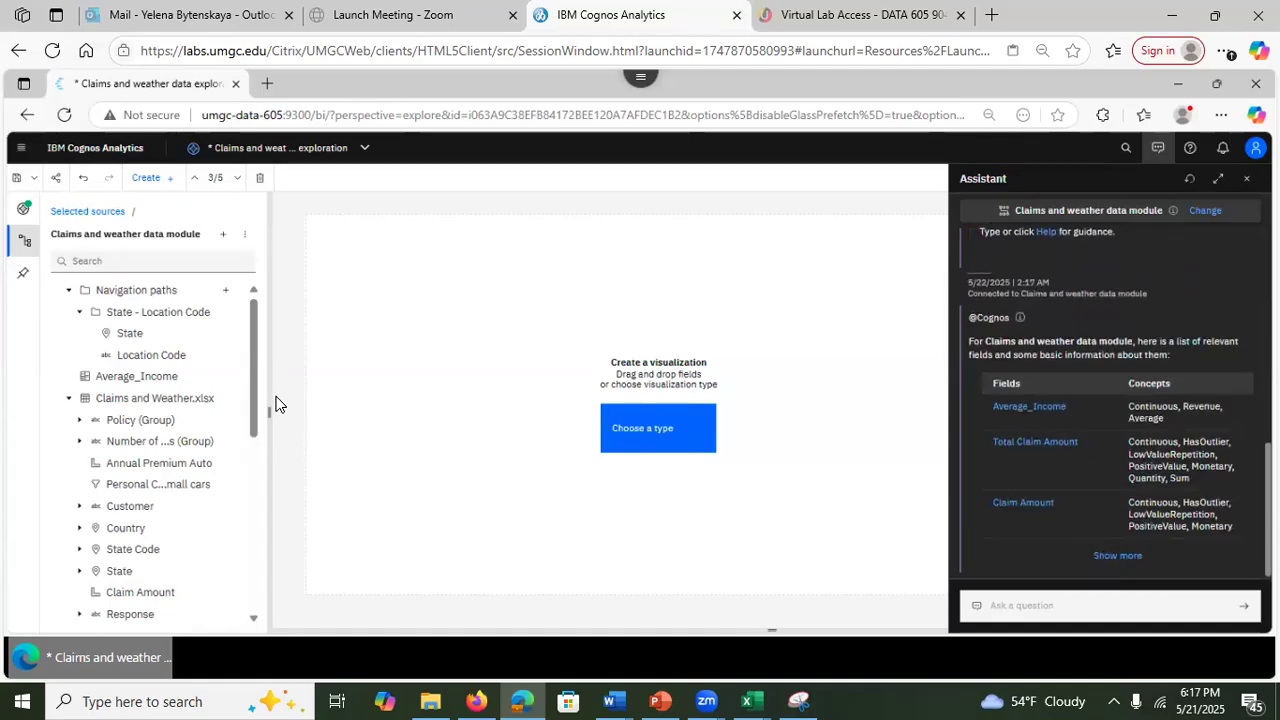
Step: Expand the Assistant's list of relevant fields and review the concepts given for each field
left_click(1106, 557)
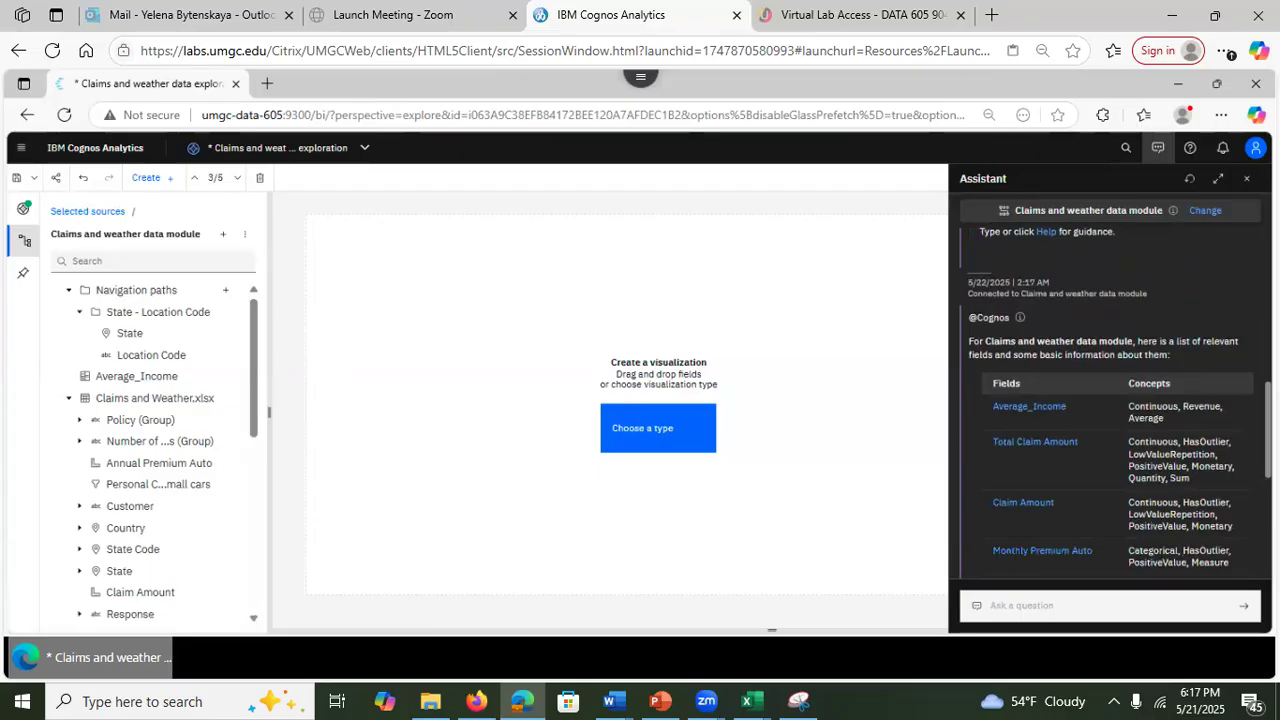
scroll(1110, 420, "down", 4)
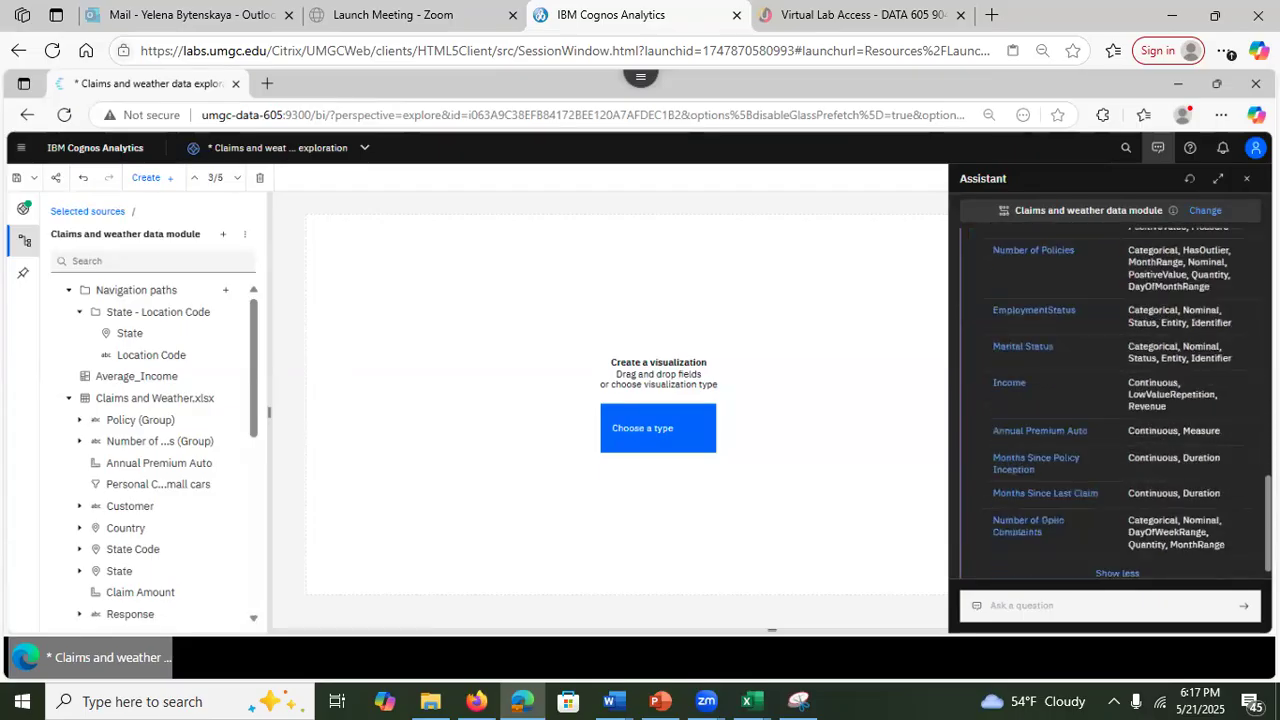
scroll(1110, 400, "up", 3)
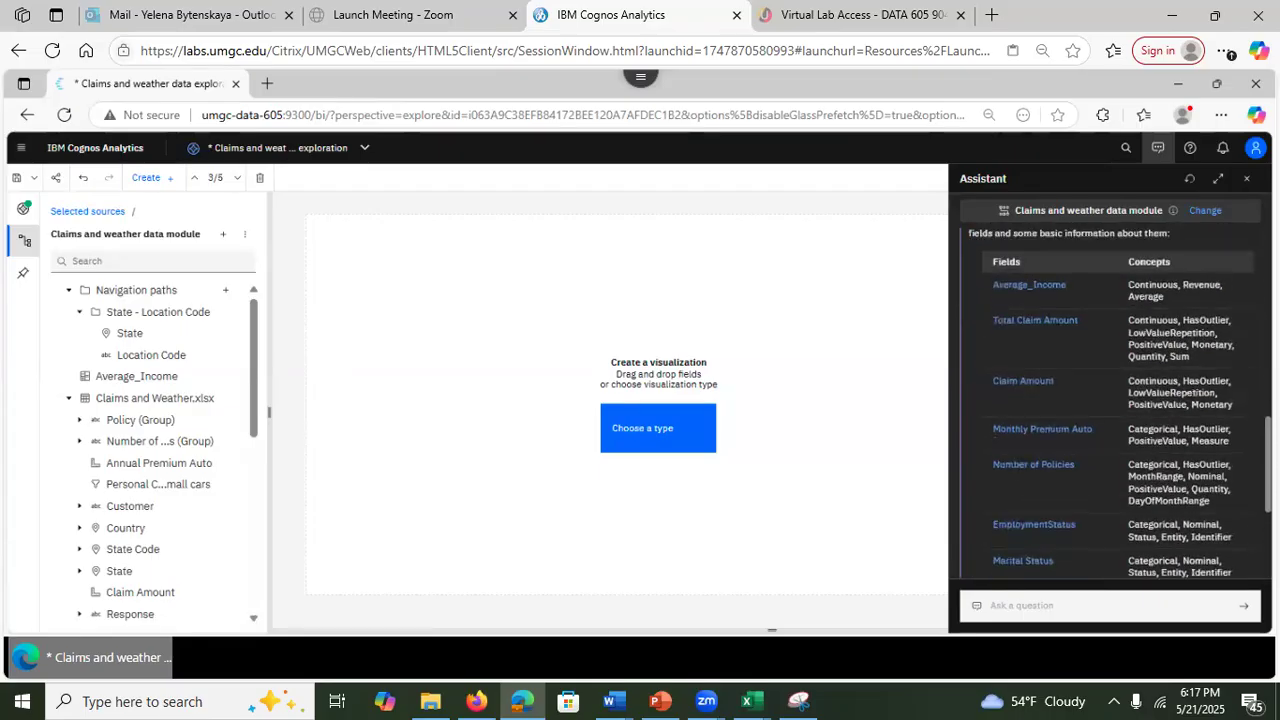
scroll(1023, 324, "down", 1)
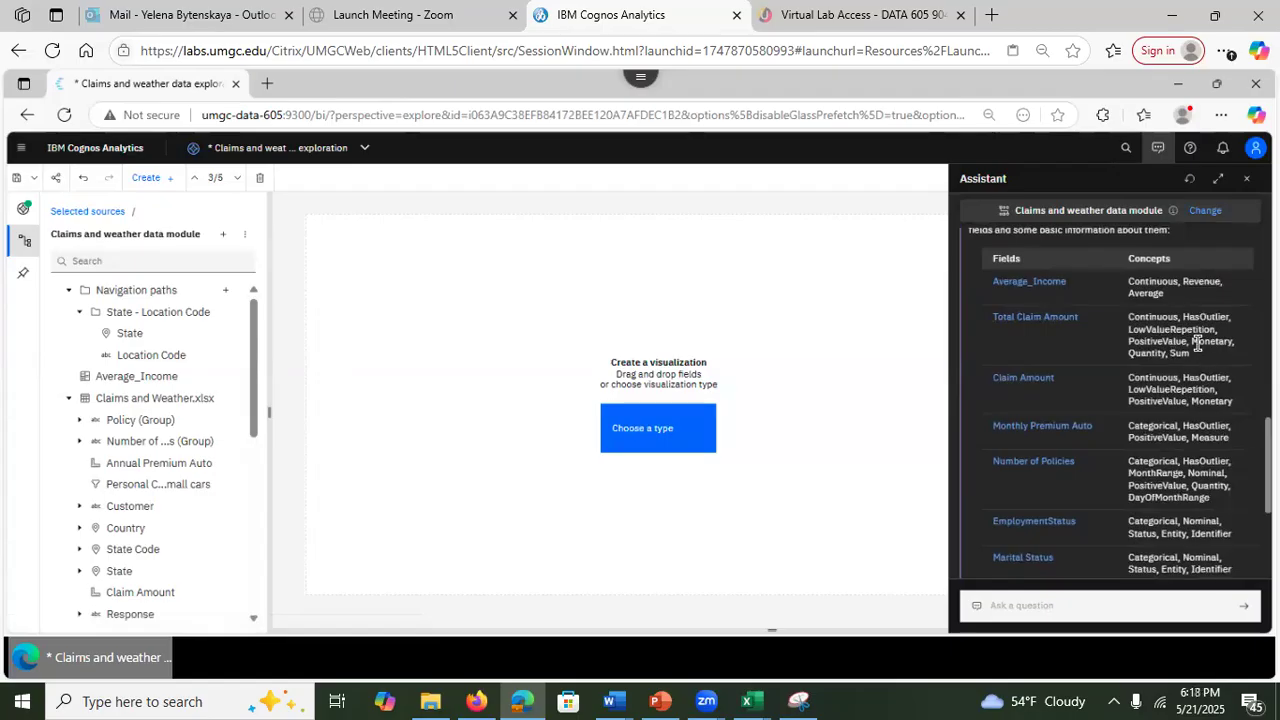
Step: Explore Total Claim Amount with its related field Location Code in the Assistant and preview the alternative chart types up to the box plot
left_click(1040, 320)
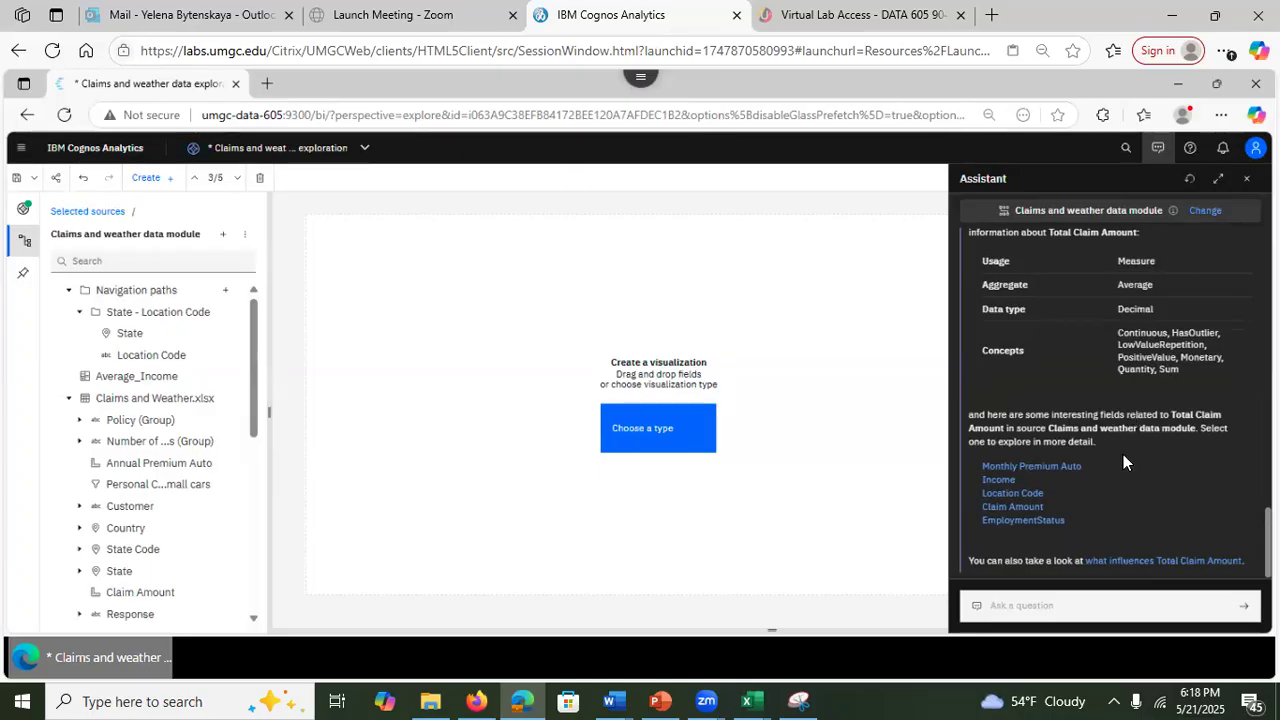
left_click(1033, 494)
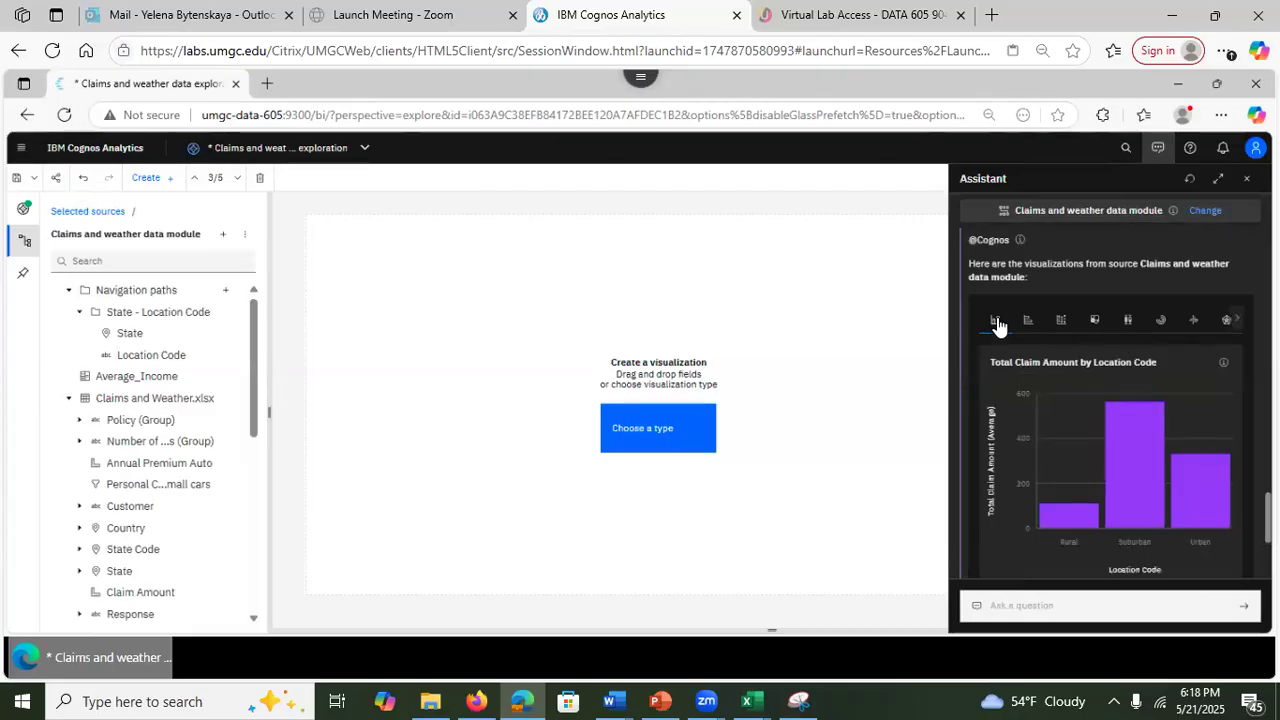
left_click(1030, 325)
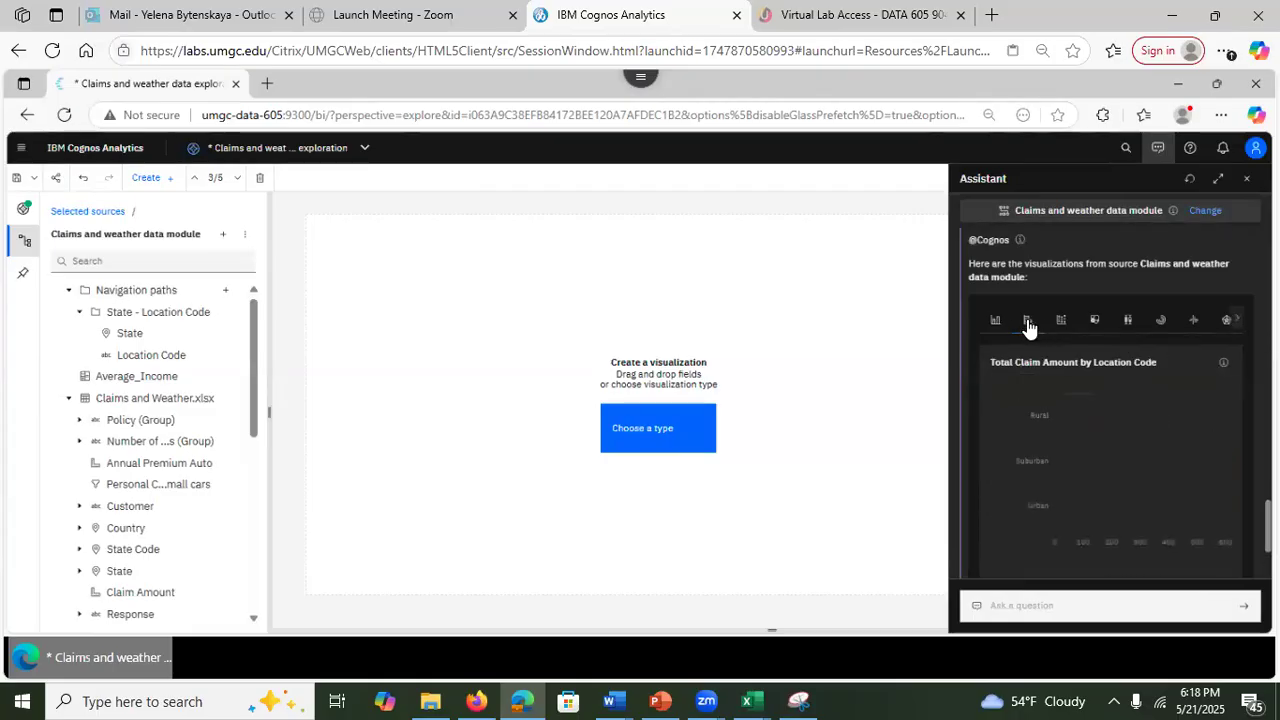
left_click(1061, 322)
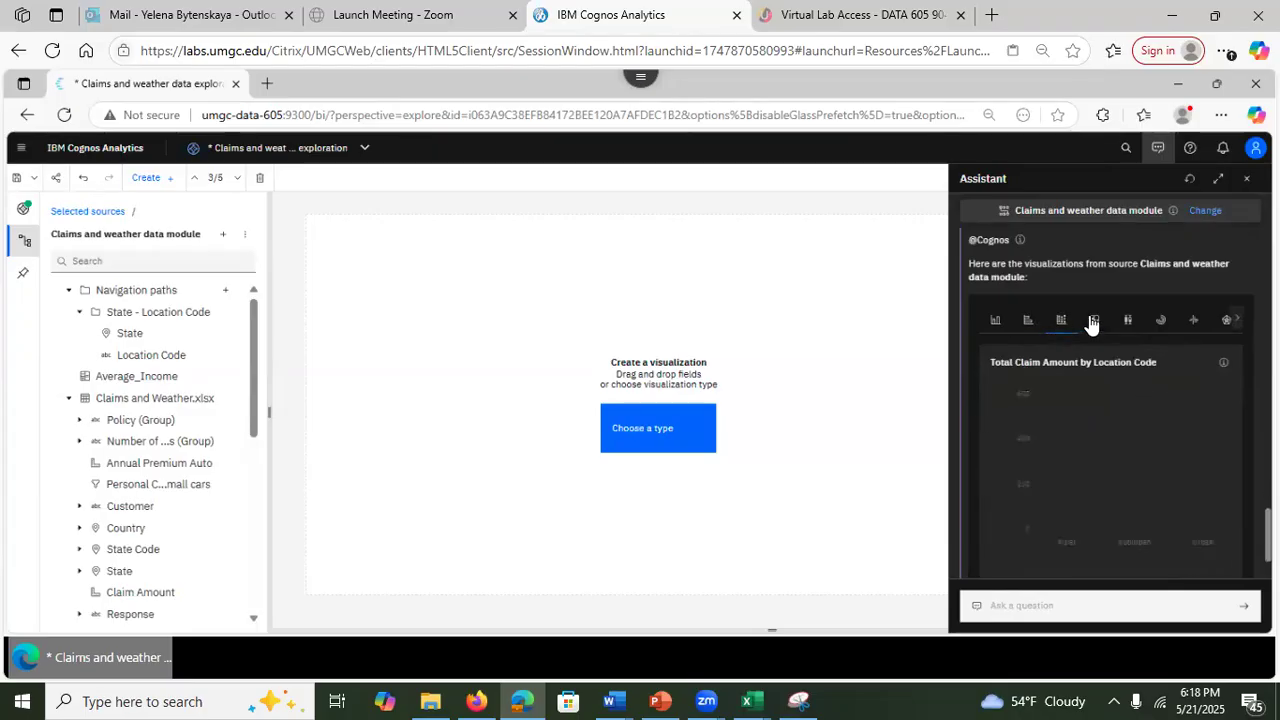
left_click(1094, 322)
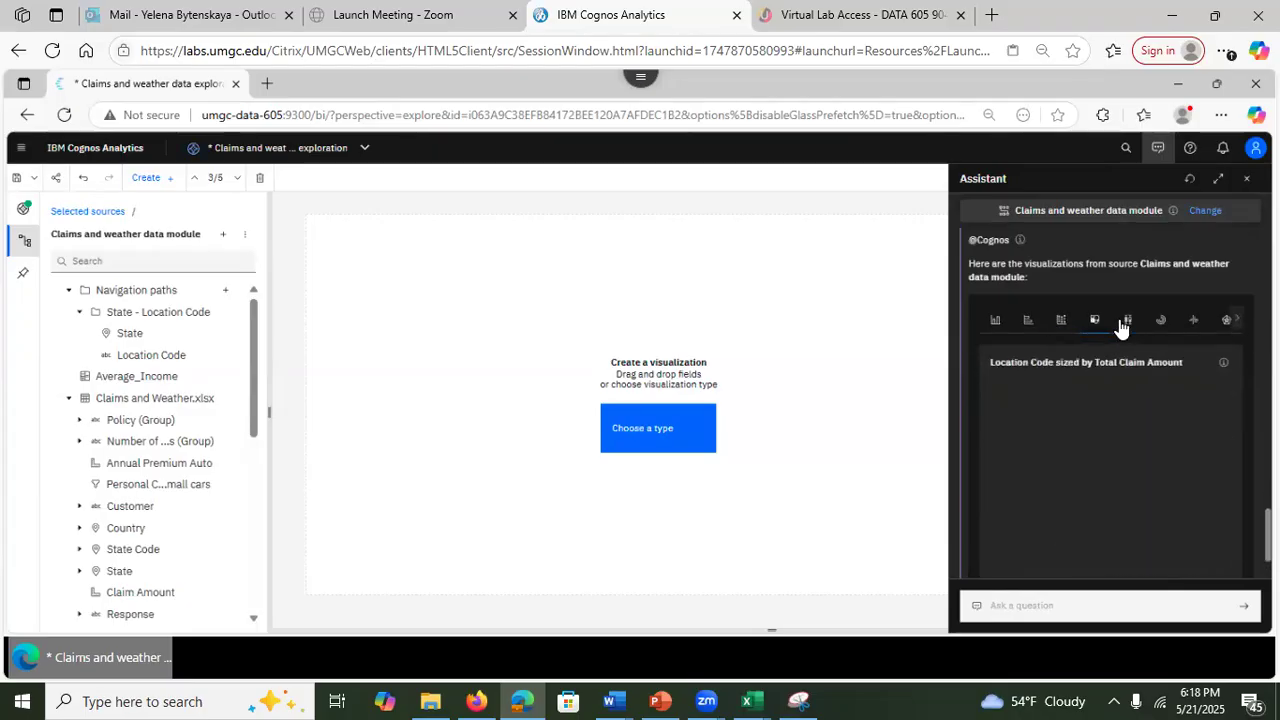
left_click(1127, 322)
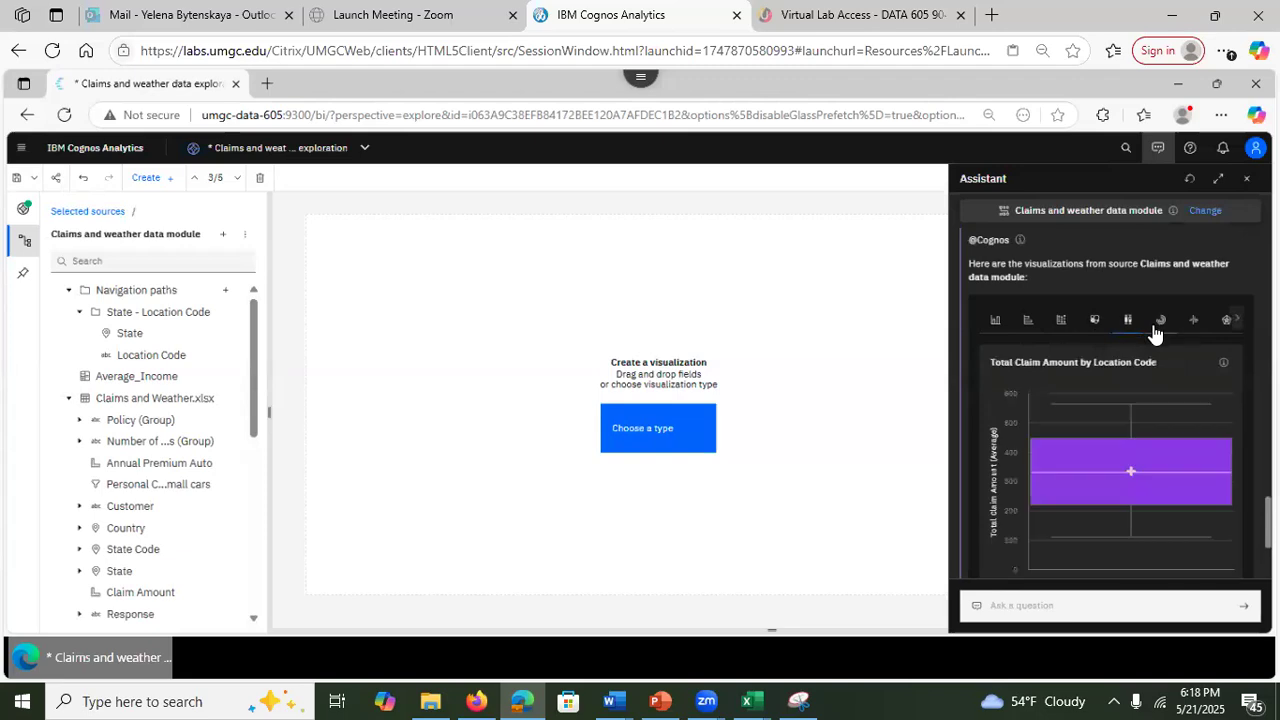
Step: Place the Assistant's column chart of Total Claim Amount by Location Code on the blank card
left_click(995, 322)
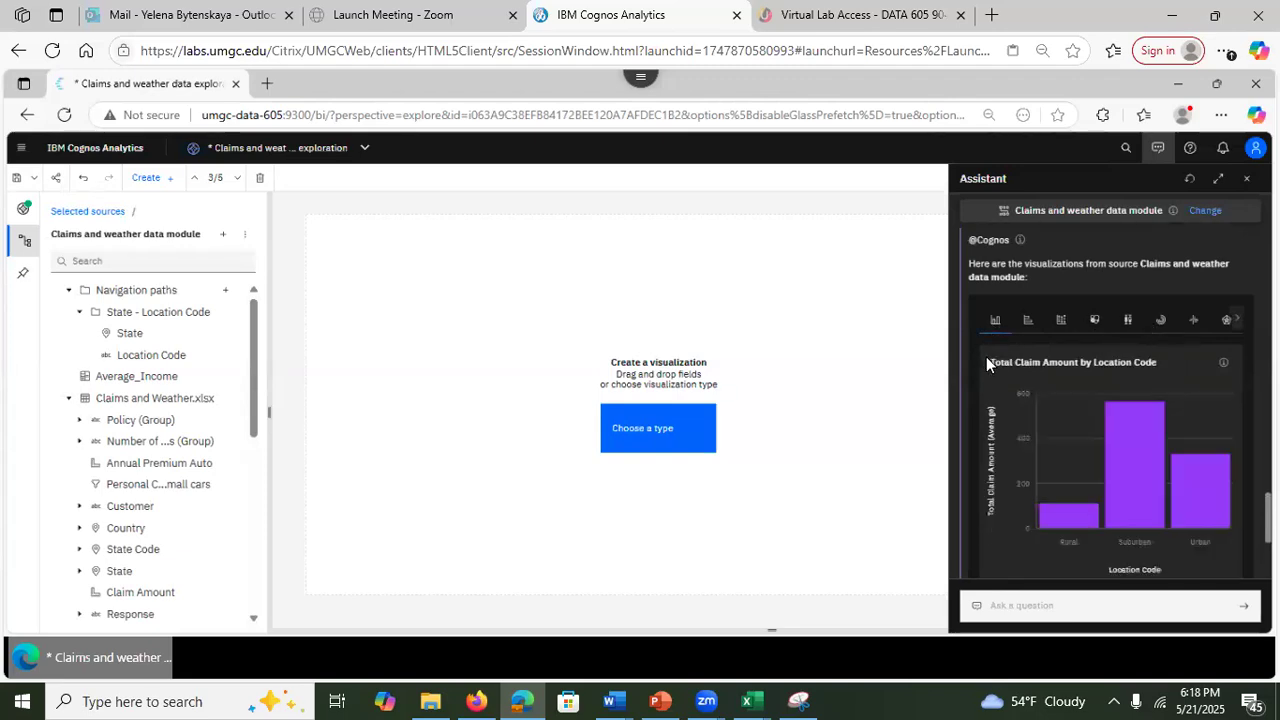
left_click_drag(1134, 426, 506, 337)
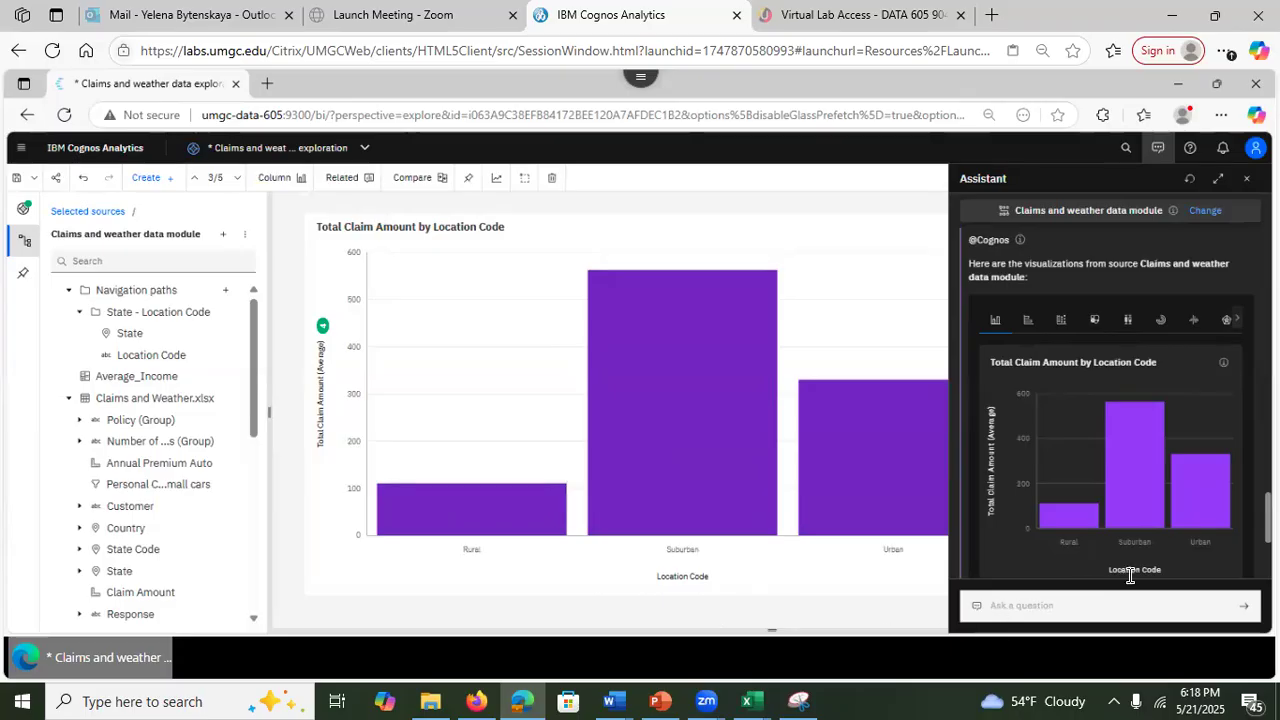
Step: Ask the Assistant for "suggested questions" and choose "What can impact Average_Income?"
scroll(1205, 560, "down", 5)
scroll(1034, 560, "up", 5)
left_click(1038, 610)
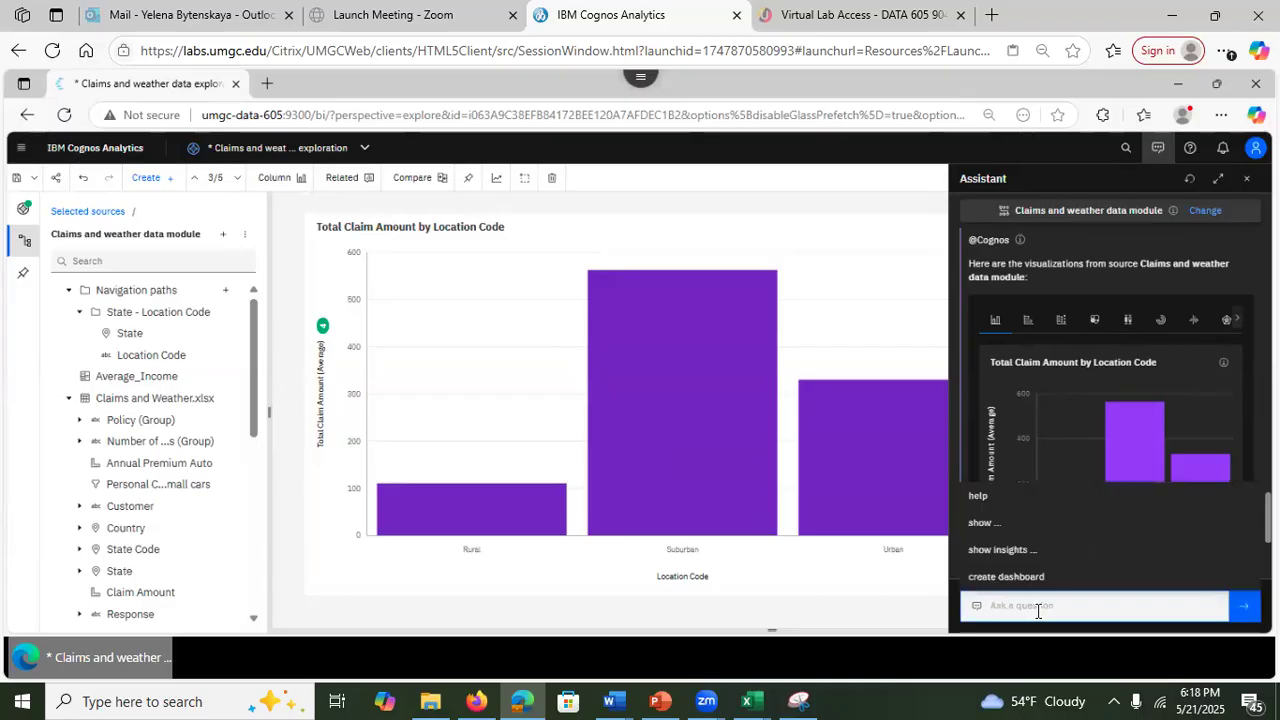
type("suggest")
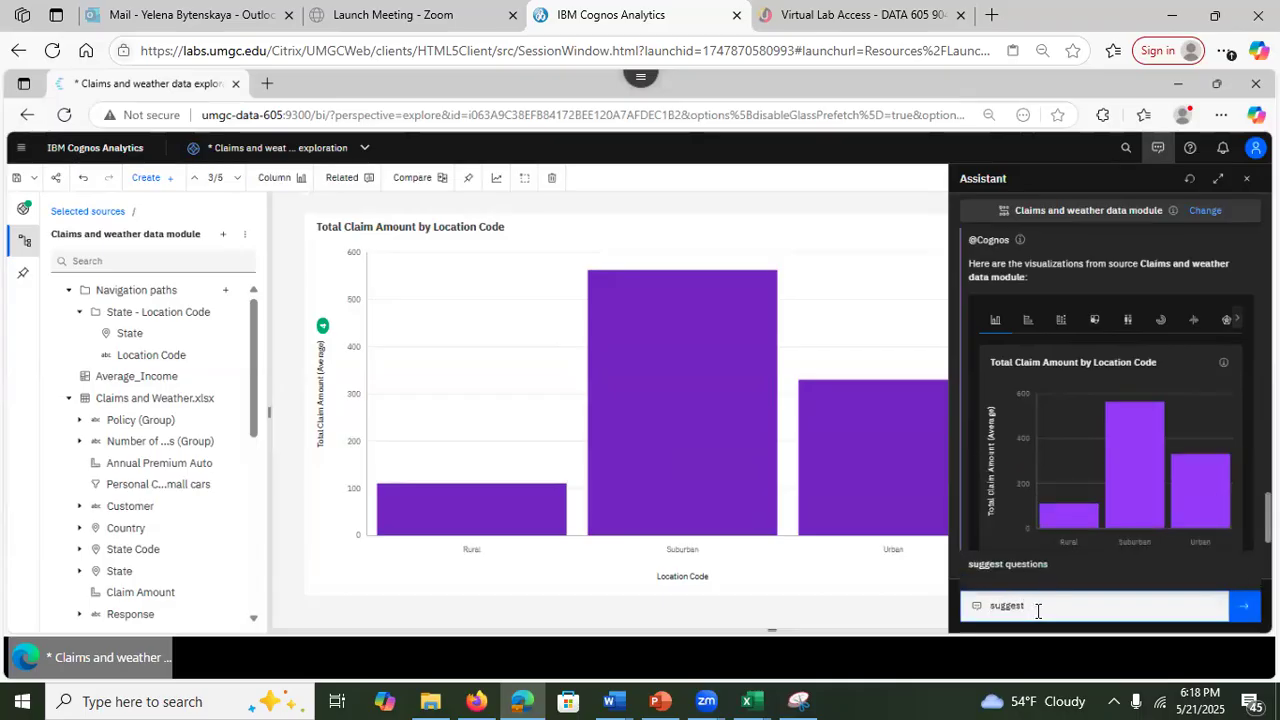
type("ed questions")
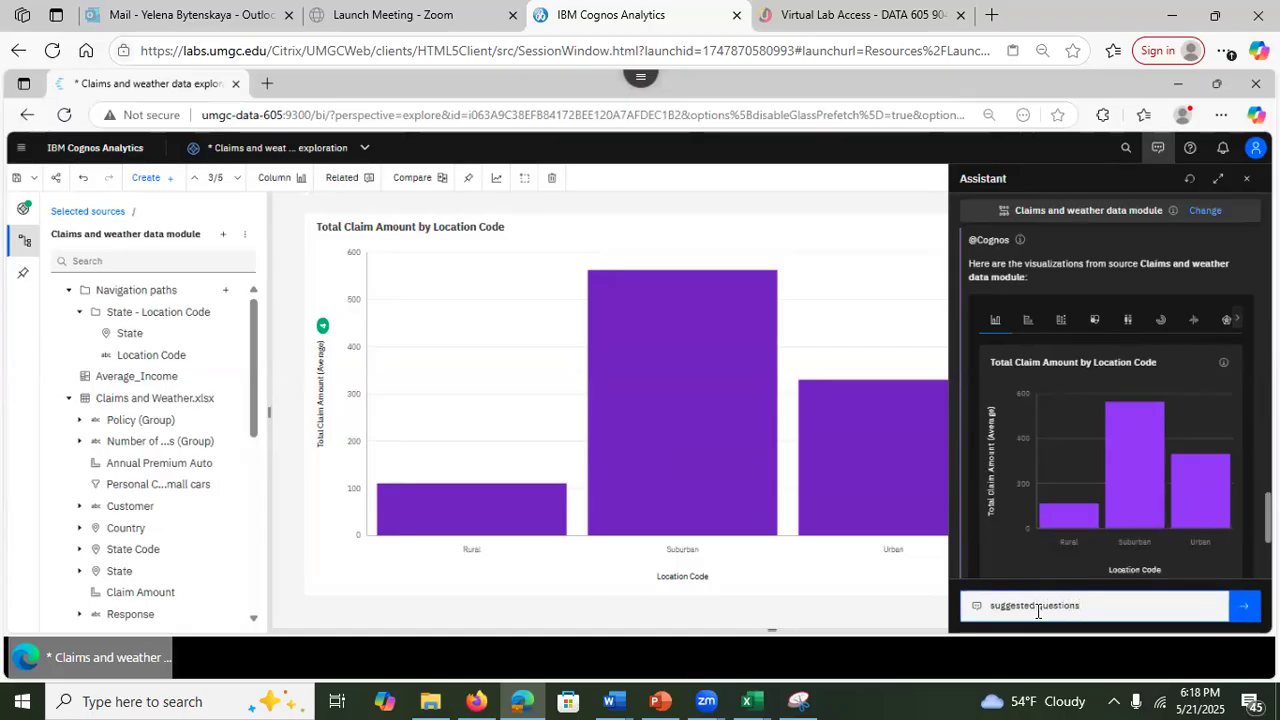
key("Return")
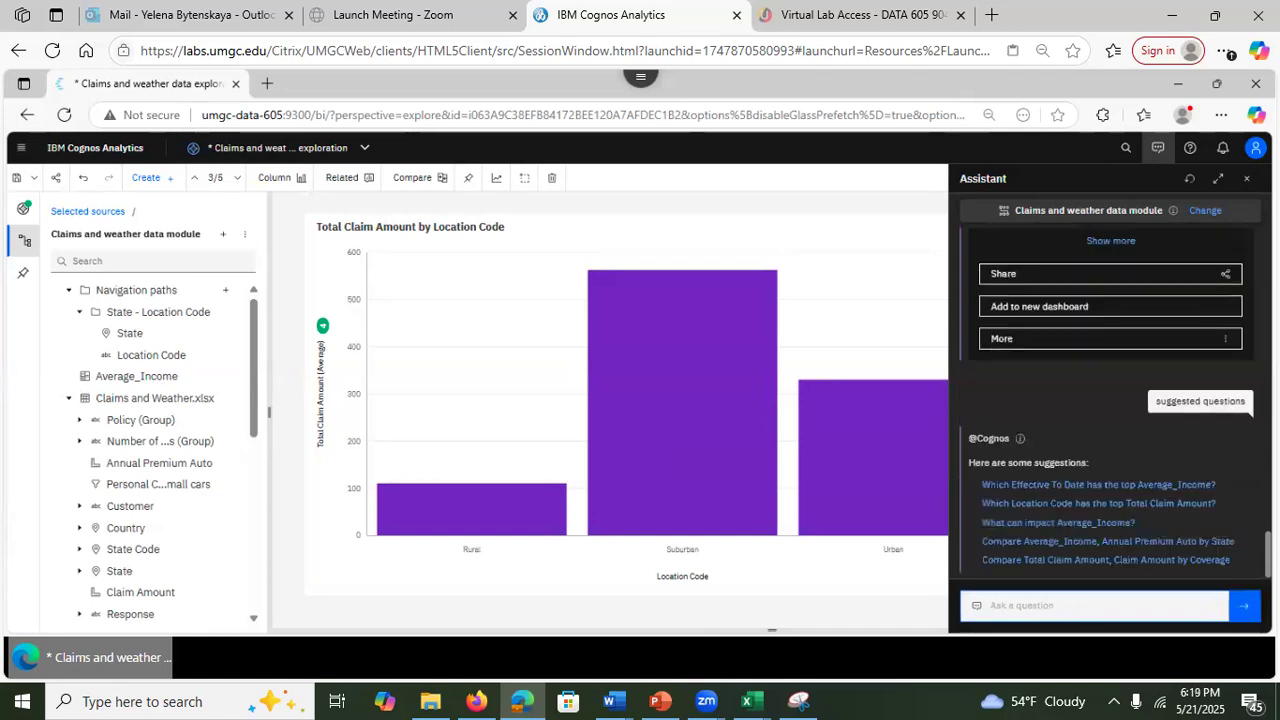
left_click(1010, 523)
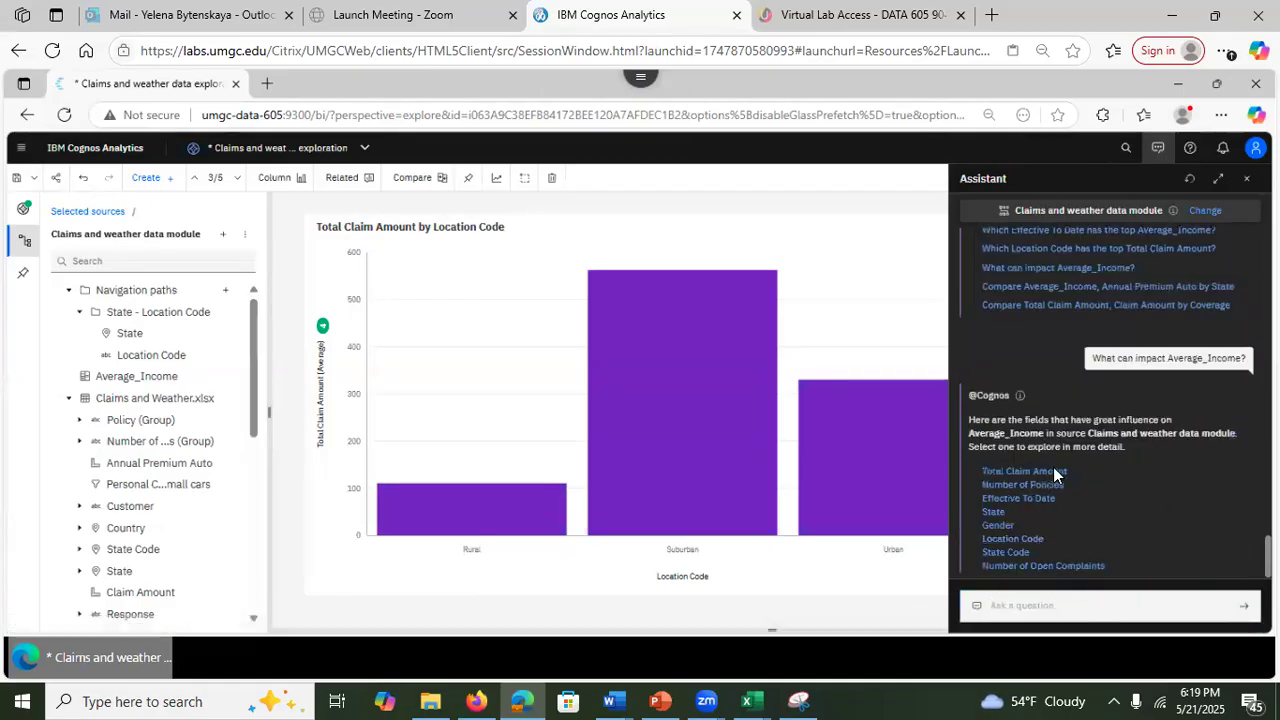
Step: Ask the Assistant "what can impact claim amount"
left_click(993, 604)
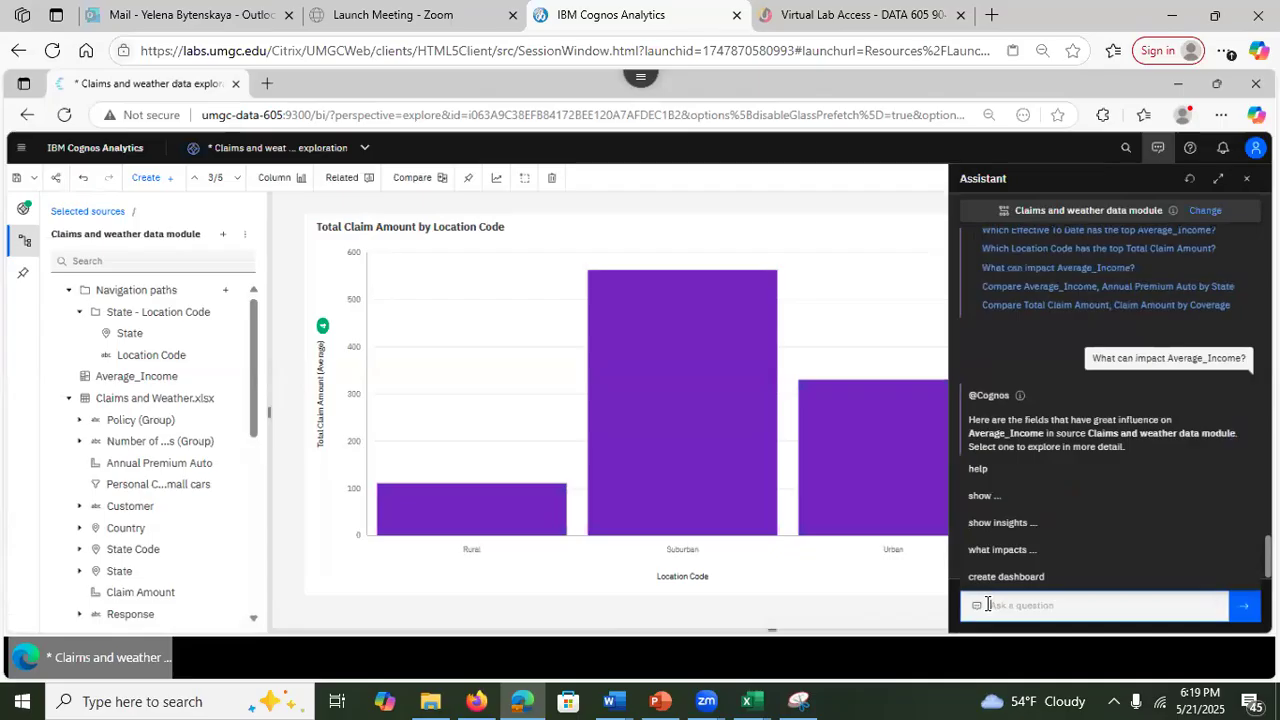
type("what c")
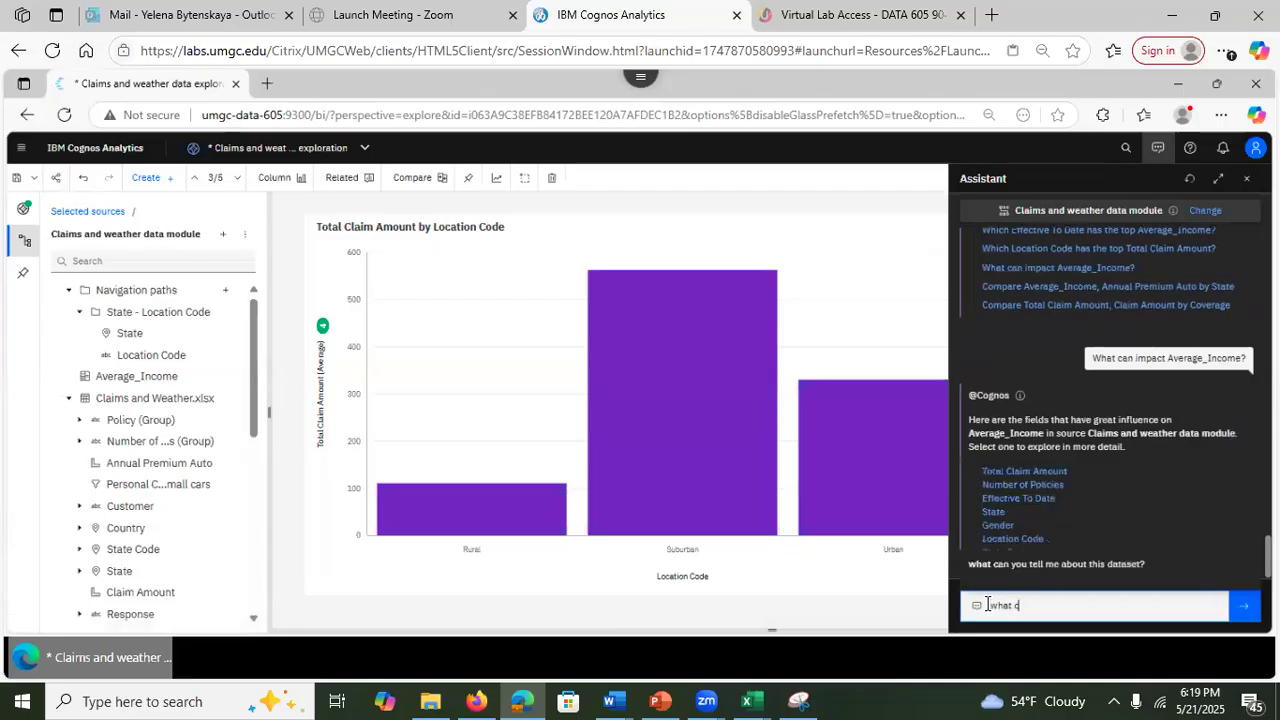
type("an o")
key("BackSpace")
key("BackSpace")
key("BackSpace")
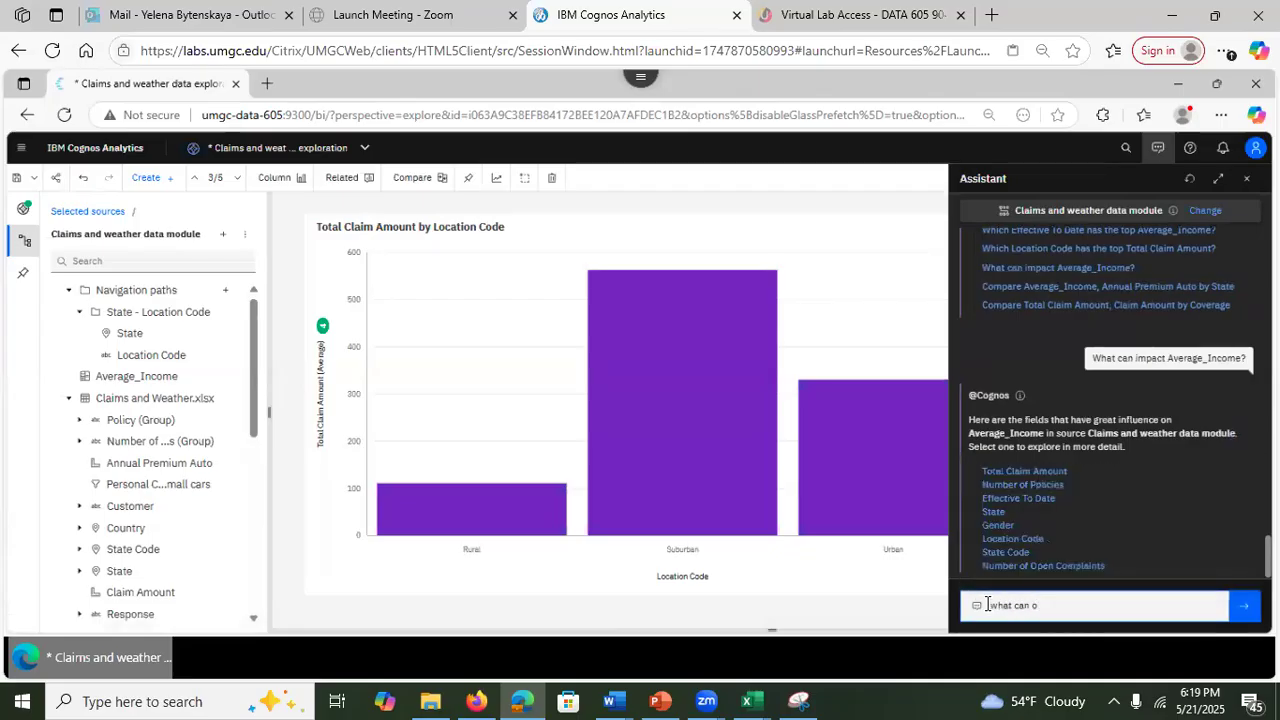
type("impact claim amount")
key("Return")
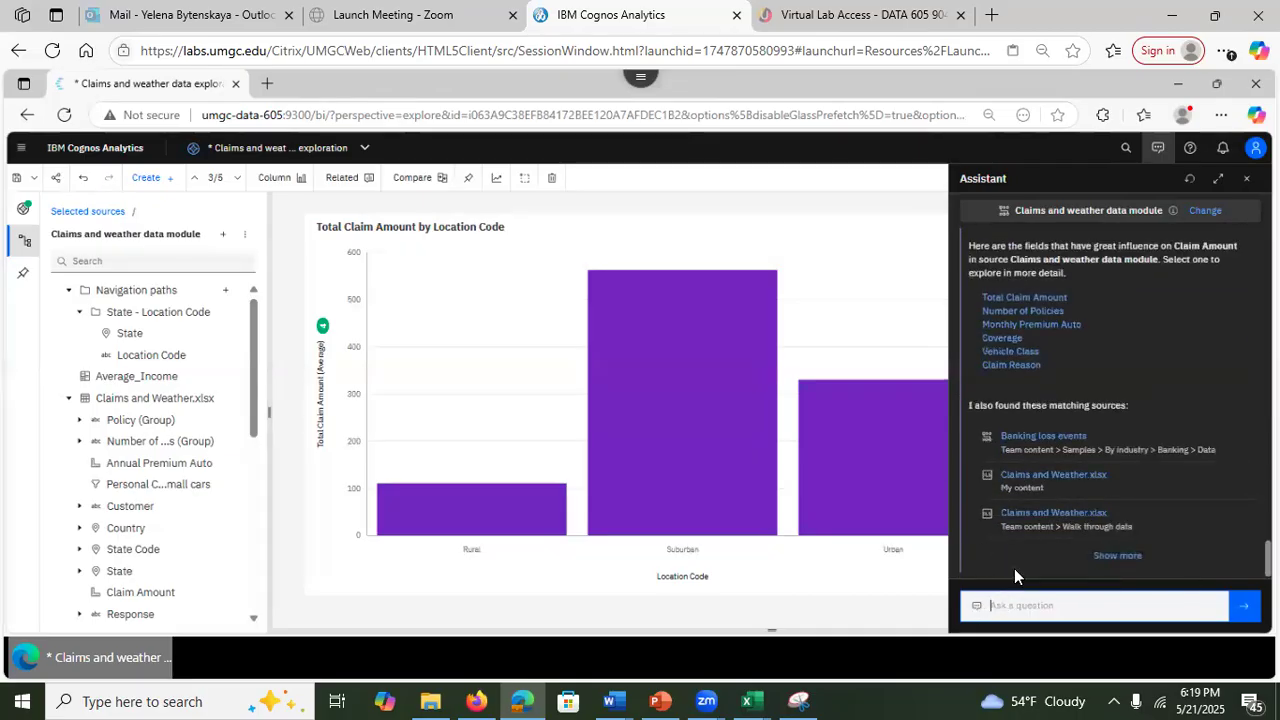
Step: Review the earlier suggested questions and ask the Assistant "what is the highest claim amount"
scroll(1110, 400, "up", 6)
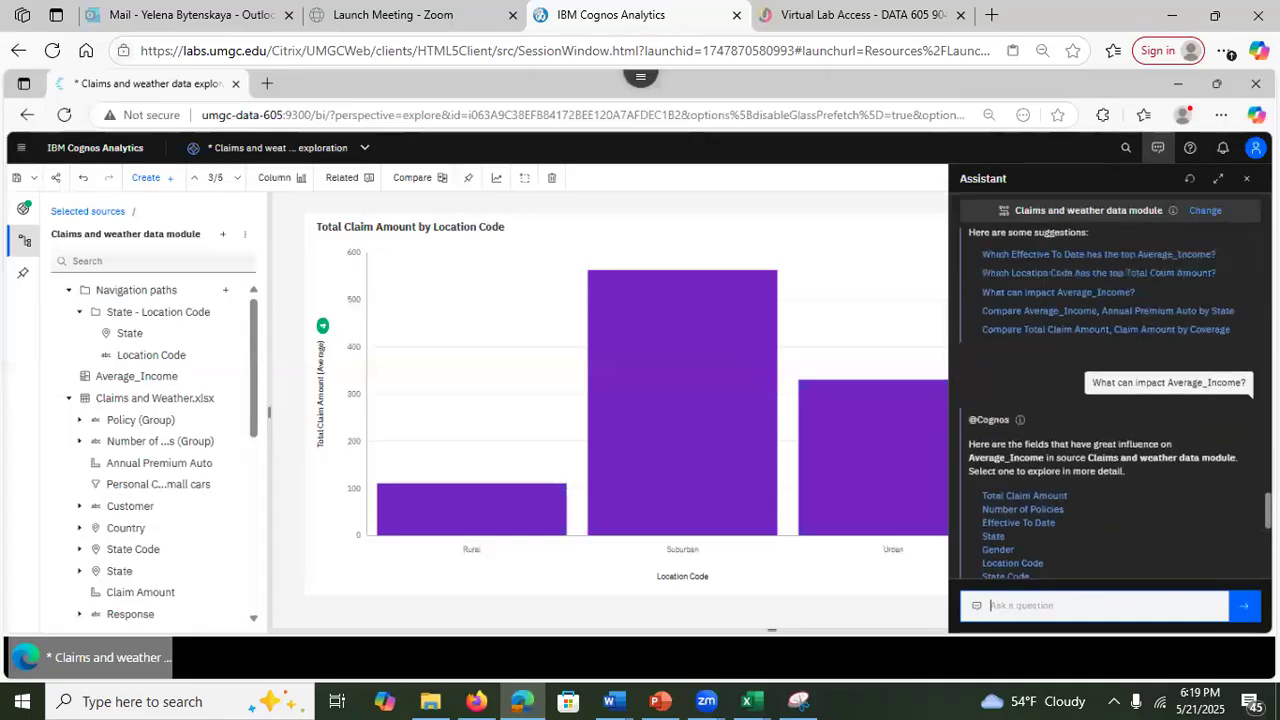
scroll(1110, 400, "up", 2)
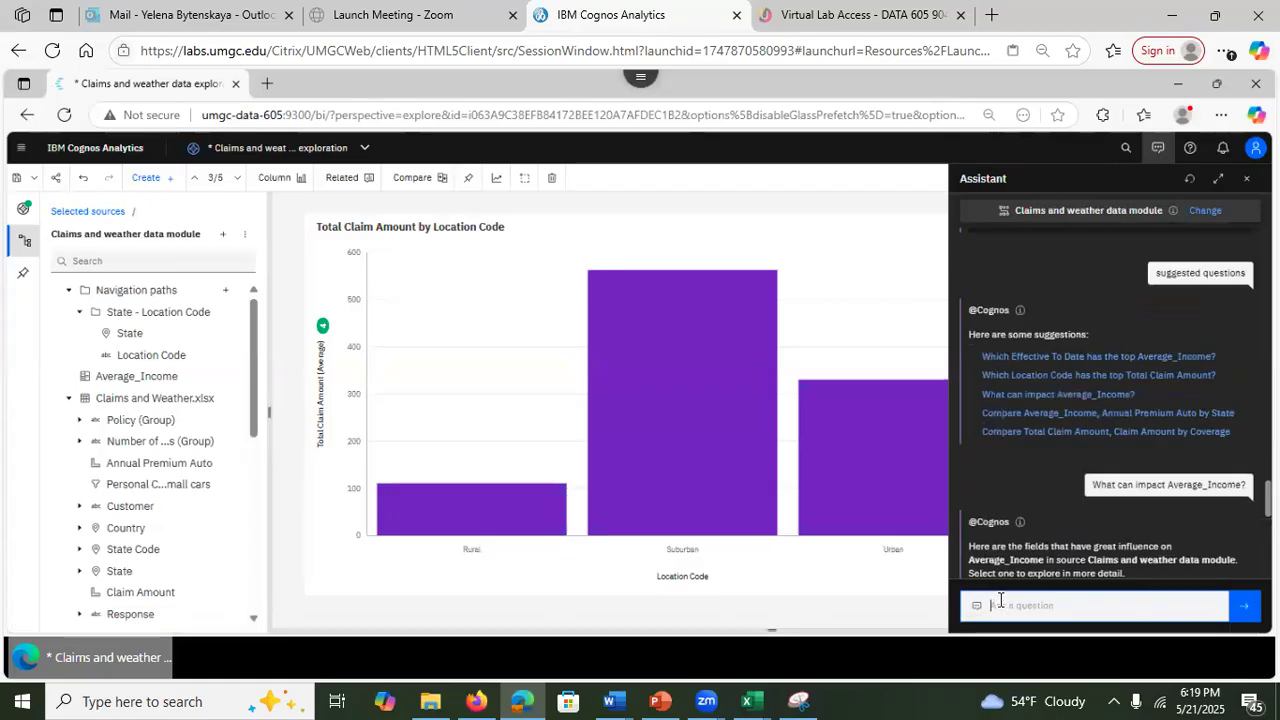
type("what")
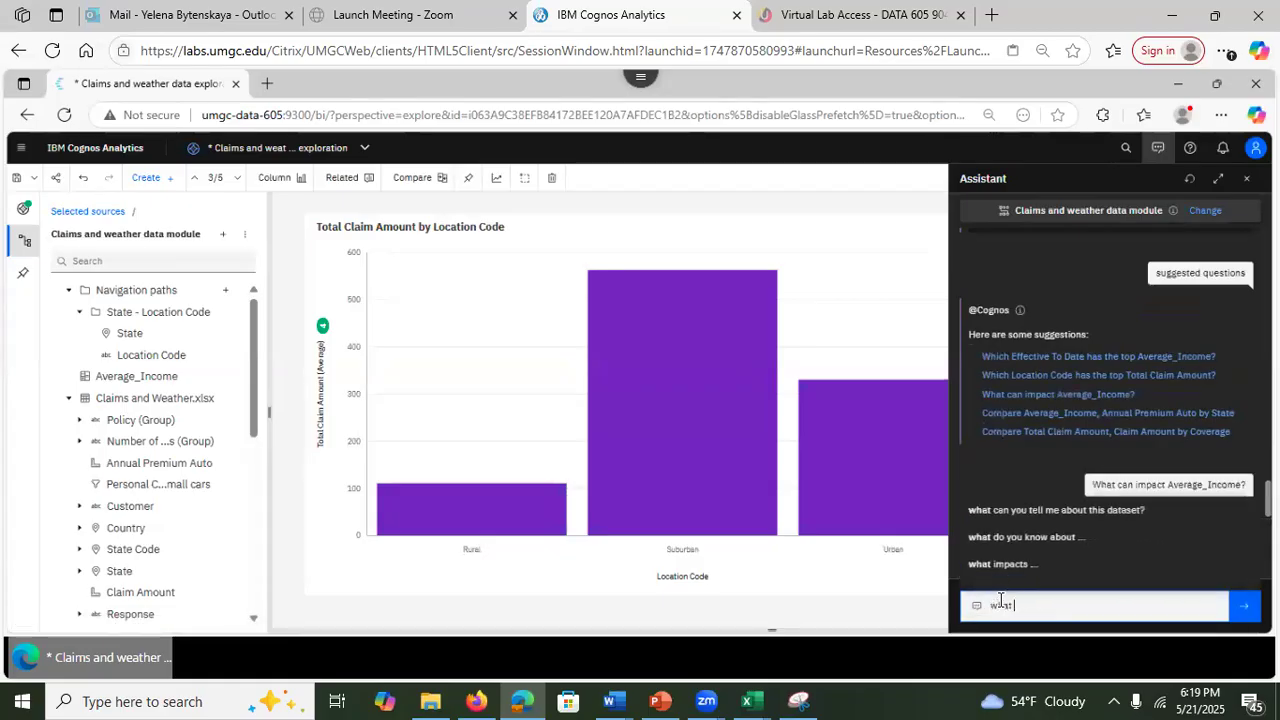
type(" is the highest")
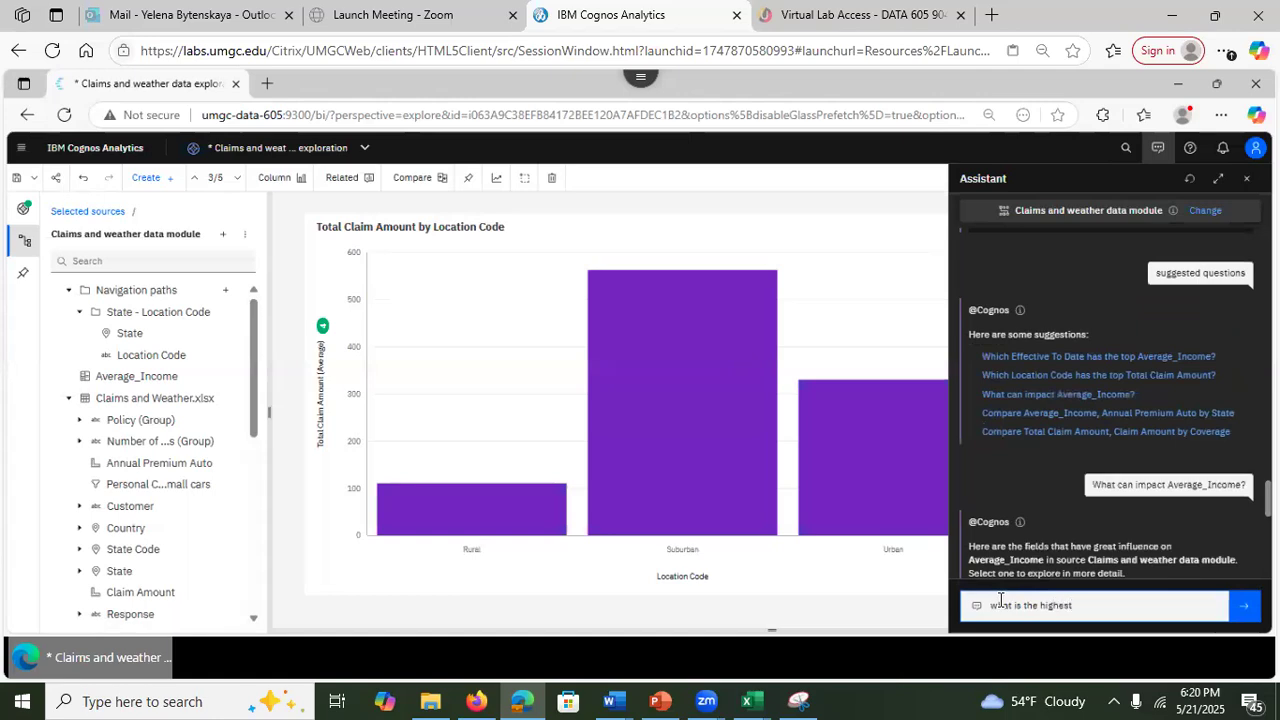
type(" claim amount")
key("Return")
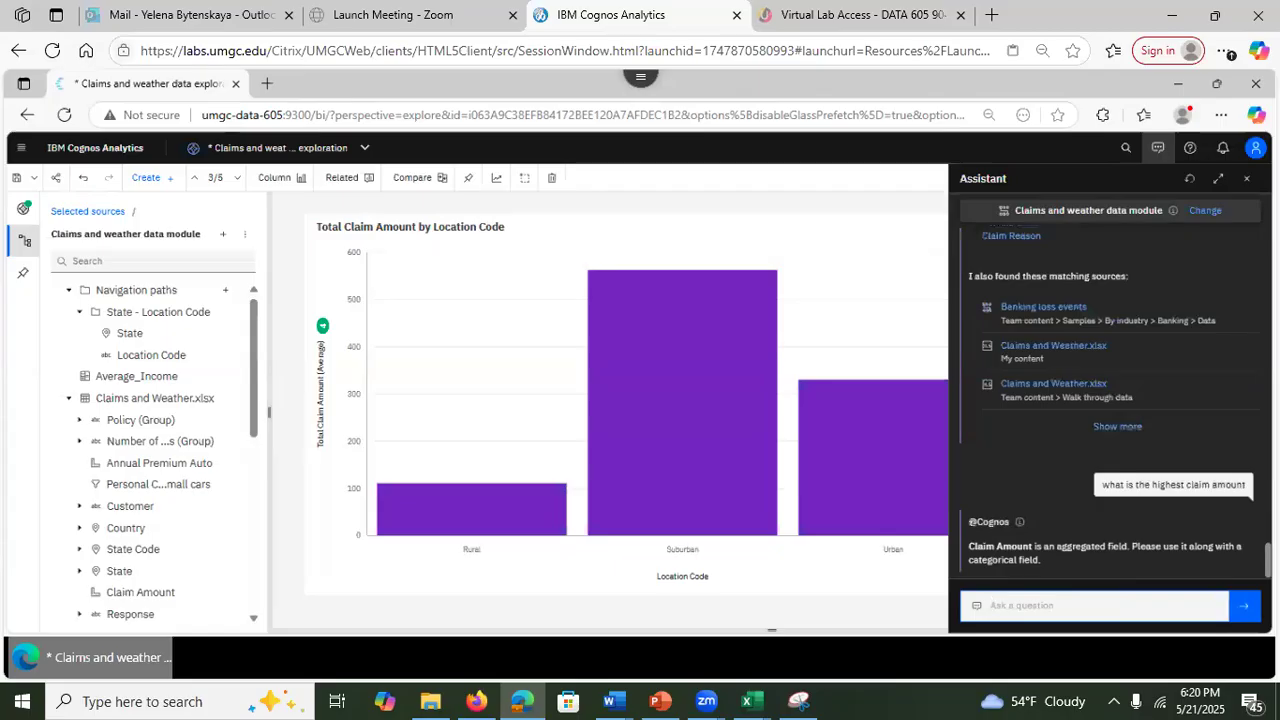
Step: Return to the suggested questions and ask "What can impact Average_Income?" again
scroll(1106, 405, "up", 10)
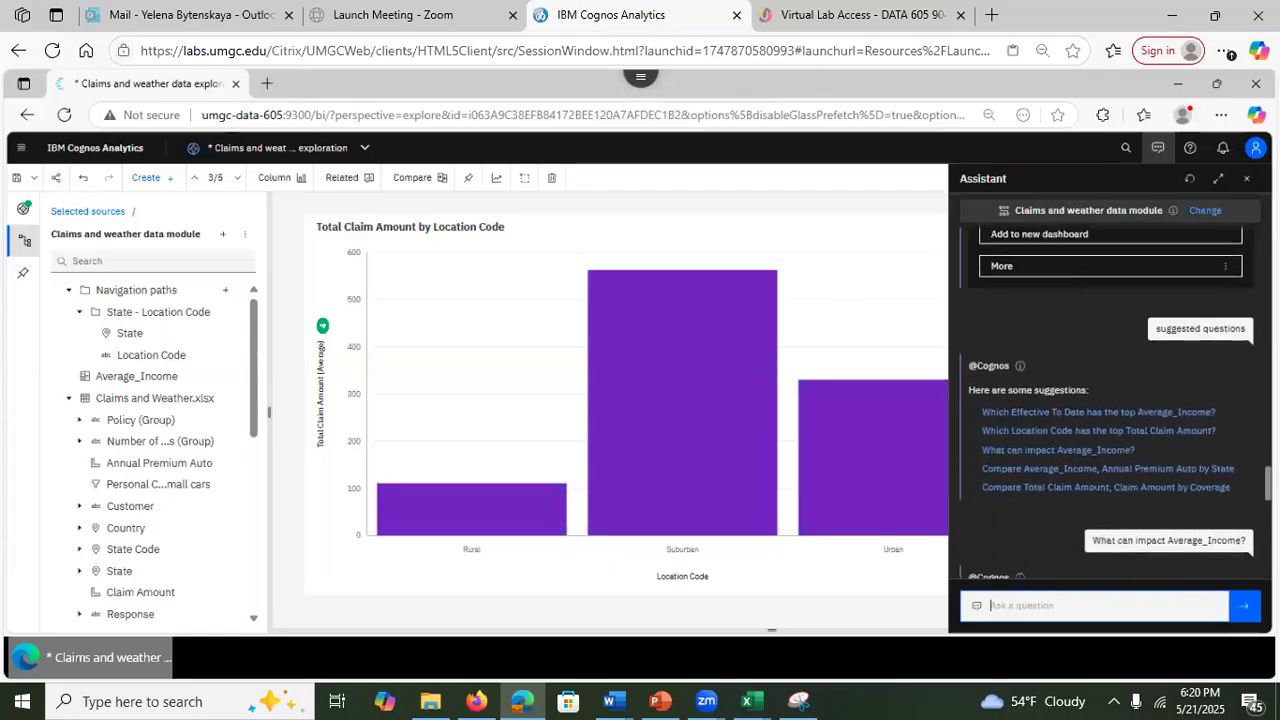
scroll(1059, 433, "down", 1)
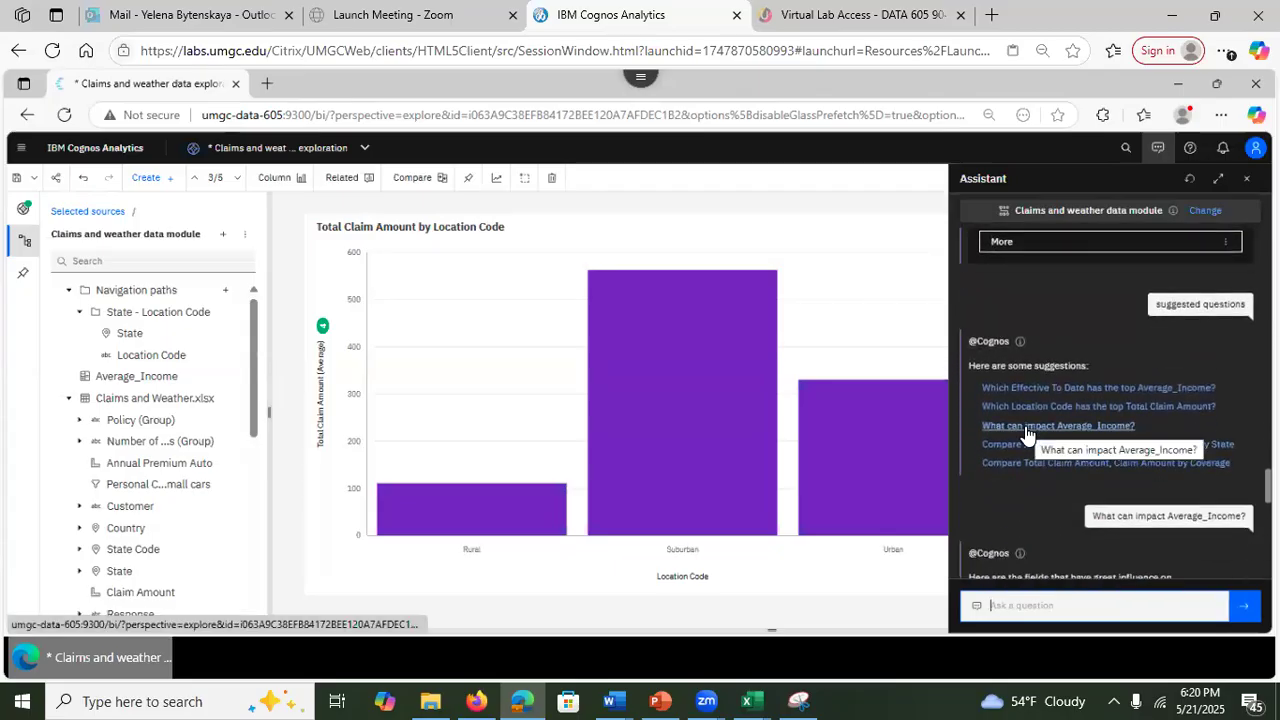
left_click(1027, 430)
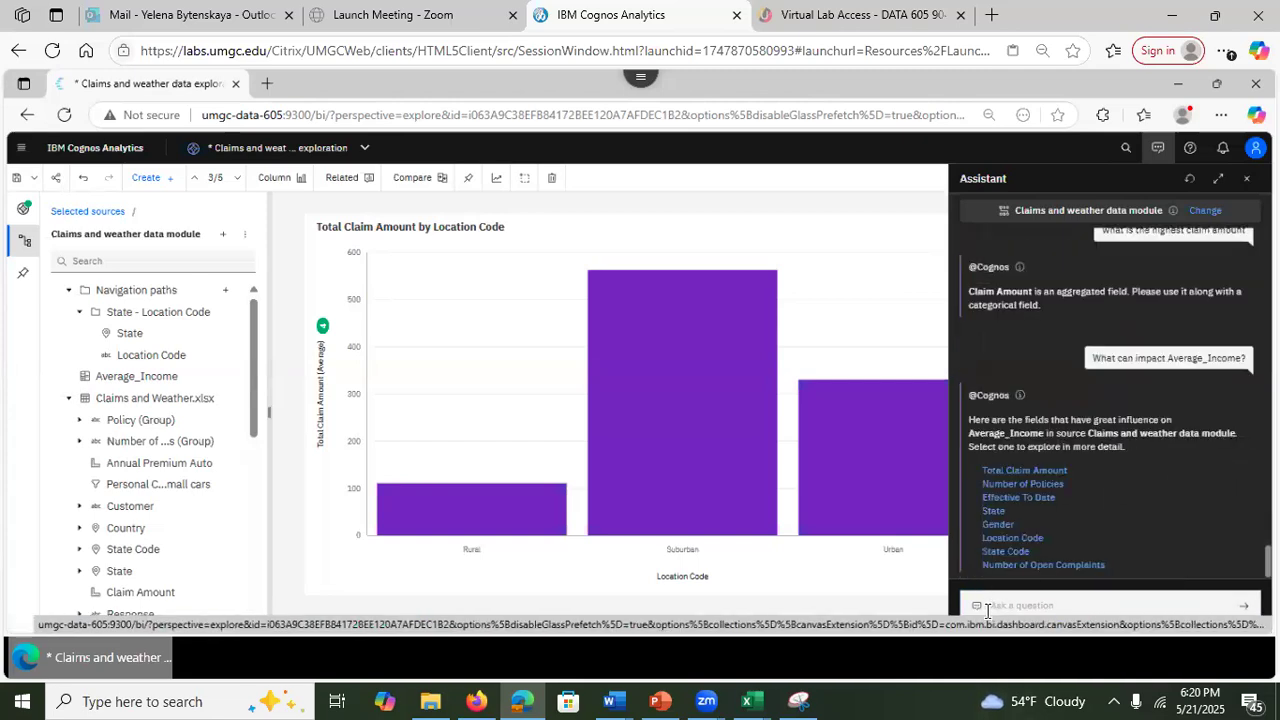
Step: Ask the Assistant "what influences Total Claim Amount" using its suggested completion
left_click(987, 606)
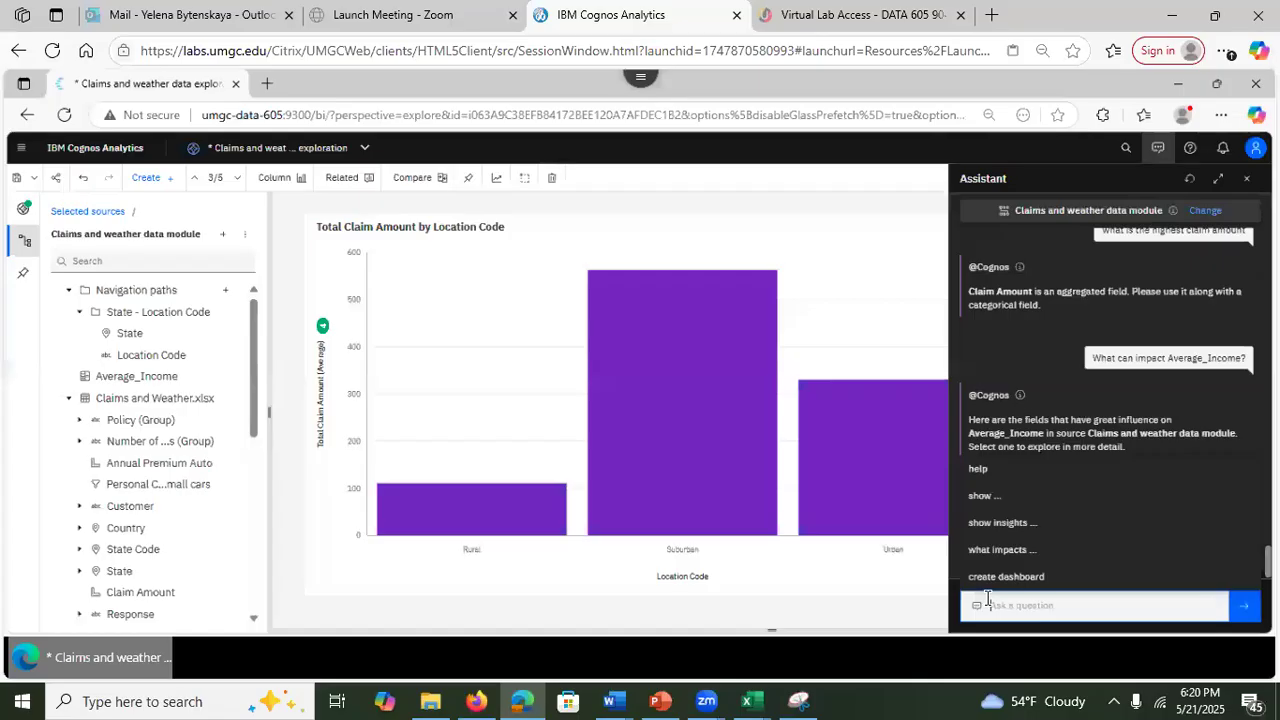
type("what")
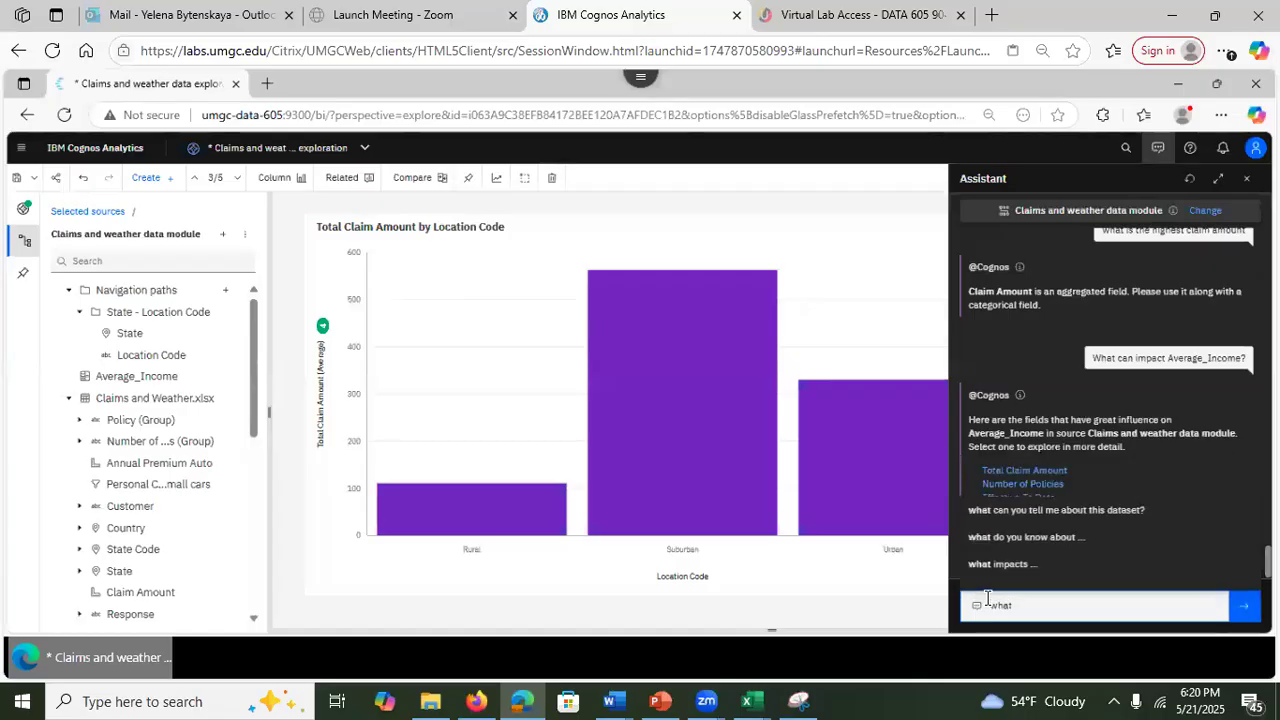
type(" in")
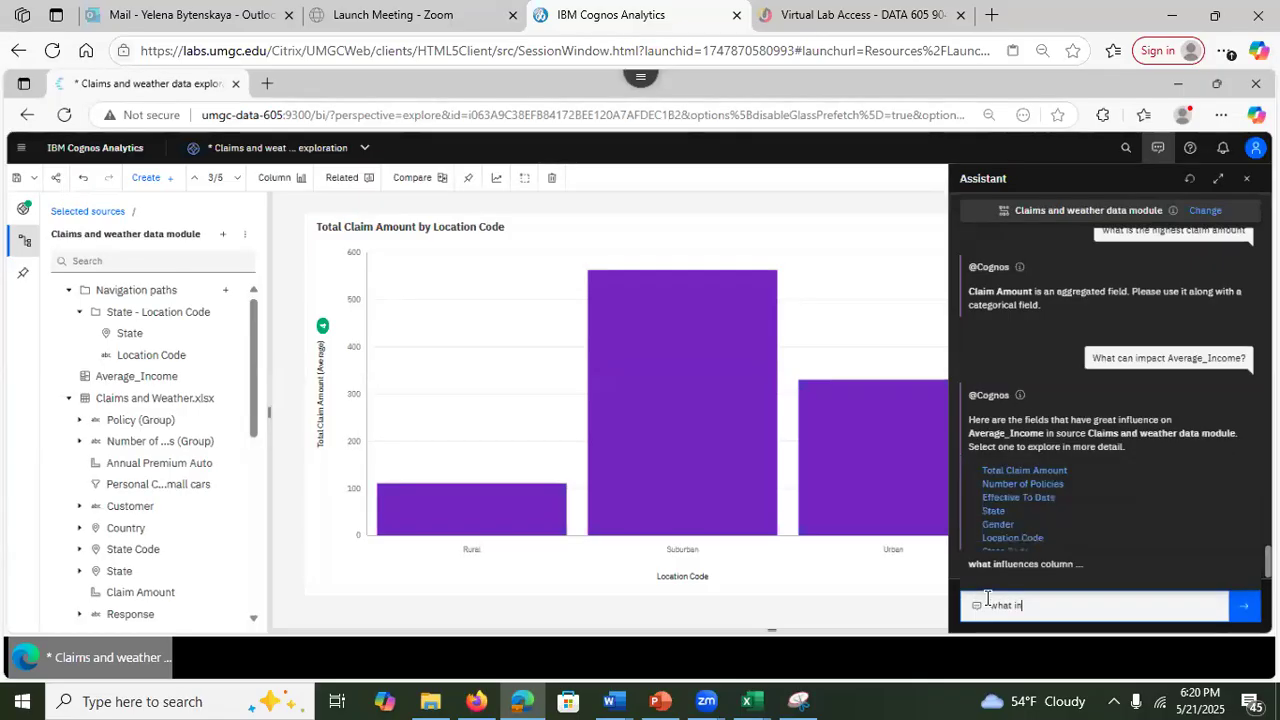
type("fluence")
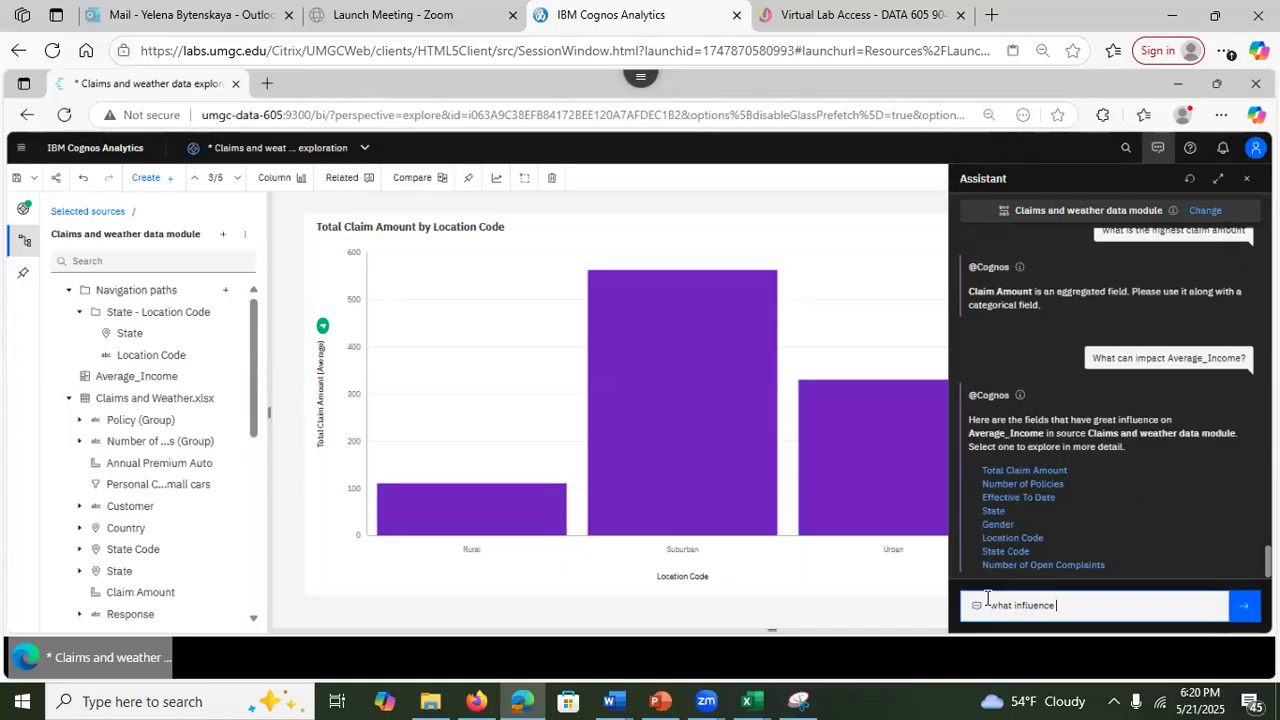
key("BackSpace")
key("BackSpace")
key("BackSpace")
key("BackSpace")
key("BackSpace")
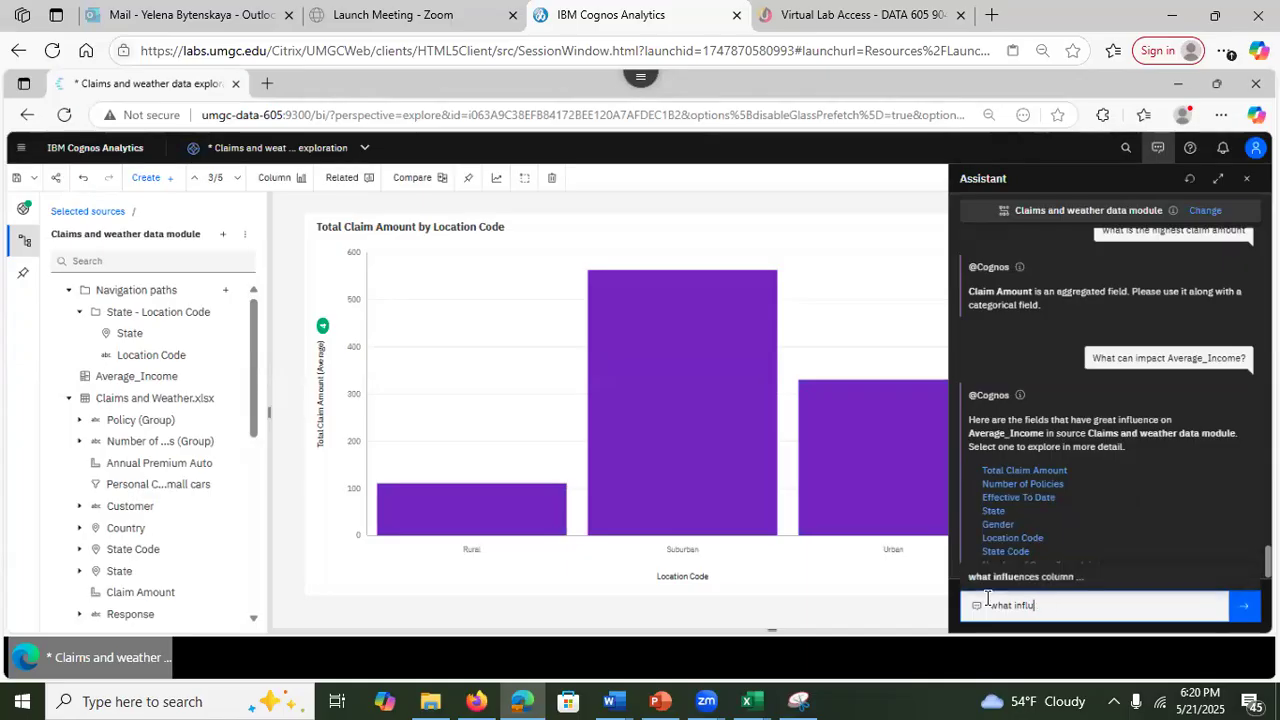
type("nces to")
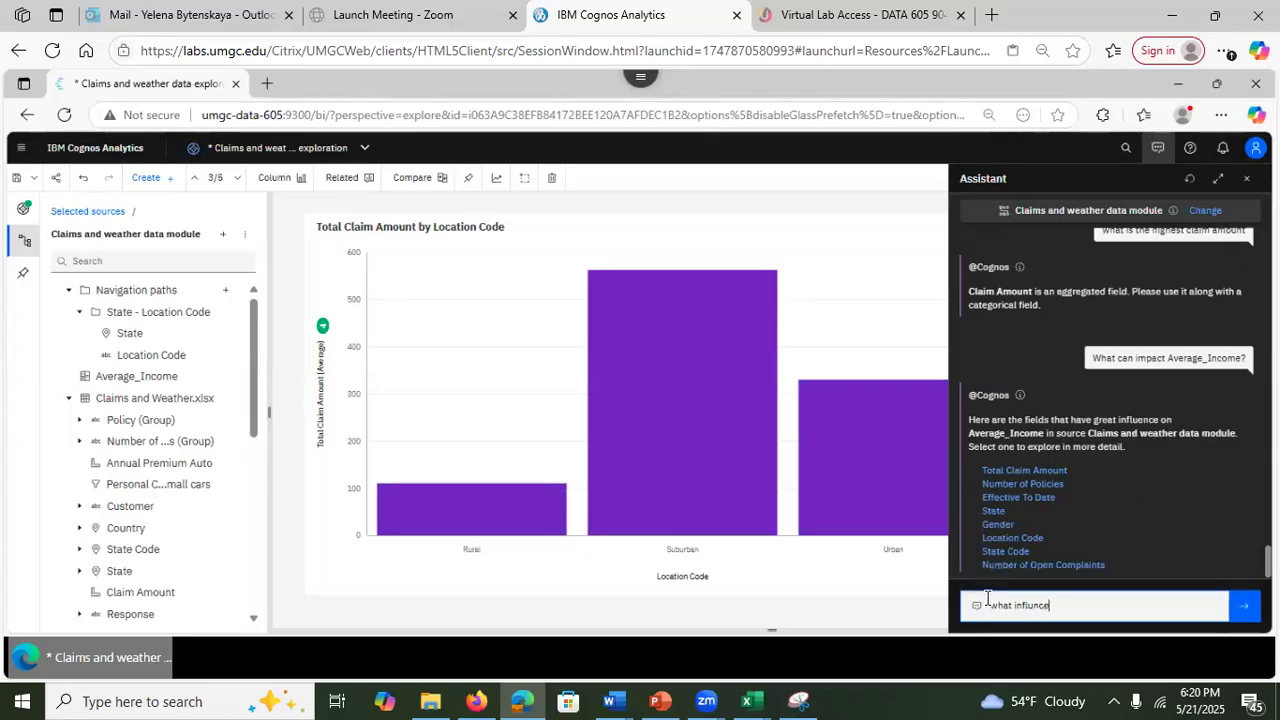
key("BackSpace")
key("BackSpace")
key("BackSpace")
key("BackSpace")
key("BackSpace")
type("uences t")
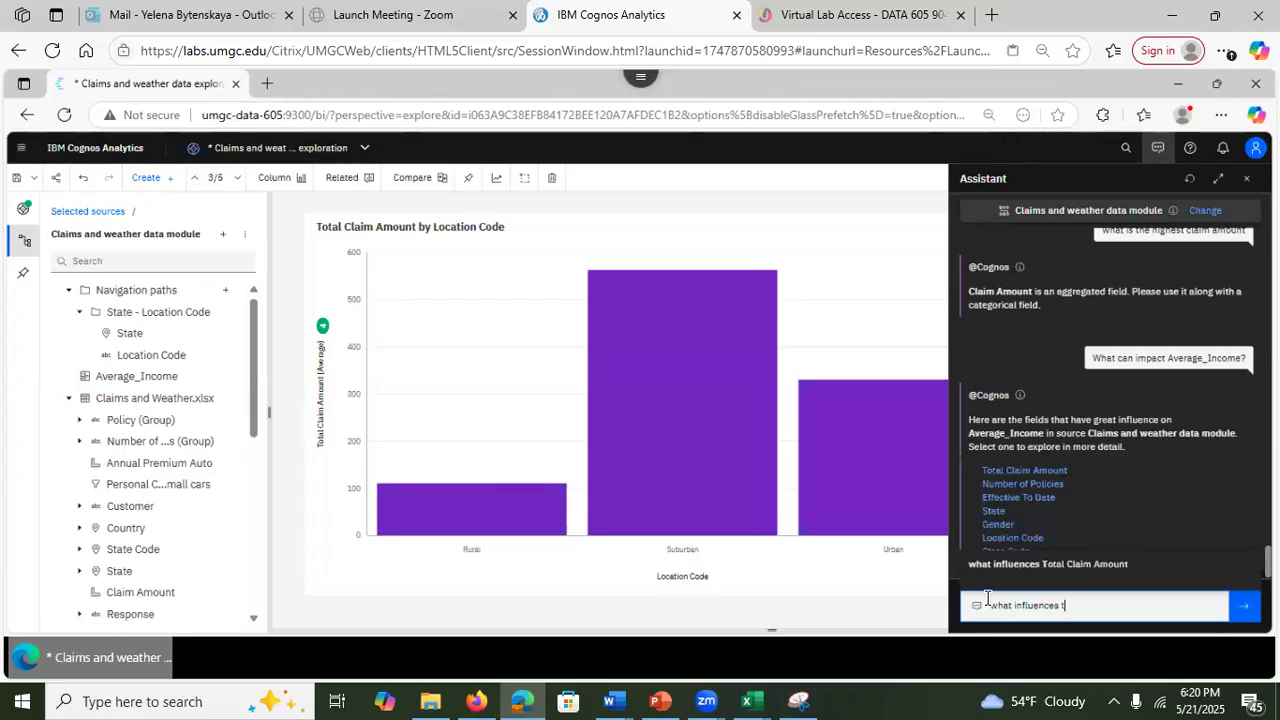
left_click(1082, 564)
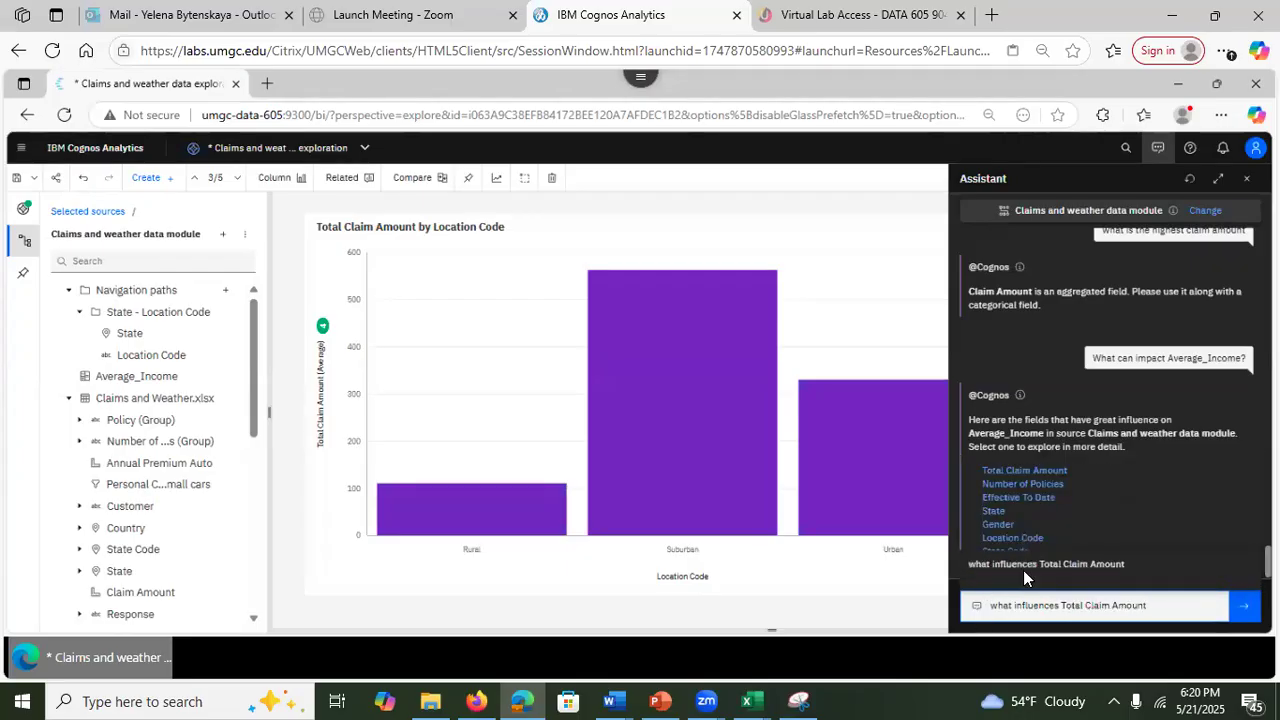
left_click(1244, 605)
left_click(1050, 600)
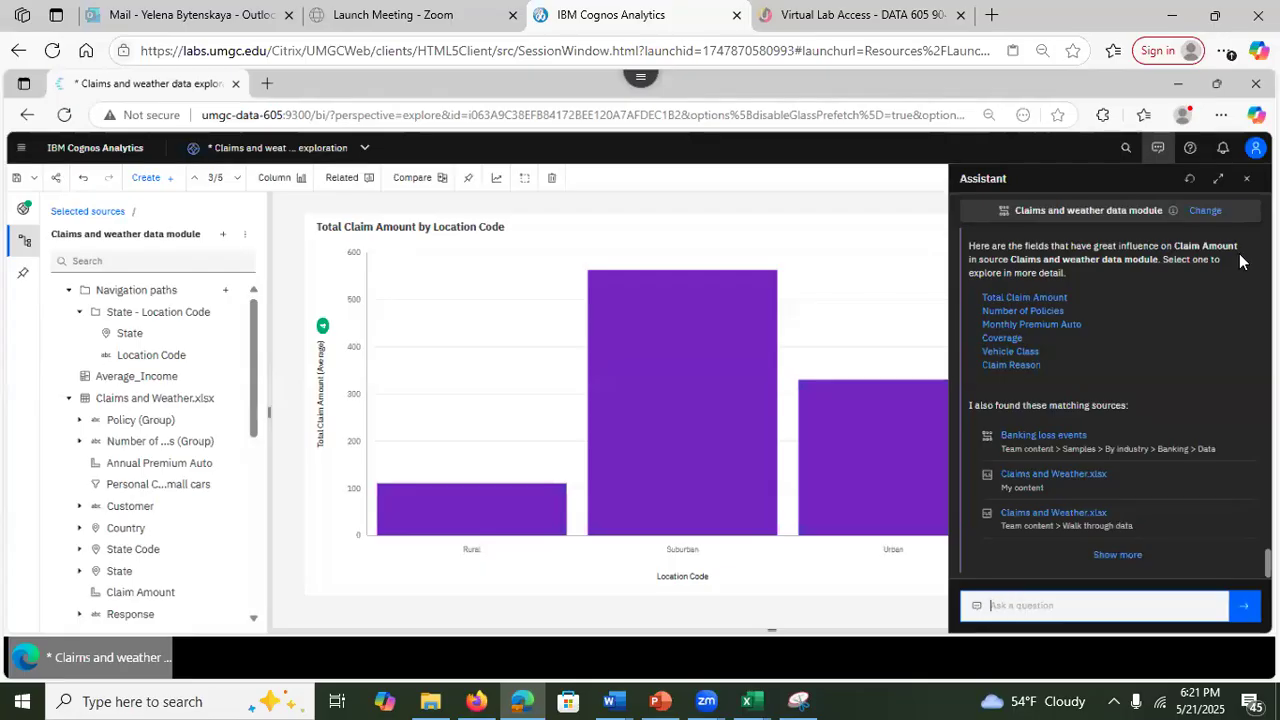
Step: Close the Assistant and switch to the "Intro to Cognos analytics Summer 2025" presentation in PowerPoint
left_click(1240, 191)
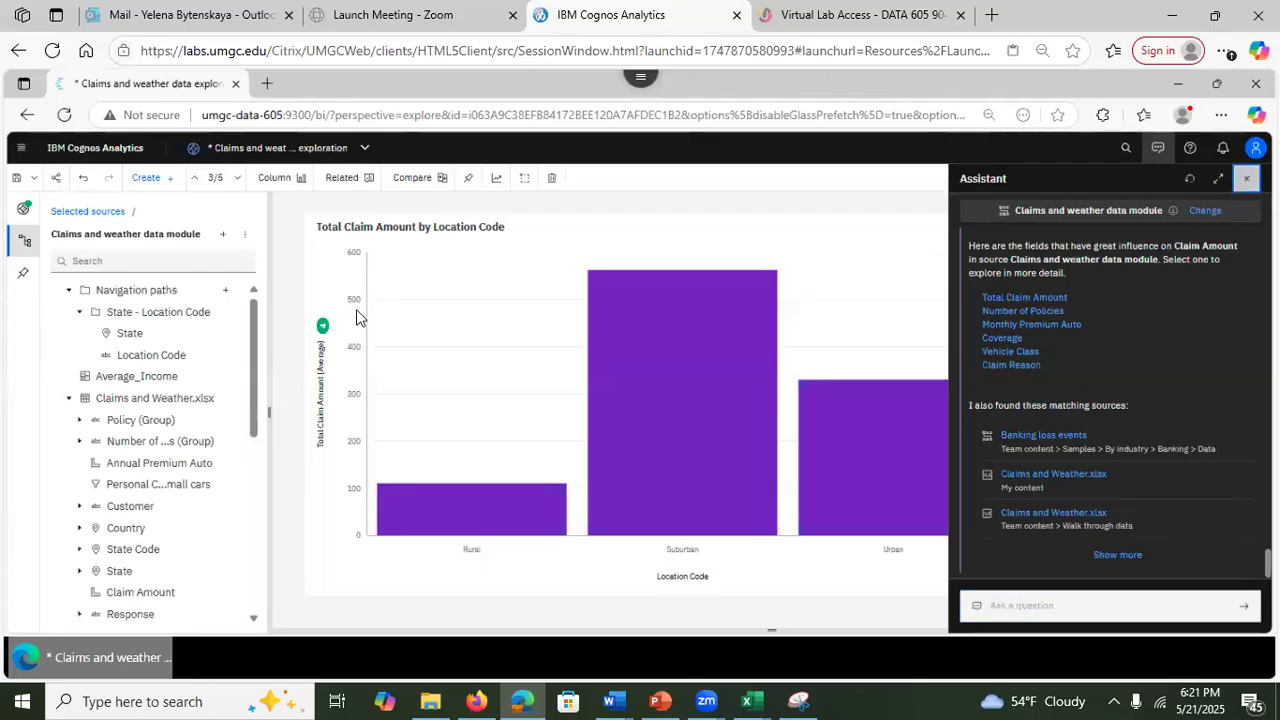
mouse_move(318, 335)
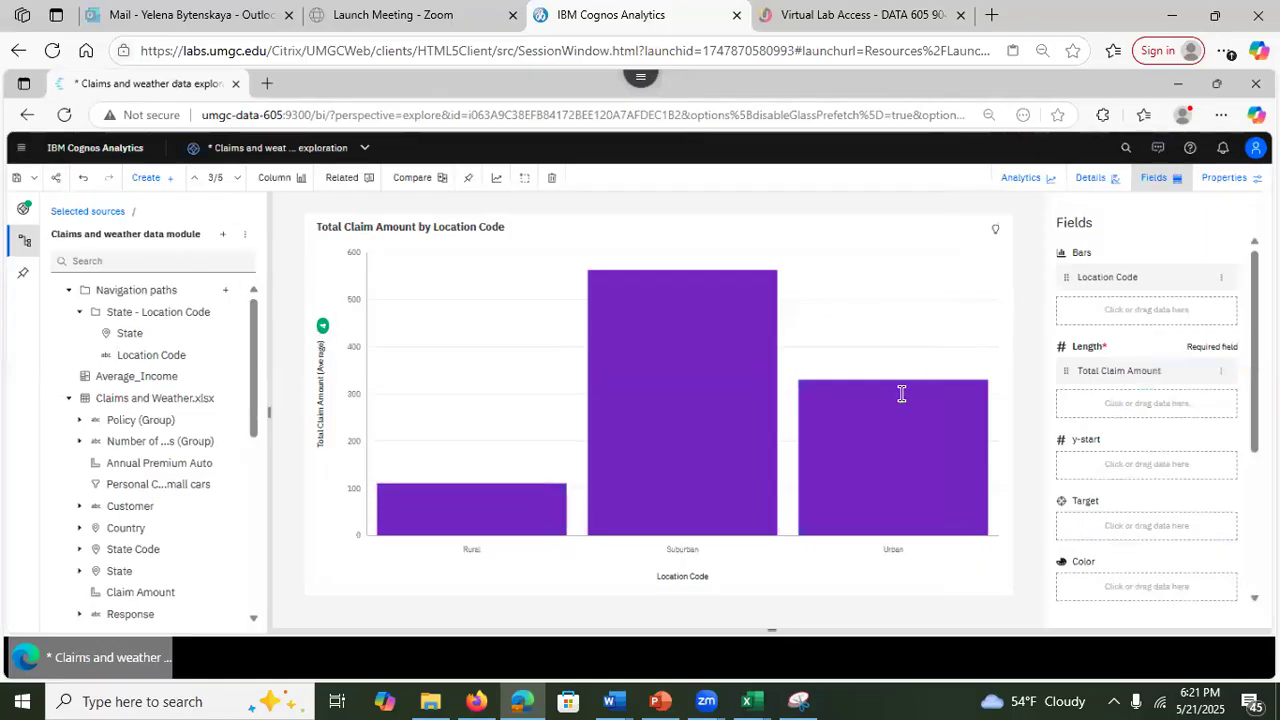
left_click(659, 700)
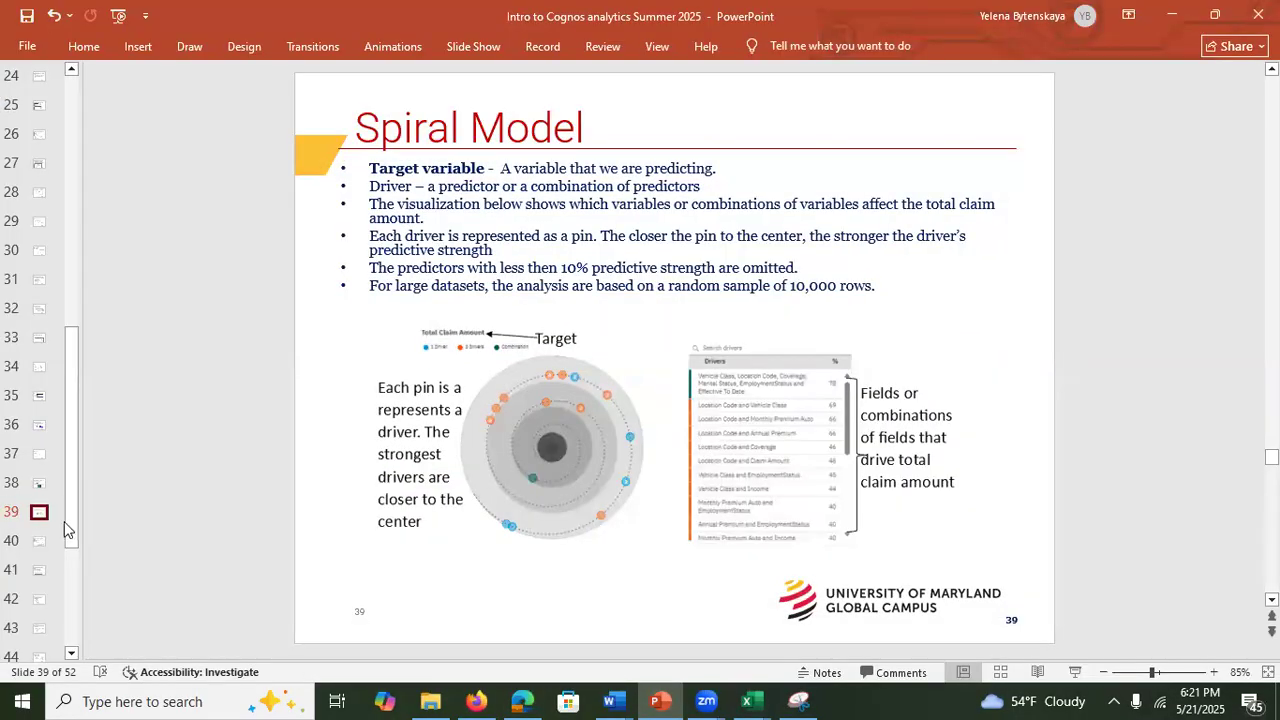